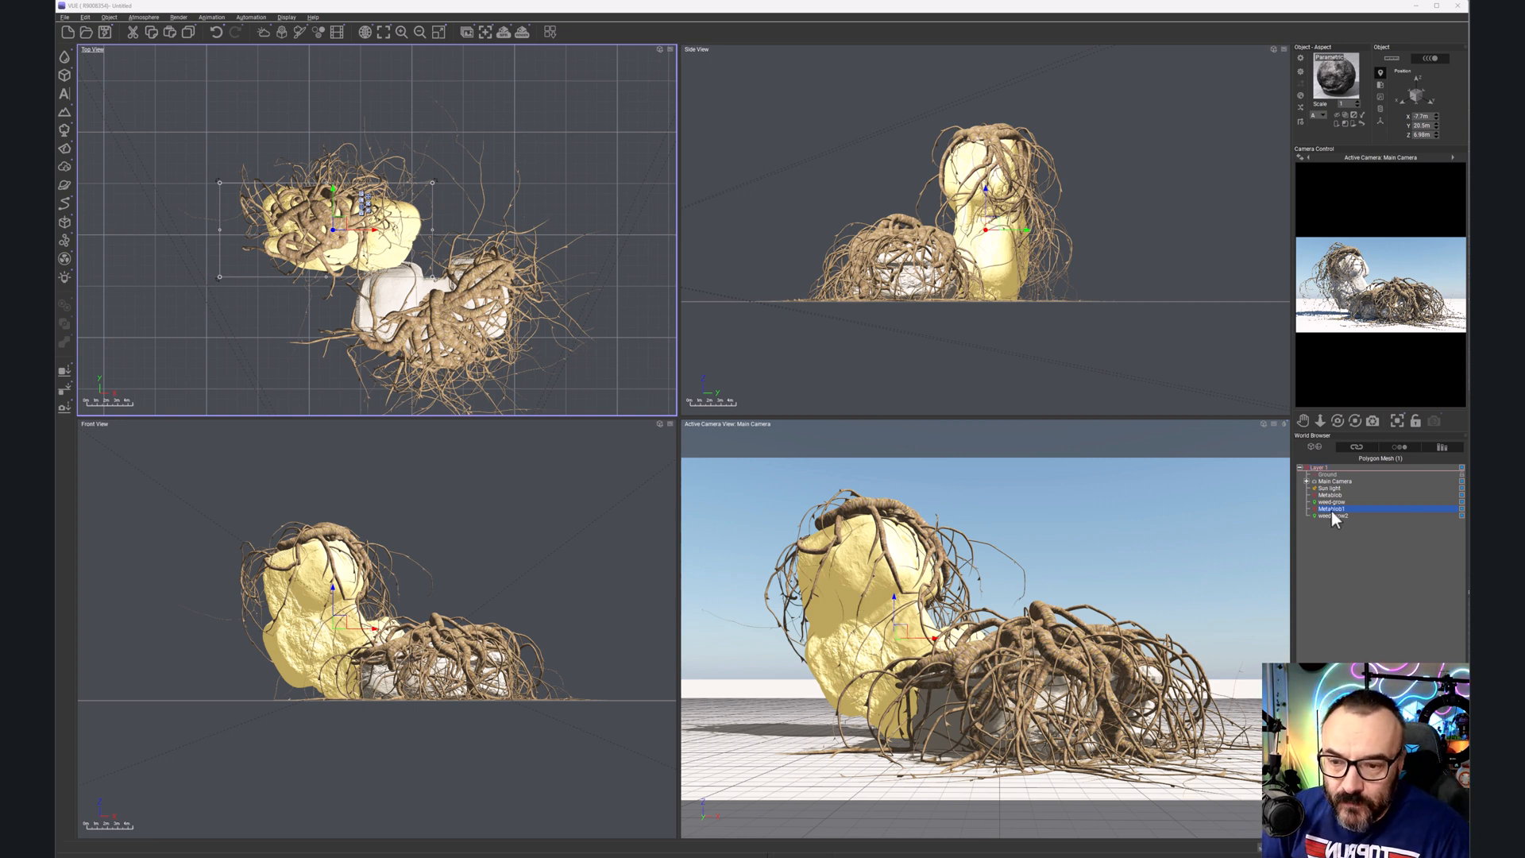
# Step: Rotate the rock mesh beneath the taller root plant in the front view so that it leans differently
pyautogui.click(399, 679)
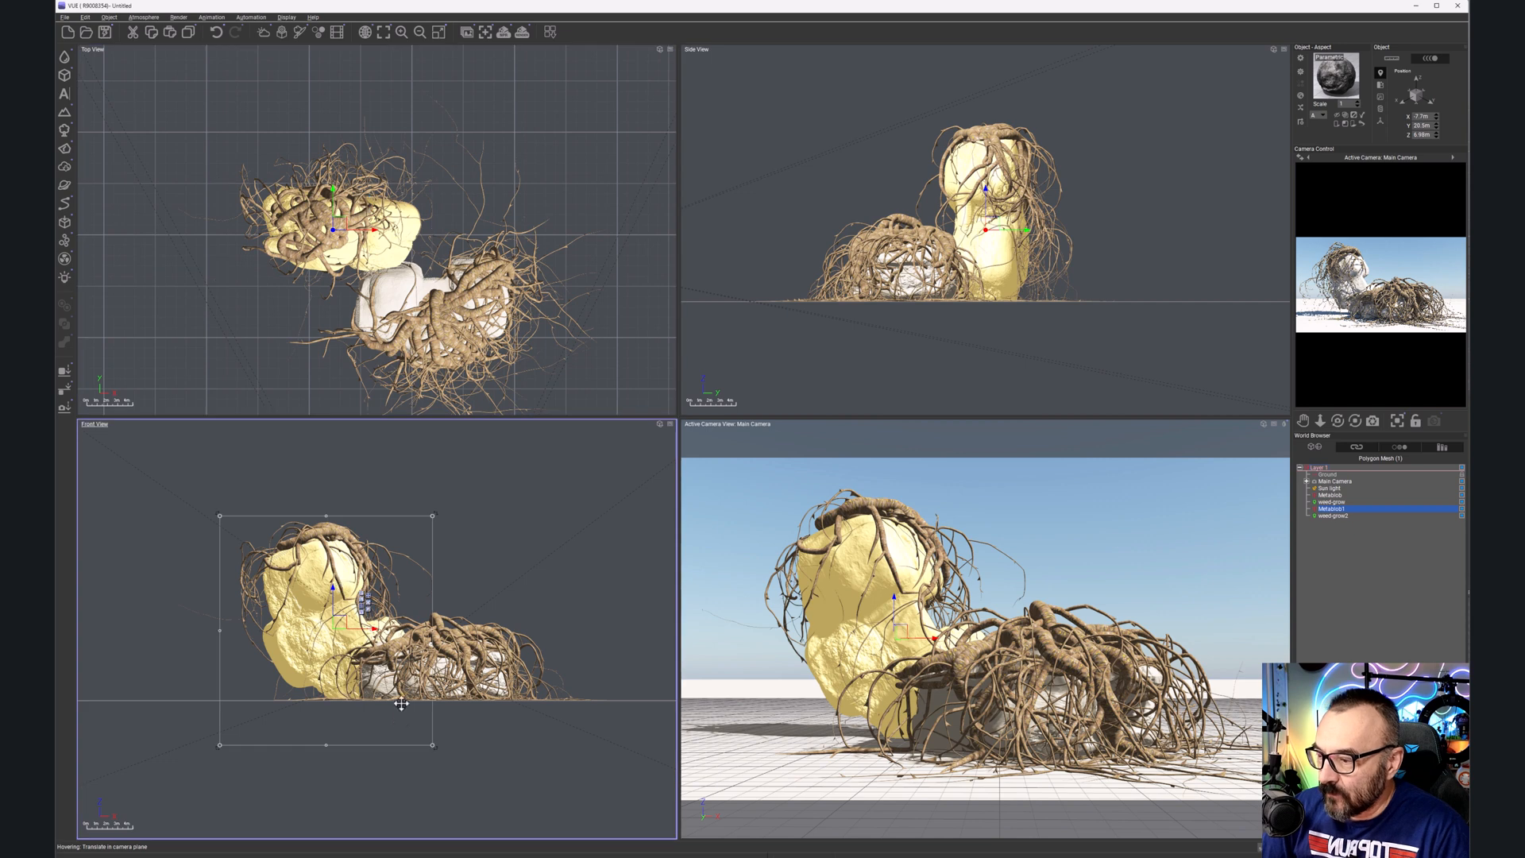
pyautogui.moveTo(429, 755); pyautogui.dragTo(289, 706)
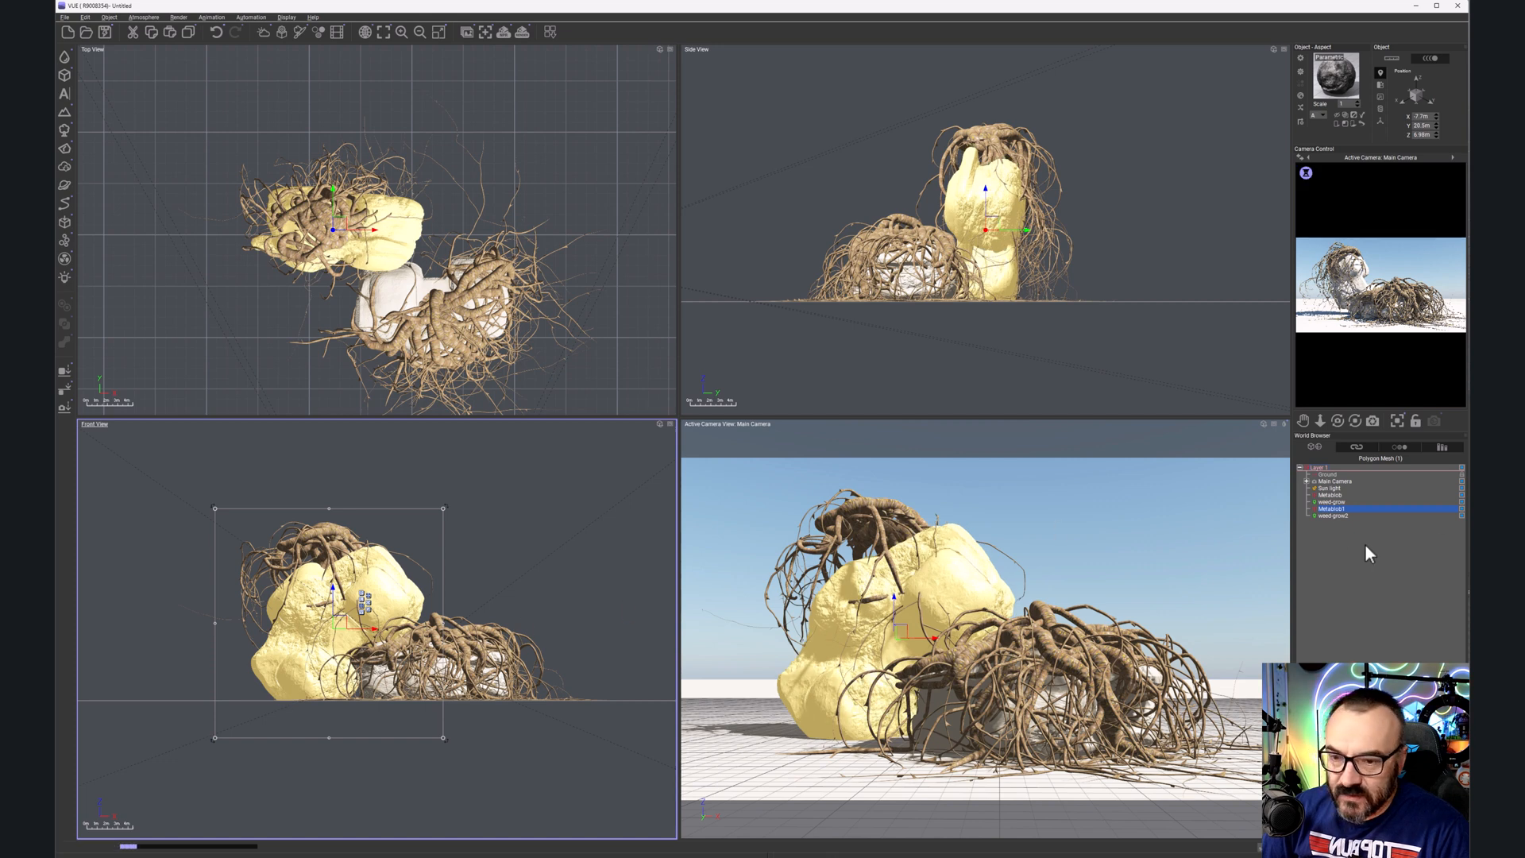
# Step: Select the second weed plant, lower it onto the rotated rock, and reposition it over the rock in the top view
pyautogui.click(1333, 525)
pyautogui.click(1339, 516)
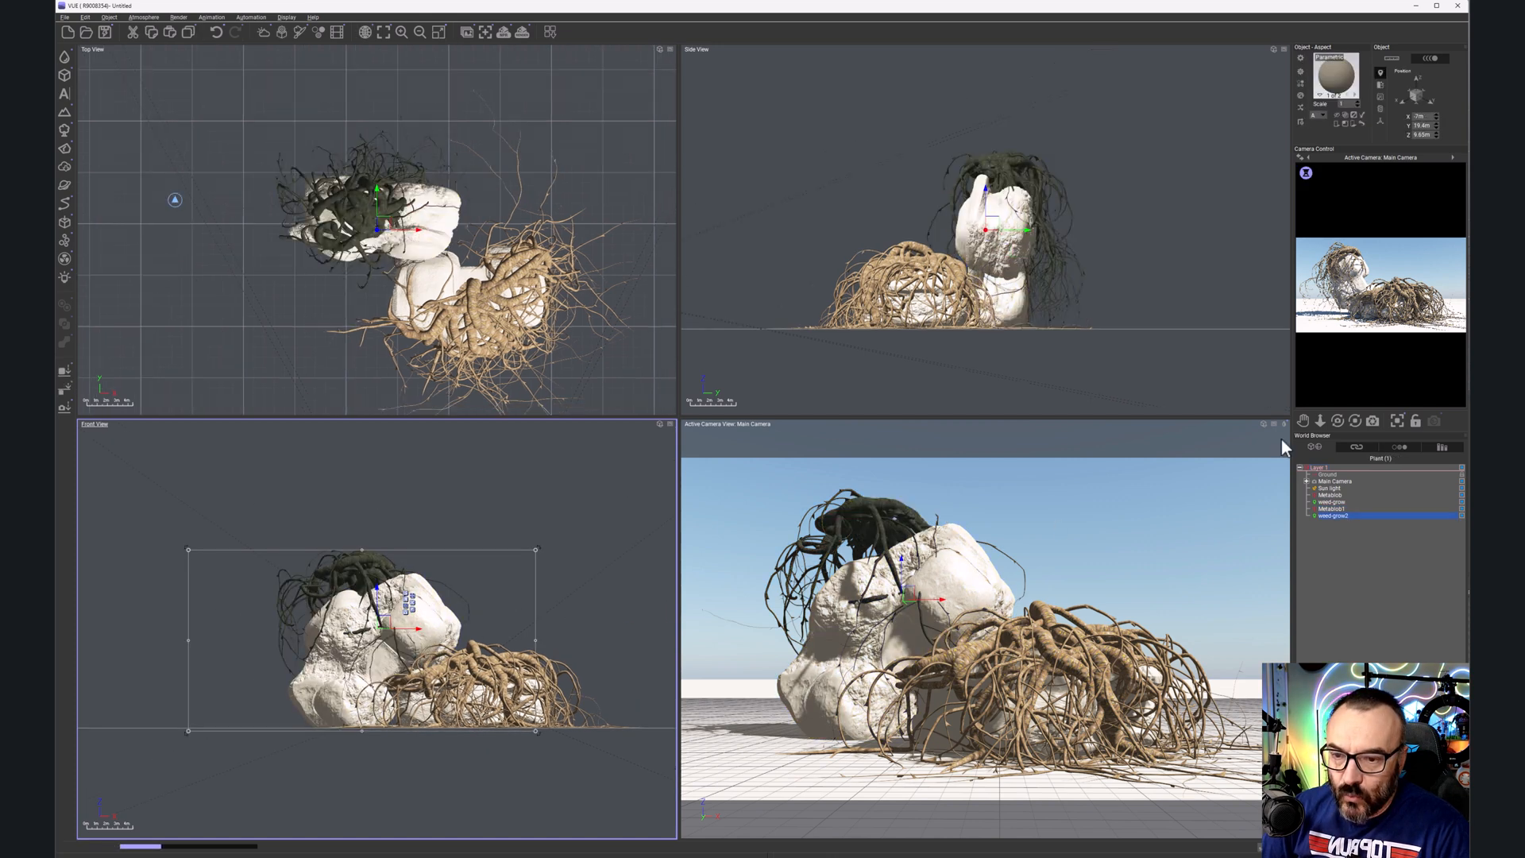
pyautogui.click(989, 210)
pyautogui.moveTo(989, 209); pyautogui.dragTo(989, 228)
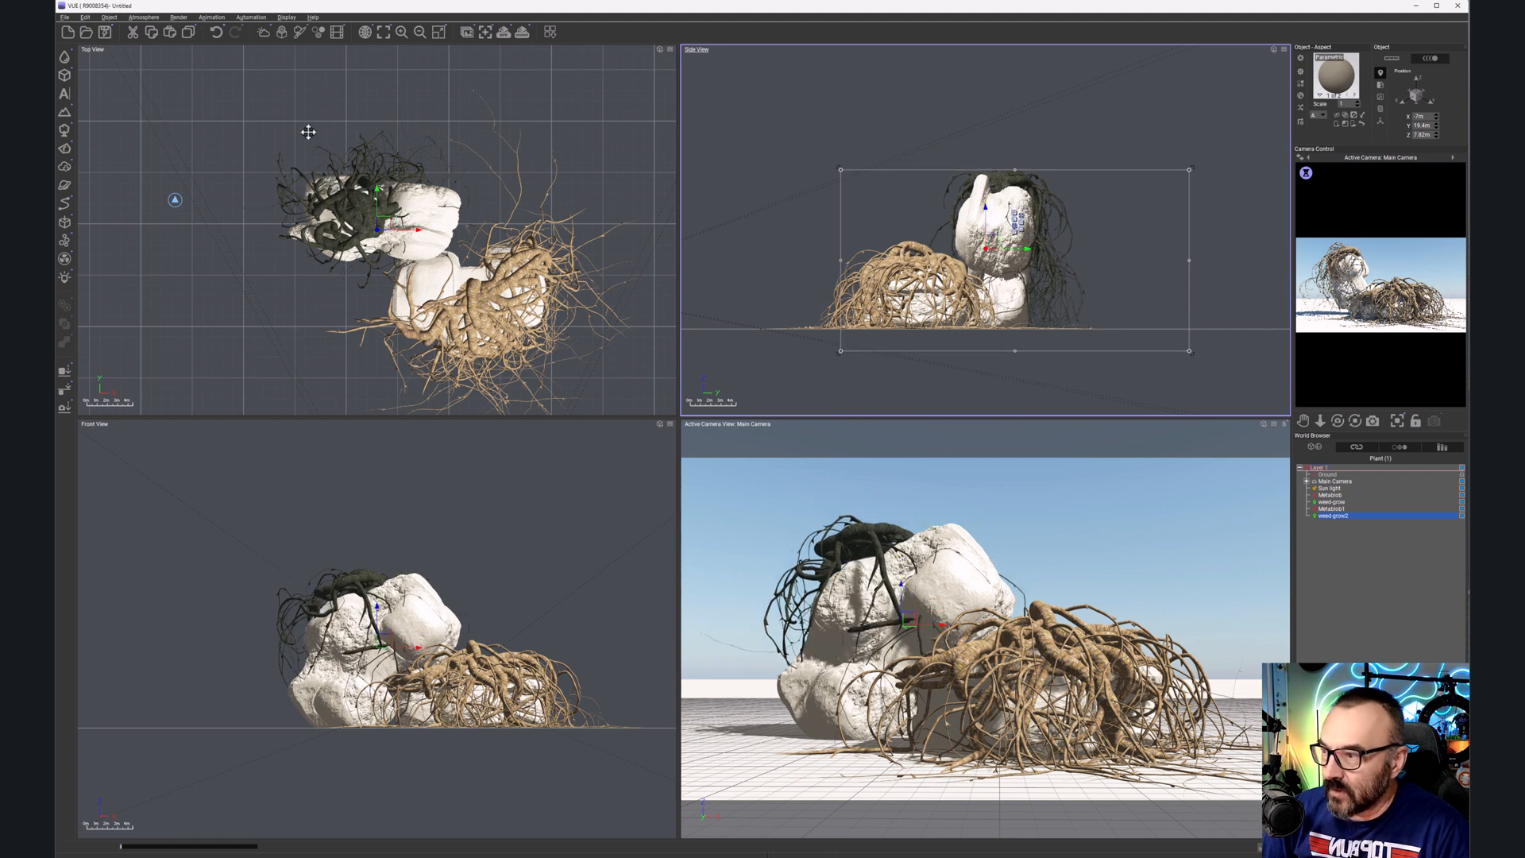
pyautogui.click(405, 226)
pyautogui.moveTo(420, 237); pyautogui.dragTo(466, 251)
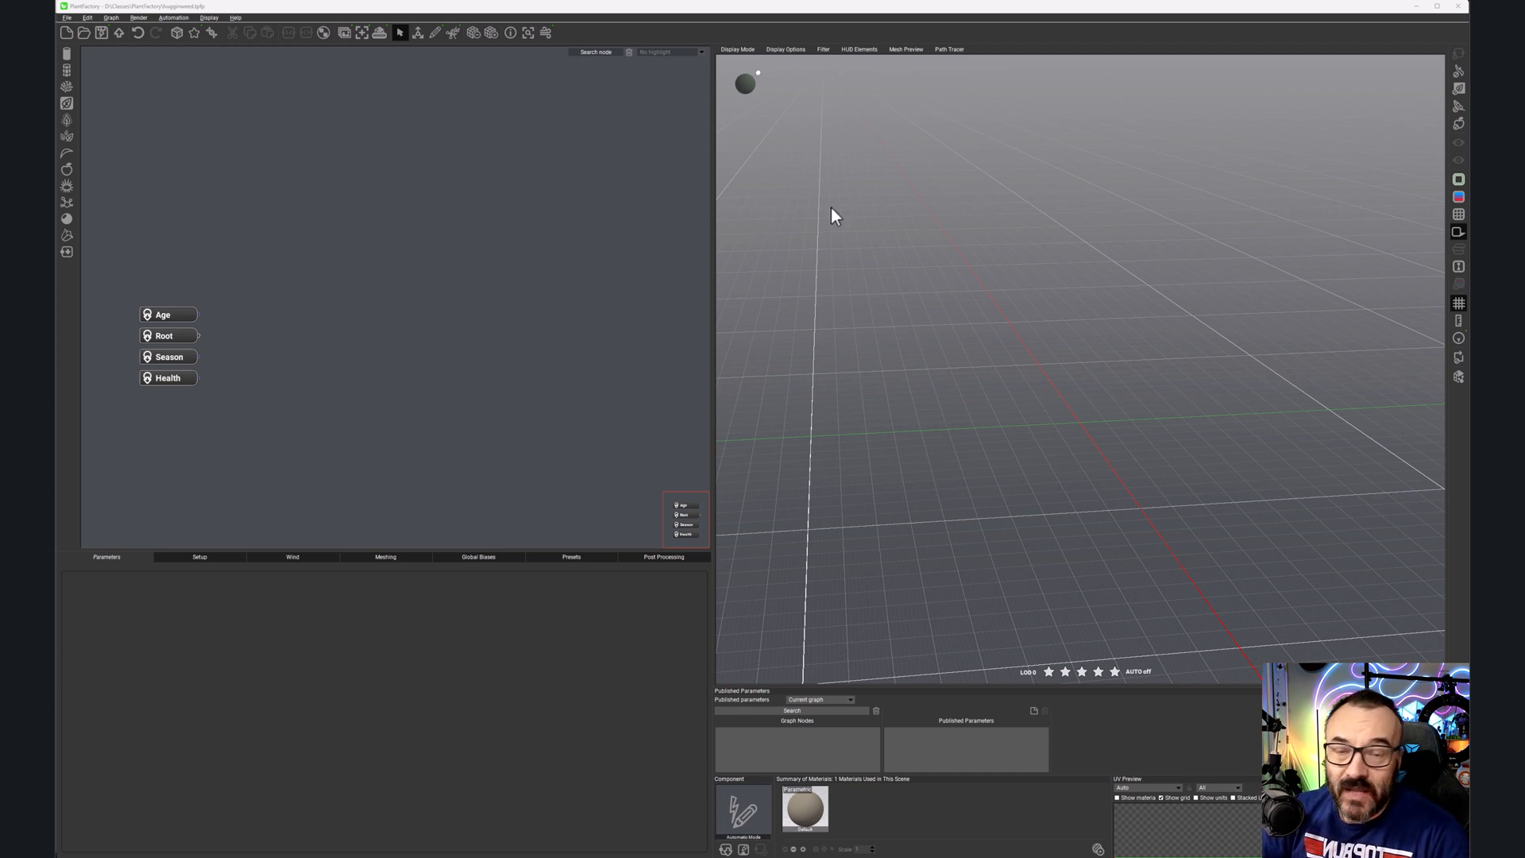
# Step: In PlantFactory, add a Hydra node fed by Root and attach an Advanced Segment node to its output
pyautogui.moveTo(508, 380); pyautogui.dragTo(504, 313, button='middle')
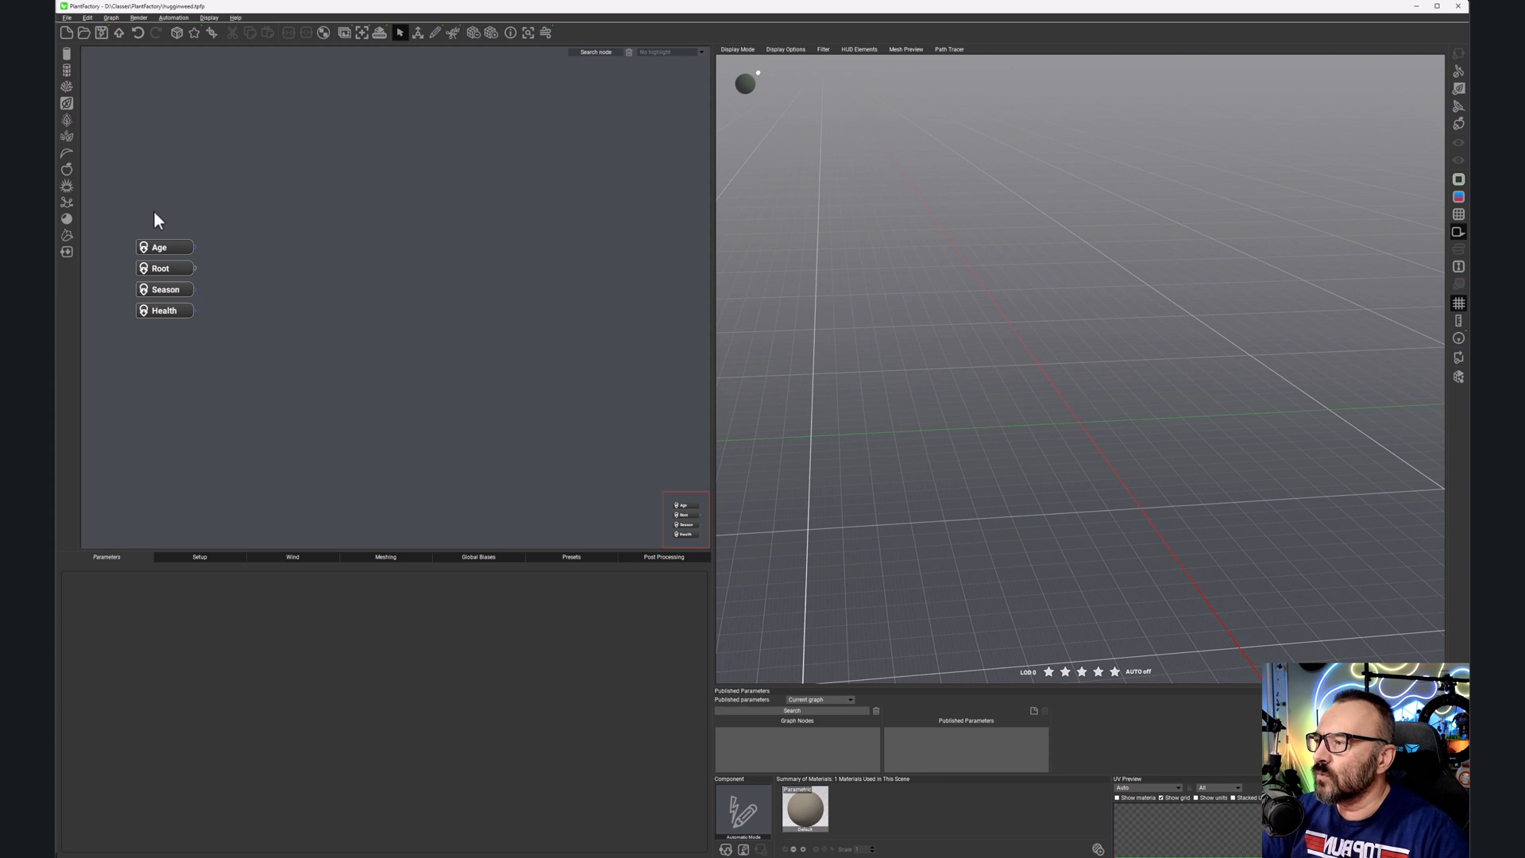
pyautogui.click(68, 201)
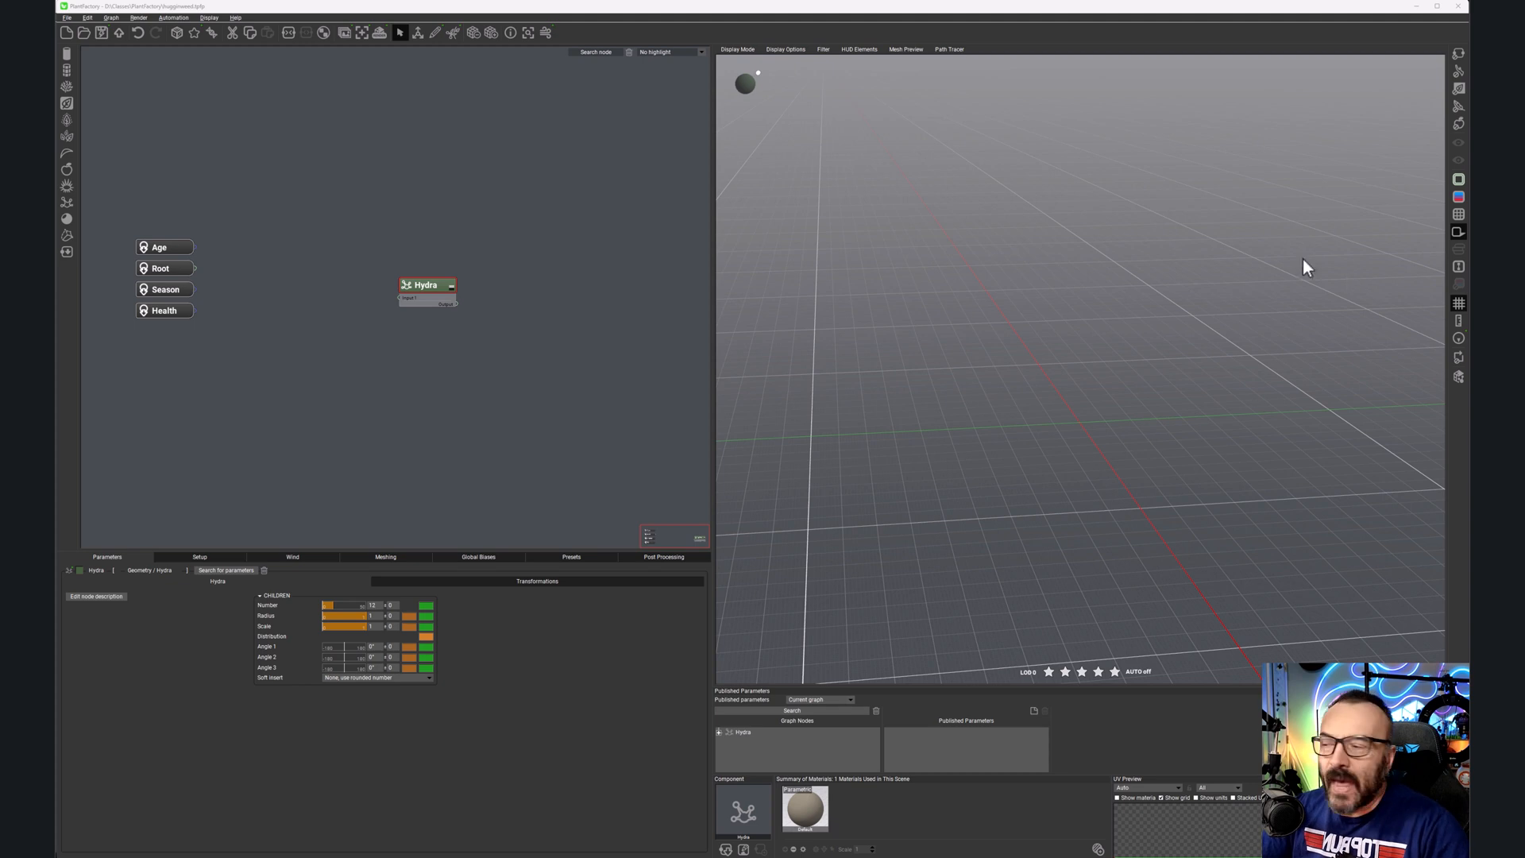
pyautogui.moveTo(195, 269); pyautogui.dragTo(326, 264)
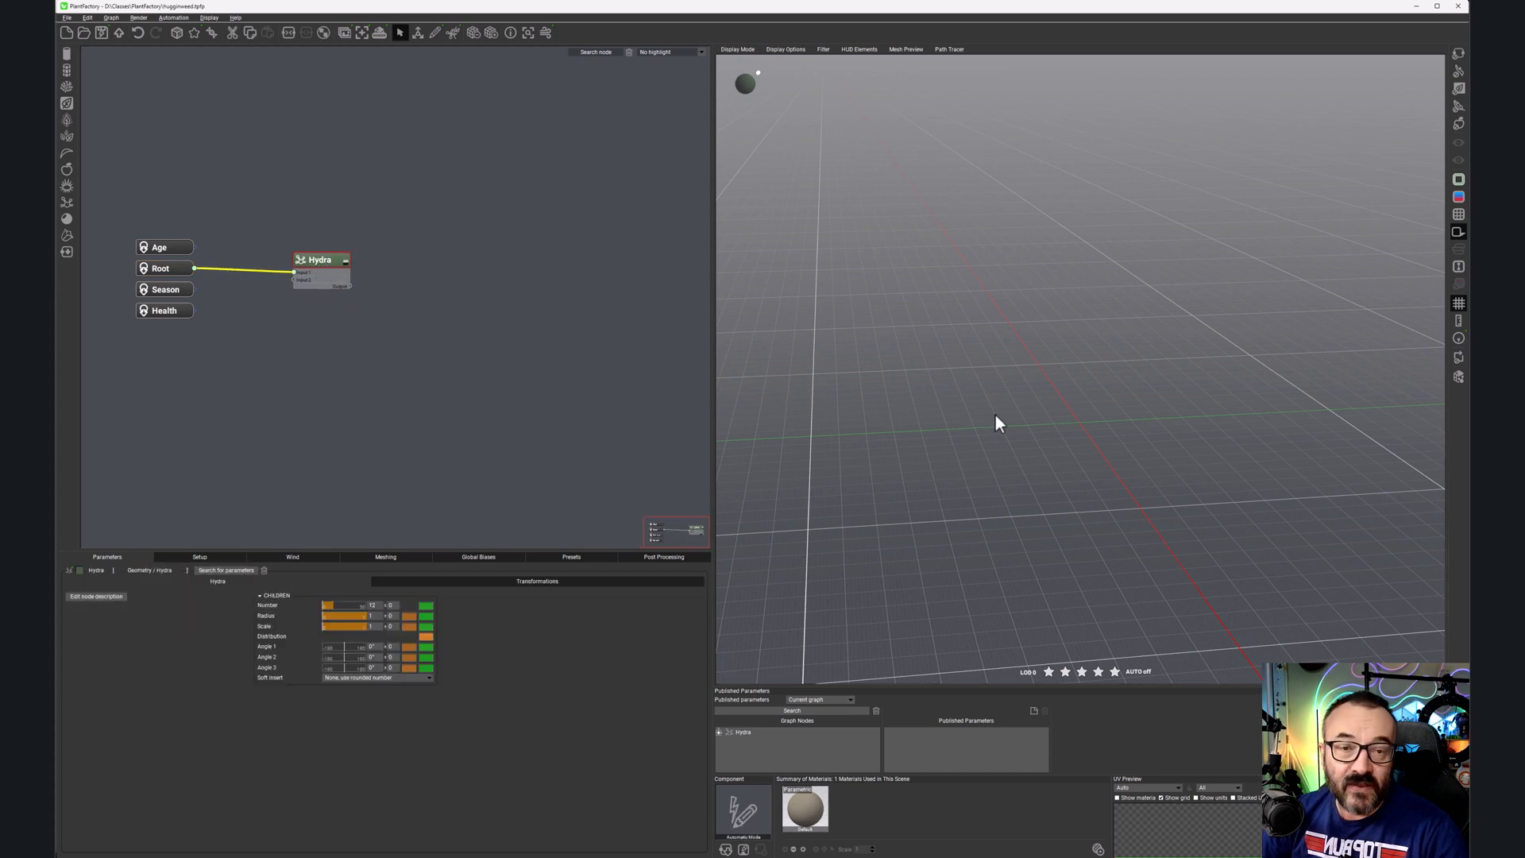
pyautogui.click(66, 70)
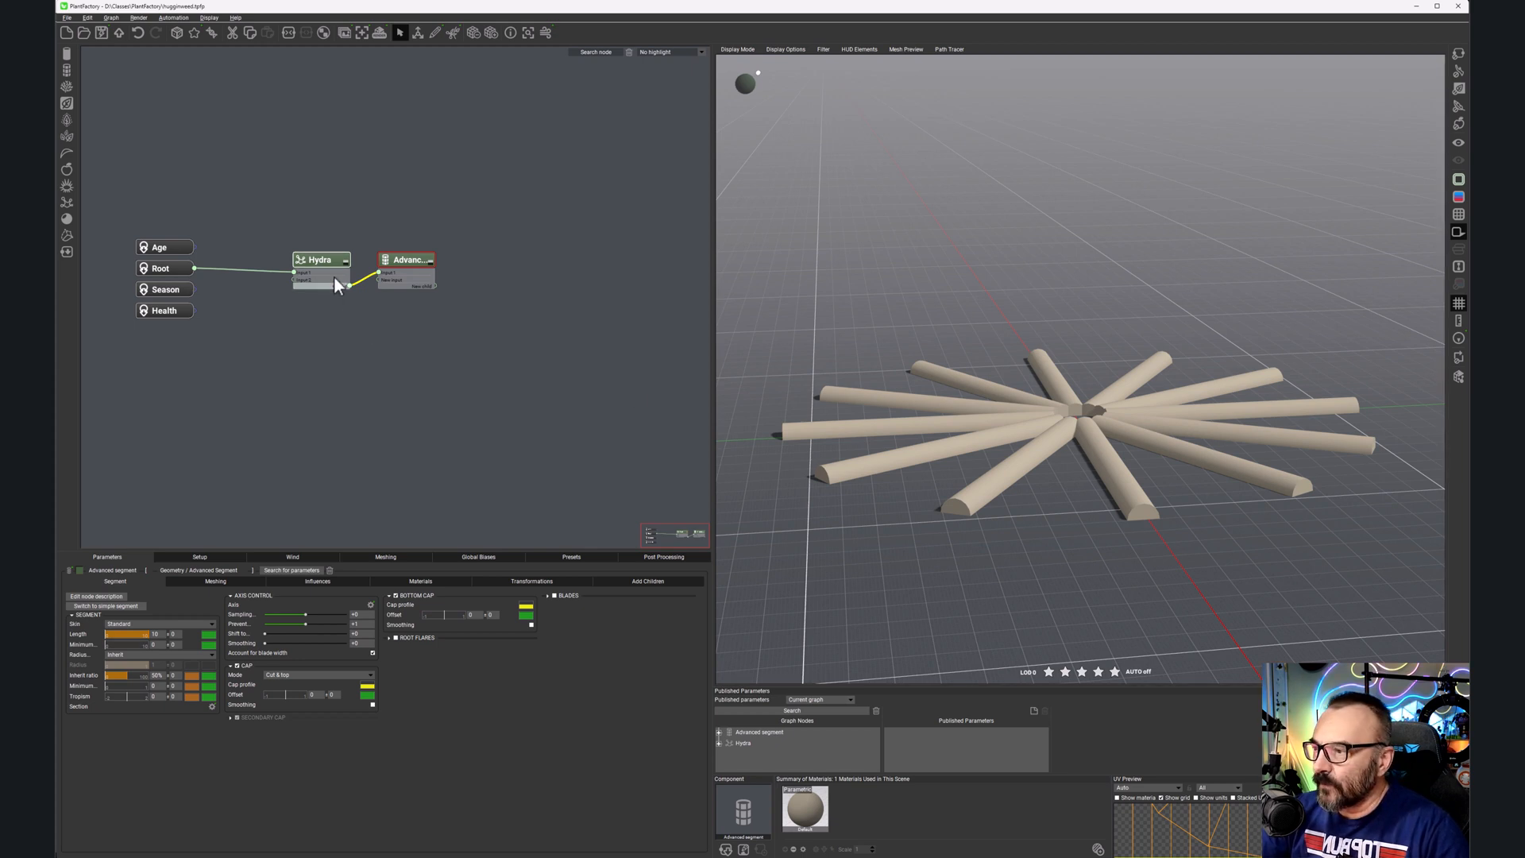
pyautogui.moveTo(329, 265); pyautogui.dragTo(291, 260)
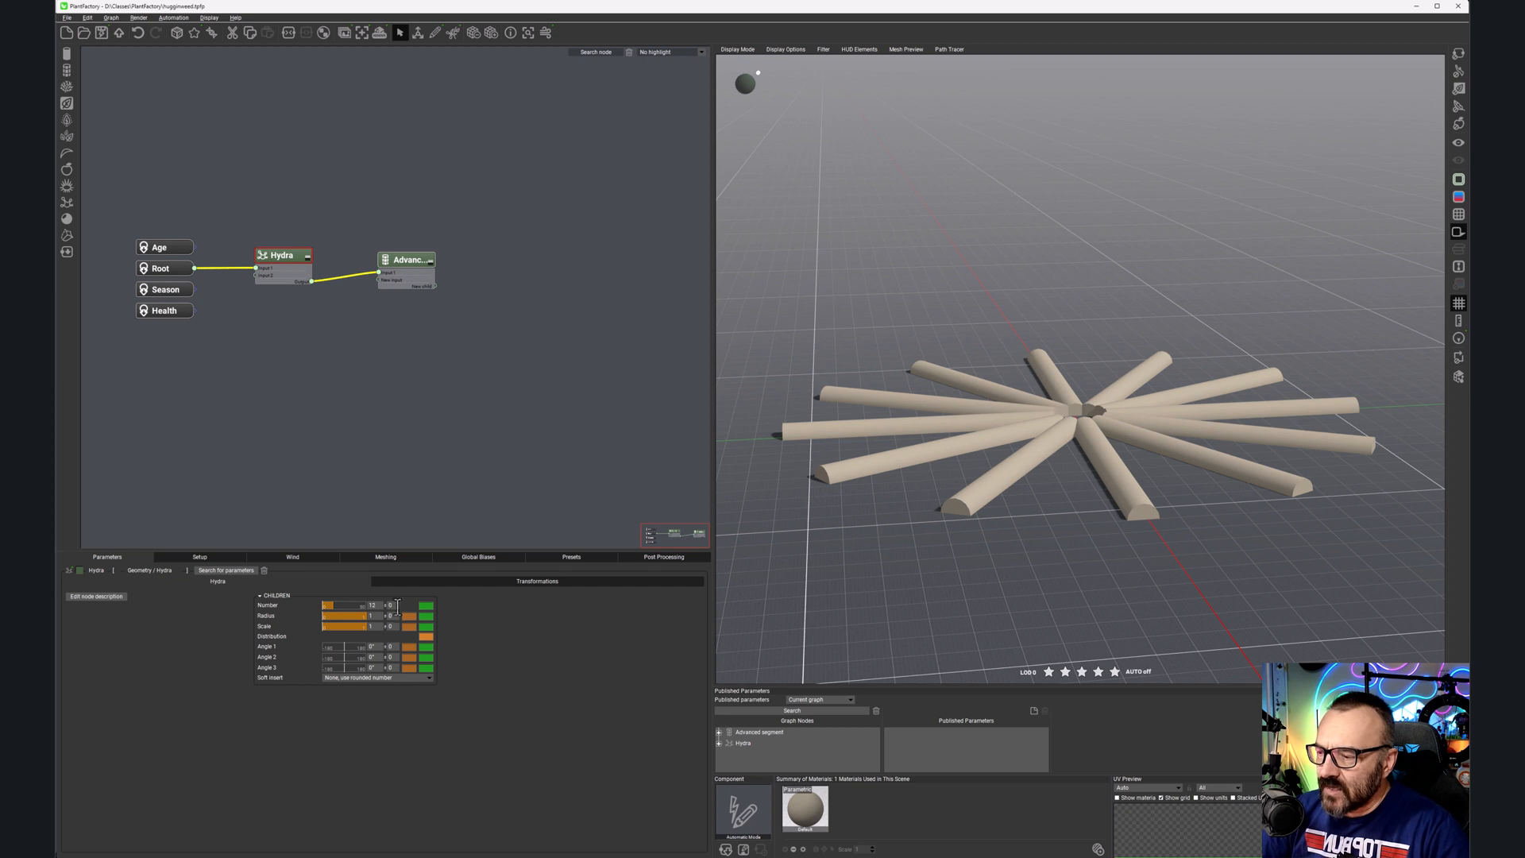
# Step: Set the Hydra node's number of children to 4
pyautogui.click(393, 605)
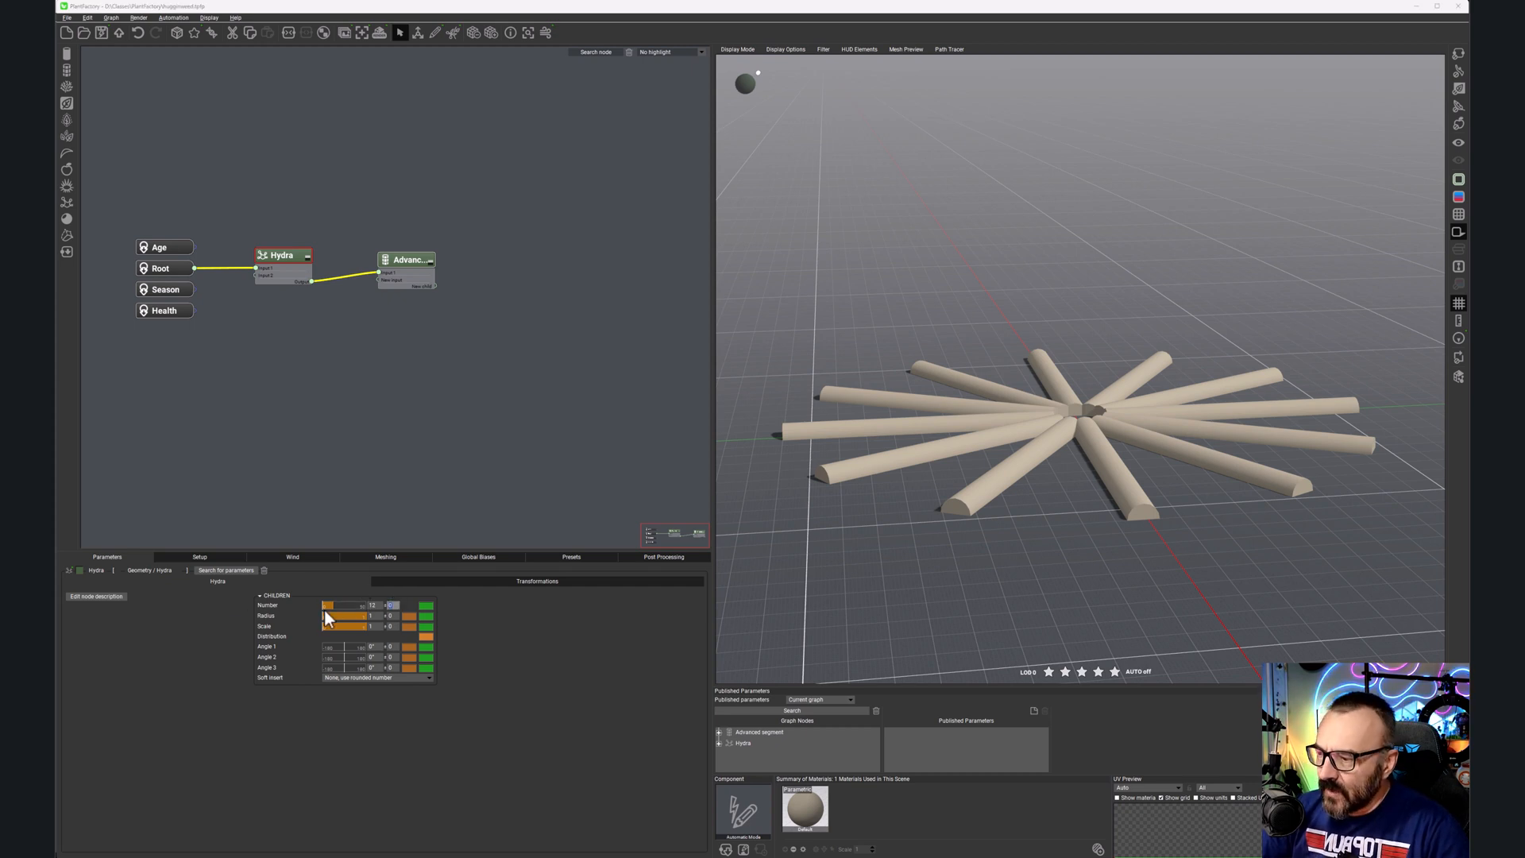
pyautogui.click(372, 605)
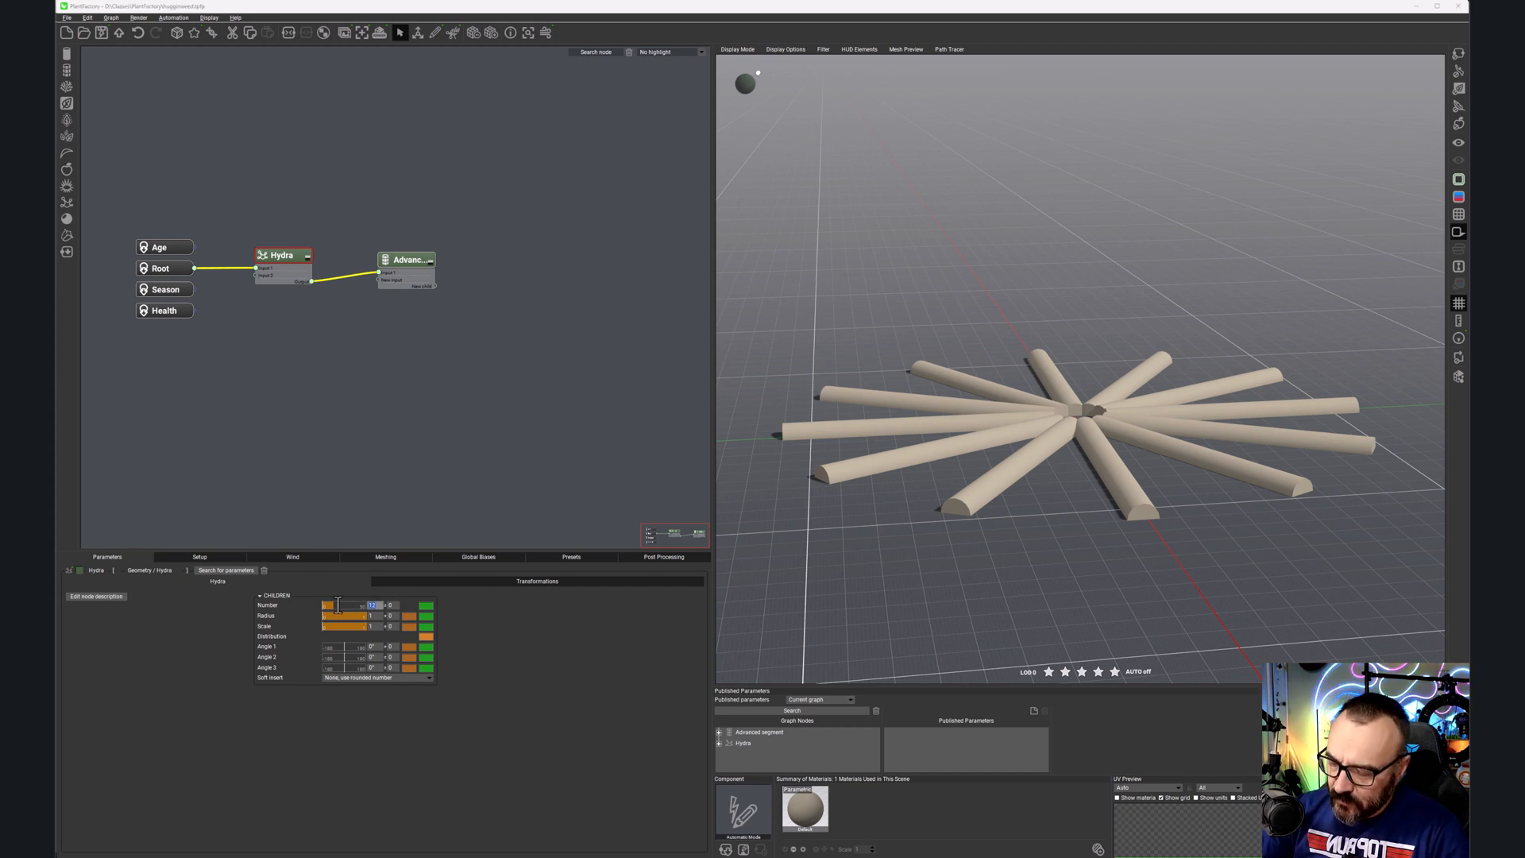
pyautogui.write('4')
pyautogui.press('Return')
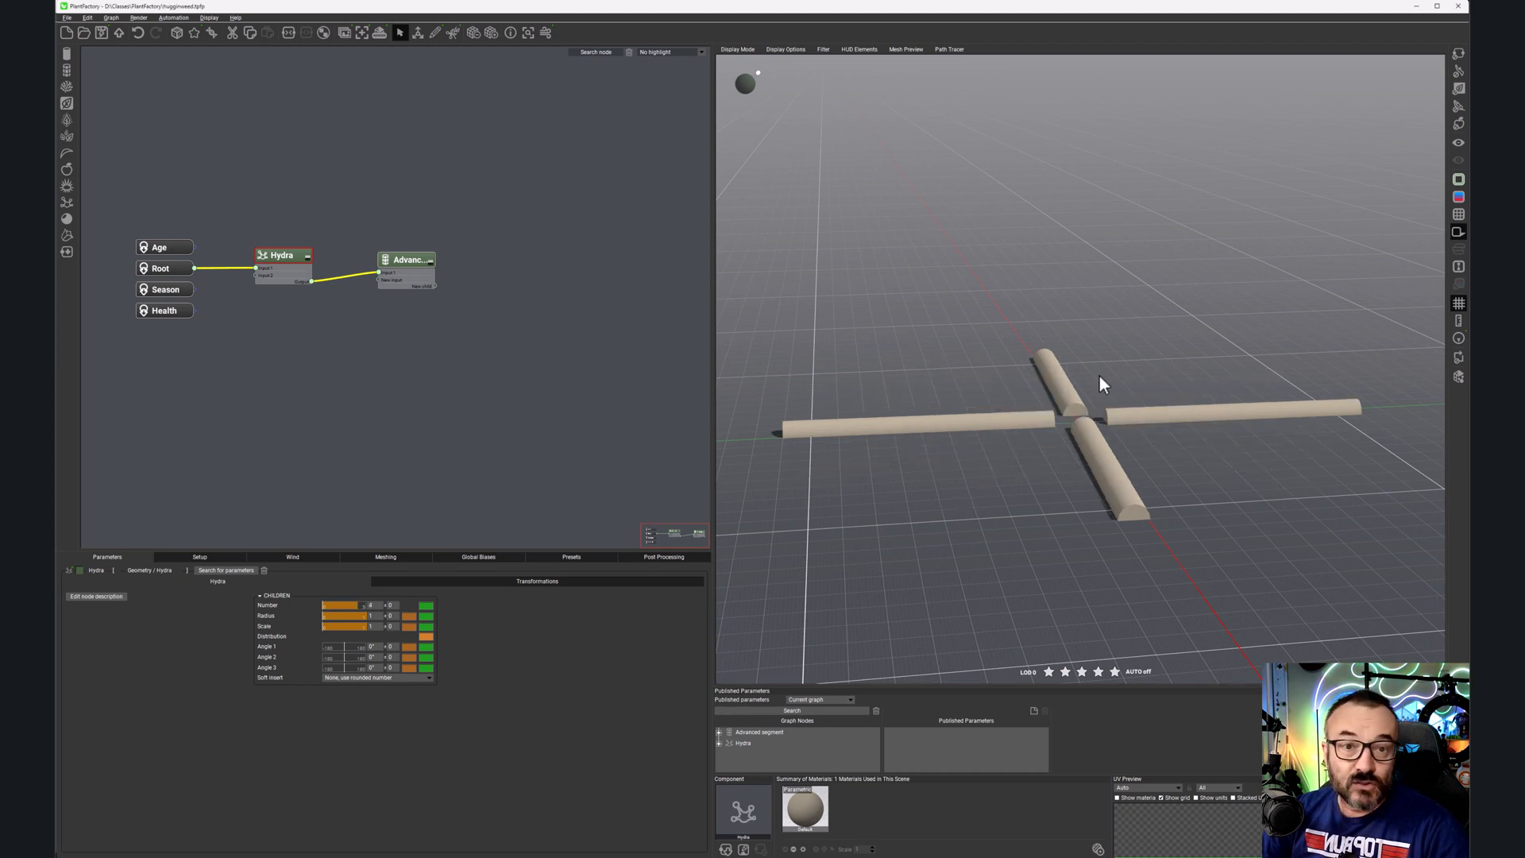
# Step: Set the Hydra's number of children to 12 with a variation of 4 and generate several new plant variations
pyautogui.click(371, 605)
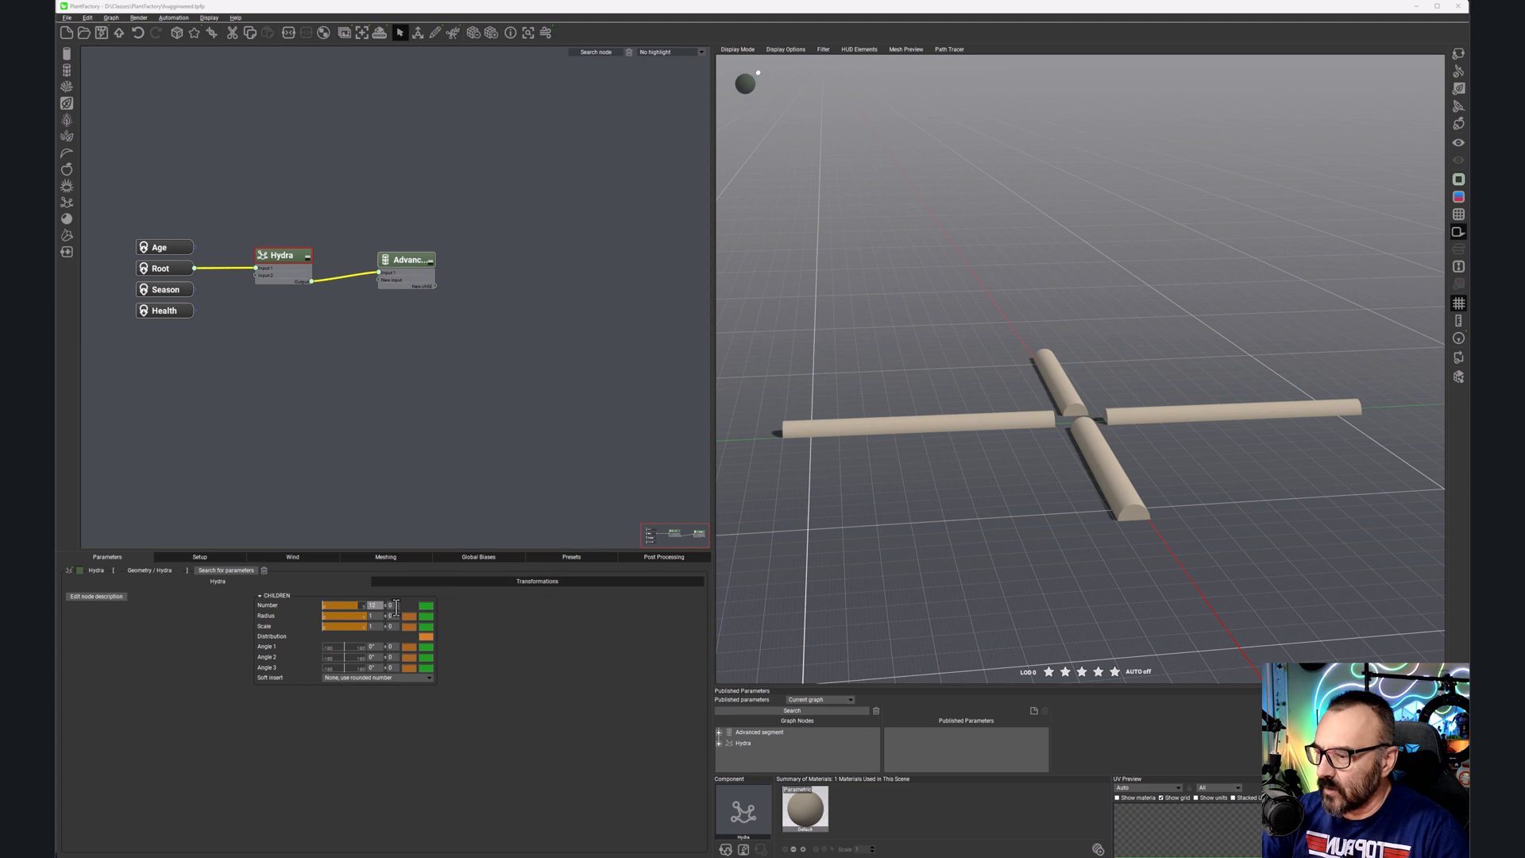
pyautogui.write('12')
pyautogui.press('Tab')
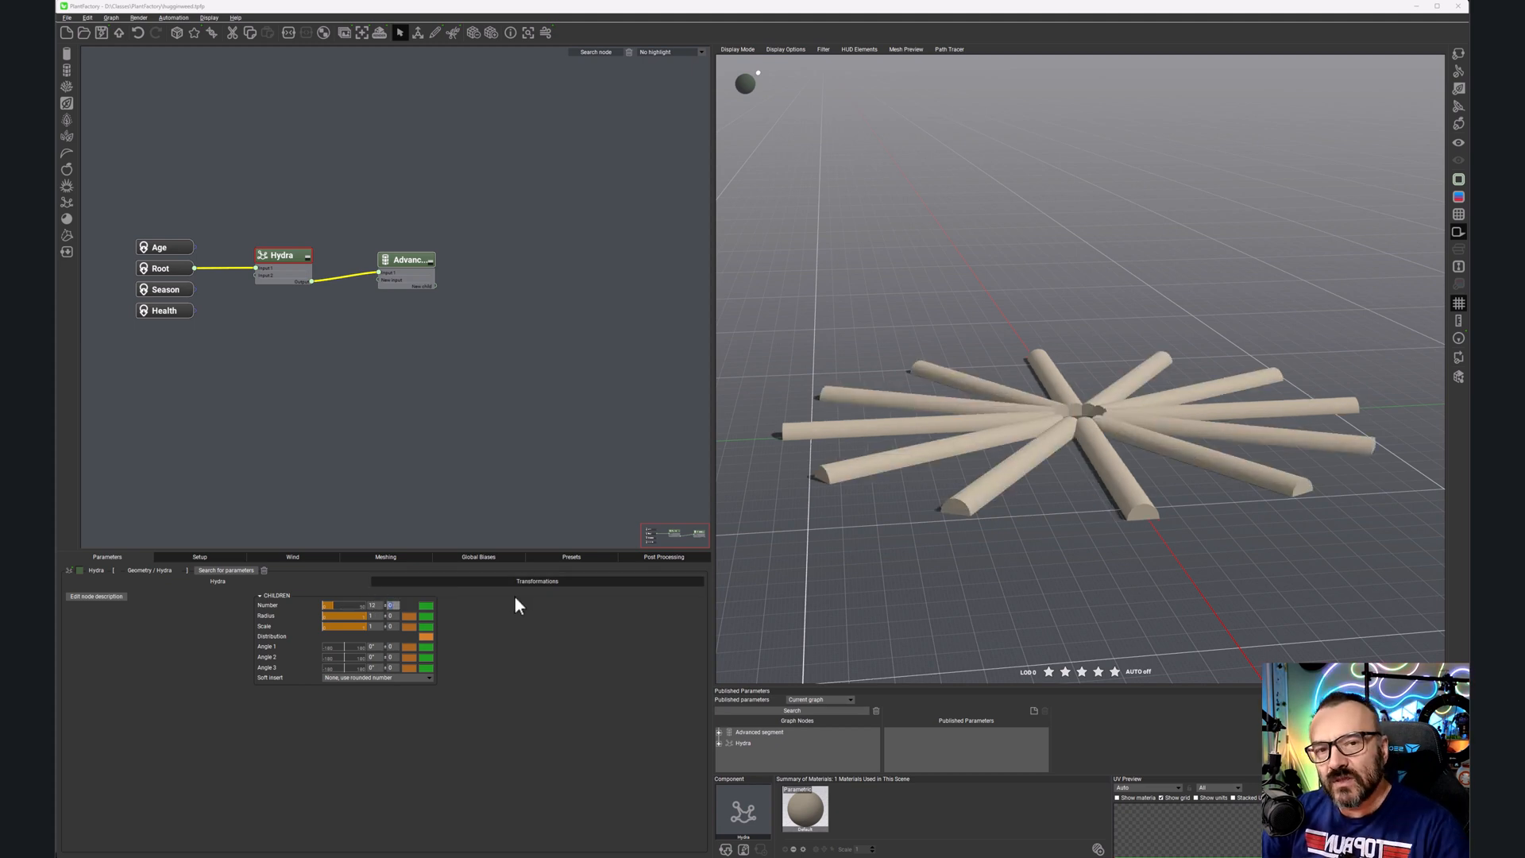
pyautogui.write('4')
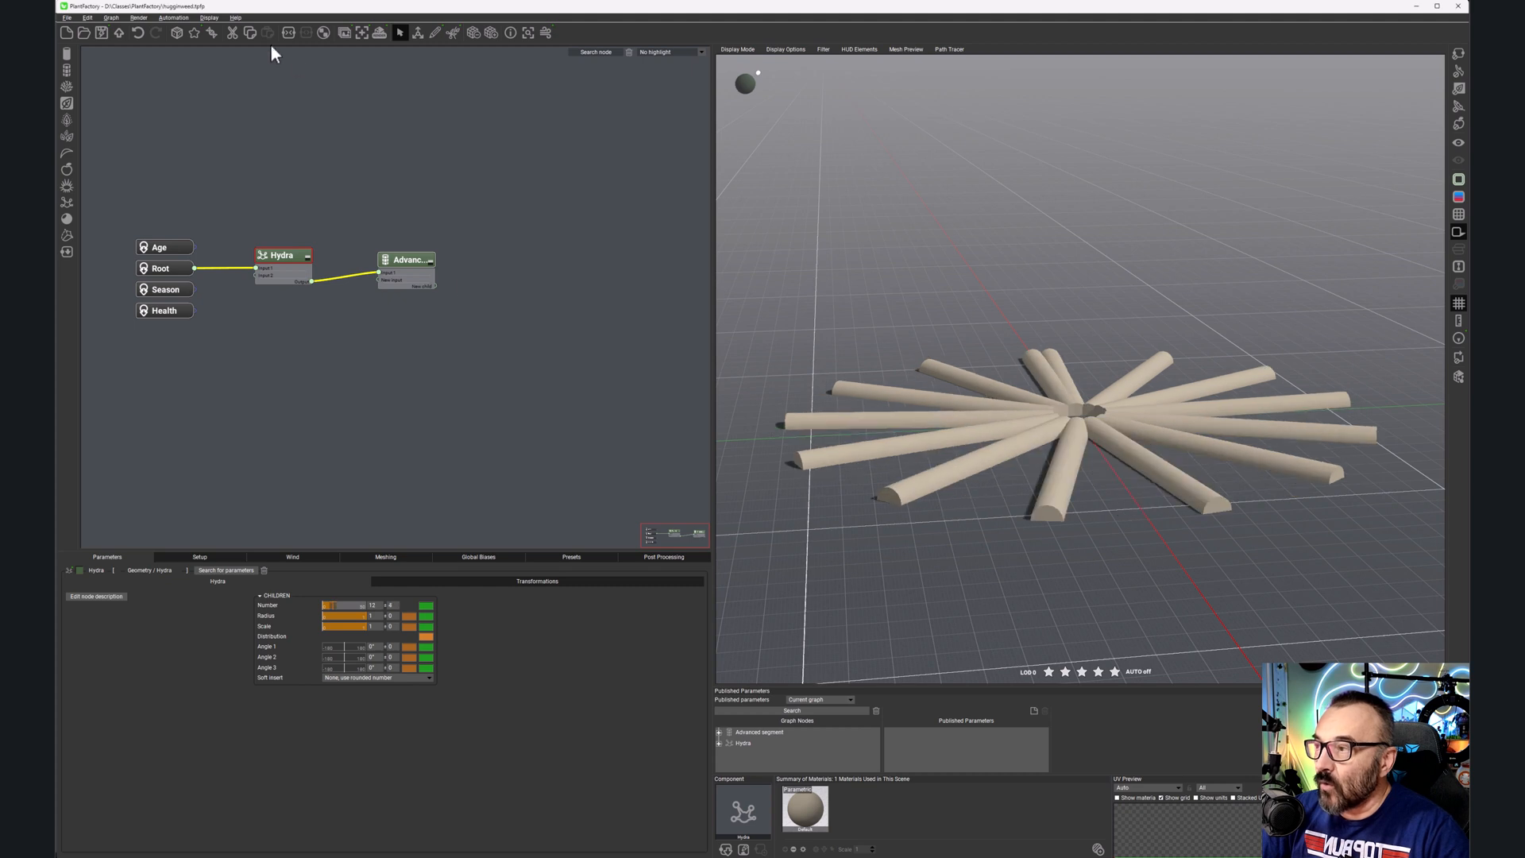
pyautogui.click(180, 27)
pyautogui.click(180, 27)
pyautogui.click(180, 27)
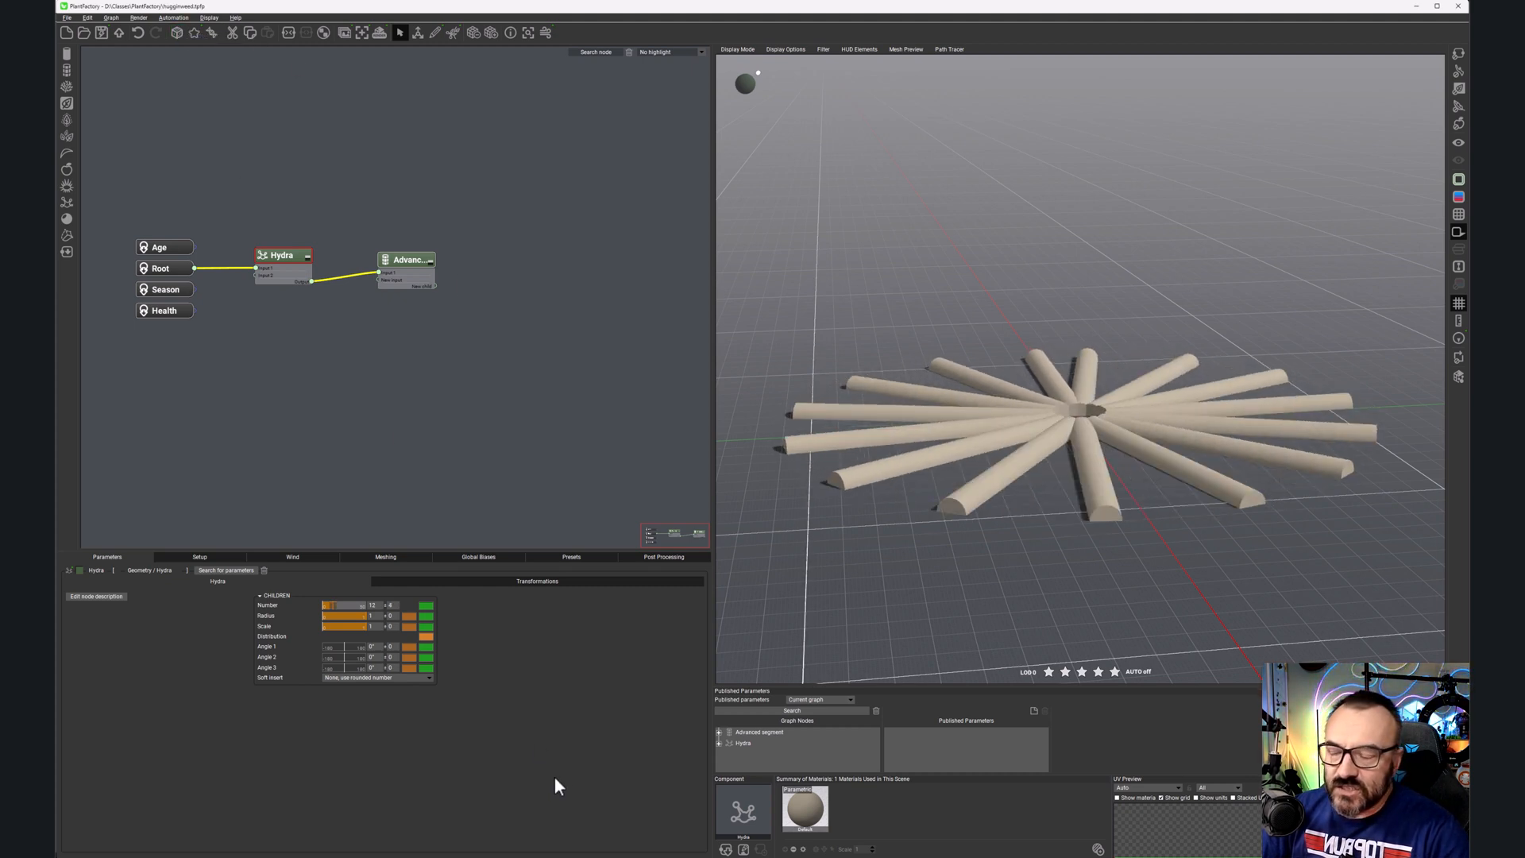
# Step: Set the Hydra's Angle 1 to 90° with a variation of 45
pyautogui.click(374, 646)
pyautogui.click(374, 646)
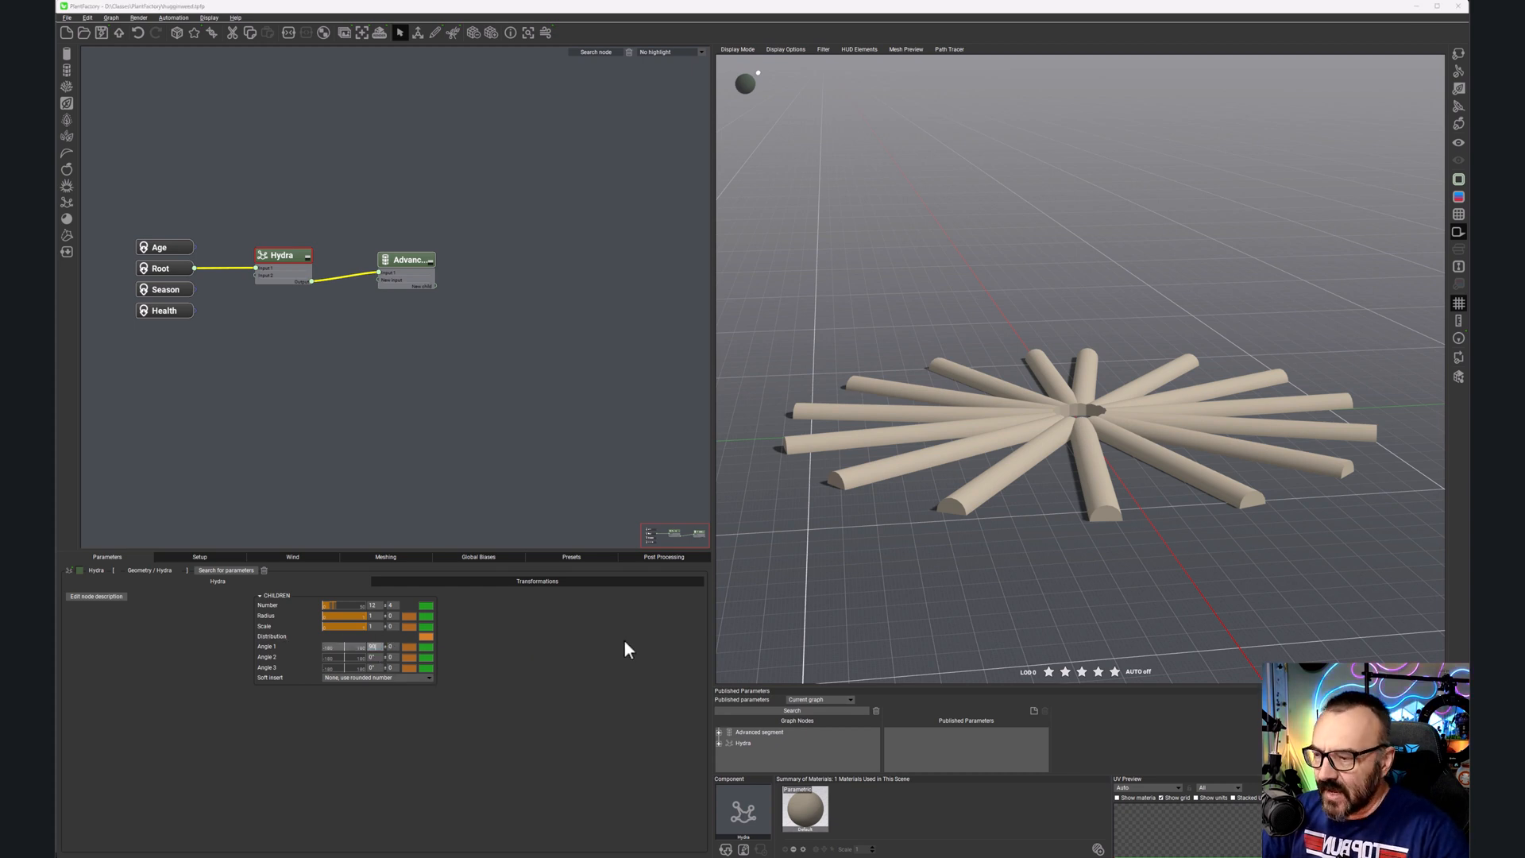
pyautogui.press('Return')
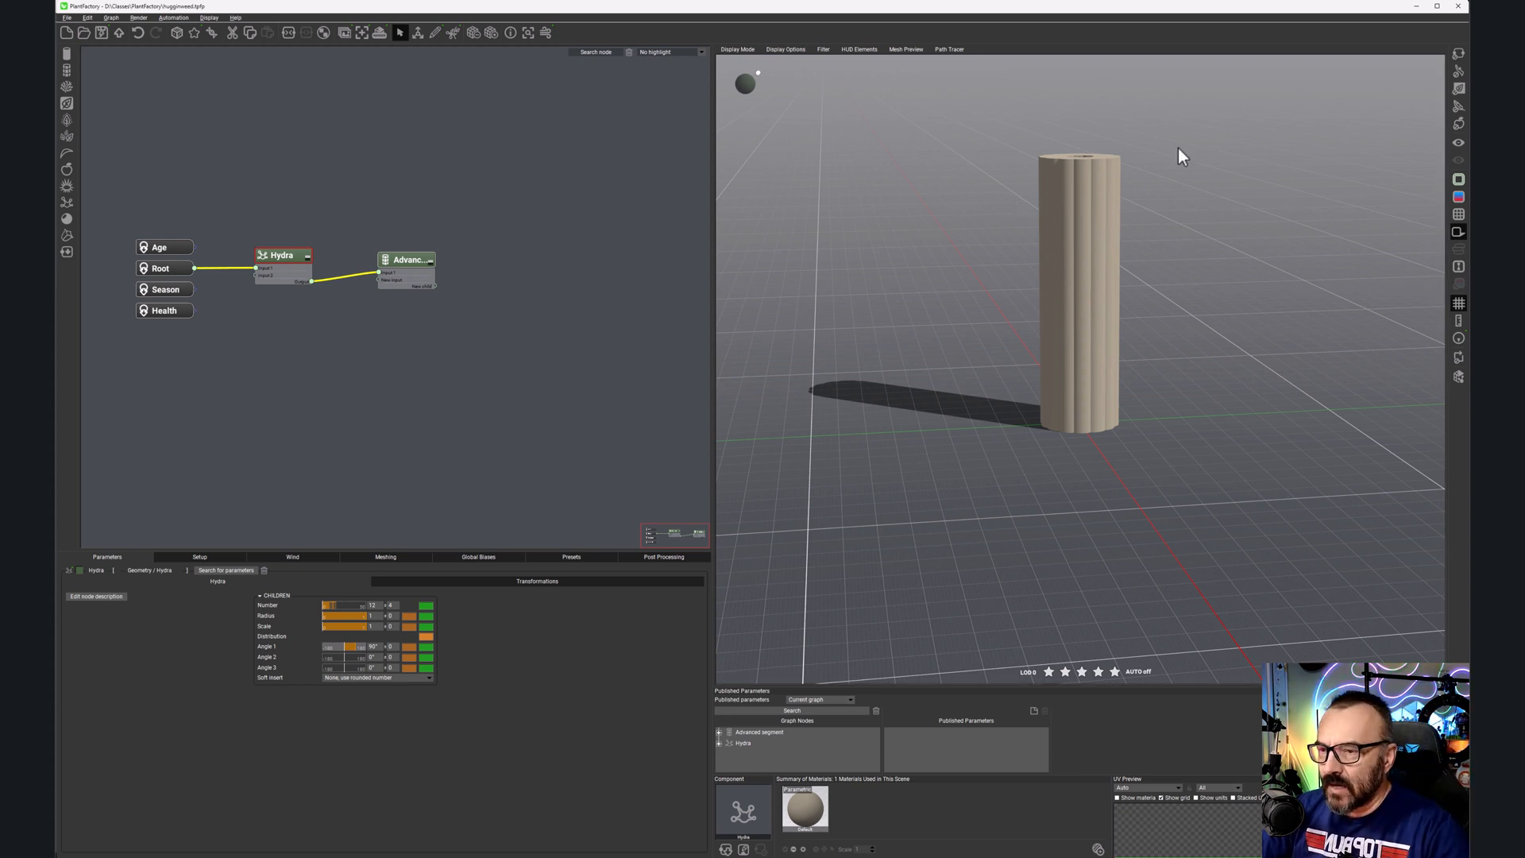
pyautogui.click(391, 646)
pyautogui.write('45')
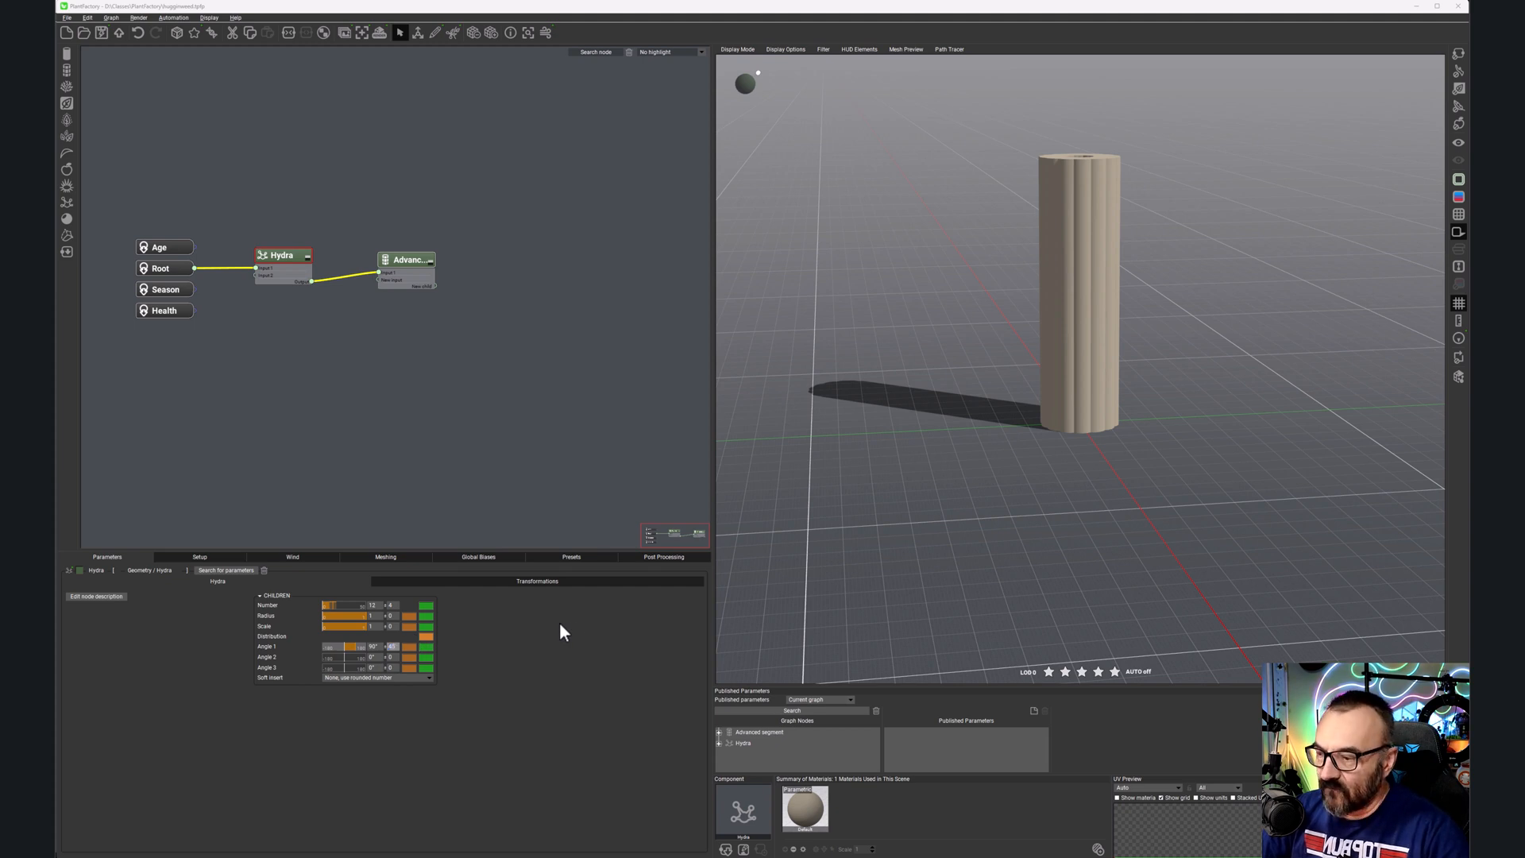
pyautogui.press('Return')
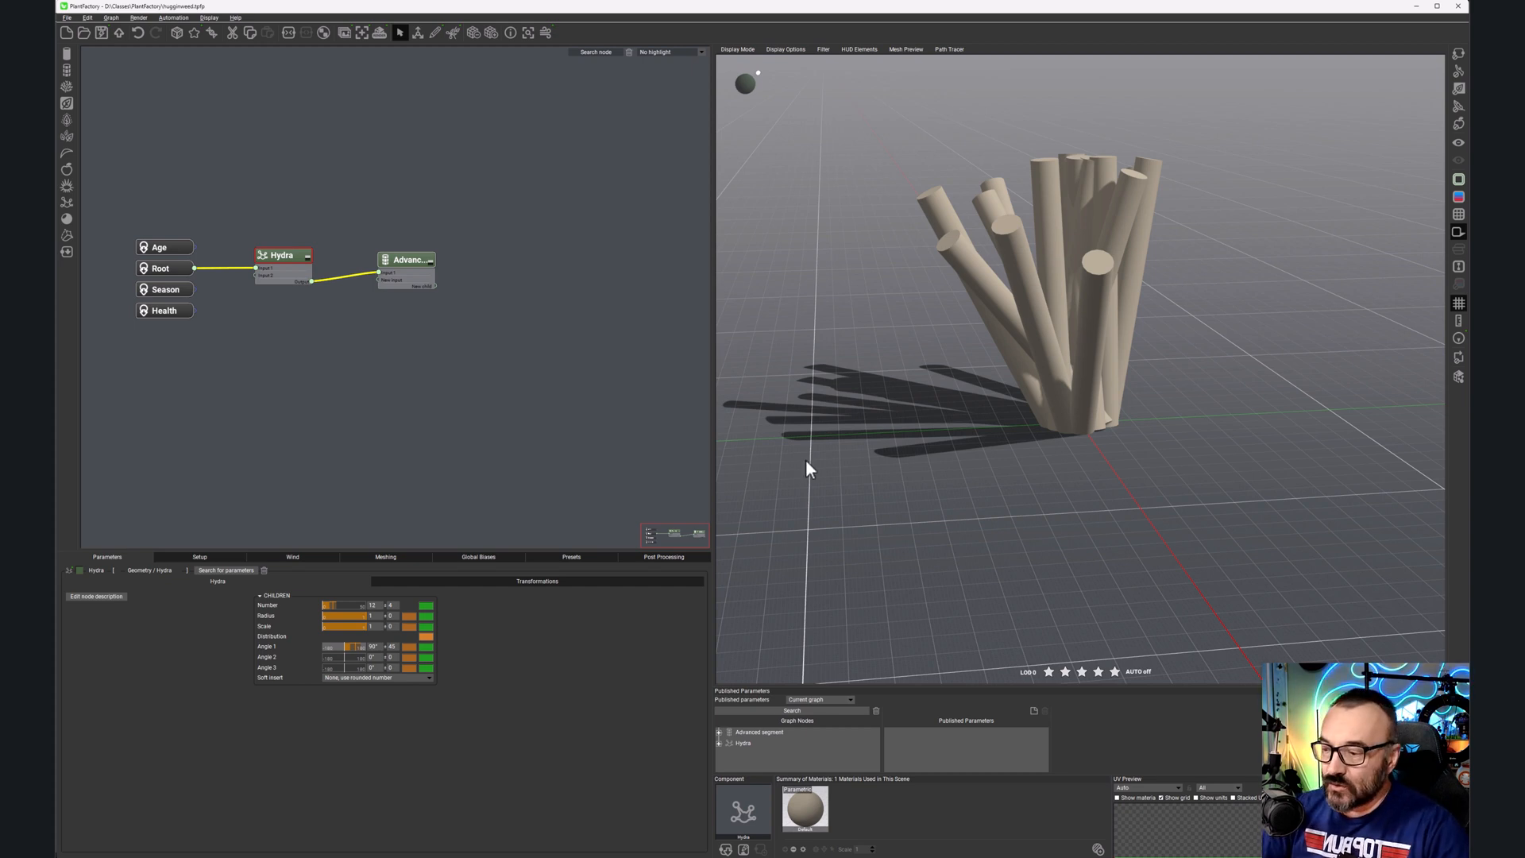
# Step: Set the Hydra's Angle 1 to 60°, keeping its variation
pyautogui.click(376, 646)
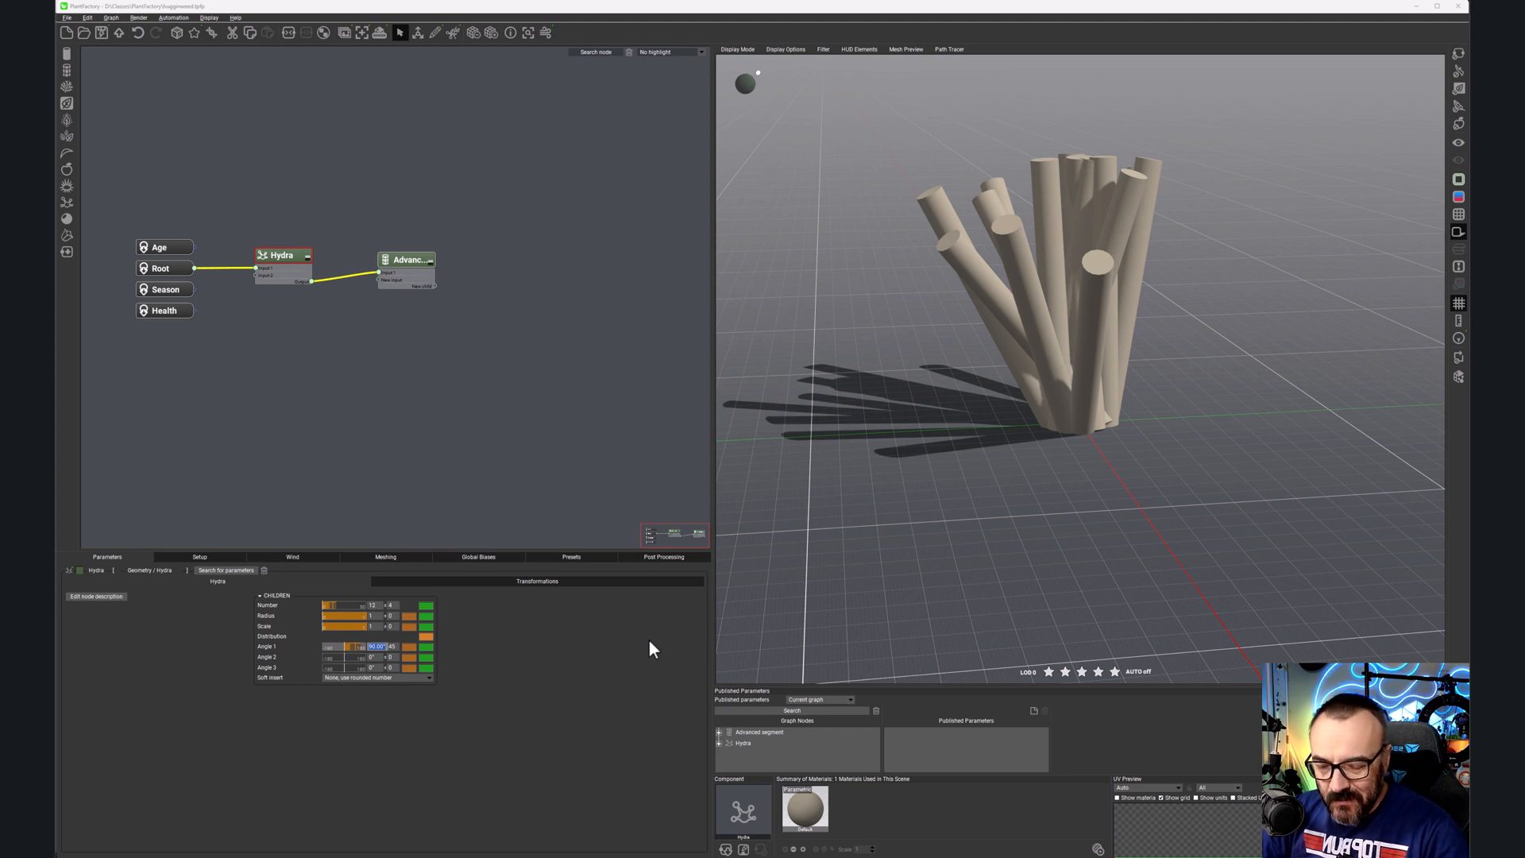
pyautogui.write('60')
pyautogui.press('Return')
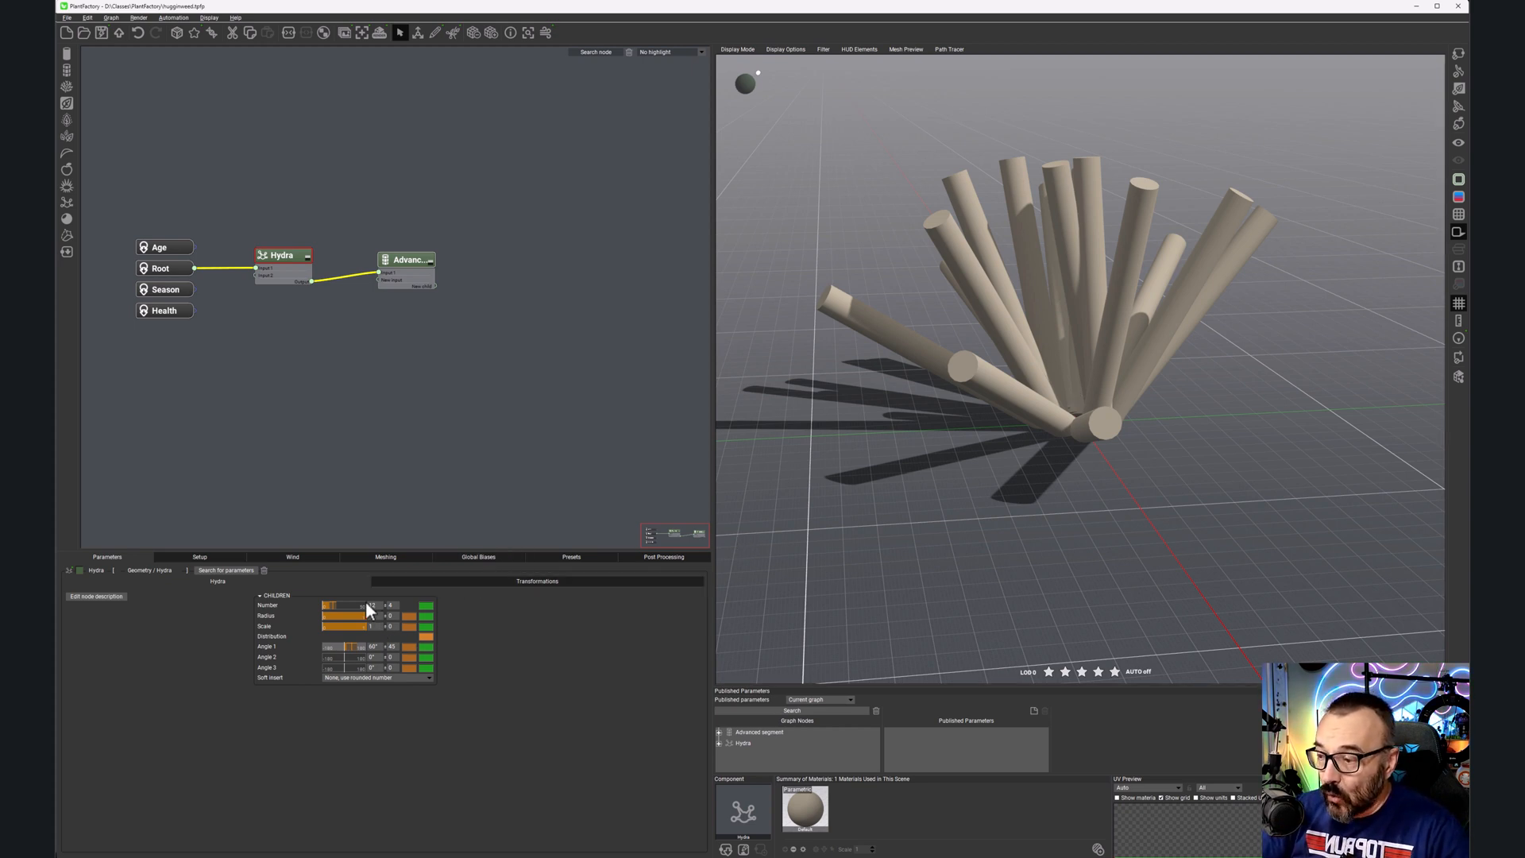
# Step: Set the Hydra's Angle 1 to 45° and its radius to 0 so that all segments start from the centre
pyautogui.click(375, 645)
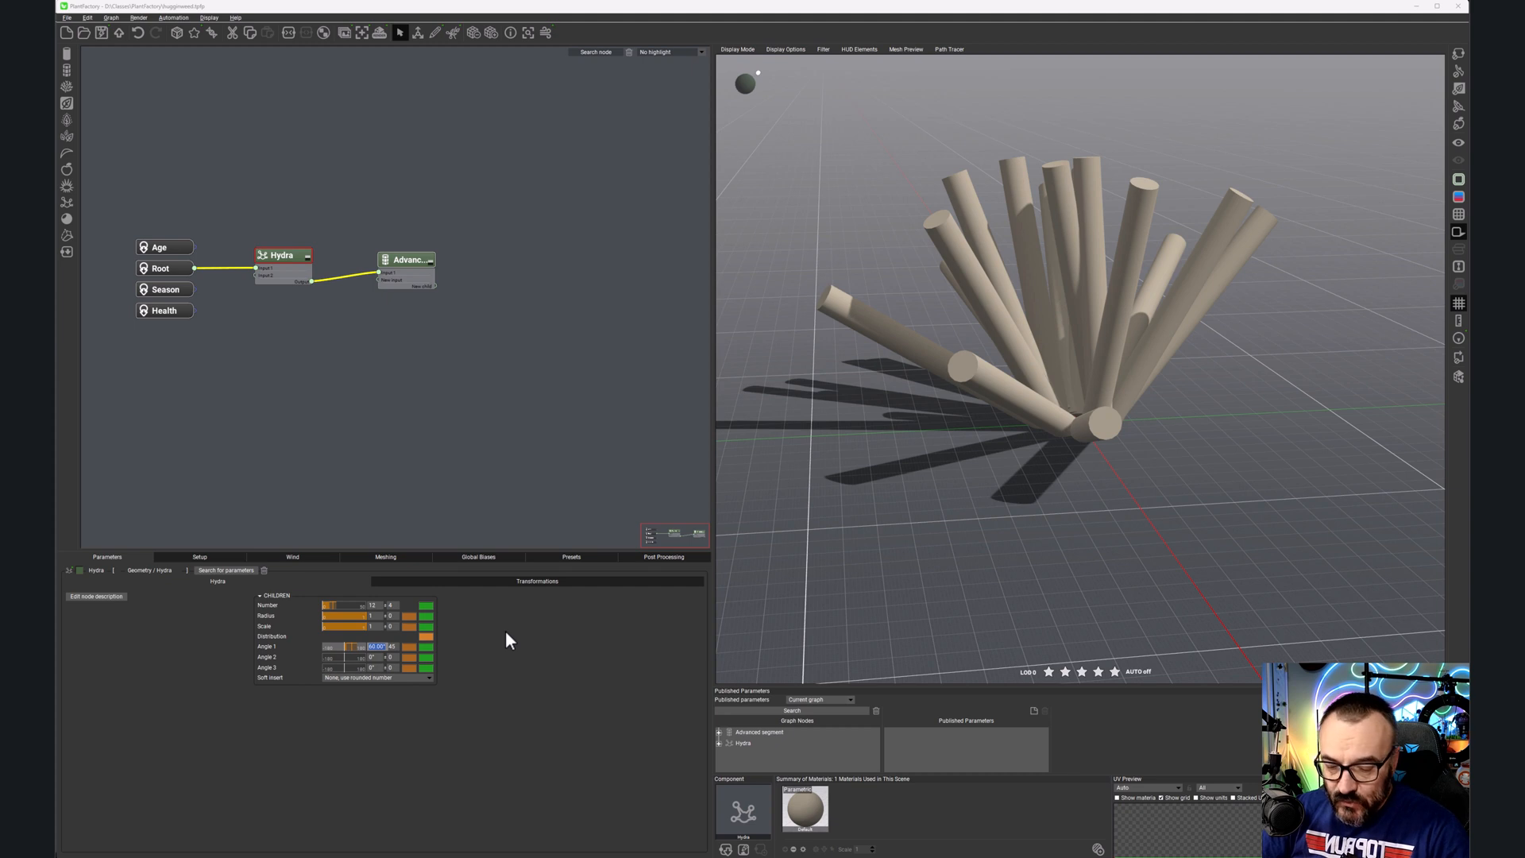
pyautogui.write('45')
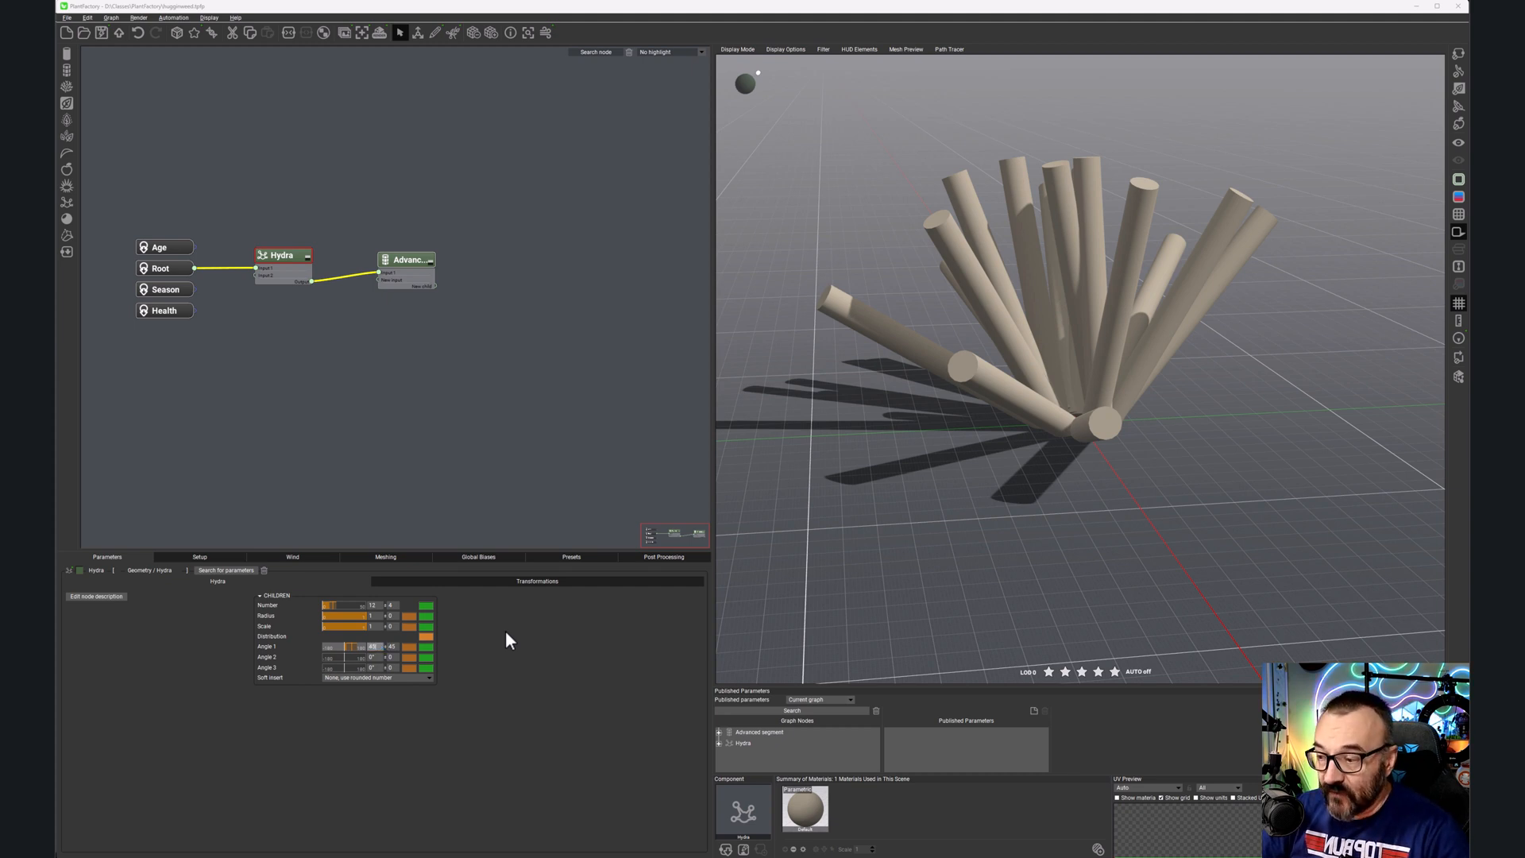
pyautogui.press('Return')
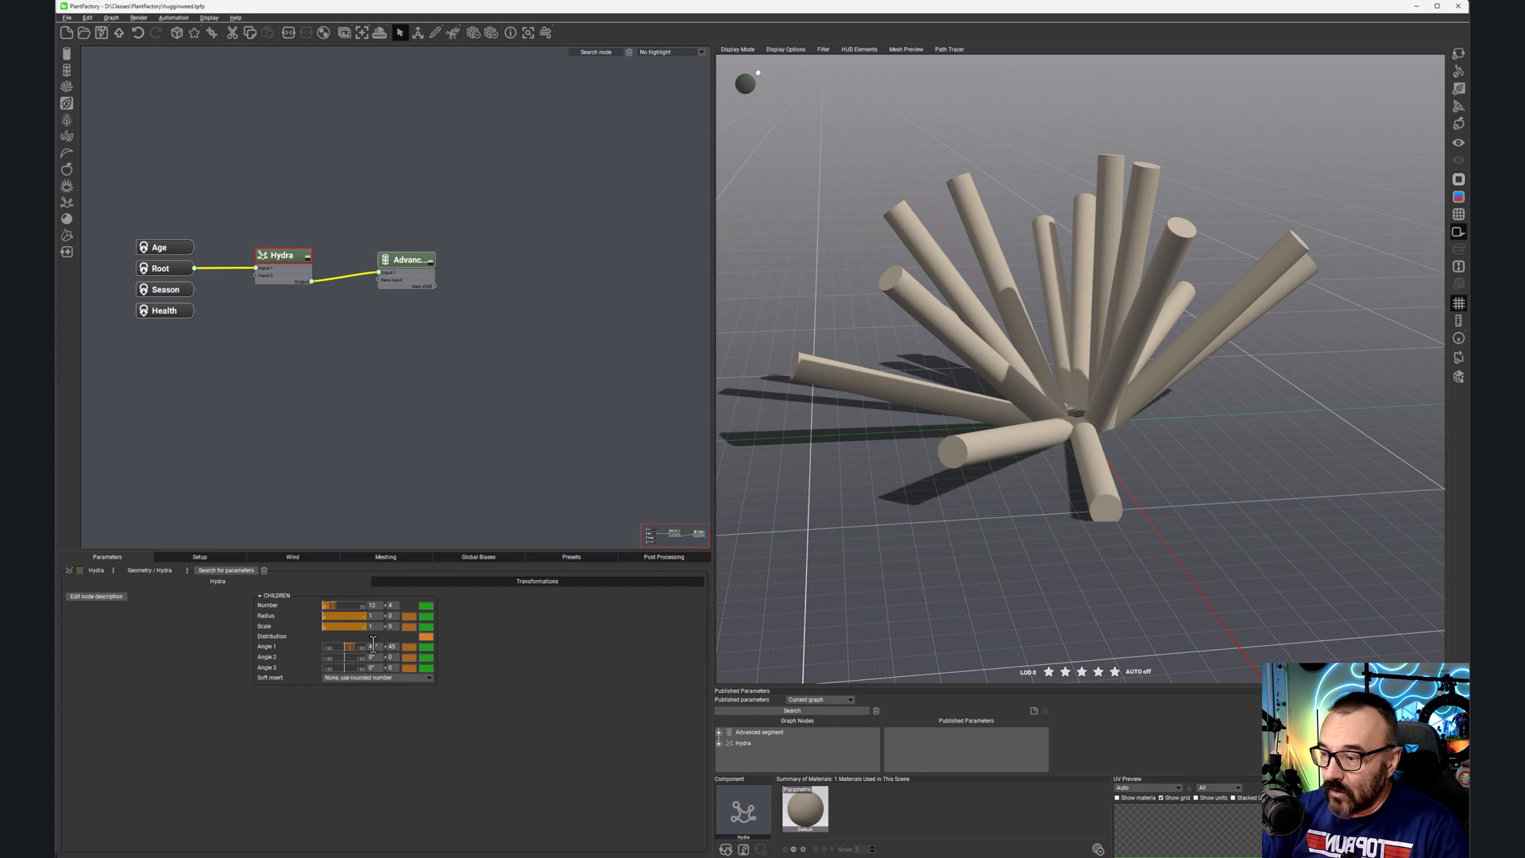
pyautogui.doubleClick(372, 618)
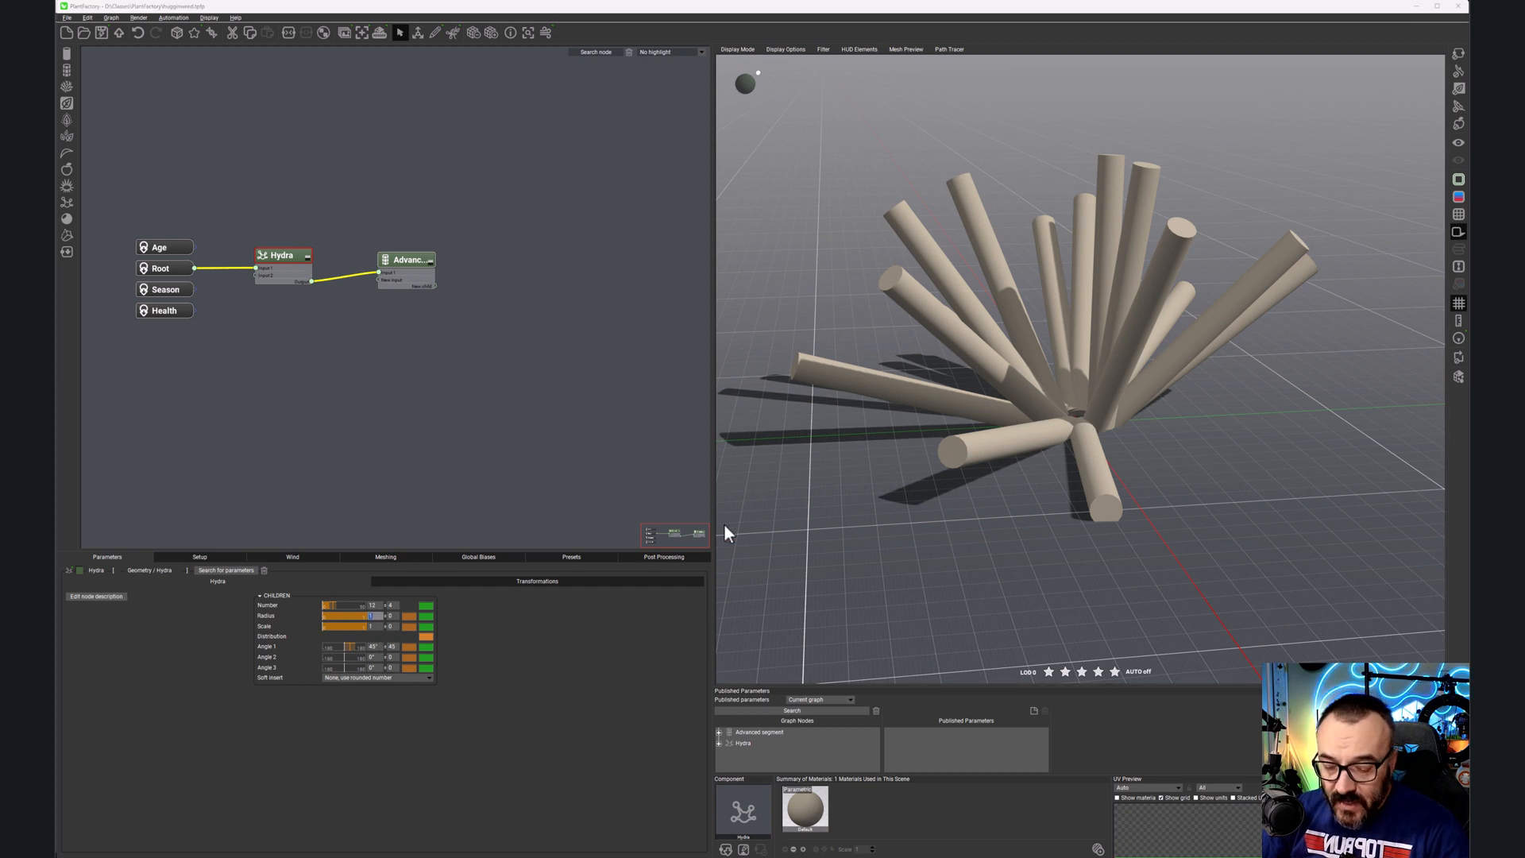
pyautogui.write('0')
pyautogui.press('Return')
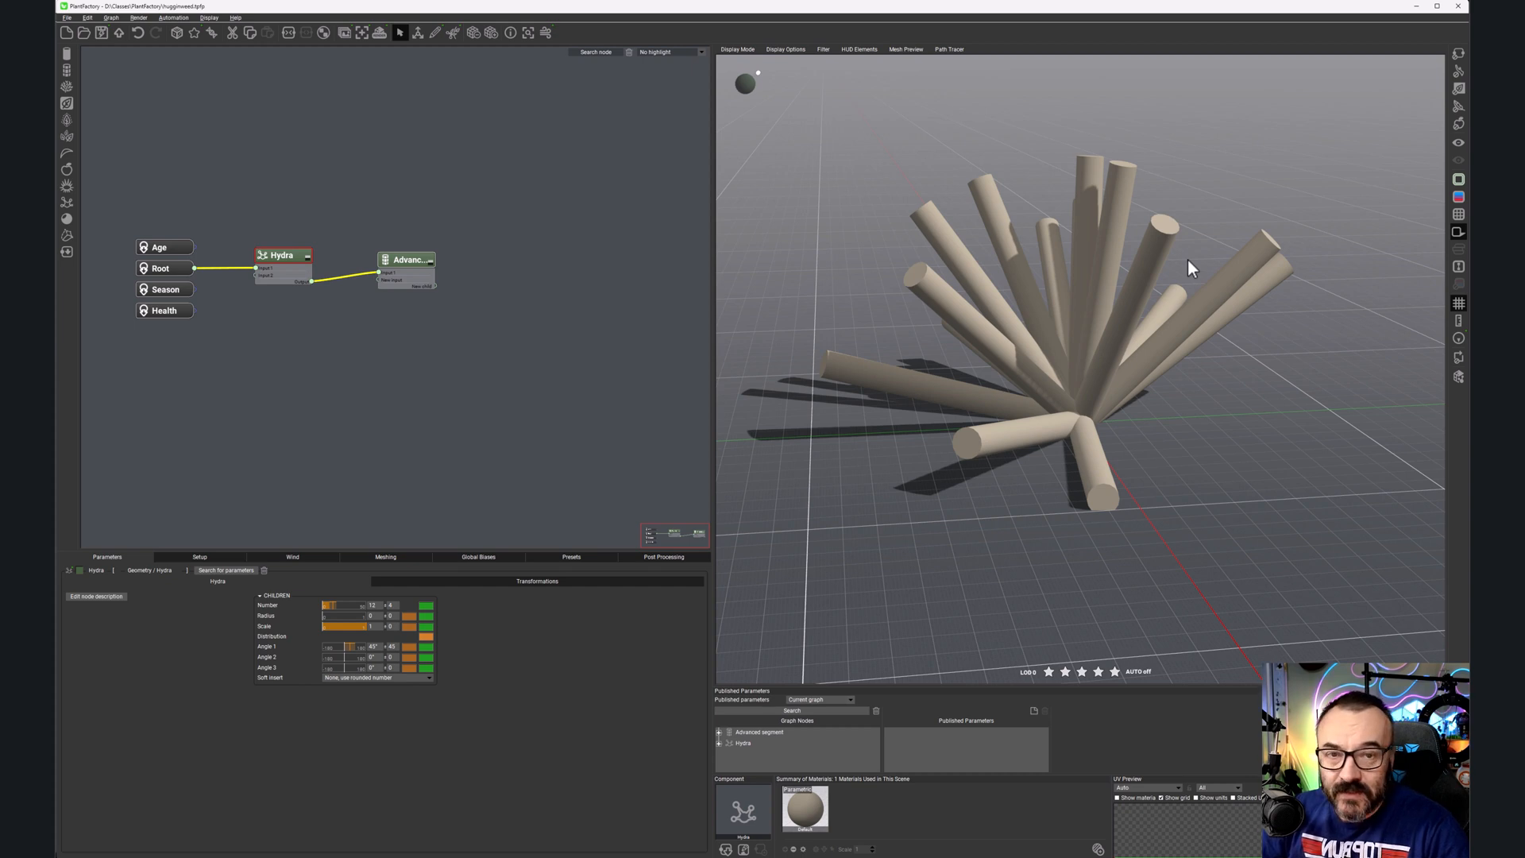
# Step: Select the Advanced Segment node and check the default display unit and unit scale in the options, leaving without changes
pyautogui.click(410, 262)
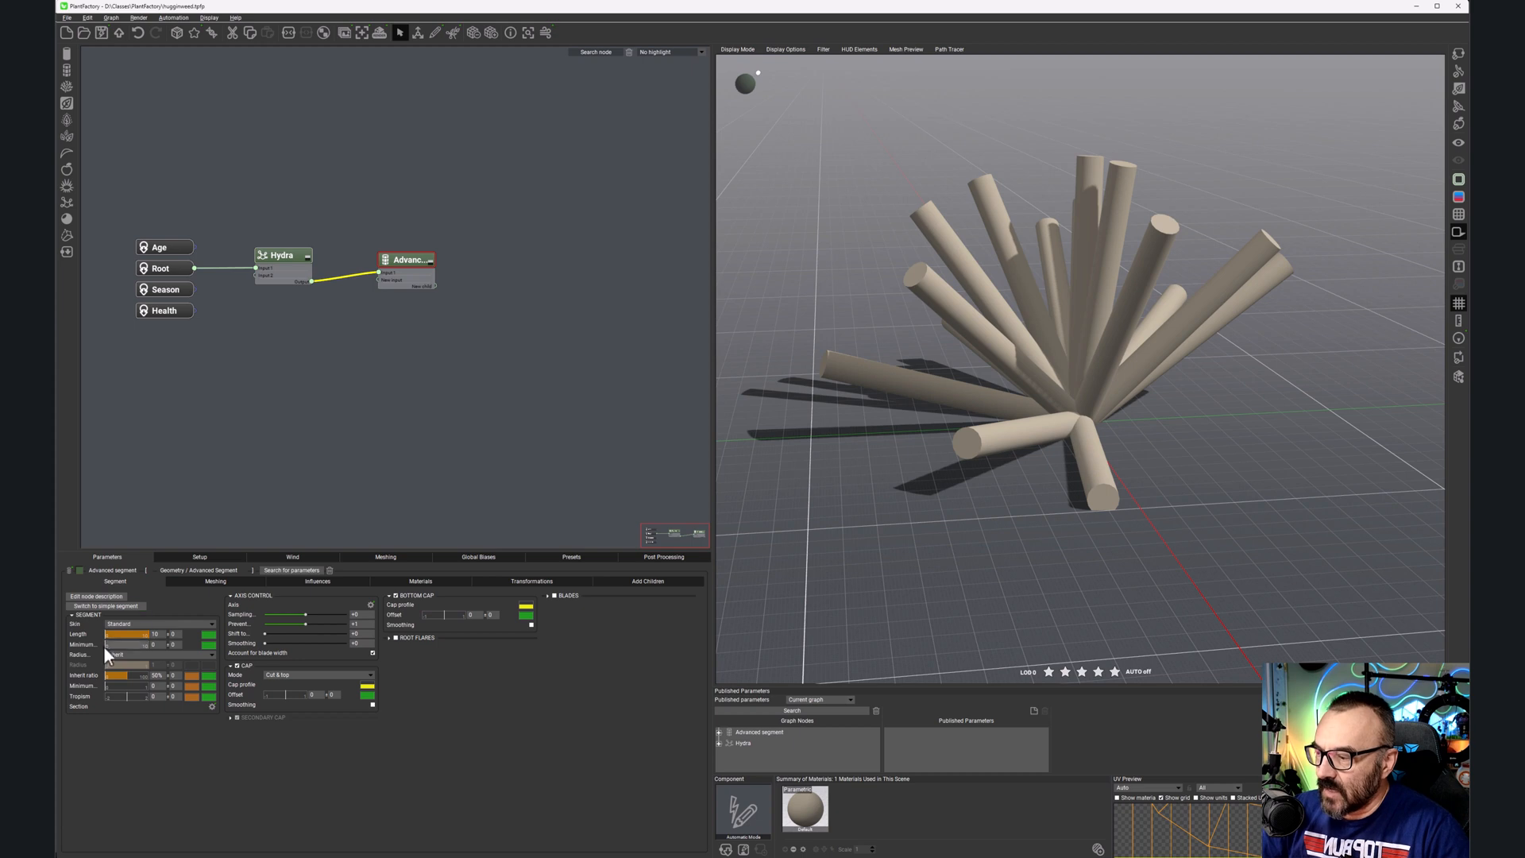
pyautogui.click(67, 18)
pyautogui.click(80, 143)
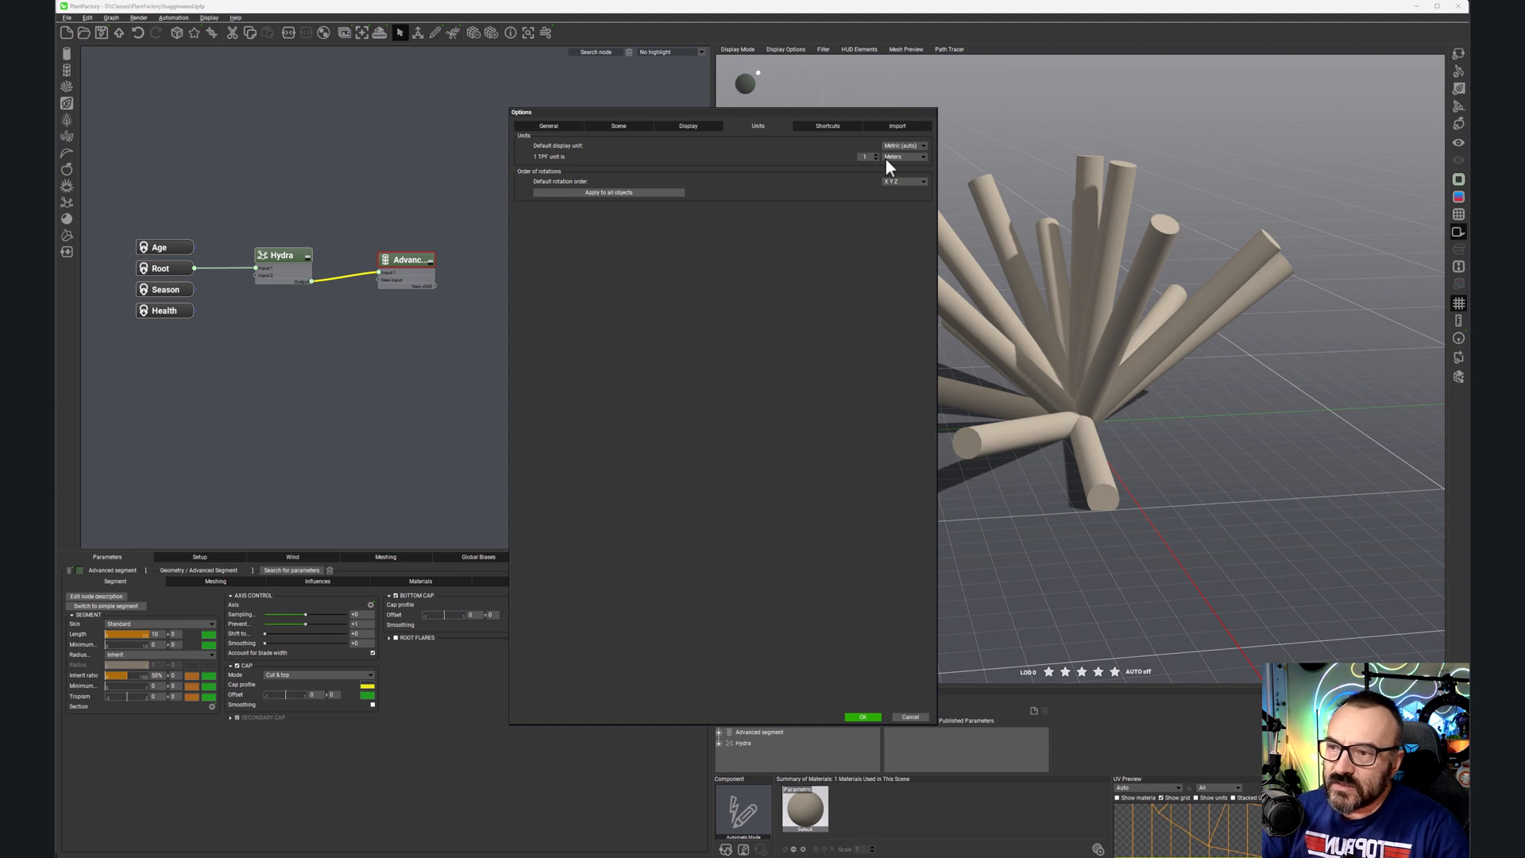
pyautogui.click(910, 716)
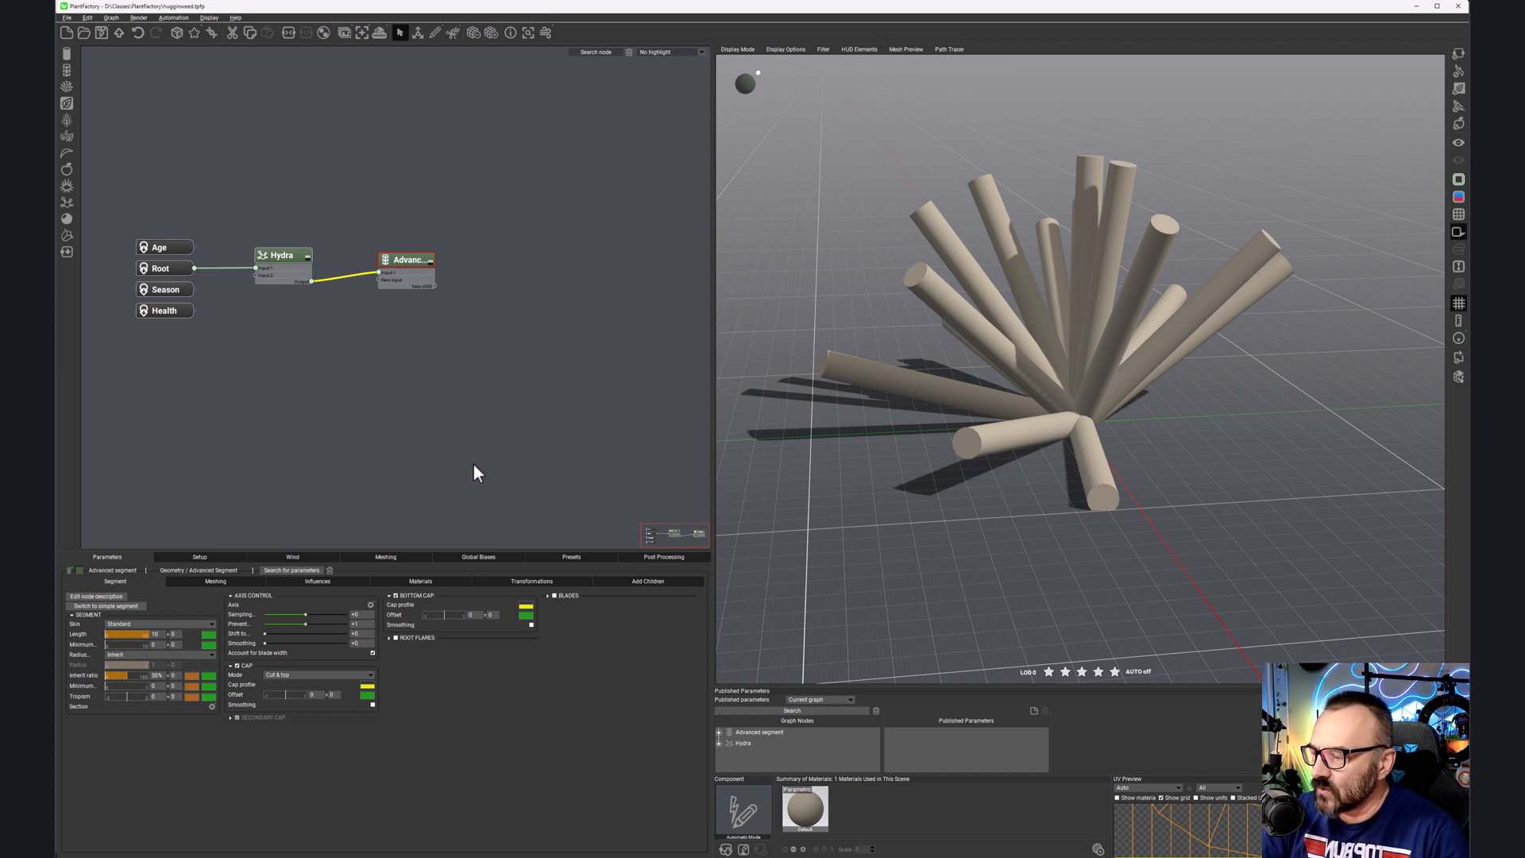
# Step: Set the Advanced Segment's length variation to 3
pyautogui.click(176, 634)
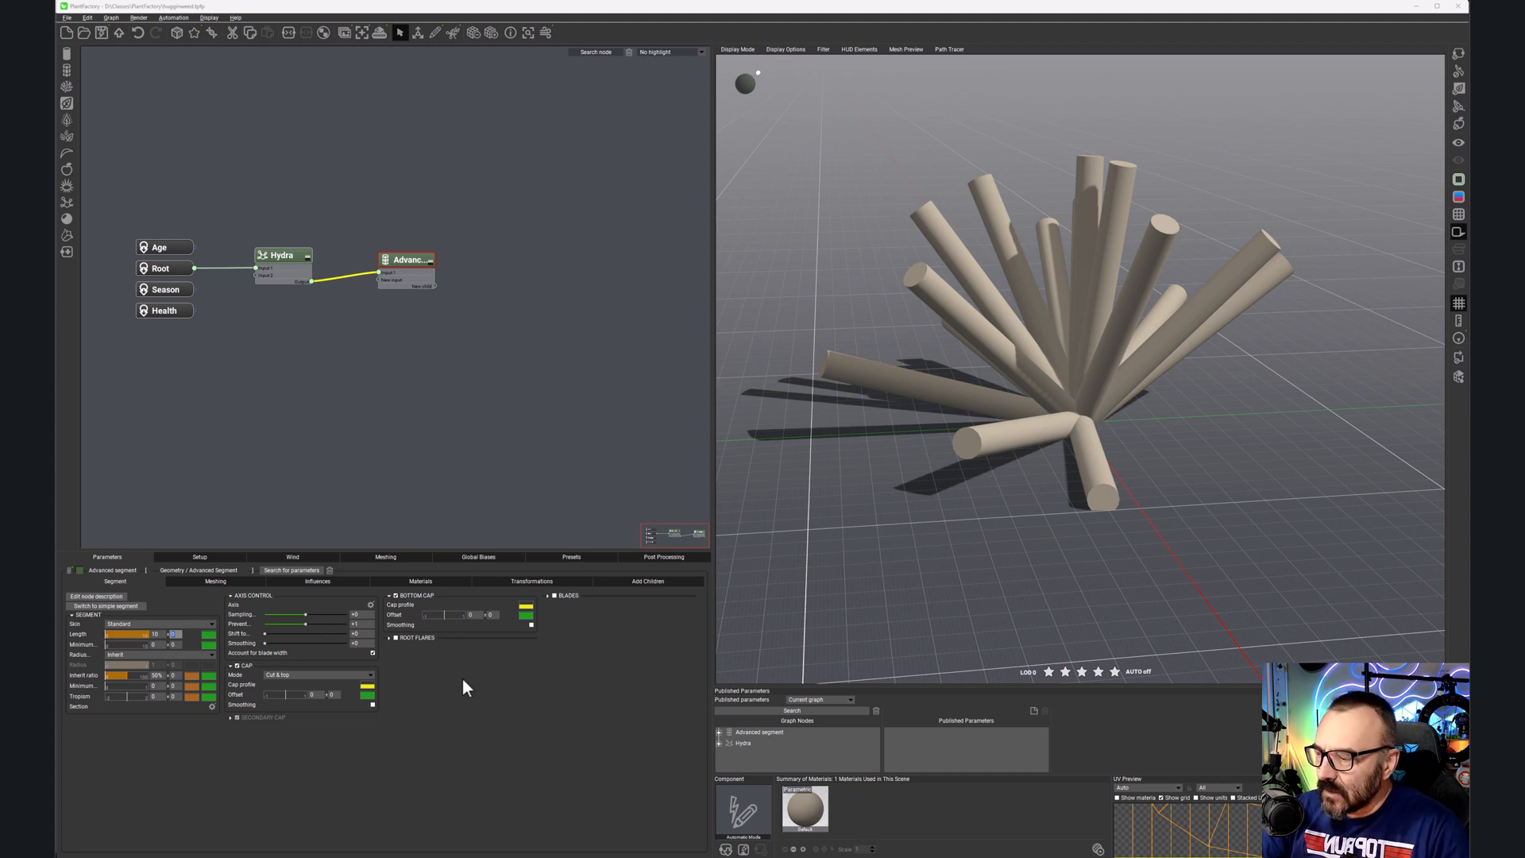
pyautogui.write('3')
pyautogui.press('Return')
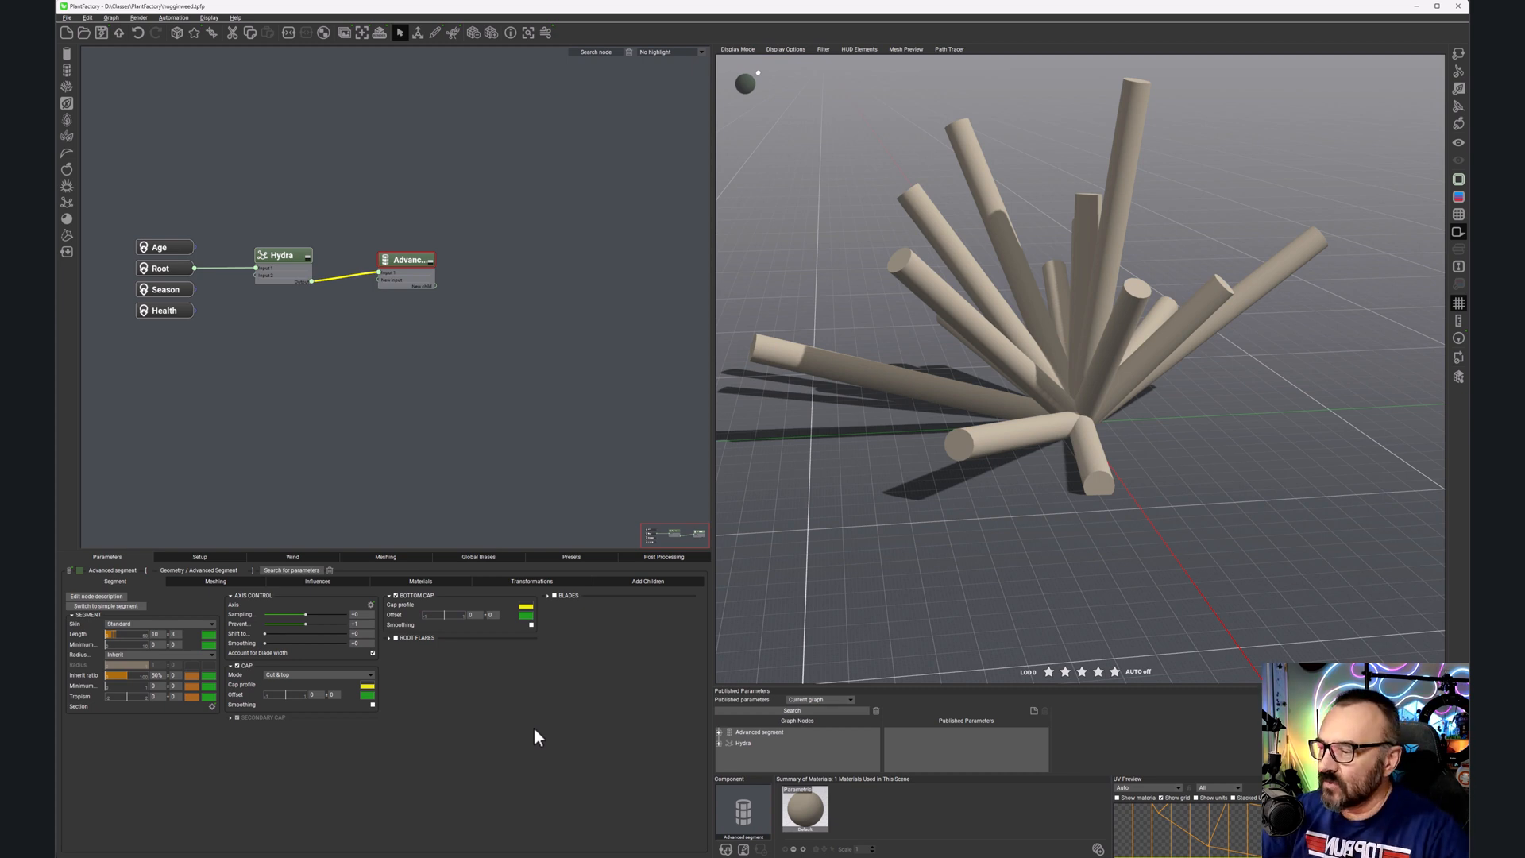
# Step: Taper the Advanced Segment's inherit ratio profile from full thickness at the base to about 0.1 at the tip
pyautogui.click(189, 676)
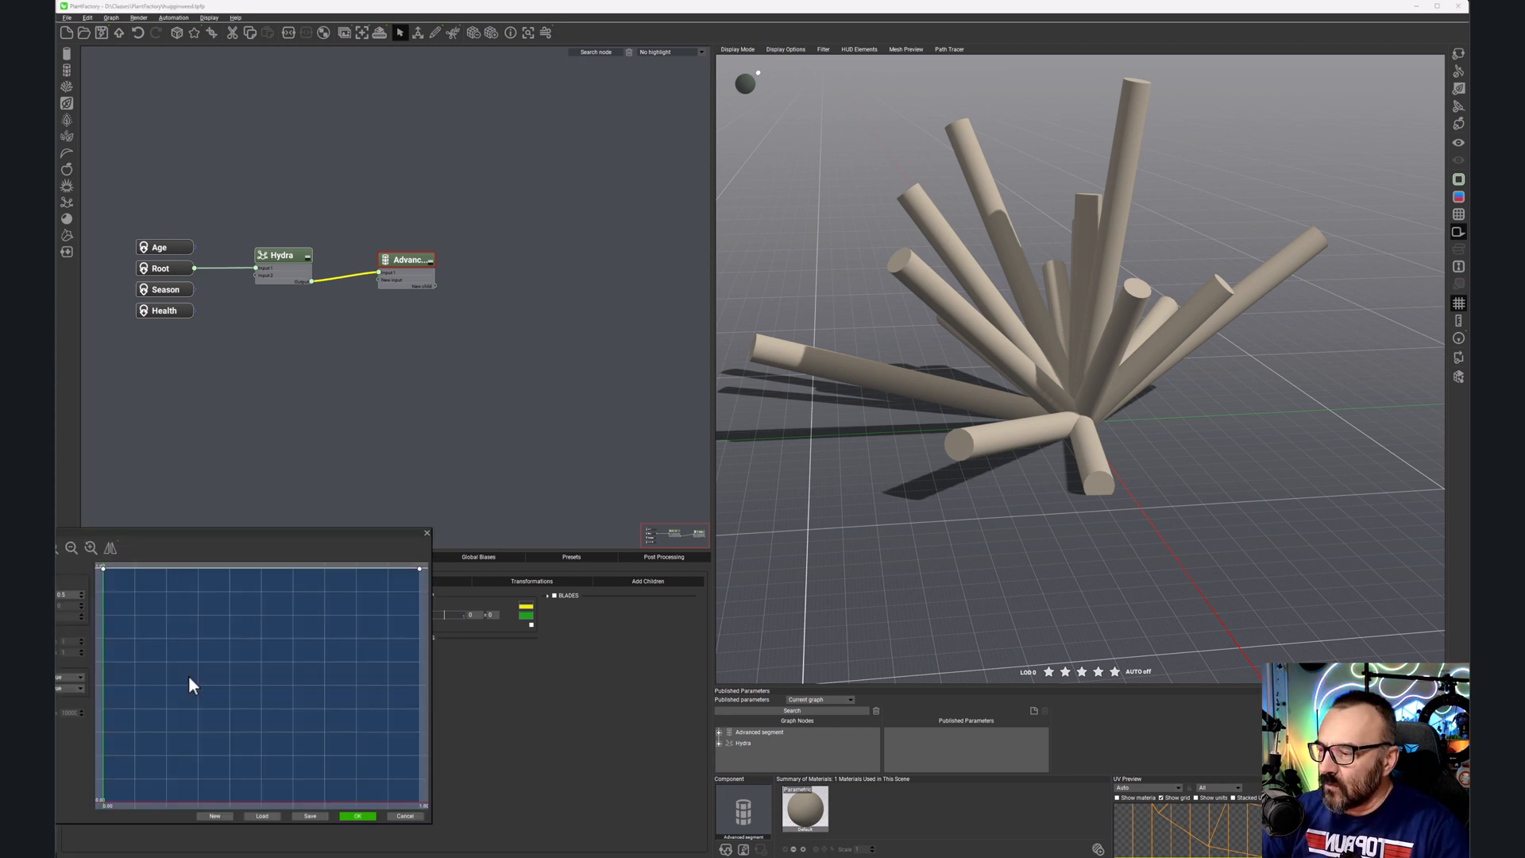
pyautogui.moveTo(419, 568); pyautogui.dragTo(420, 796)
pyautogui.moveTo(321, 540); pyautogui.dragTo(762, 476)
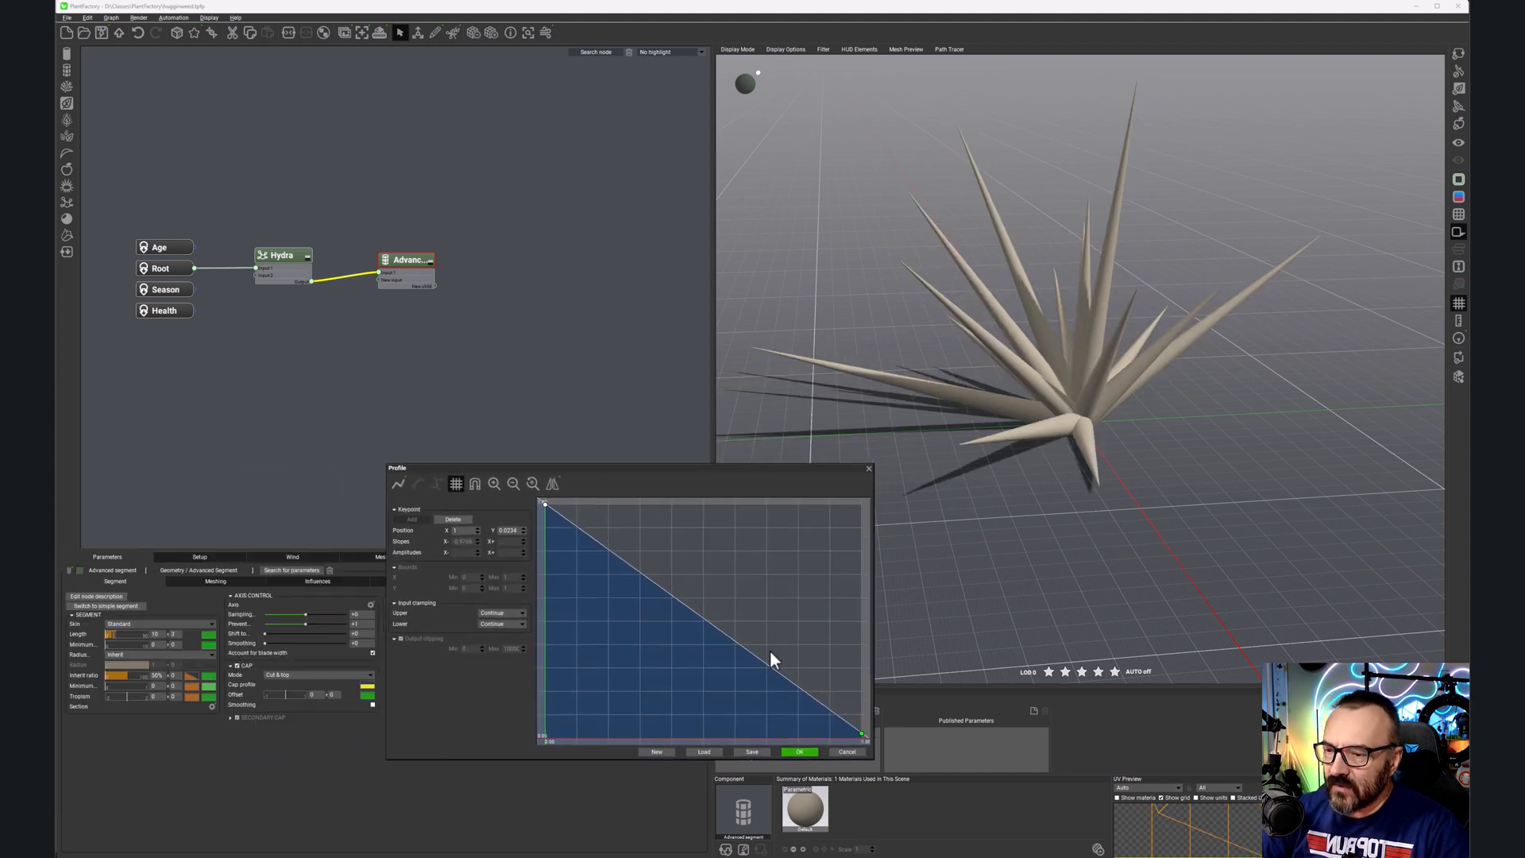
pyautogui.moveTo(862, 732); pyautogui.dragTo(867, 714)
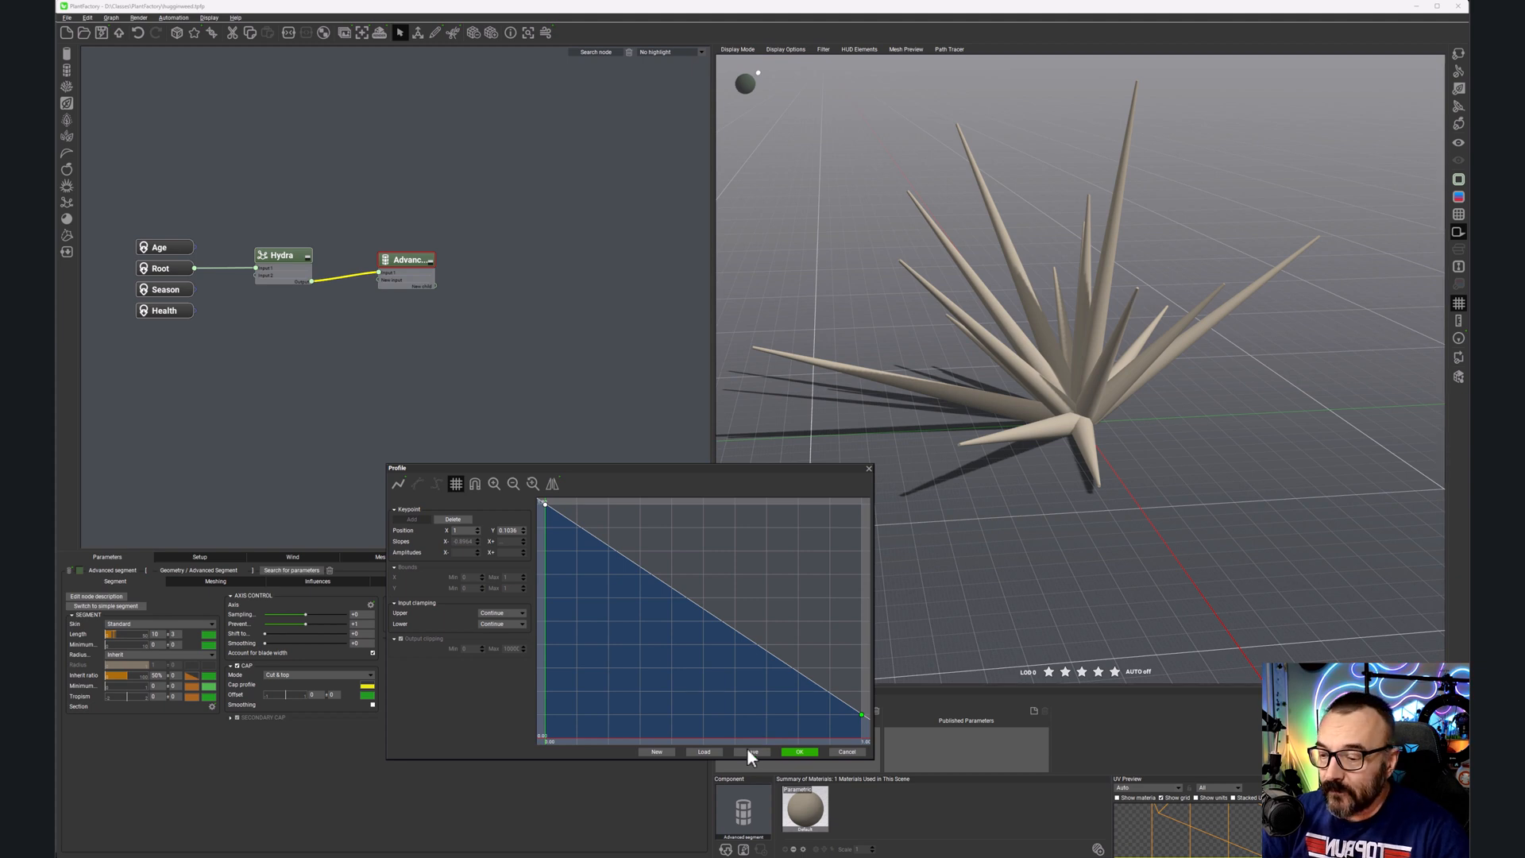
pyautogui.click(798, 751)
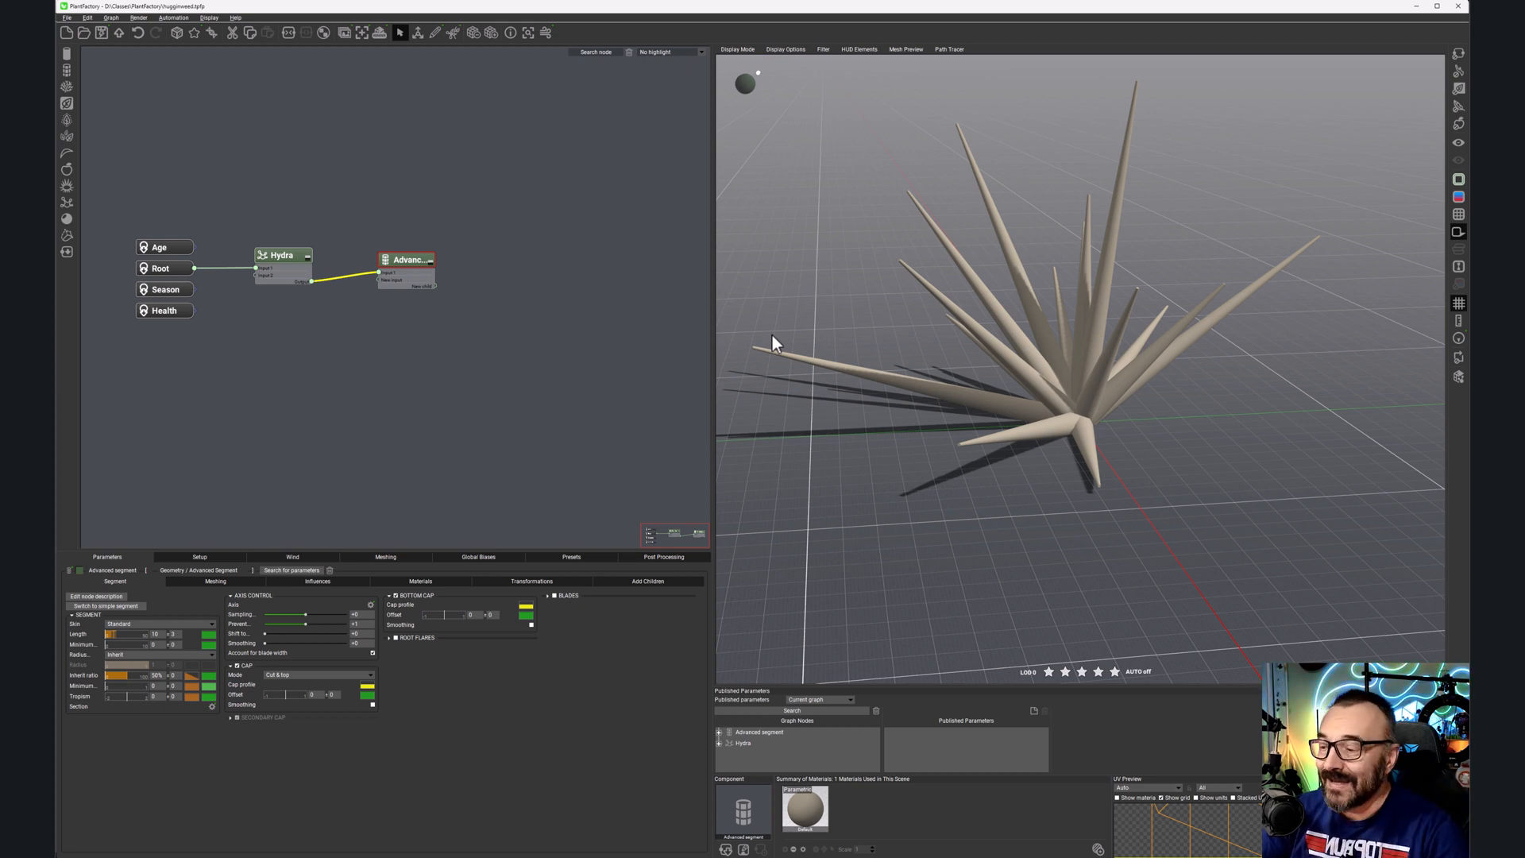
# Step: Open the segment's section spline set and add two groups of three closely spaced sections along its length
pyautogui.click(211, 706)
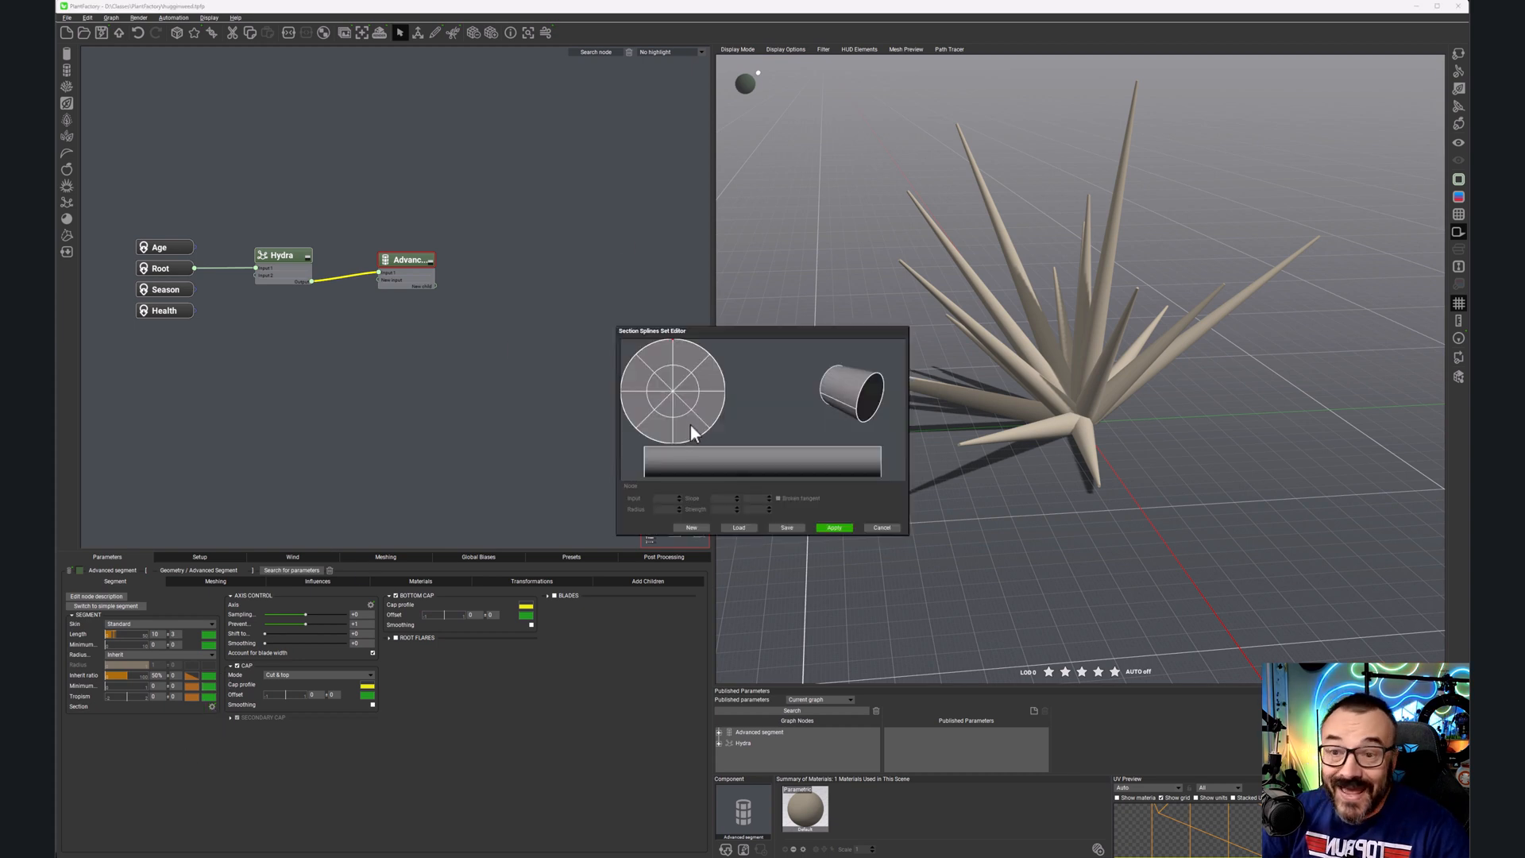
pyautogui.click(707, 450)
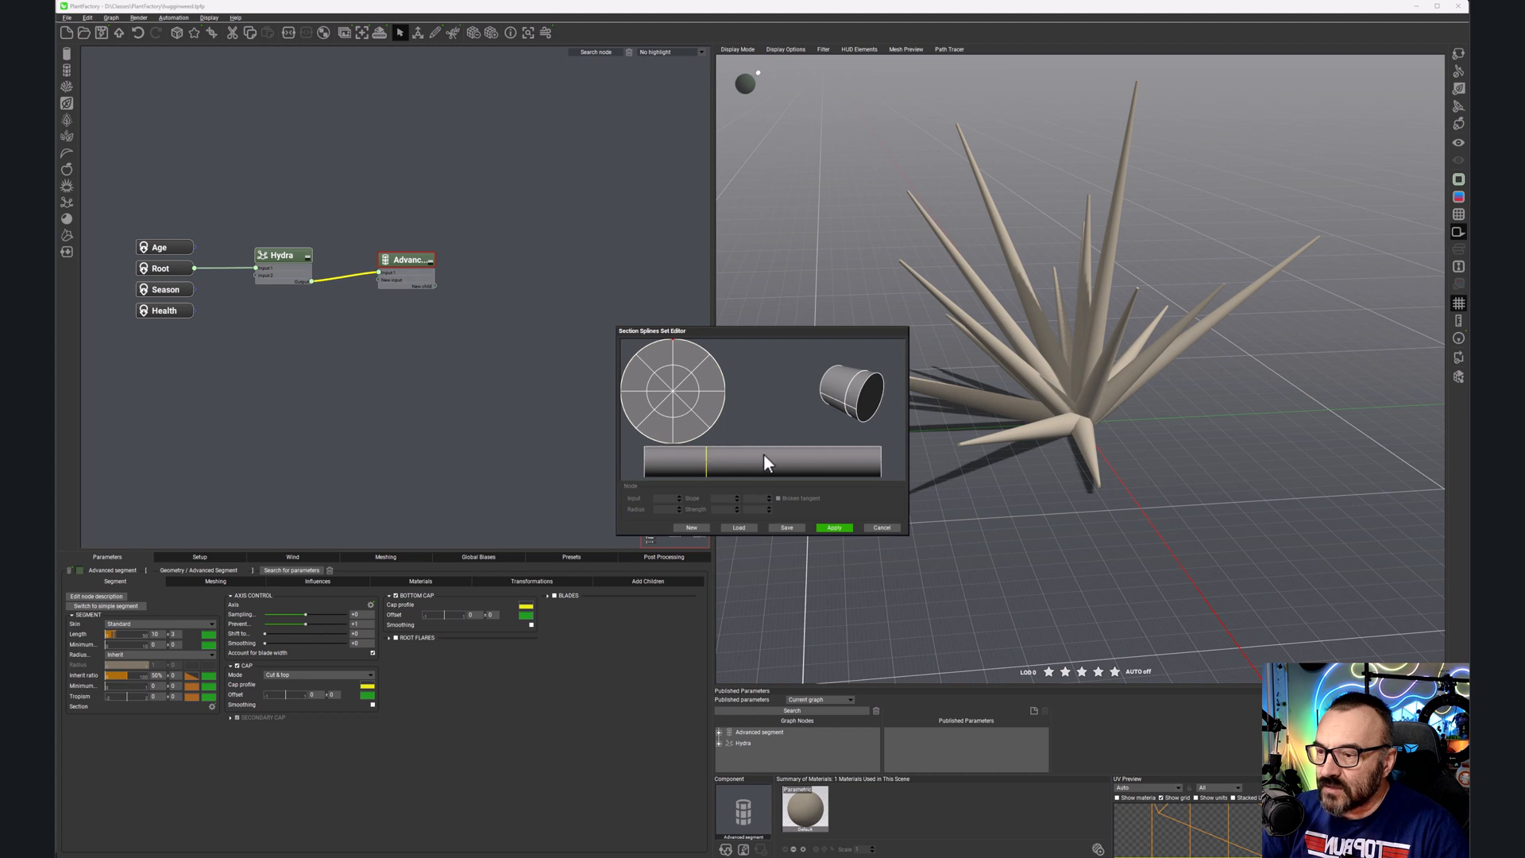
pyautogui.click(718, 449)
pyautogui.click(730, 449)
pyautogui.click(800, 449)
pyautogui.click(811, 450)
pyautogui.click(820, 449)
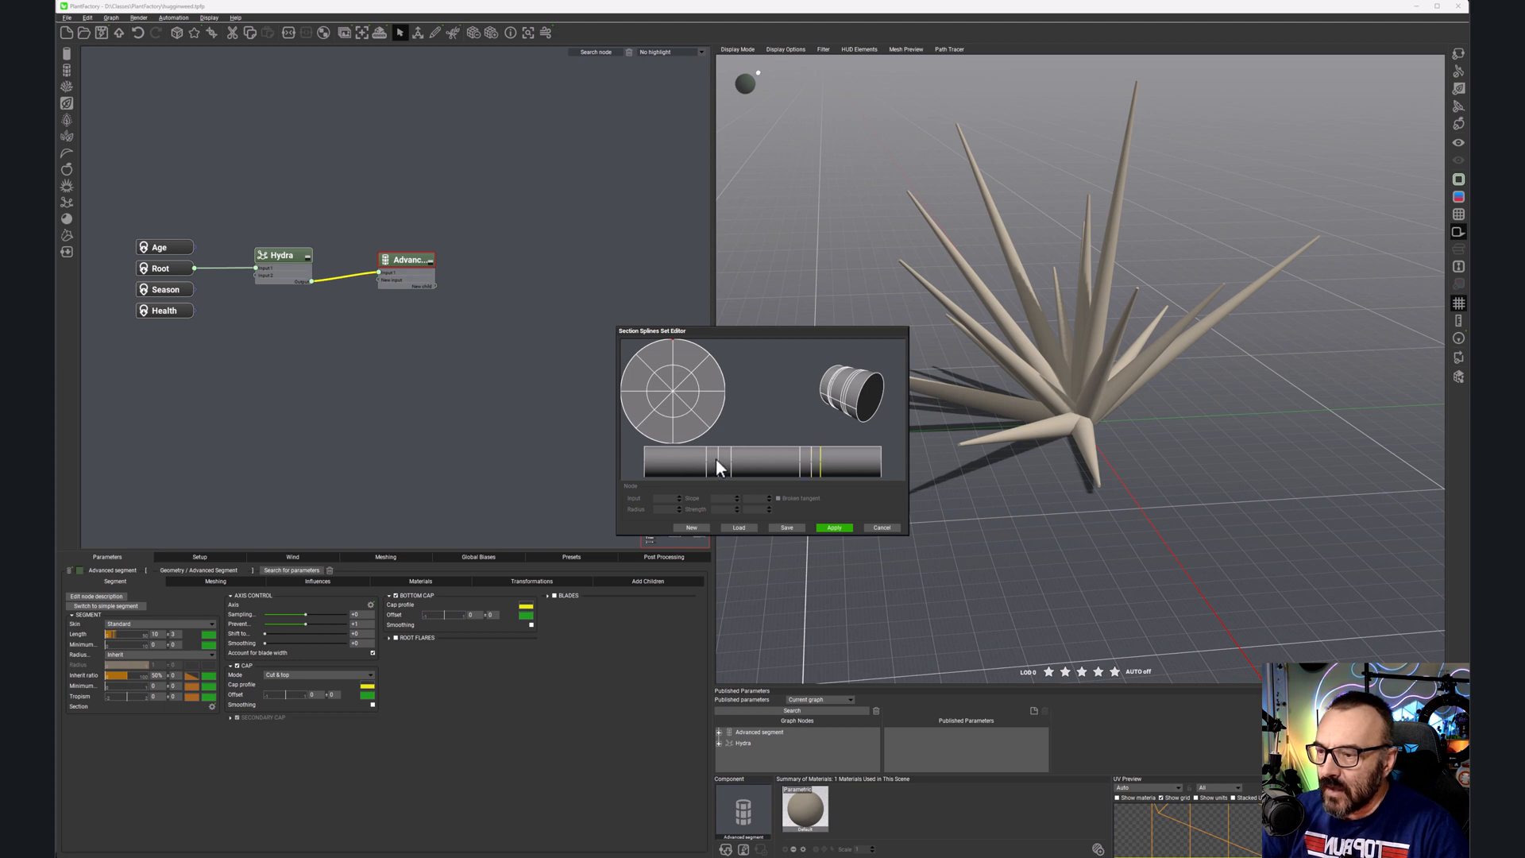
# Step: Pull the outline slightly inward on the middle section of each group and apply the edited section splines
pyautogui.click(717, 460)
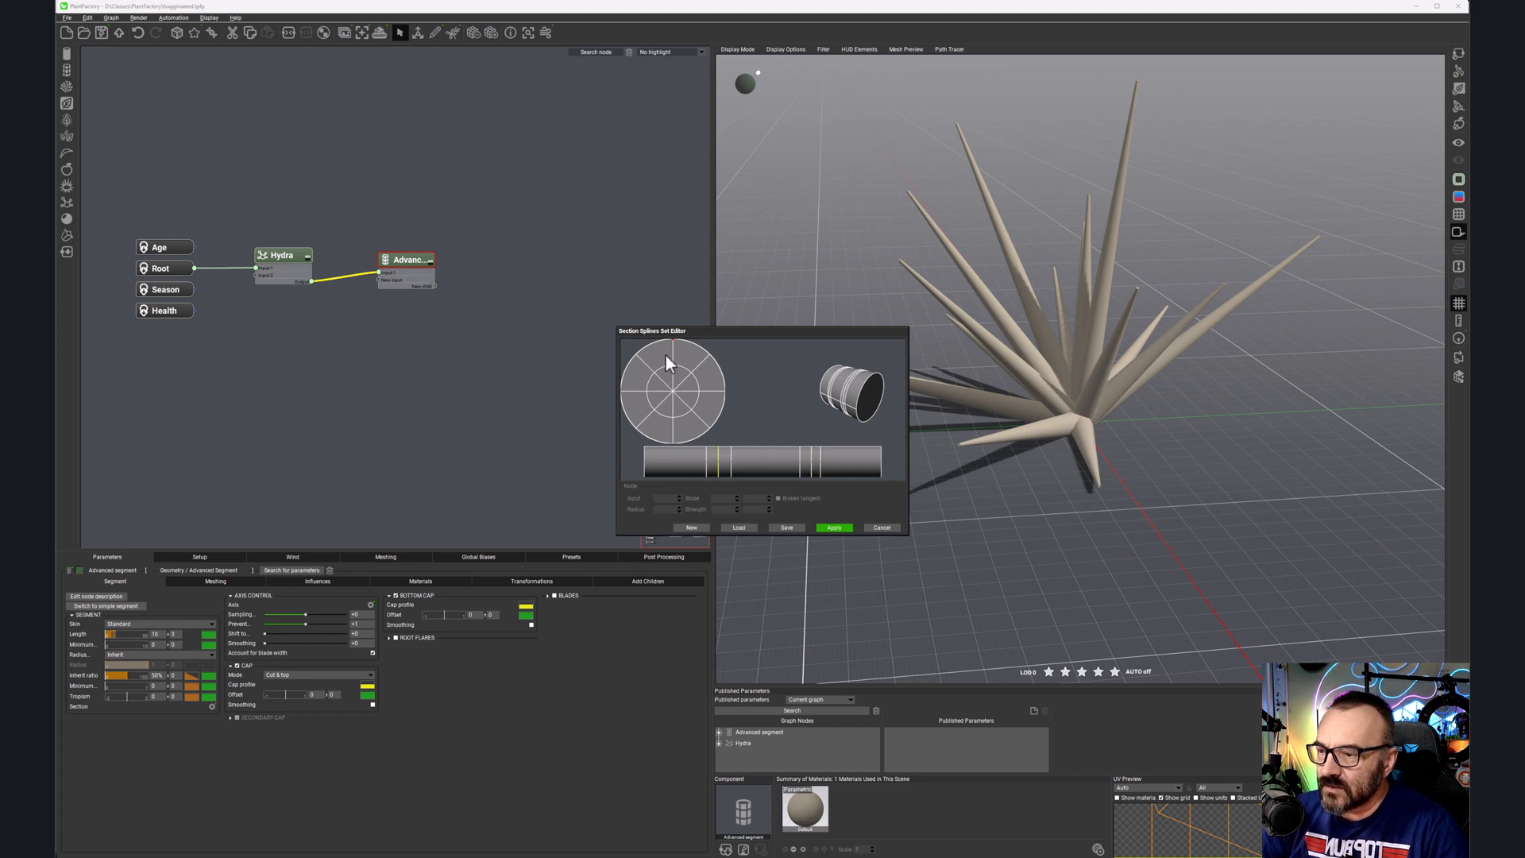
pyautogui.moveTo(673, 339); pyautogui.dragTo(673, 356)
pyautogui.click(811, 467)
pyautogui.moveTo(673, 341); pyautogui.dragTo(673, 350)
pyautogui.click(838, 528)
pyautogui.click(833, 527)
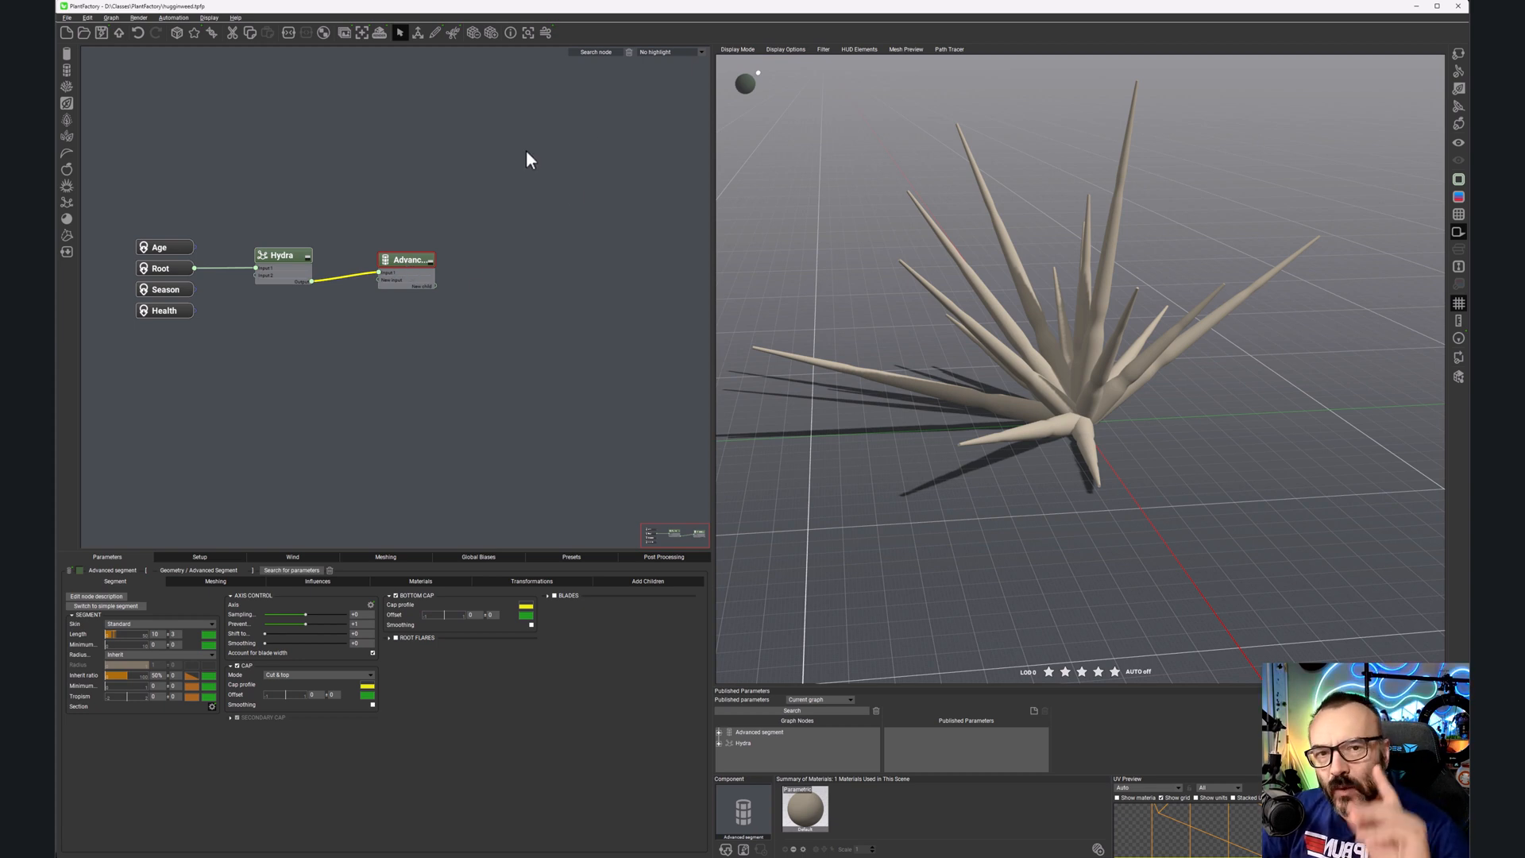
# Step: Insert a Repeat loop node between the Hydra and the Advanced Segment and line the nodes up in the graph
pyautogui.rightClick(436, 143)
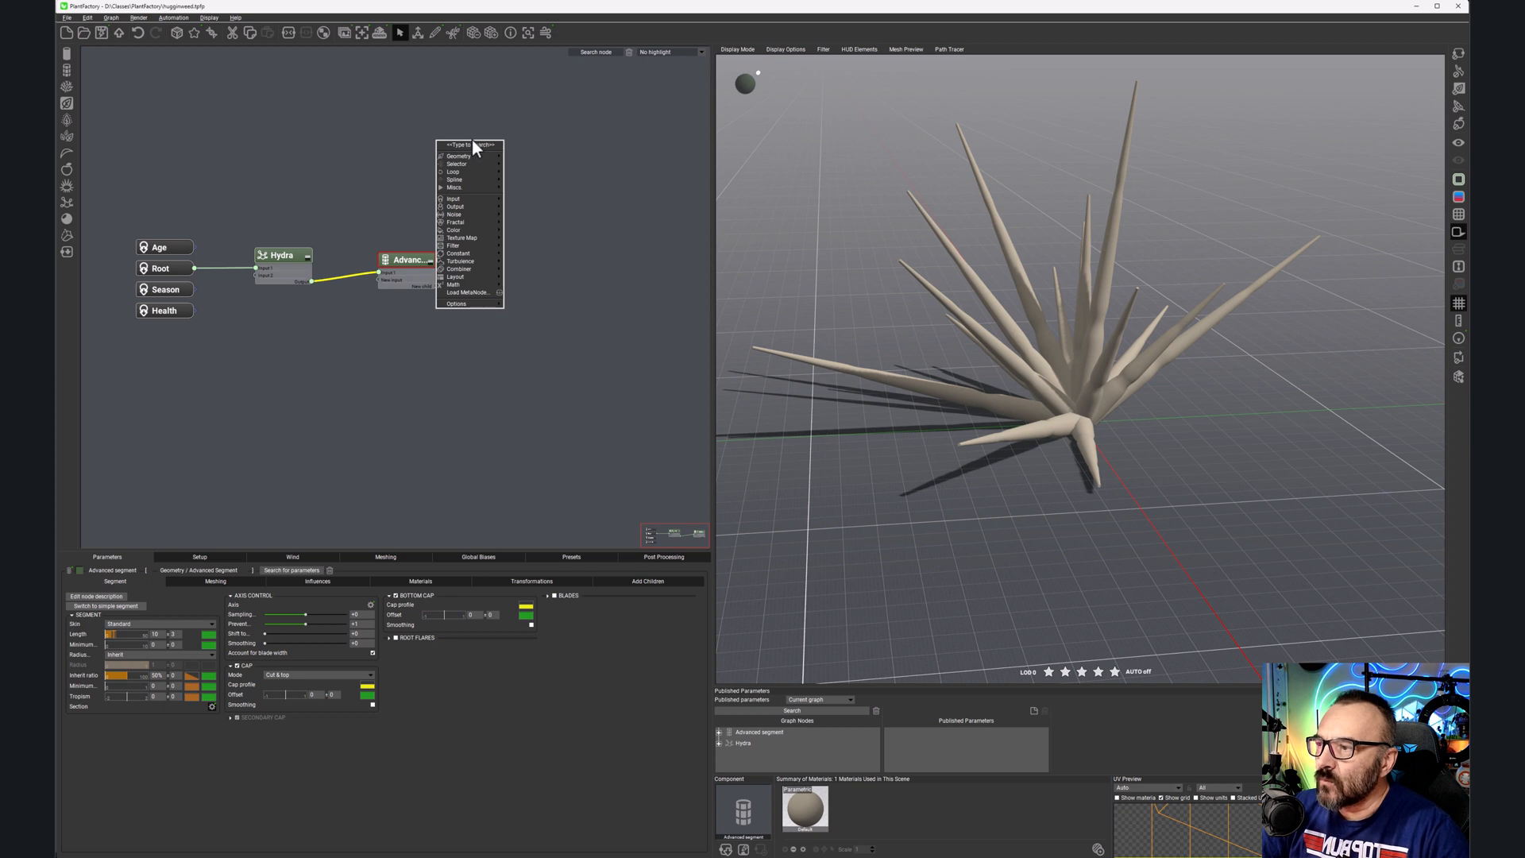
pyautogui.moveTo(469, 171)
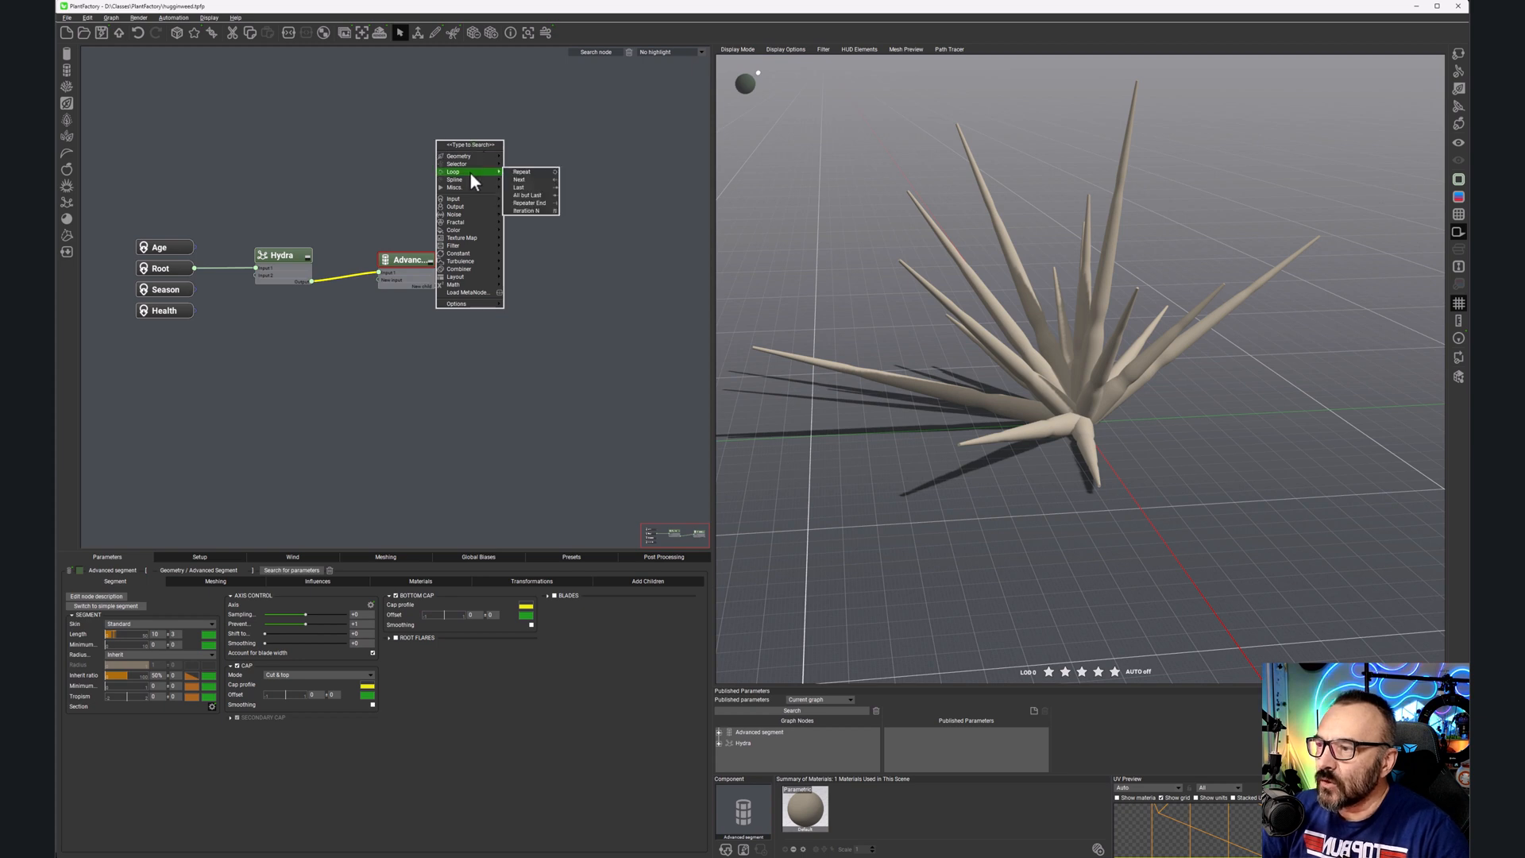
pyautogui.click(546, 175)
pyautogui.moveTo(311, 283); pyautogui.dragTo(508, 234)
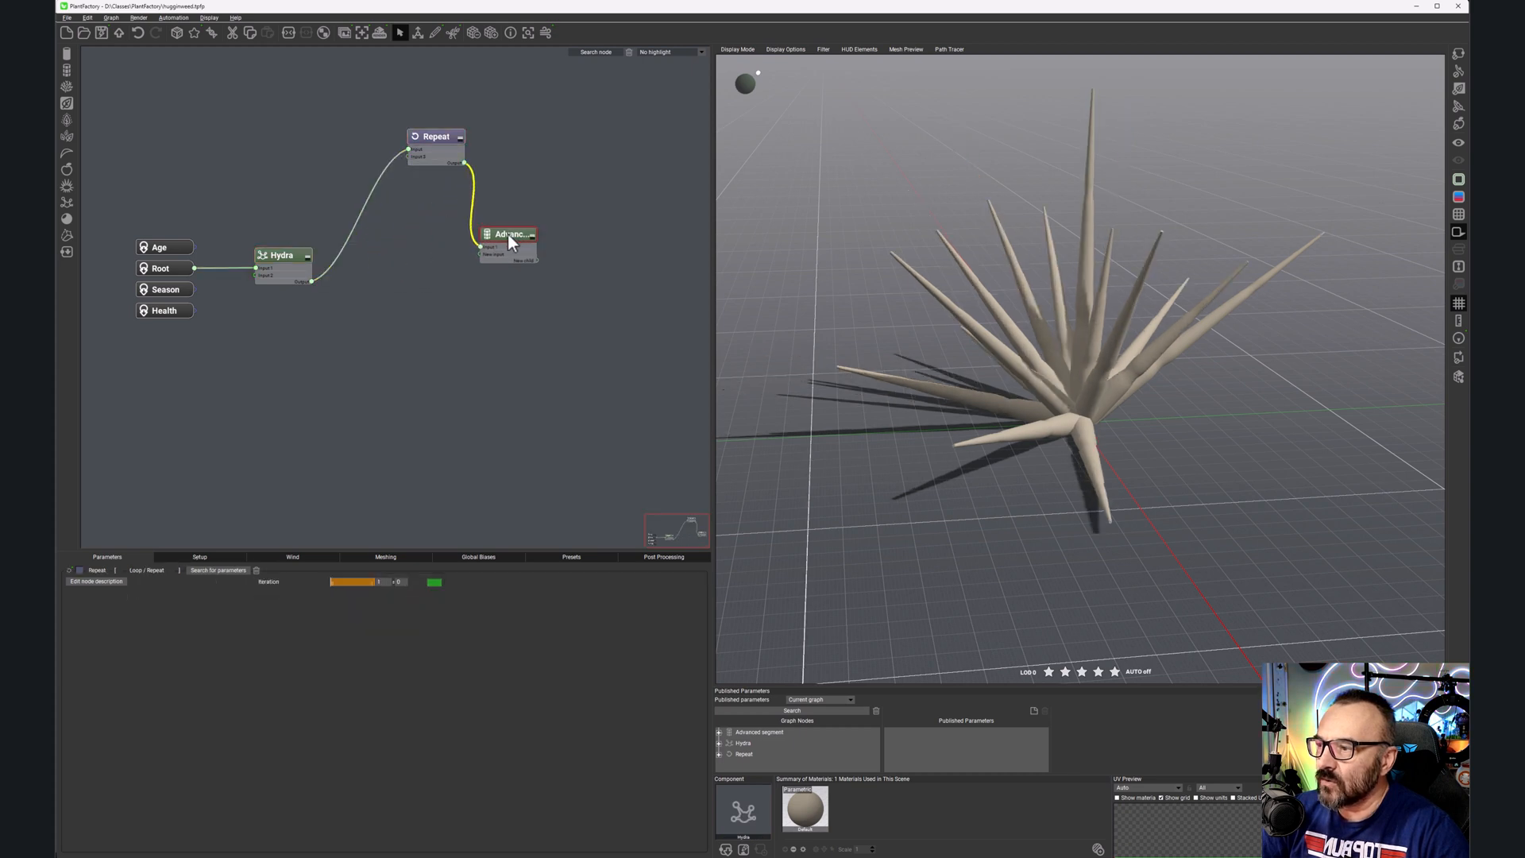
pyautogui.moveTo(424, 135); pyautogui.dragTo(356, 250)
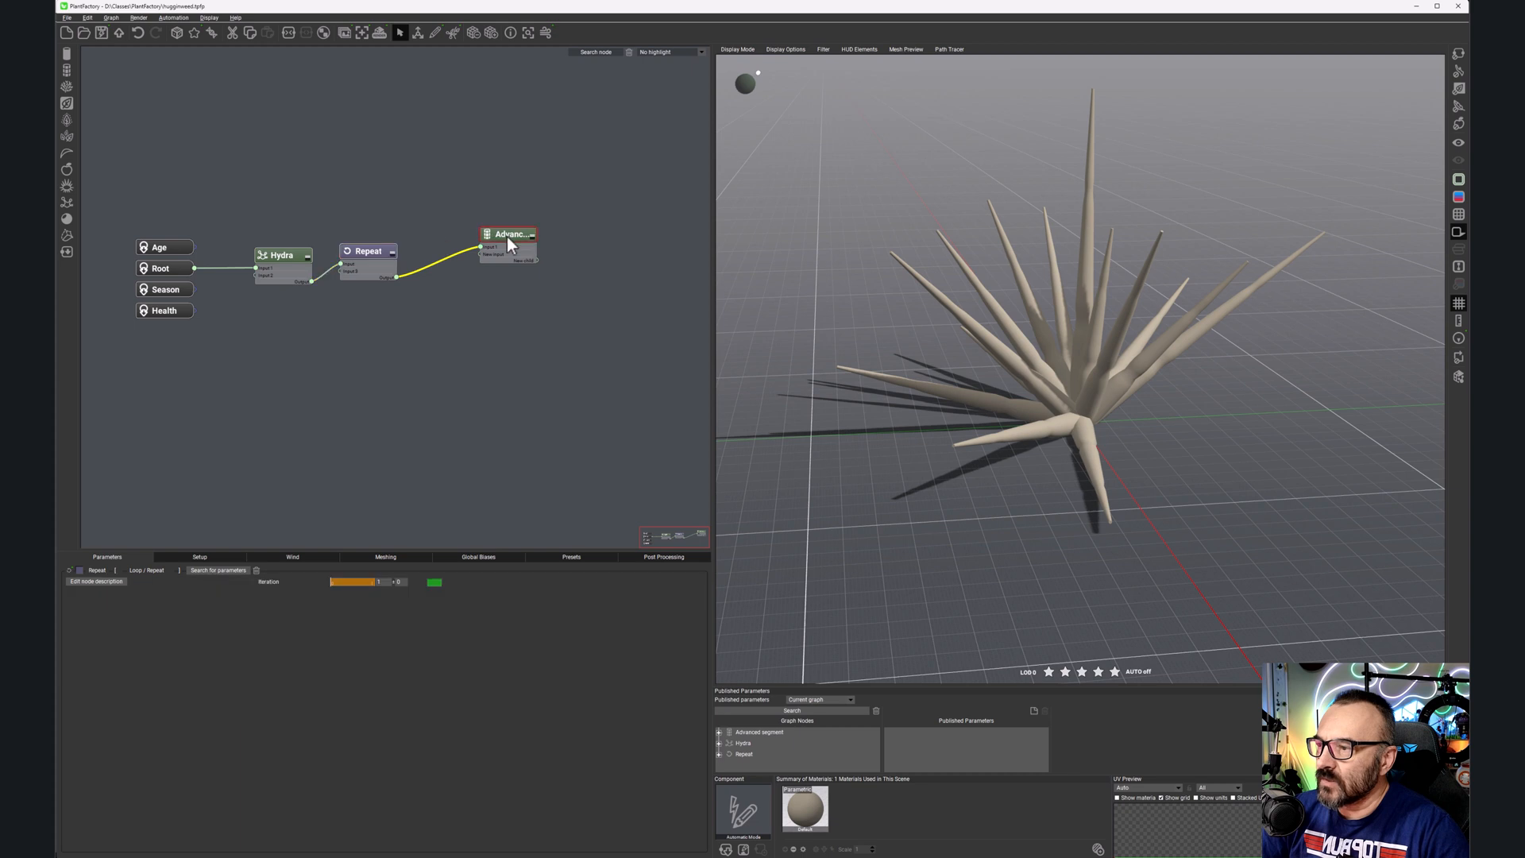
pyautogui.moveTo(508, 237); pyautogui.dragTo(470, 250)
# Step: Rename the Advanced Segment node as twigs and colour it magenta, briefly previewing the node colours on the plant
pyautogui.doubleClick(474, 249)
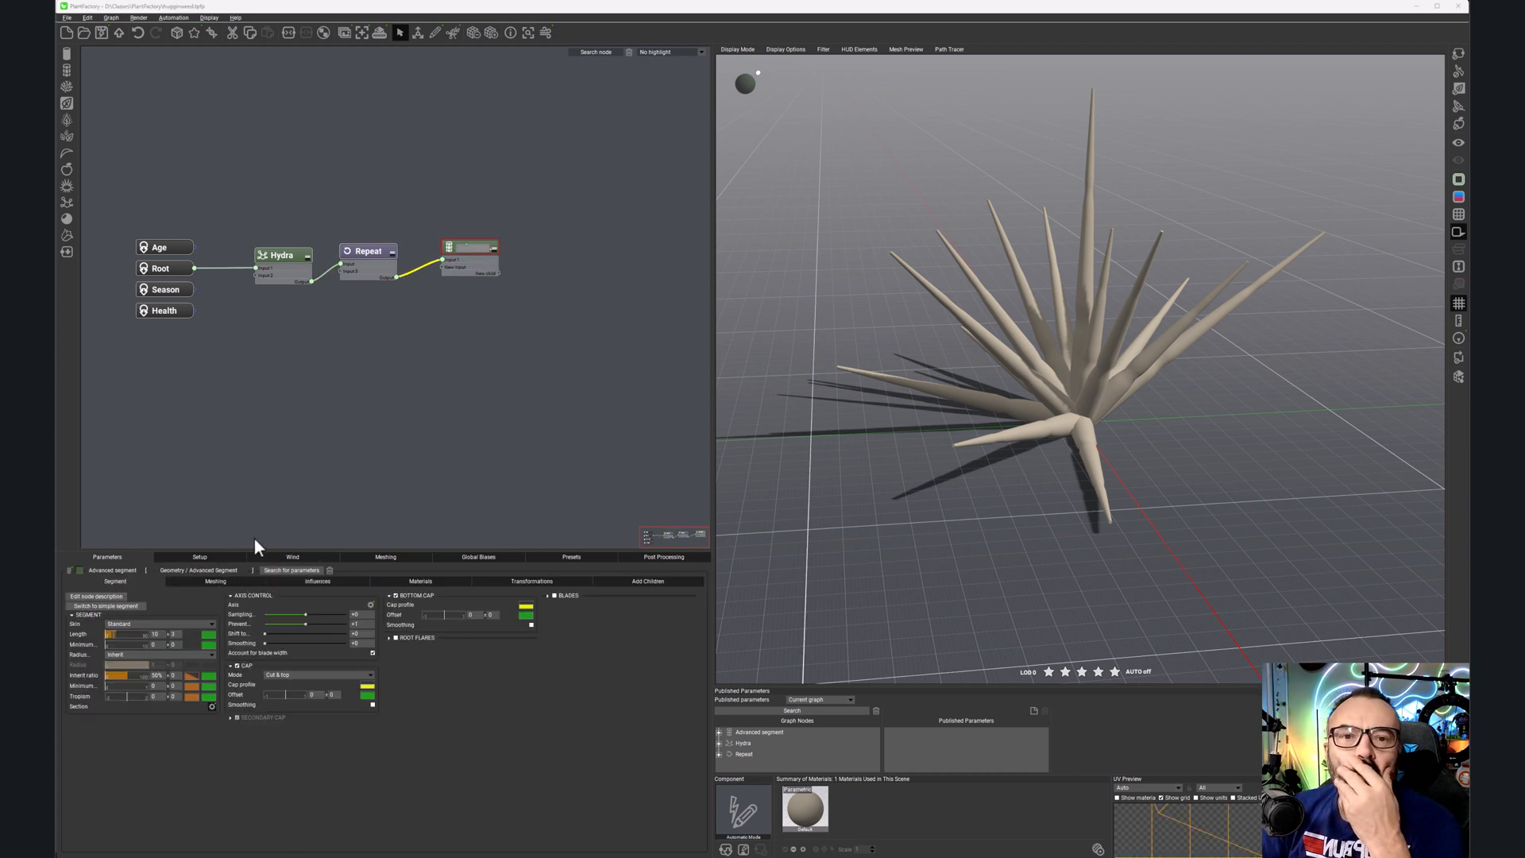
pyautogui.write('l')
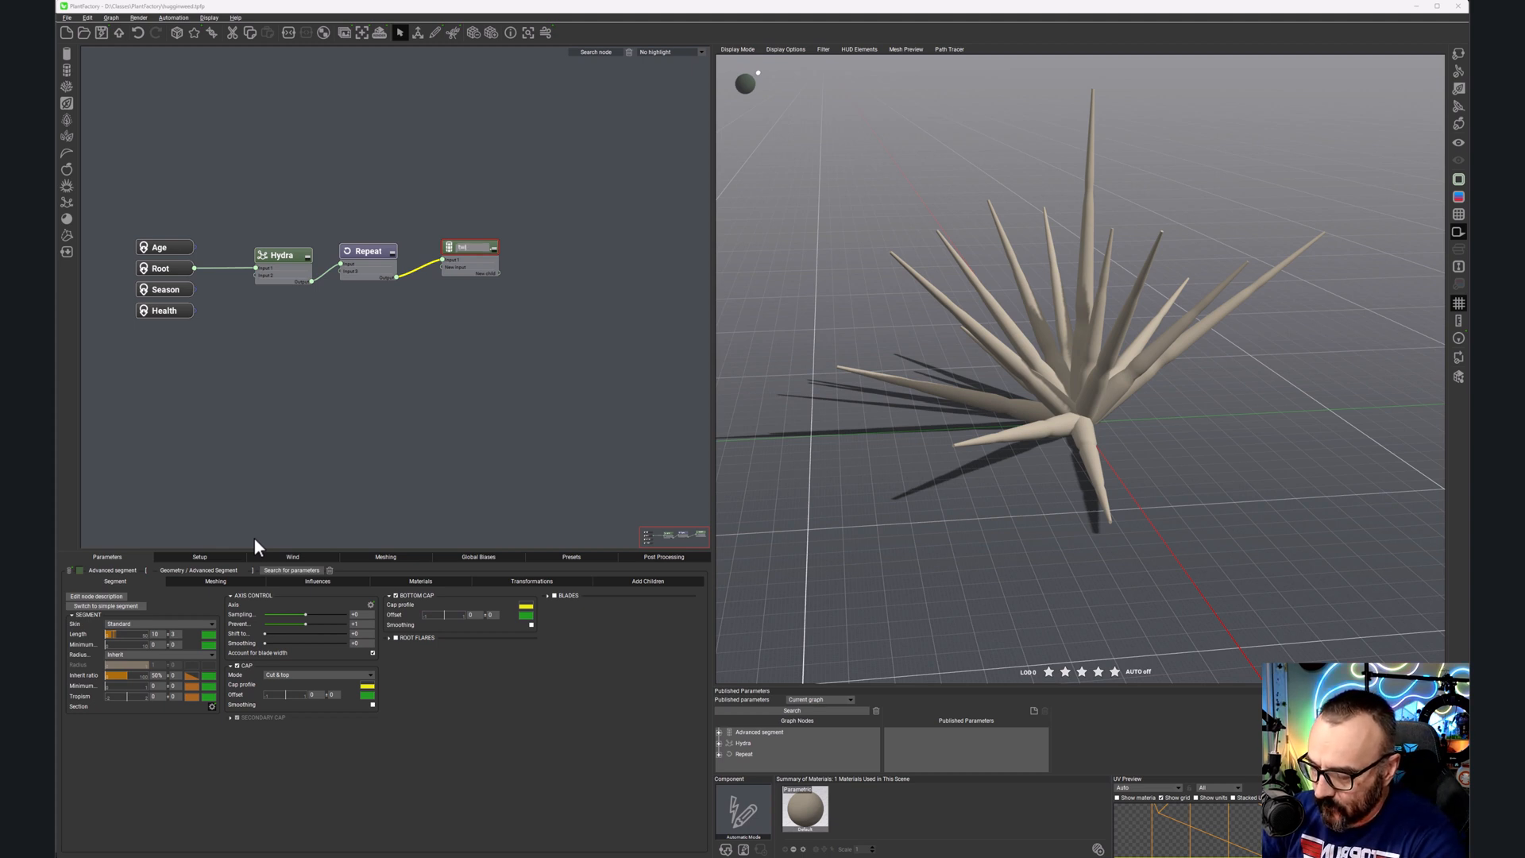
pyautogui.click(80, 569)
pyautogui.click(74, 460)
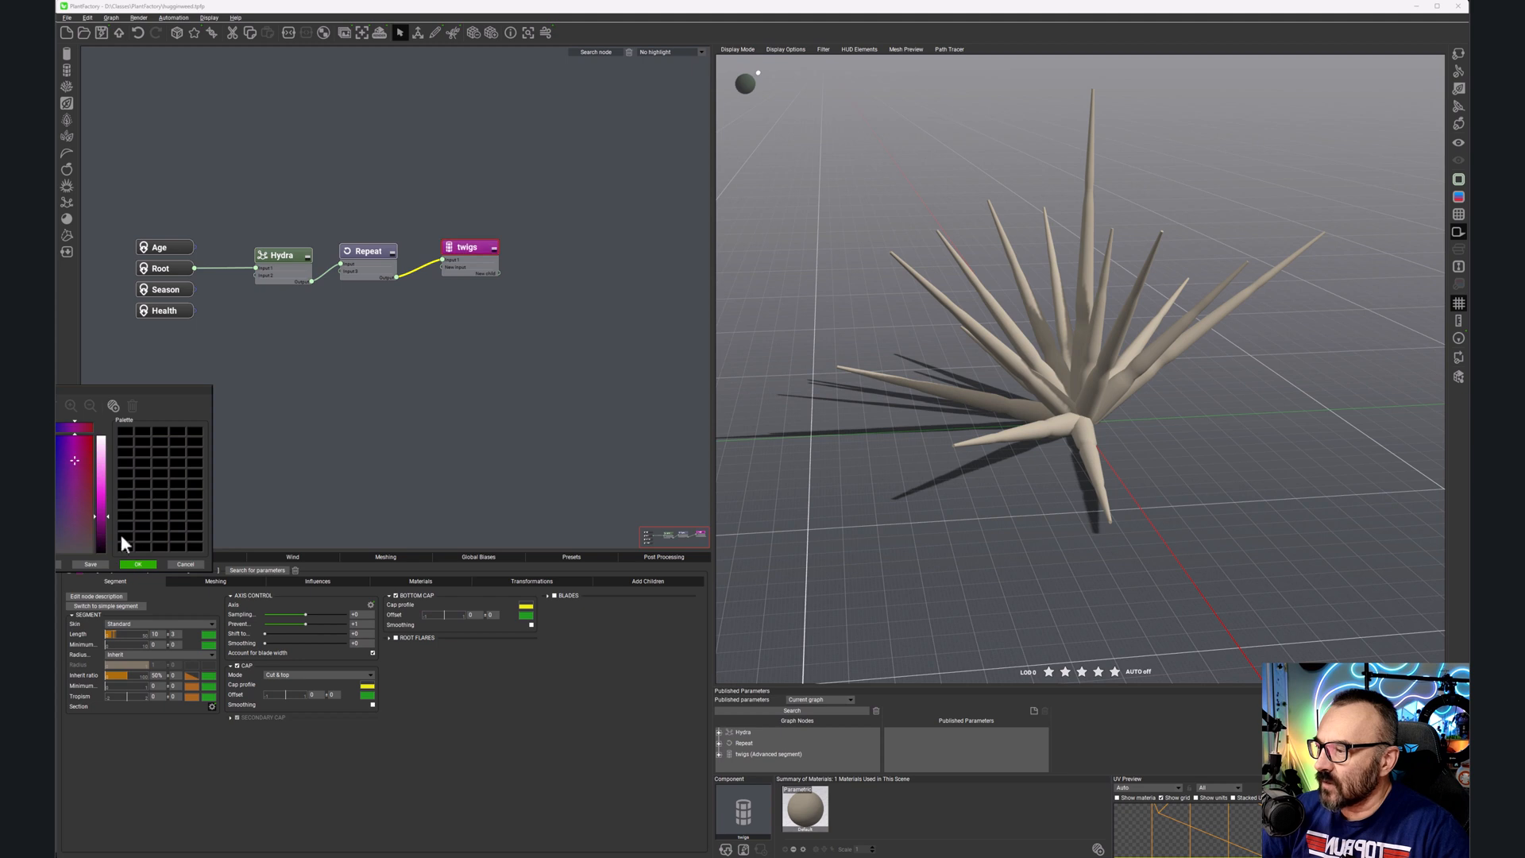
pyautogui.click(140, 564)
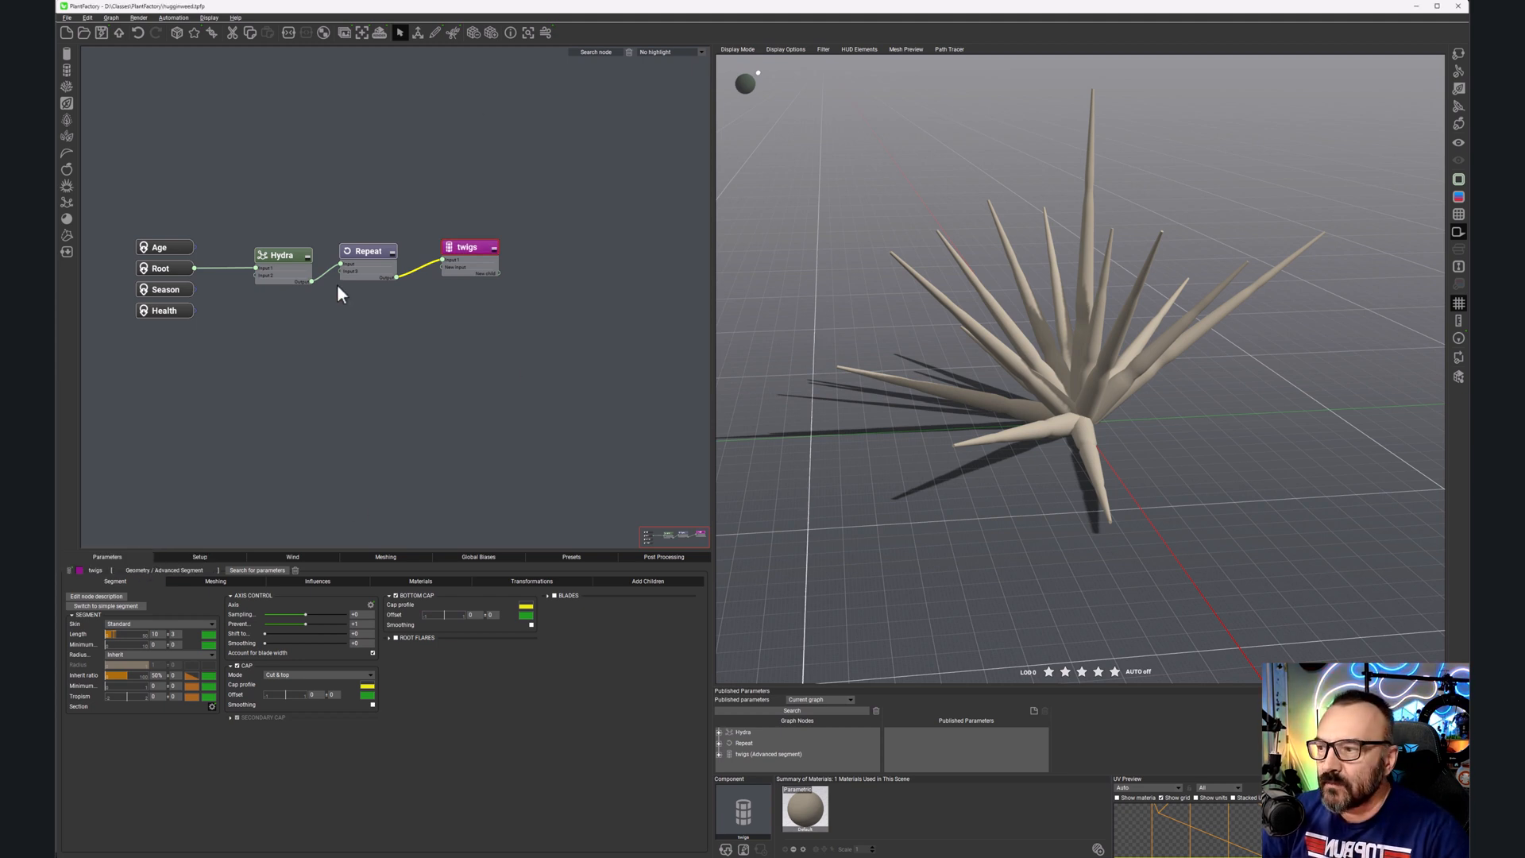
pyautogui.click(1459, 196)
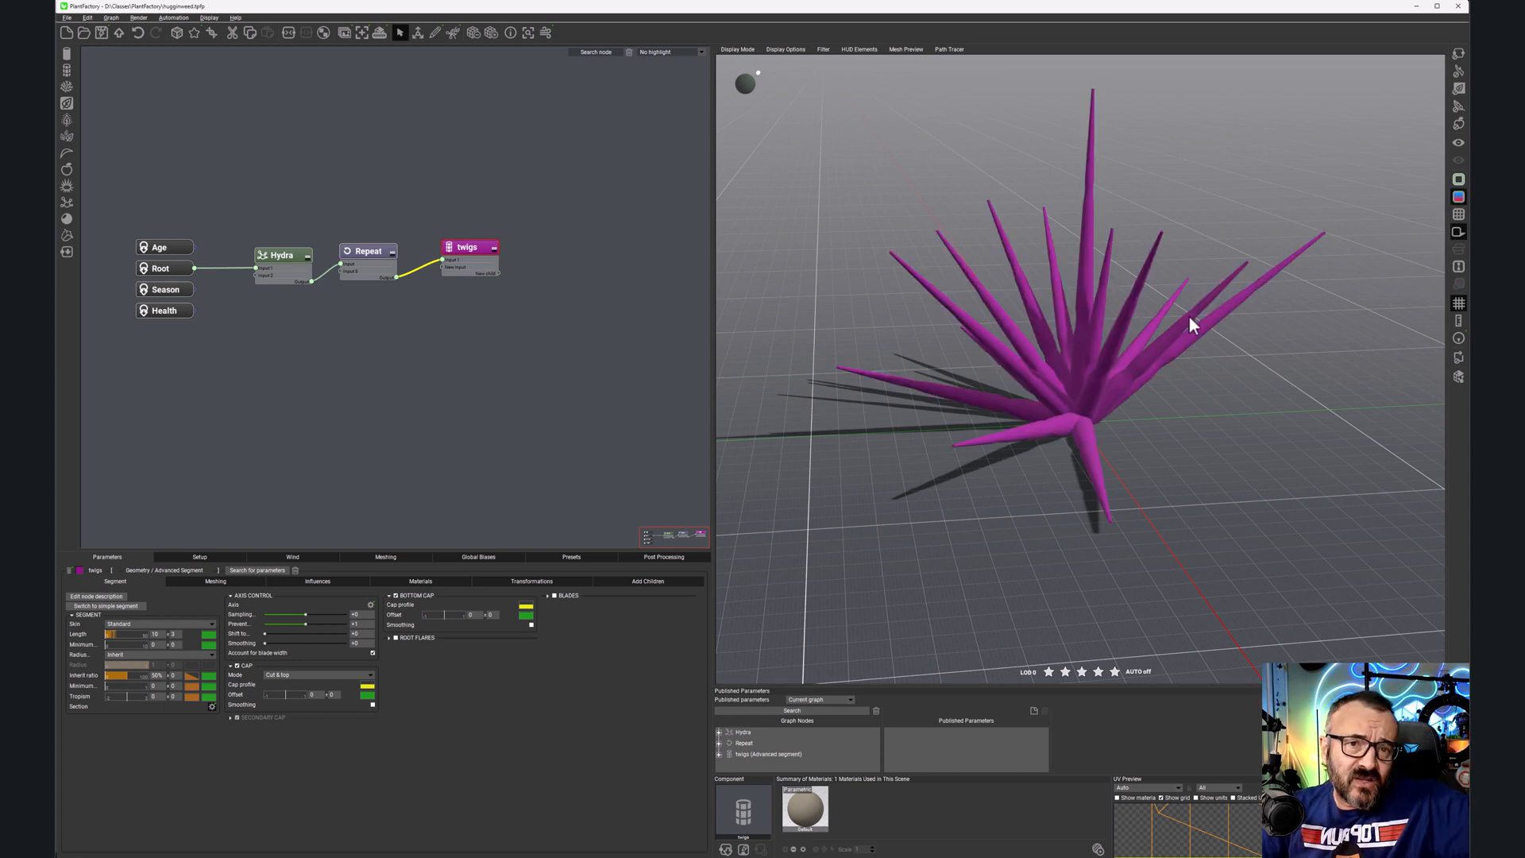
pyautogui.click(1459, 198)
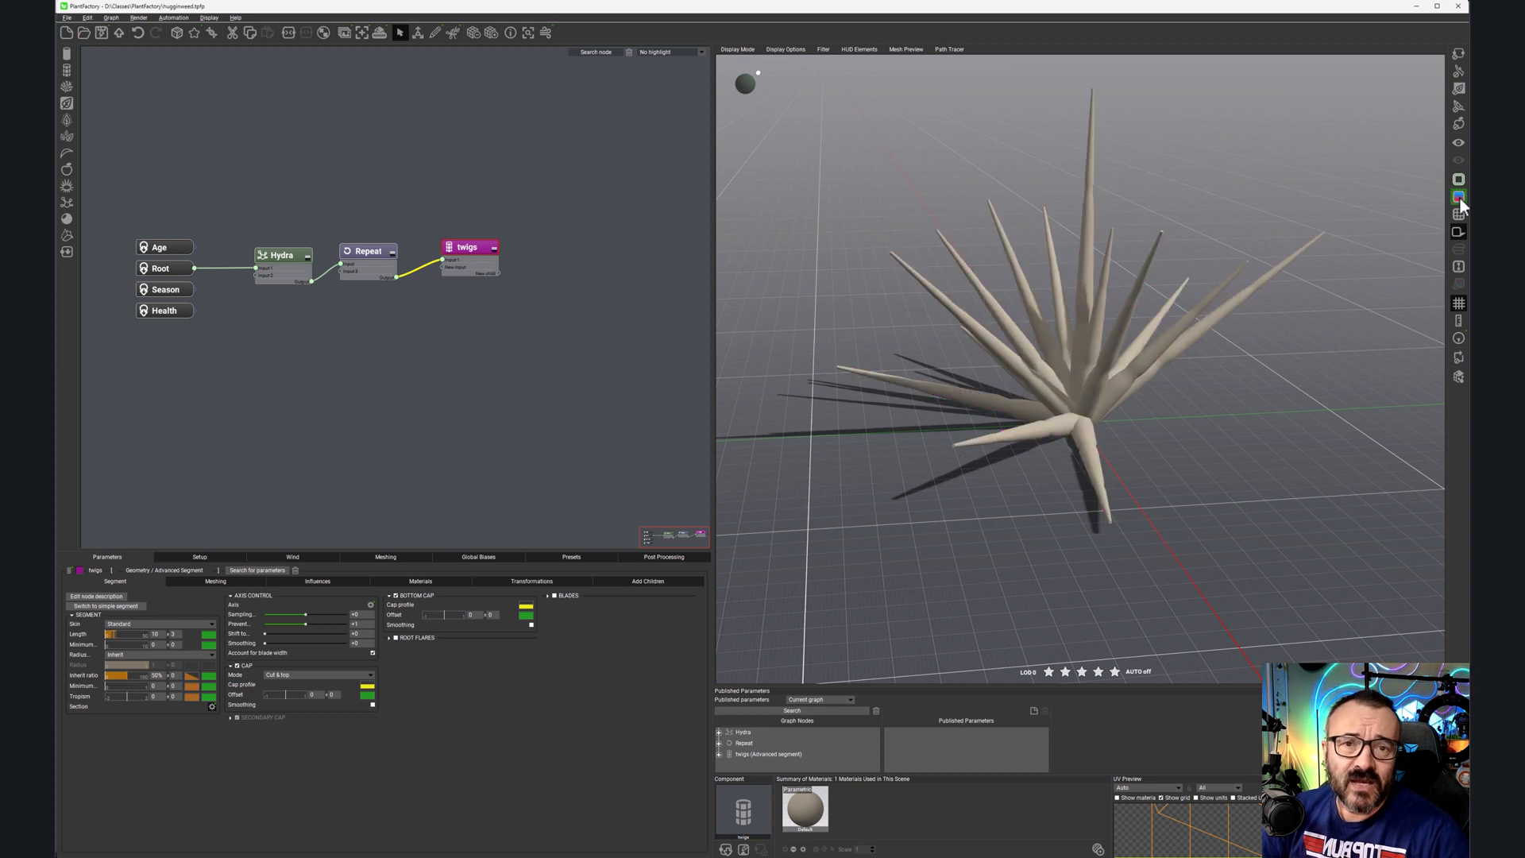
# Step: Add a Next loop node, connect it to the twigs output and place it after the twigs node
pyautogui.rightClick(545, 181)
pyautogui.moveTo(583, 213)
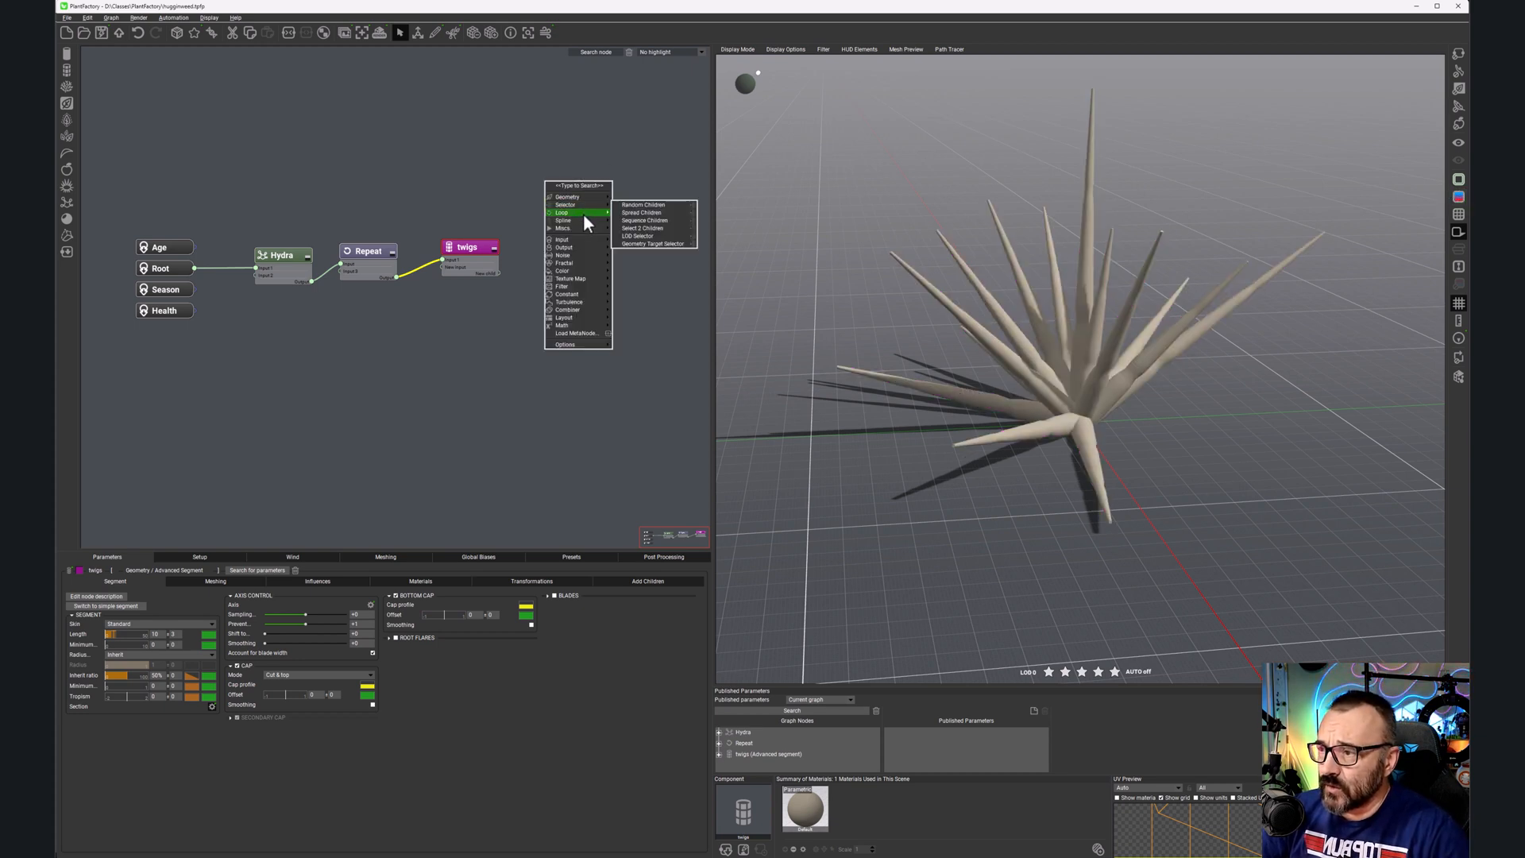
pyautogui.click(648, 218)
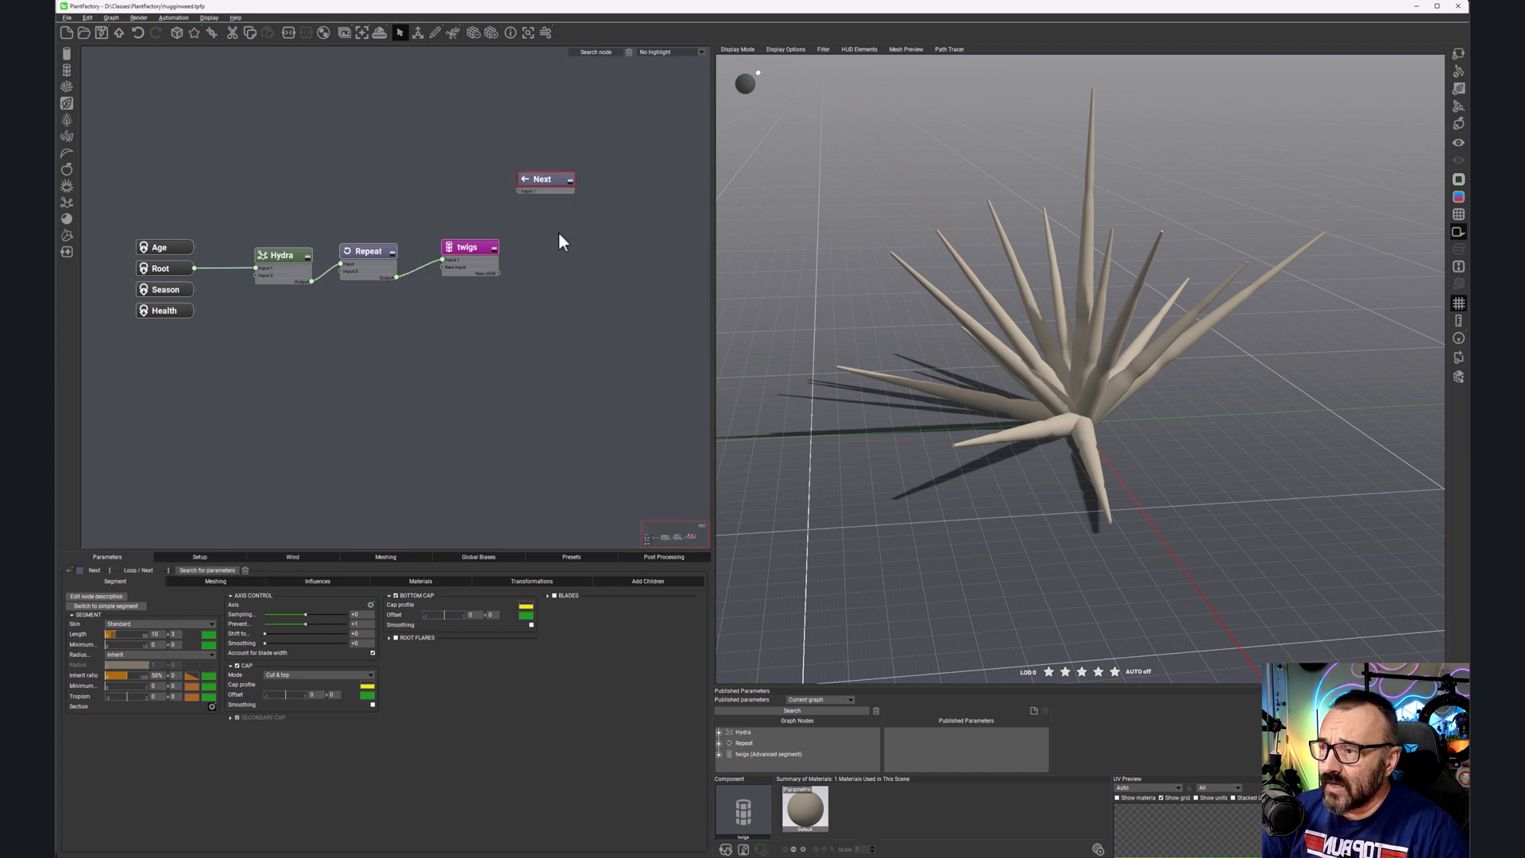
pyautogui.moveTo(520, 192); pyautogui.dragTo(499, 274)
pyautogui.moveTo(556, 182); pyautogui.dragTo(608, 266)
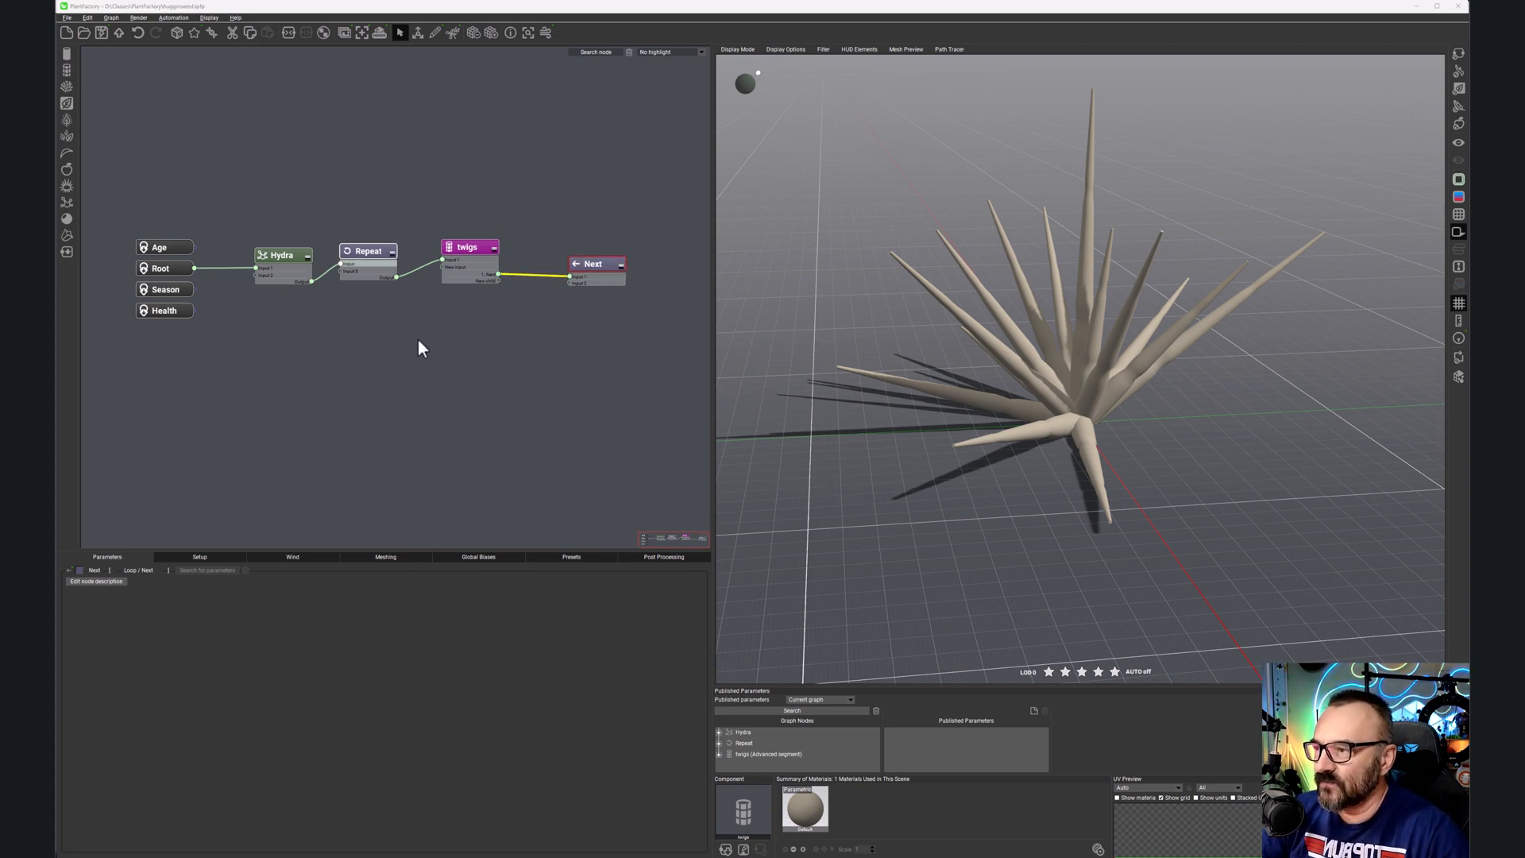
# Step: Set the Repeat node's iteration to 4 with a variation of 1
pyautogui.click(370, 250)
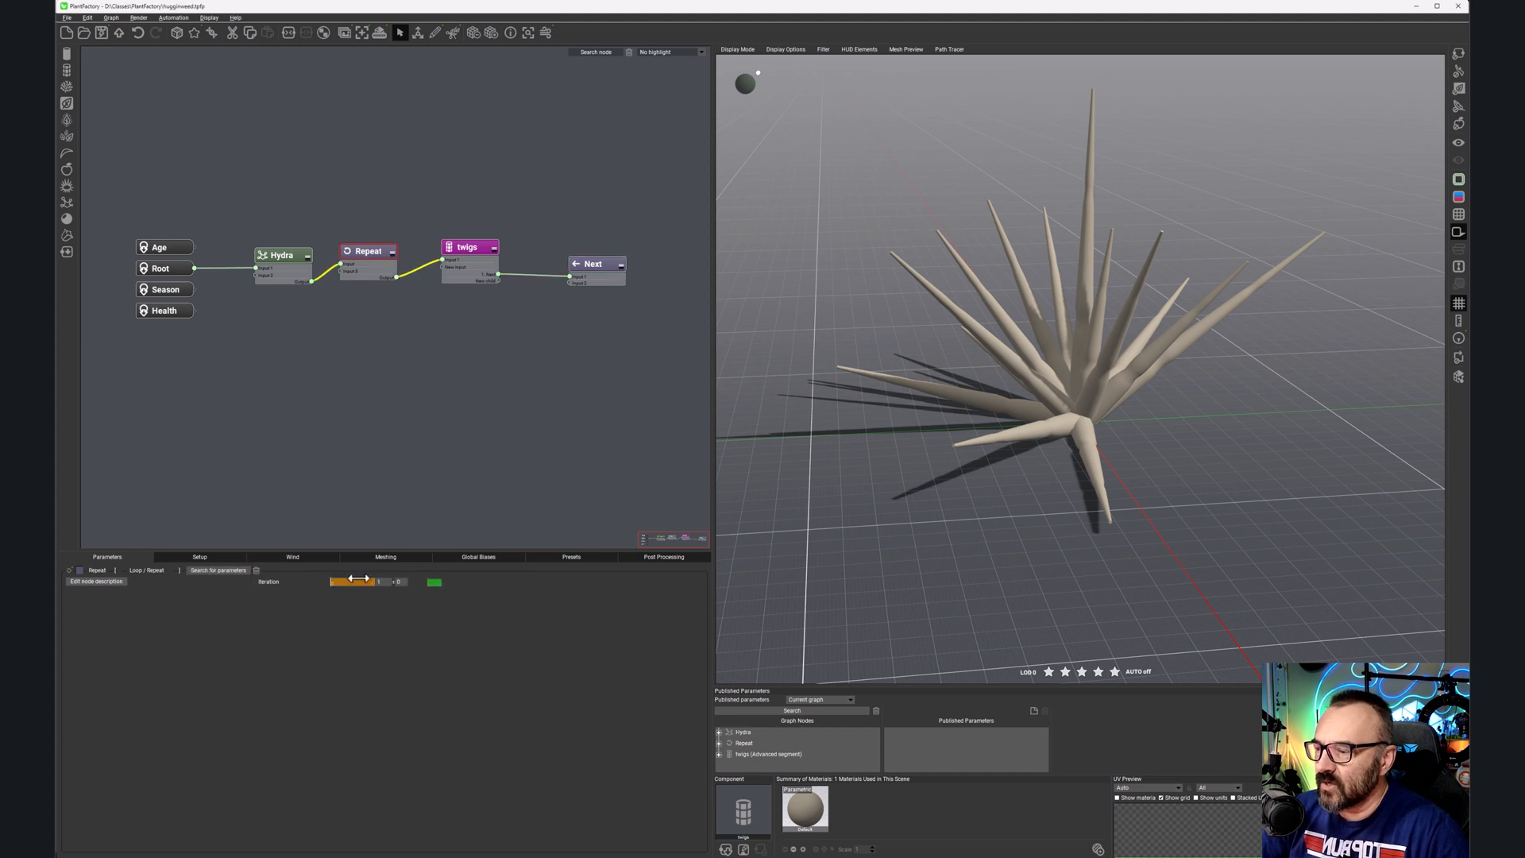
pyautogui.click(380, 582)
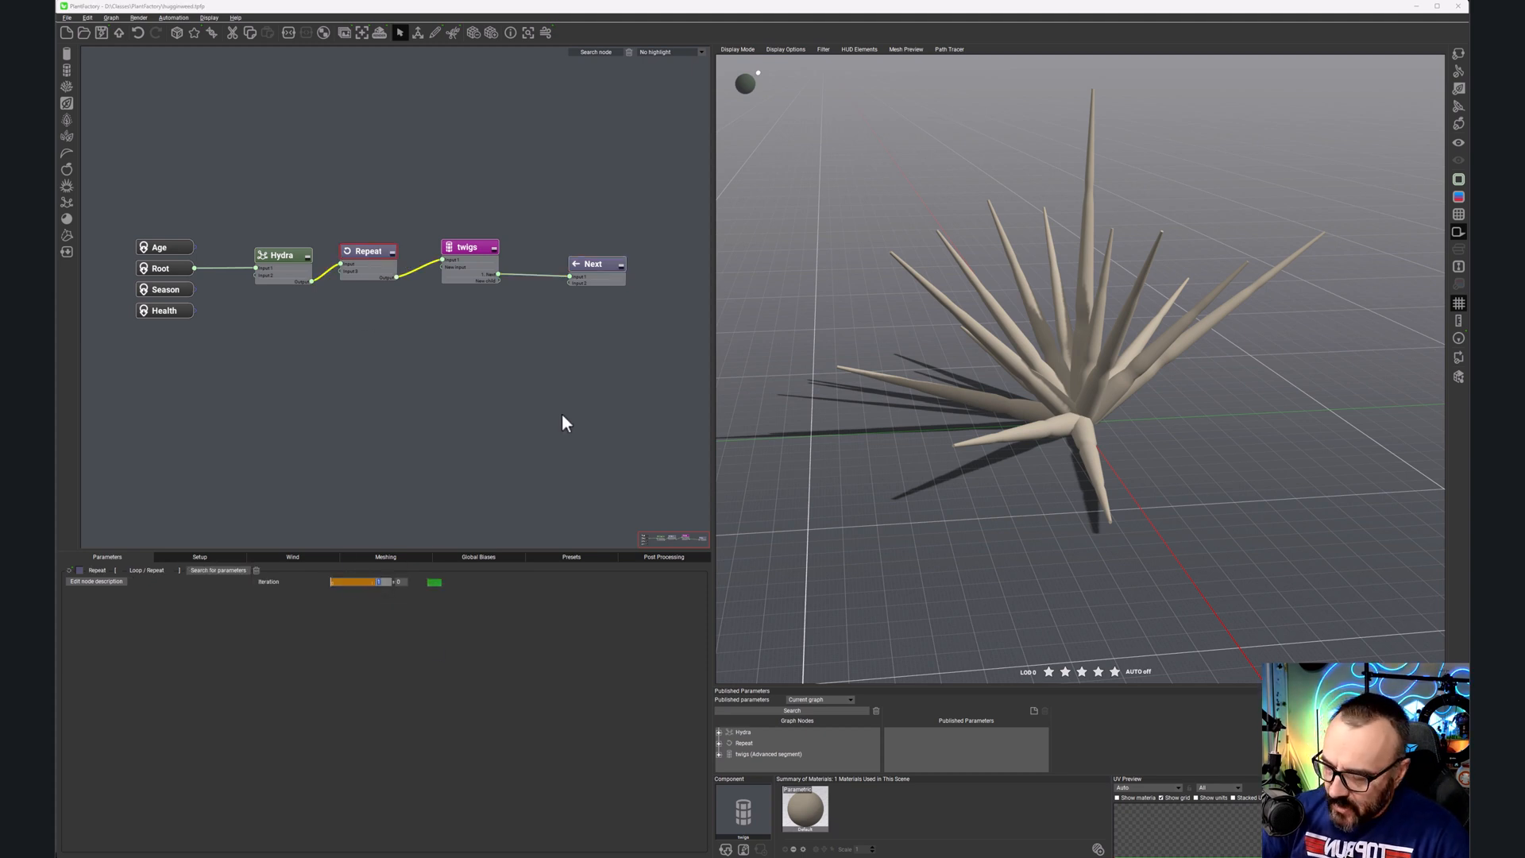
pyautogui.write('4')
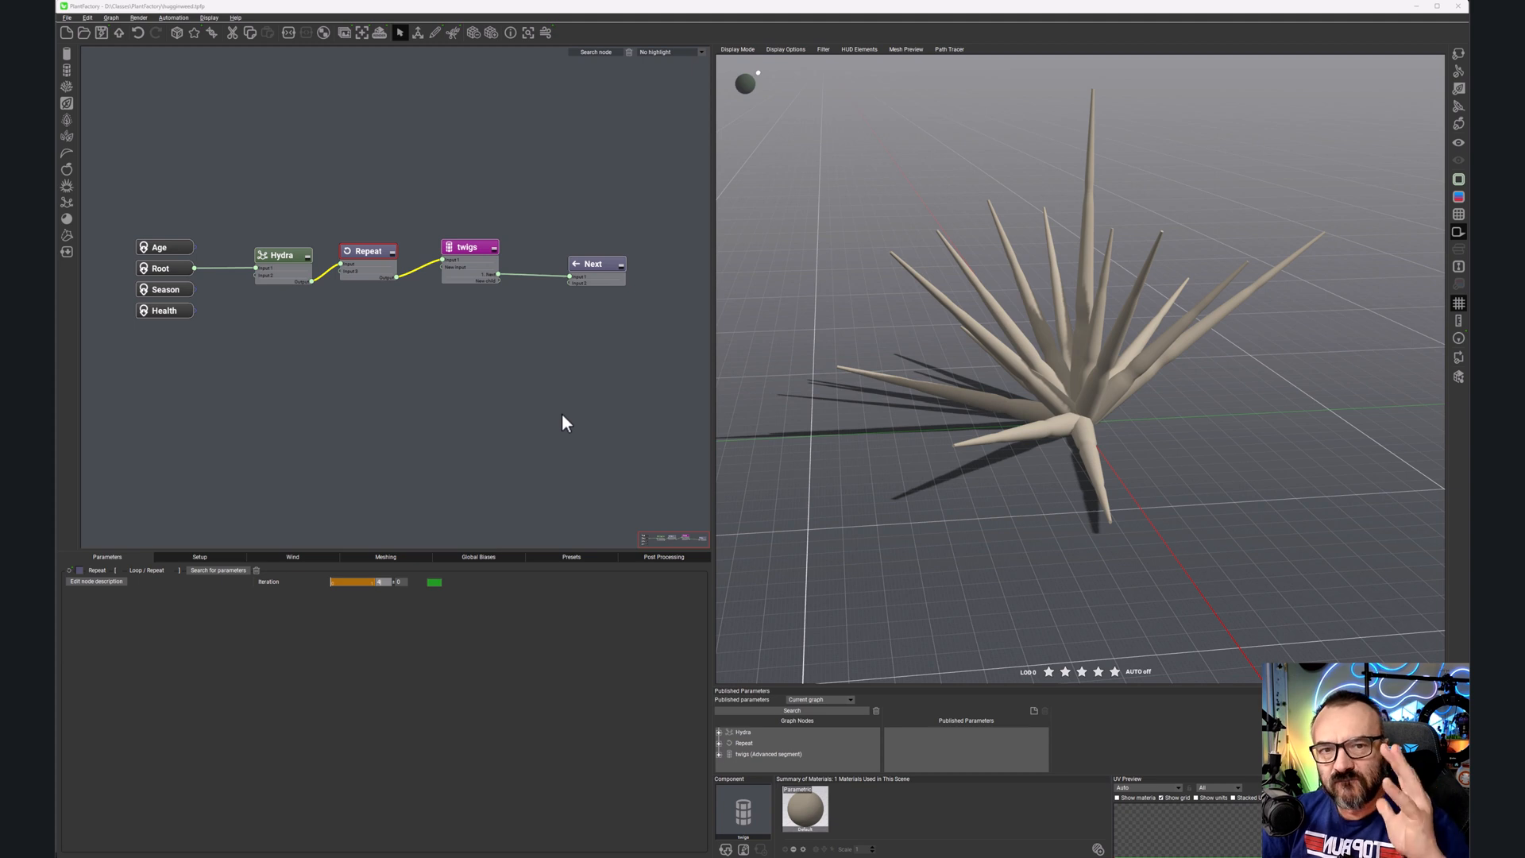
pyautogui.press('Return')
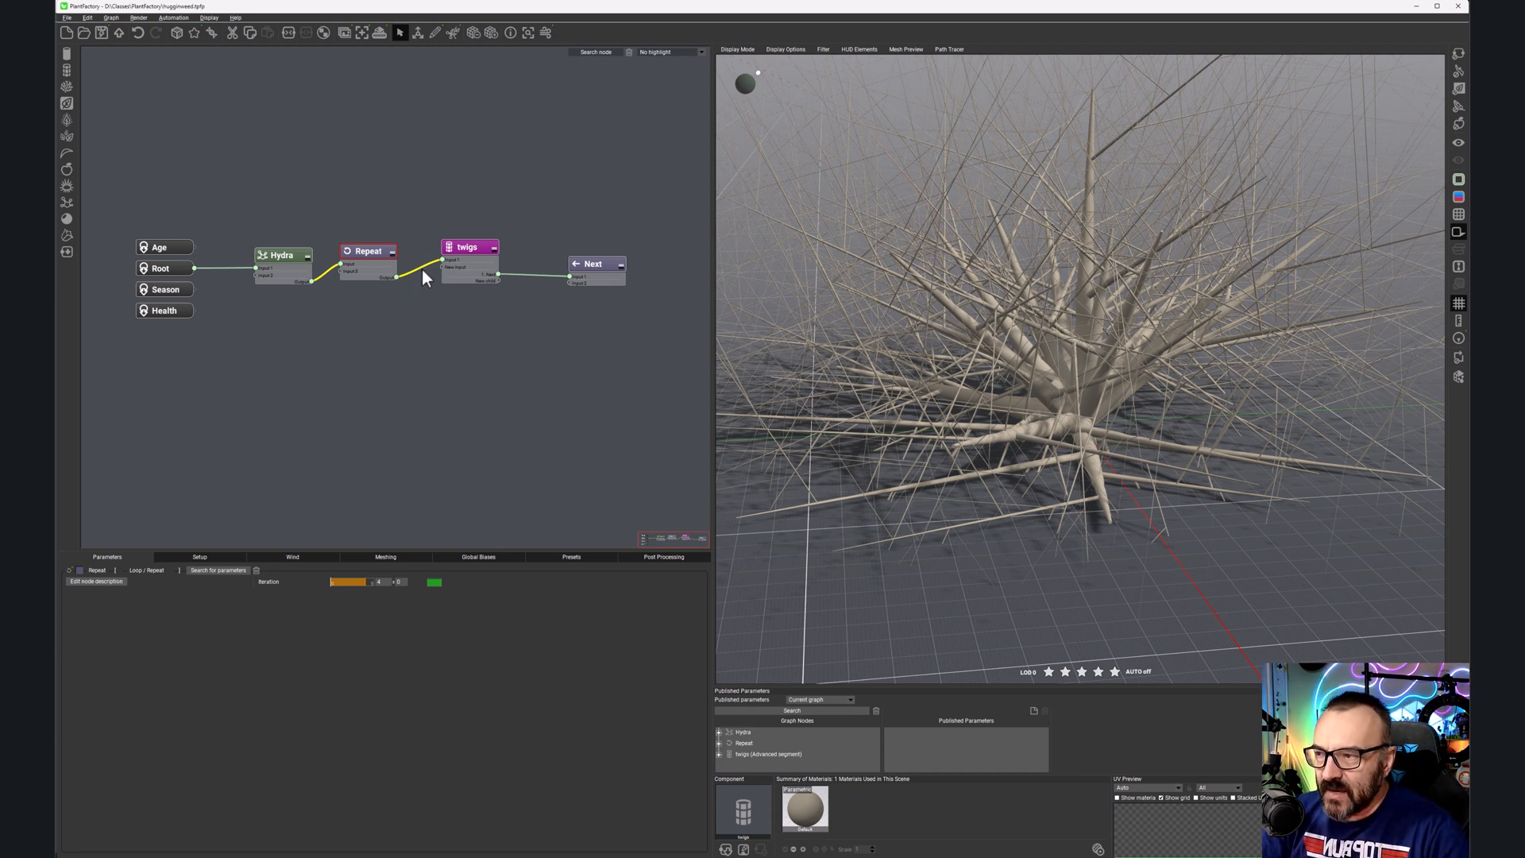
pyautogui.moveTo(449, 252)
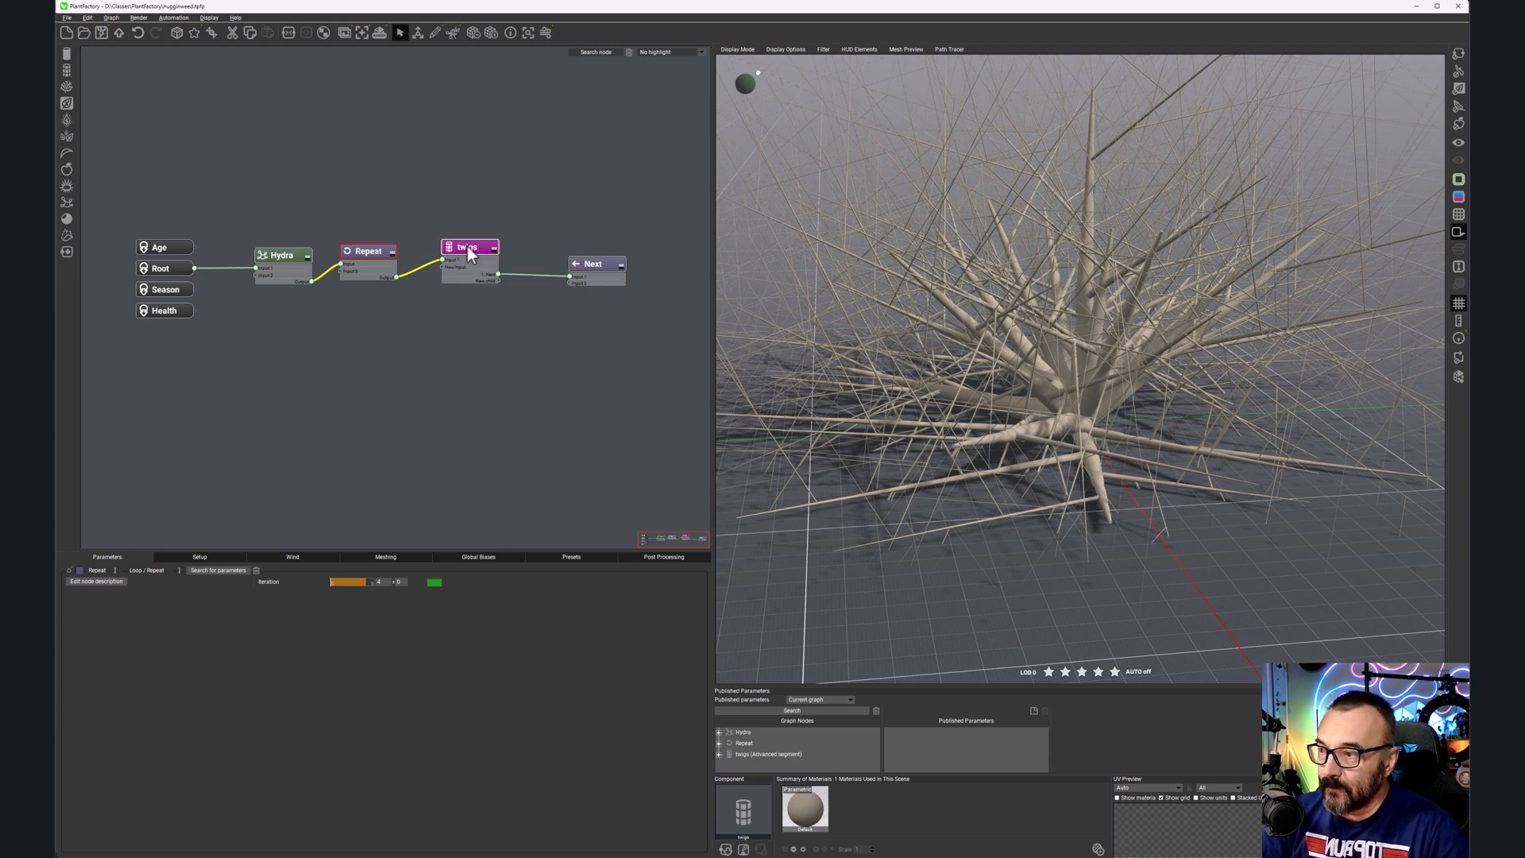
pyautogui.doubleClick(402, 586)
pyautogui.write('1')
pyautogui.press('Return')
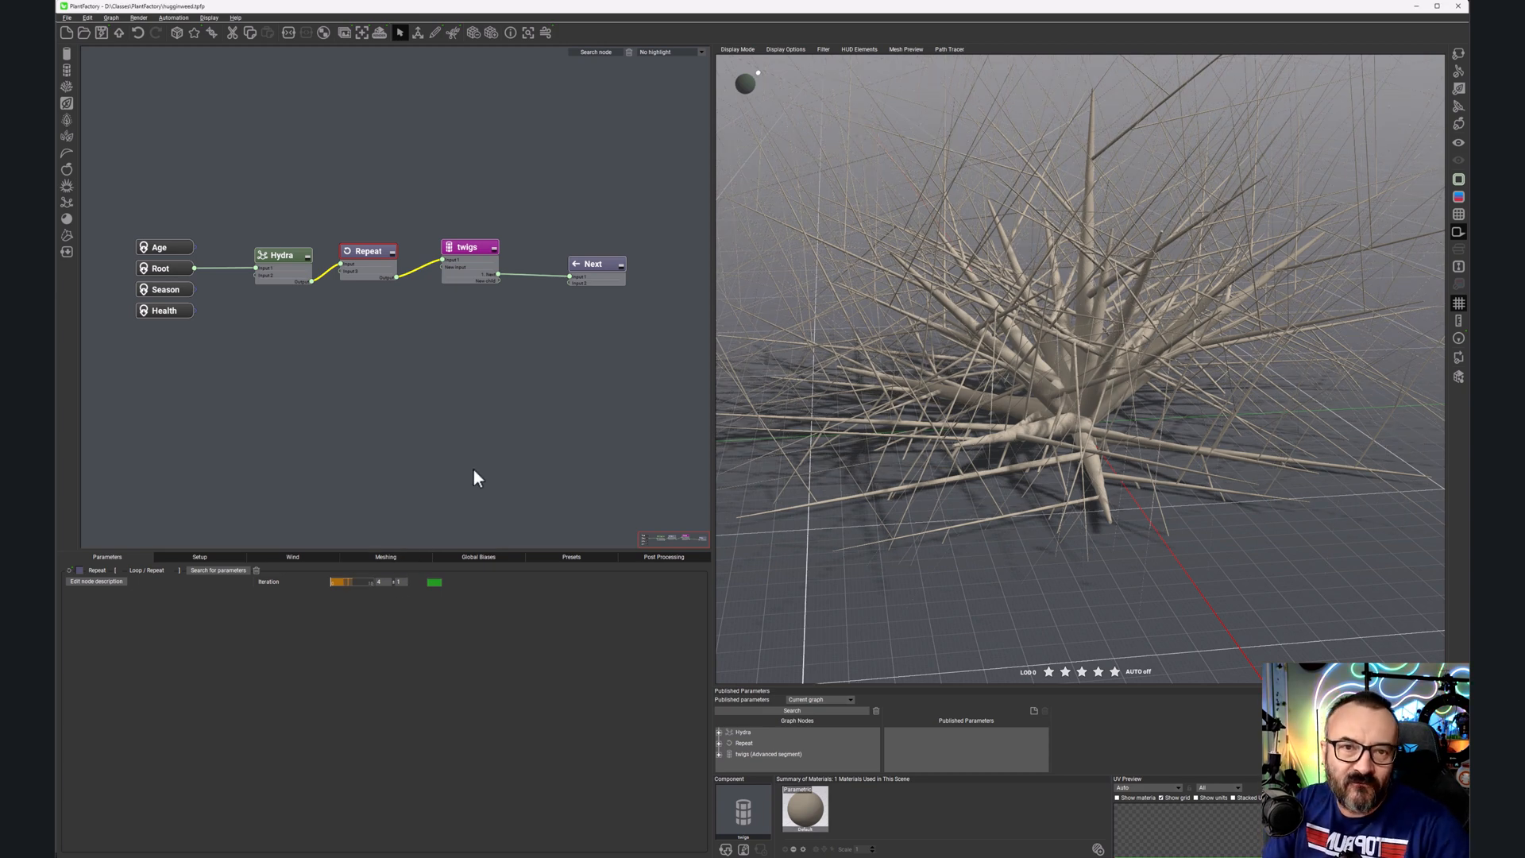
# Step: Reduce the Repeat node's iteration to 3, keeping its variation
pyautogui.doubleClick(384, 583)
pyautogui.write('3')
pyautogui.press('Return')
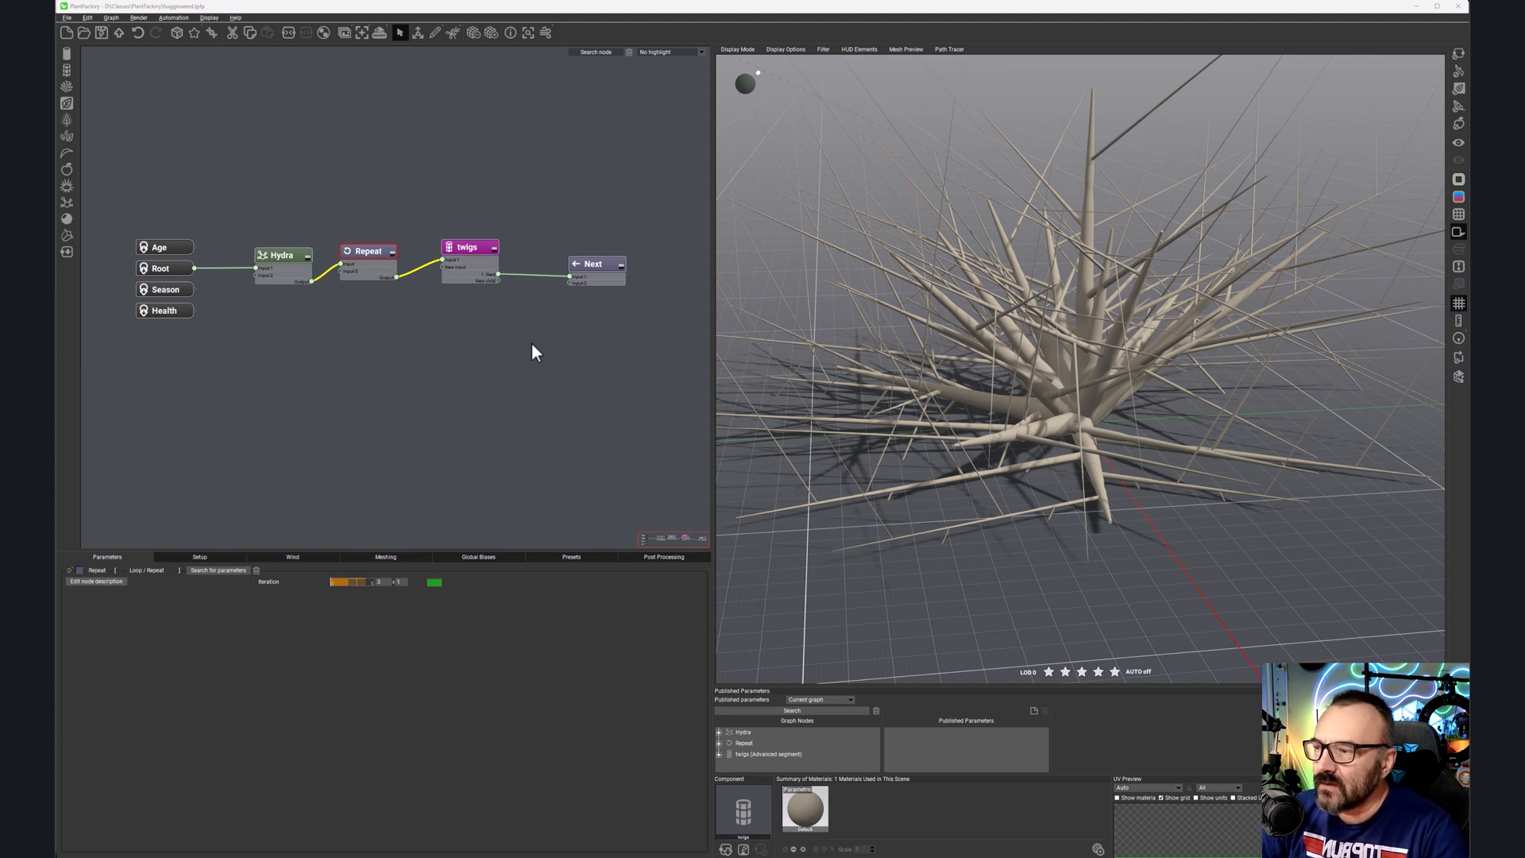
# Step: In the twigs node's Next child settings, set the variation of the number of connections to 1
pyautogui.click(456, 256)
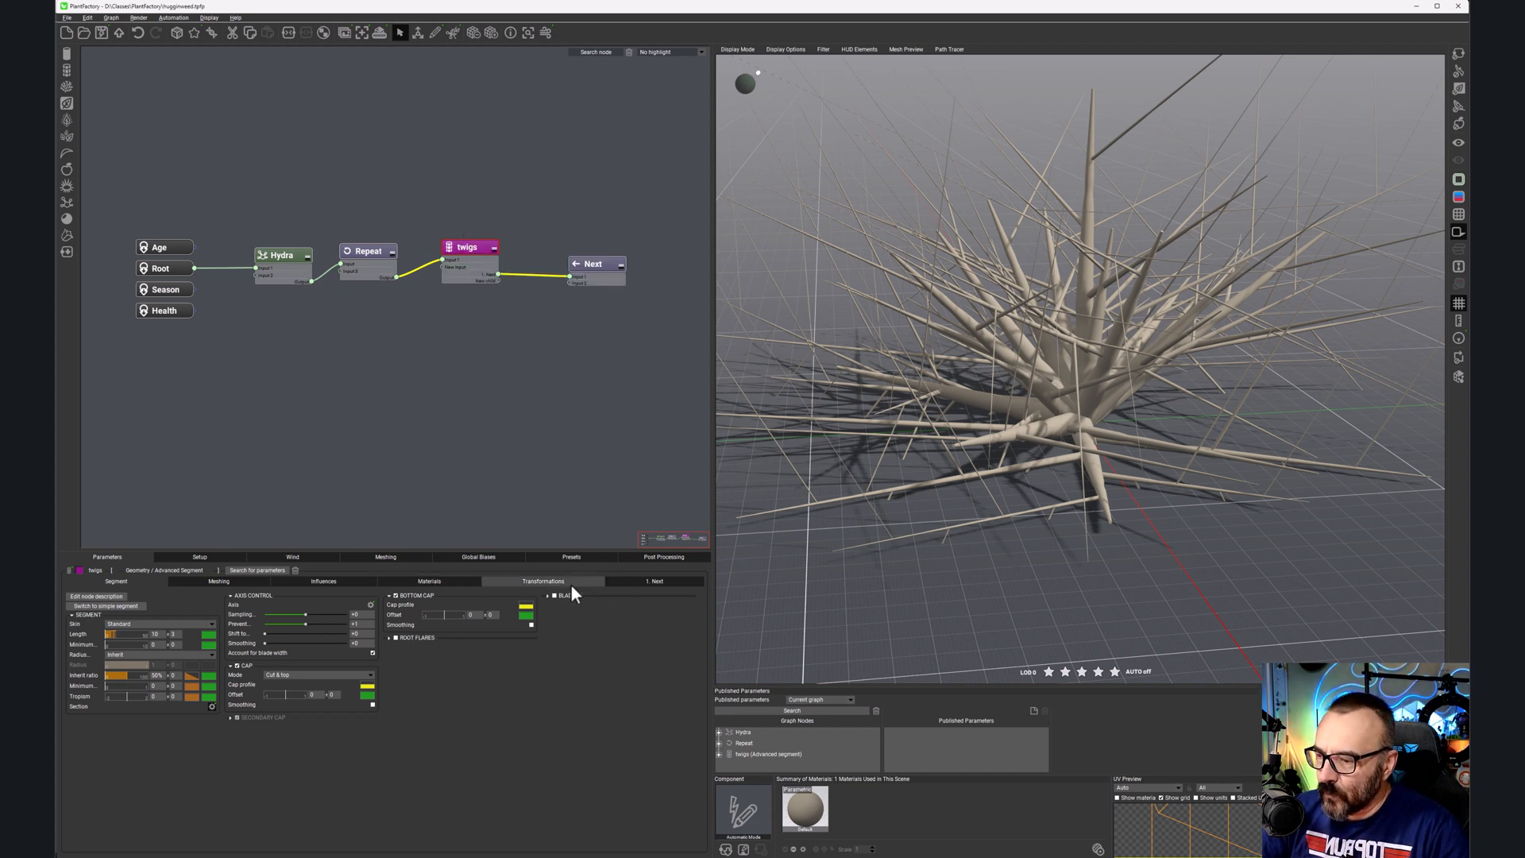
pyautogui.click(654, 580)
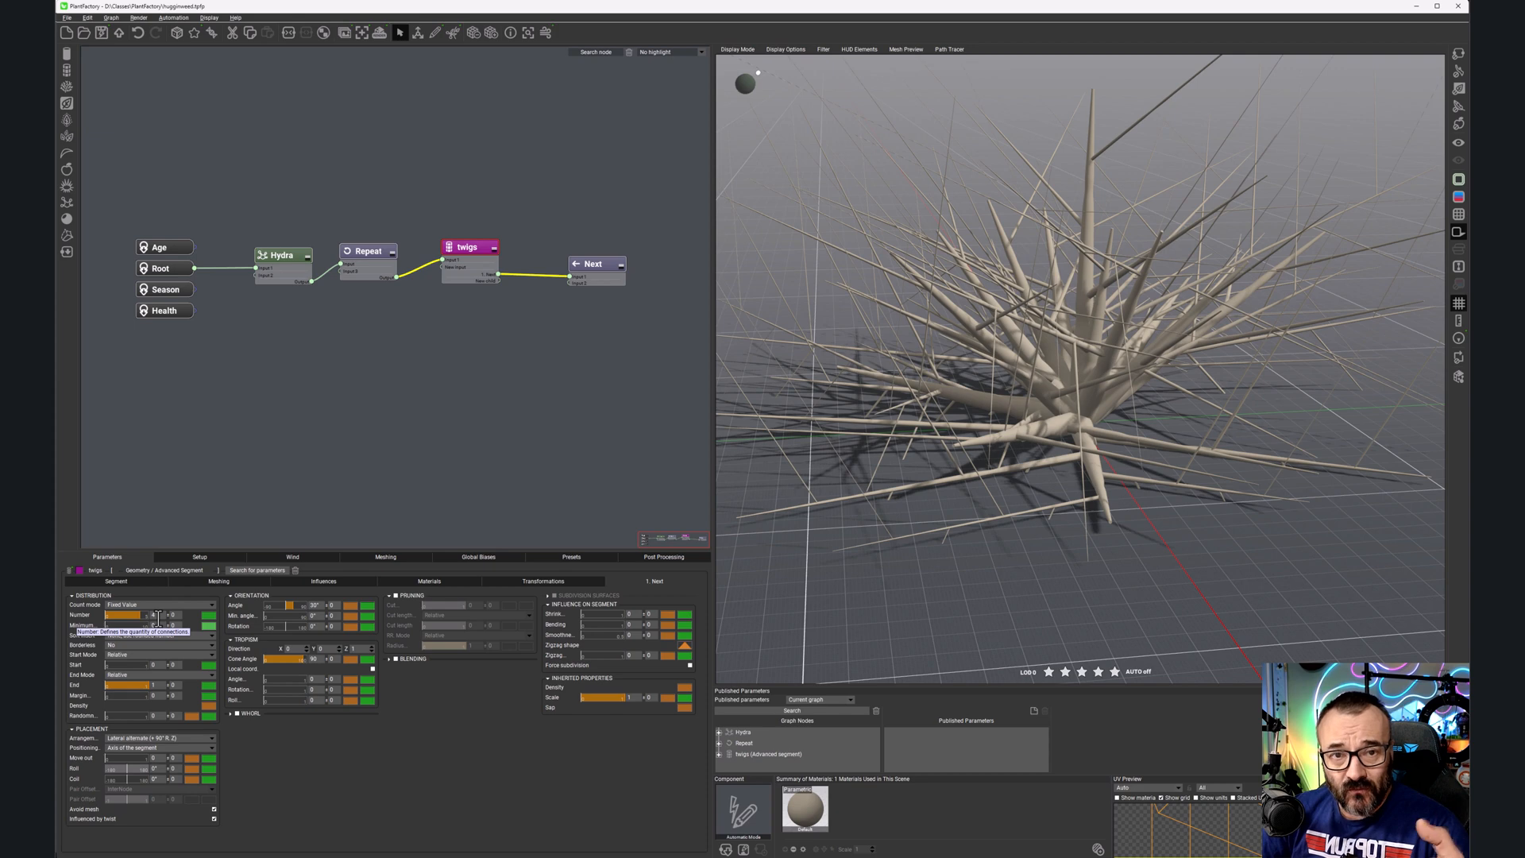
pyautogui.doubleClick(172, 616)
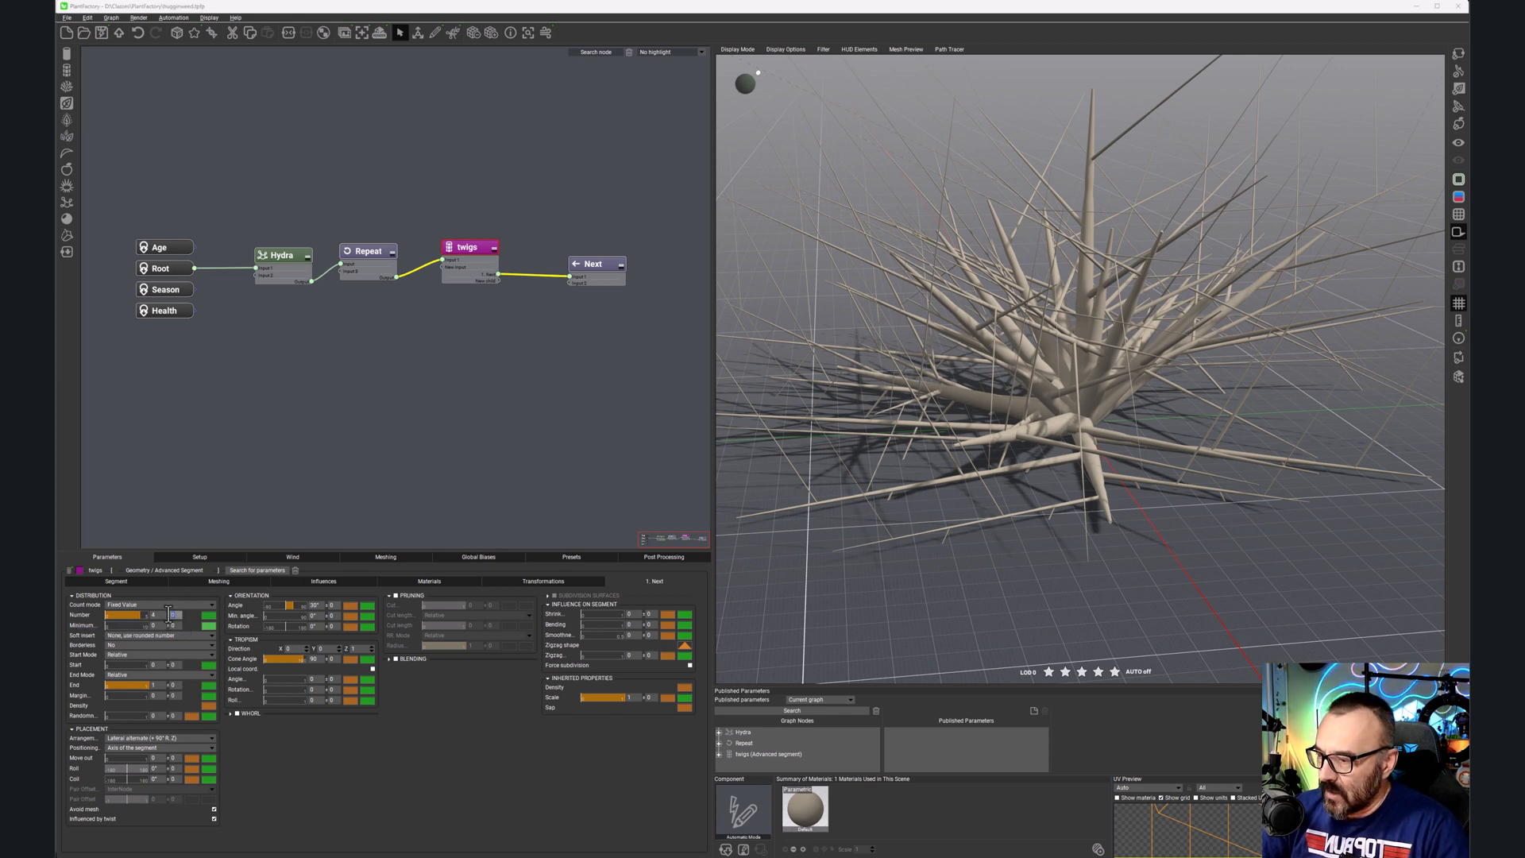
pyautogui.write('1')
pyautogui.press('Return')
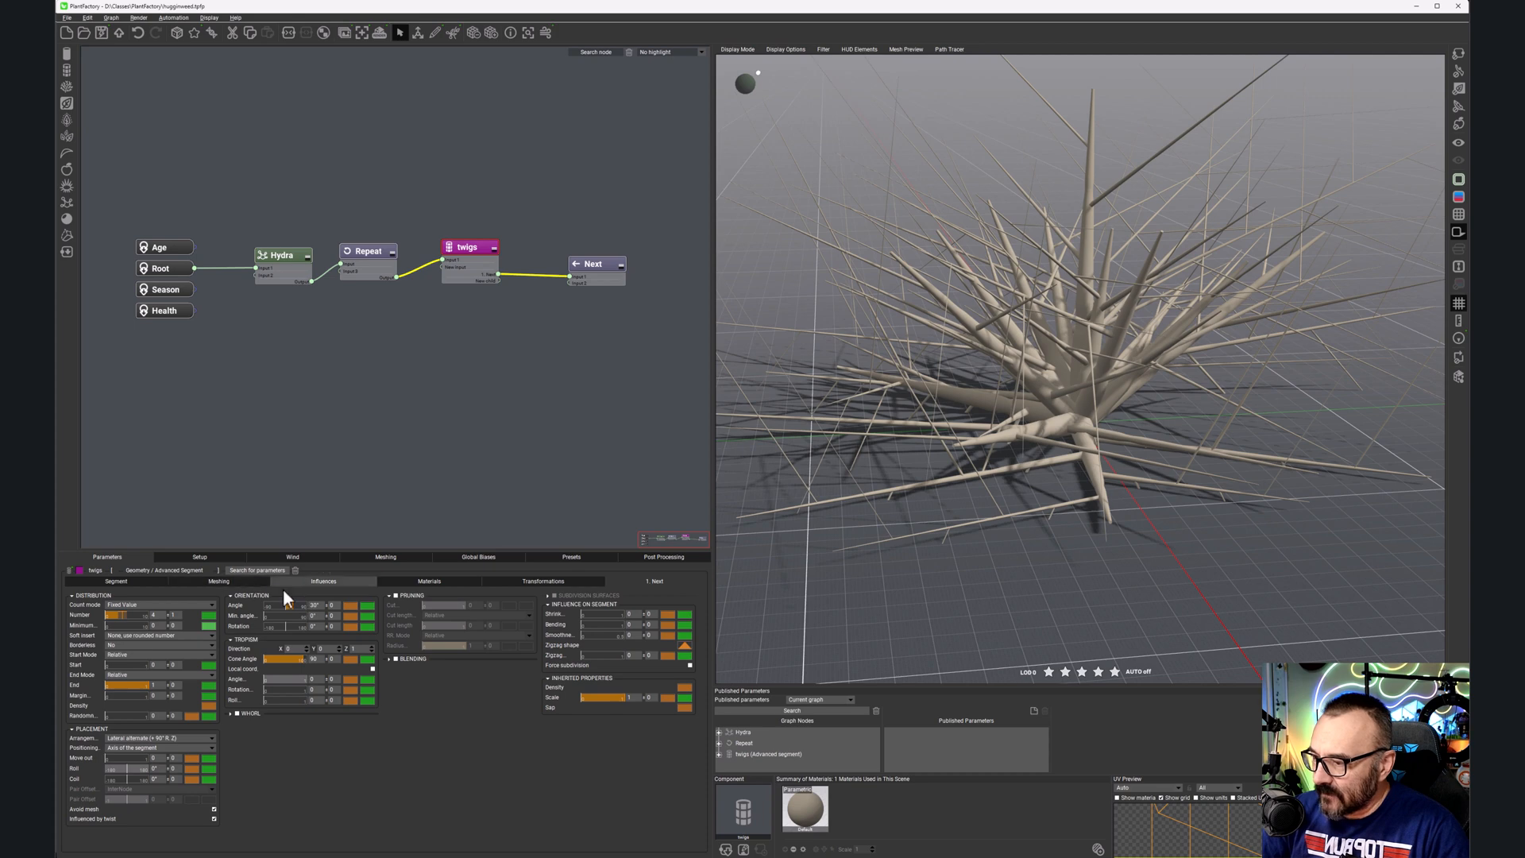
# Step: Set the orientation angle variation of the twigs node's Next child to 10°
pyautogui.doubleClick(332, 605)
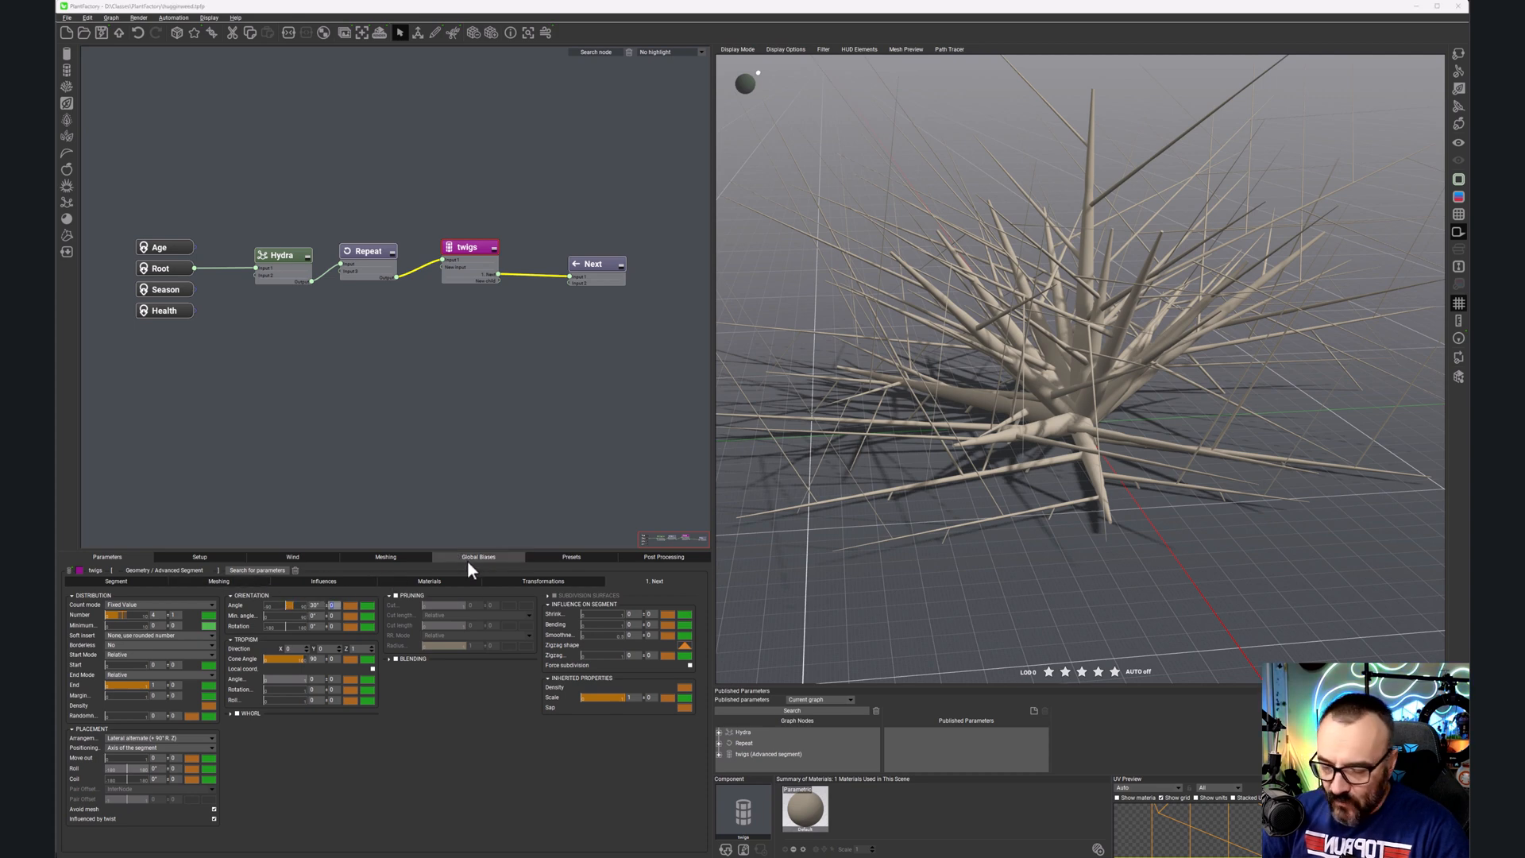
pyautogui.write('10')
pyautogui.press('Return')
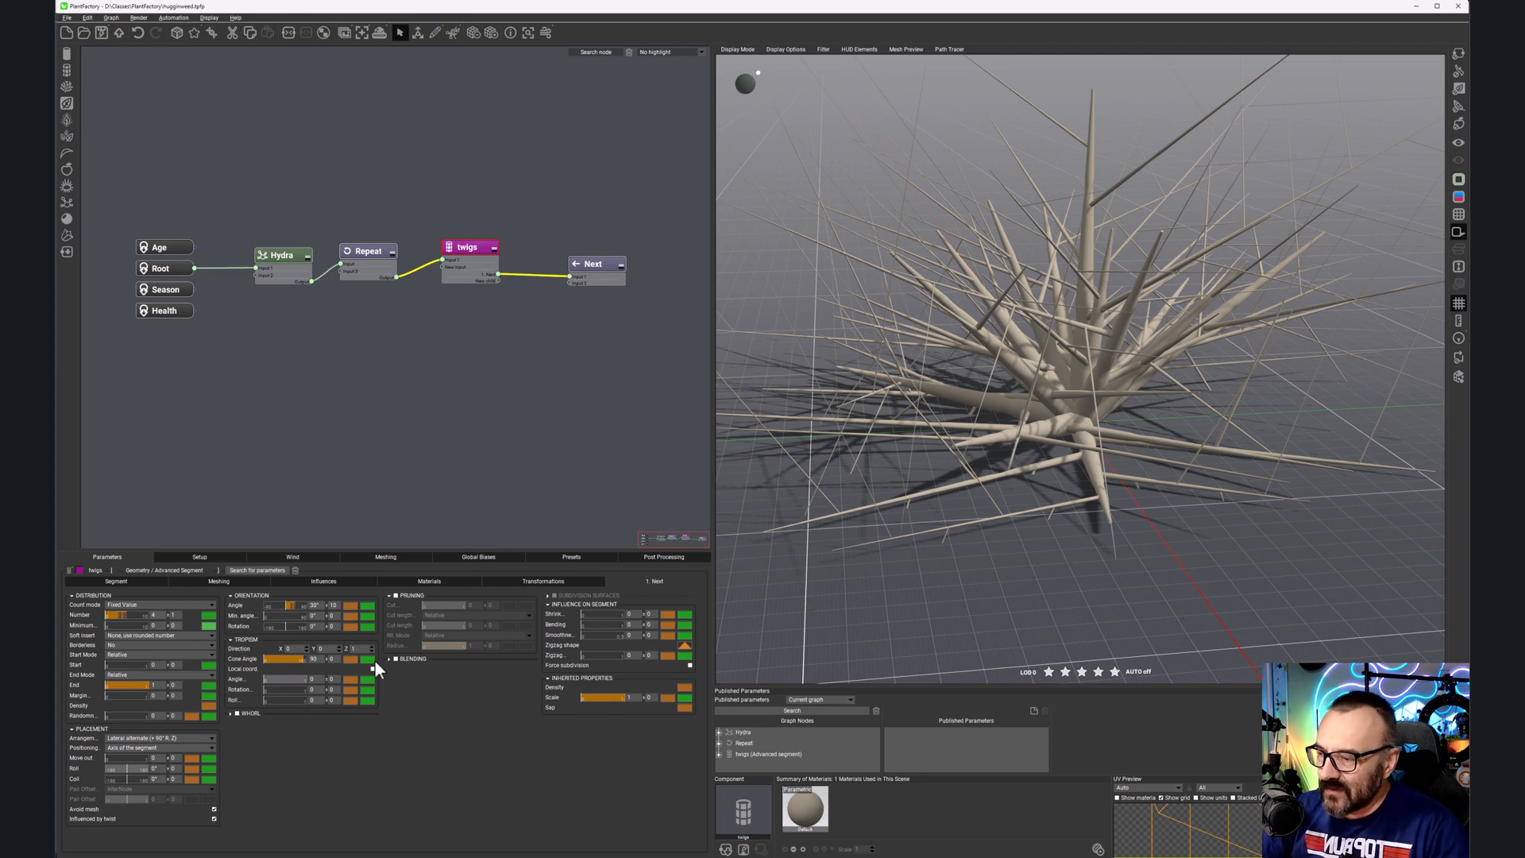
# Step: Set the orientation angle variation of the twigs node's Next child to 25°
pyautogui.doubleClick(333, 605)
pyautogui.write('25')
pyautogui.press('Return')
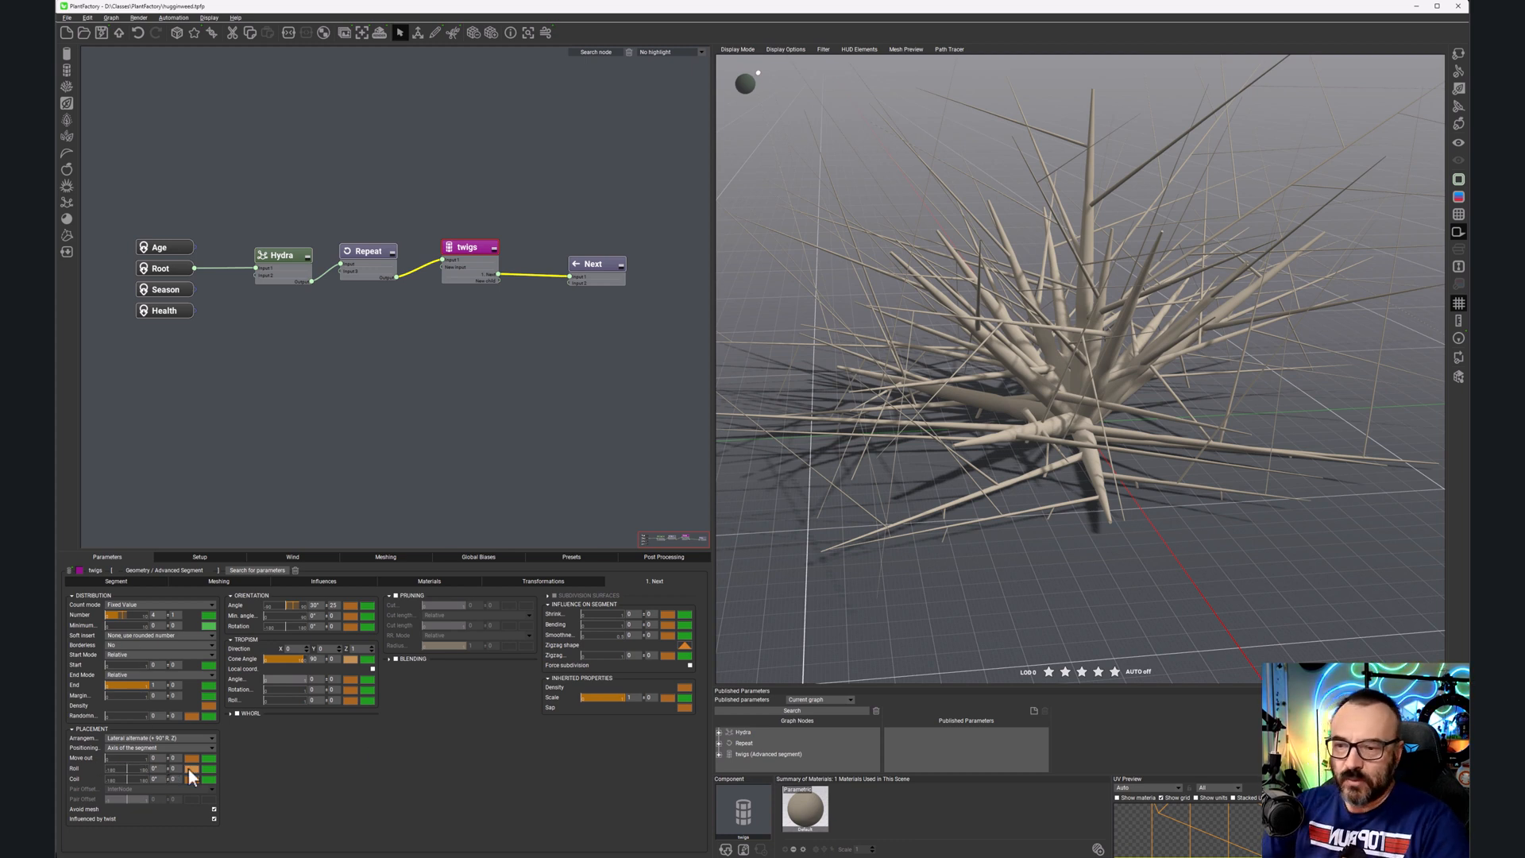
# Step: In the Next child's placement settings, set the roll to 55° and the coil to 180°, each with some variation
pyautogui.click(158, 769)
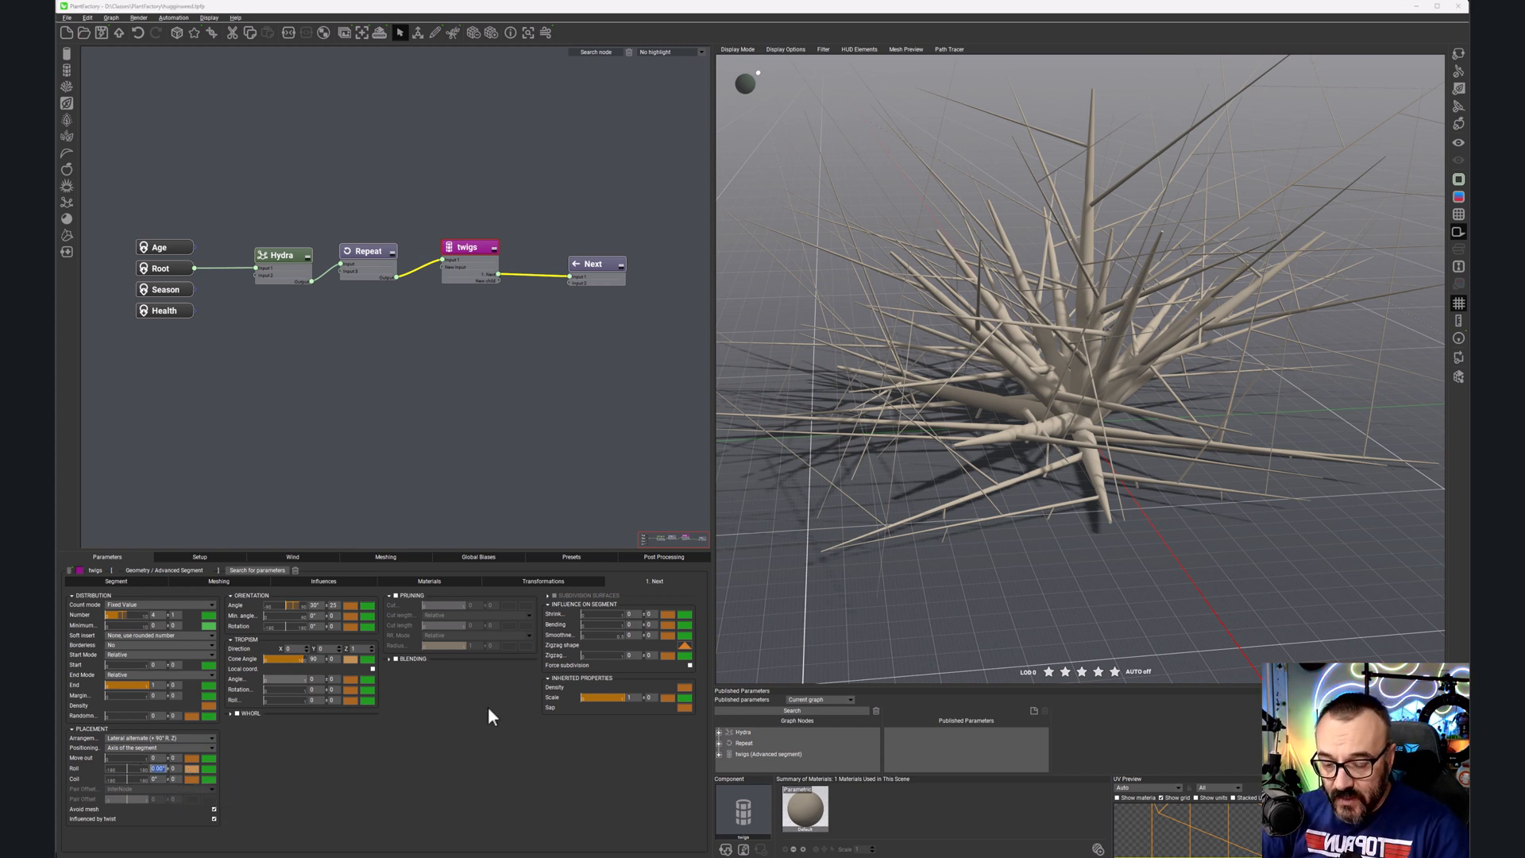
pyautogui.write('55')
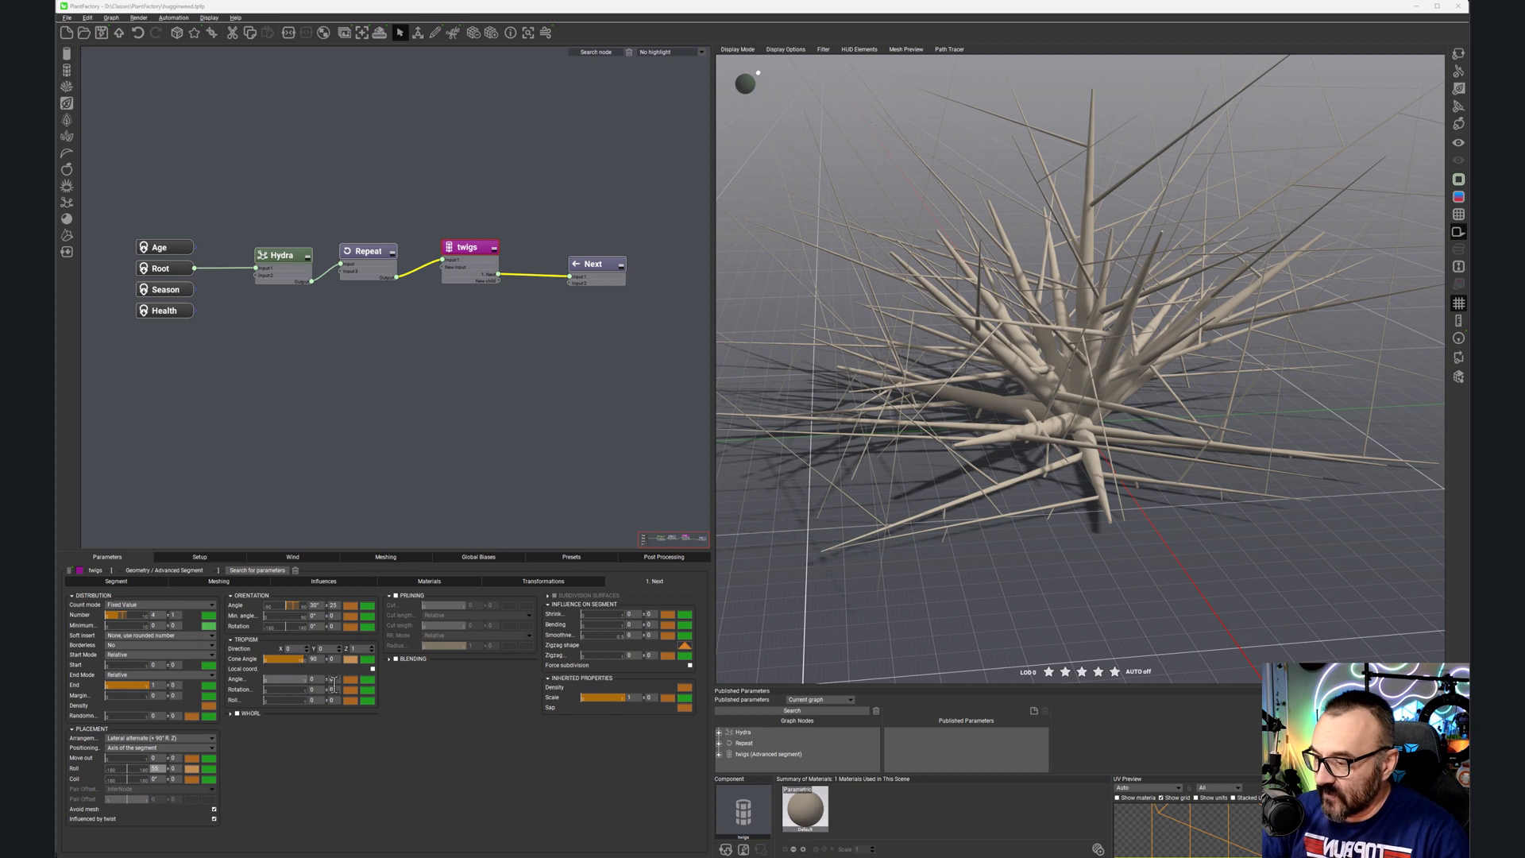
pyautogui.press('Tab')
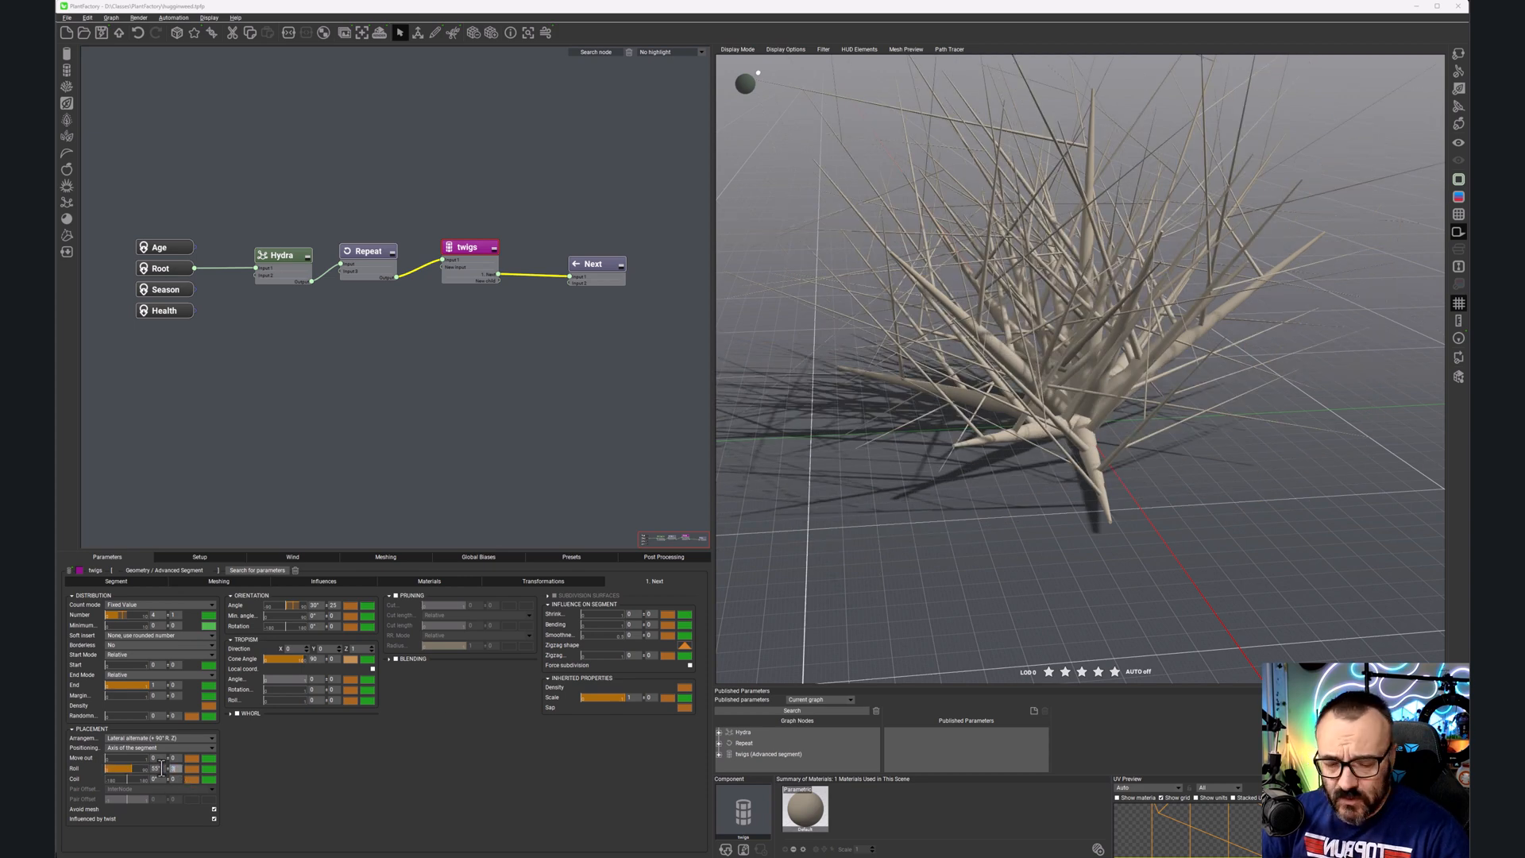
pyautogui.press('Tab')
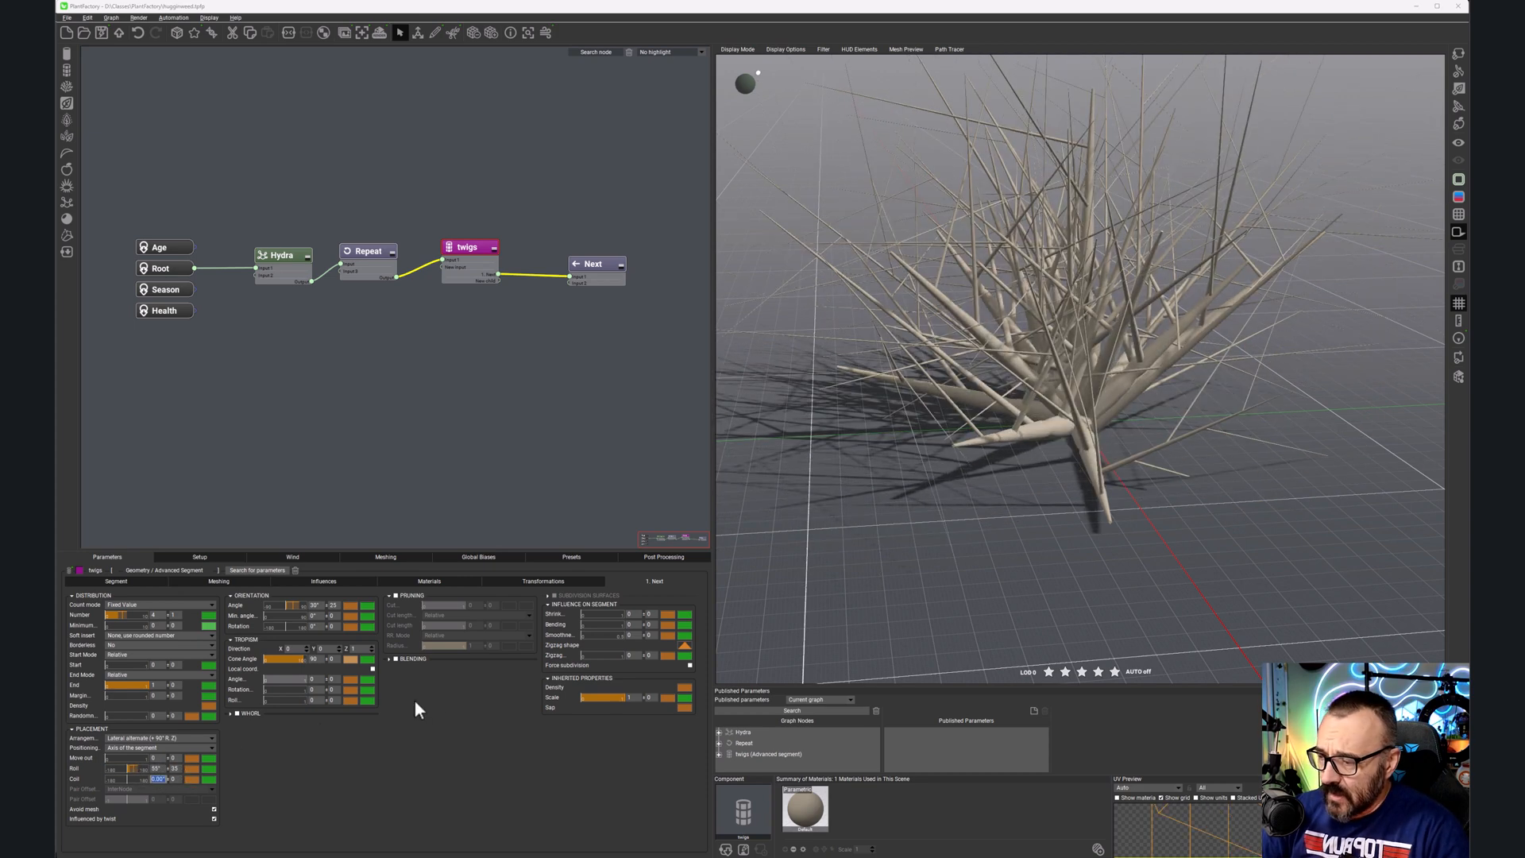
pyautogui.write('180')
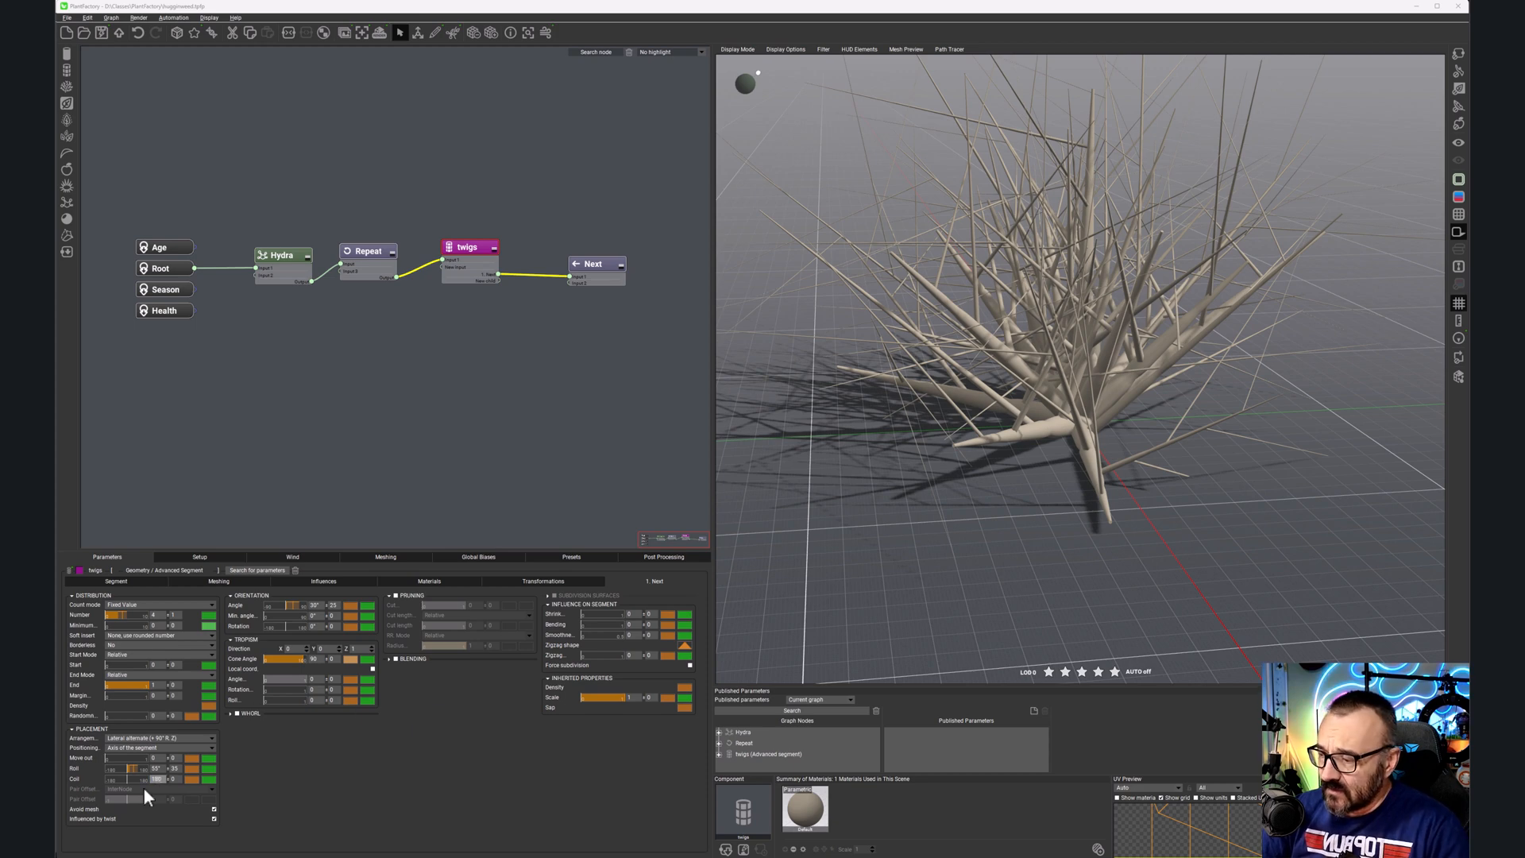
pyautogui.press('Tab')
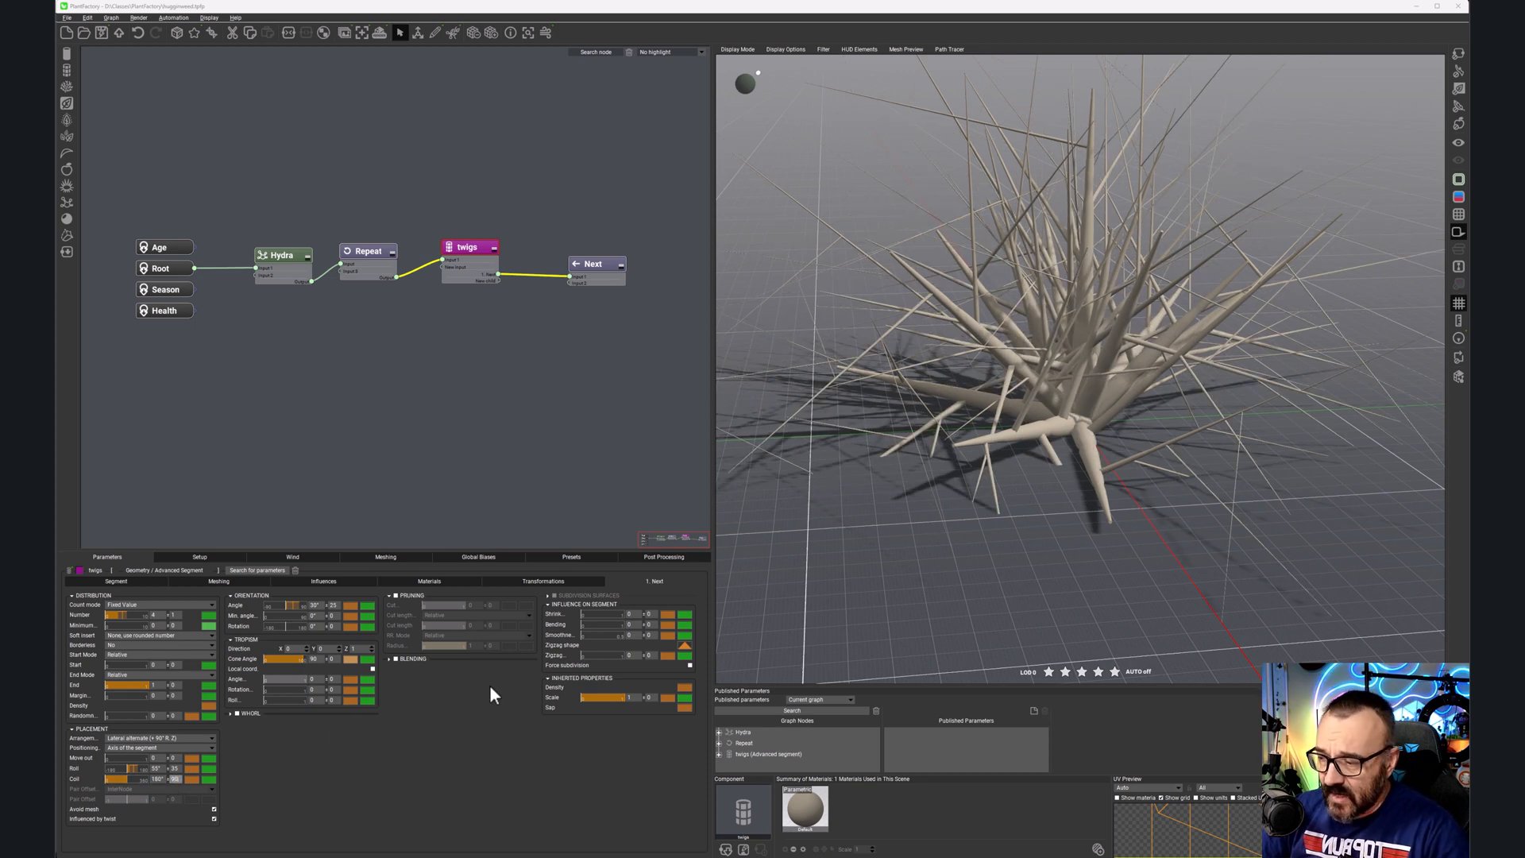
pyautogui.click(441, 751)
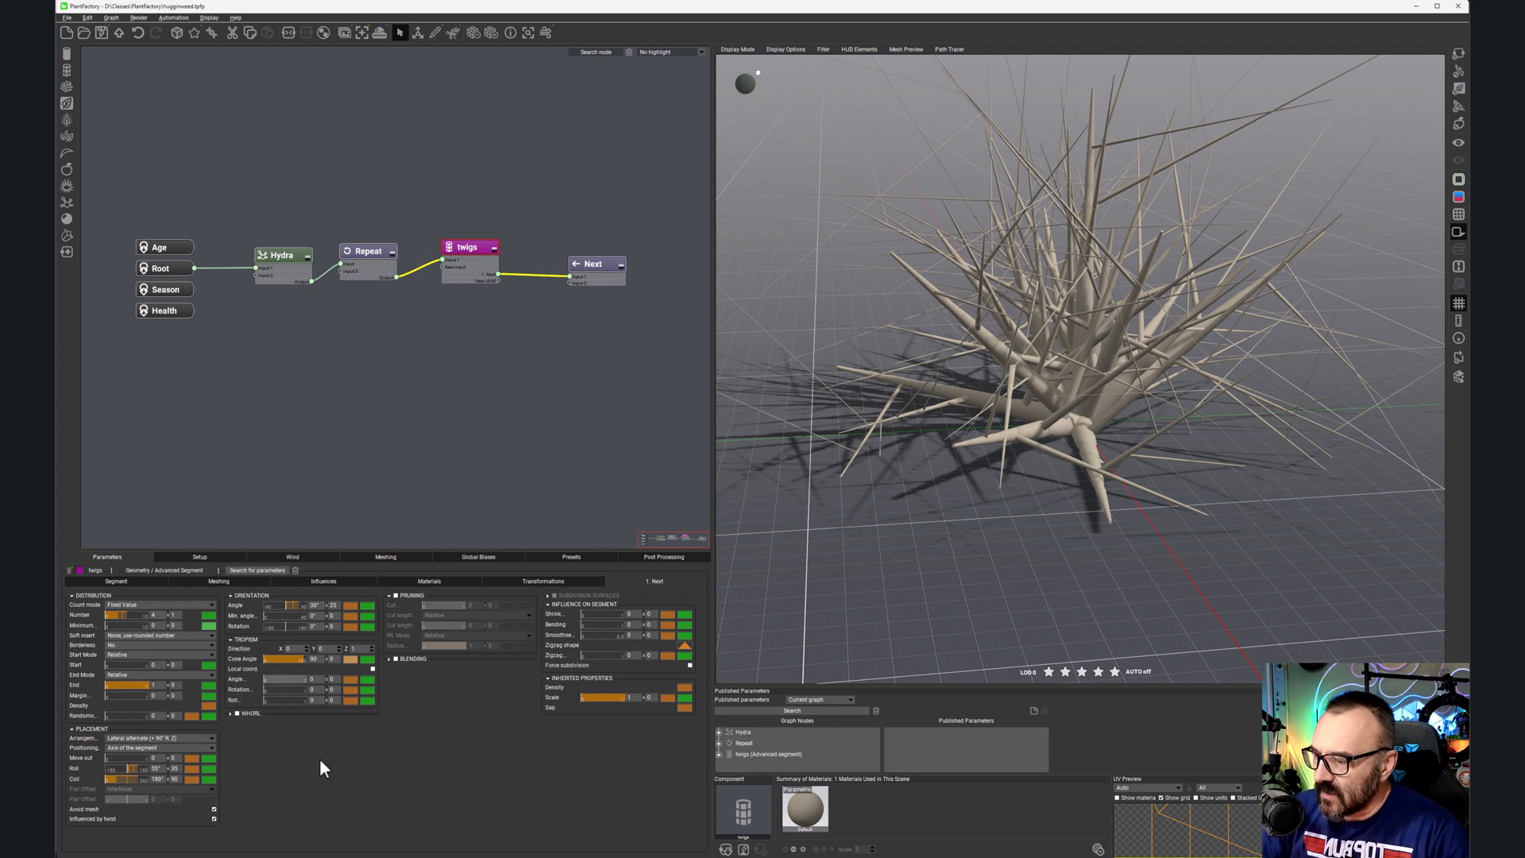
# Step: Enable blending for the Next child and raise upper width to about 0.71, lower width to 2.89, move away to 0.19 and blend to 0.31
pyautogui.click(395, 658)
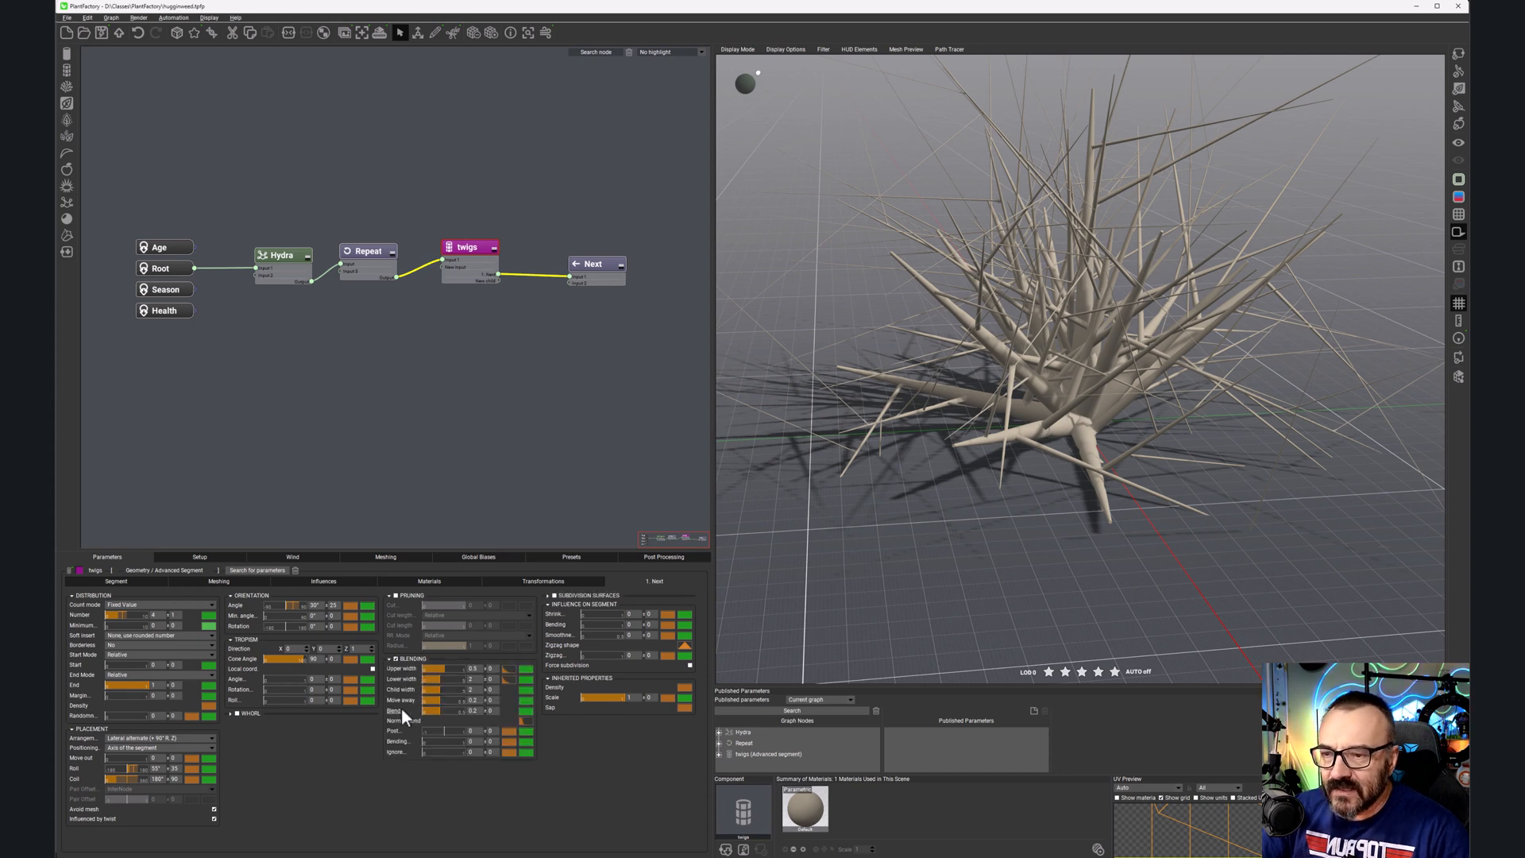
pyautogui.scroll(10, 1004, 359)
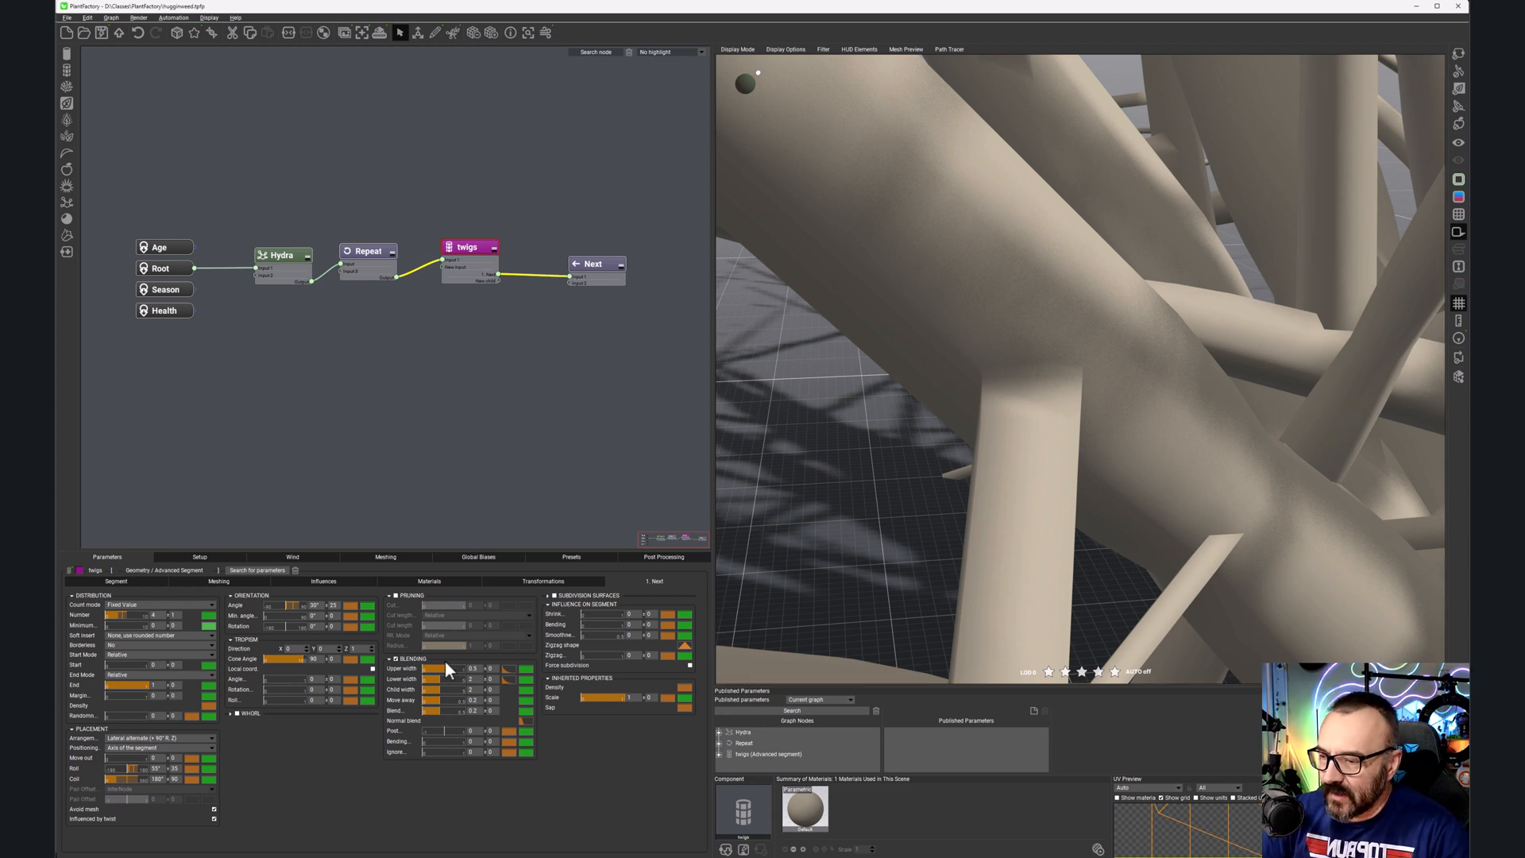
pyautogui.click(398, 659)
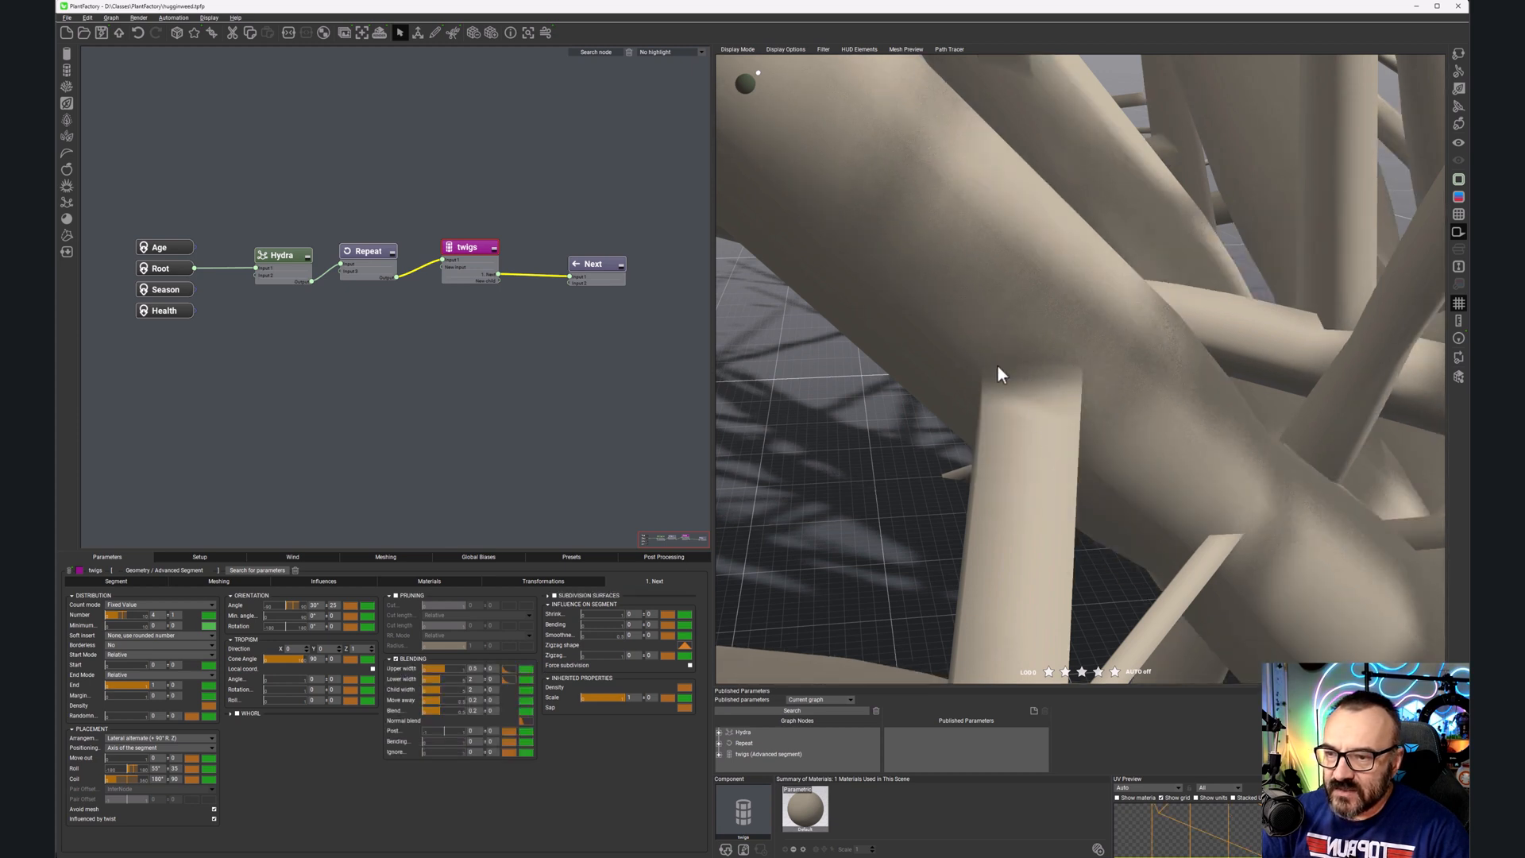
pyautogui.moveTo(445, 668); pyautogui.dragTo(447, 710)
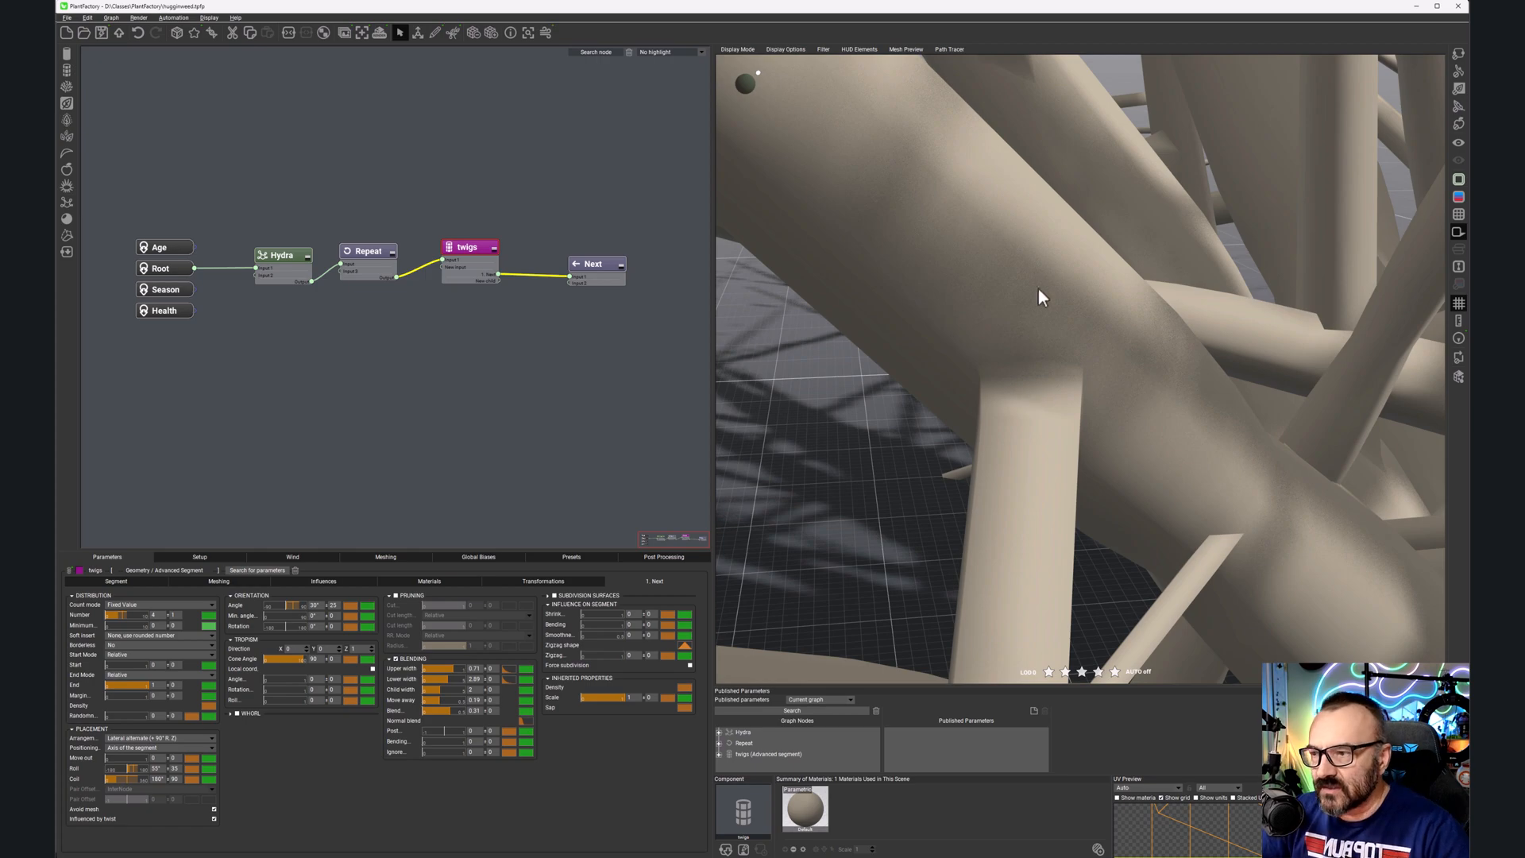
pyautogui.scroll(-10, 1004, 350)
pyautogui.scroll(8, 1017, 372)
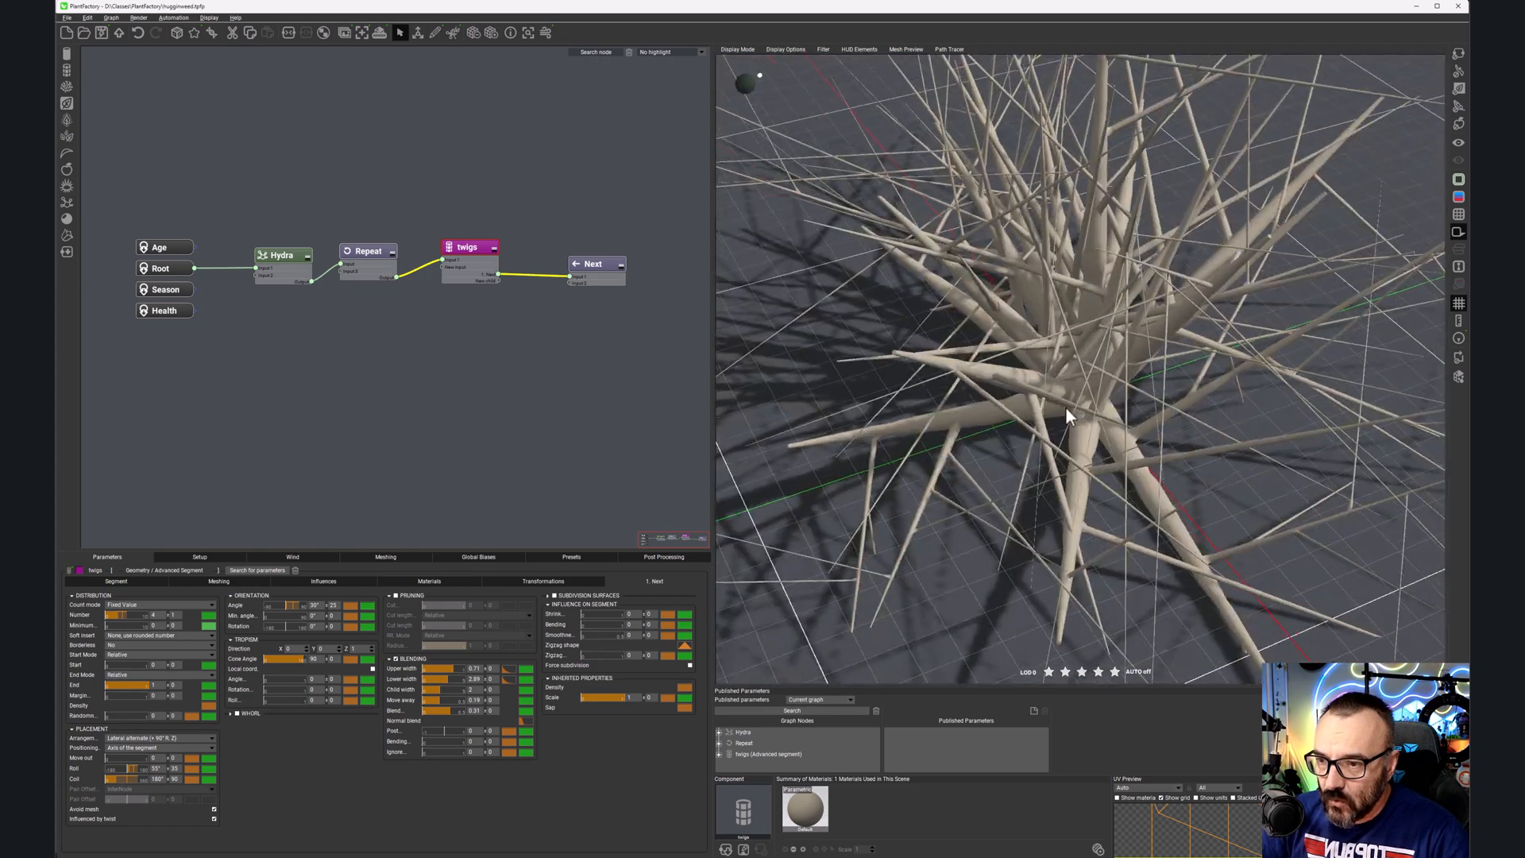
pyautogui.moveTo(1066, 408); pyautogui.dragTo(1051, 381)
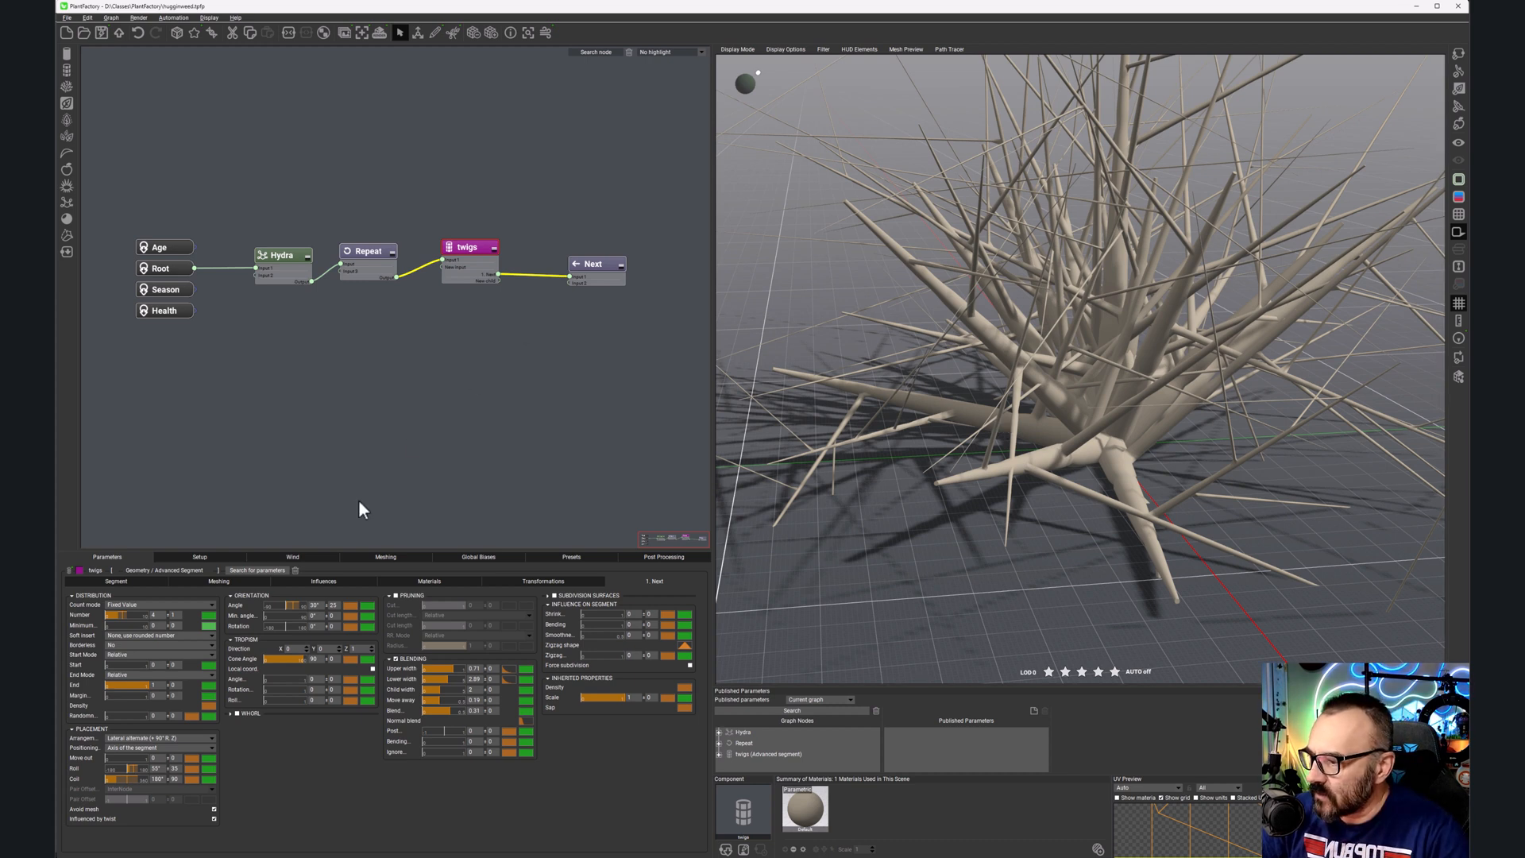
# Step: Set the twigs node's axis perturbation strength to 0.3 with a variation of 0.1
pyautogui.click(334, 581)
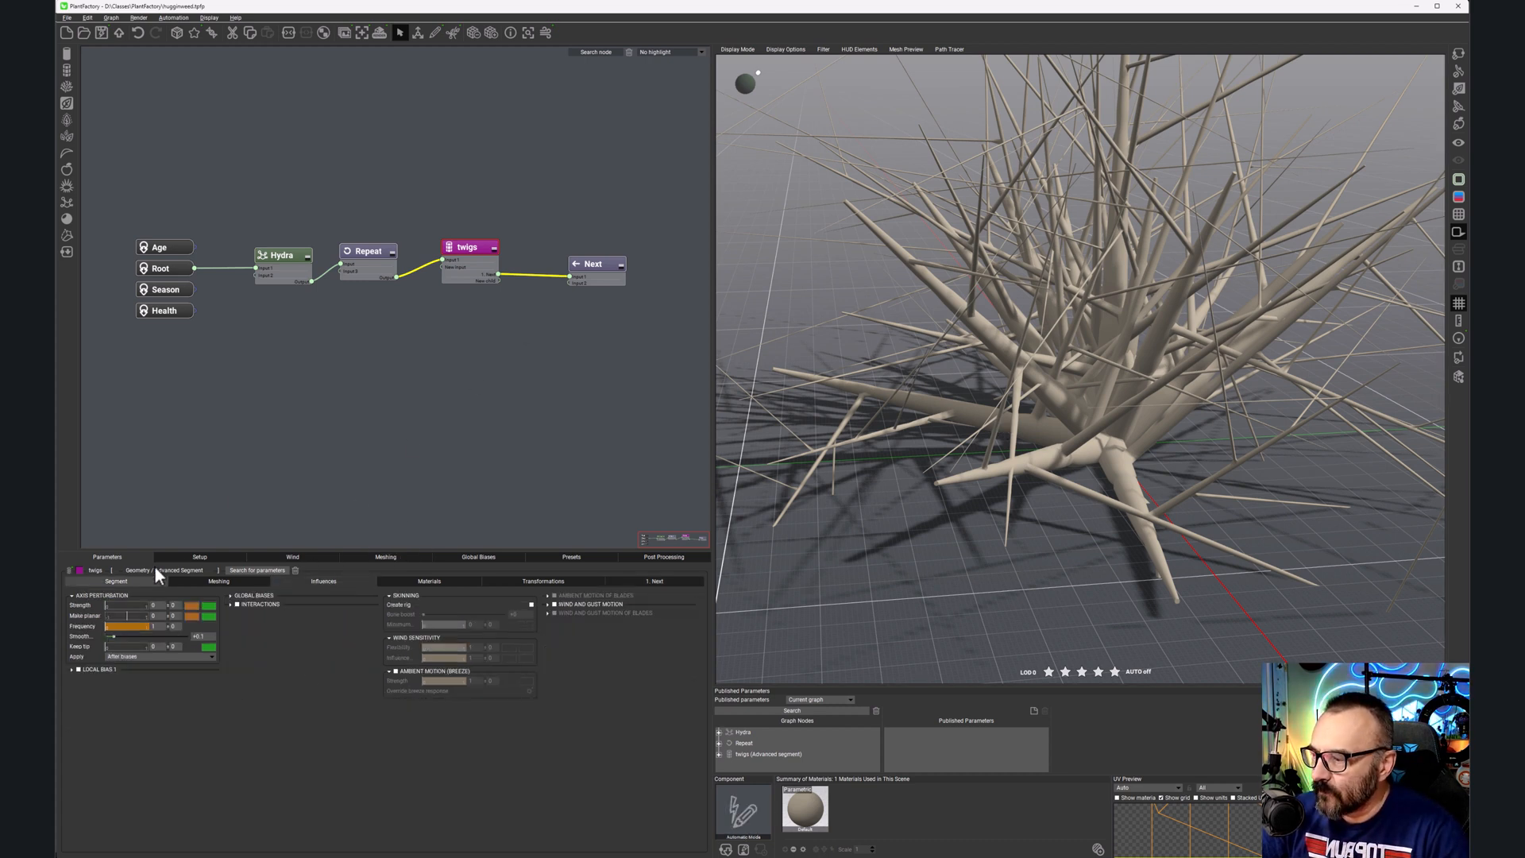
pyautogui.click(159, 604)
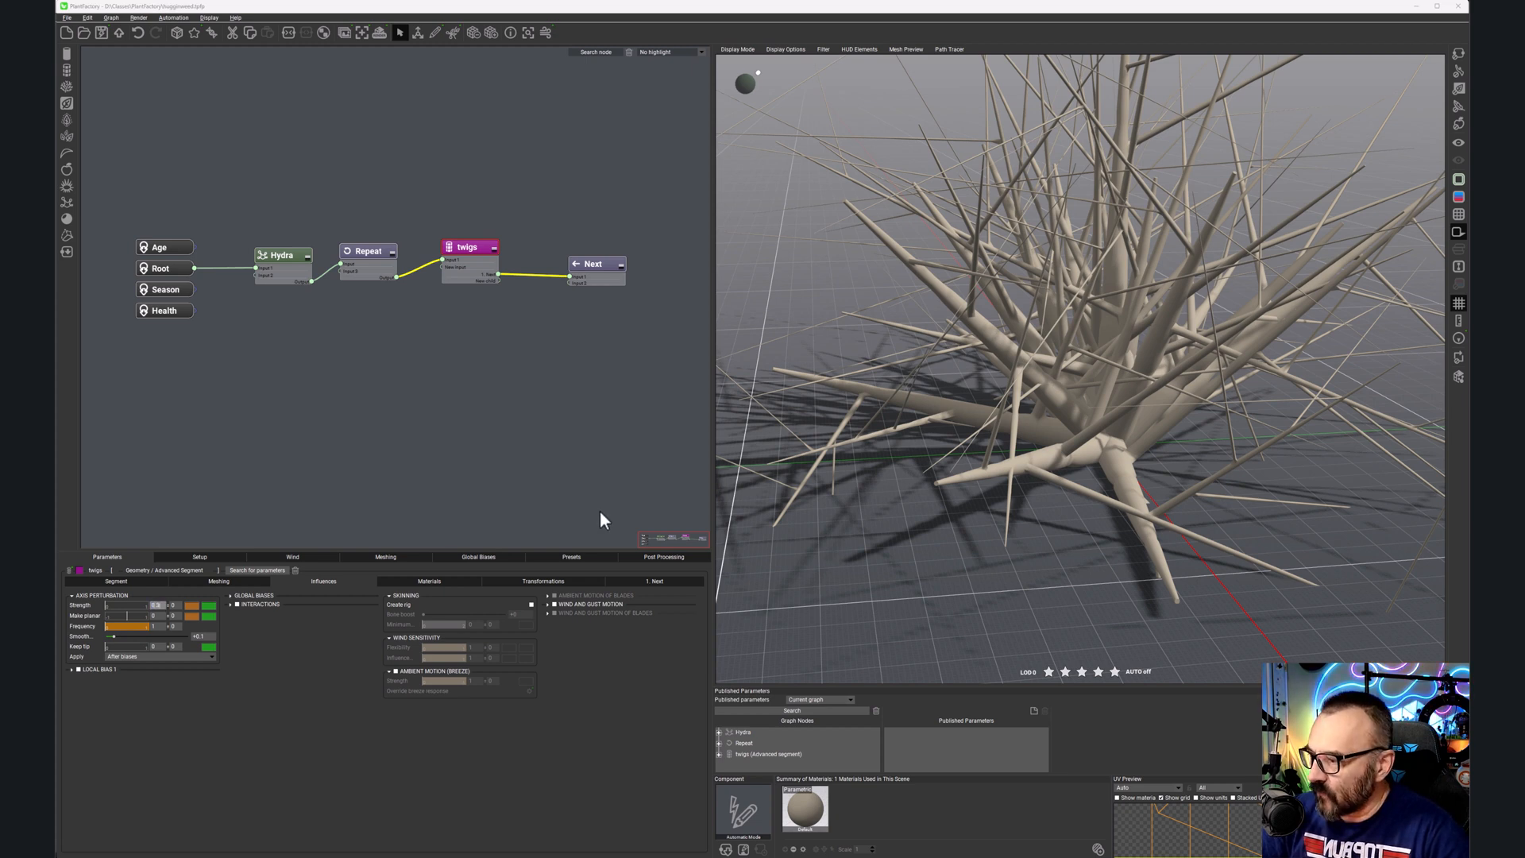
pyautogui.write('0.3')
pyautogui.press('Tab')
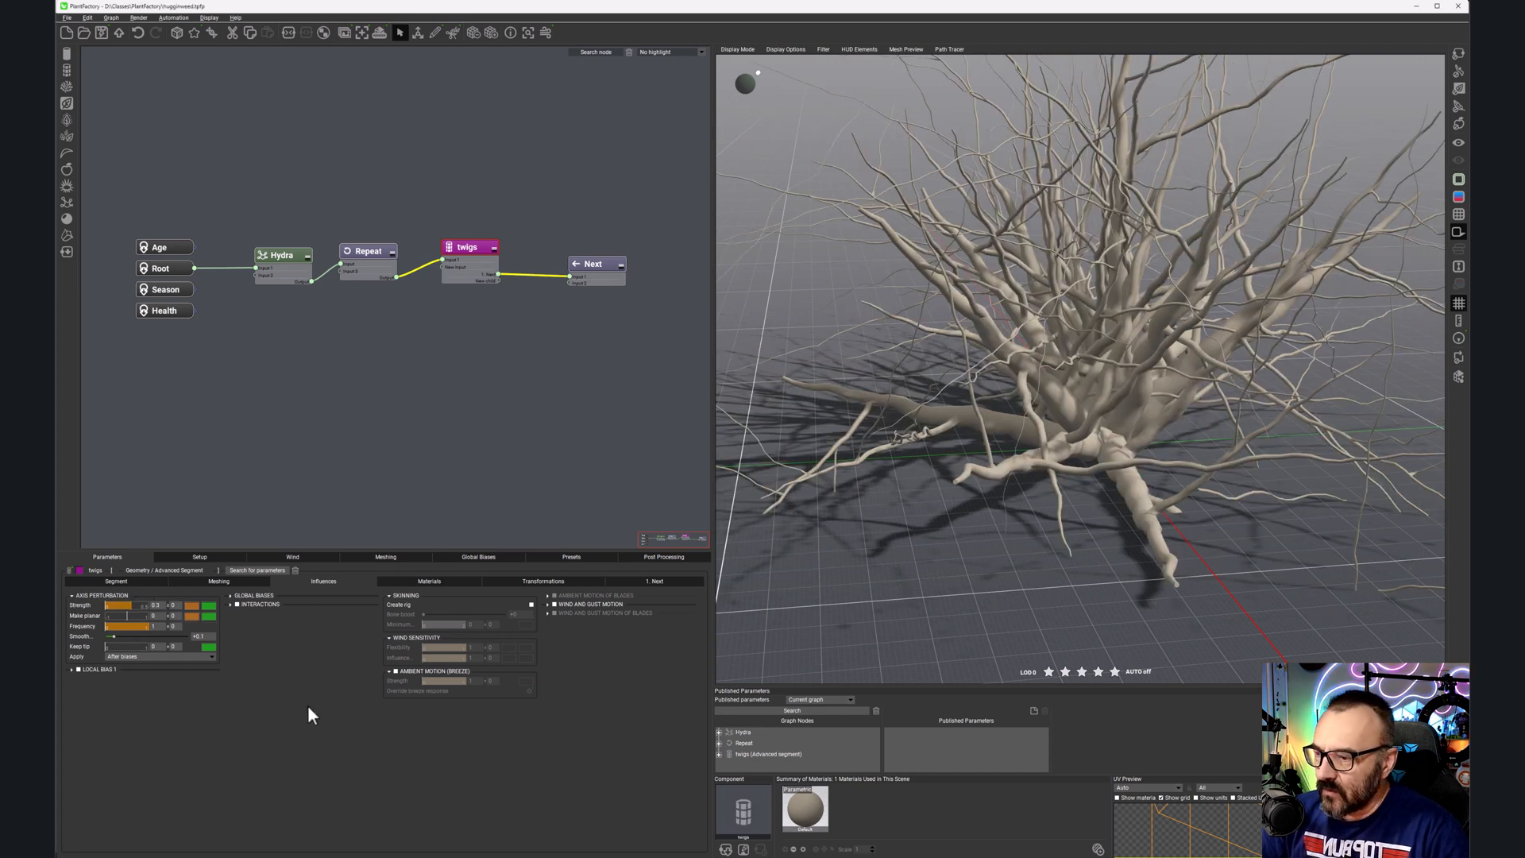
pyautogui.press('Return')
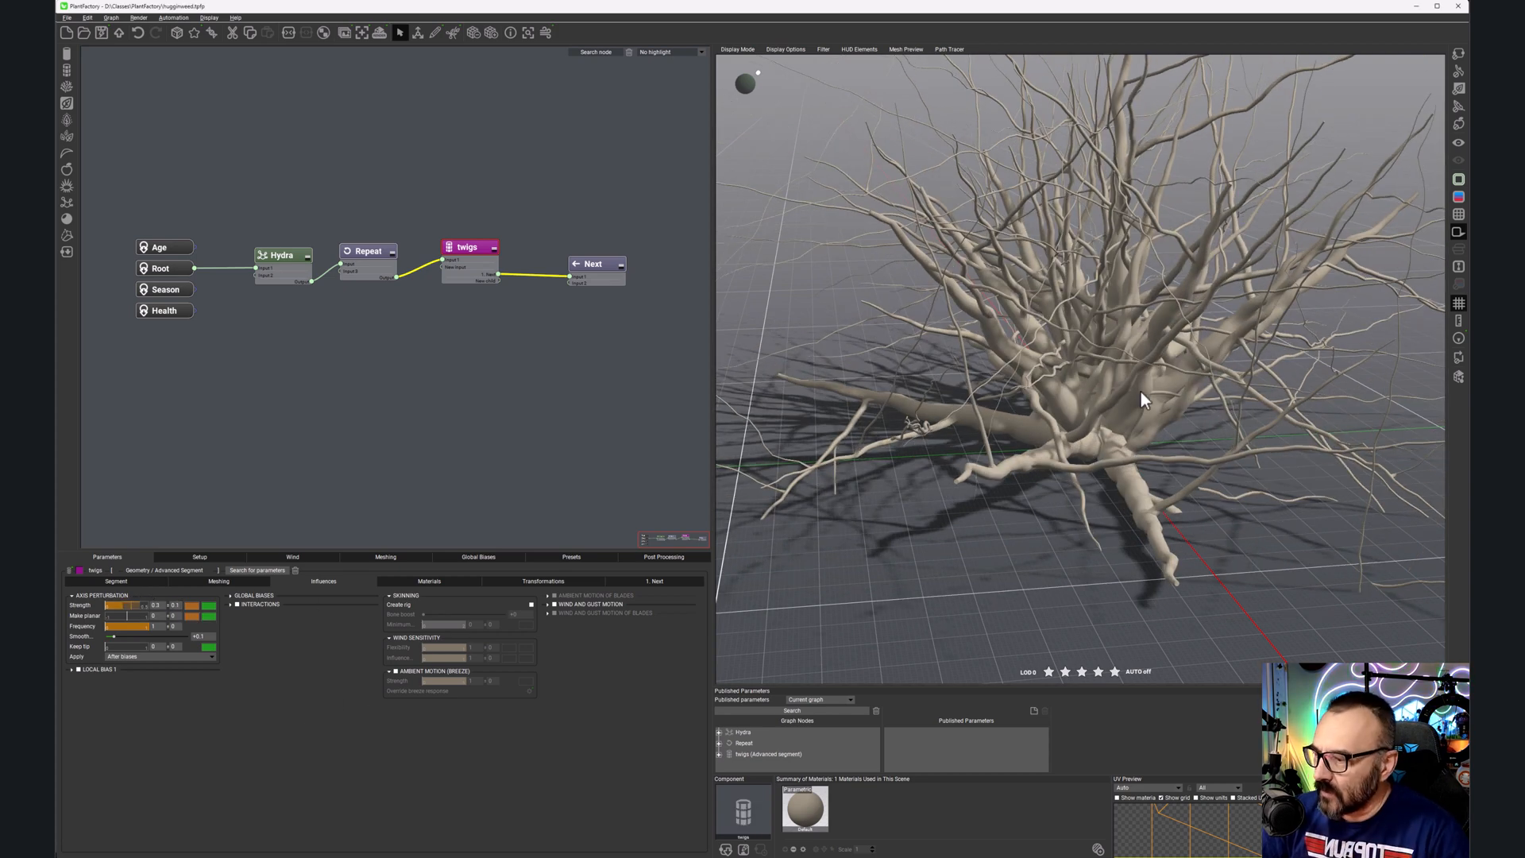
# Step: Set the twigs' axis perturbation frequency to 0.5 and raise its smoothing to about 0.23
pyautogui.moveTo(158, 627); pyautogui.dragTo(113, 622)
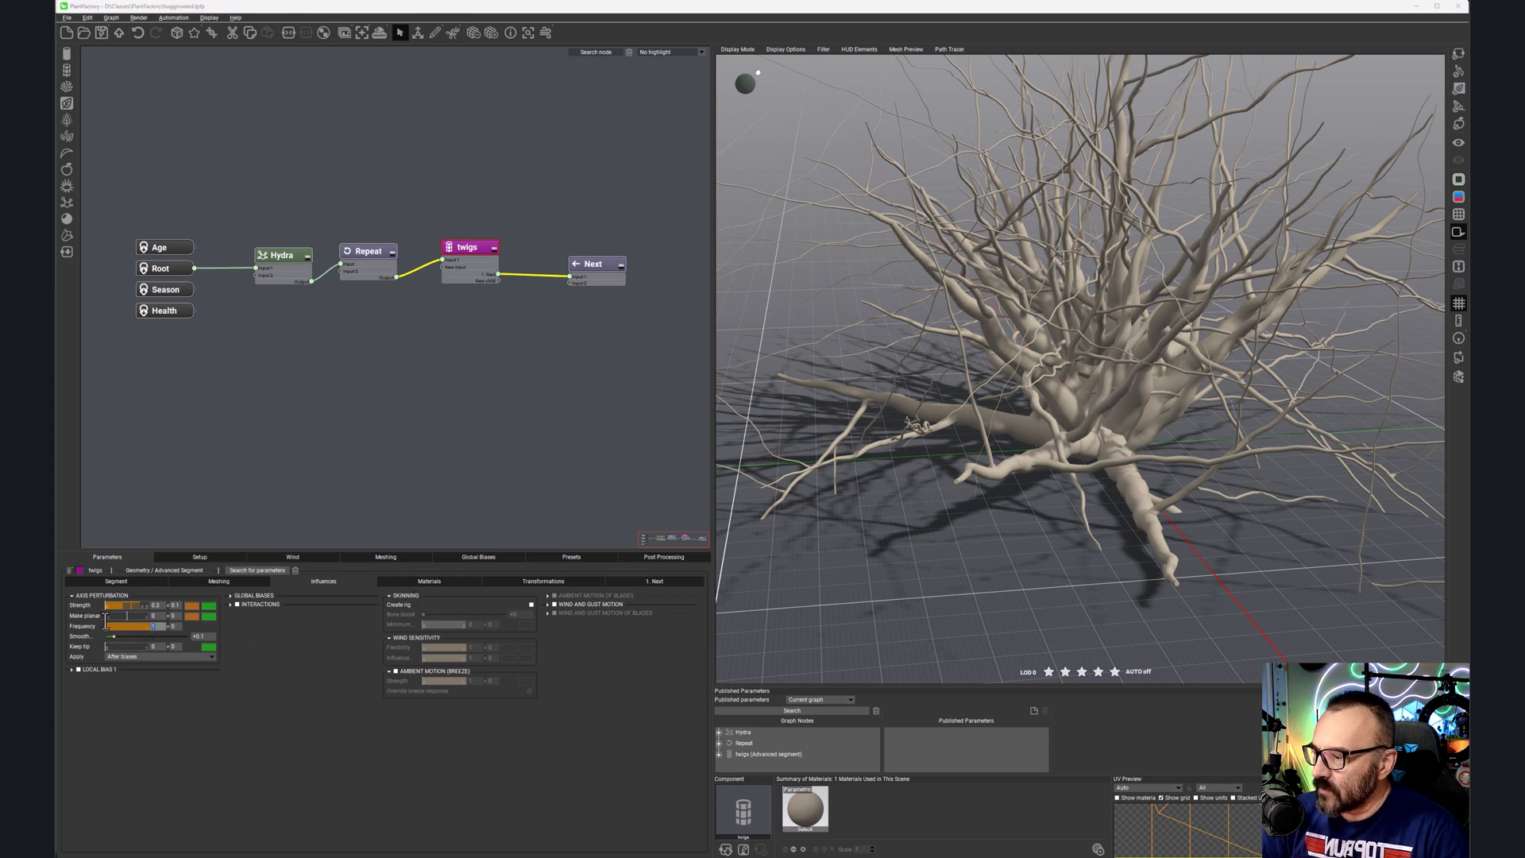
pyautogui.write('0.5')
pyautogui.press('Return')
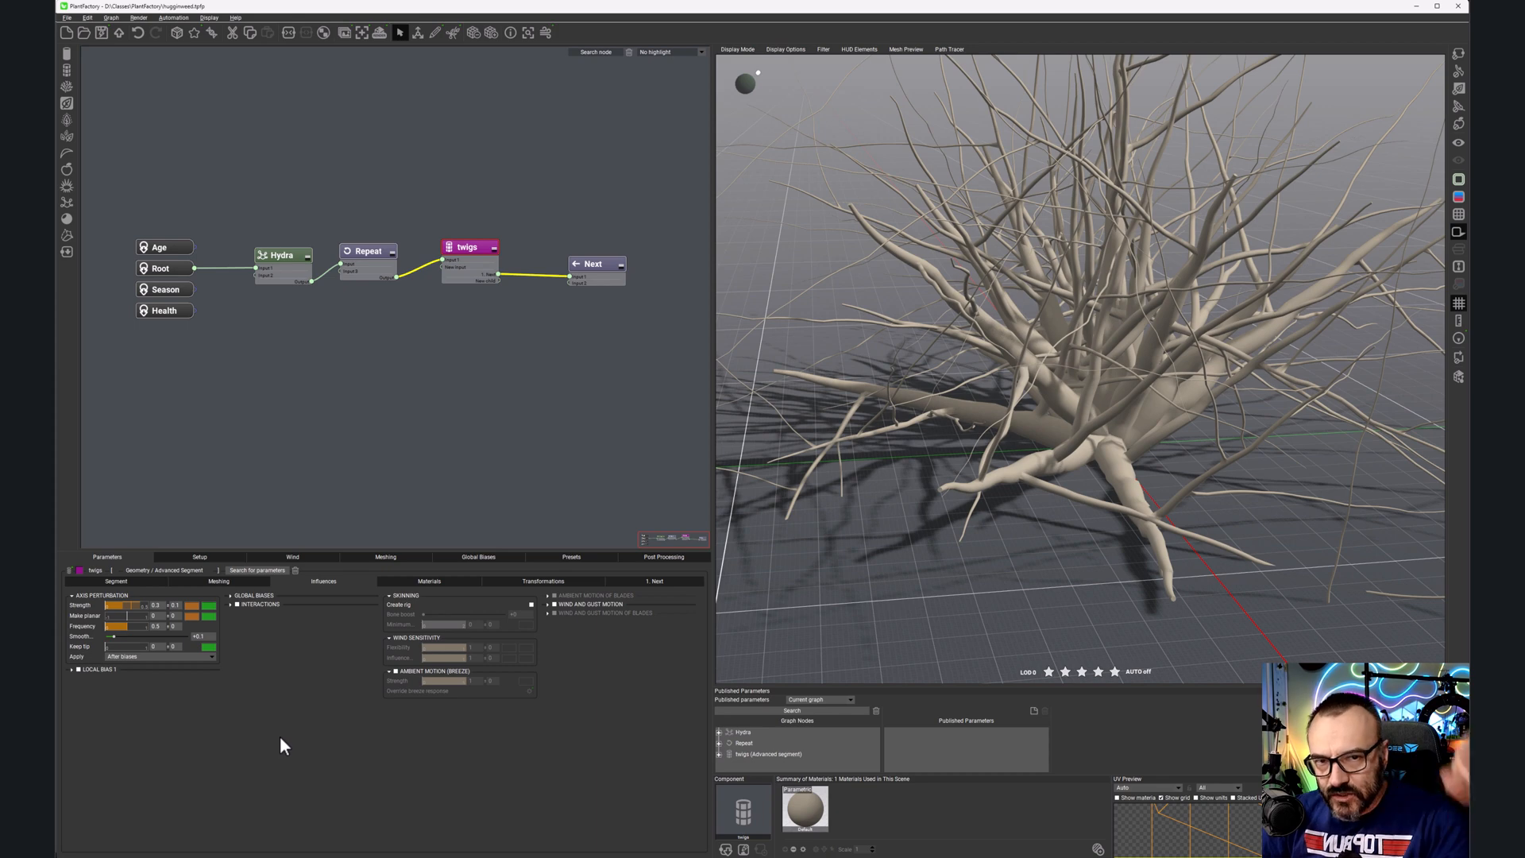
pyautogui.moveTo(126, 634); pyautogui.dragTo(124, 636)
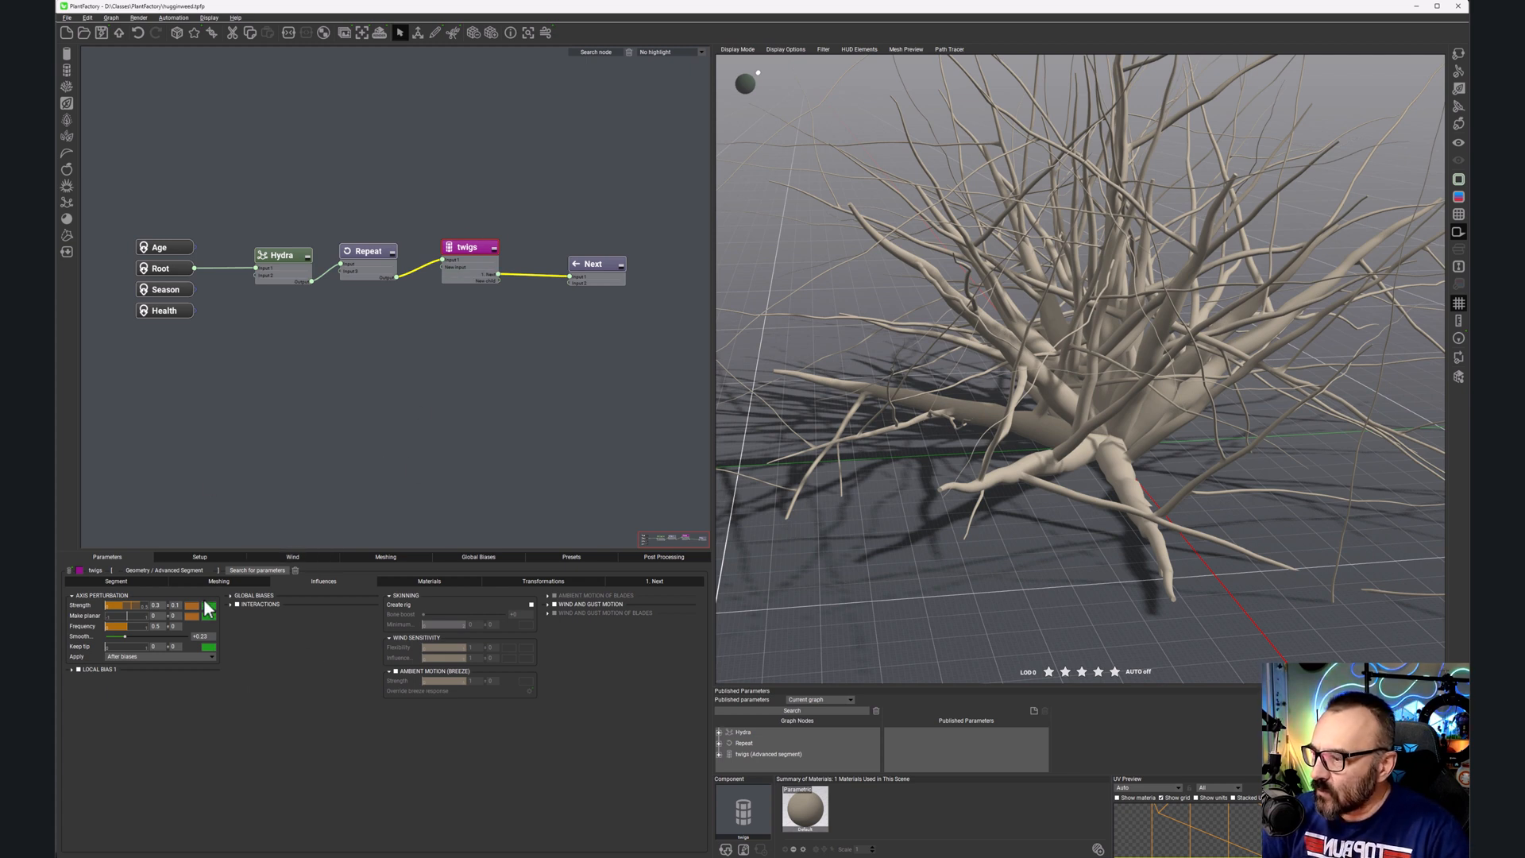
# Step: Set the inherit ratio of the twigs segment's radius to 80% and check the branch thickness
pyautogui.click(132, 582)
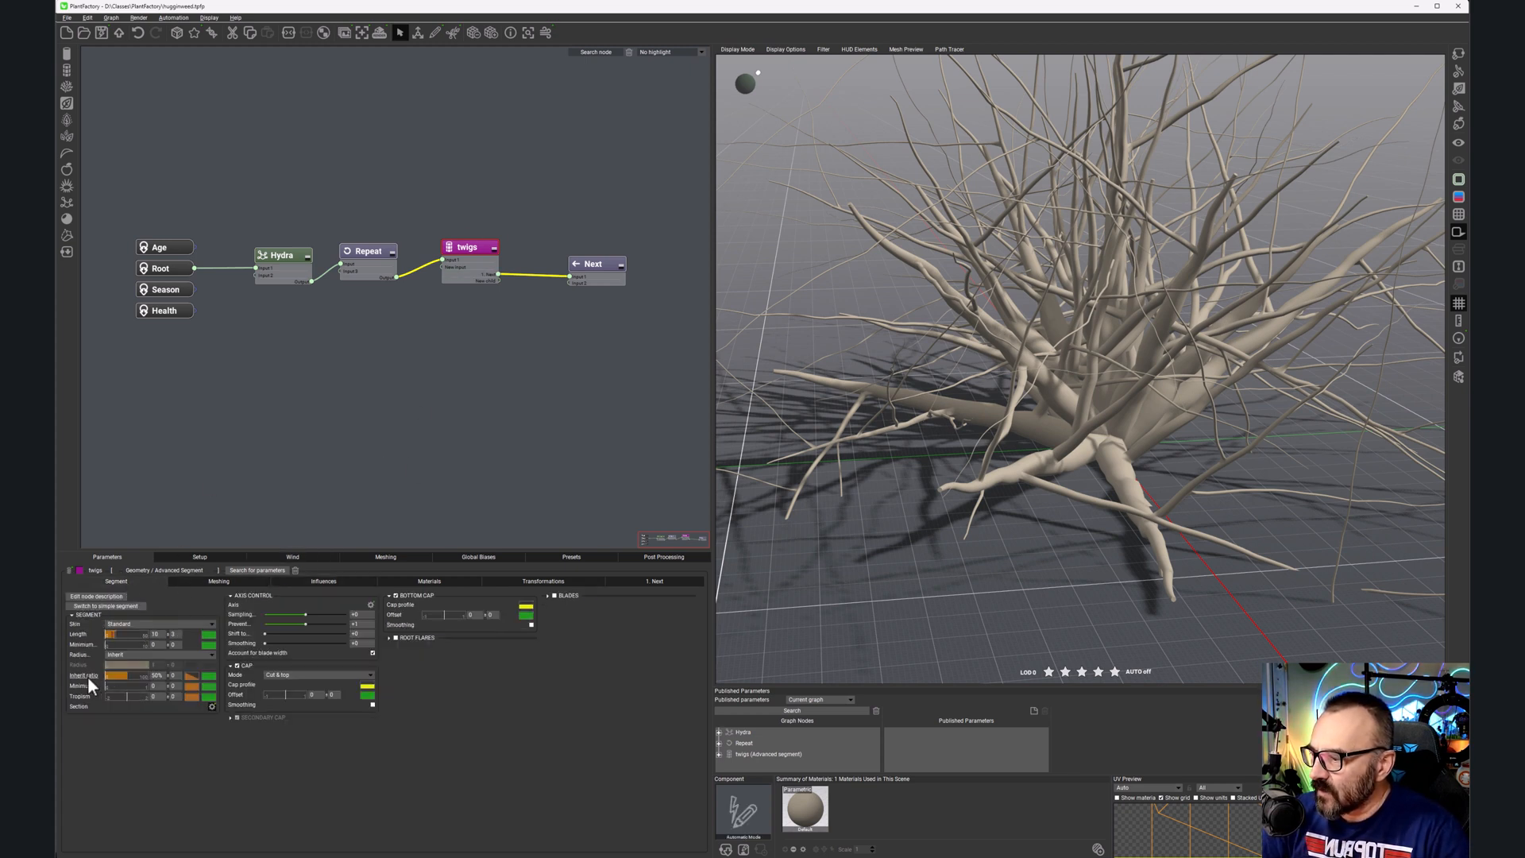
pyautogui.click(161, 675)
pyautogui.write('80')
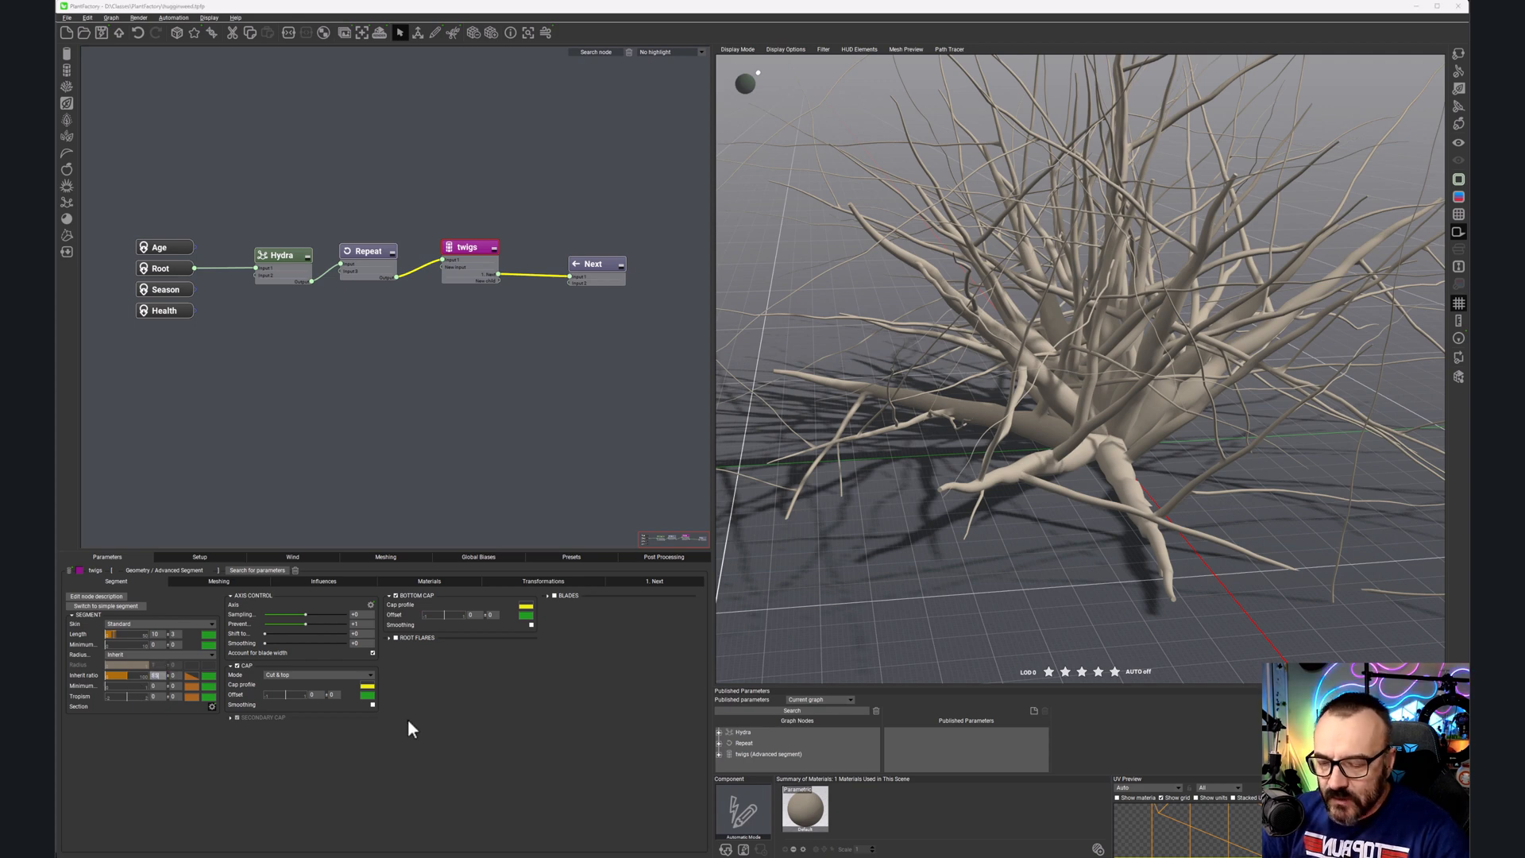
pyautogui.press('Return')
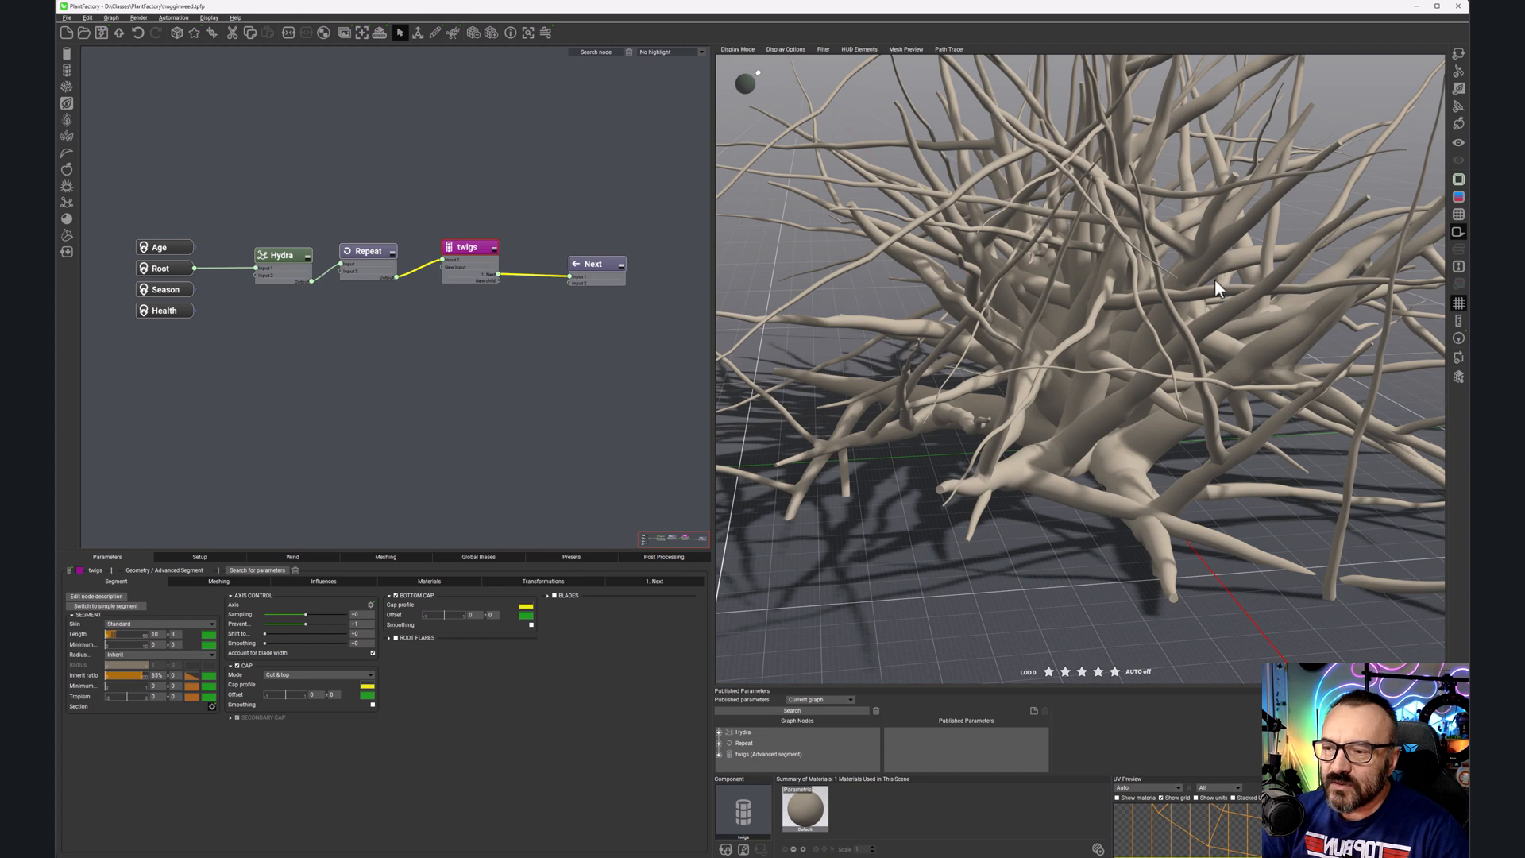
pyautogui.scroll(-3, 1194, 307)
pyautogui.scroll(5, 1194, 307)
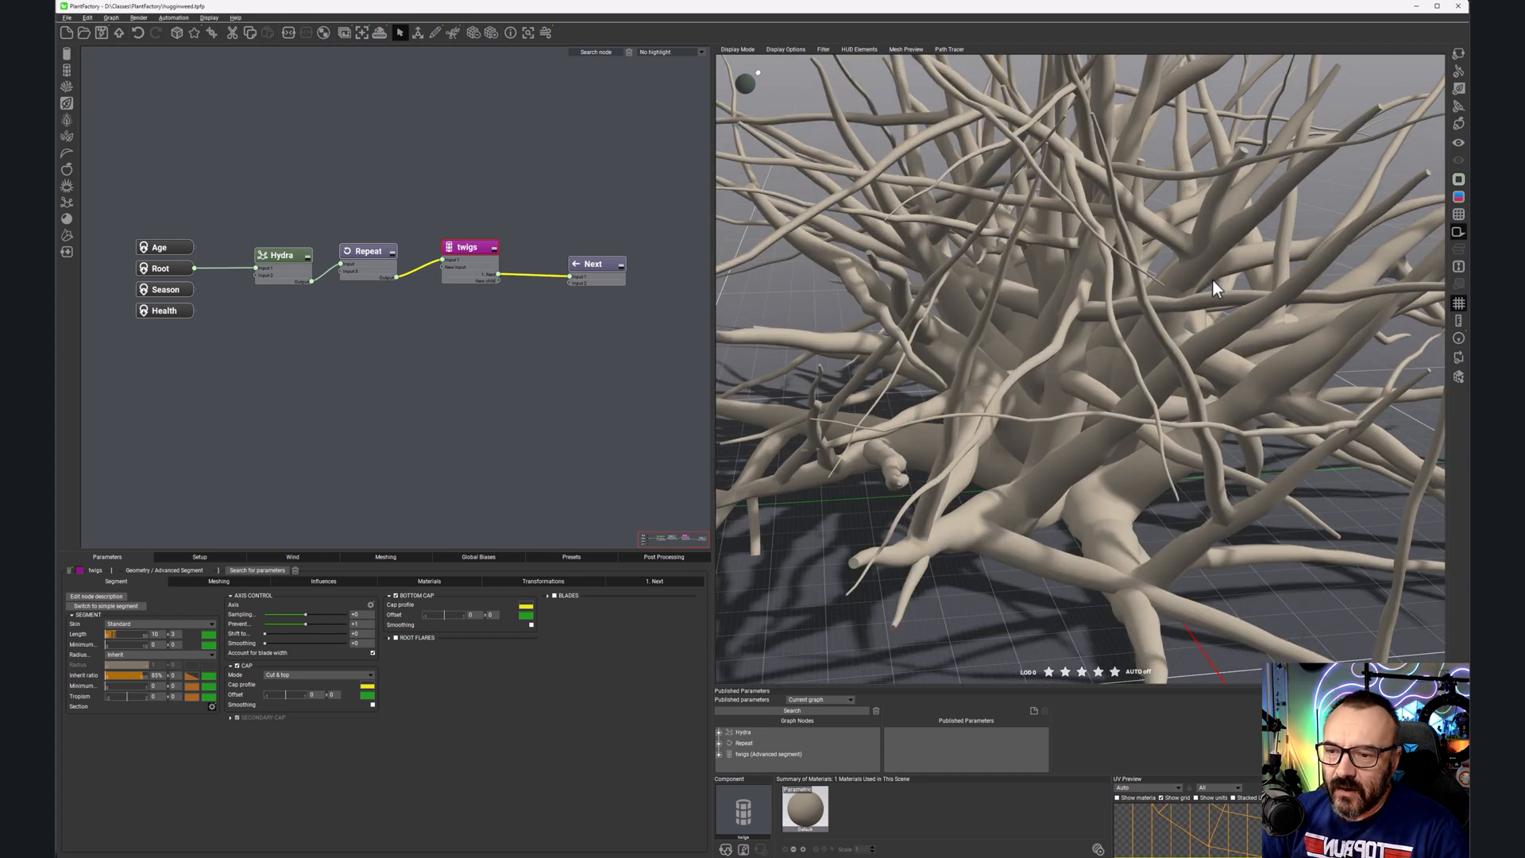
pyautogui.scroll(-3, 1212, 284)
pyautogui.scroll(2, 1212, 281)
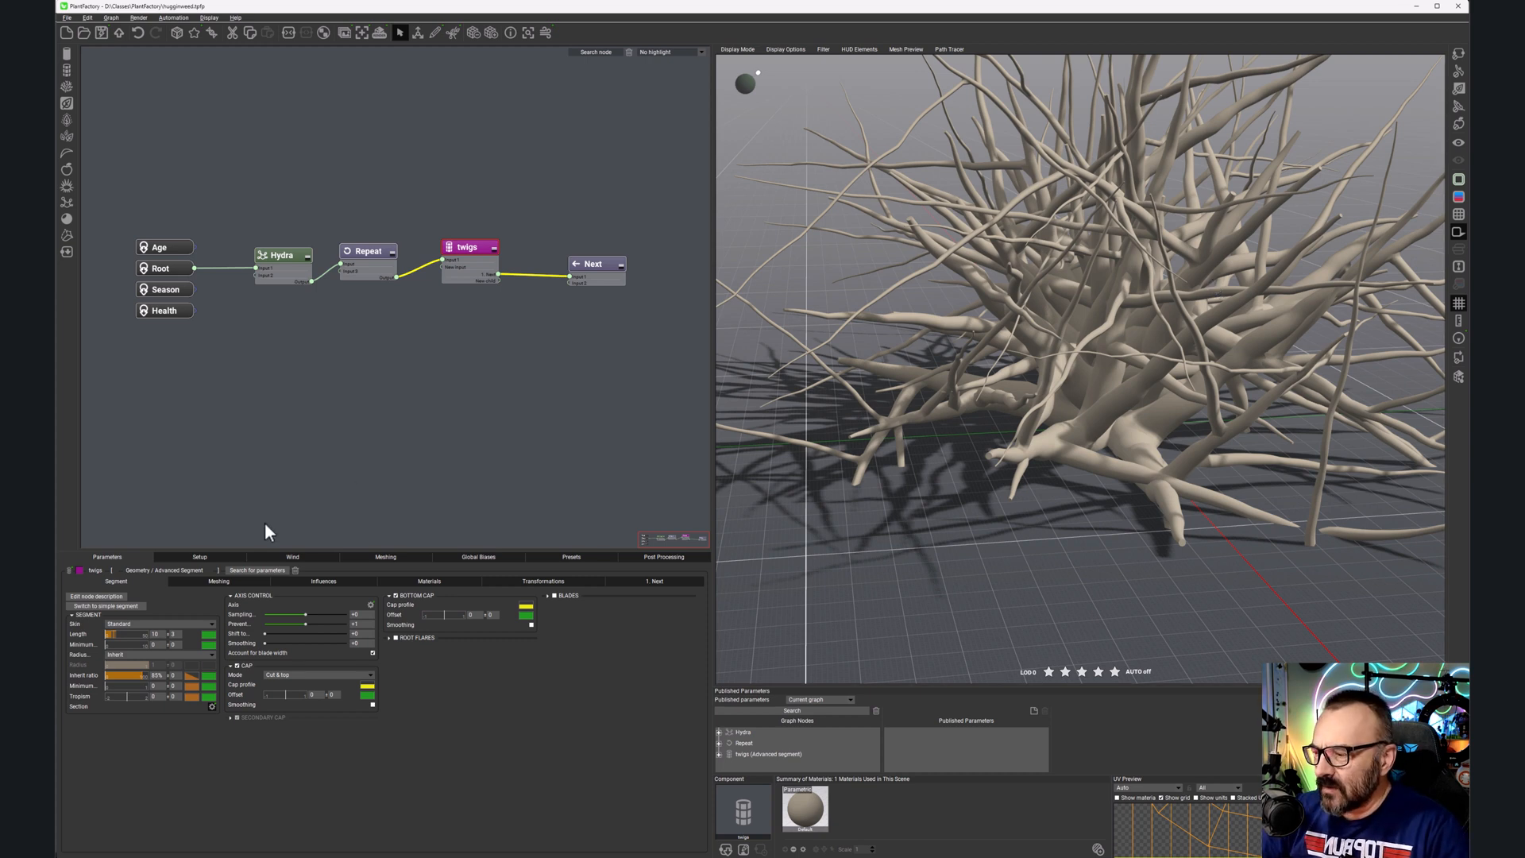
# Step: Set the inherit ratio of the twigs segment's radius to 60%
pyautogui.click(162, 675)
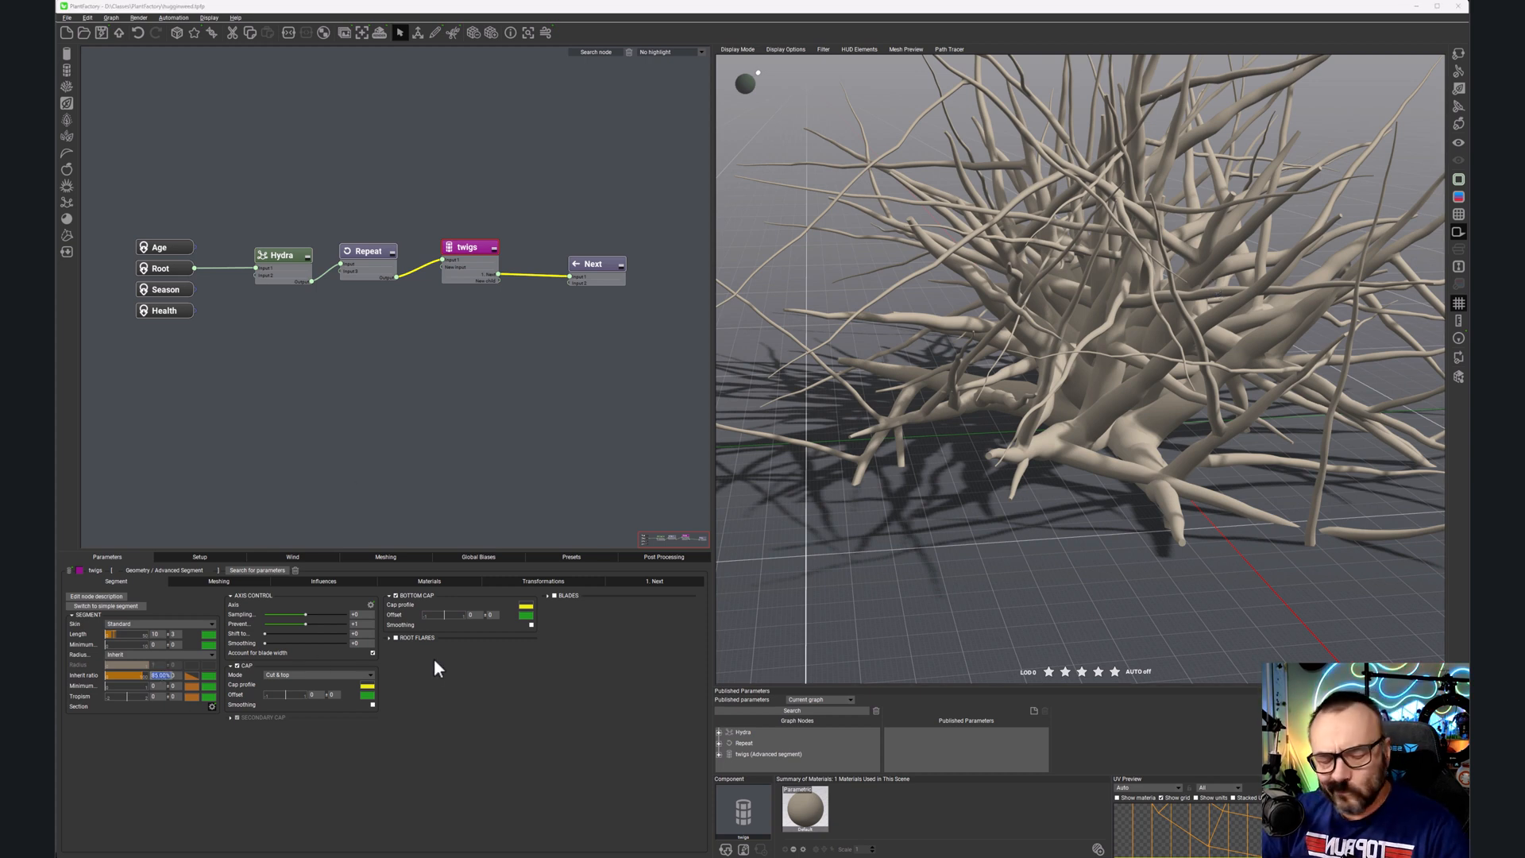
pyautogui.write('60')
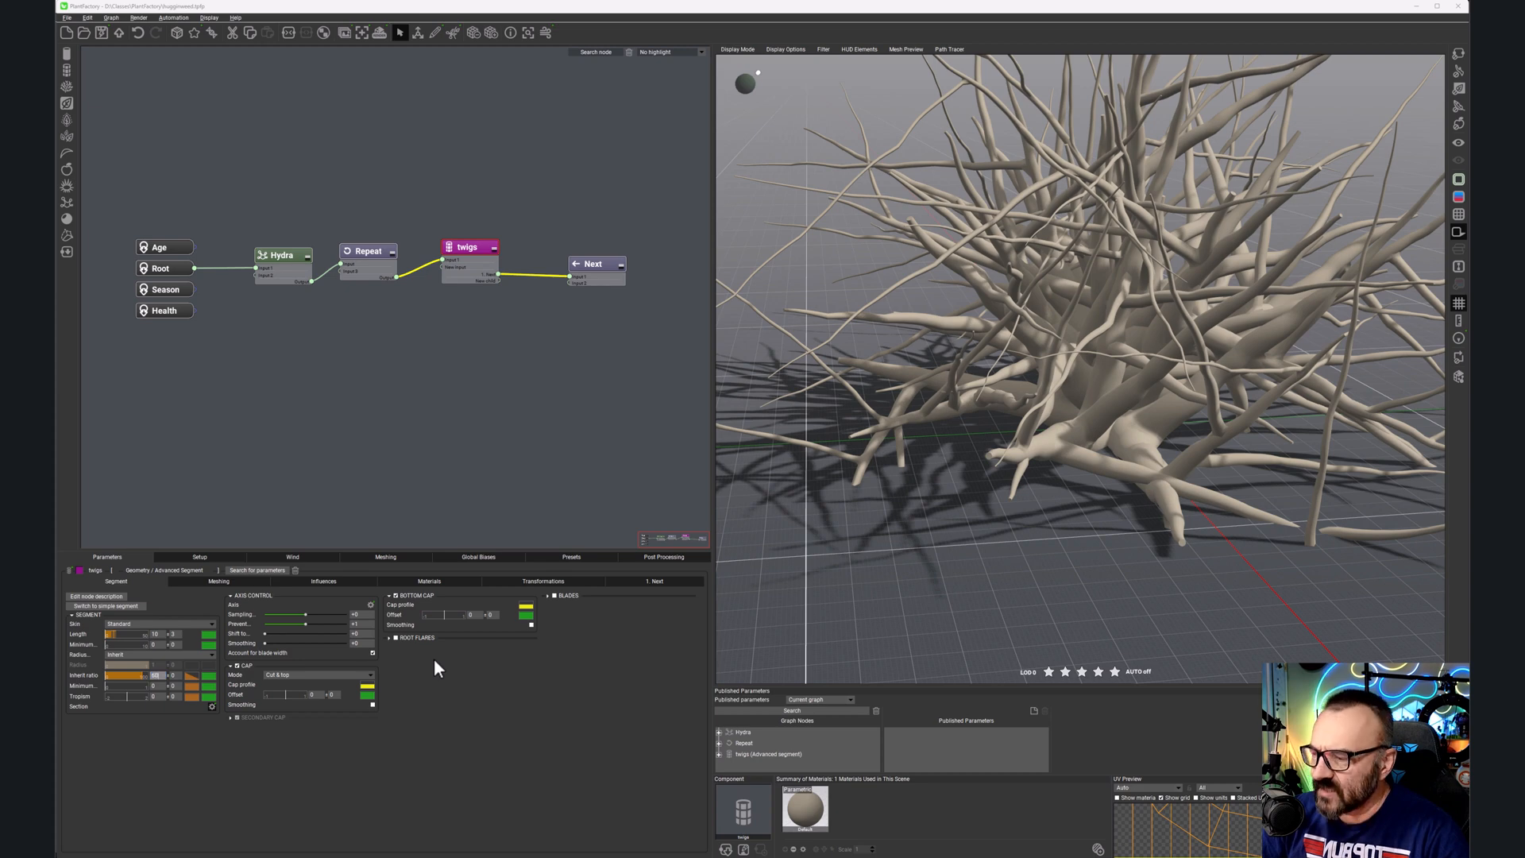
pyautogui.press('Return')
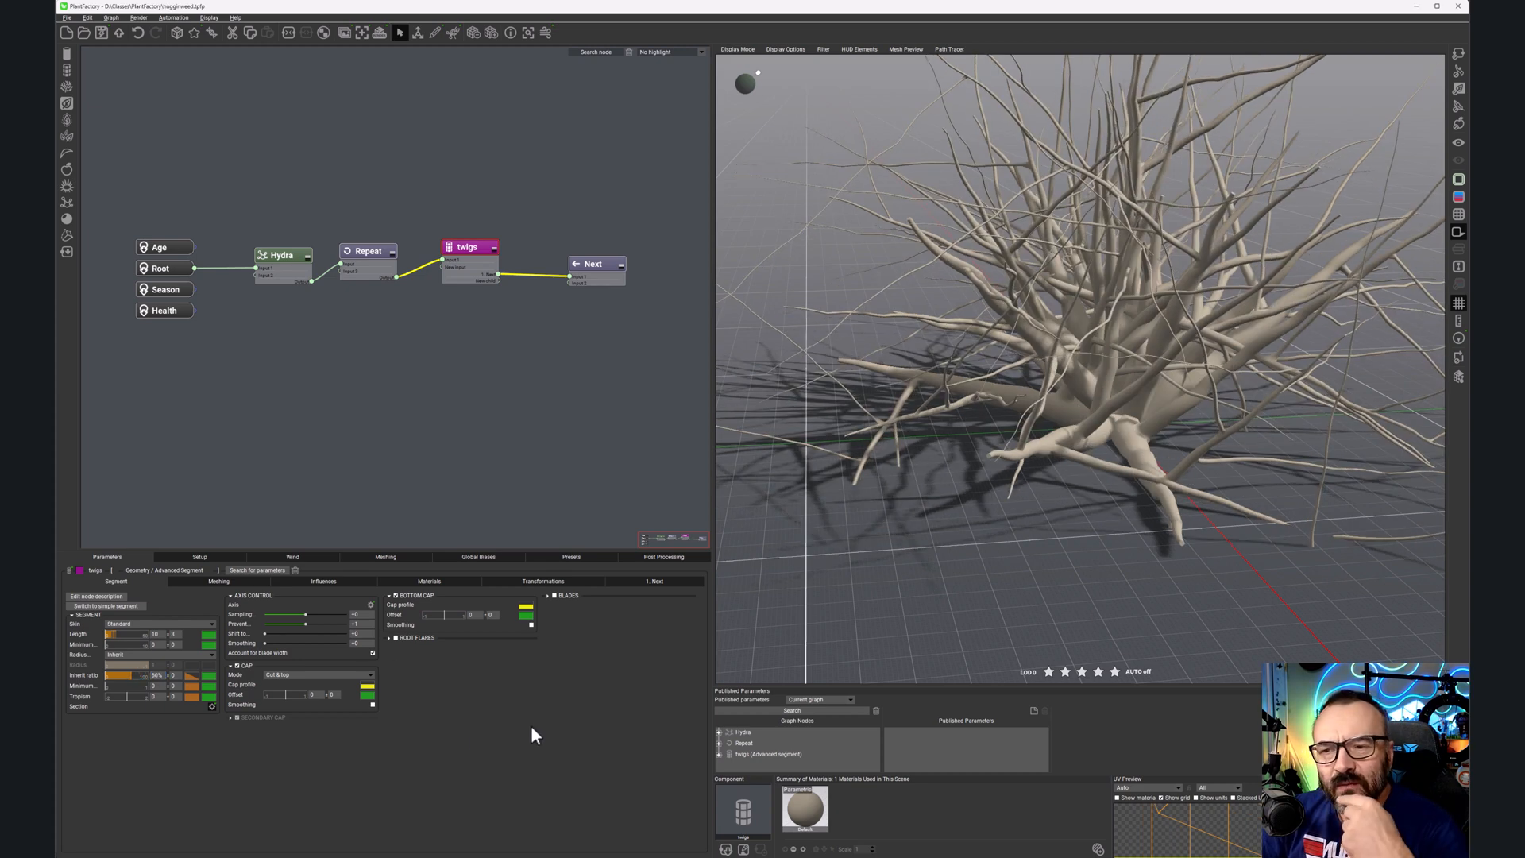
# Step: Move the Next node up, add a Last loop node below it and connect the twigs node to it
pyautogui.moveTo(577, 359); pyautogui.dragTo(511, 405, button='middle')
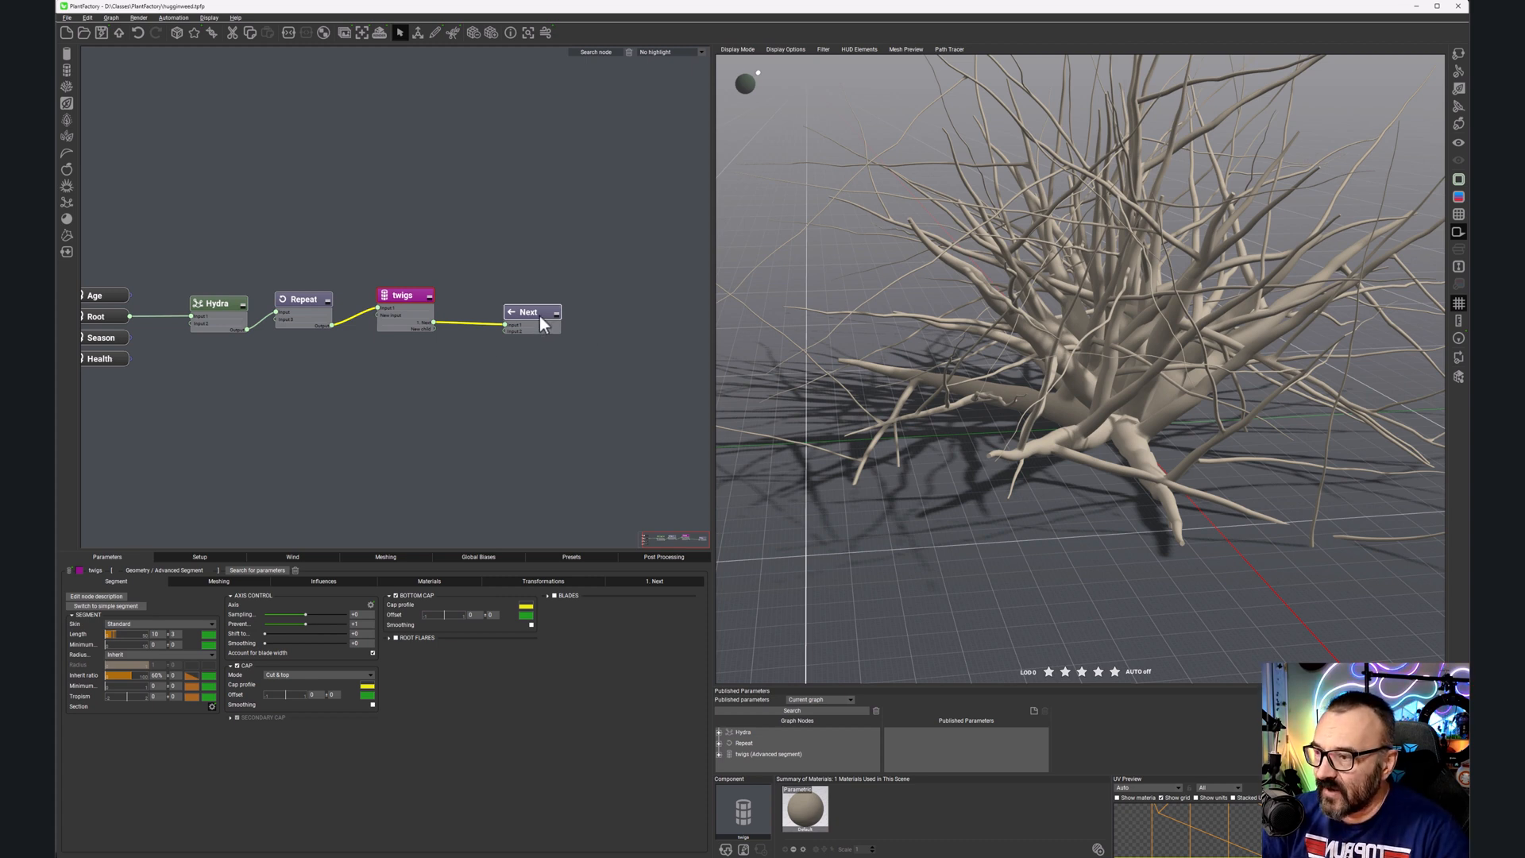
pyautogui.moveTo(540, 316); pyautogui.dragTo(536, 260)
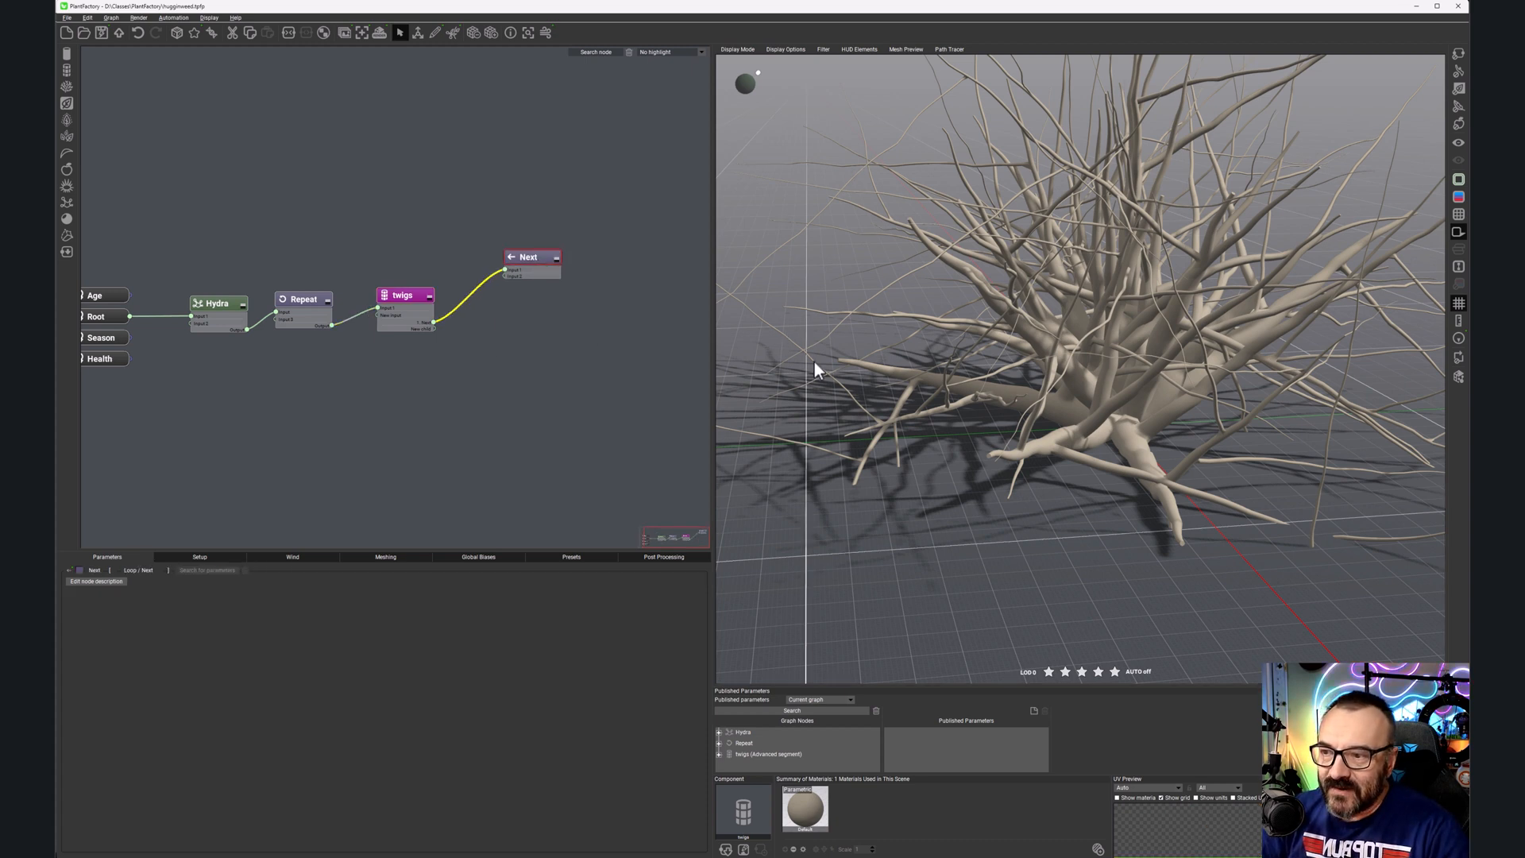
pyautogui.rightClick(527, 325)
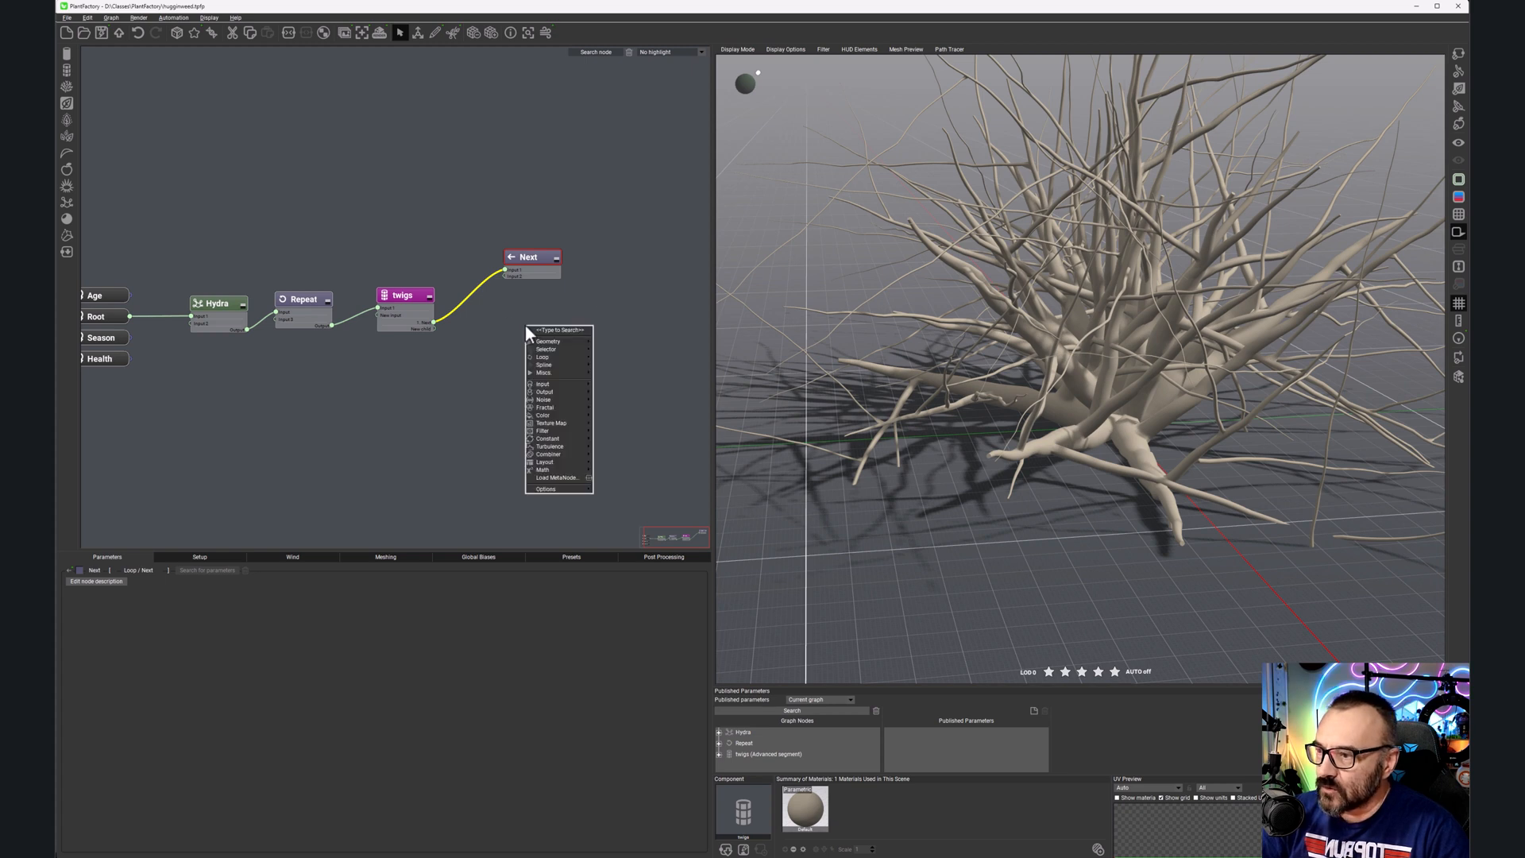
pyautogui.moveTo(589, 363)
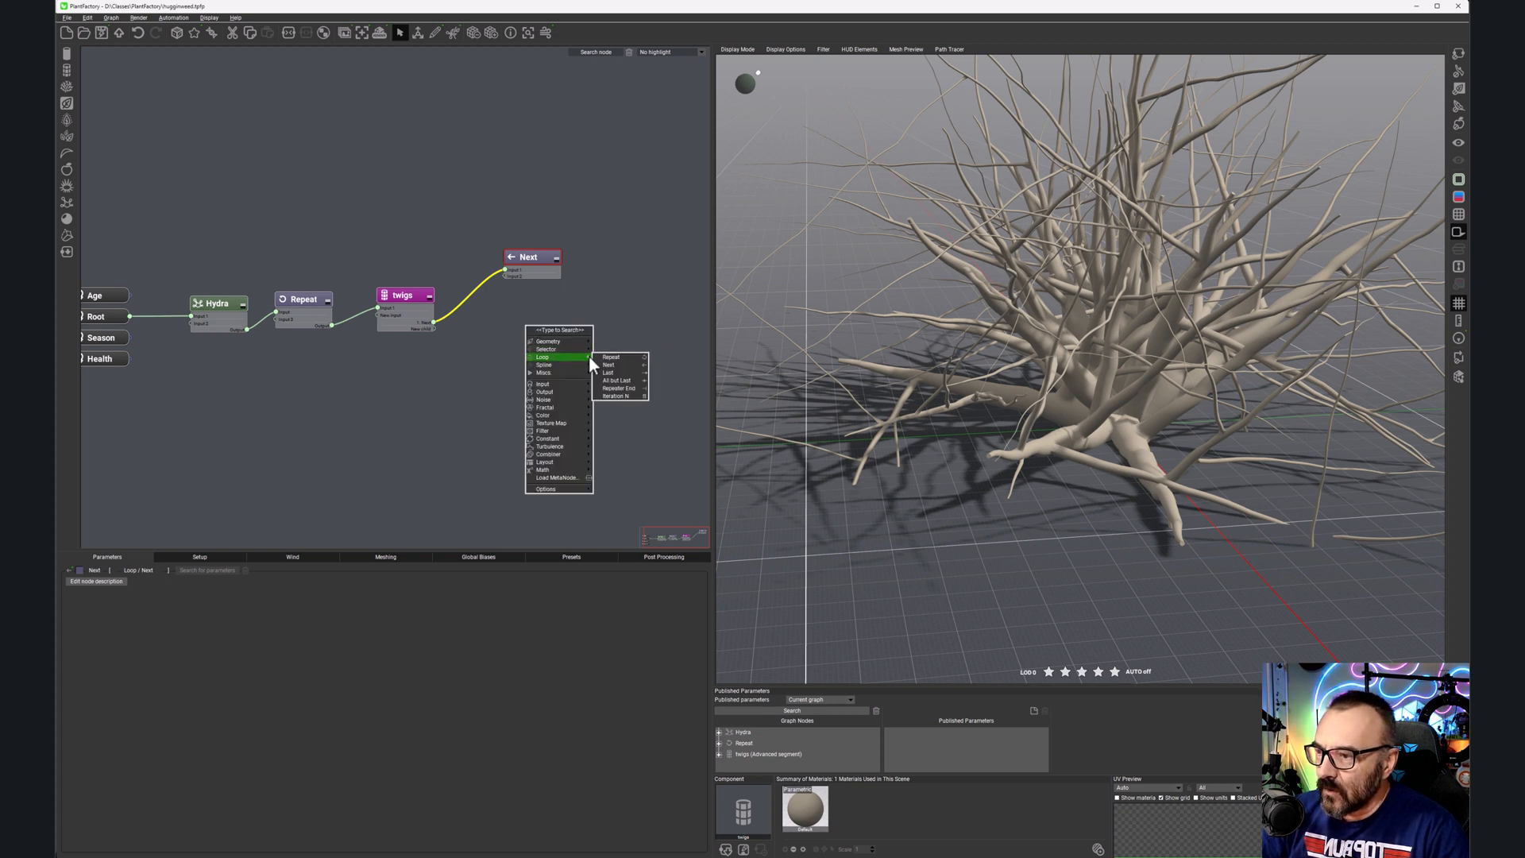
pyautogui.click(633, 371)
pyautogui.moveTo(436, 329); pyautogui.dragTo(528, 309)
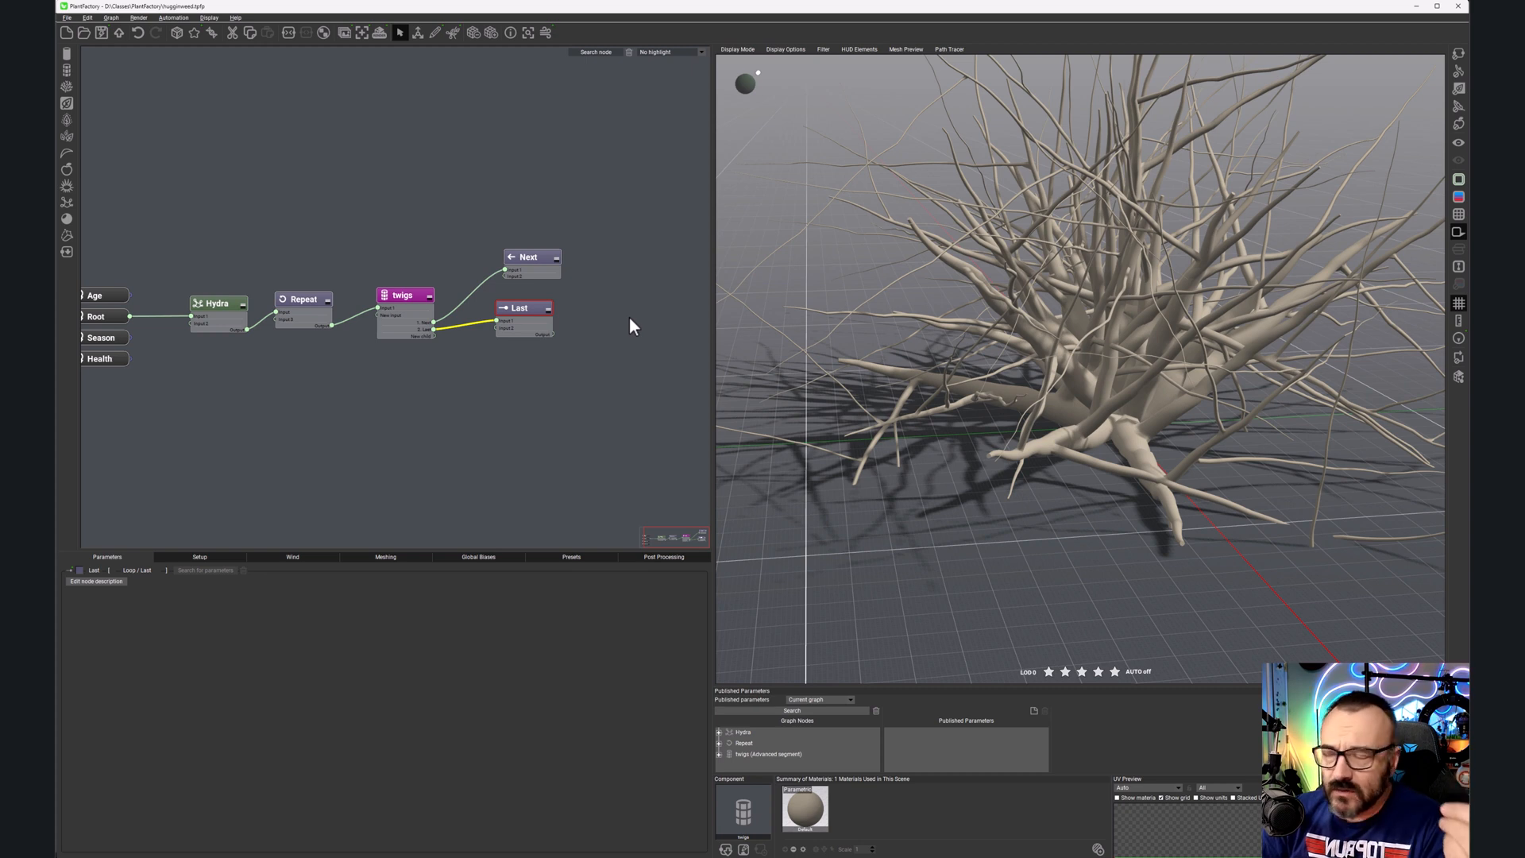
# Step: Add a Ball node connected to the Last node's output and set the ball's radius to 0.1
pyautogui.click(67, 217)
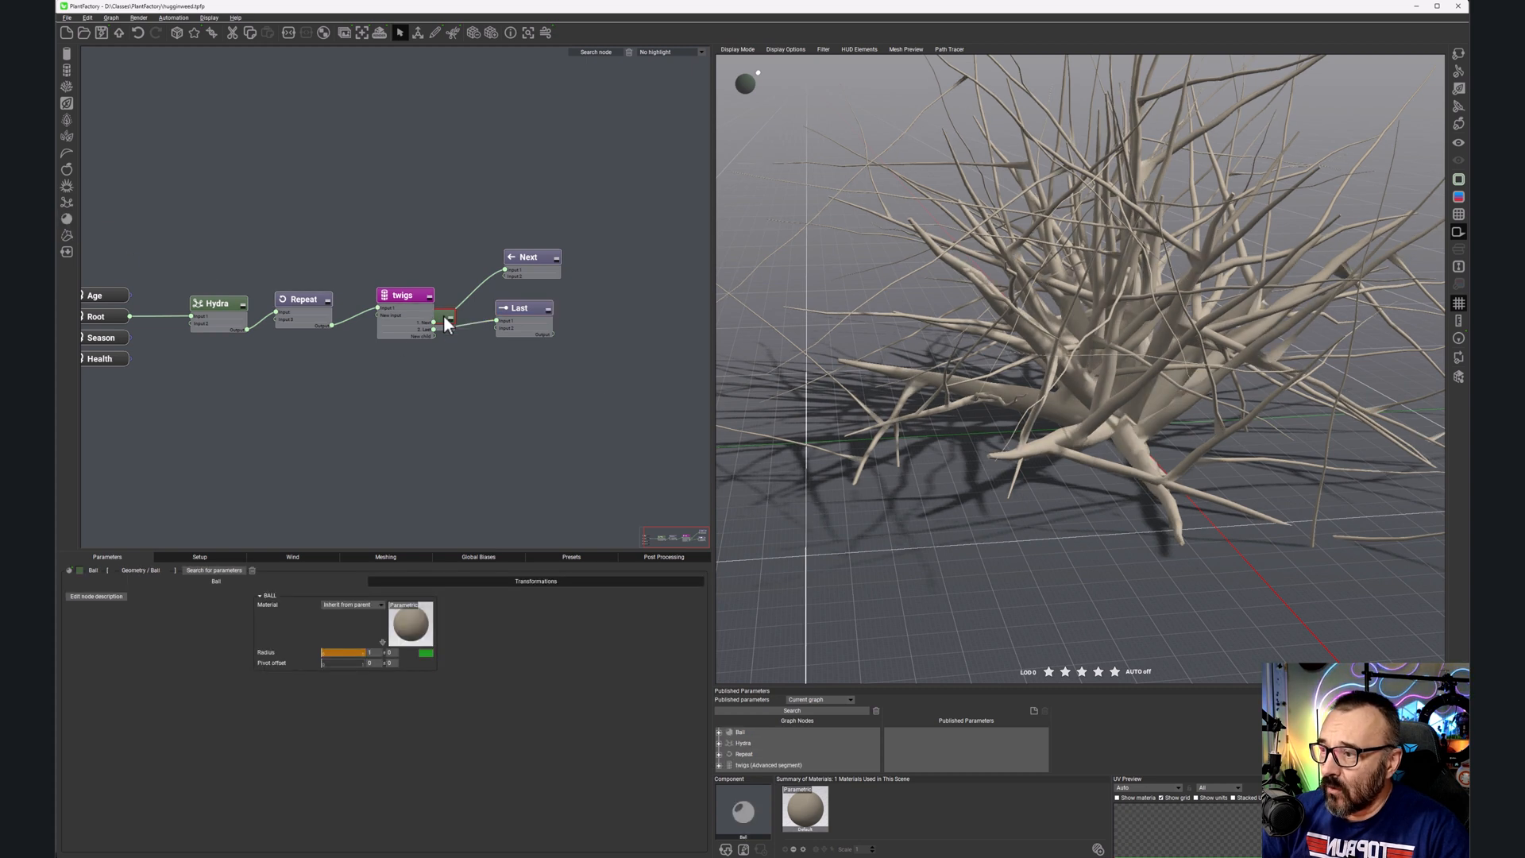
pyautogui.moveTo(552, 335); pyautogui.dragTo(602, 328)
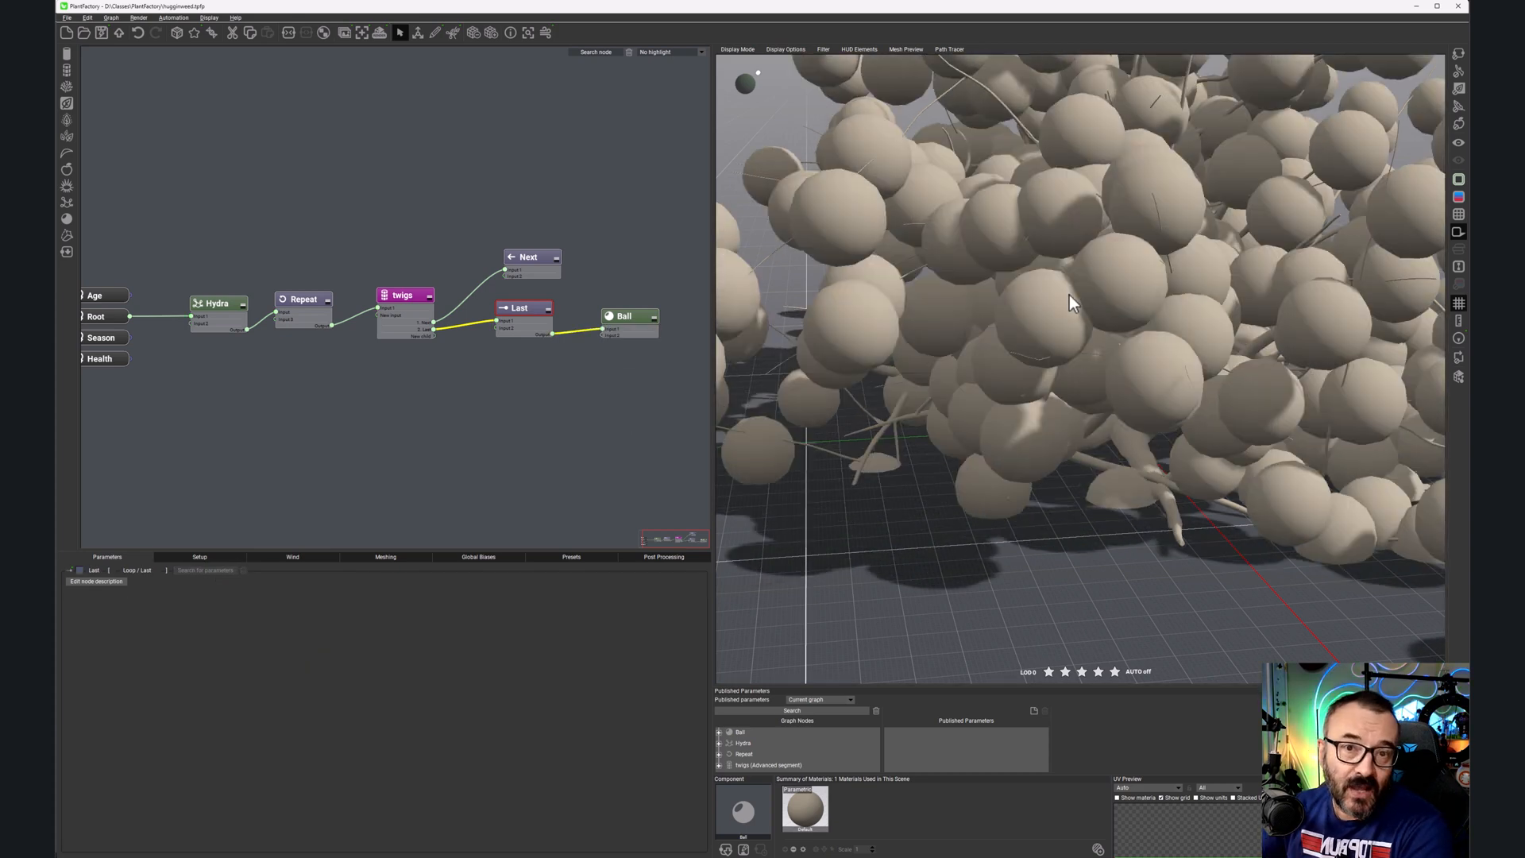
pyautogui.click(639, 318)
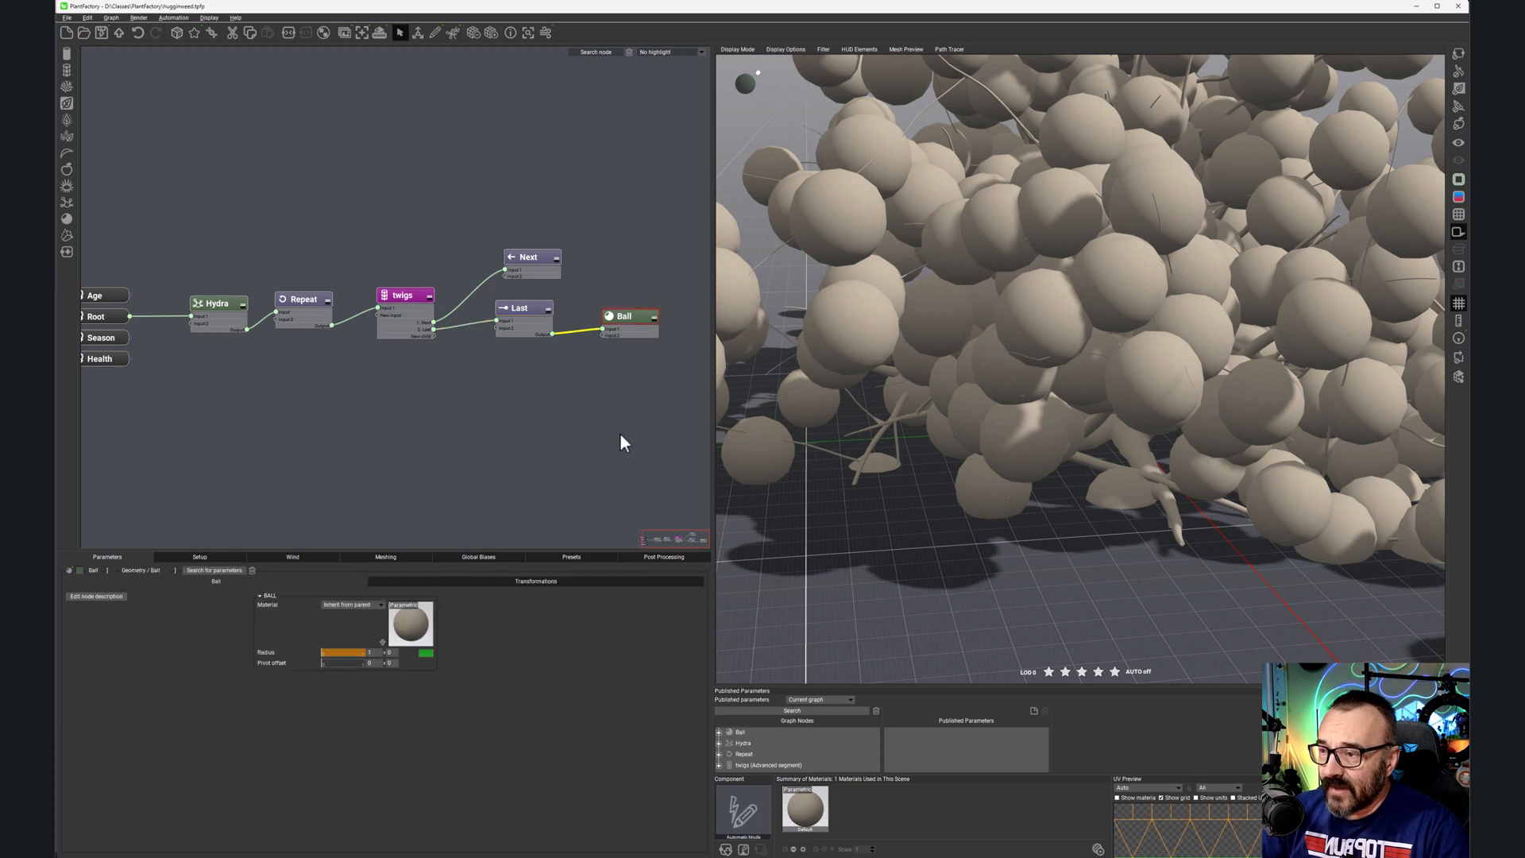
pyautogui.doubleClick(371, 651)
pyautogui.write('0.')
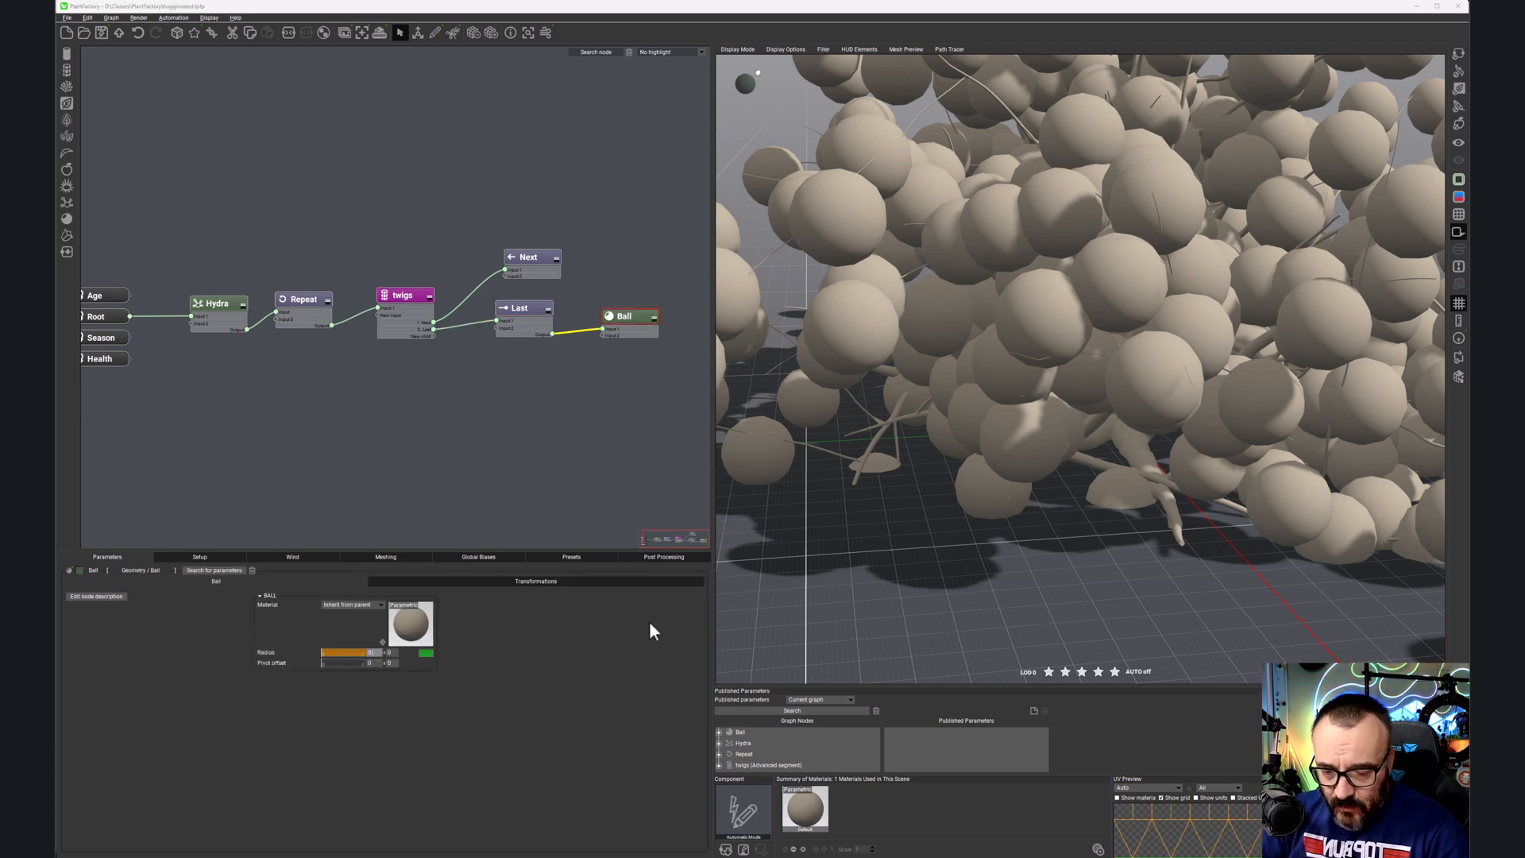
pyautogui.write('1')
pyautogui.press('Return')
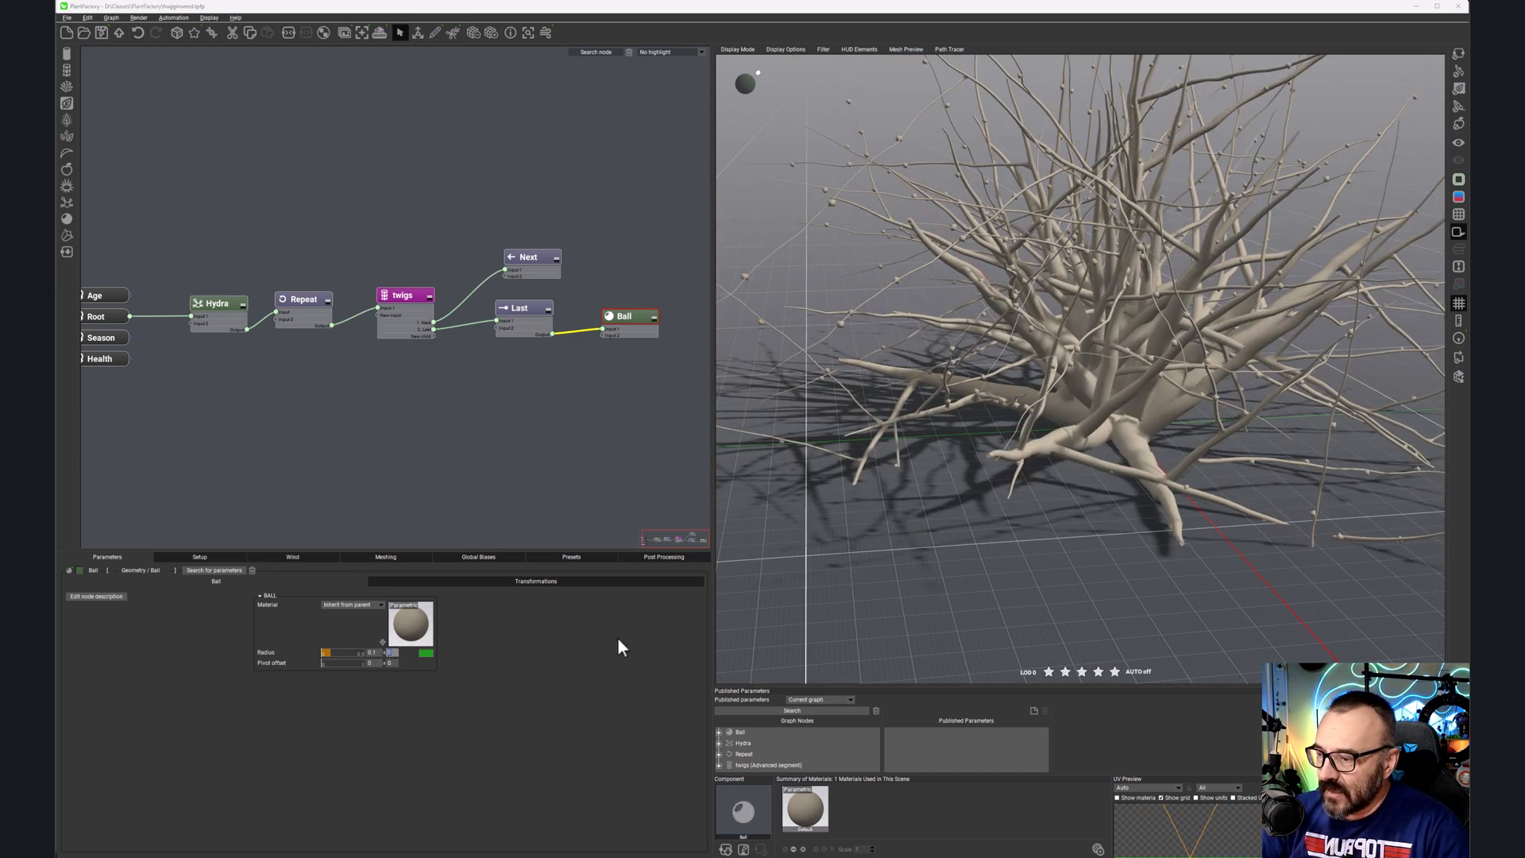
# Step: Give the ball's radius a variation of 0.1 and set its base value to 0.15
pyautogui.write('0.1')
pyautogui.press('Return')
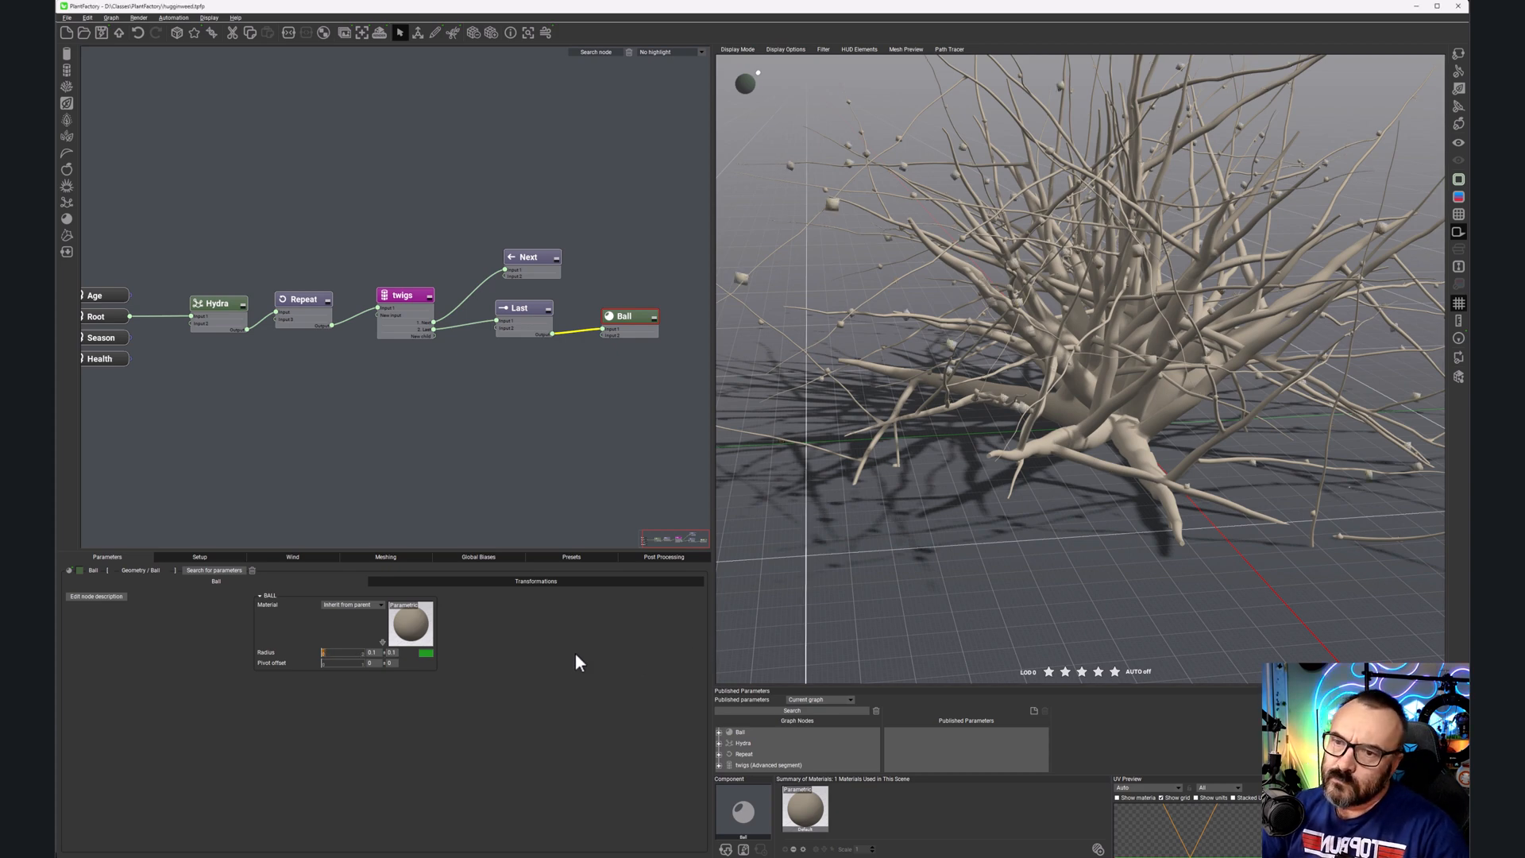
pyautogui.doubleClick(371, 652)
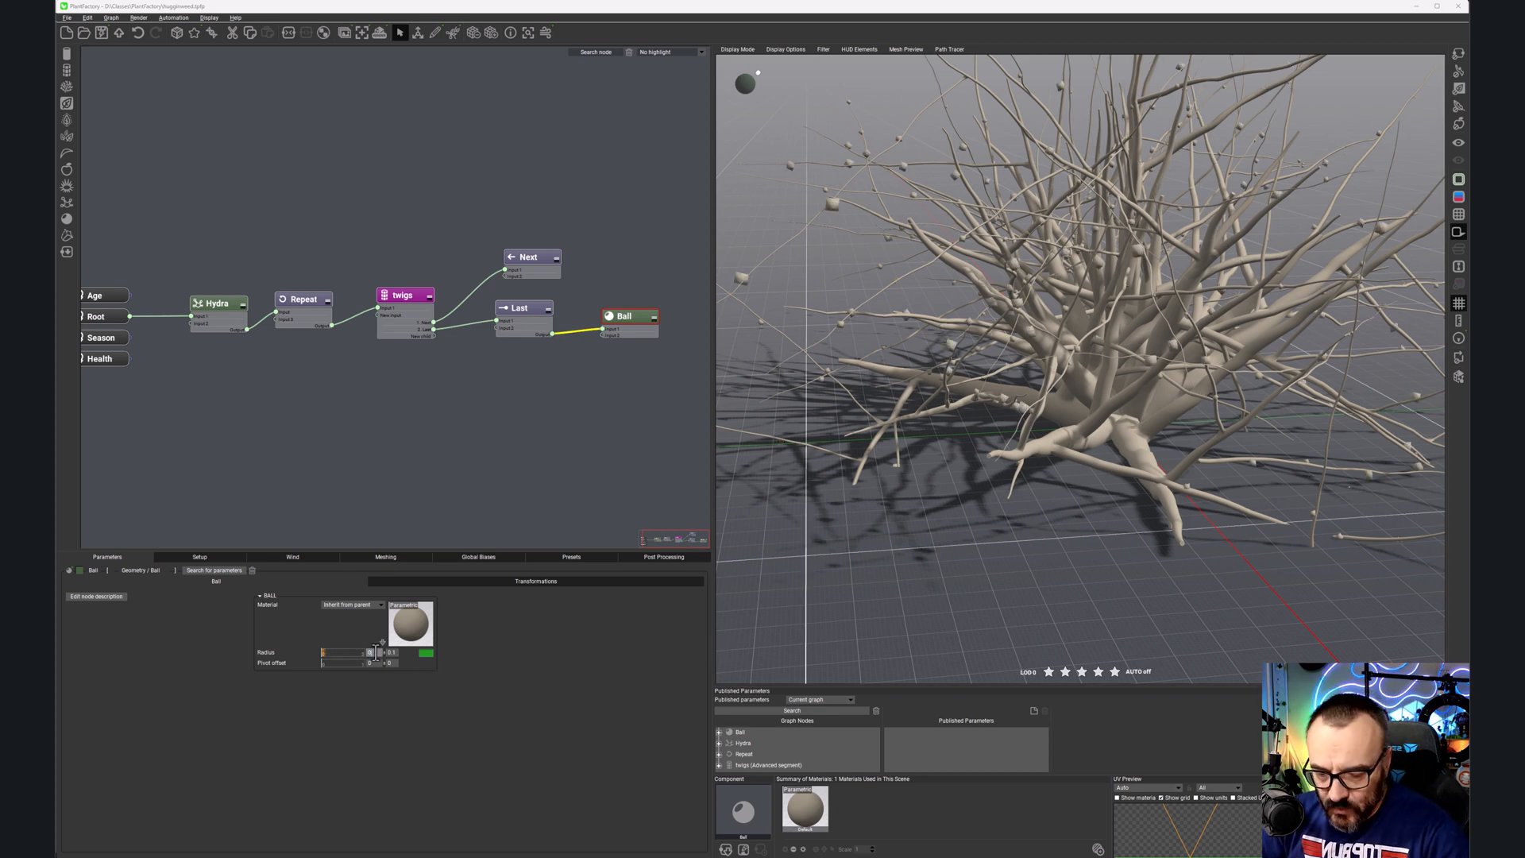
pyautogui.write('0.15')
pyautogui.press('Return')
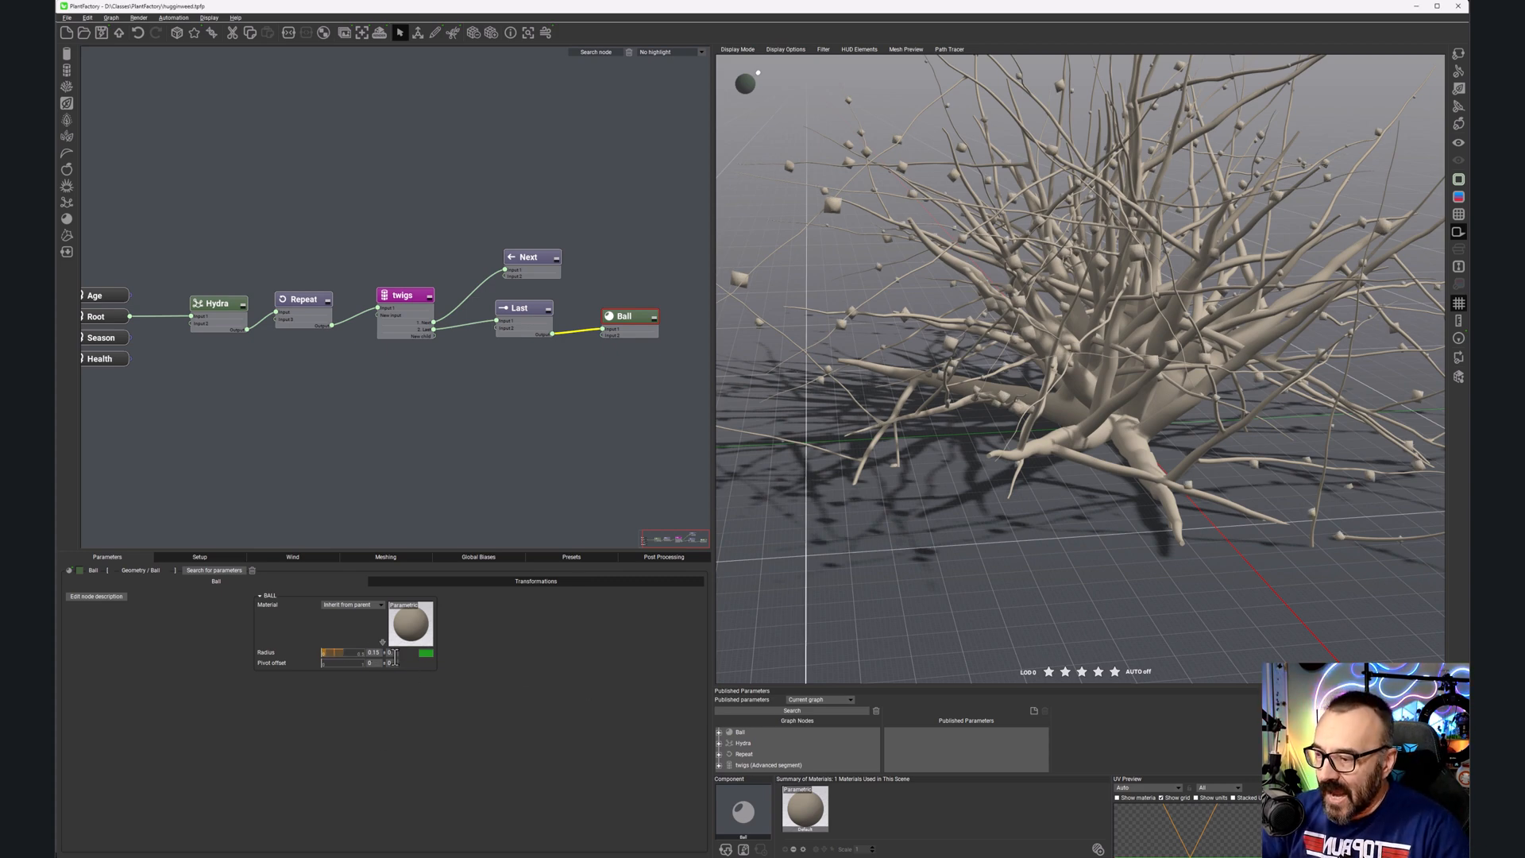
# Step: Make the ball's radius taper along its parent with a linear curve falling to about 0.32 at the end
pyautogui.click(428, 652)
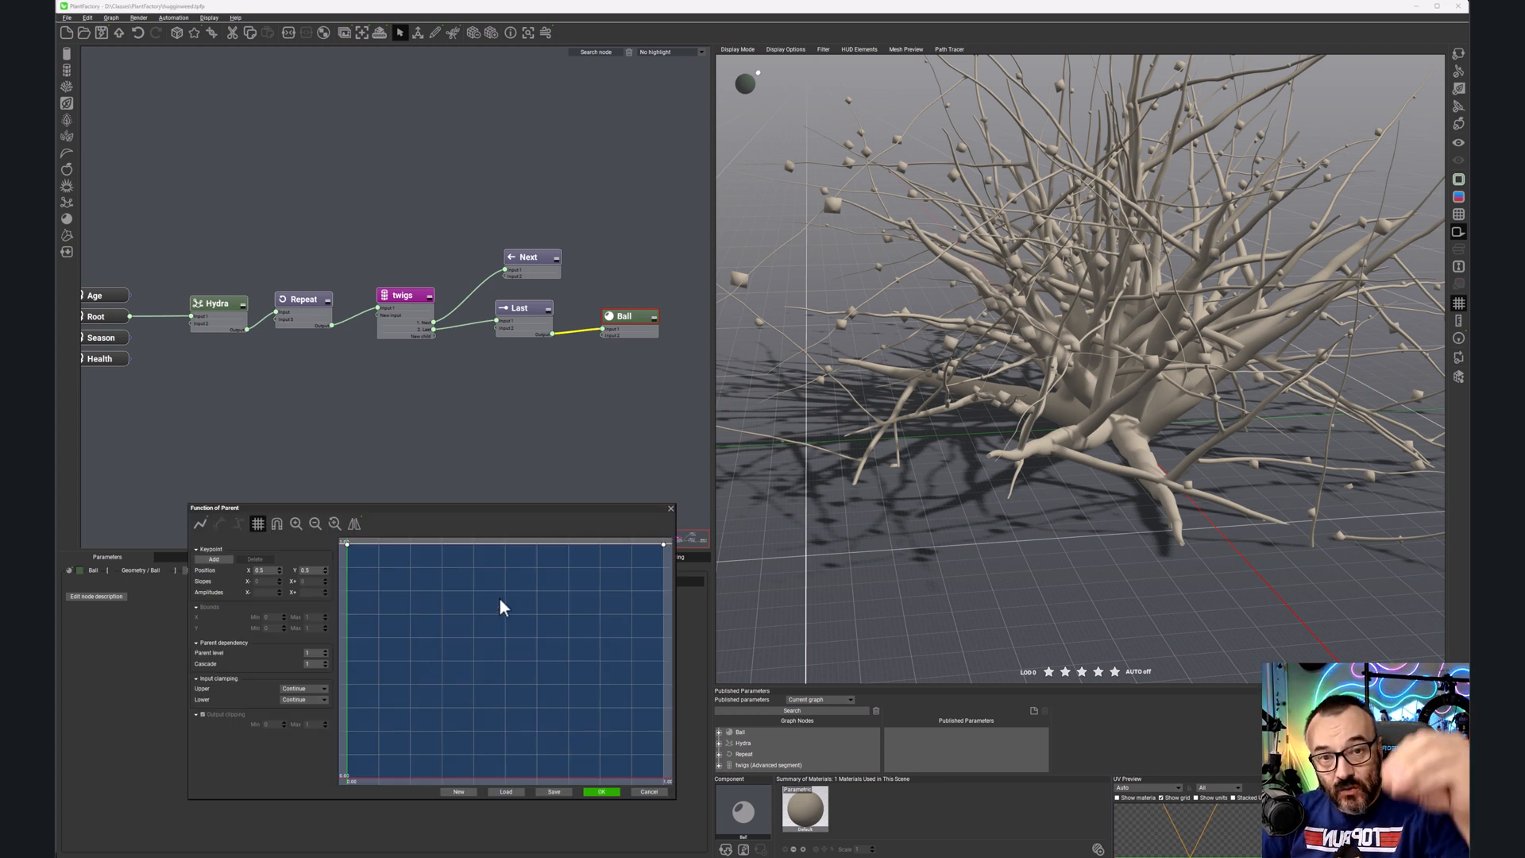
pyautogui.moveTo(663, 542); pyautogui.dragTo(683, 702)
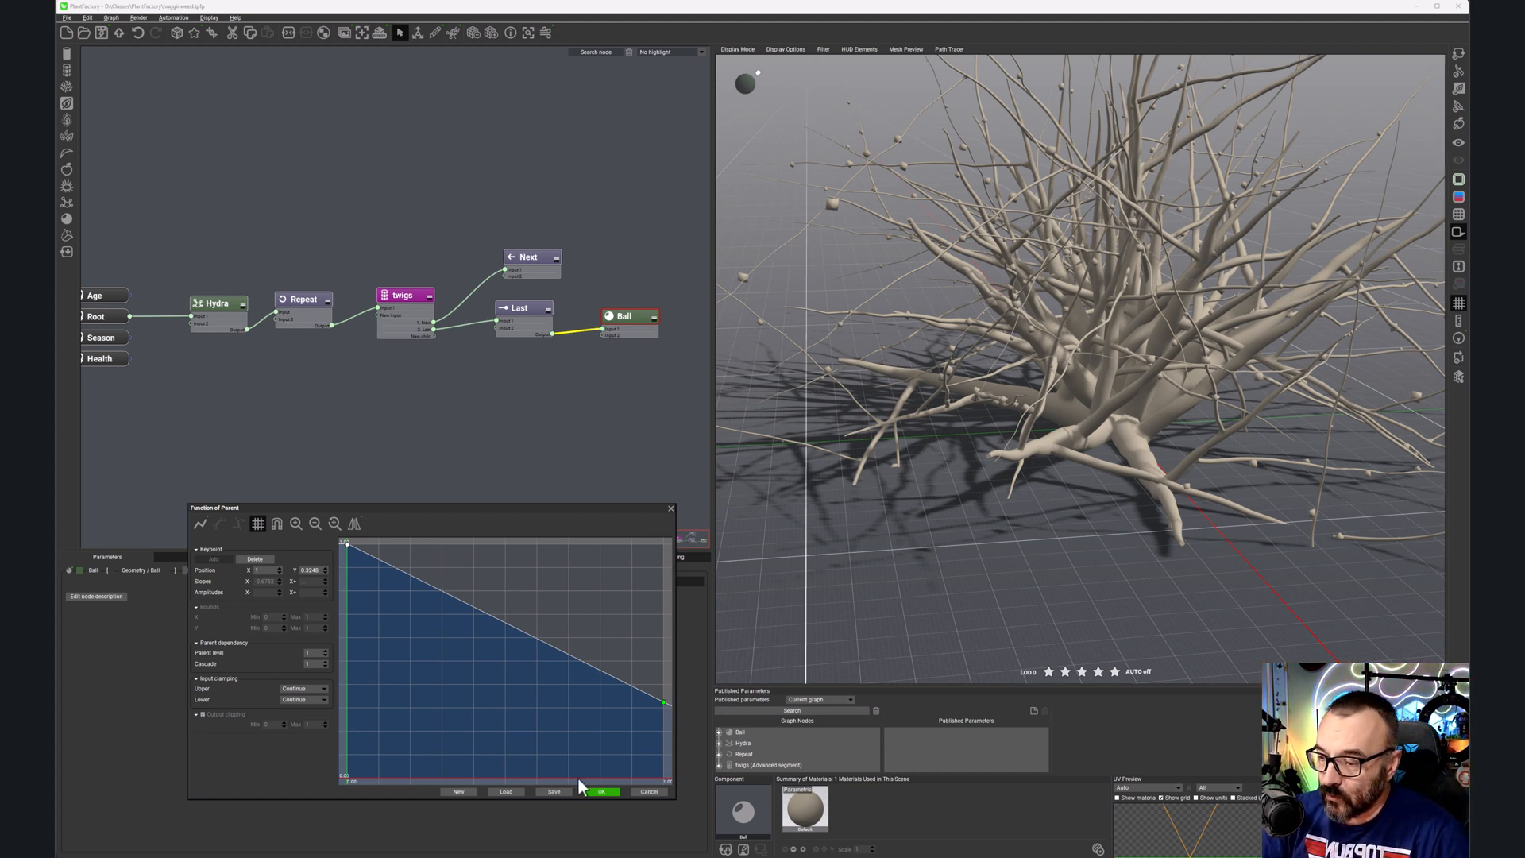
pyautogui.click(597, 789)
pyautogui.scroll(-3, 985, 404)
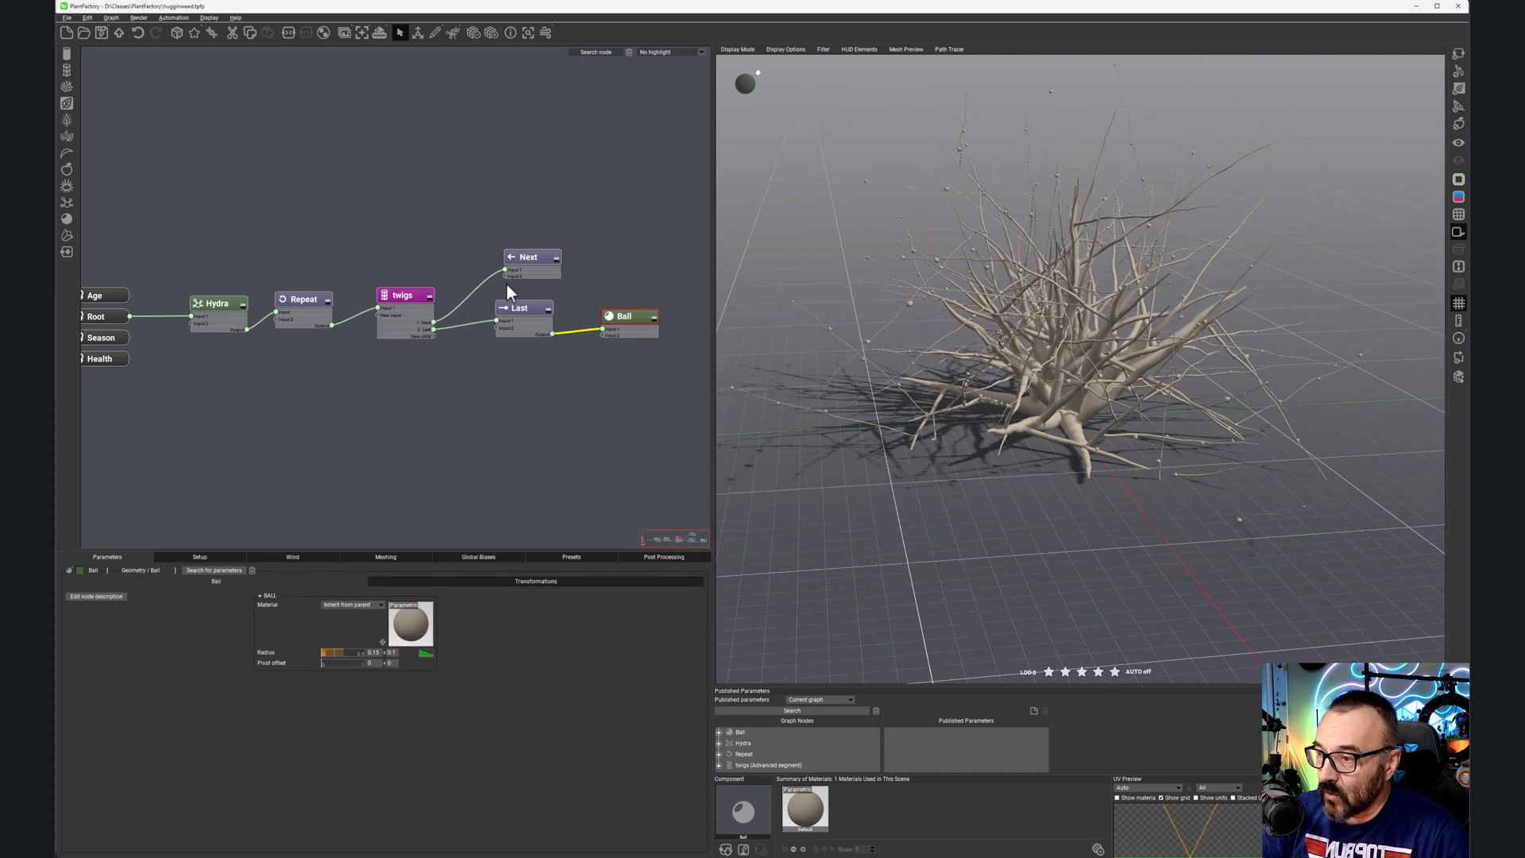
# Step: Set the distribution number of the twigs node's Last output to 8 with a variation of 3
pyautogui.click(419, 295)
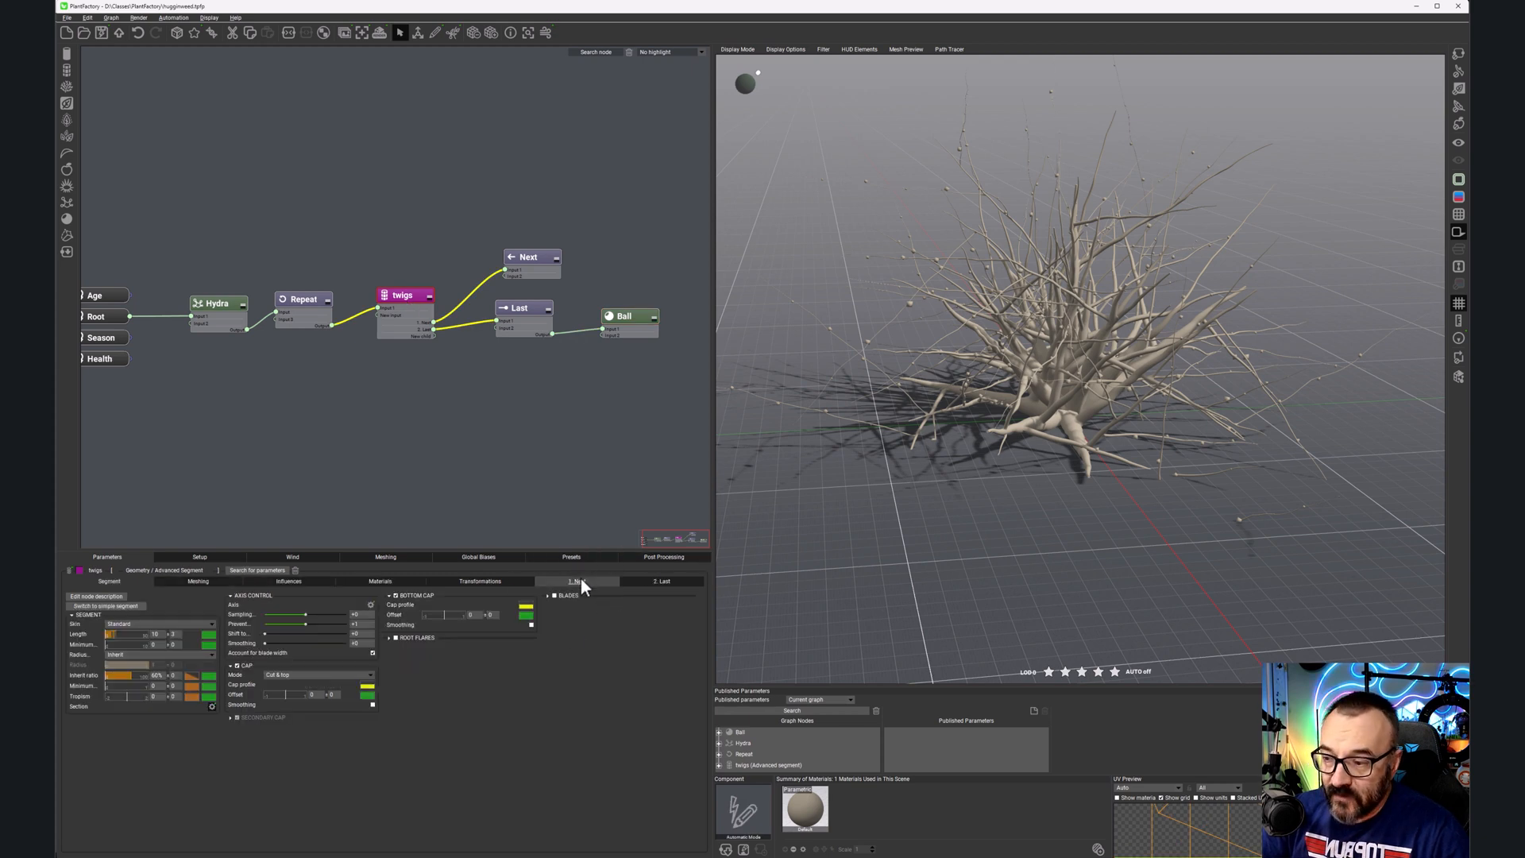
pyautogui.click(679, 583)
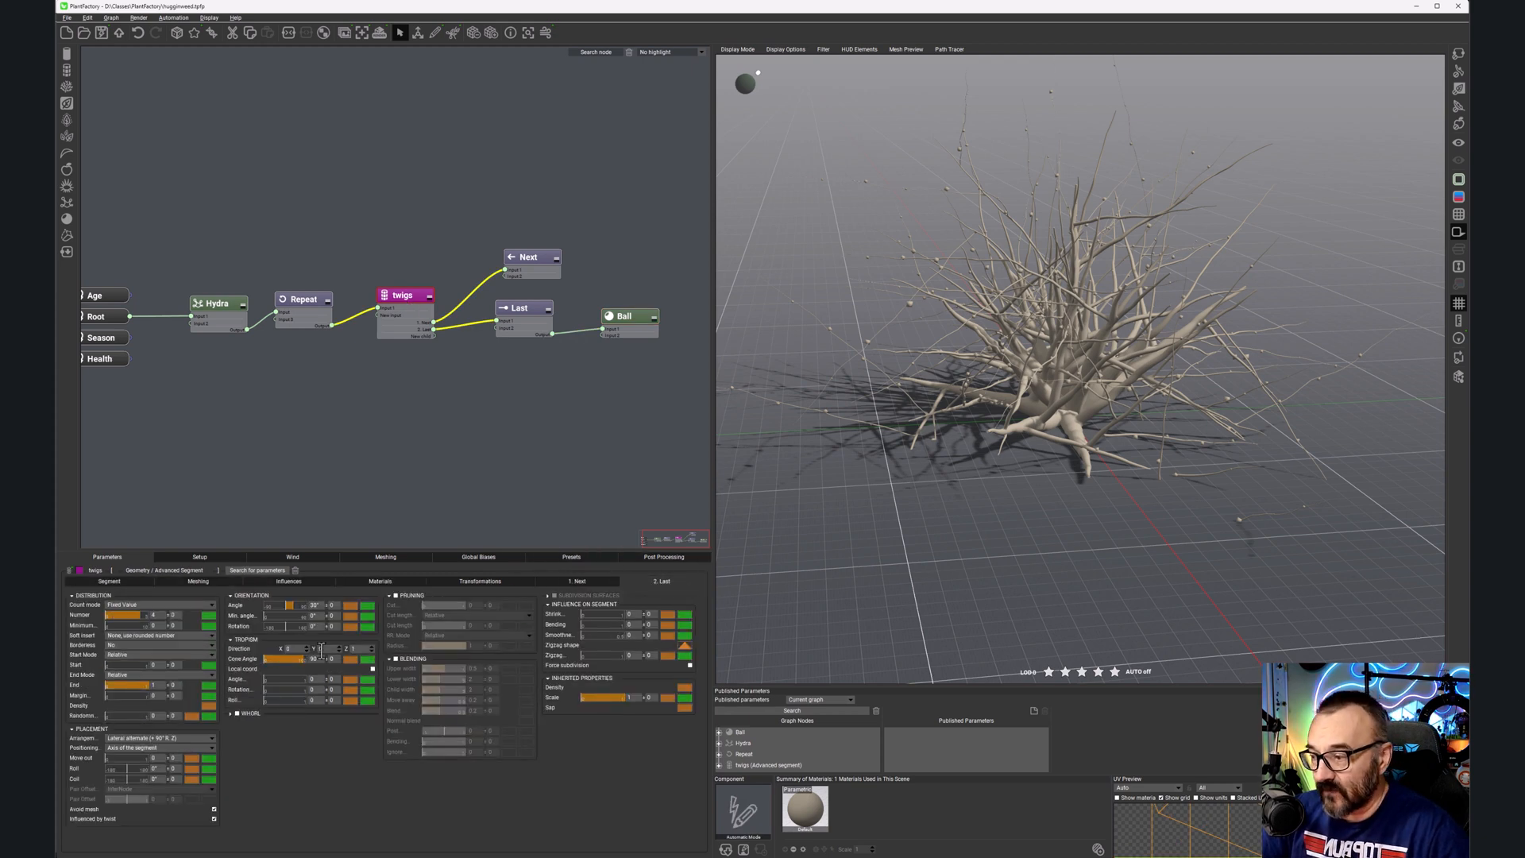
pyautogui.doubleClick(158, 615)
pyautogui.write('8')
pyautogui.press('Tab')
pyautogui.write('3')
pyautogui.press('Return')
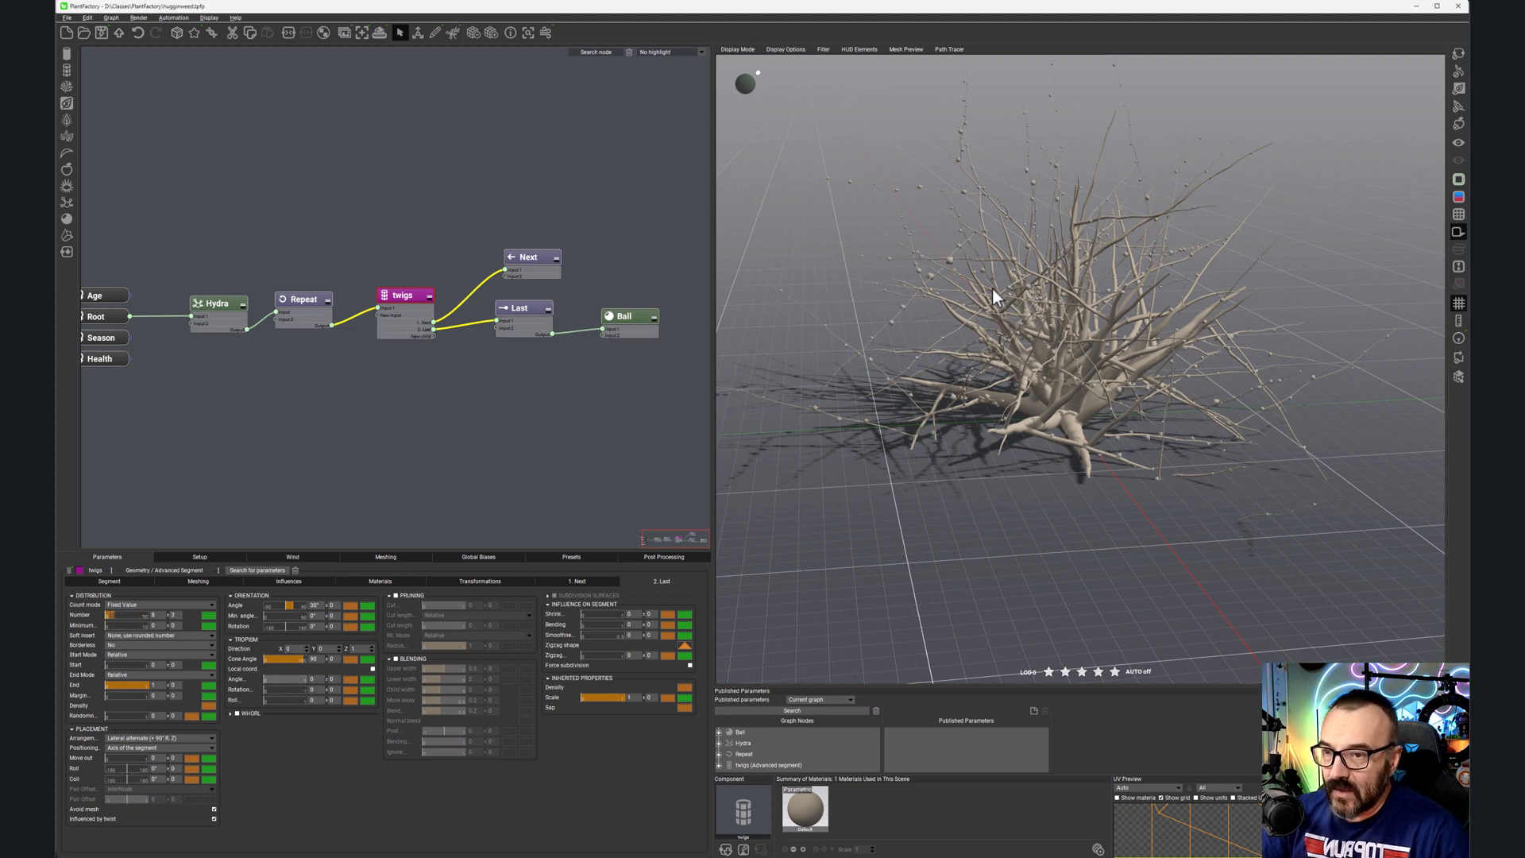
# Step: Set the placement roll of the twigs node's Last output to 65° and its coil to 86°
pyautogui.doubleClick(156, 769)
pyautogui.write('65')
pyautogui.press('Return')
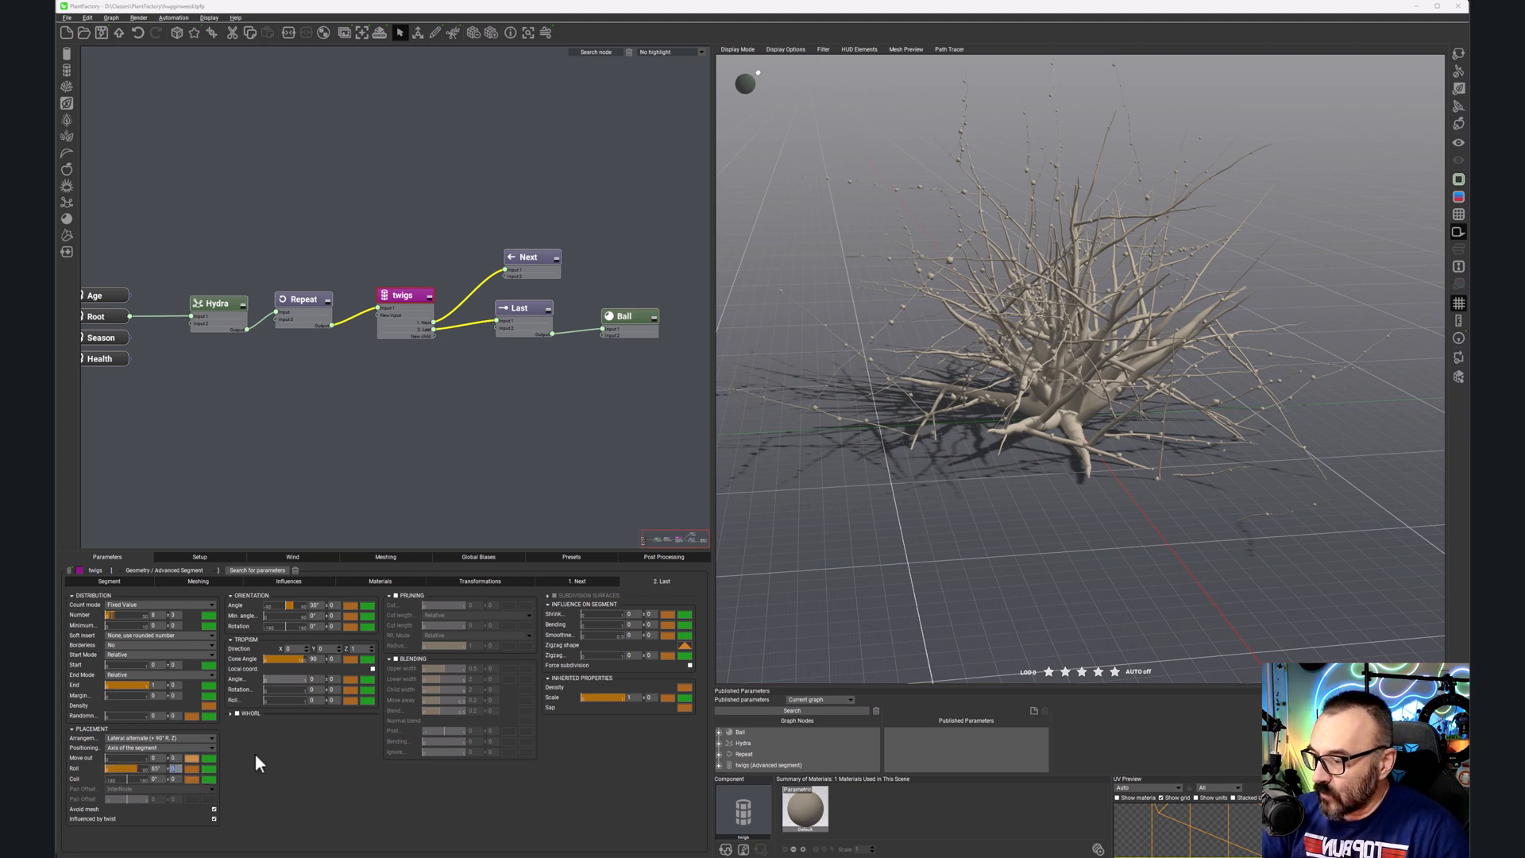
pyautogui.doubleClick(155, 778)
pyautogui.write('86')
pyautogui.press('Return')
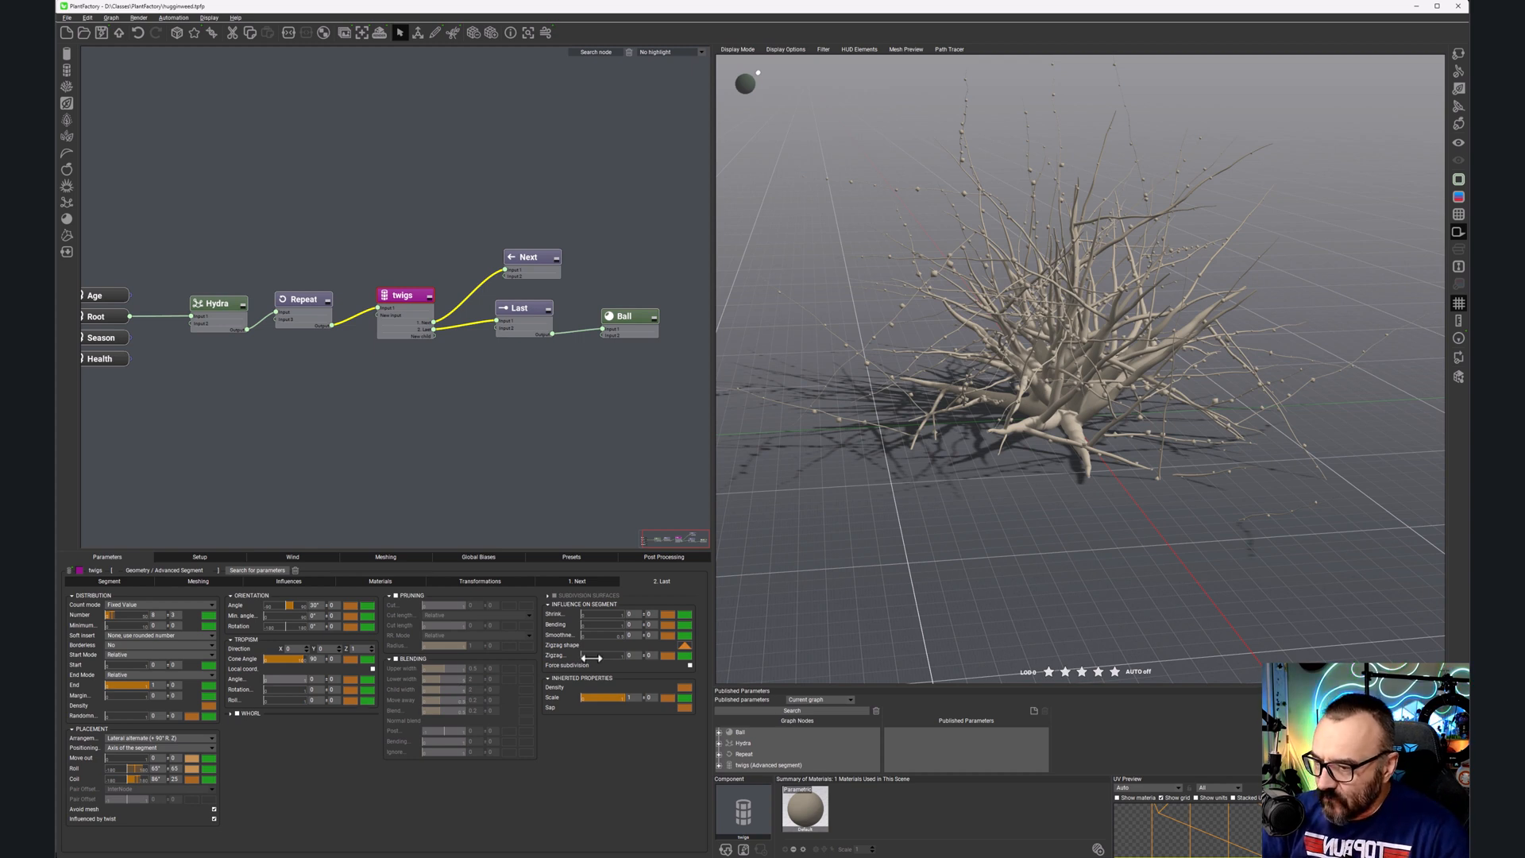
# Step: Raise the Last output's shrinking influence on the segment to about 0.23 and its bending, then inspect the branches closely
pyautogui.moveTo(585, 614); pyautogui.dragTo(629, 623)
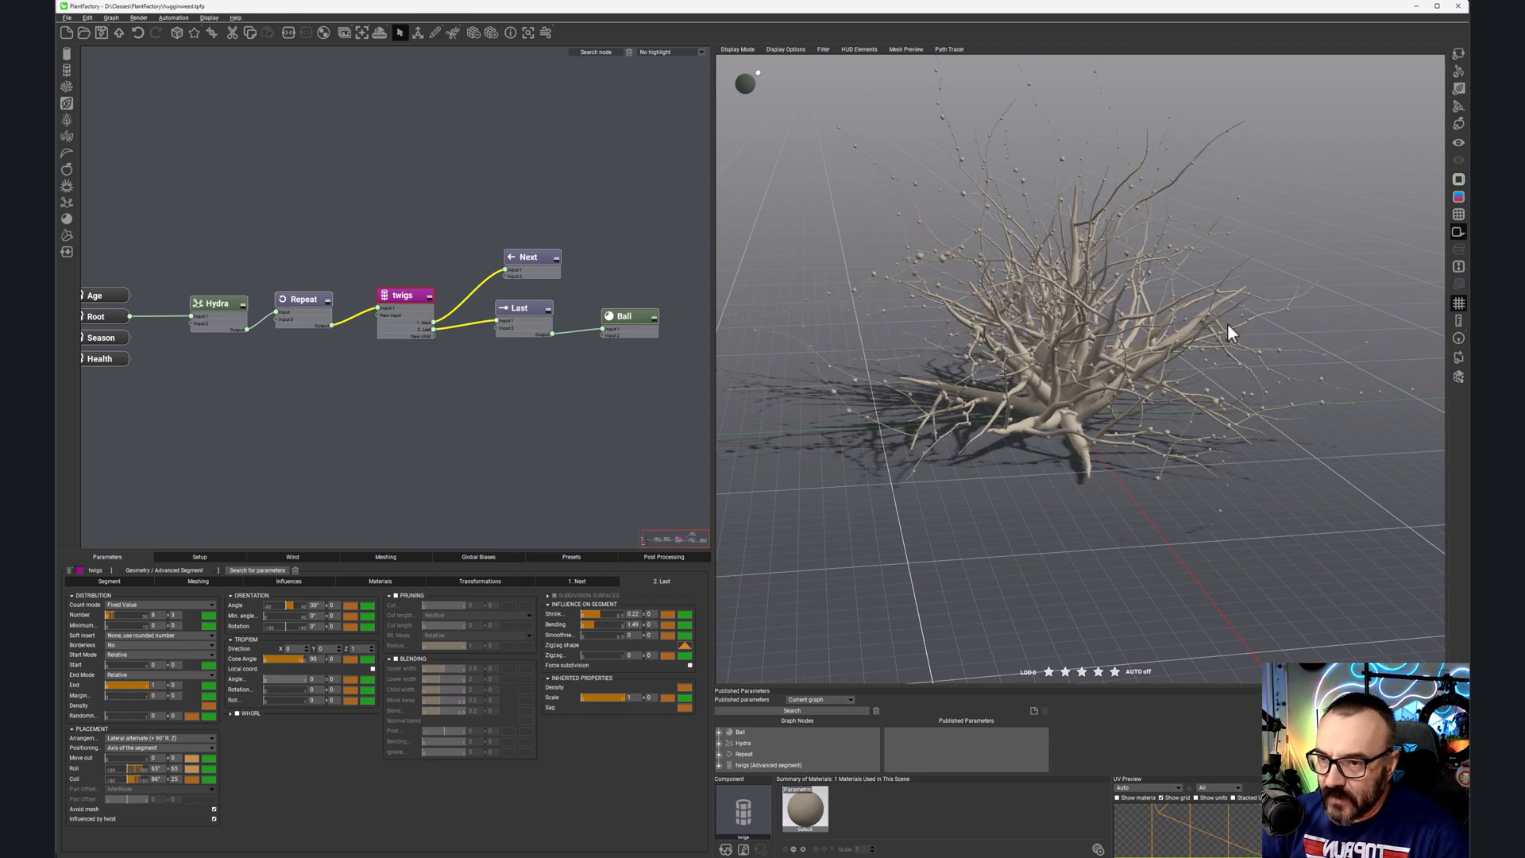
pyautogui.scroll(6, 1175, 412)
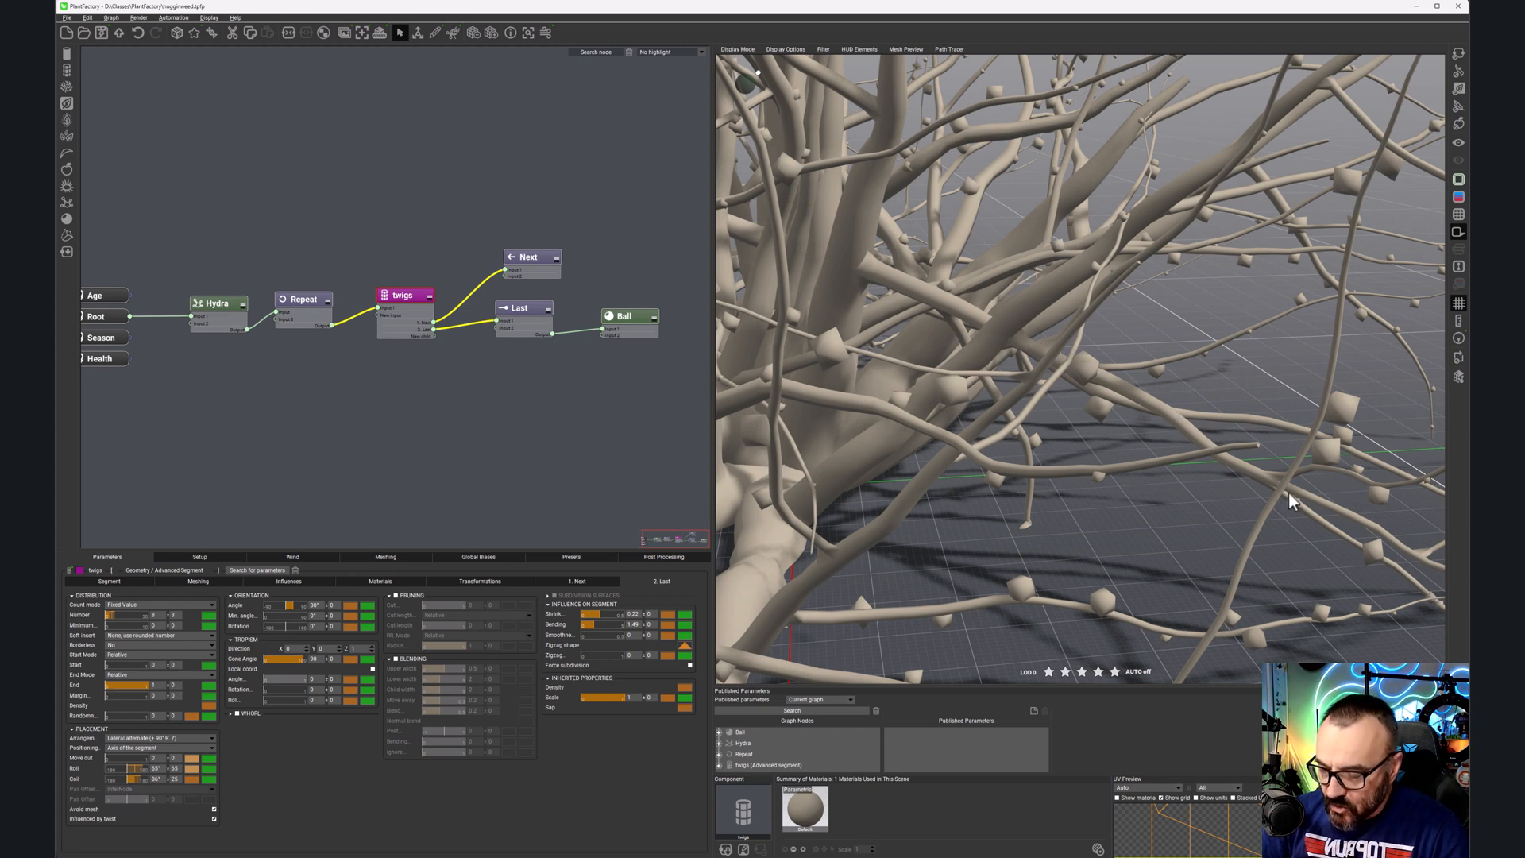
pyautogui.moveTo(1271, 505); pyautogui.dragTo(961, 368)
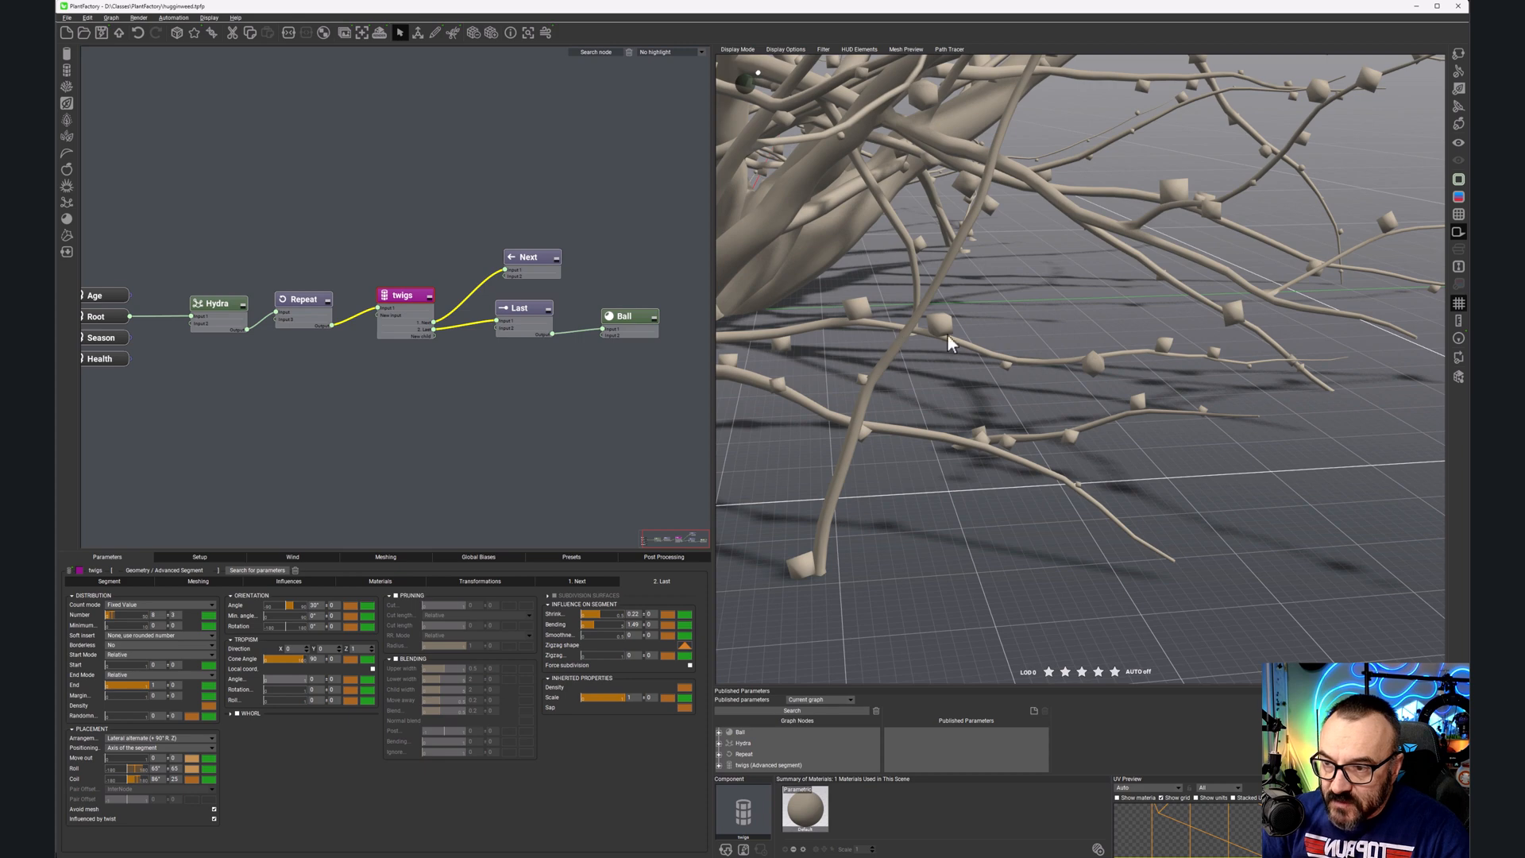
# Step: Try a much stronger bending influence for the Last output on the twigs, then set it to 5
pyautogui.moveTo(588, 624); pyautogui.dragTo(653, 620)
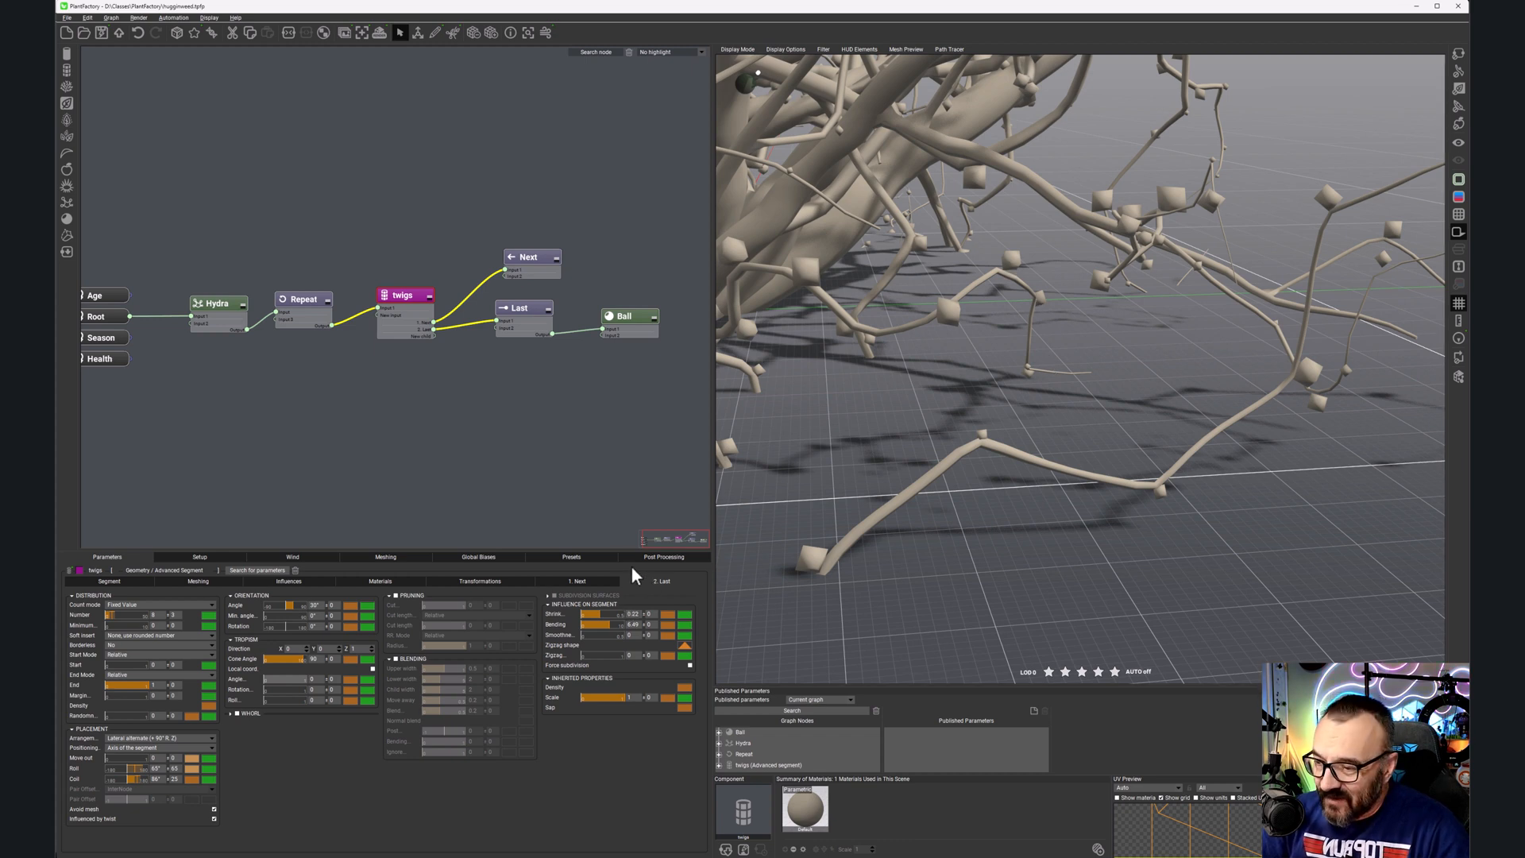
pyautogui.doubleClick(640, 624)
pyautogui.write('5')
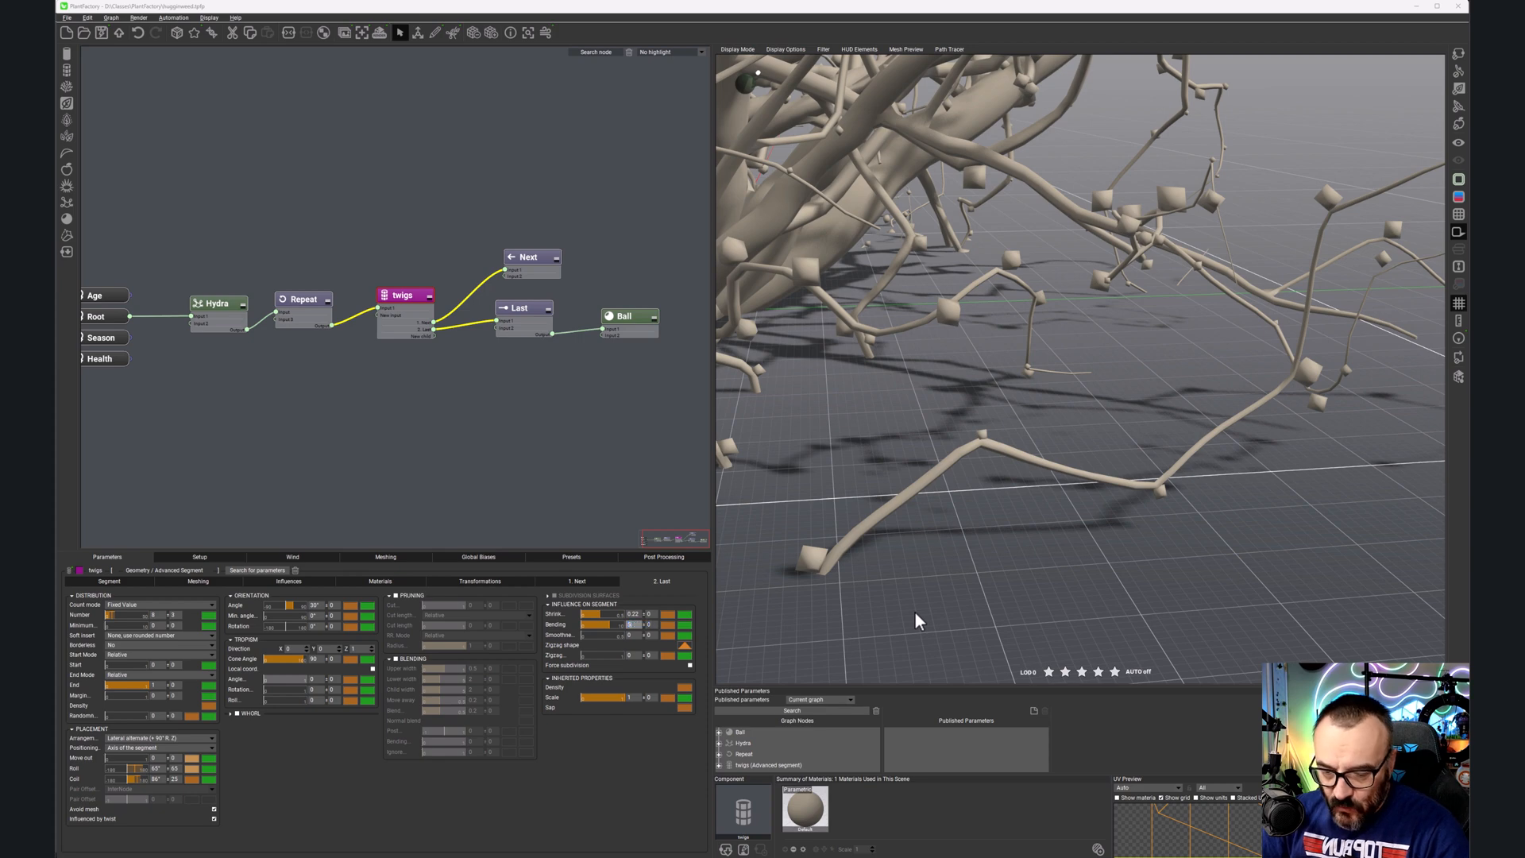
pyautogui.press('Return')
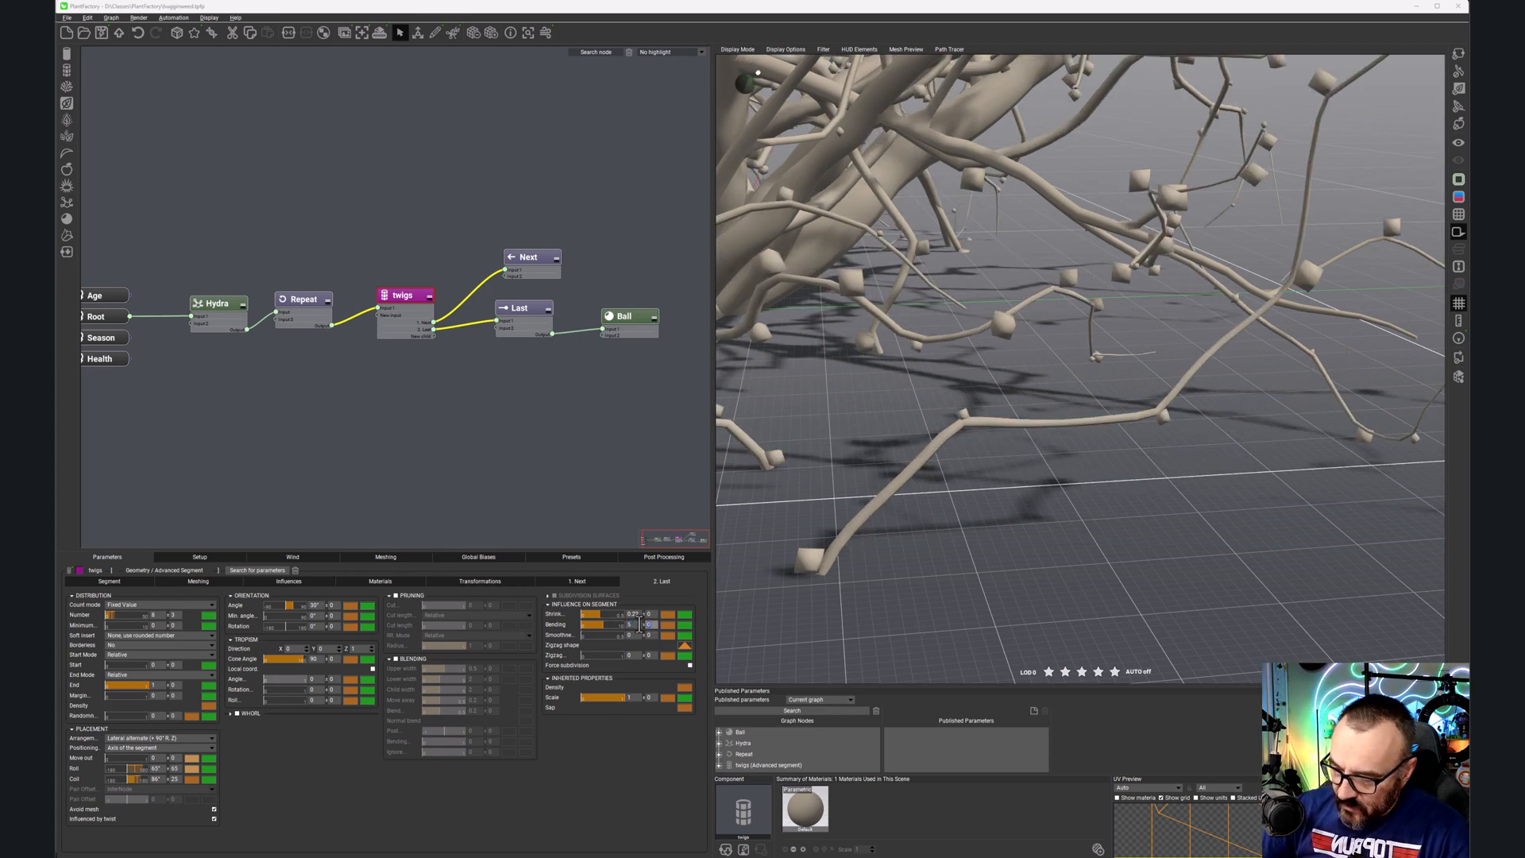
# Step: Generate several random variations of the plant and compare the overall shape of its branches
pyautogui.scroll(-10, 893, 342)
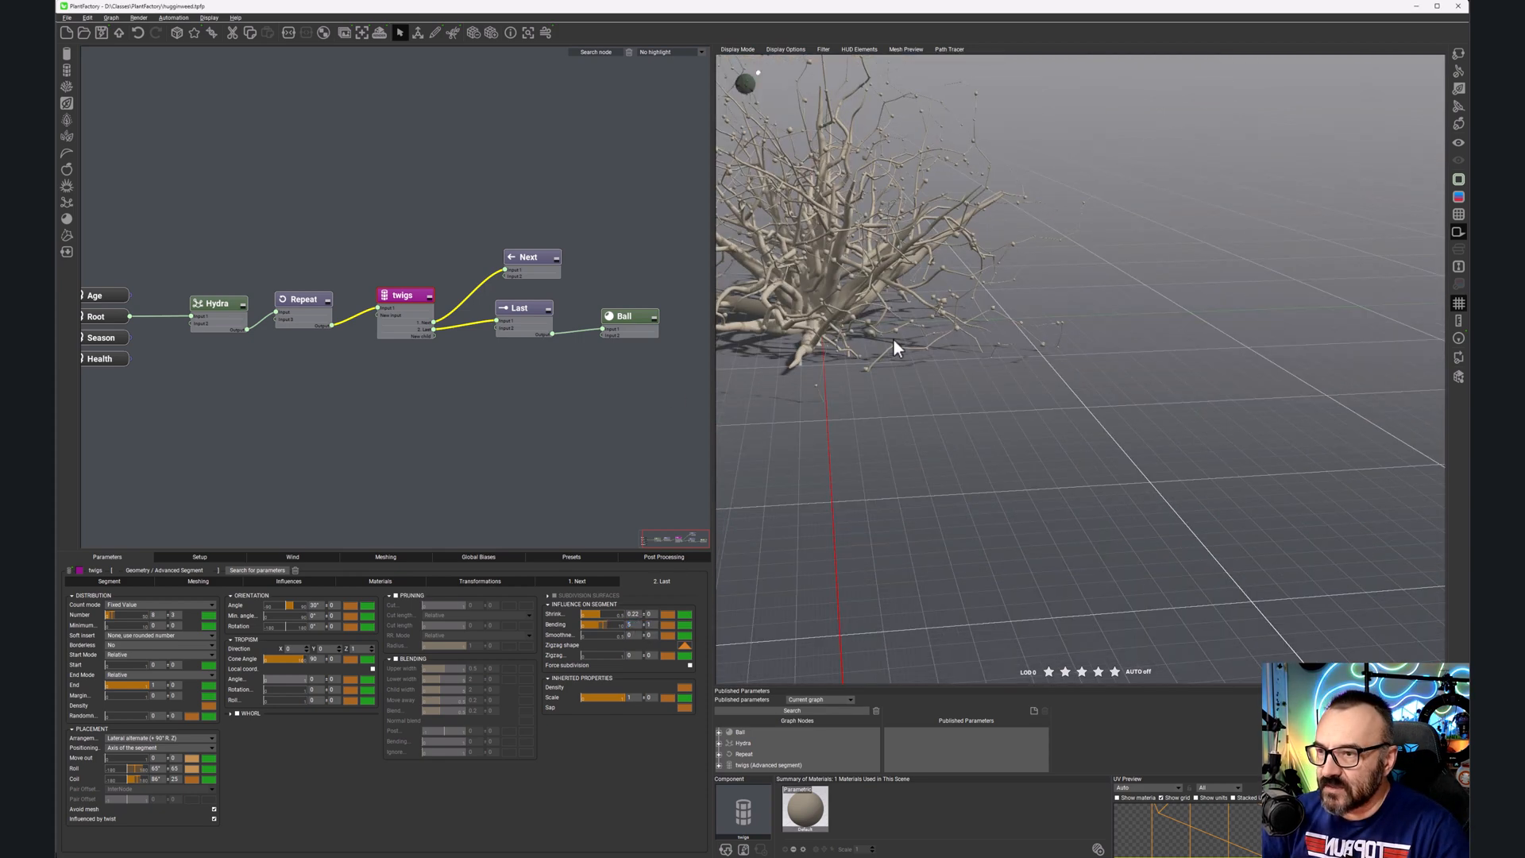
pyautogui.moveTo(840, 331); pyautogui.dragTo(1004, 435, button='middle')
pyautogui.scroll(5, 1031, 450)
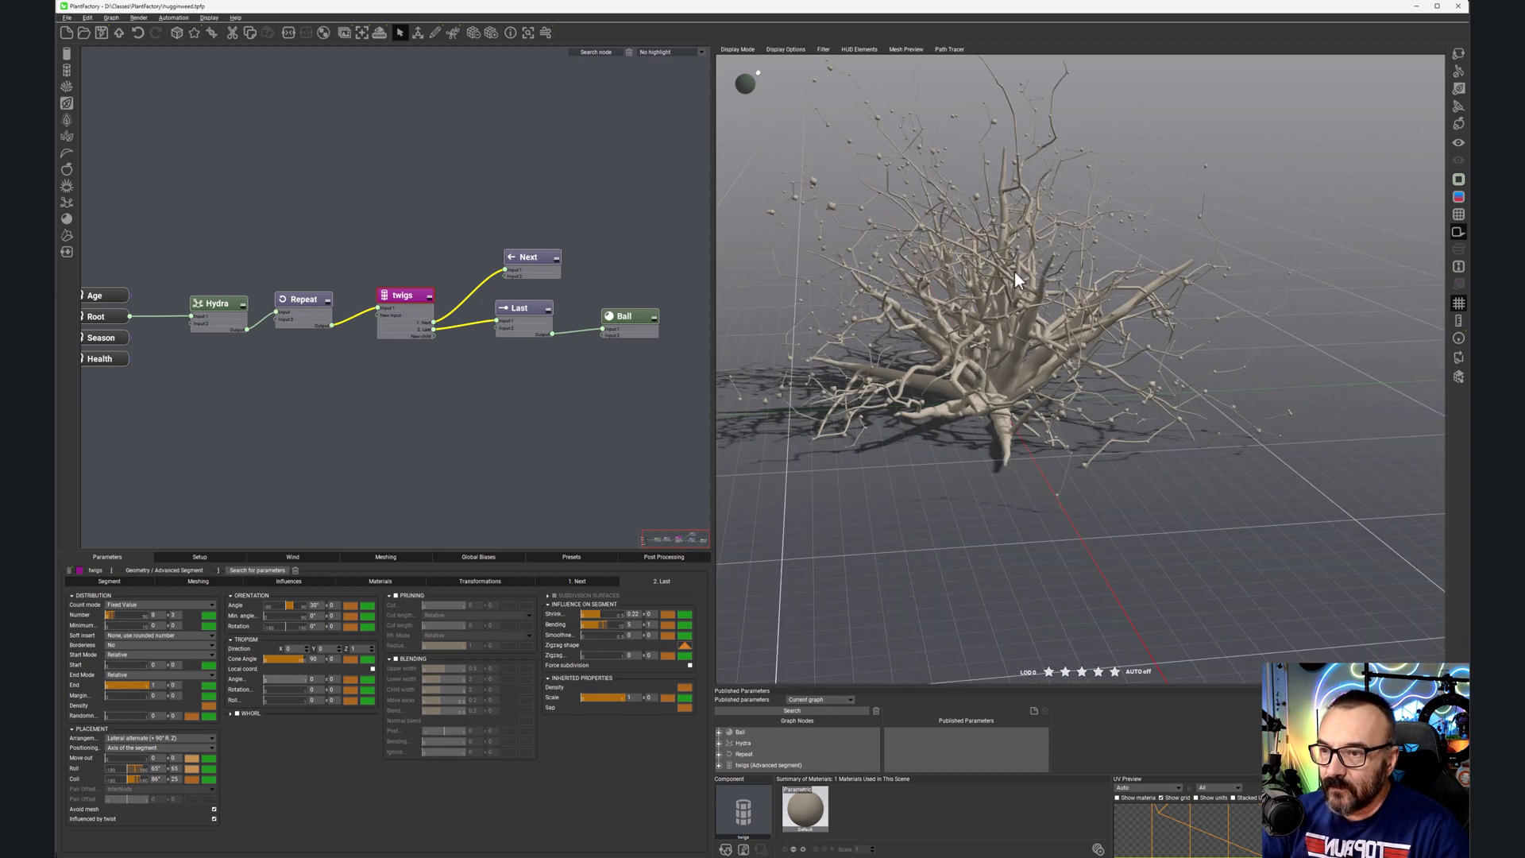
pyautogui.moveTo(972, 317); pyautogui.dragTo(988, 368, button='middle')
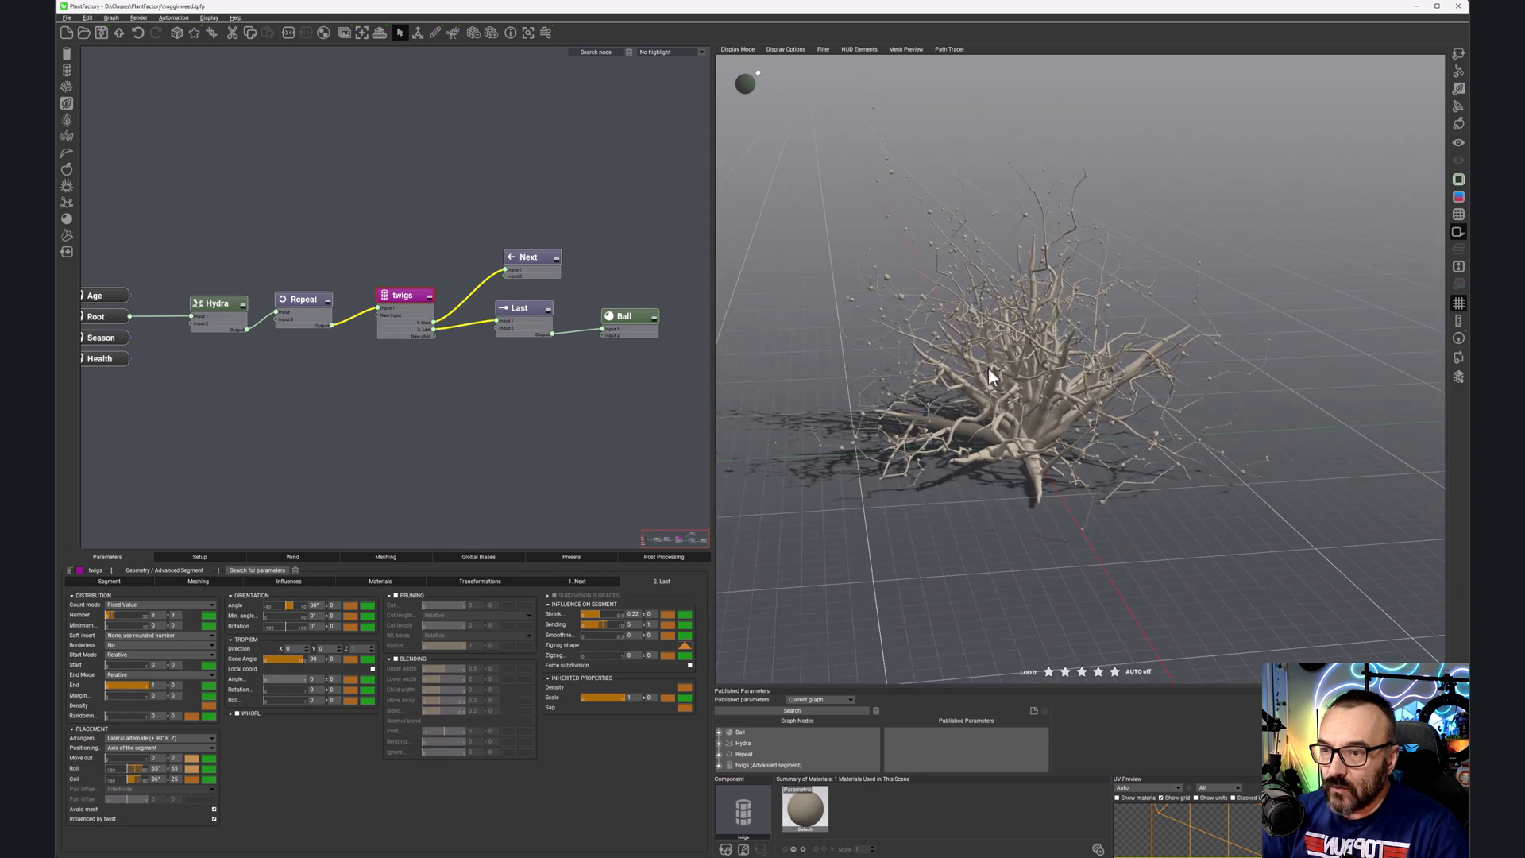
pyautogui.click(178, 36)
pyautogui.click(178, 37)
pyautogui.click(178, 37)
pyautogui.click(178, 37)
pyautogui.click(178, 37)
pyautogui.click(178, 37)
pyautogui.click(178, 37)
pyautogui.click(178, 37)
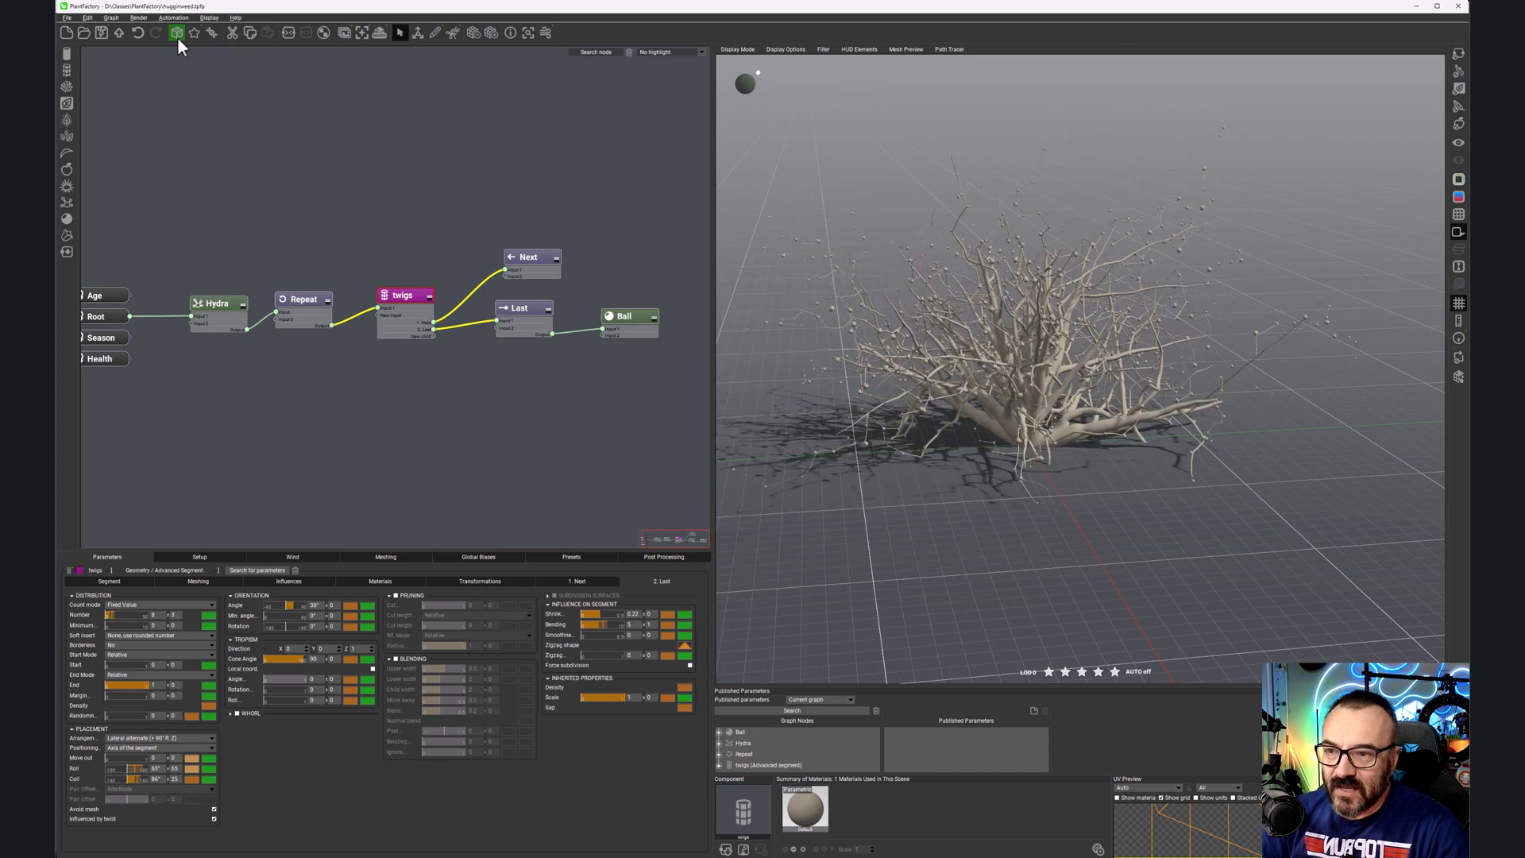
pyautogui.click(178, 37)
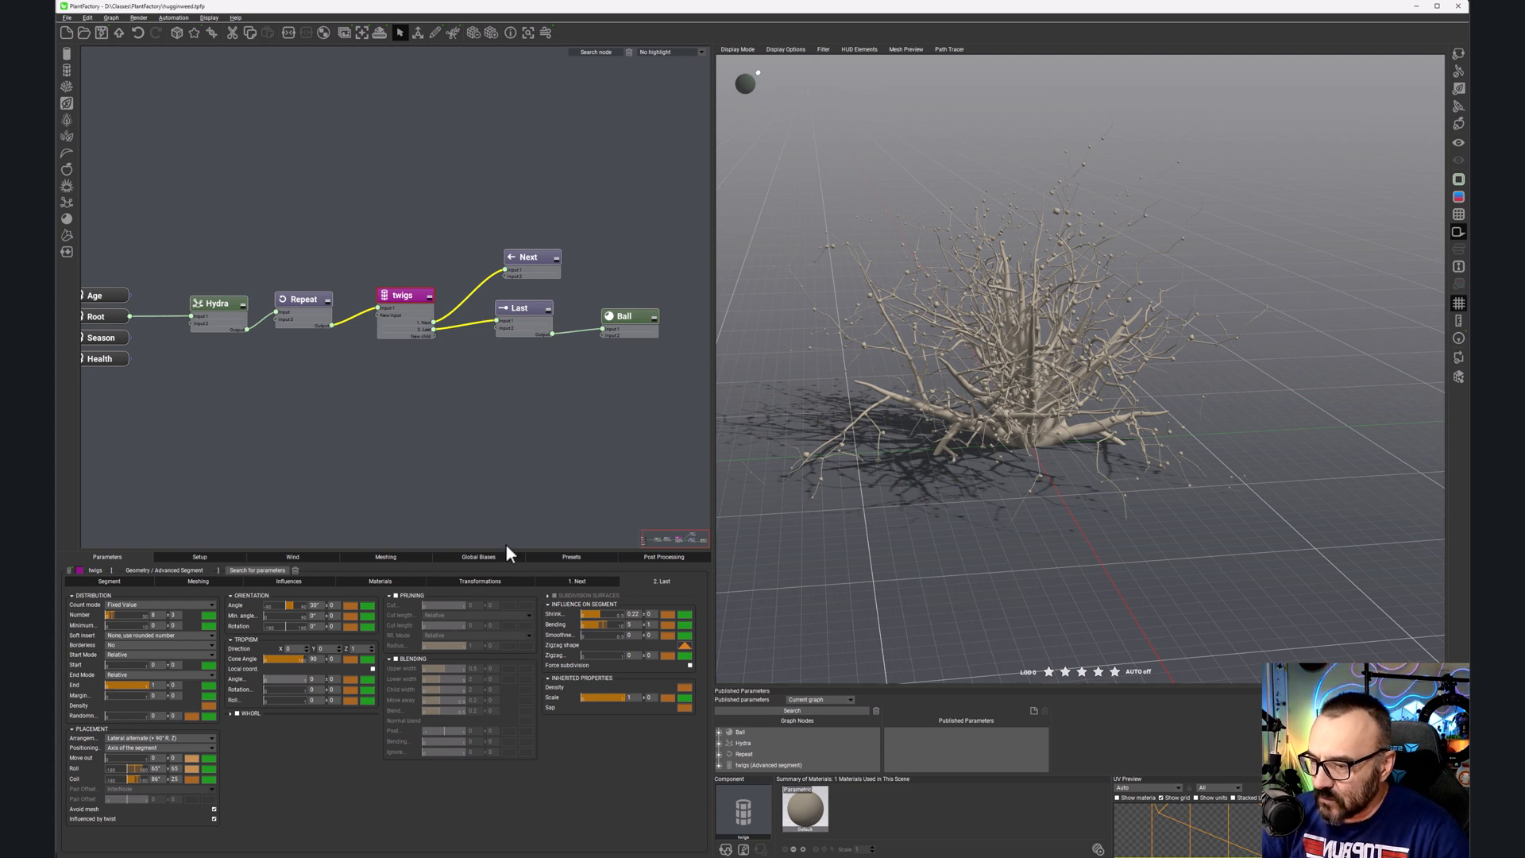
# Step: Try a lower shrinking influence for the Last output and inspect the branches around the balls
pyautogui.click(650, 613)
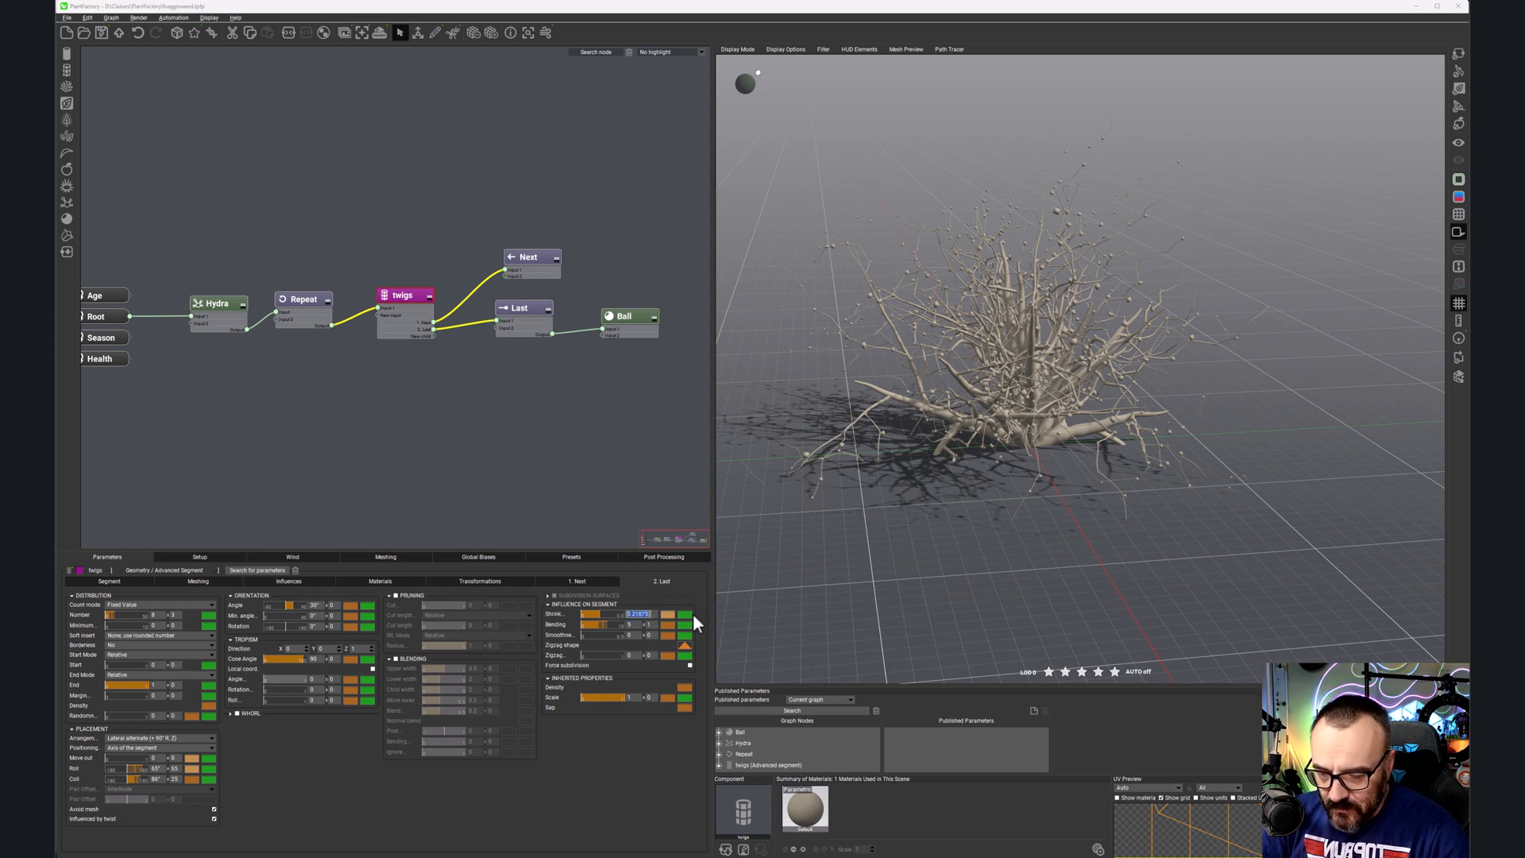
pyautogui.write('1')
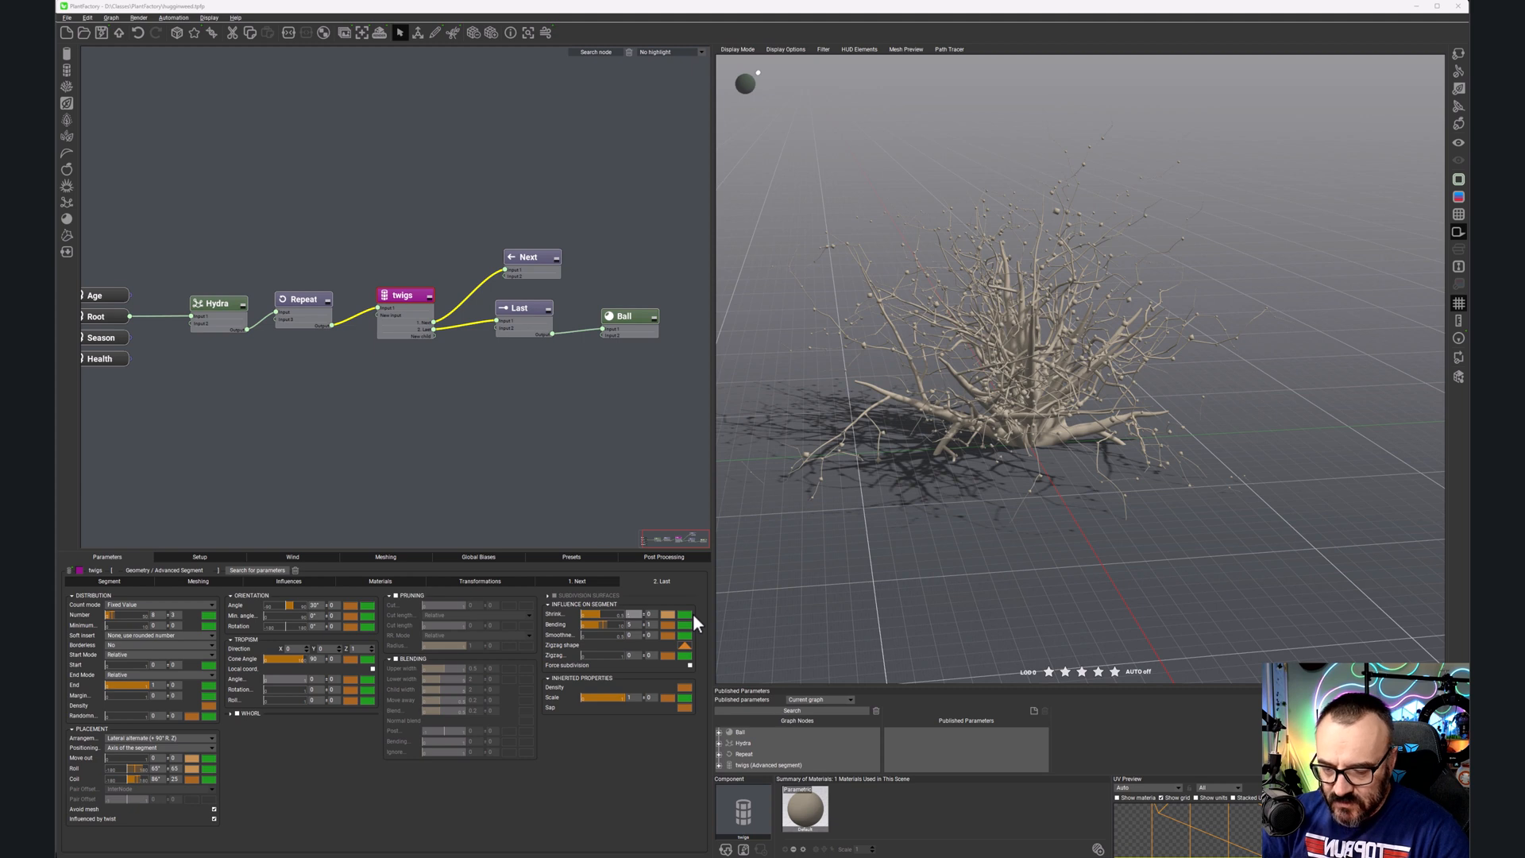
pyautogui.click(623, 752)
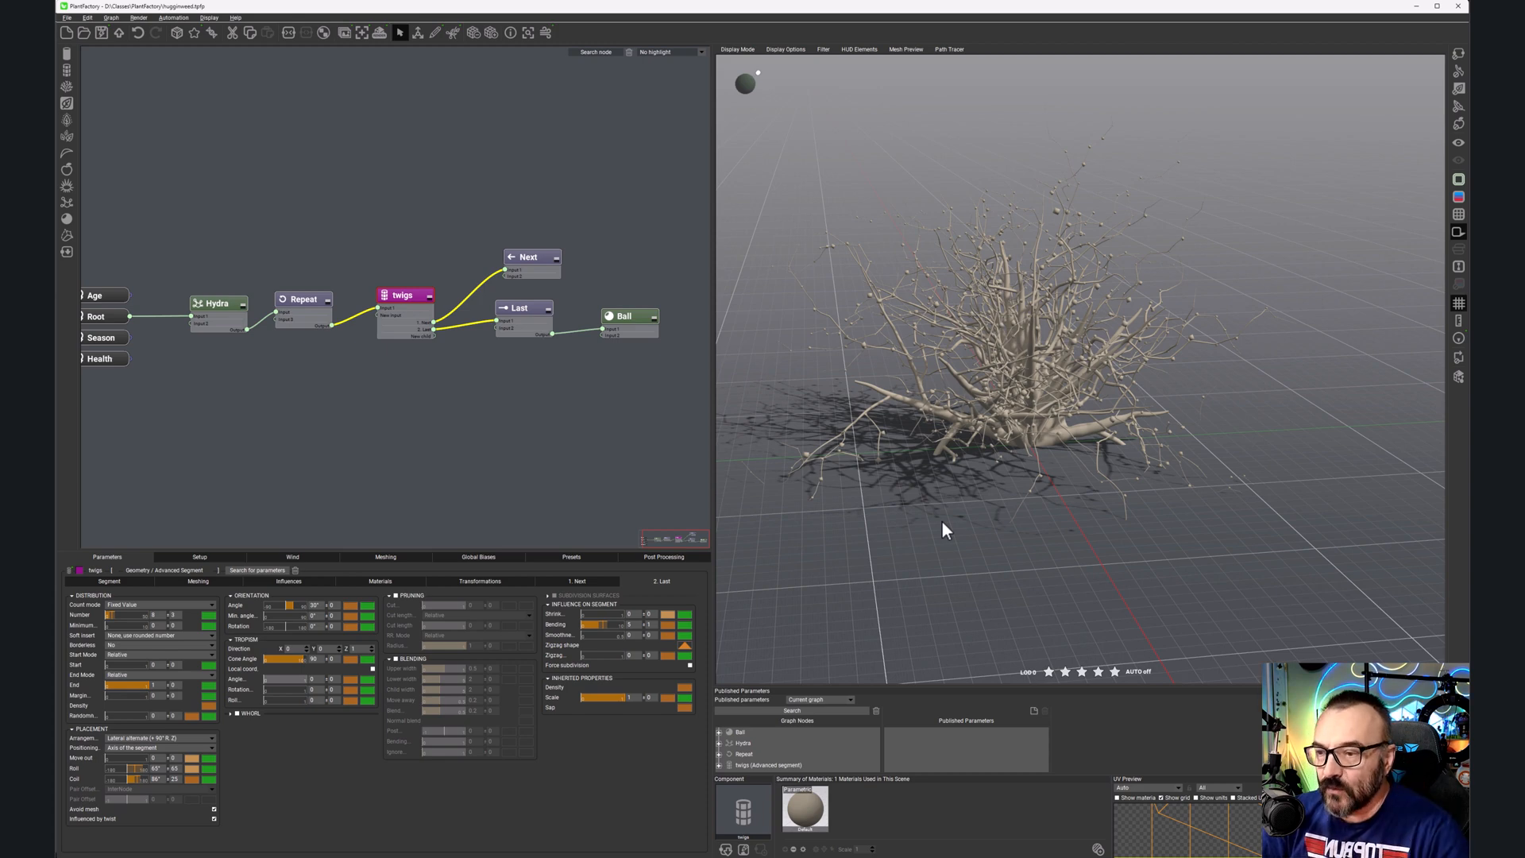
pyautogui.scroll(6, 879, 317)
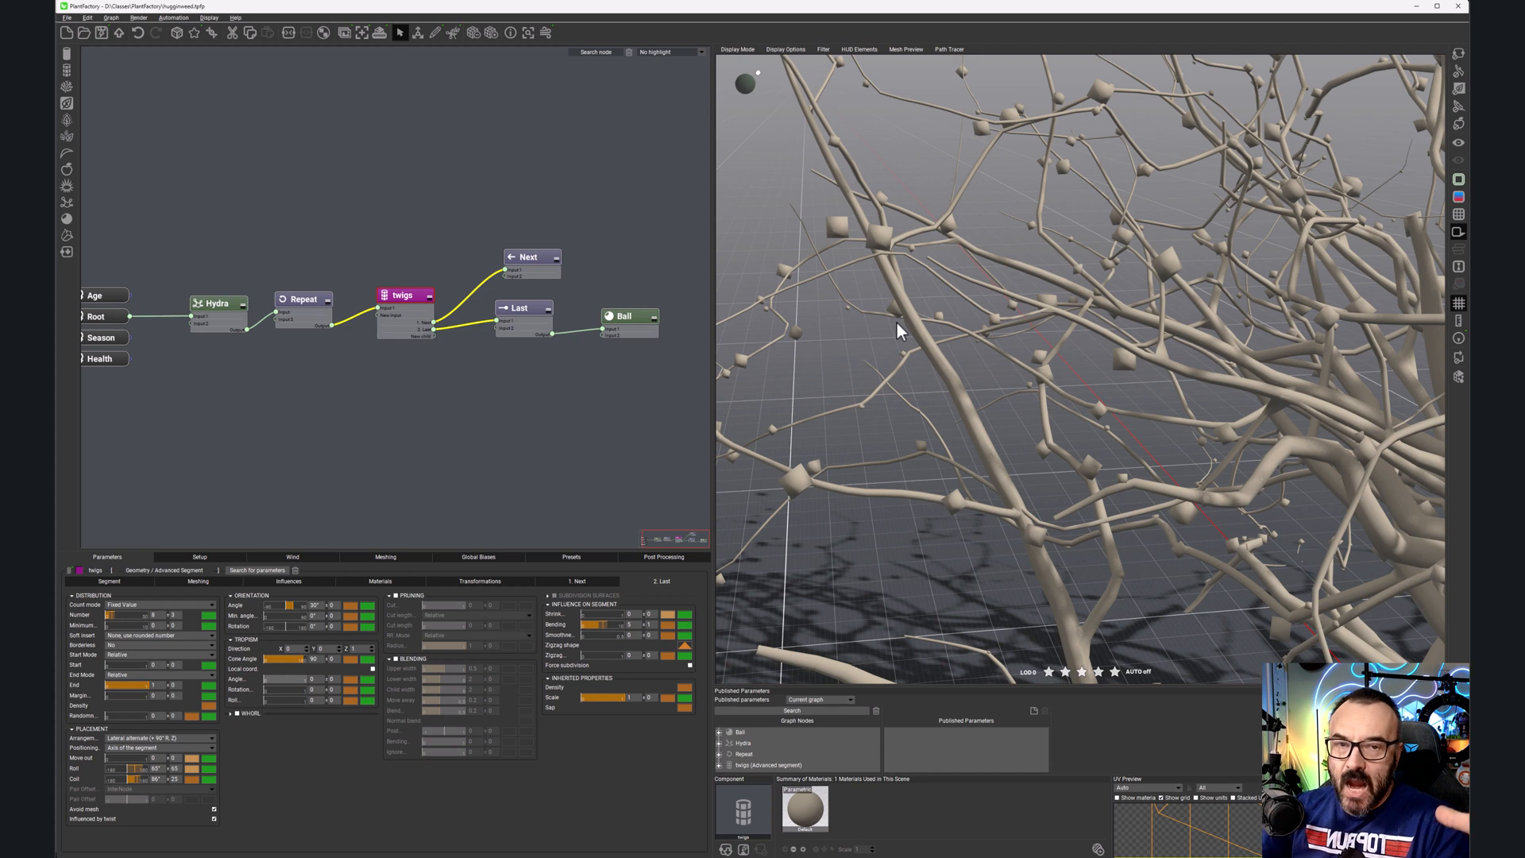
# Step: Set the Last output's shrinking influence to 0, raise its smoothness to about 0.26 and check the whole plant
pyautogui.click(634, 613)
pyautogui.click(650, 615)
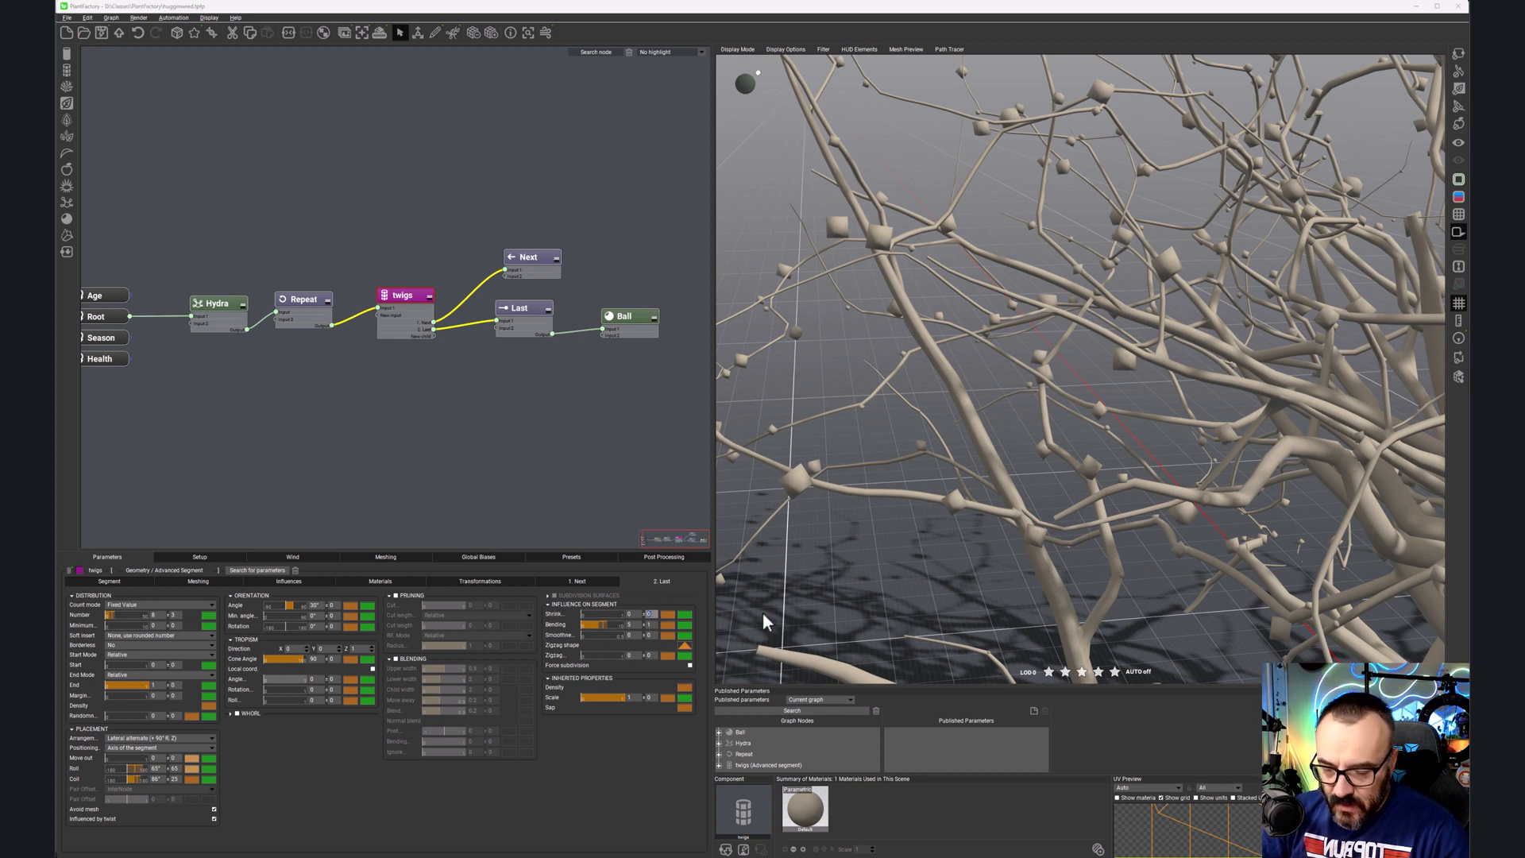
pyautogui.moveTo(616, 635); pyautogui.dragTo(609, 635)
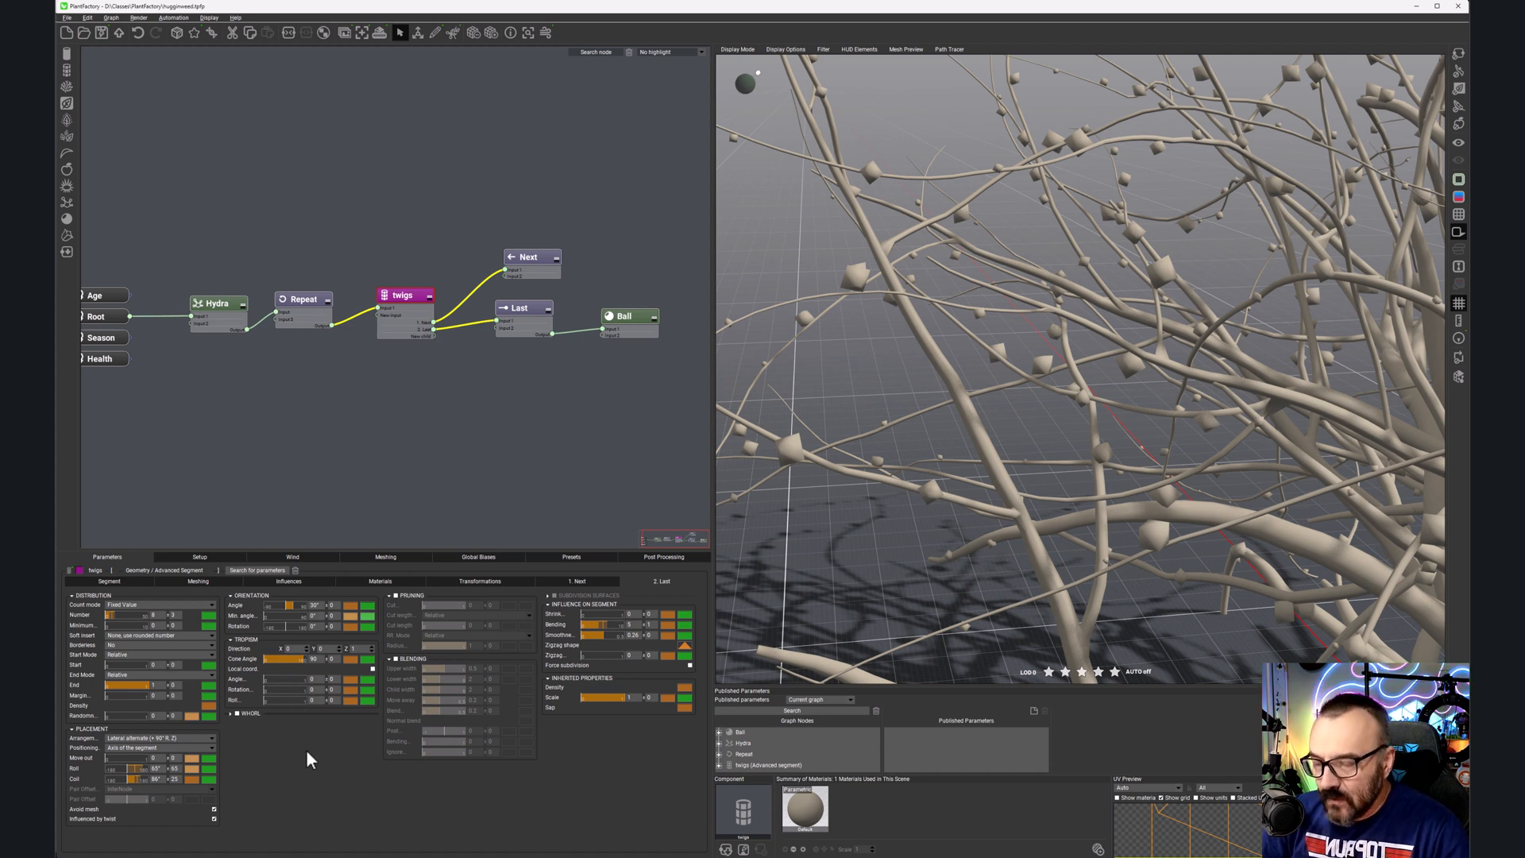
pyautogui.scroll(-10, 874, 413)
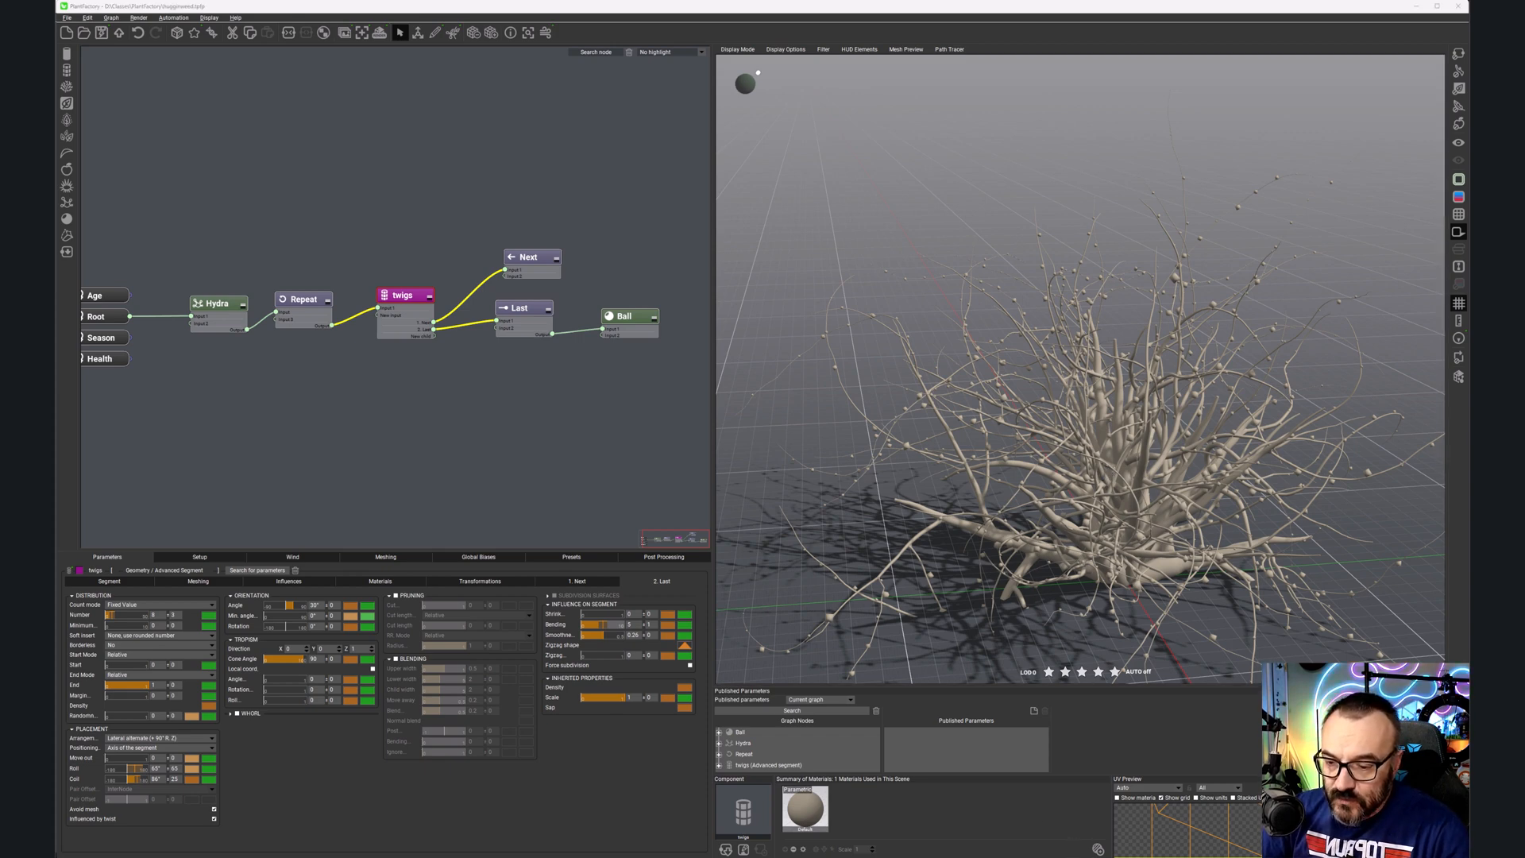
# Step: Switch to the VUE scene with the weeds growing over rocks and select the first Metablob object
pyautogui.hotkey('alt', 'Tab')
pyautogui.click(1330, 495)
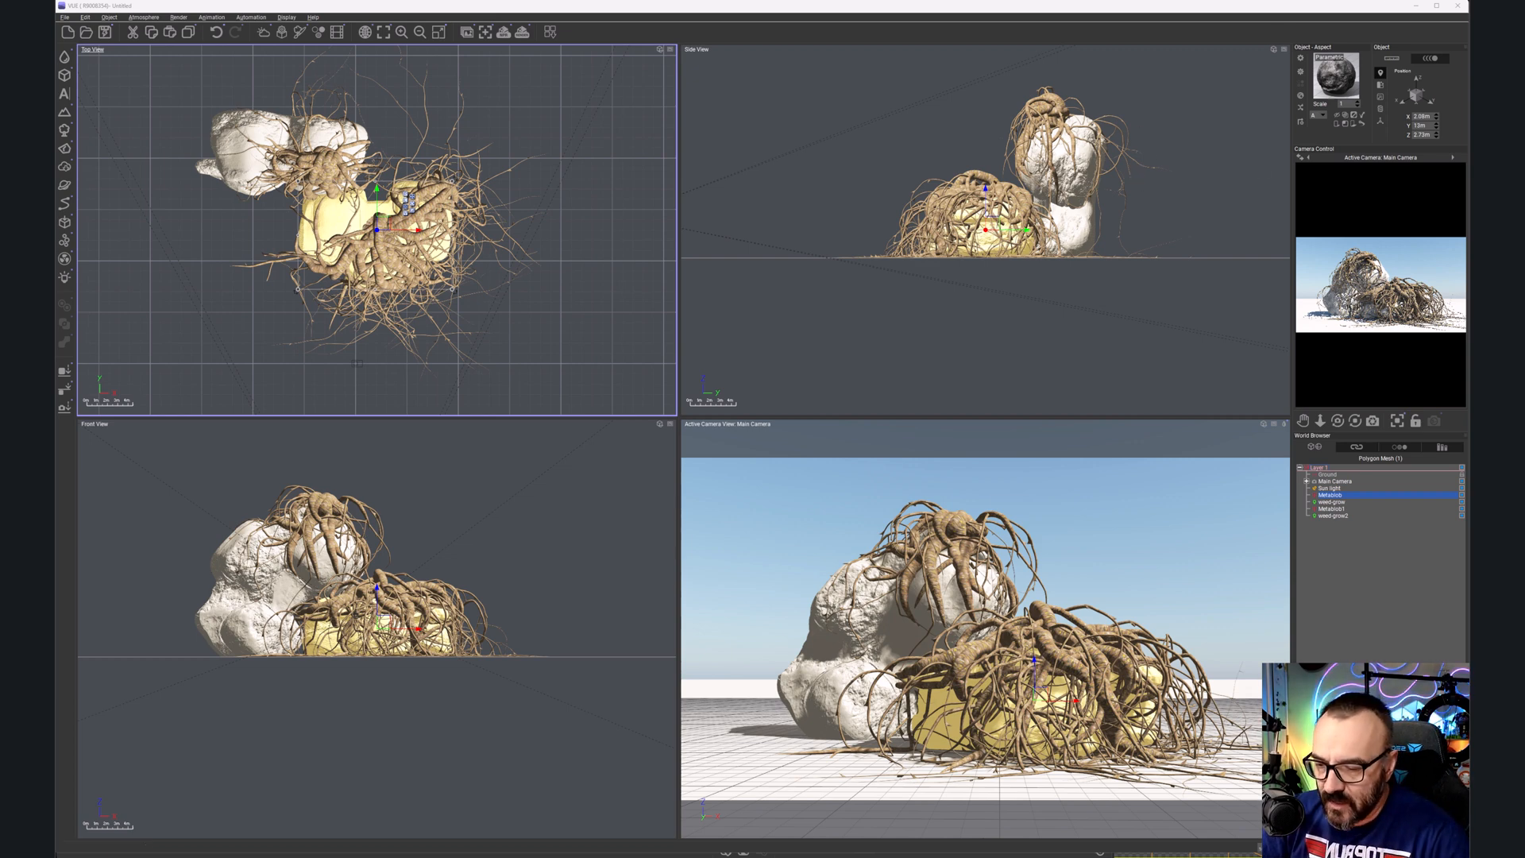
# Step: Switch back to PlantFactory and import the mesh Metablob.obj with the existing import options
pyautogui.moveTo(1211, 855)
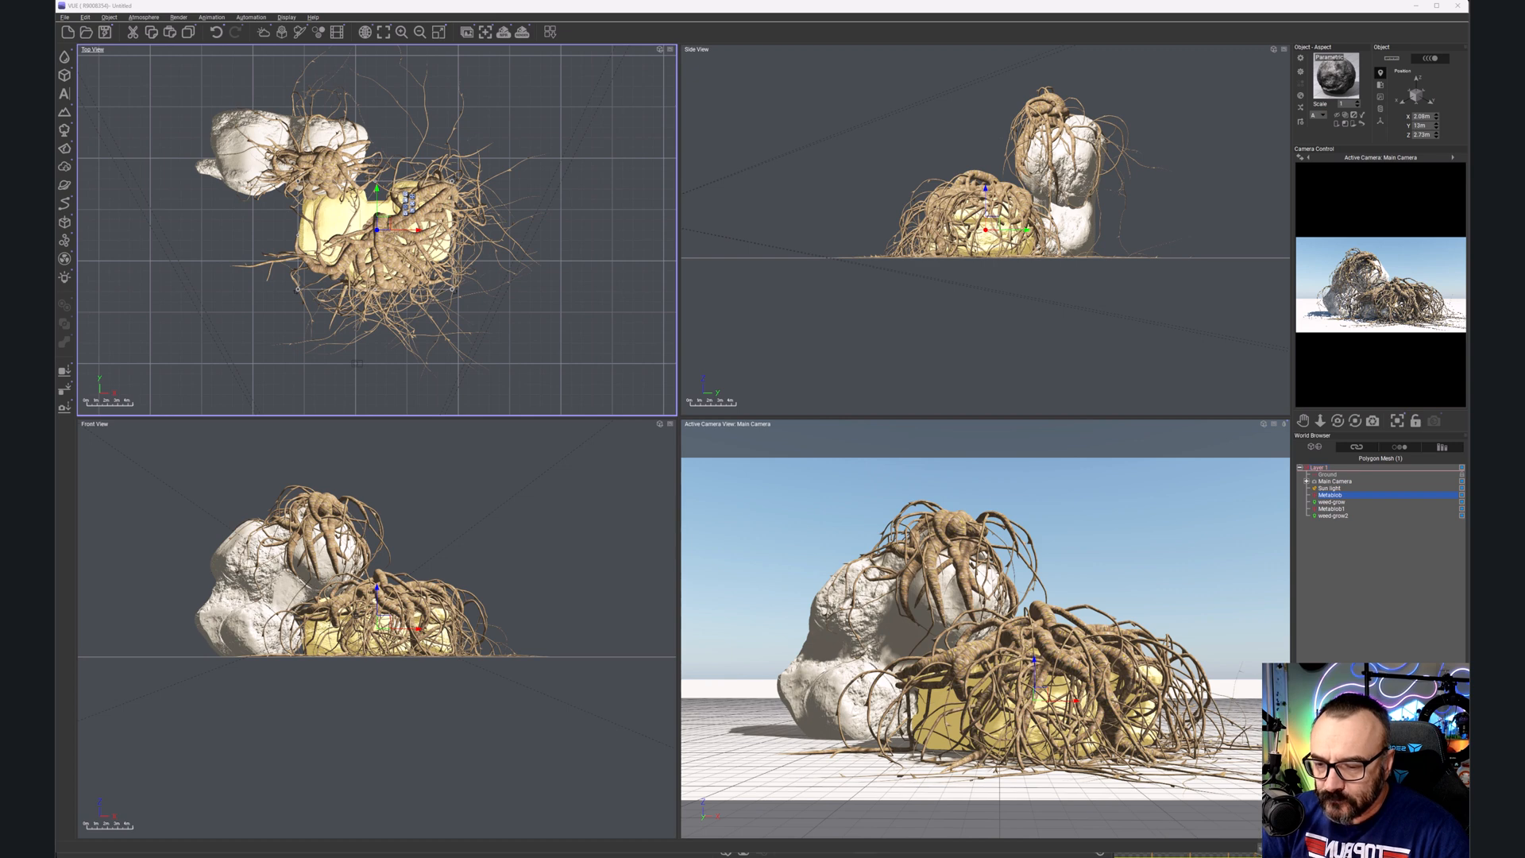
pyautogui.click(862, 856)
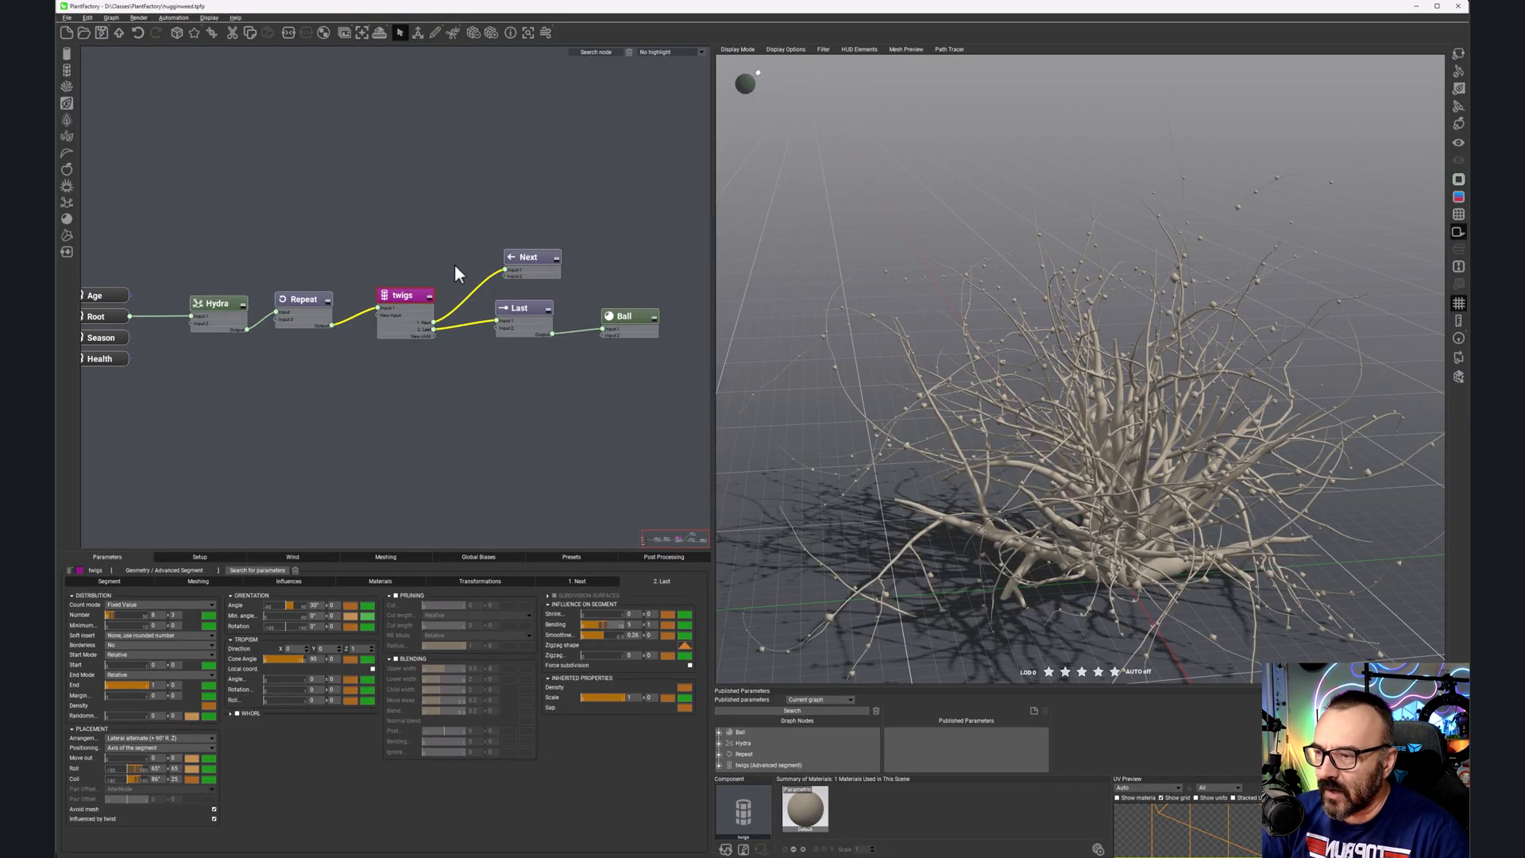
pyautogui.moveTo(240, 160)
pyautogui.mouseDown(button='middle')
pyautogui.moveTo(371, 150)
pyautogui.moveTo(349, 132)
pyautogui.mouseUp(button='middle')
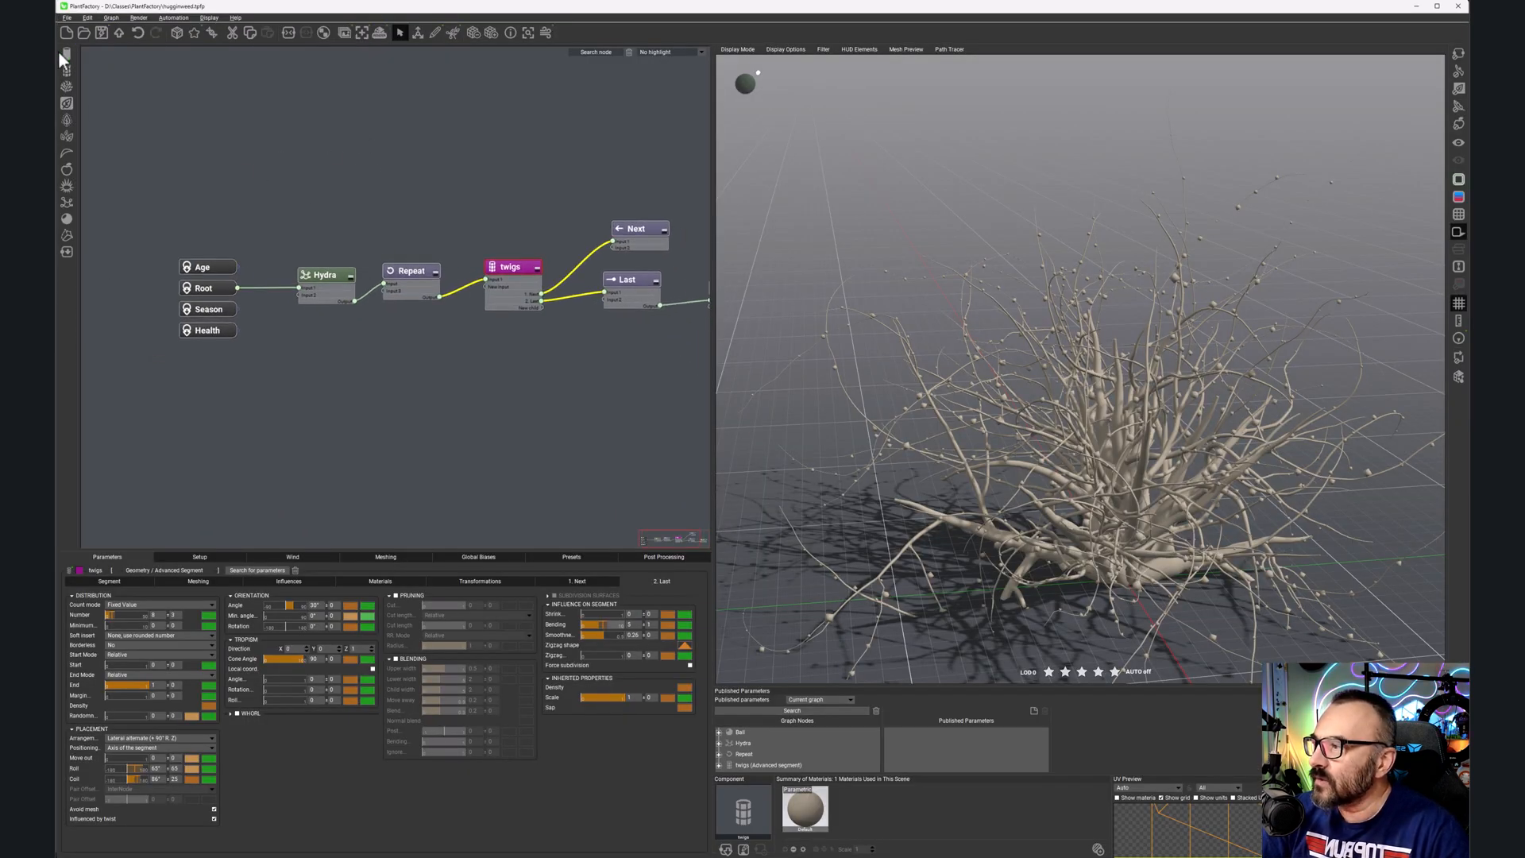
pyautogui.click(67, 17)
pyautogui.moveTo(88, 83)
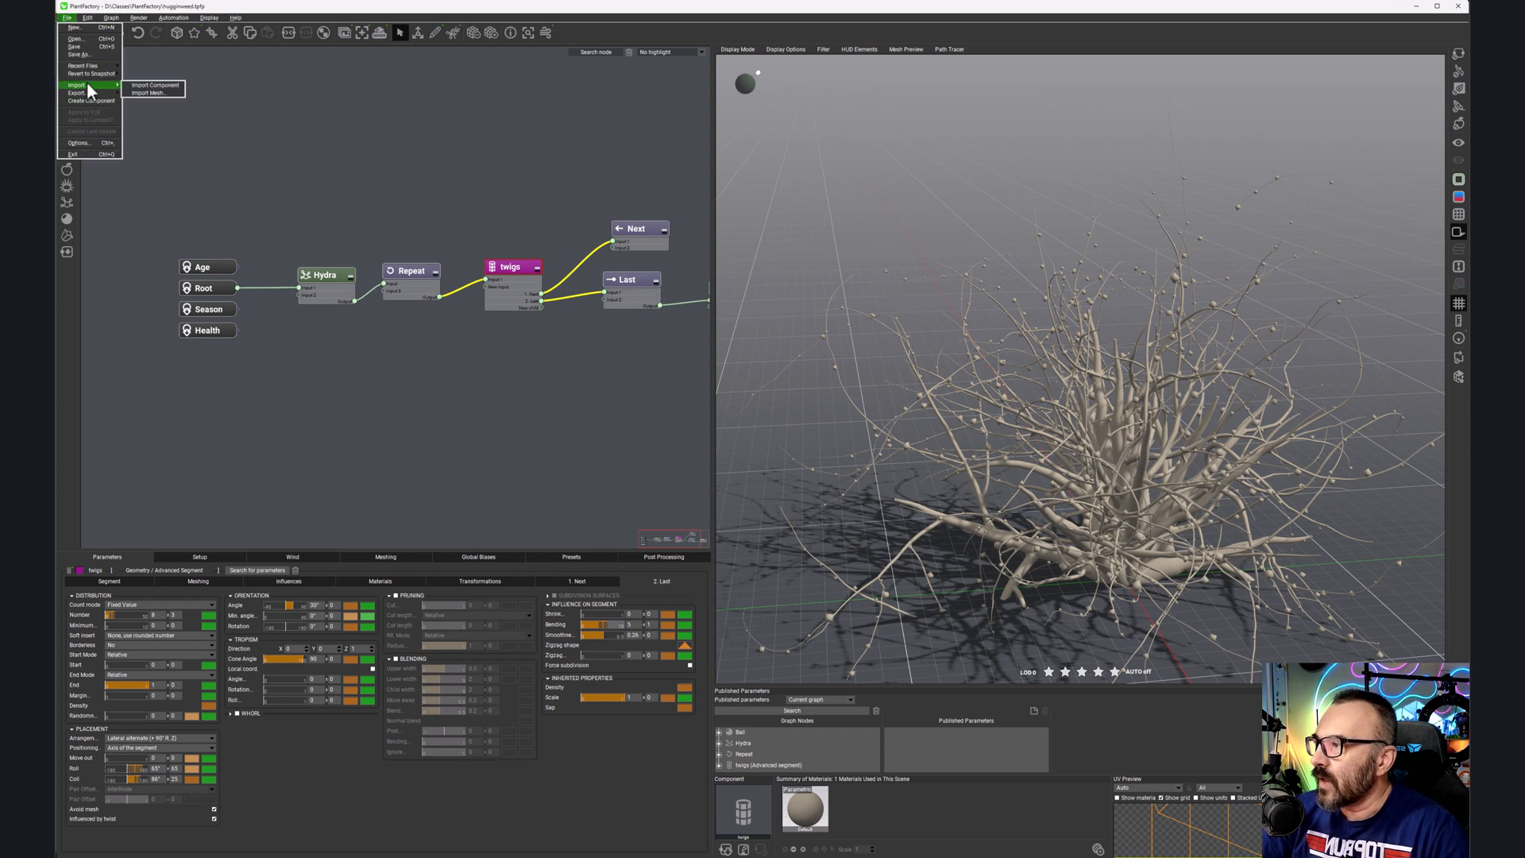
pyautogui.click(155, 92)
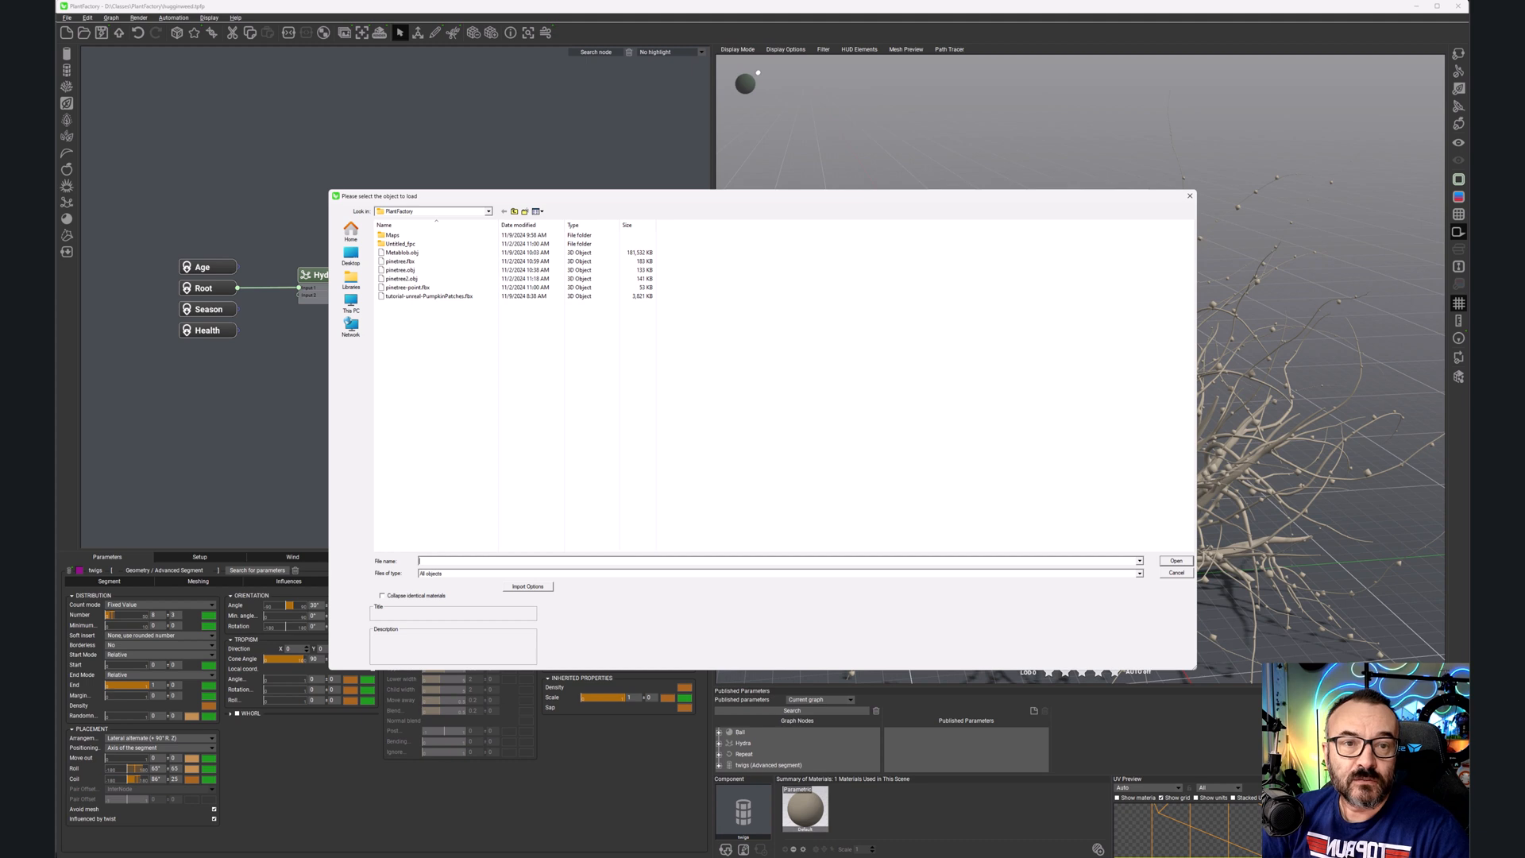
pyautogui.click(421, 254)
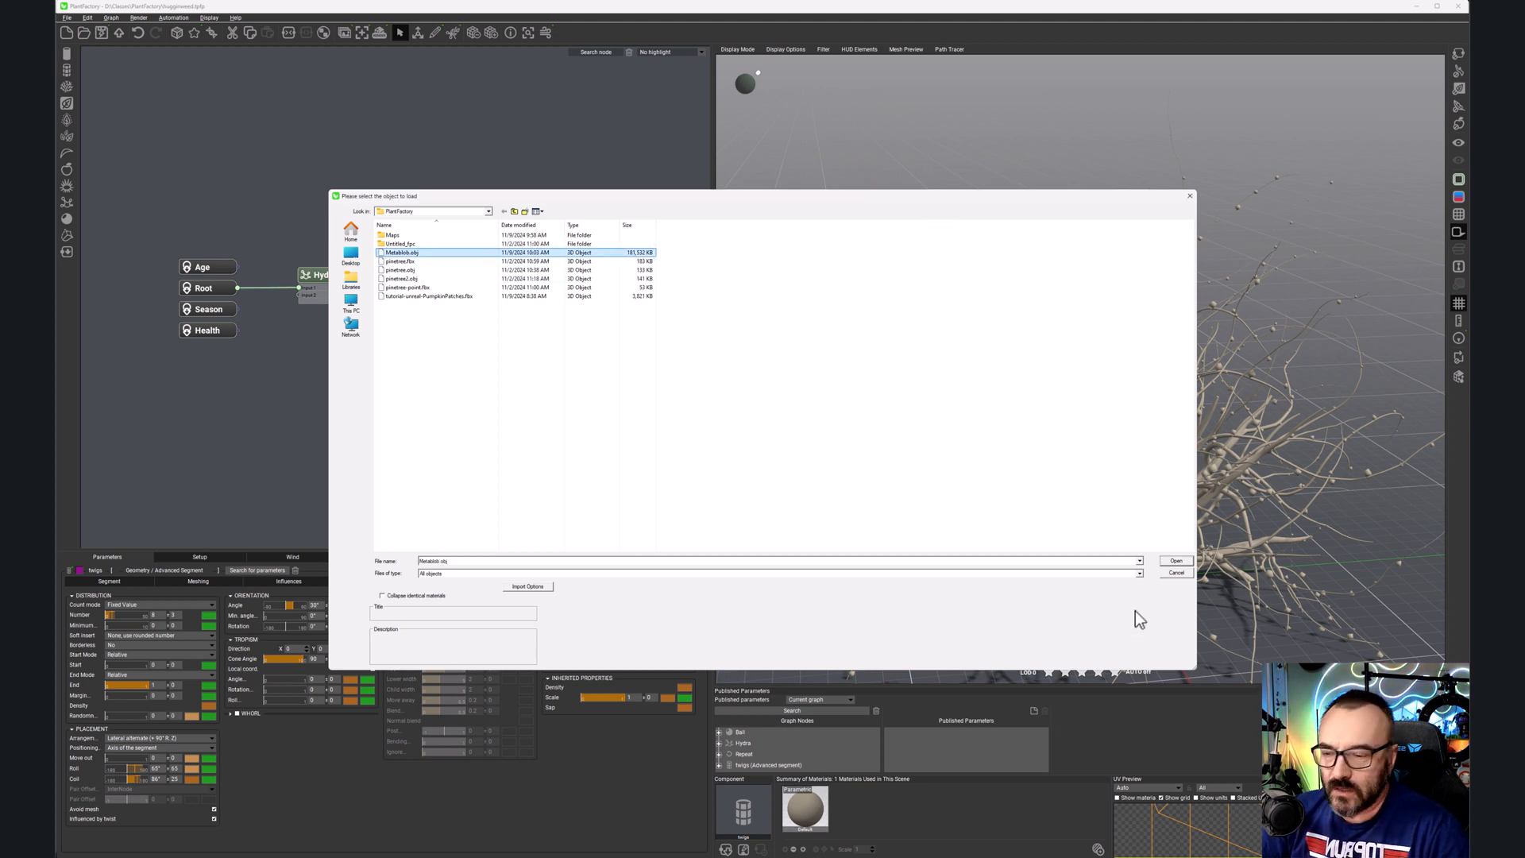
pyautogui.click(1175, 562)
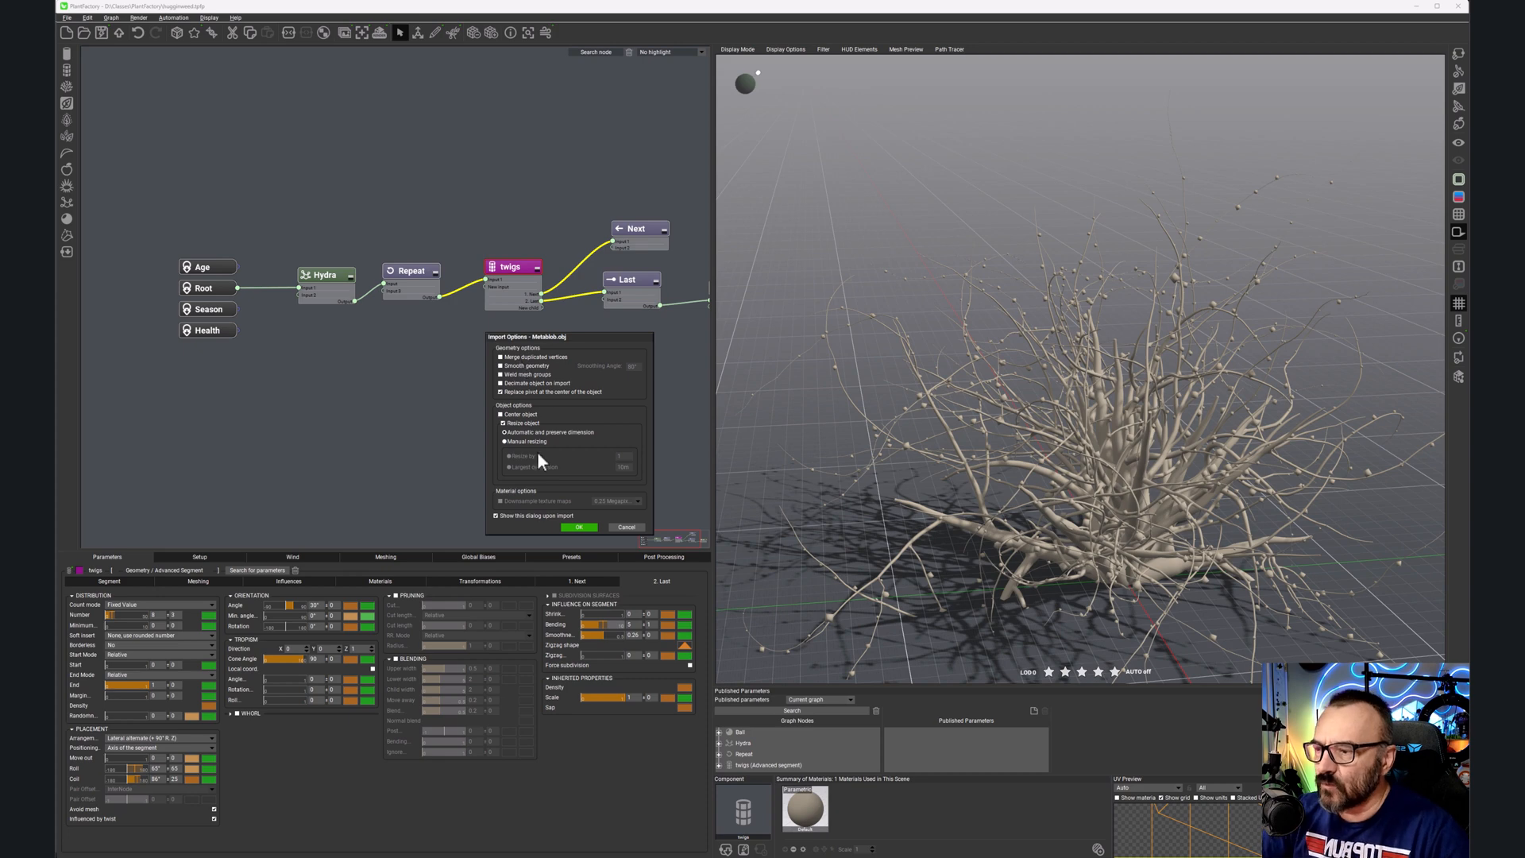
pyautogui.click(580, 527)
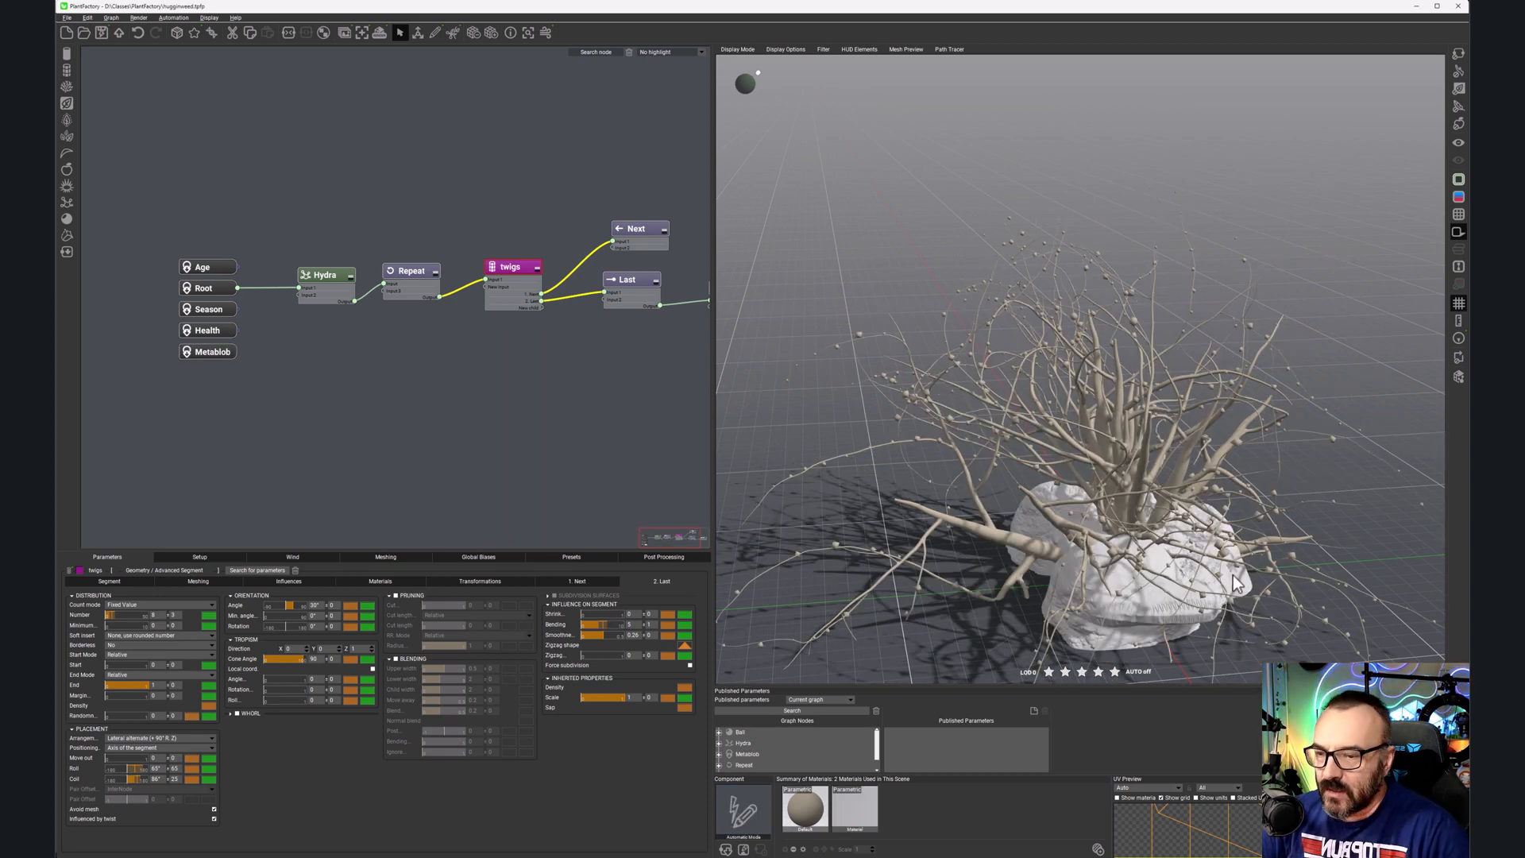
pyautogui.moveTo(554, 441); pyautogui.dragTo(528, 423, button='middle')
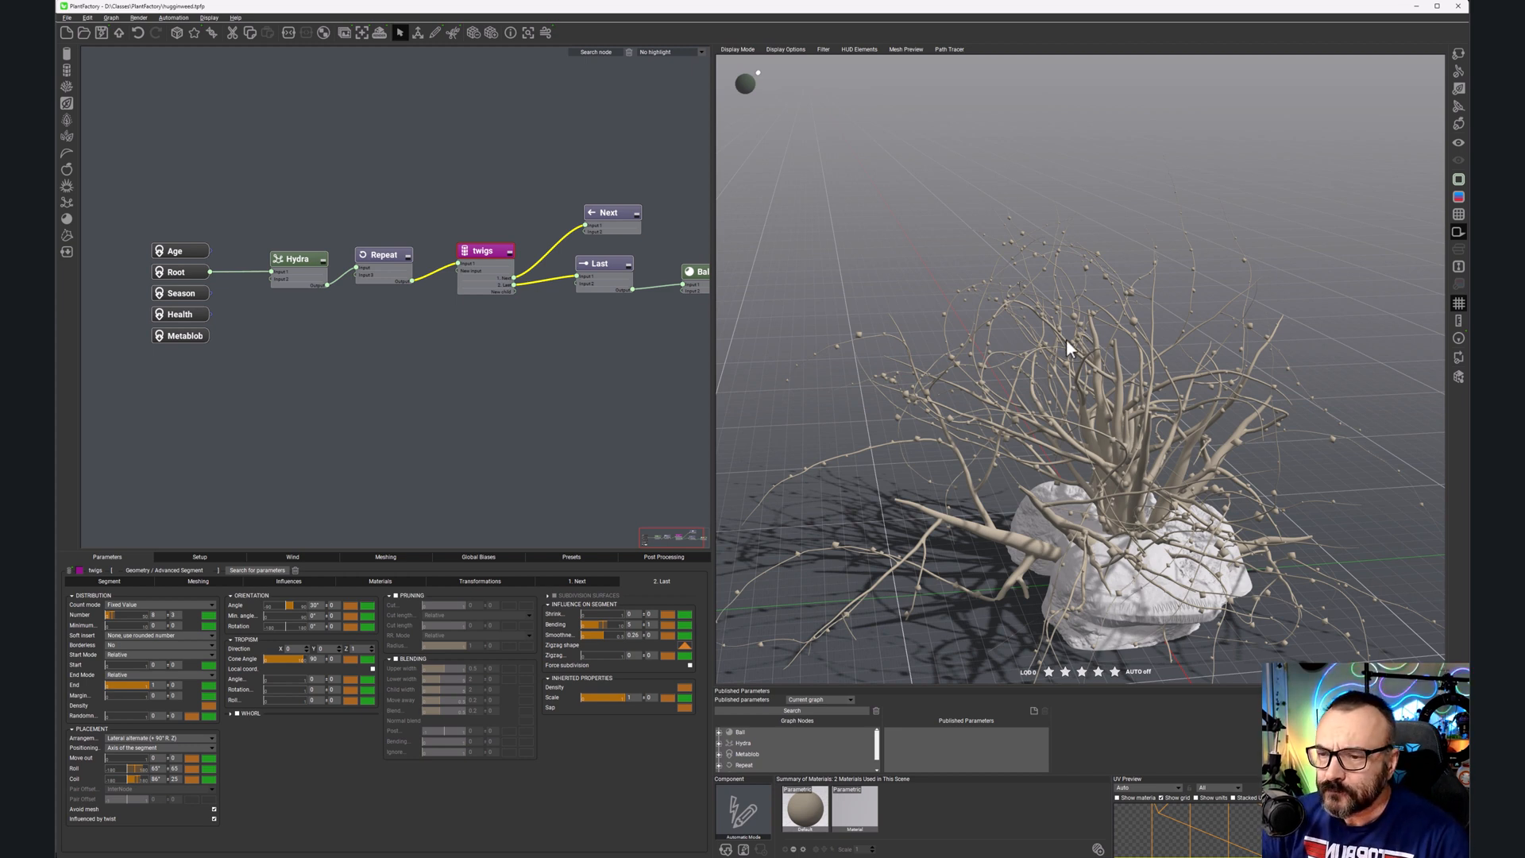
# Step: Preview the wind and enable wind and gust motion for the twigs segment, then turn the preview off
pyautogui.click(543, 35)
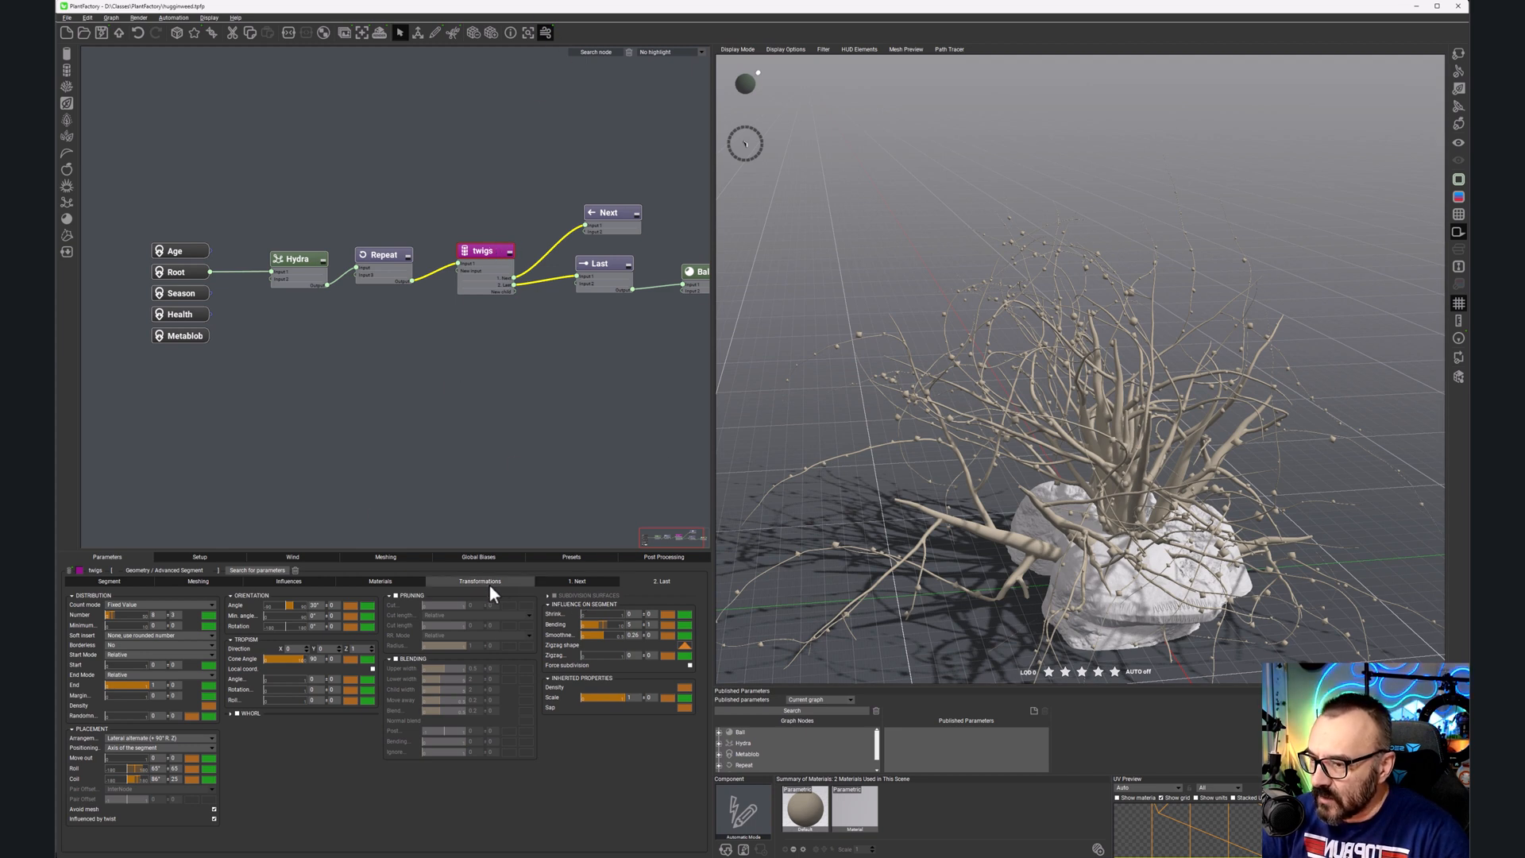
pyautogui.click(288, 583)
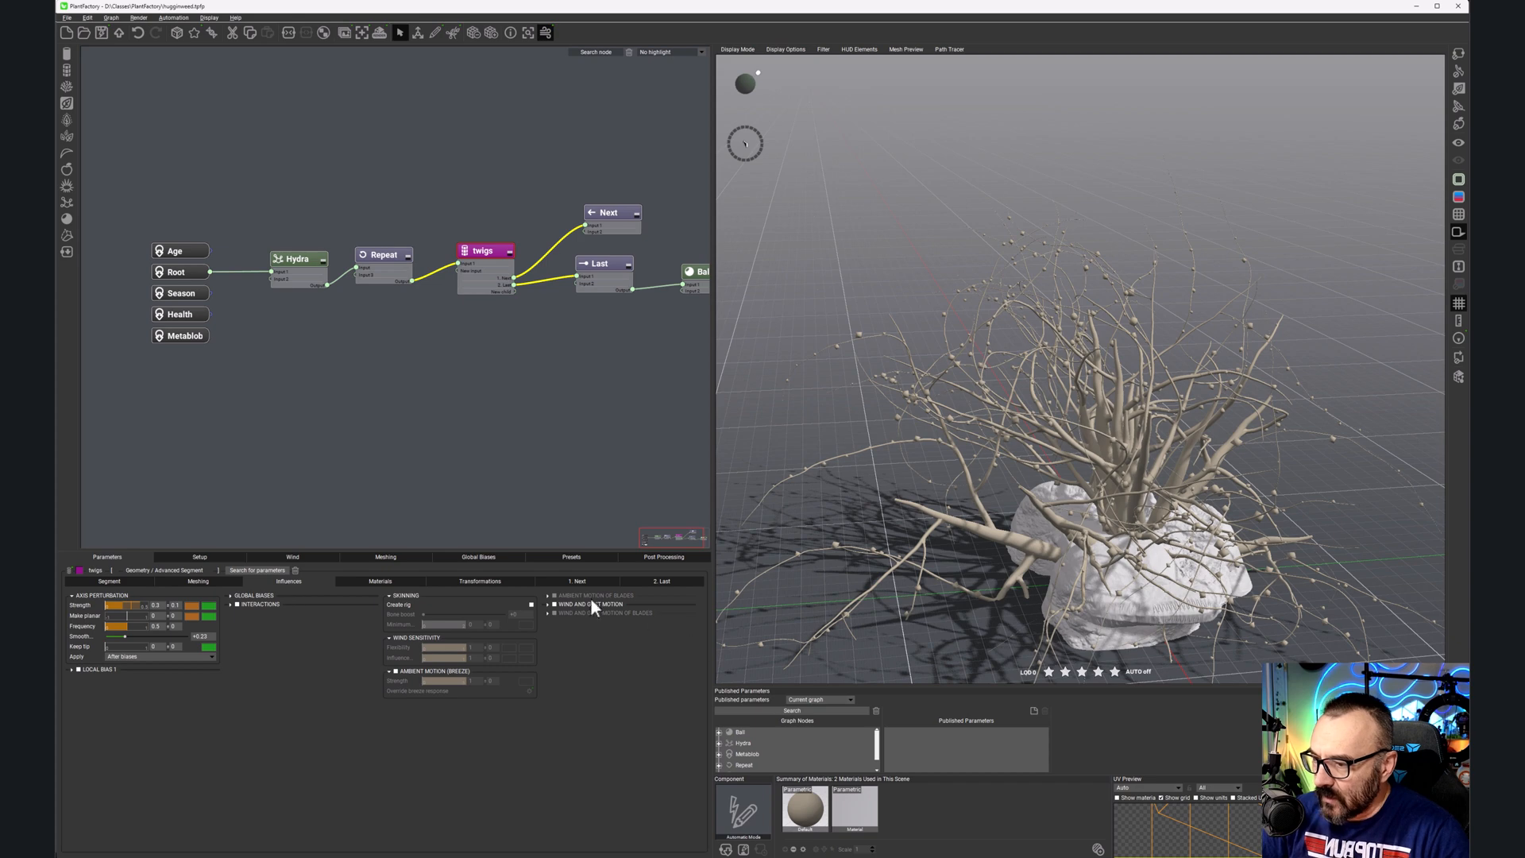
pyautogui.click(554, 604)
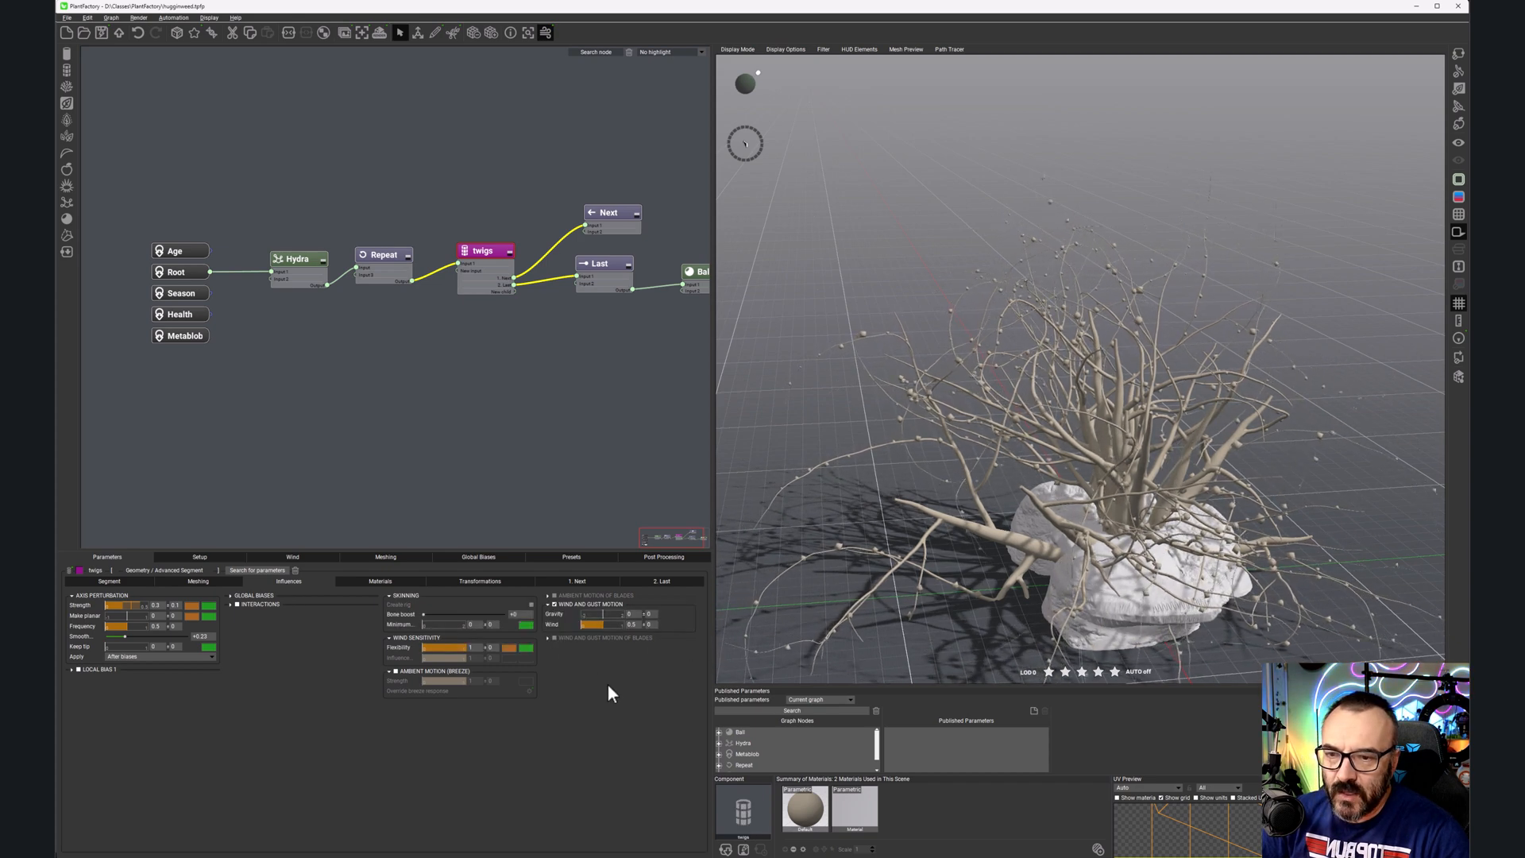
pyautogui.click(546, 33)
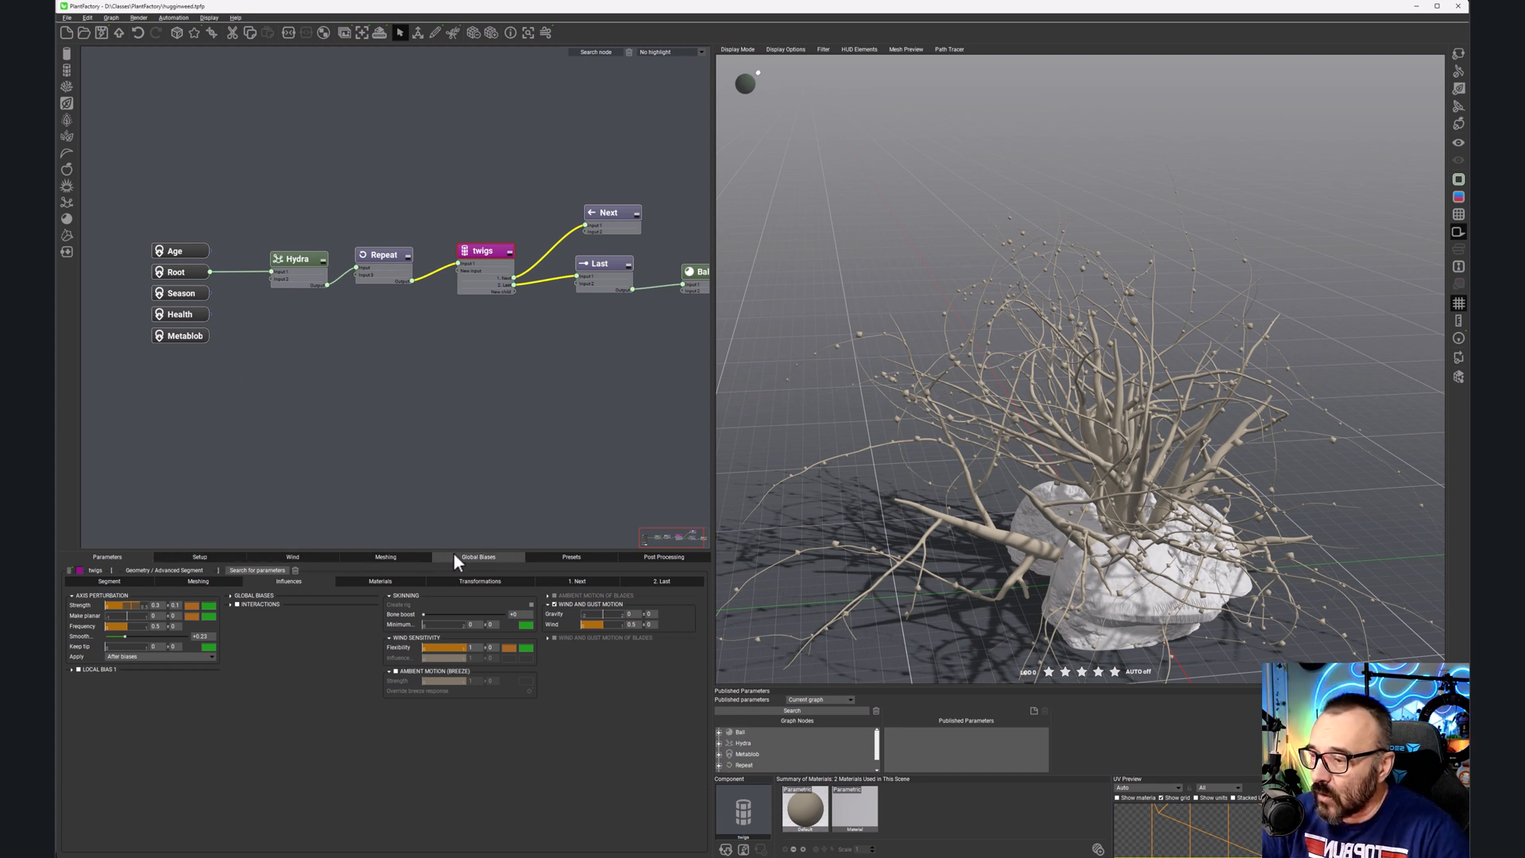
# Step: Keep Metablob as the object to grow on and set the Curl global bias strength to 1
pyautogui.click(481, 556)
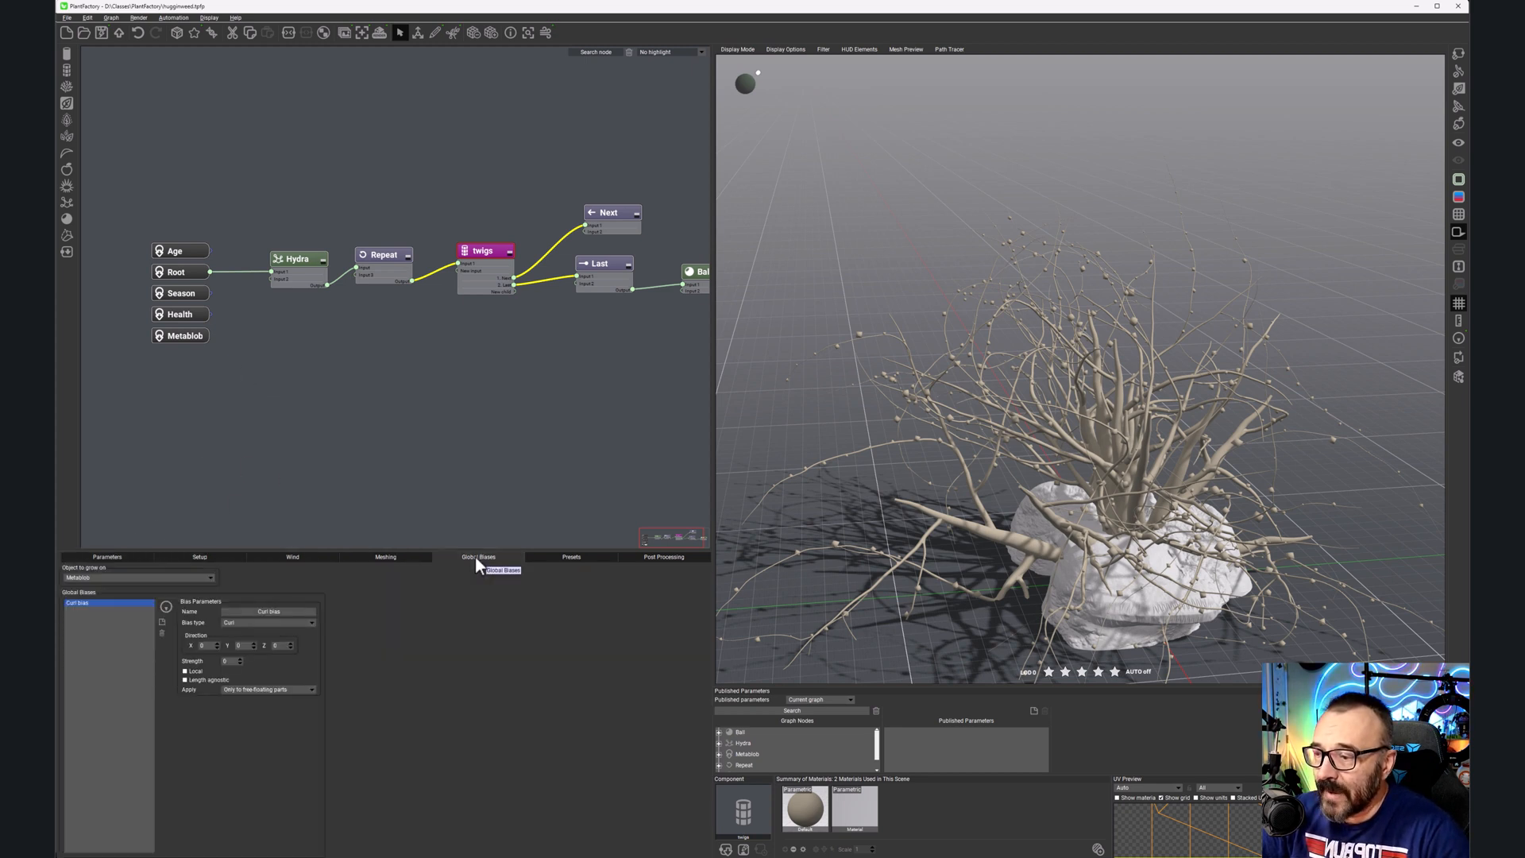
pyautogui.click(208, 578)
pyautogui.click(79, 585)
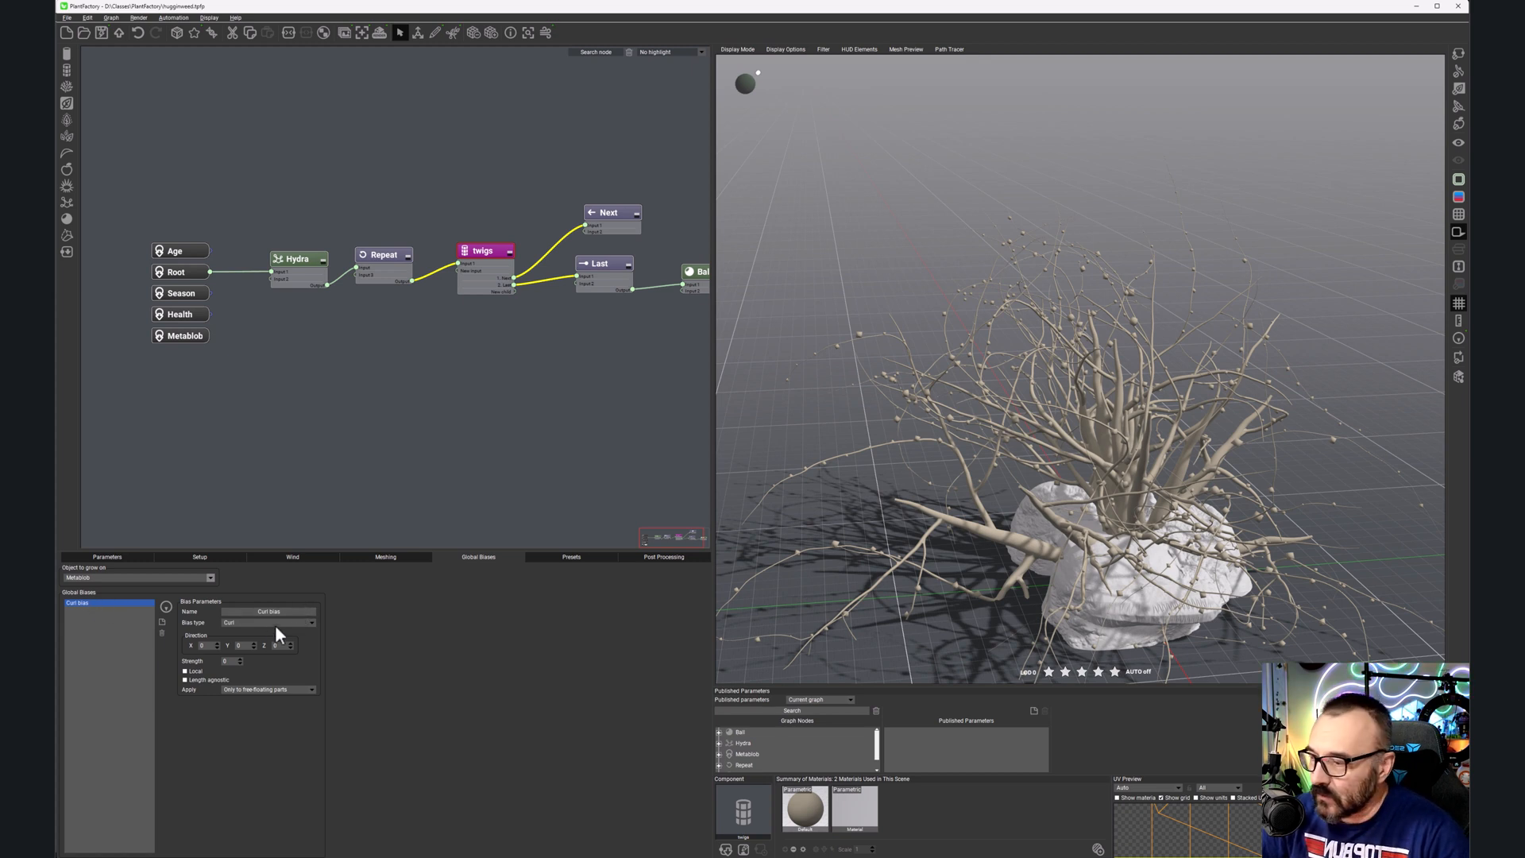
pyautogui.click(311, 622)
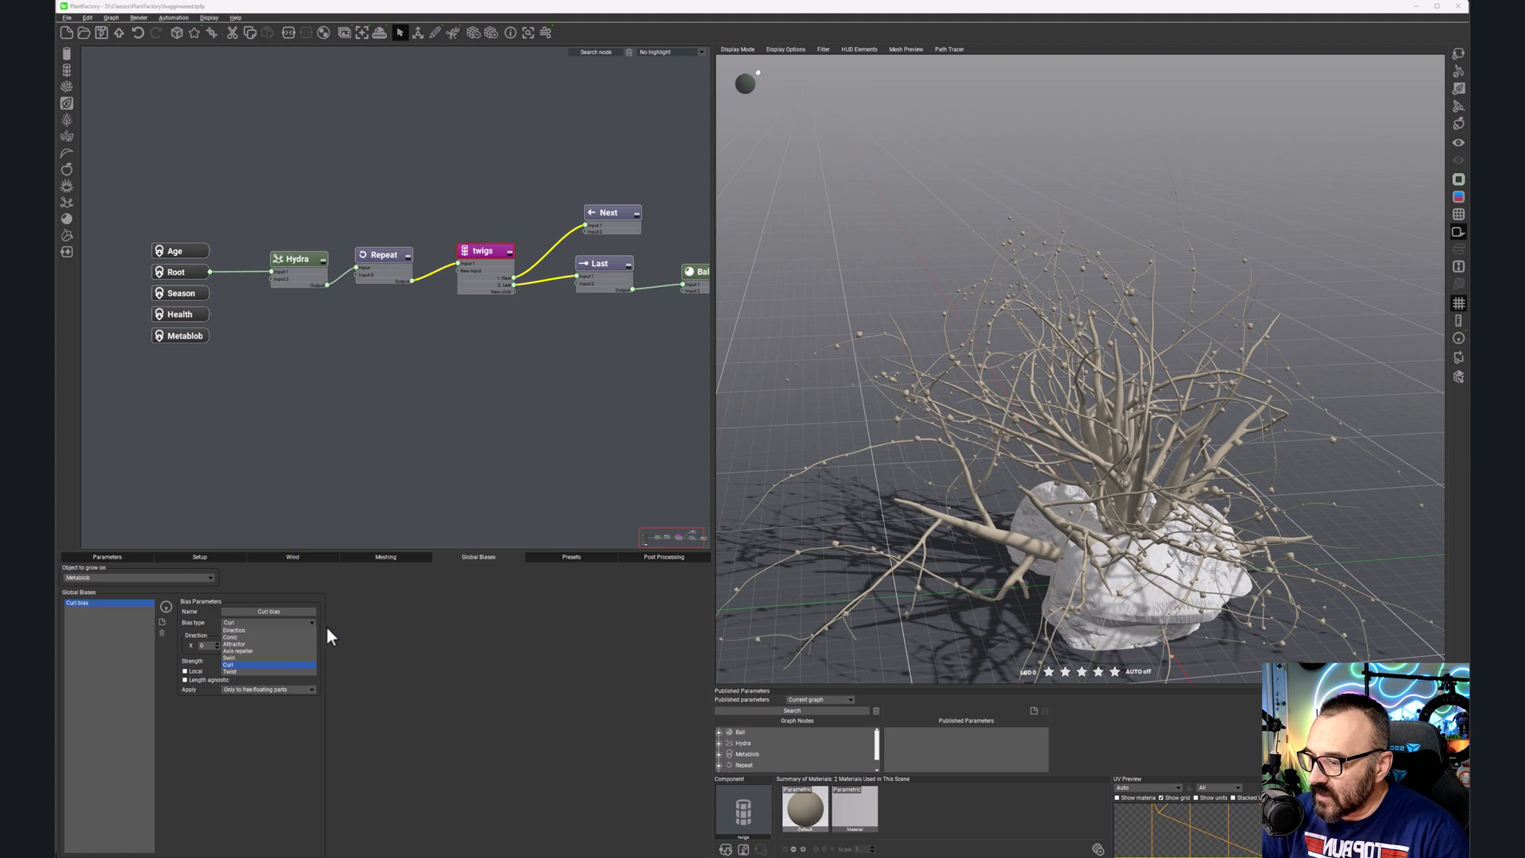
pyautogui.click(443, 641)
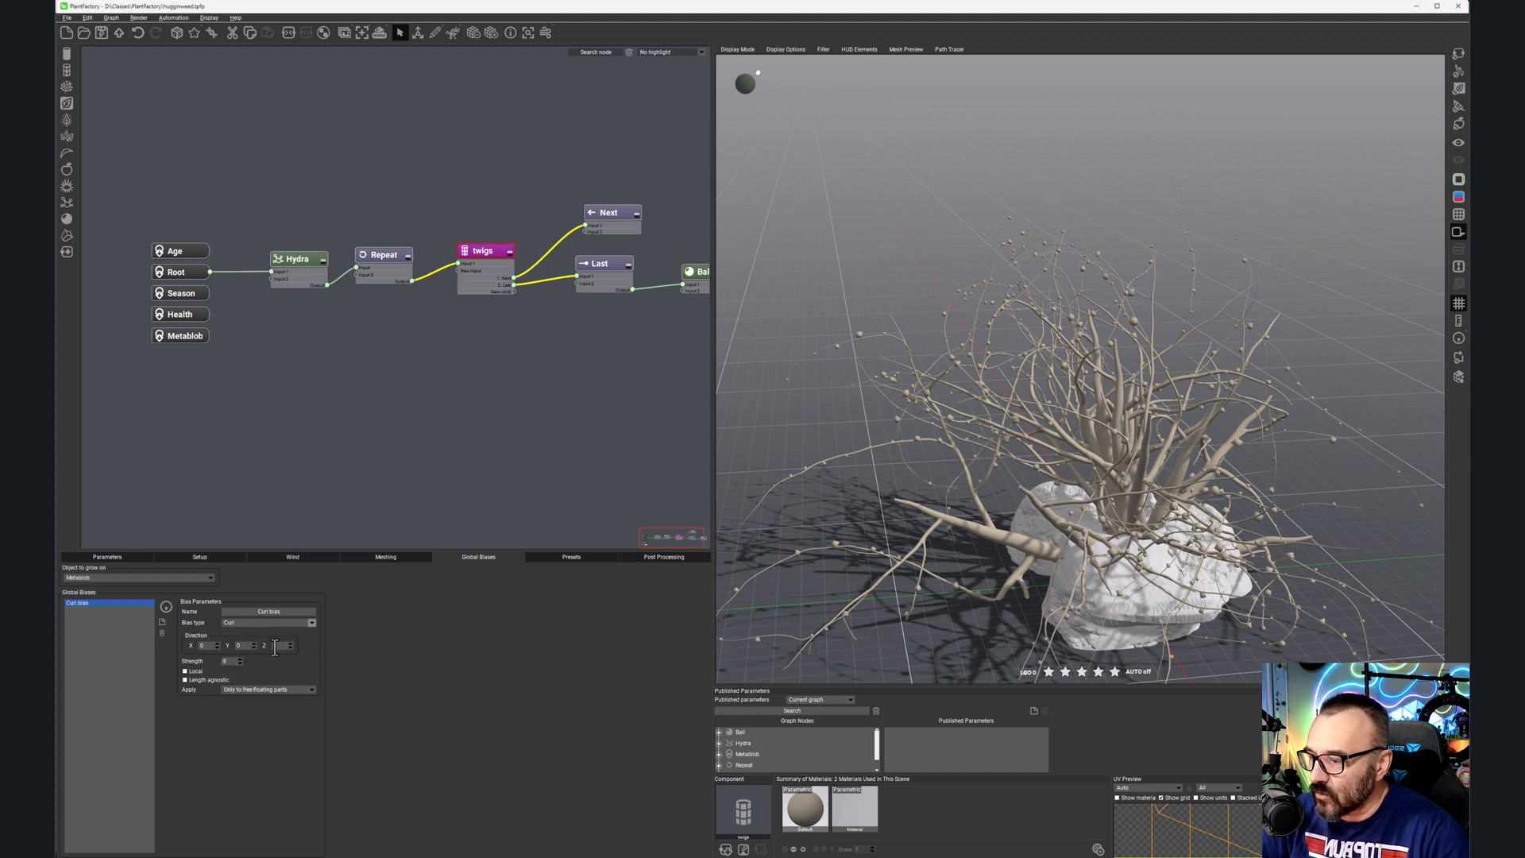
pyautogui.doubleClick(225, 661)
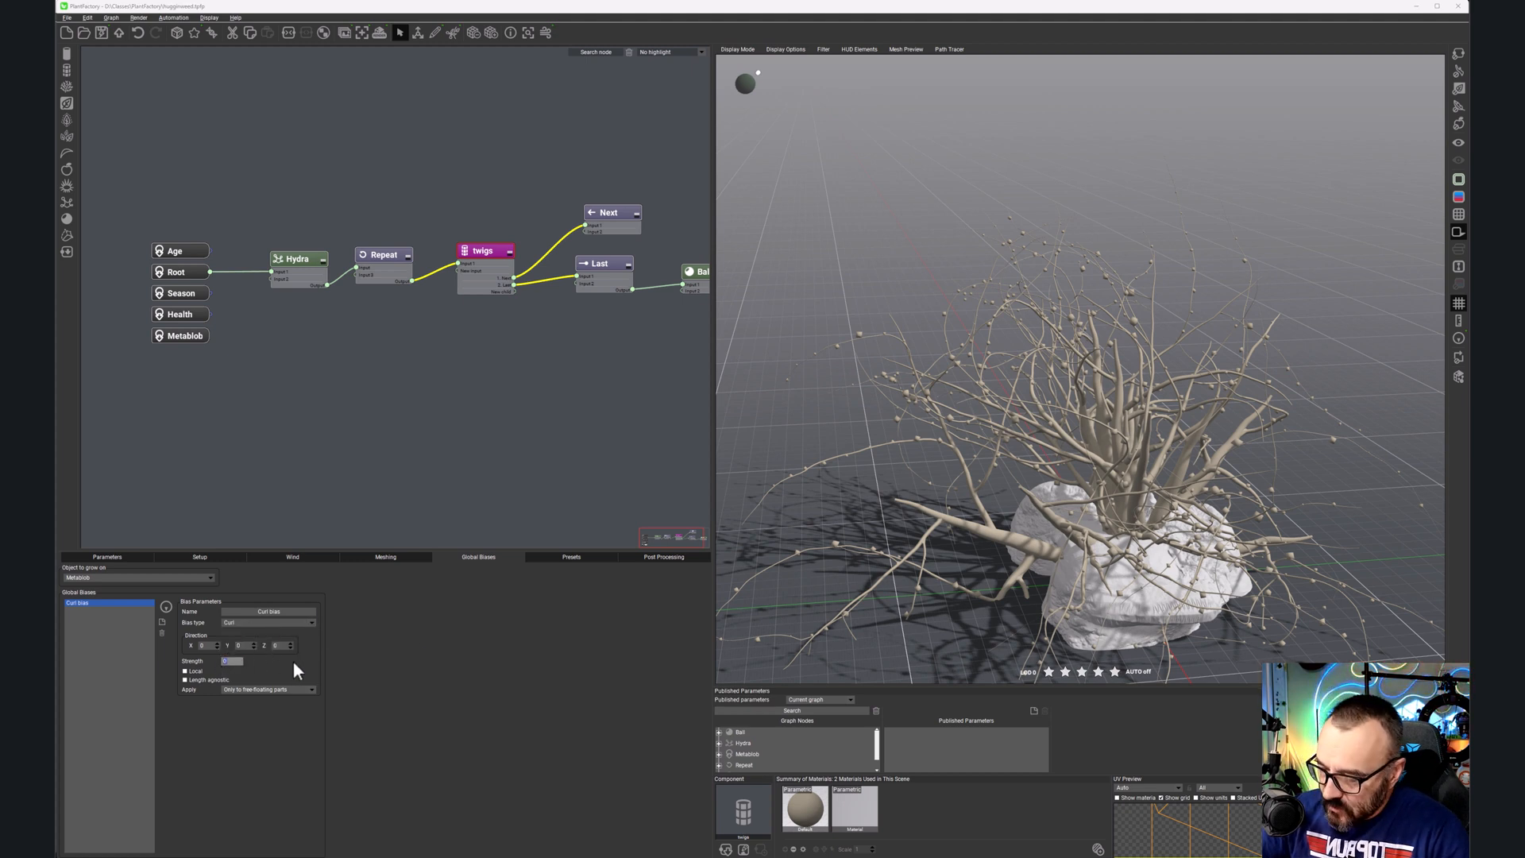
pyautogui.write('1')
pyautogui.press('Return')
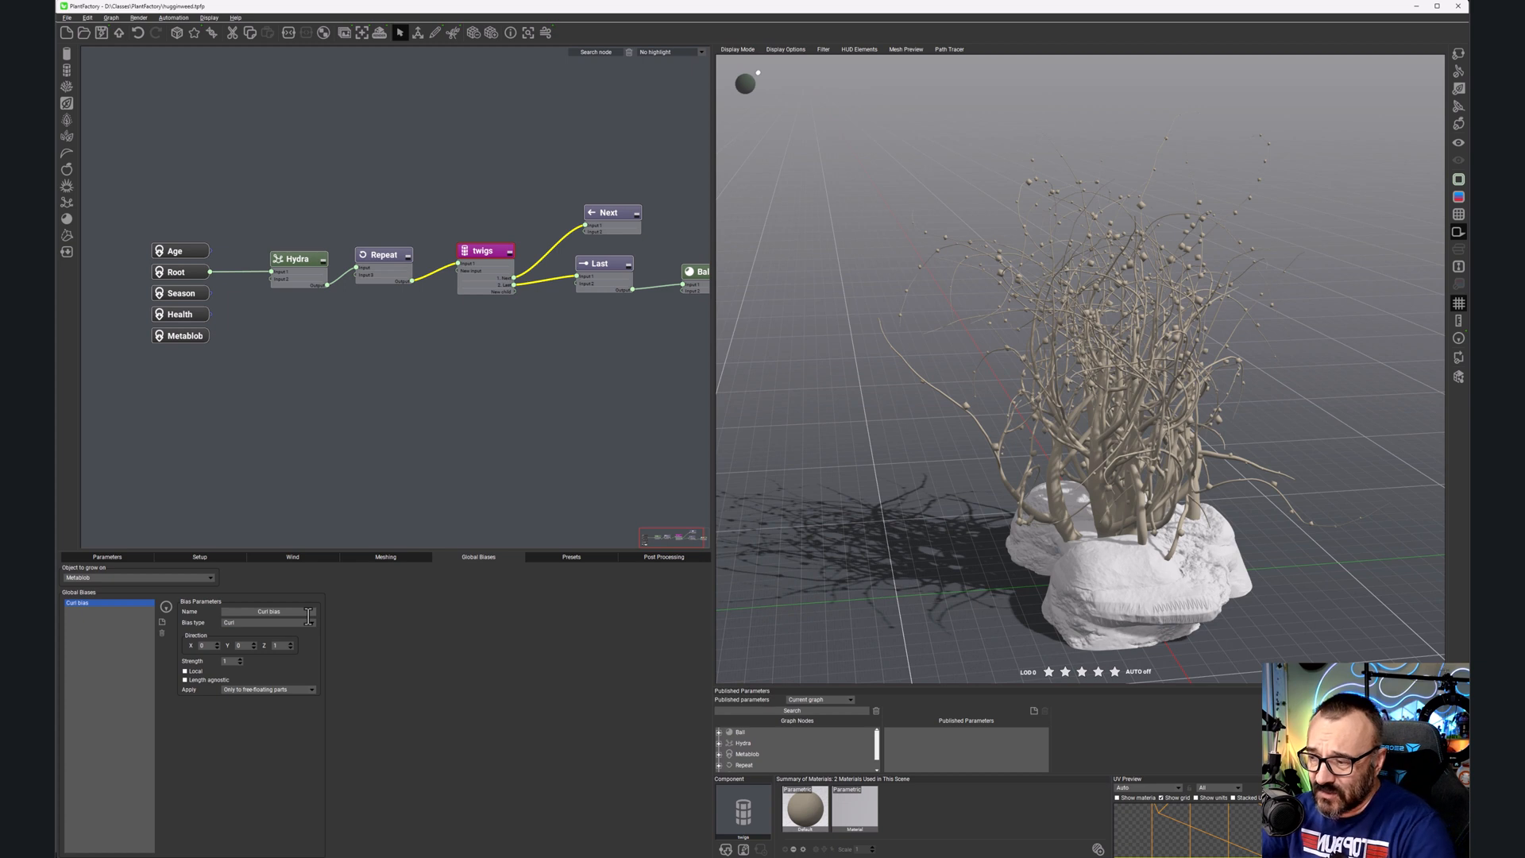
# Step: Set the Curl bias's Z direction to -0.3 and inspect how the branches follow the rock
pyautogui.click(274, 645)
pyautogui.write('-0.3')
pyautogui.press('Return')
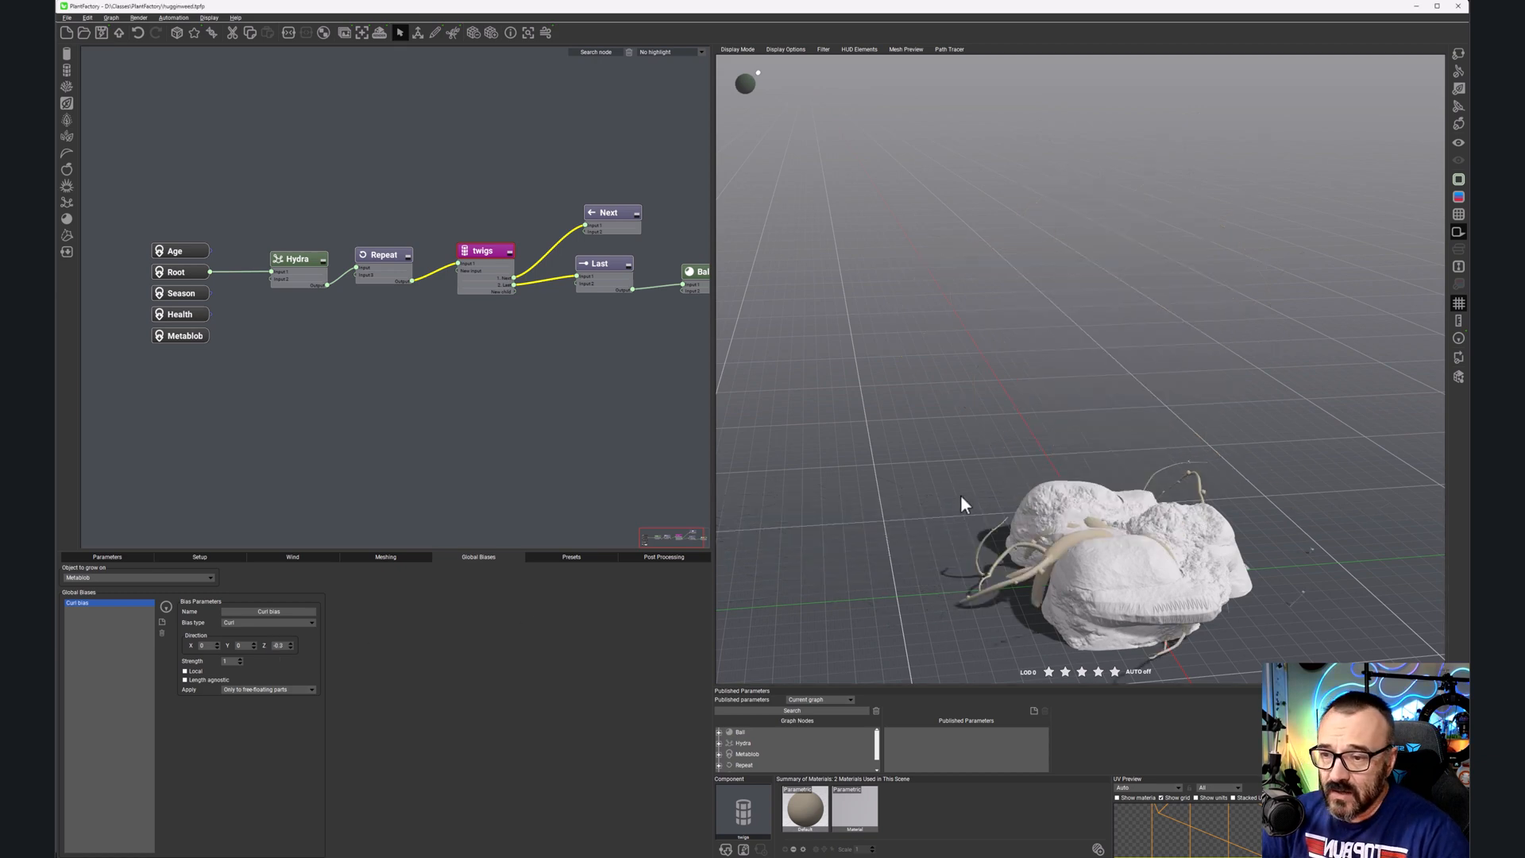
pyautogui.scroll(4, 1151, 572)
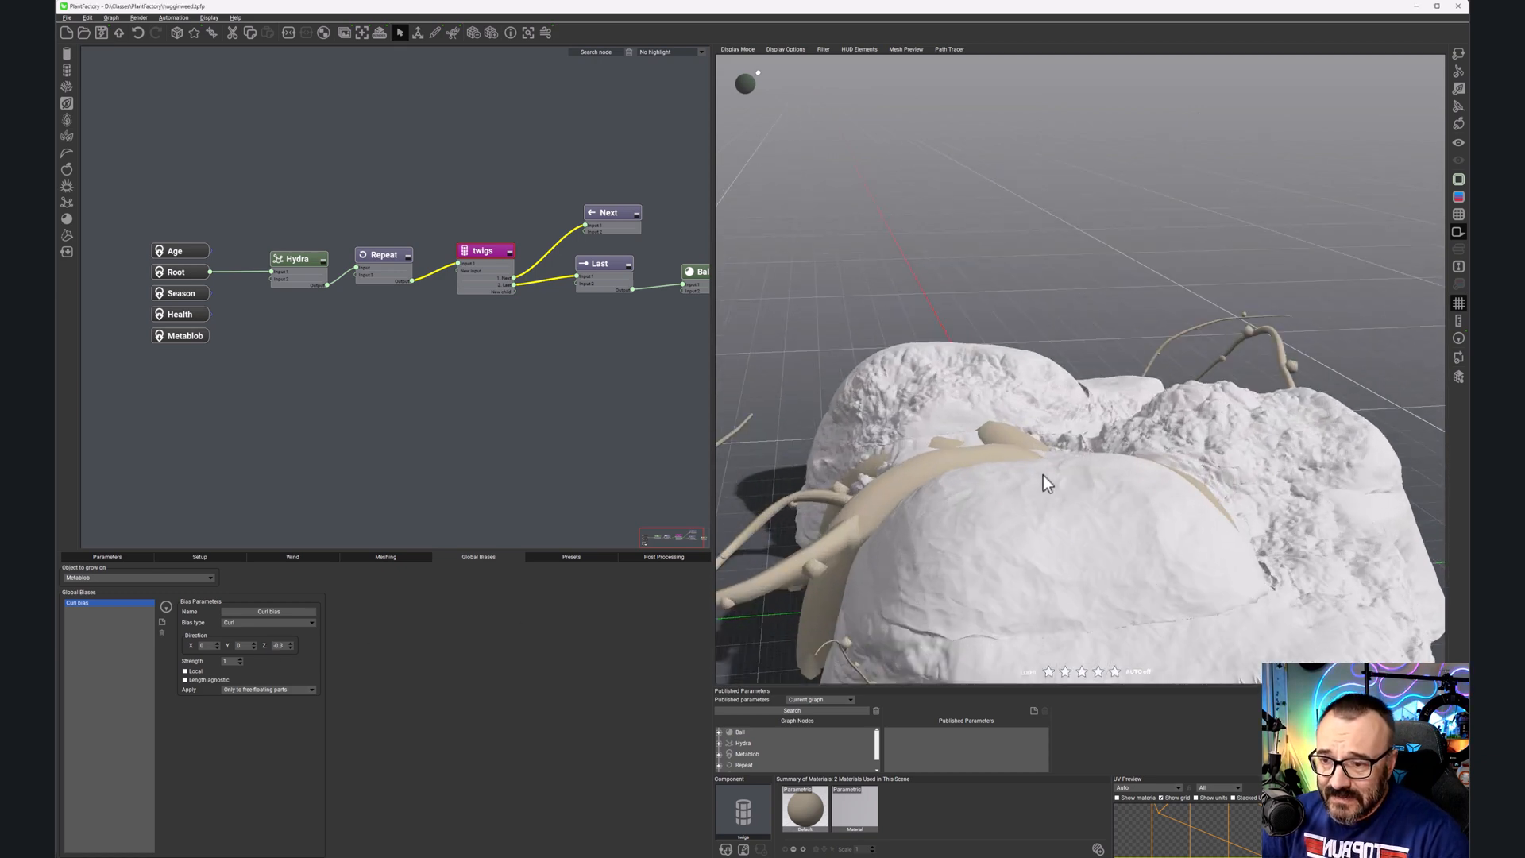
pyautogui.scroll(-2, 1050, 493)
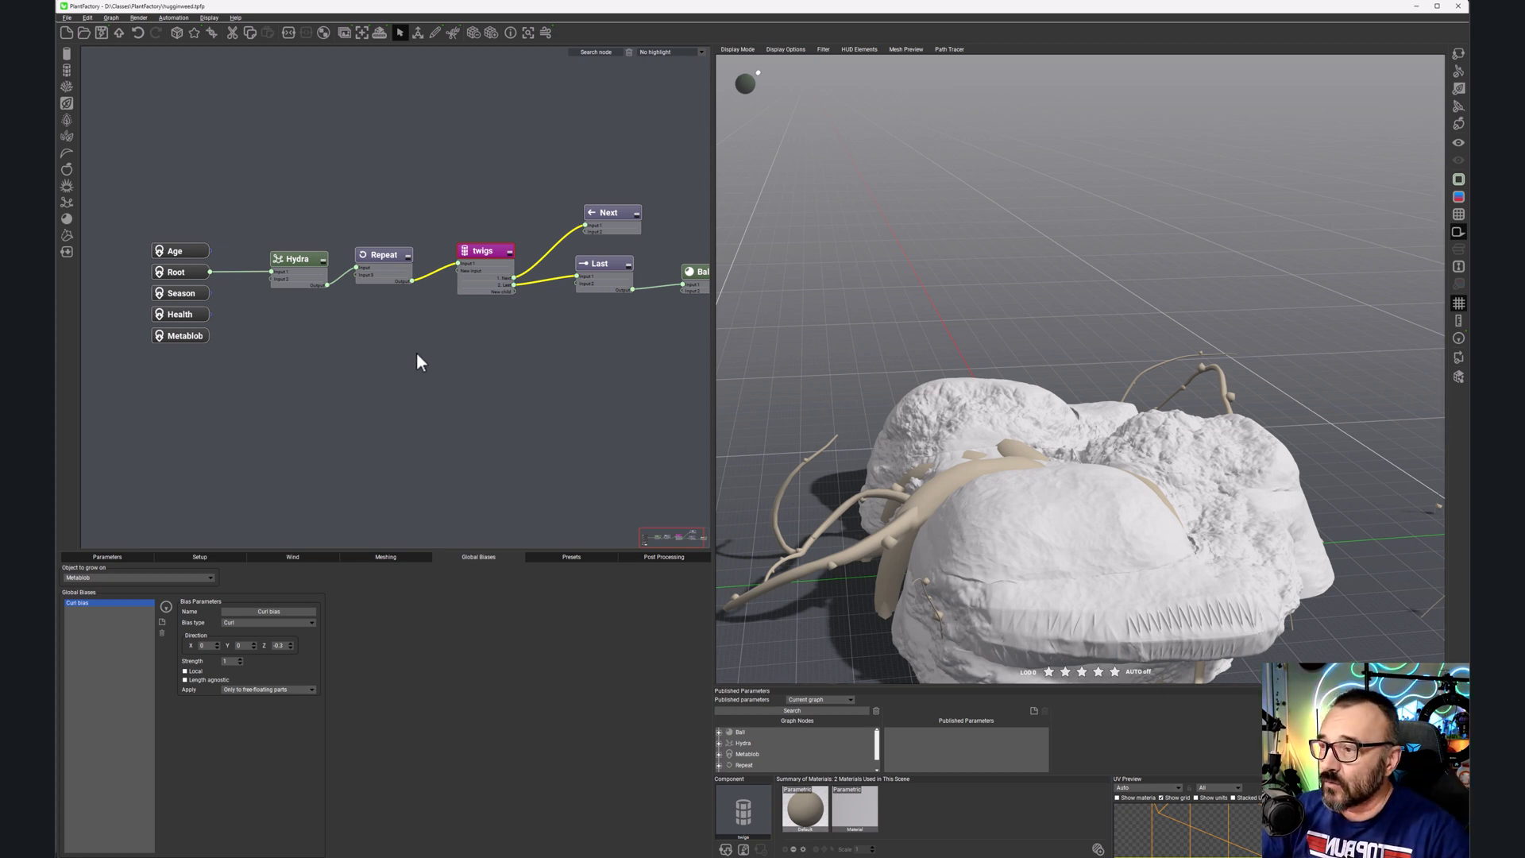
# Step: Enable interactions for the twigs segment, make it interact with ground and object, and adjust its Prune after value
pyautogui.moveTo(545, 379); pyautogui.dragTo(471, 310, button='middle')
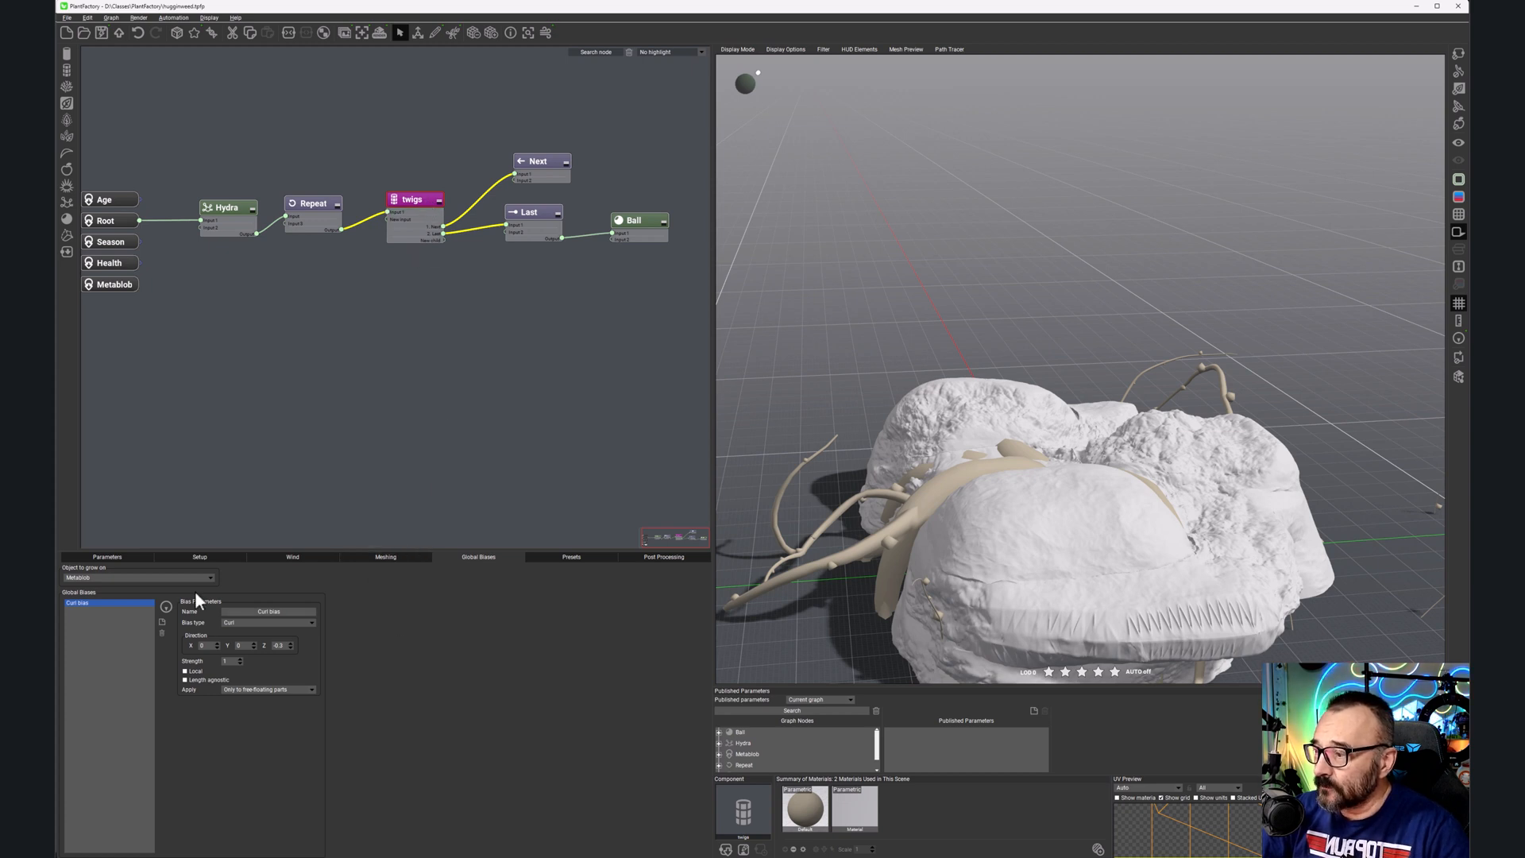
pyautogui.click(103, 555)
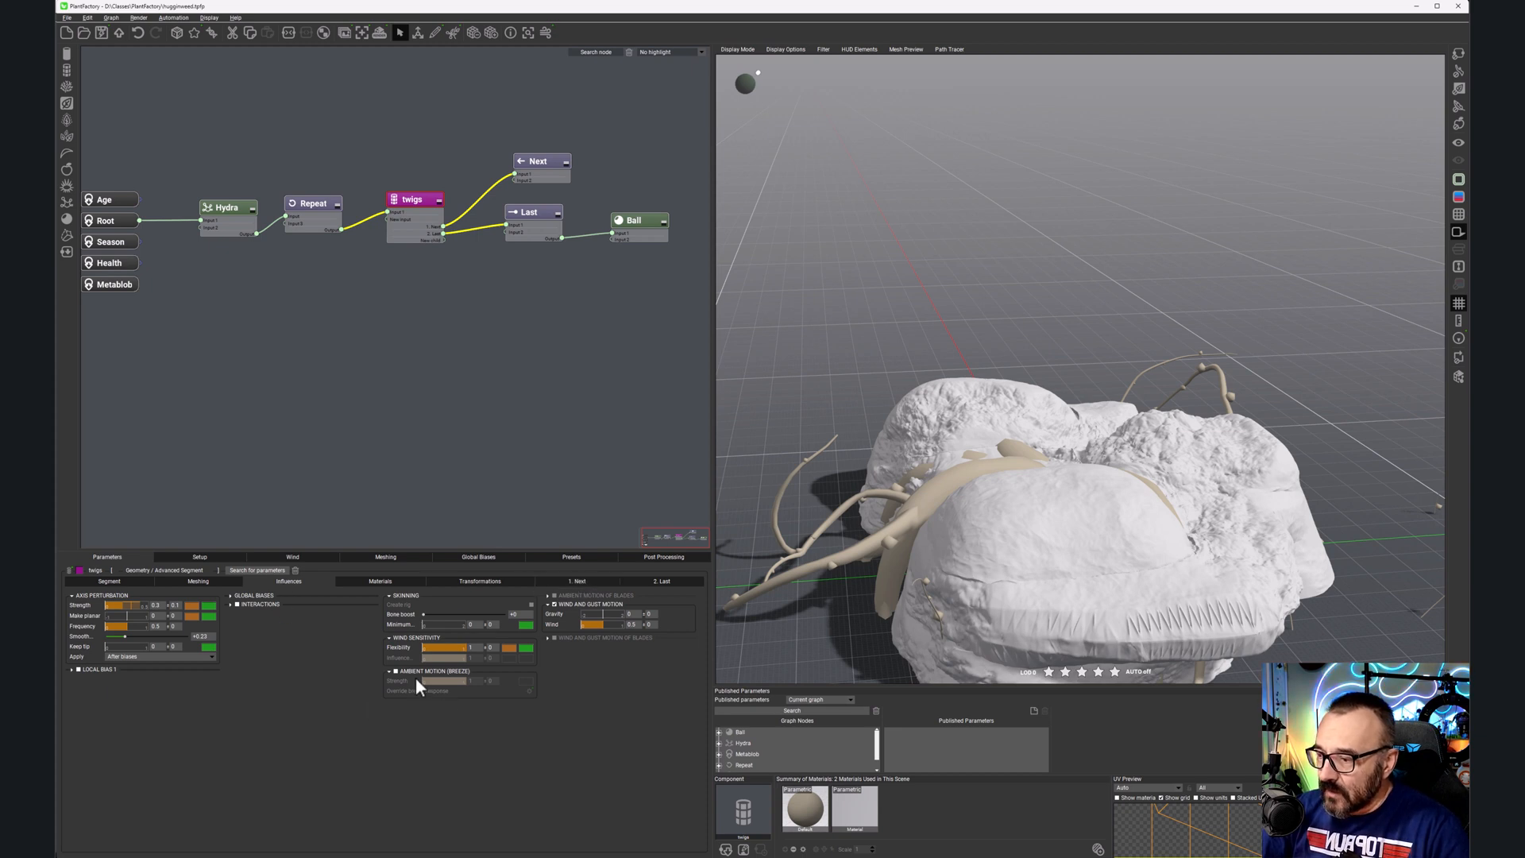
pyautogui.click(236, 604)
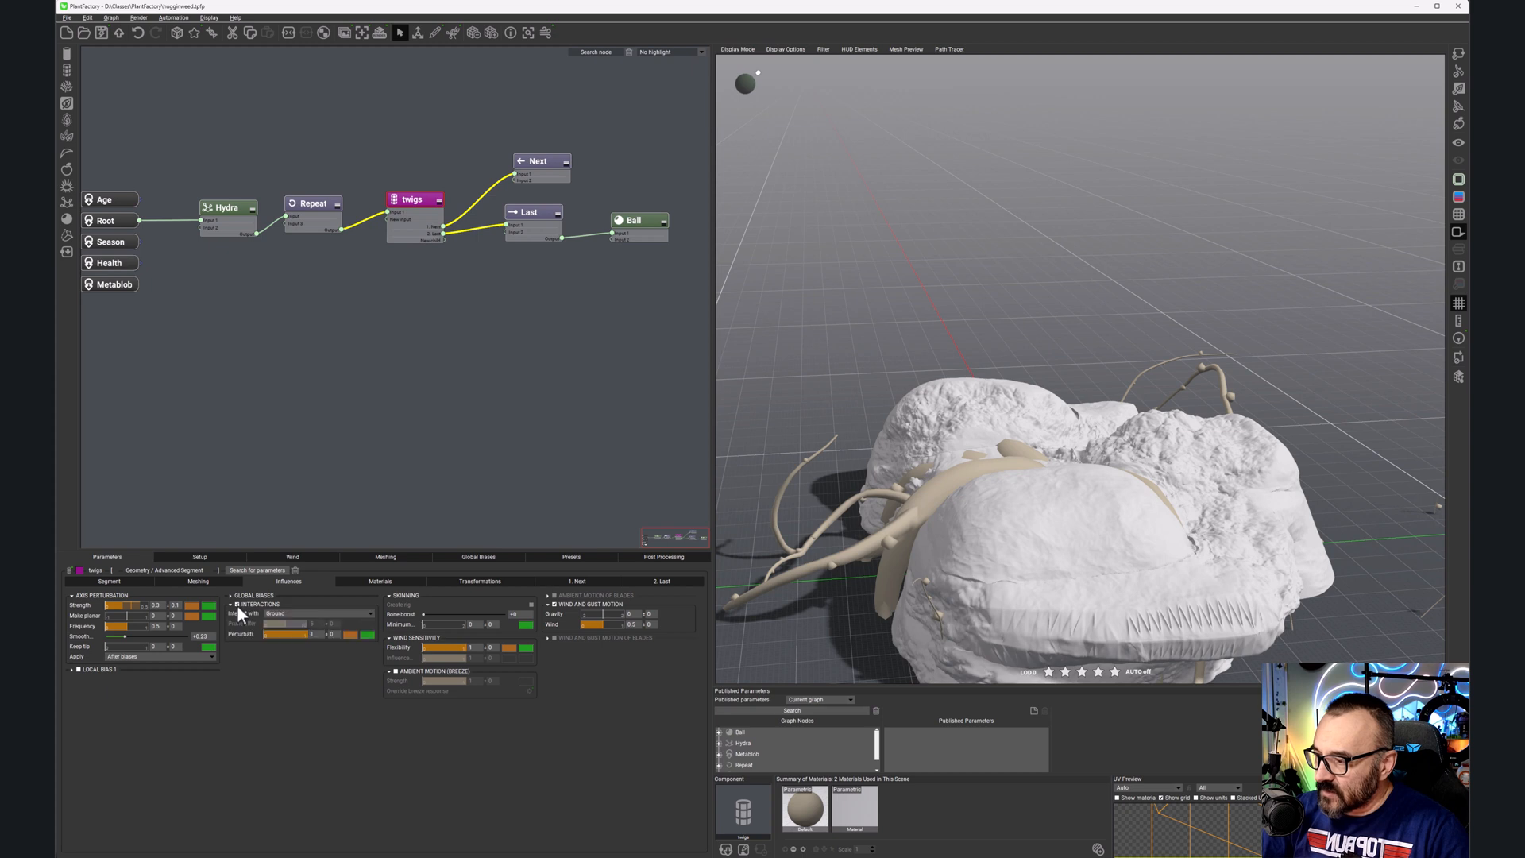
pyautogui.click(348, 615)
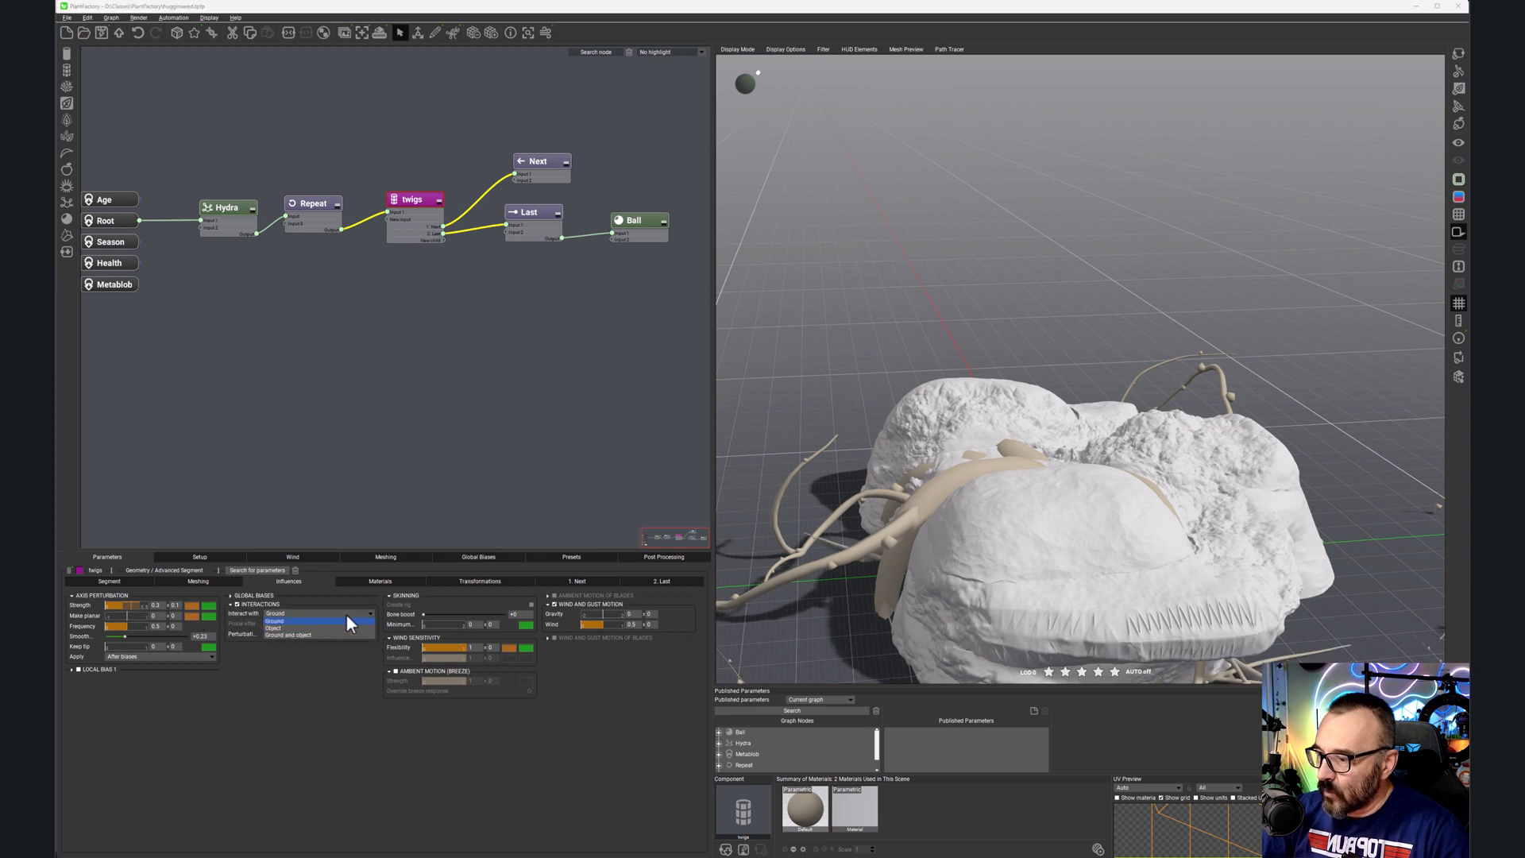
pyautogui.click(293, 633)
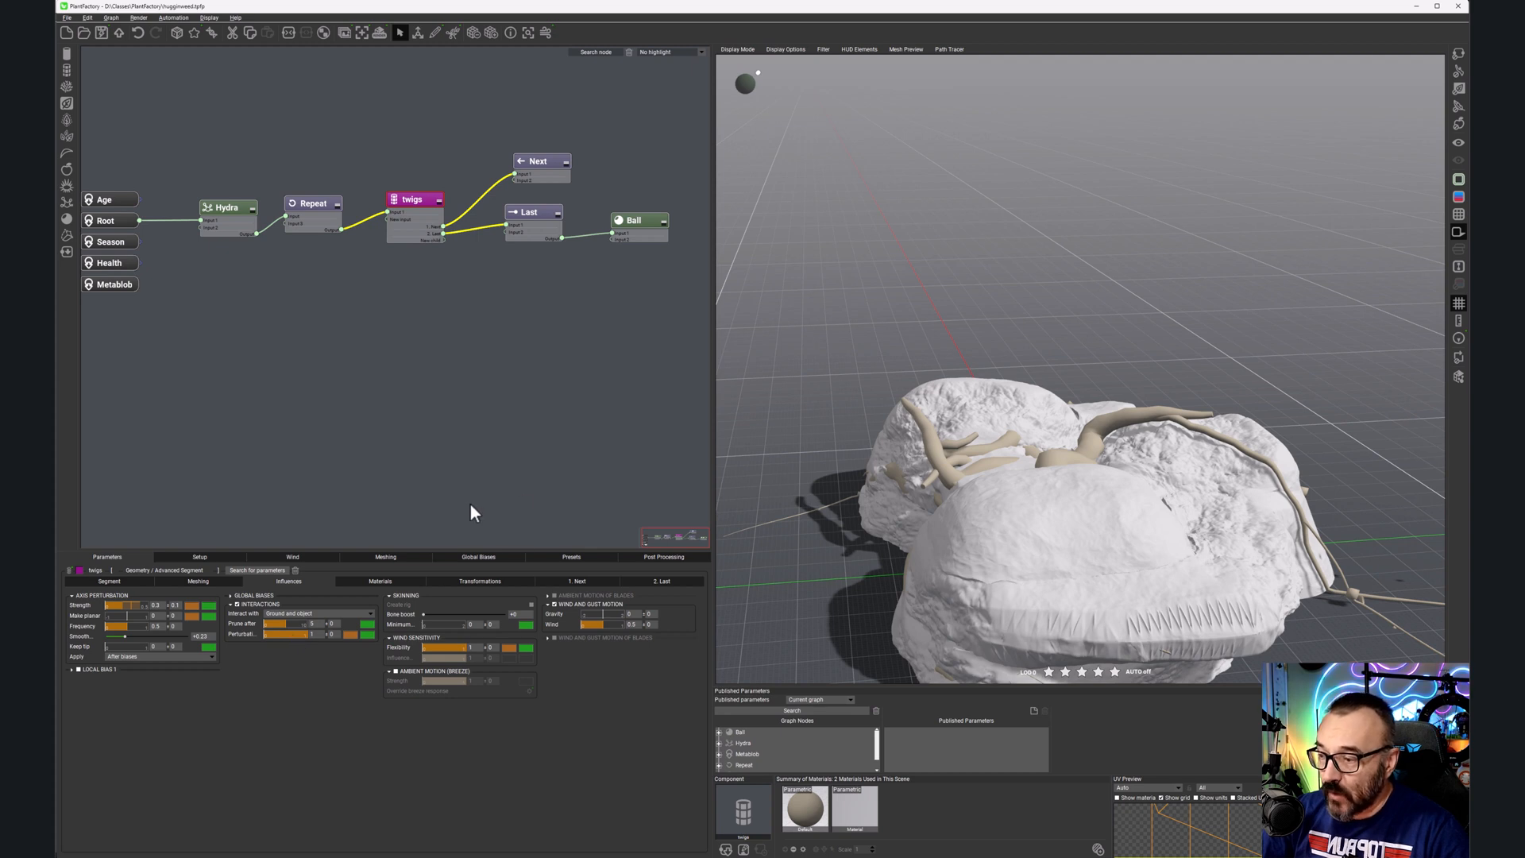
pyautogui.click(312, 623)
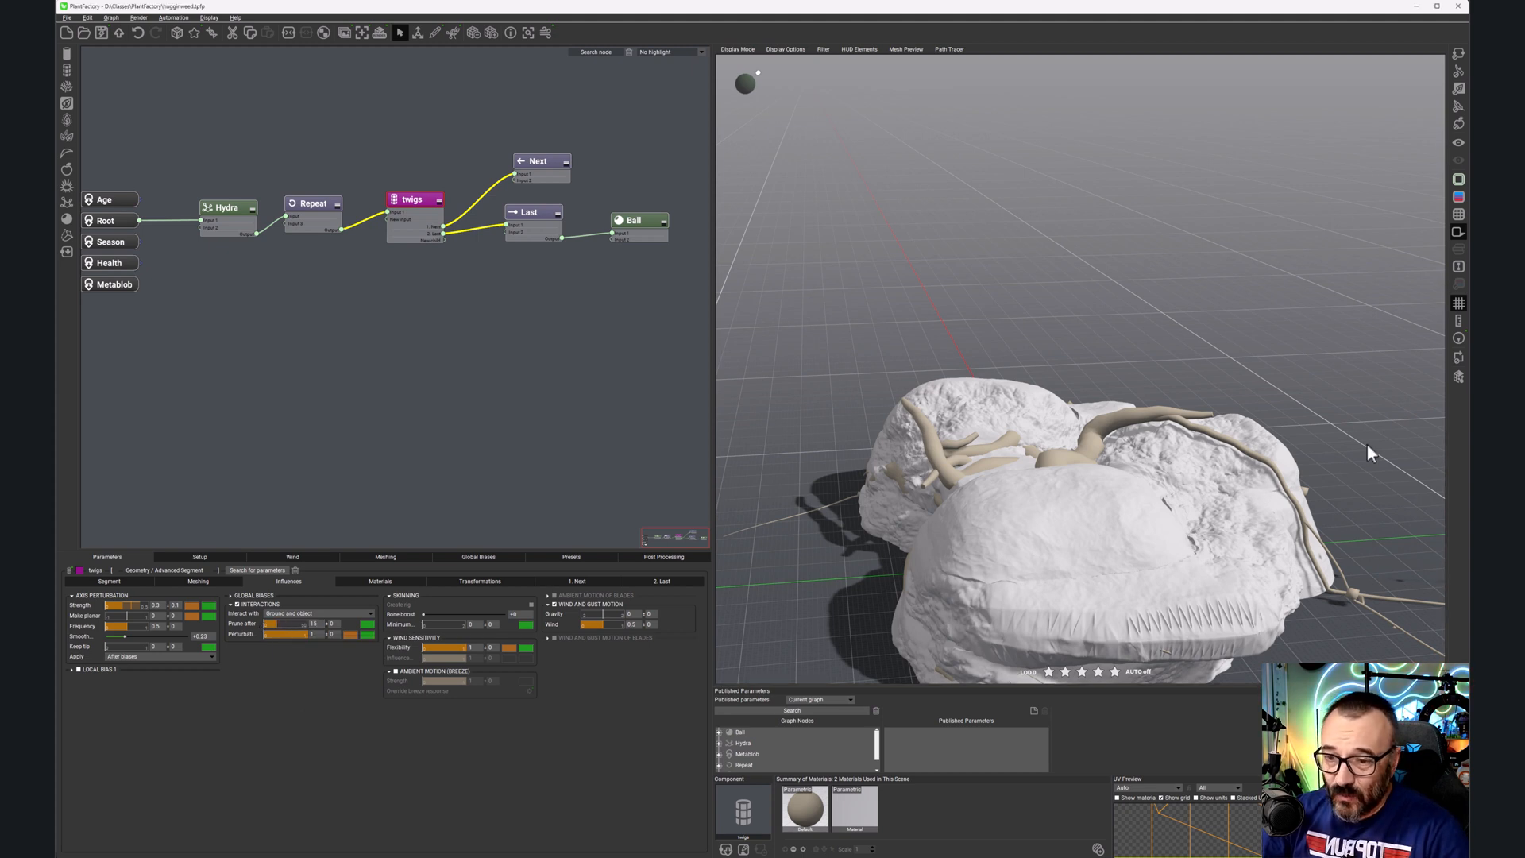
# Step: Set the twigs' Prune after variation to 2 and Perturbation to 3 with variation 1, and check the roots around the rocks
pyautogui.scroll(-3, 1384, 433)
pyautogui.moveTo(1323, 531); pyautogui.dragTo(1118, 508, button='middle')
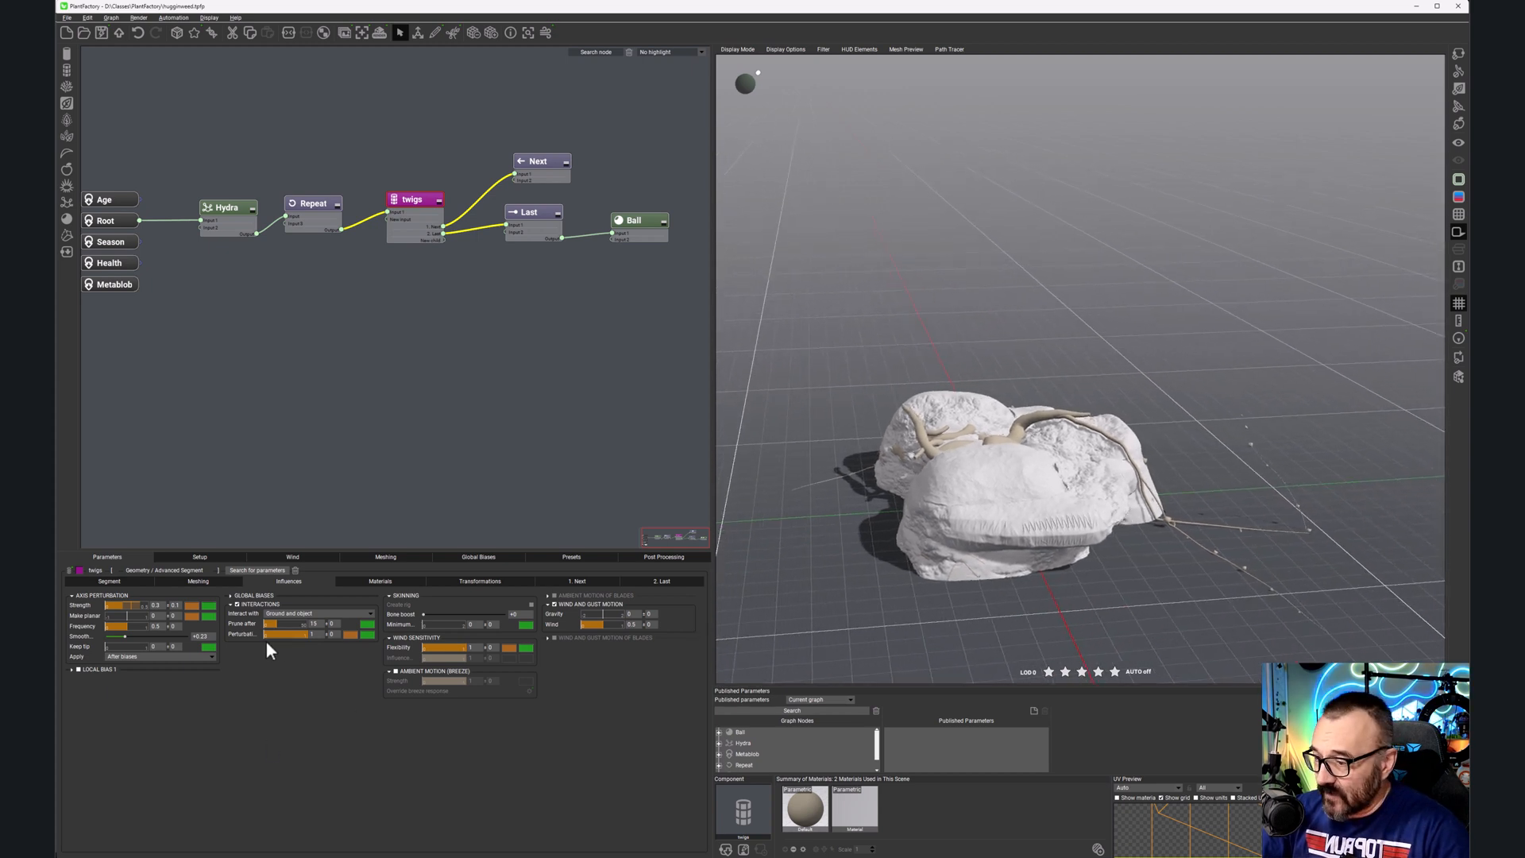
pyautogui.click(329, 625)
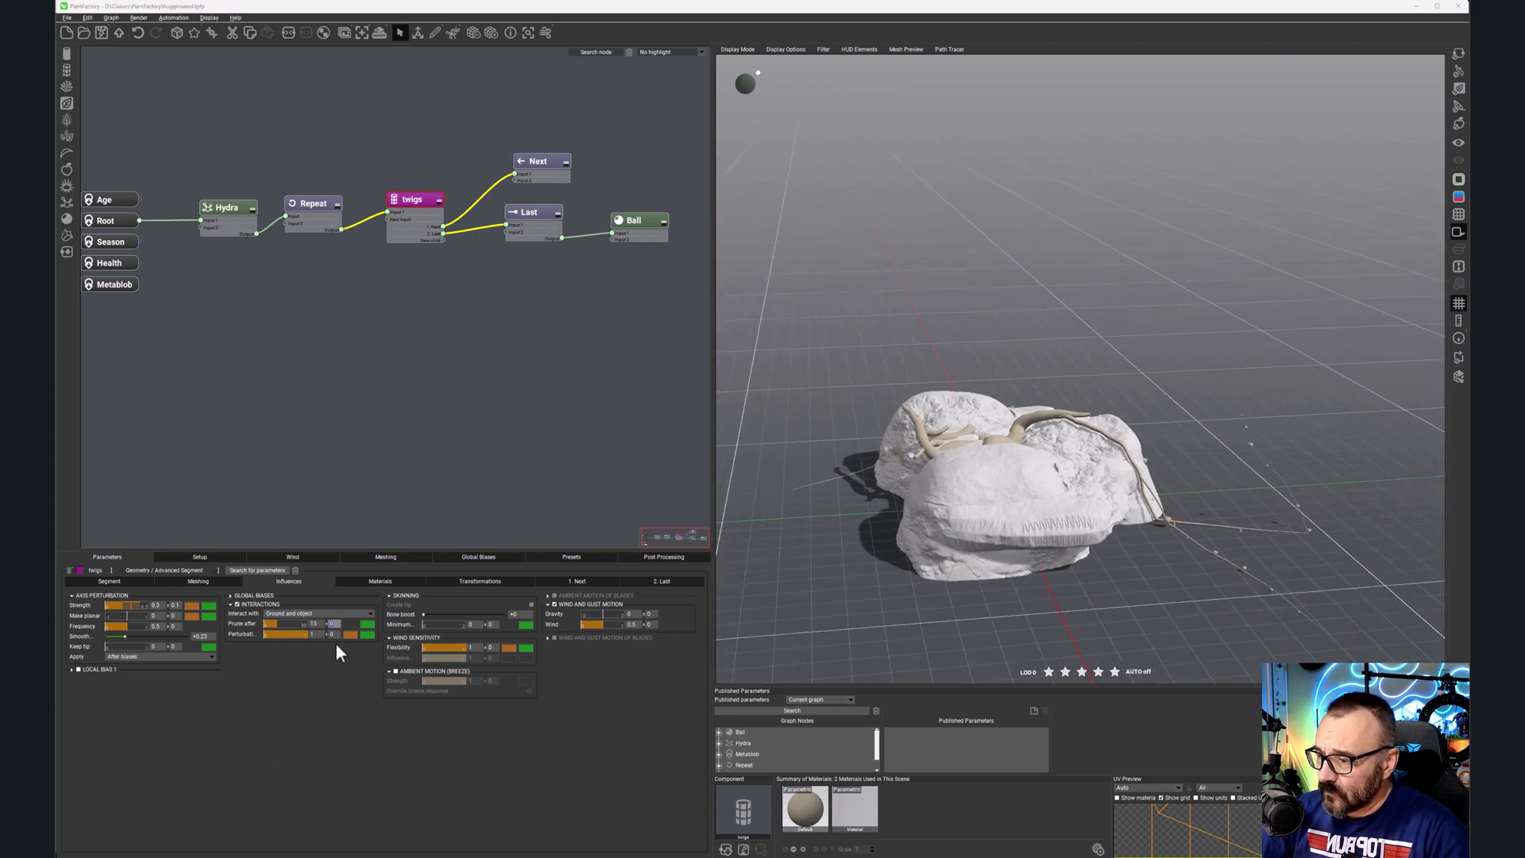
pyautogui.write('2')
pyautogui.press('Tab')
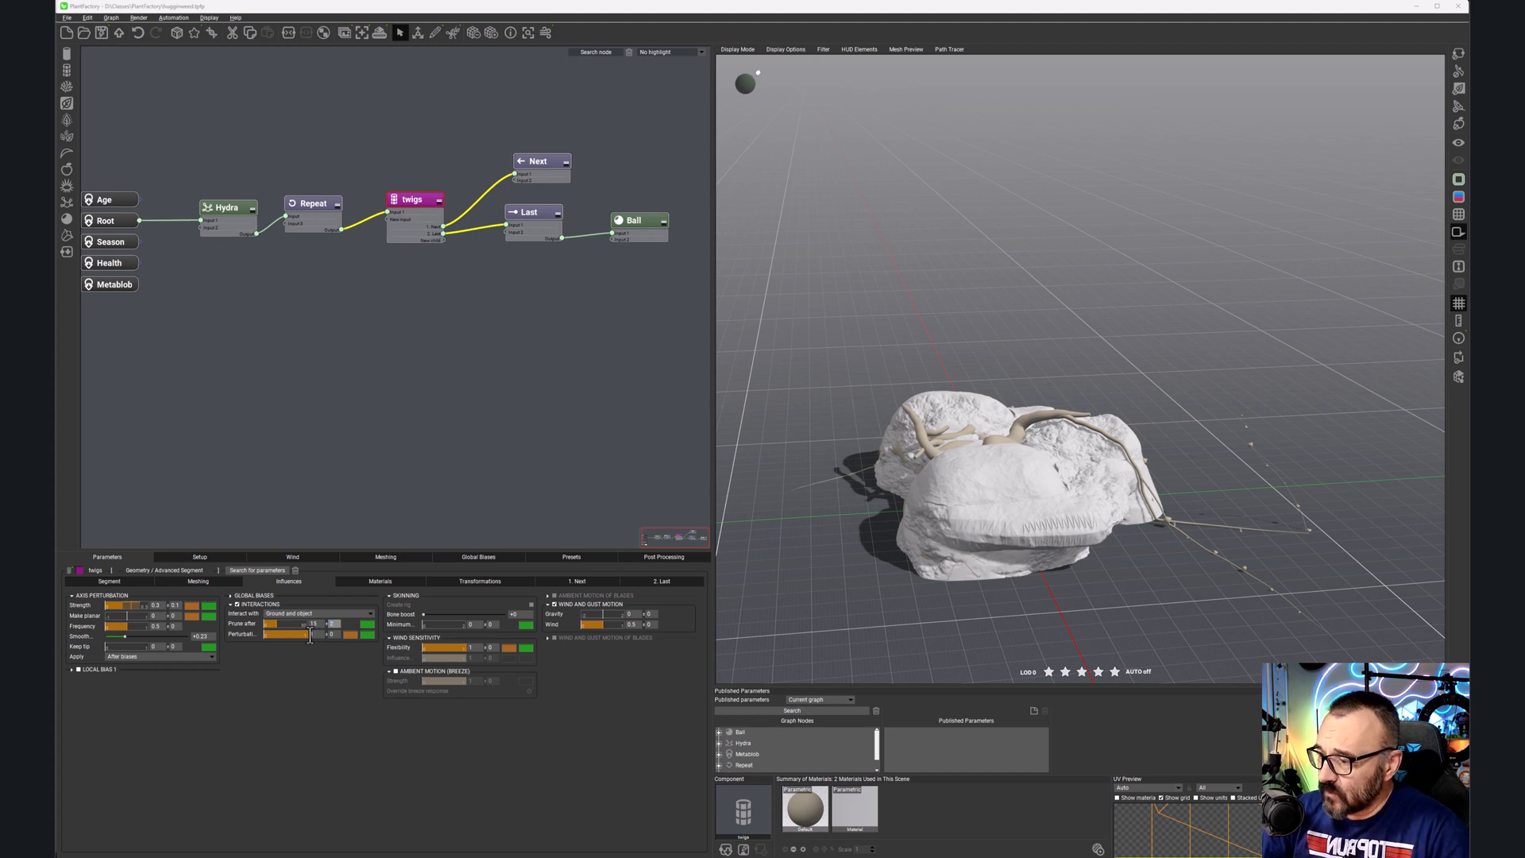
pyautogui.write('3')
pyautogui.press('Tab')
pyautogui.write('1')
pyautogui.press('Return')
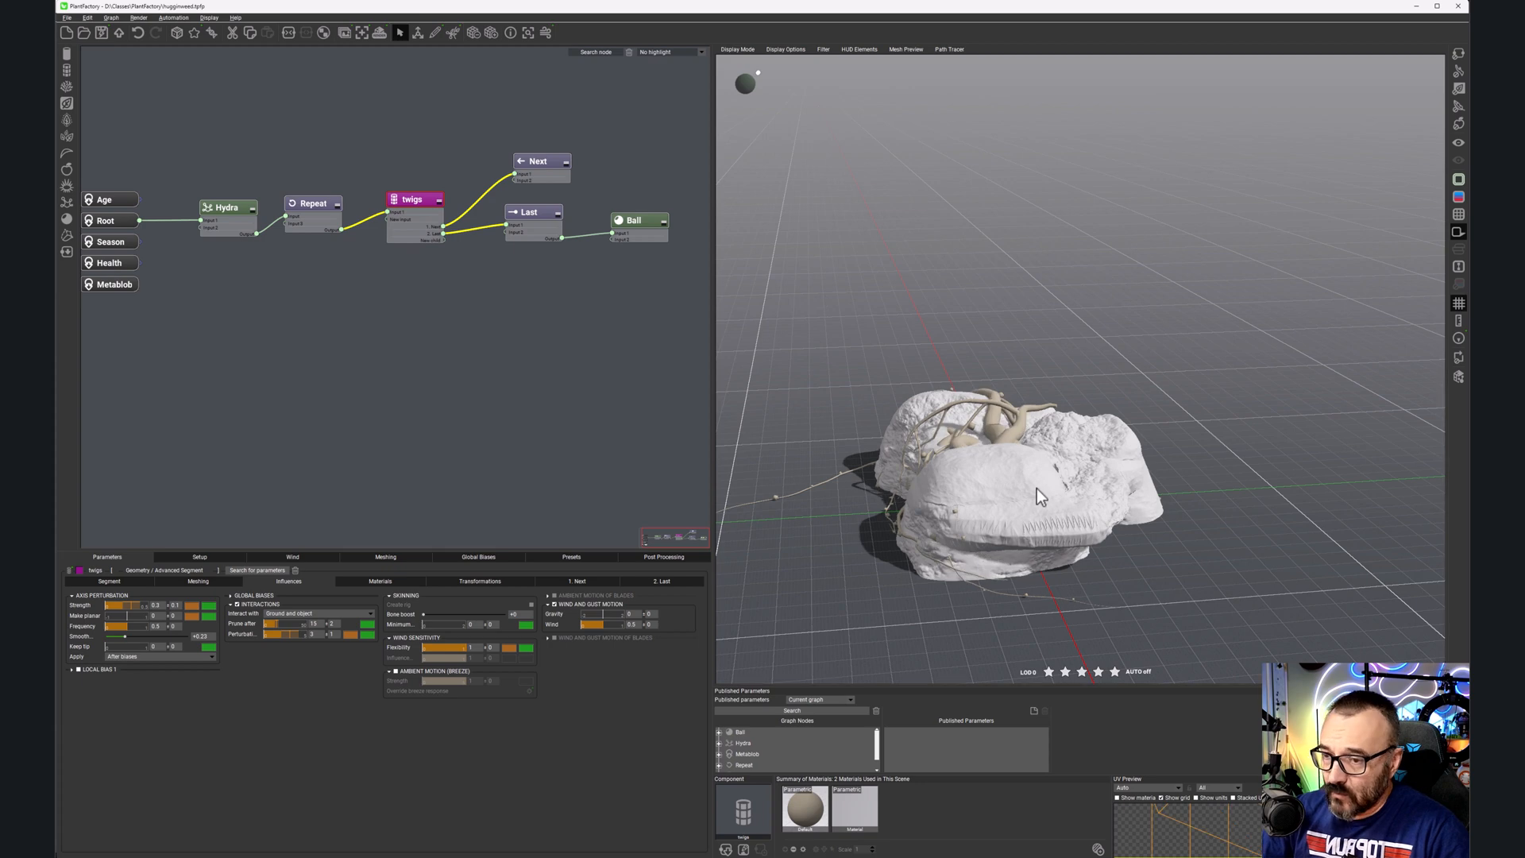
pyautogui.moveTo(843, 475); pyautogui.dragTo(933, 439)
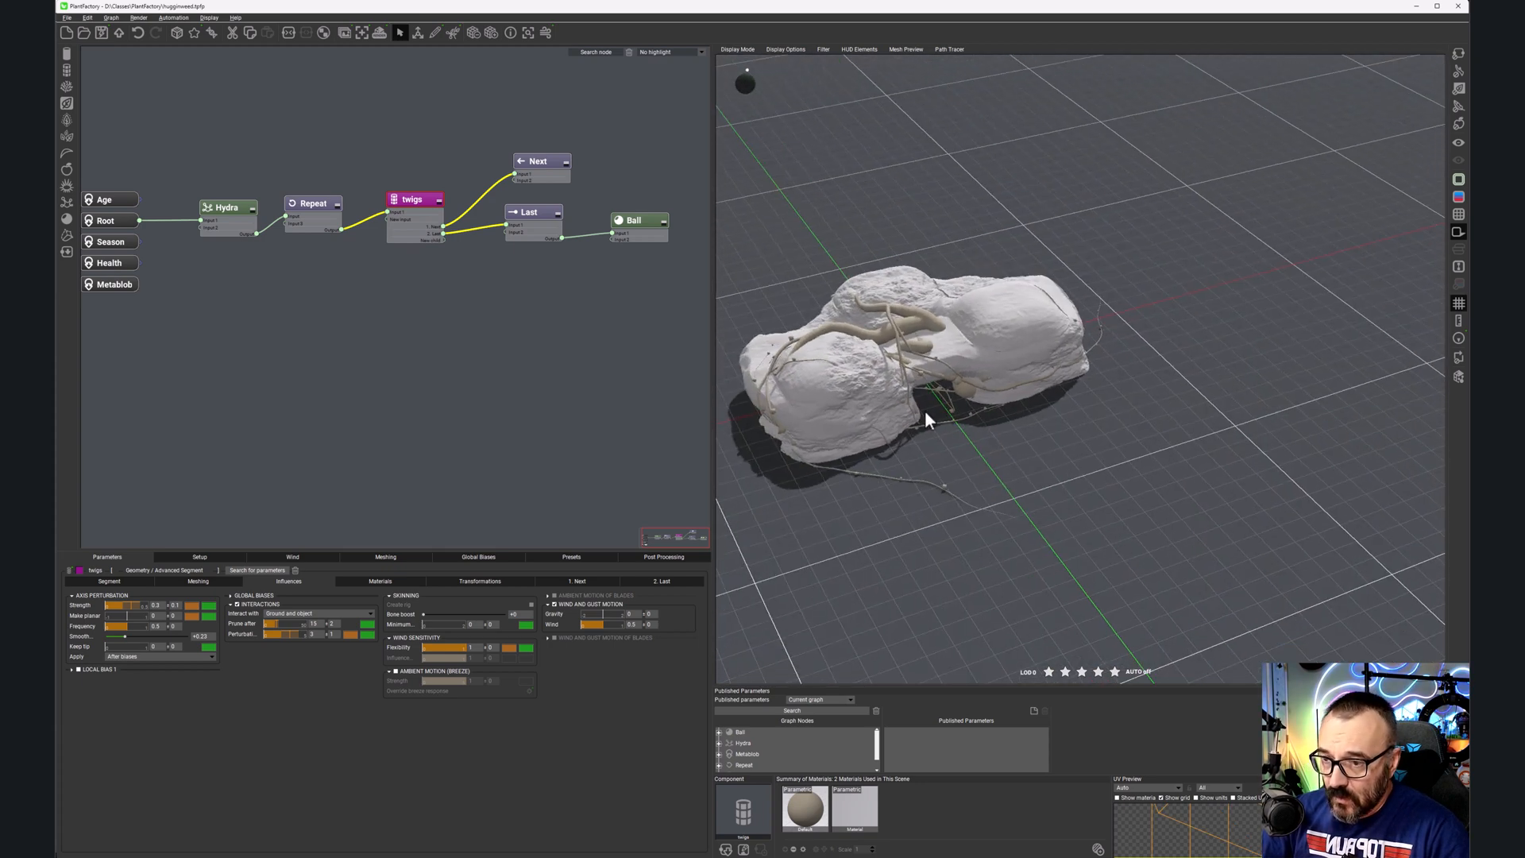
pyautogui.scroll(3, 875, 347)
pyautogui.moveTo(875, 345); pyautogui.dragTo(950, 422)
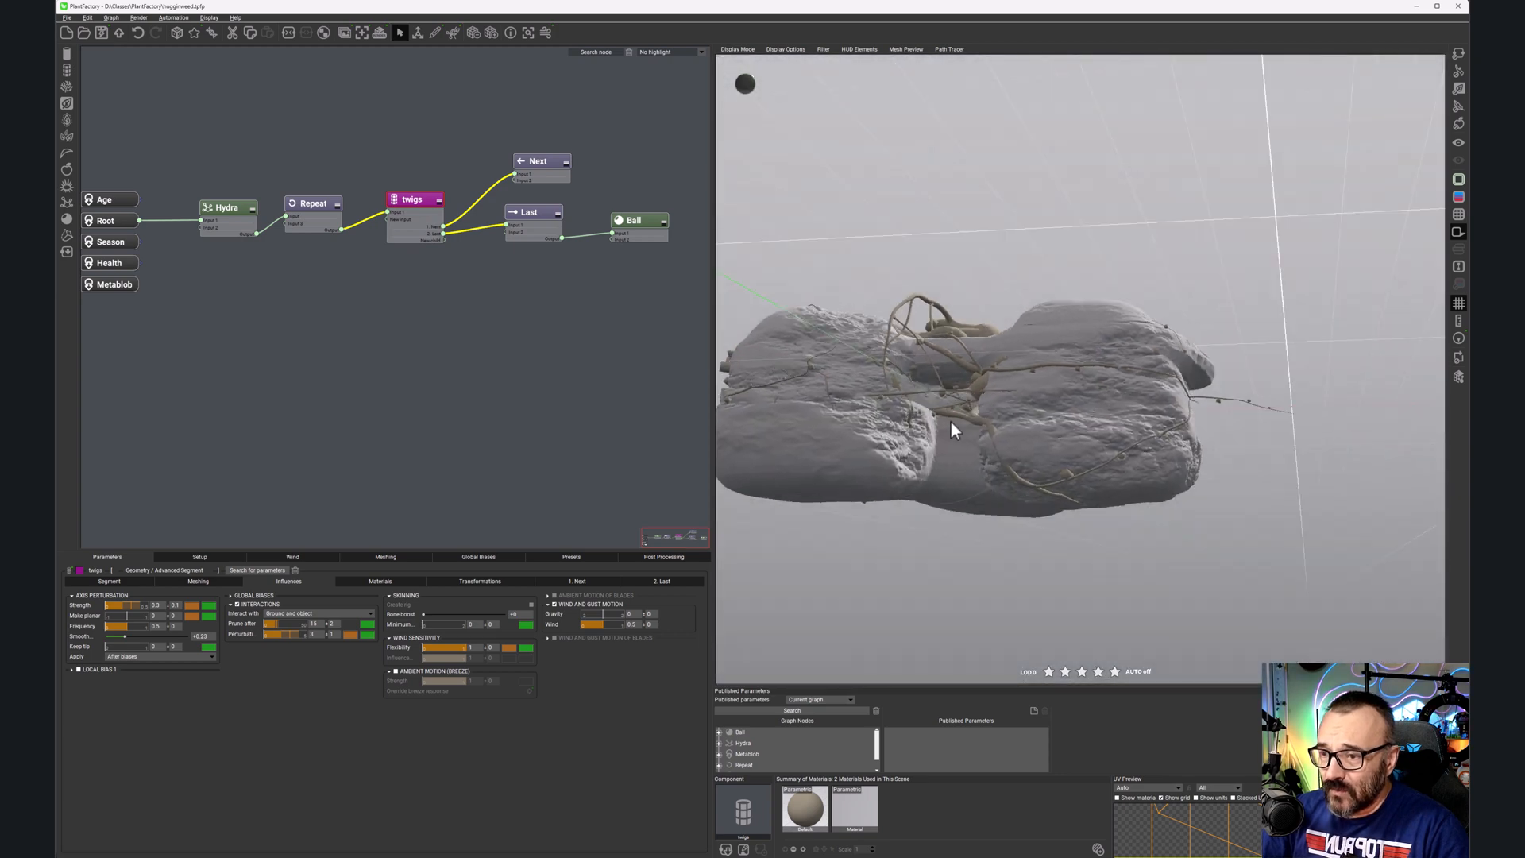
pyautogui.moveTo(985, 353); pyautogui.dragTo(1027, 426)
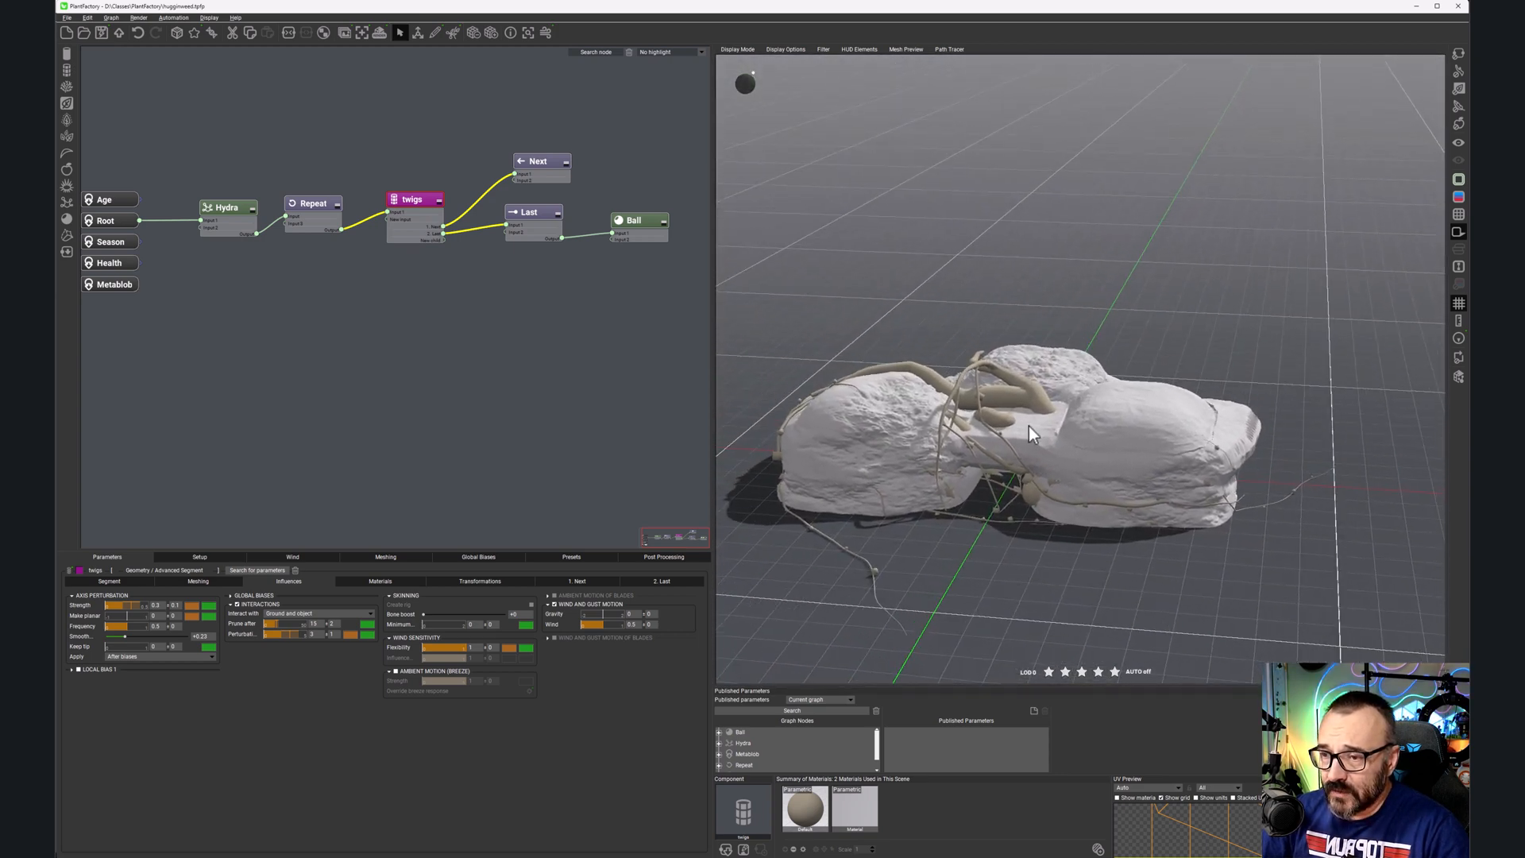
# Step: Set the Hydra node's Z offset to about 2.9 and check how the roots drape over the rock
pyautogui.click(226, 208)
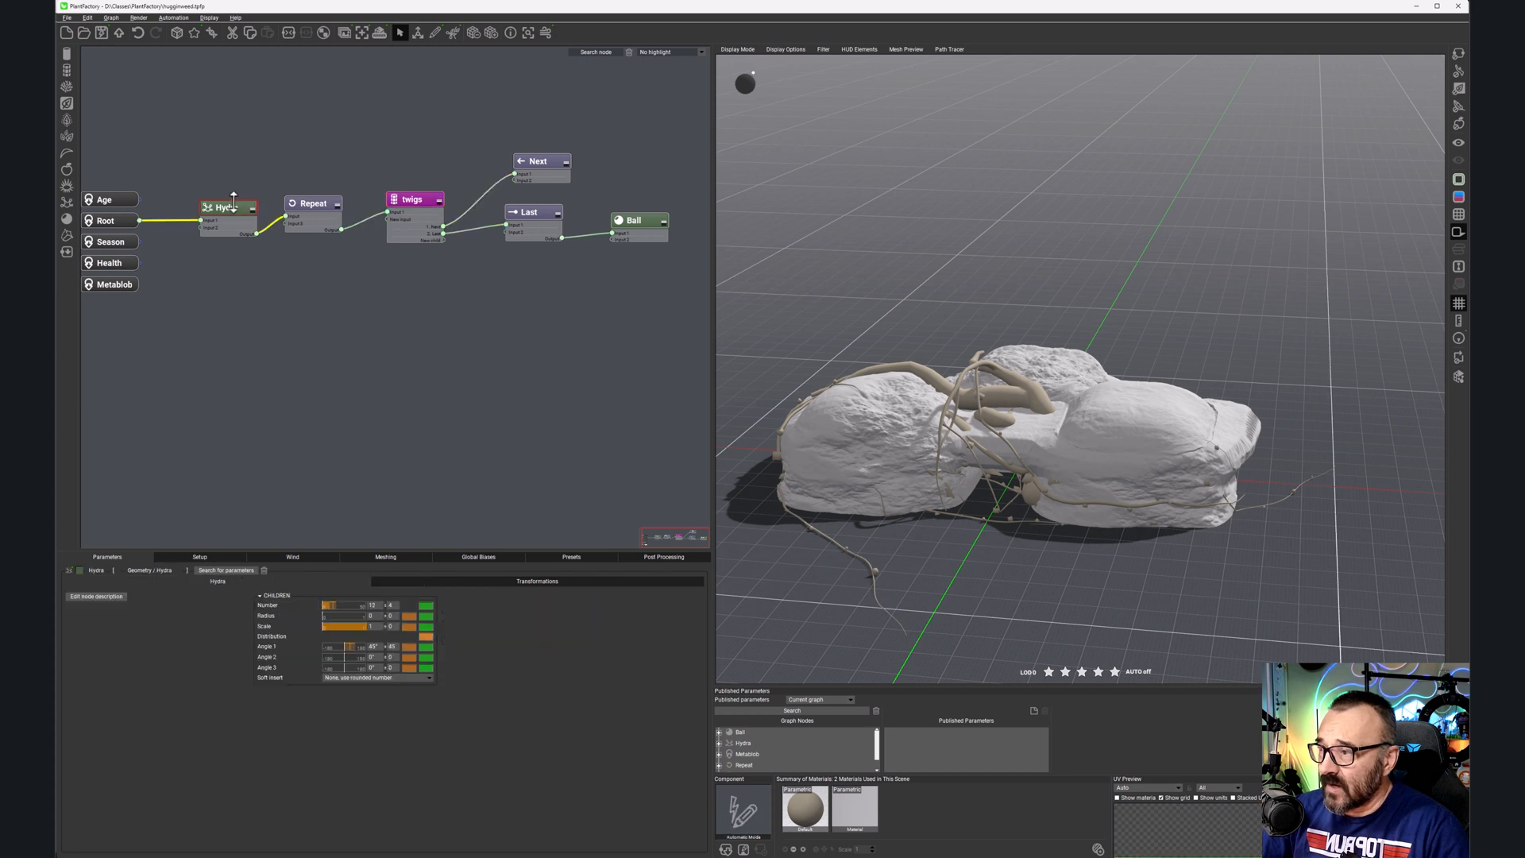
pyautogui.click(526, 582)
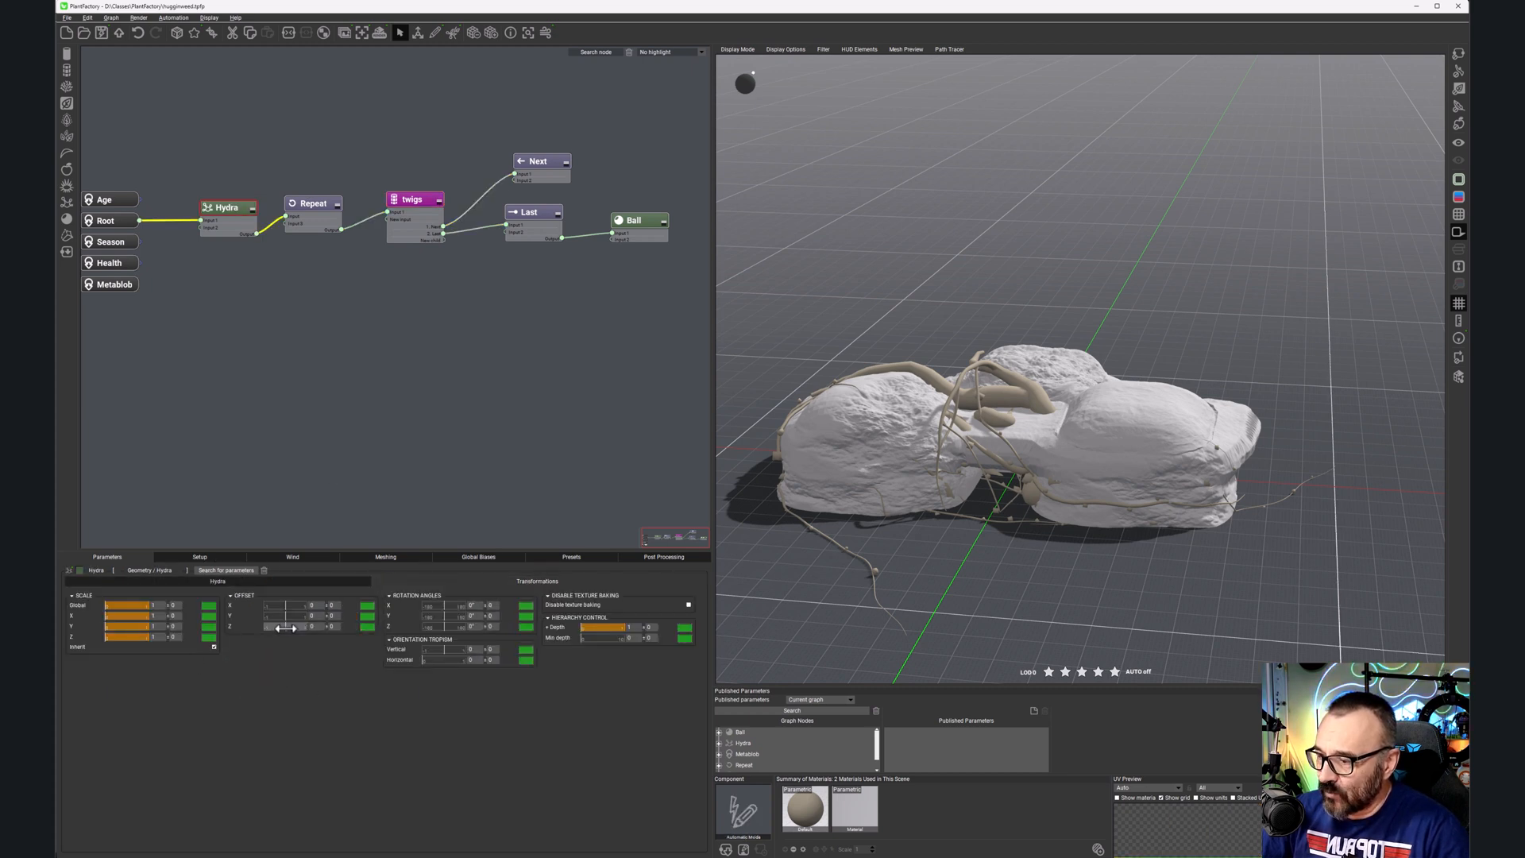
pyautogui.moveTo(280, 628)
pyautogui.mouseDown()
pyautogui.moveTo(324, 627)
pyautogui.moveTo(306, 626)
pyautogui.mouseUp()
pyautogui.moveTo(1232, 374); pyautogui.dragTo(1269, 376, button='right')
pyautogui.moveTo(1064, 414); pyautogui.dragTo(916, 464, button='right')
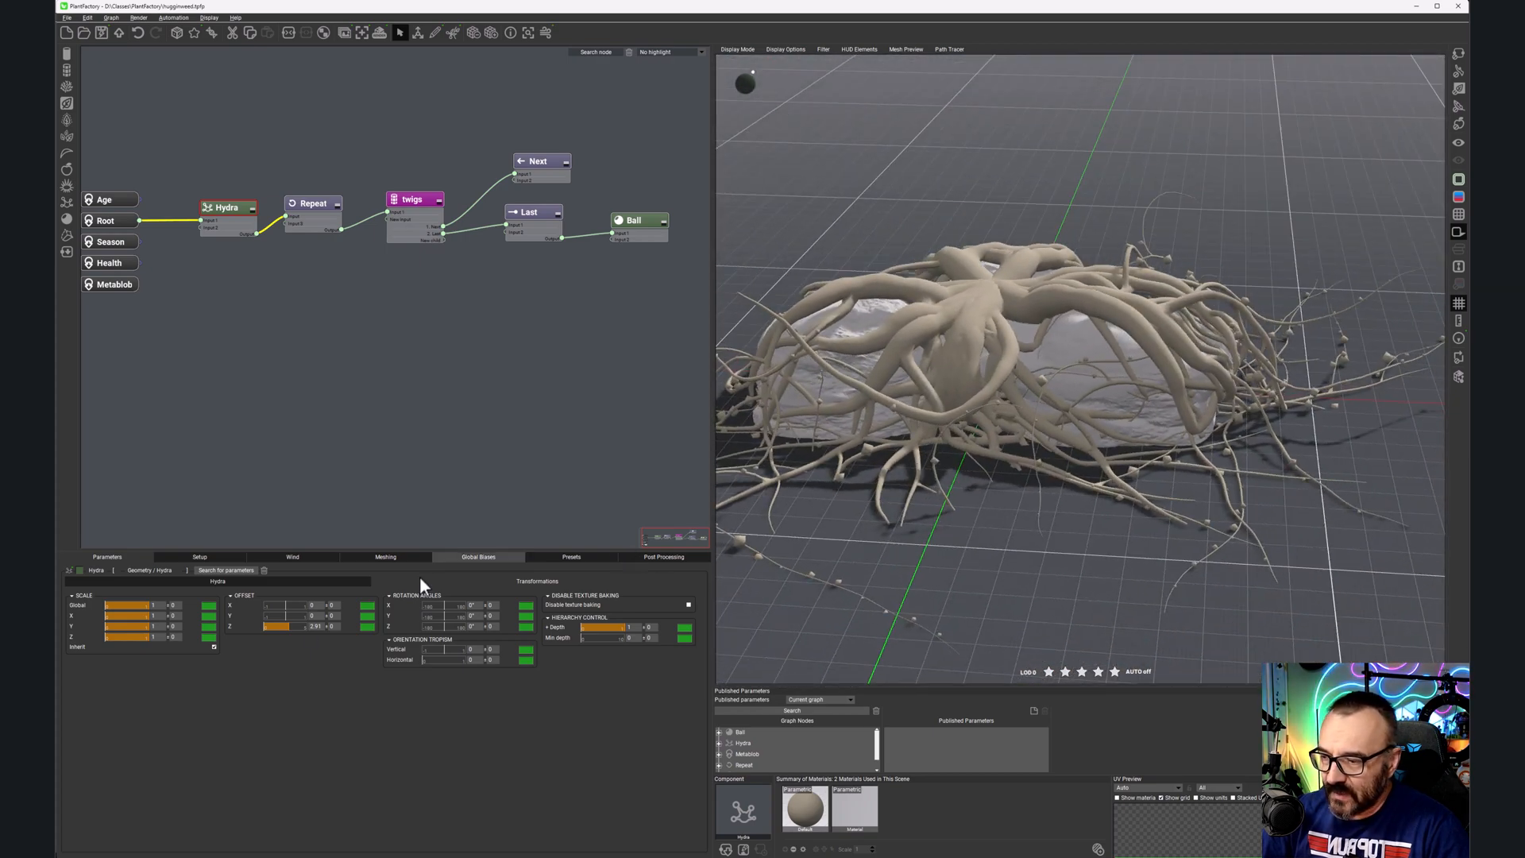
# Step: Enable Local bias 1 for the twigs segment and set its type to Conic bias
pyautogui.click(421, 201)
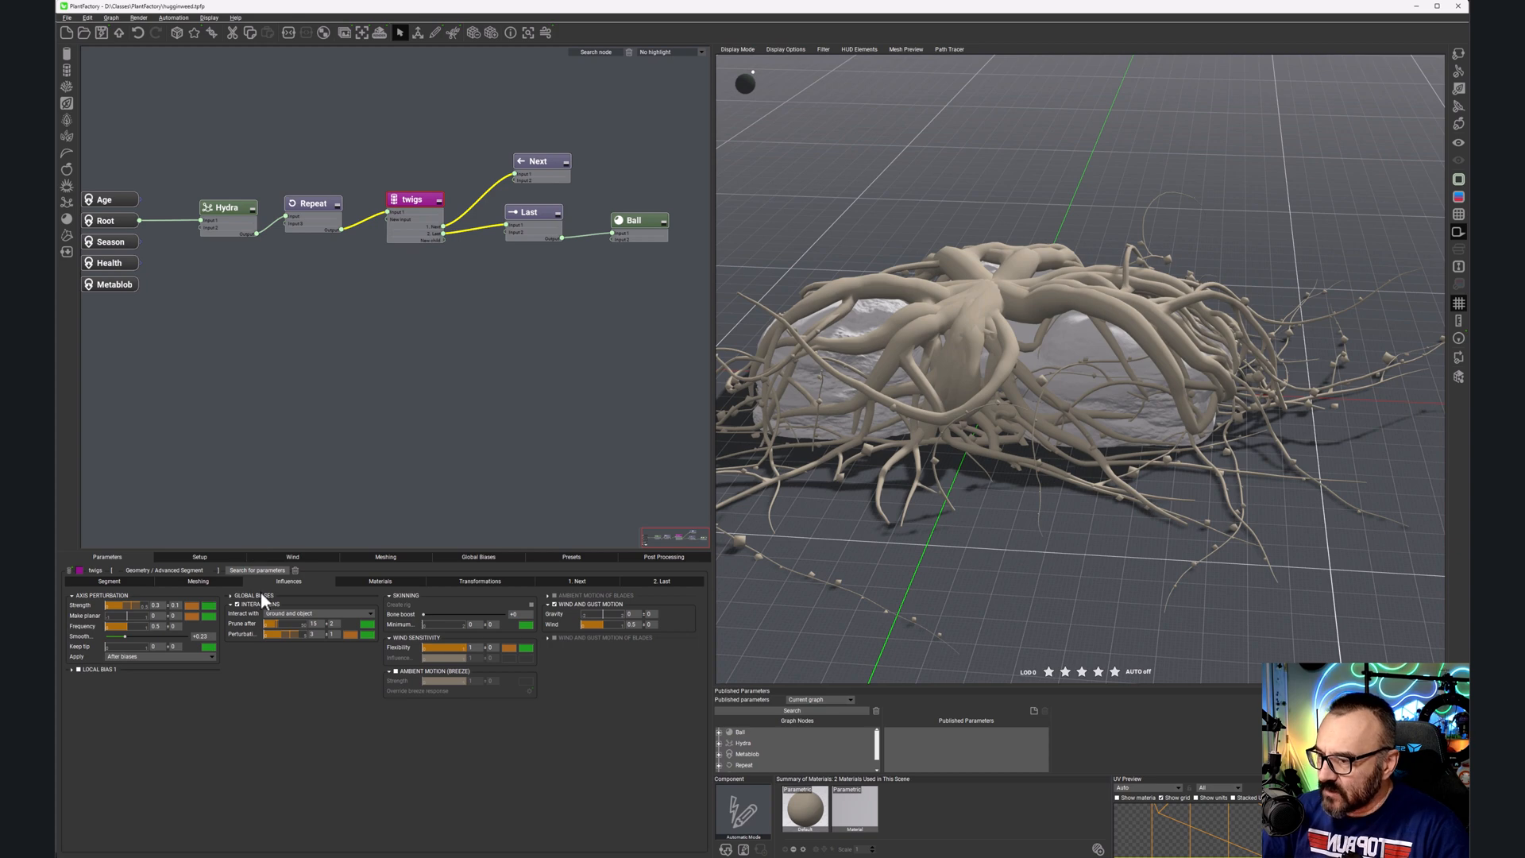
pyautogui.click(77, 669)
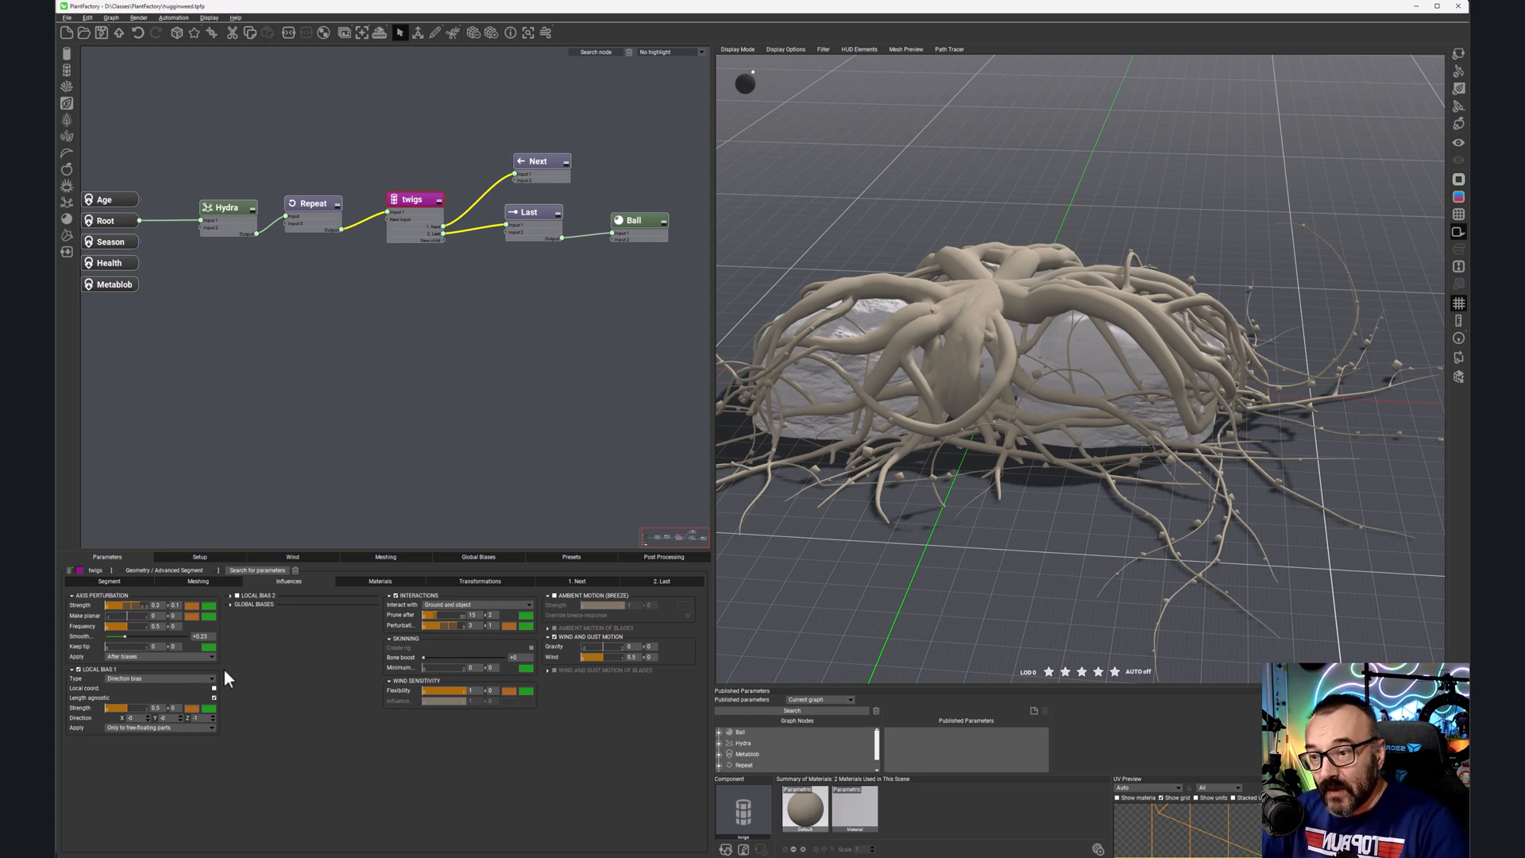
pyautogui.moveTo(936, 389); pyautogui.dragTo(1084, 391)
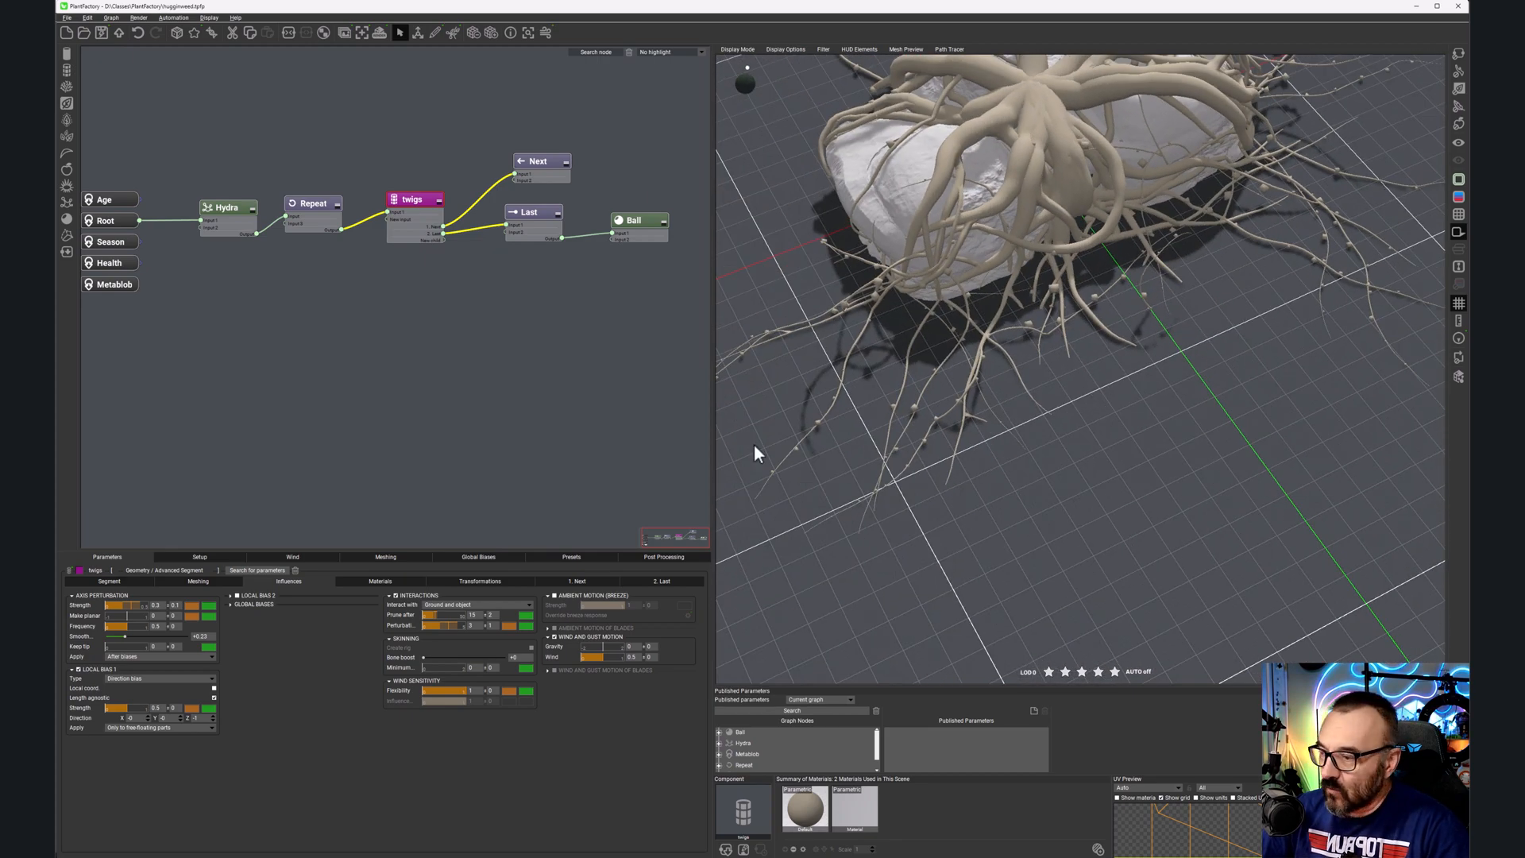
pyautogui.click(202, 679)
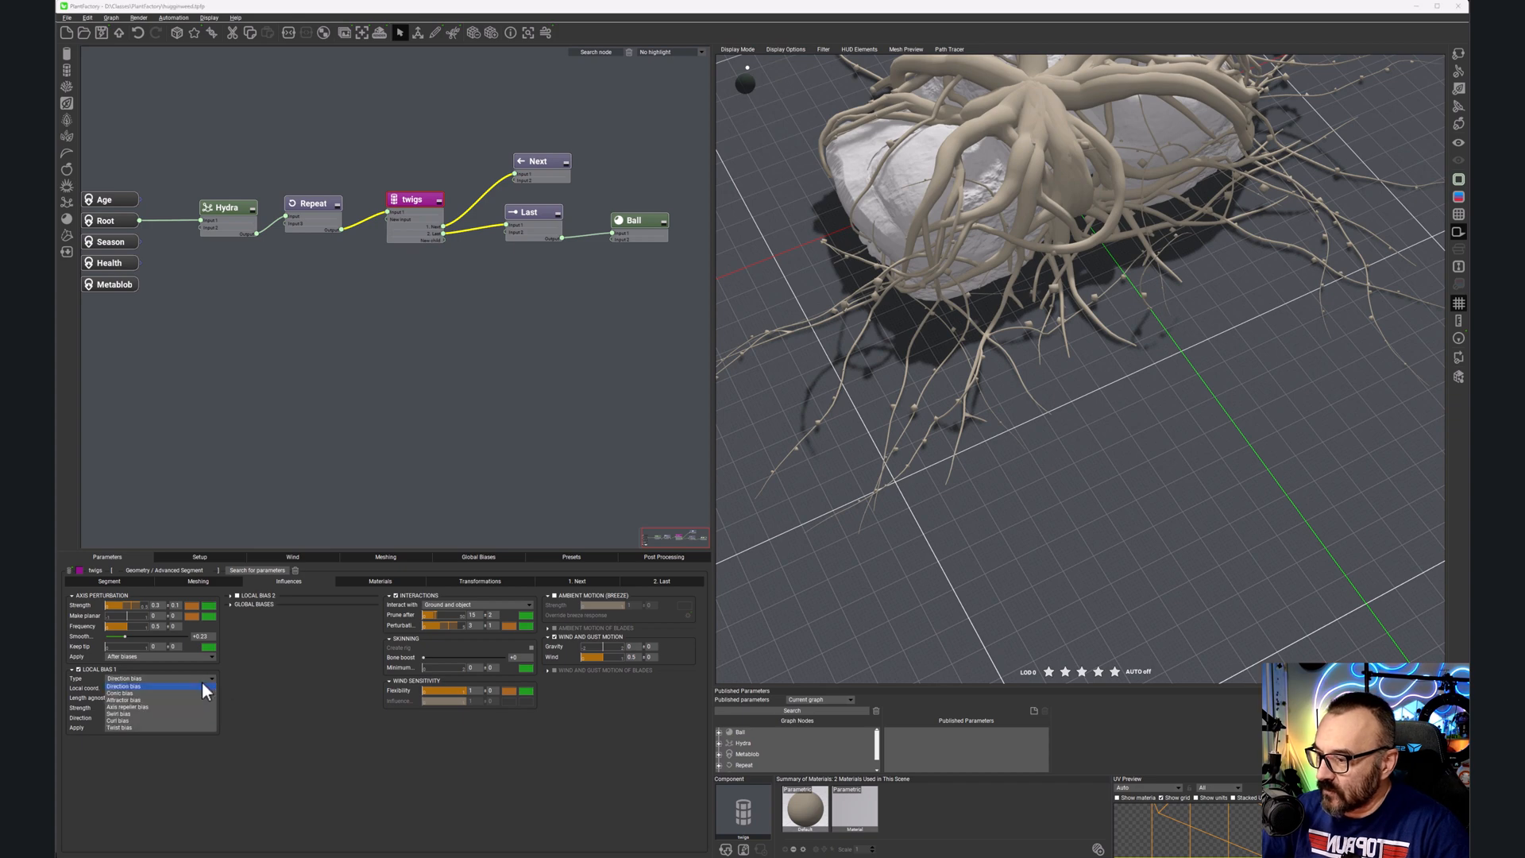
pyautogui.click(136, 692)
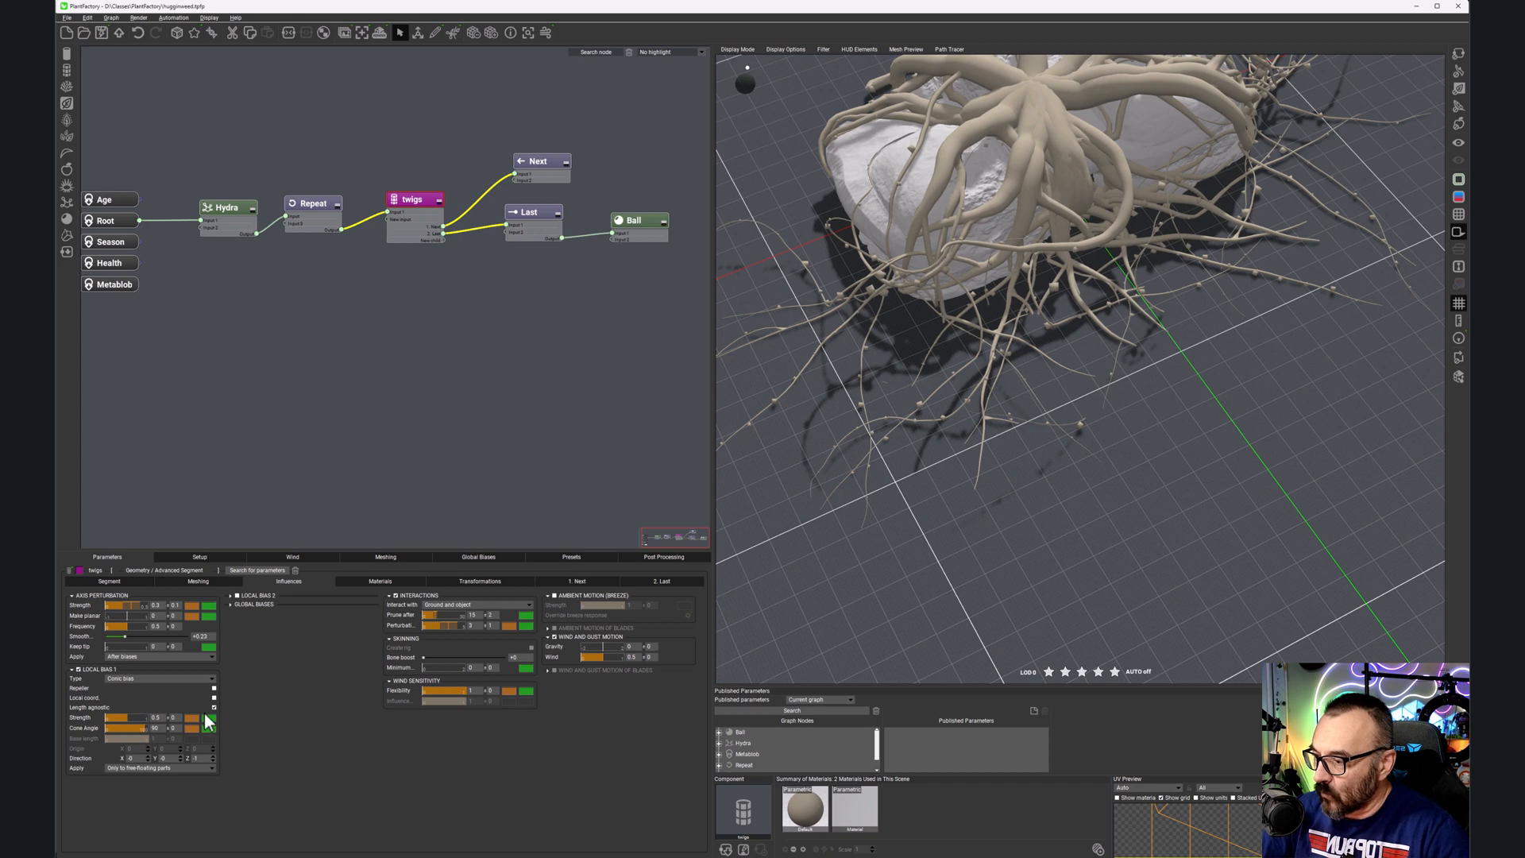
# Step: Set the conic bias's strength variation to 0.1 and cone angle variation to 10, and inspect the roots
pyautogui.click(173, 717)
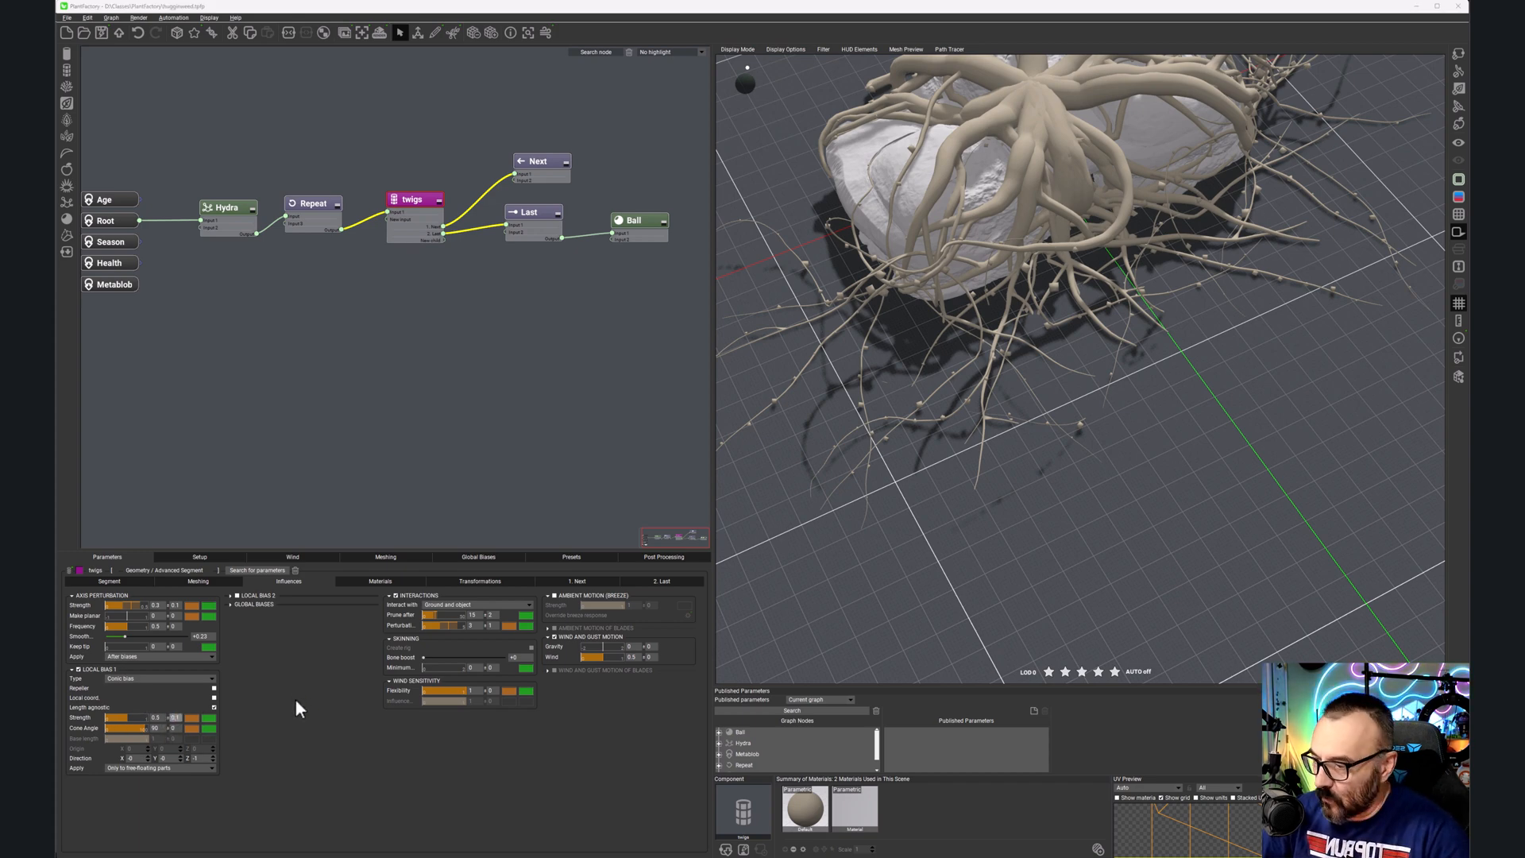
pyautogui.press('Return')
pyautogui.click(173, 727)
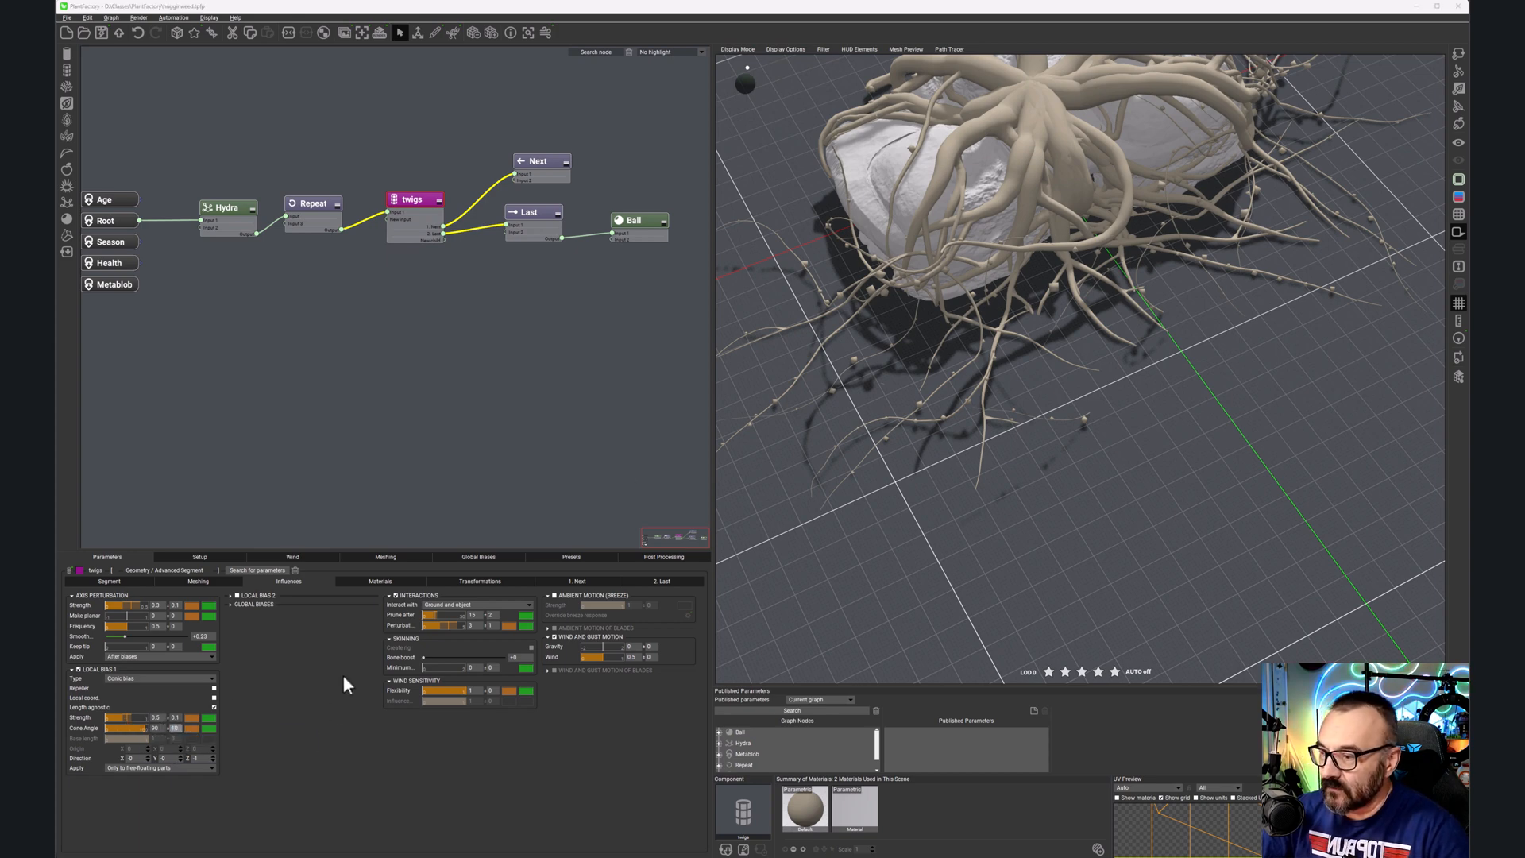
pyautogui.write('10')
pyautogui.press('Return')
pyautogui.moveTo(1193, 322); pyautogui.dragTo(1052, 270)
pyautogui.moveTo(1018, 204); pyautogui.dragTo(851, 202)
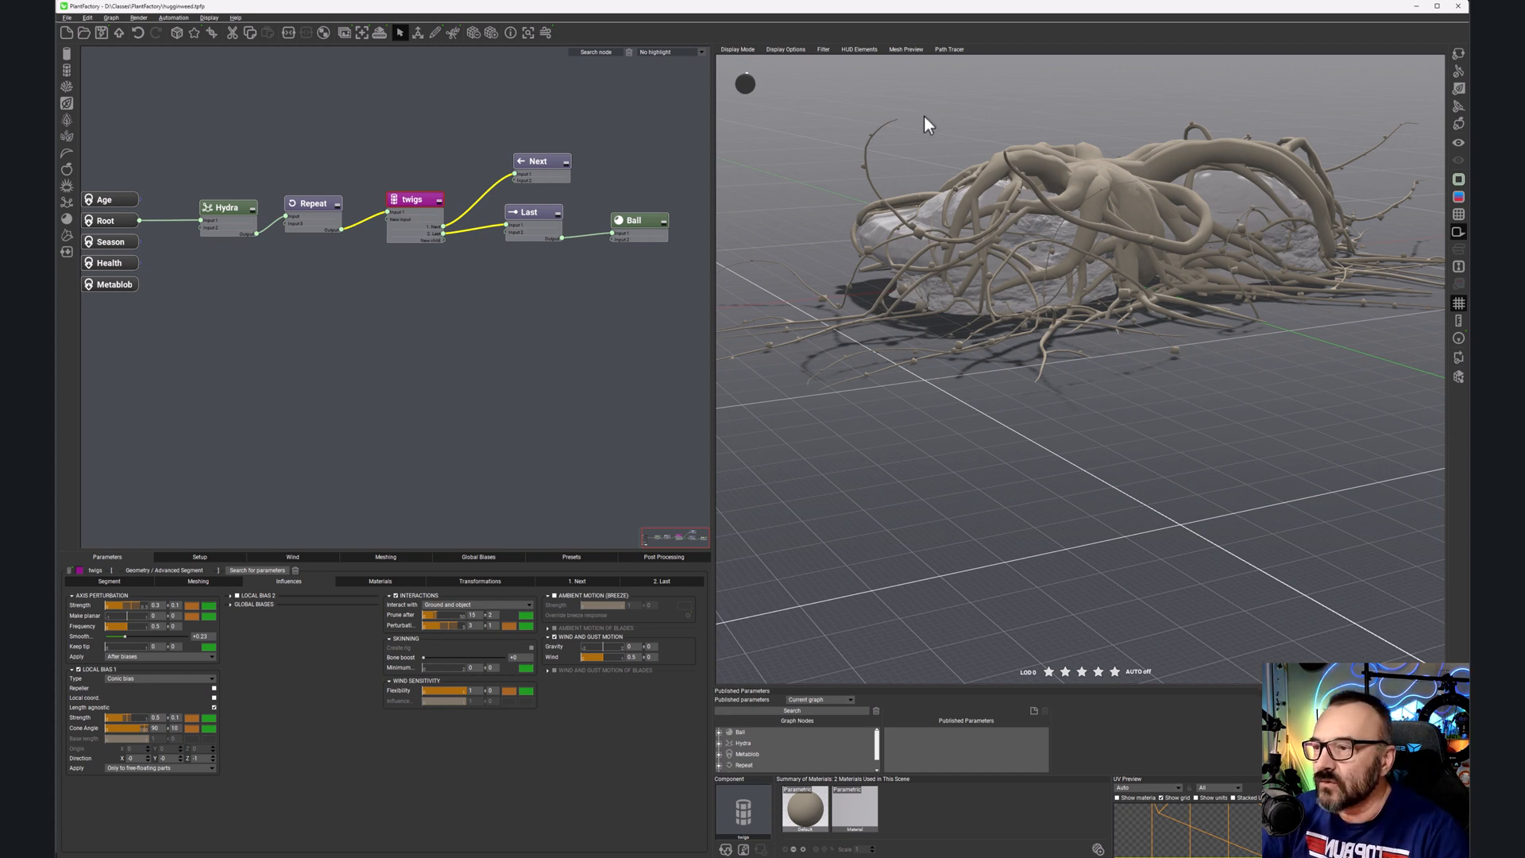
# Step: Replace the Ball node with an Advanced segment node connected to the Last output
pyautogui.moveTo(680, 183); pyautogui.dragTo(629, 317)
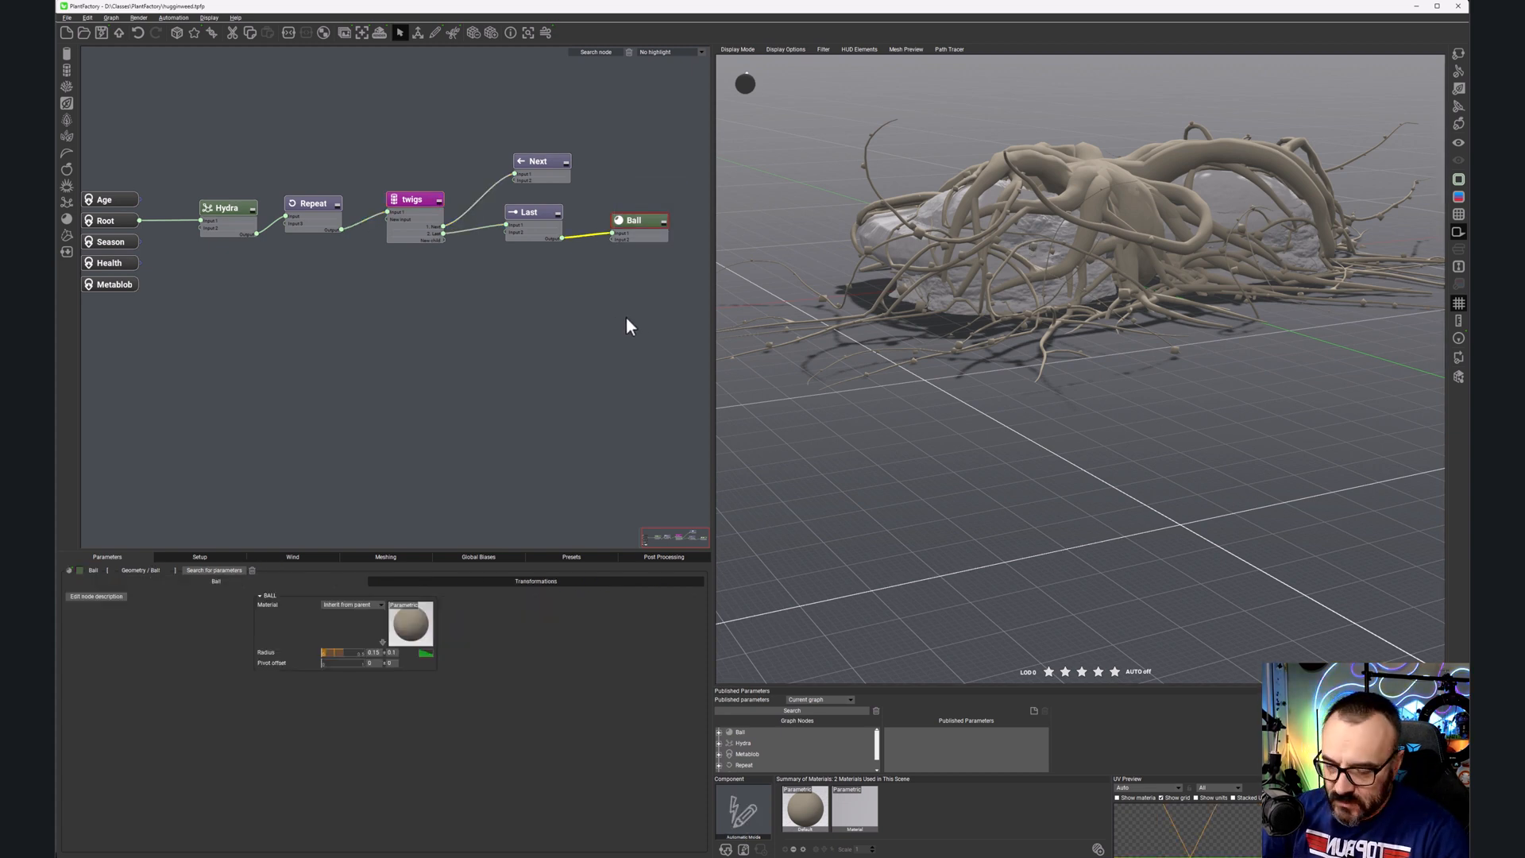
pyautogui.press('Delete')
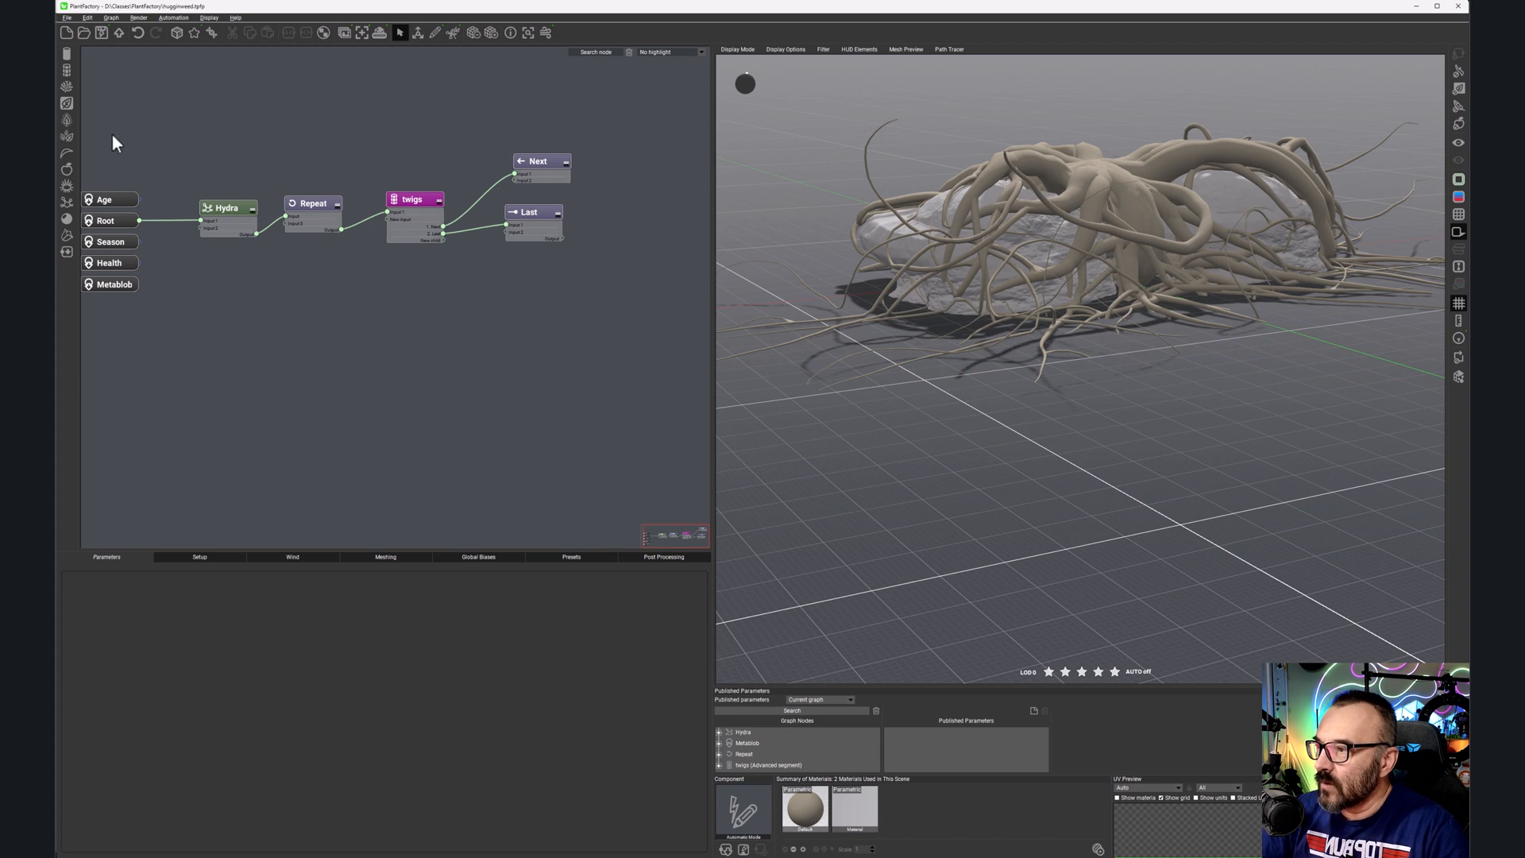
pyautogui.moveTo(65, 72); pyautogui.dragTo(612, 242)
pyautogui.click(648, 230)
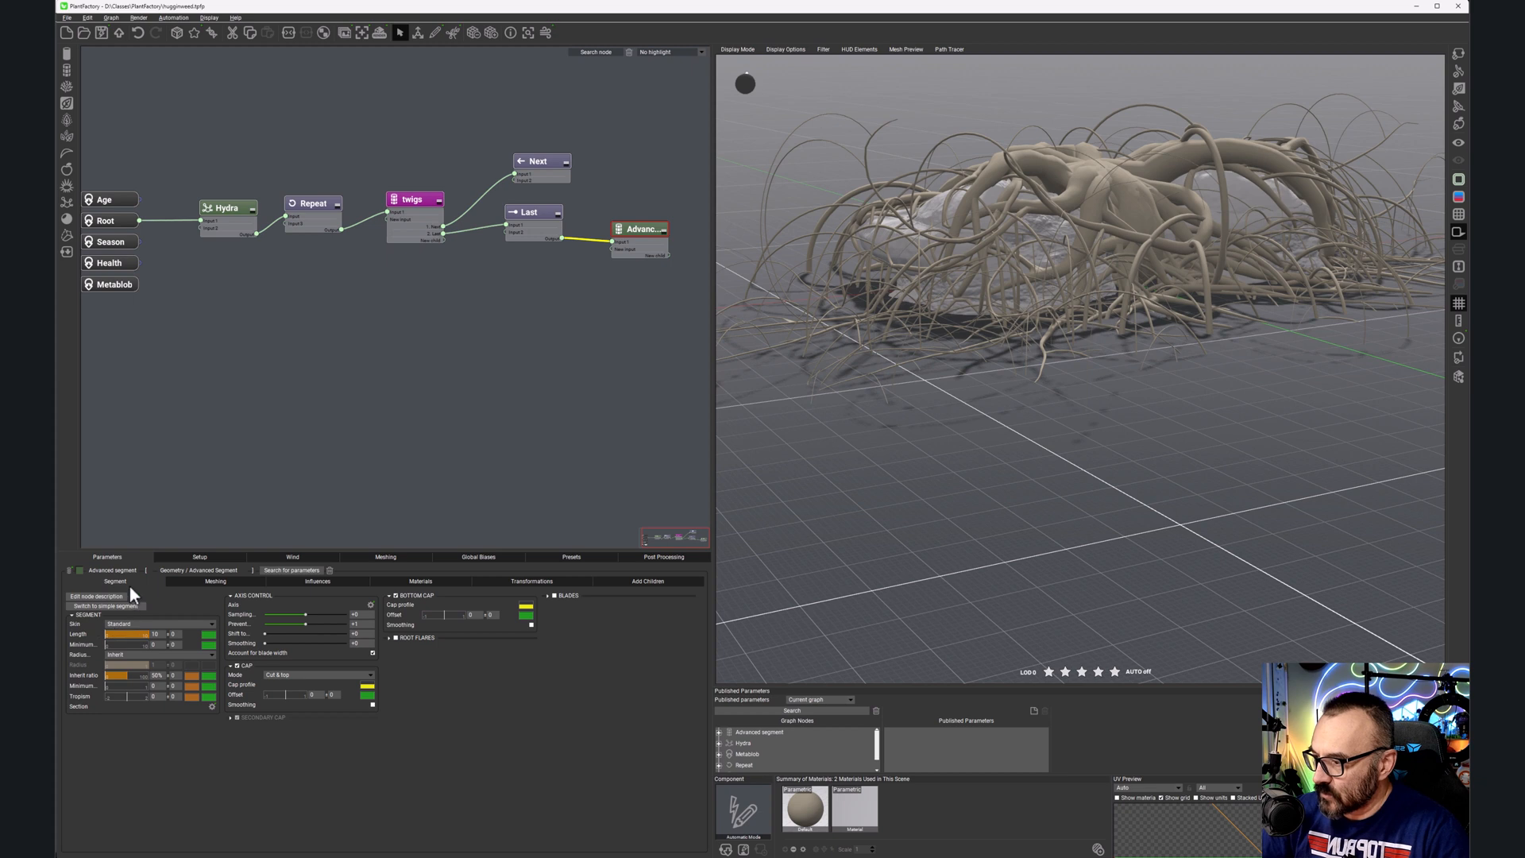
# Step: Set the new Advanced segment's length to 0.5 and lower the end of its length curve
pyautogui.click(155, 634)
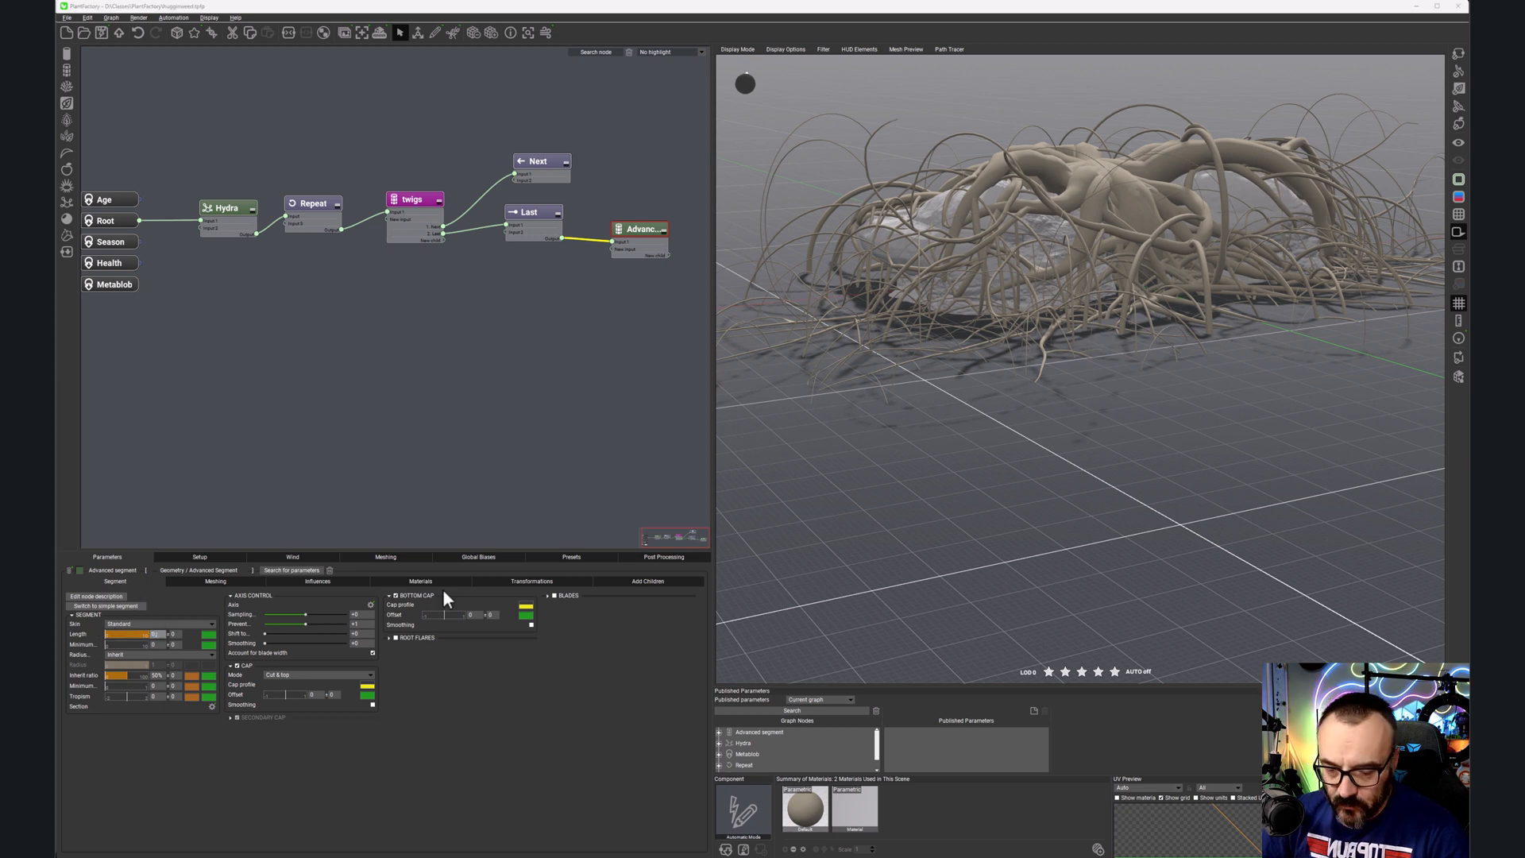
pyautogui.click(212, 635)
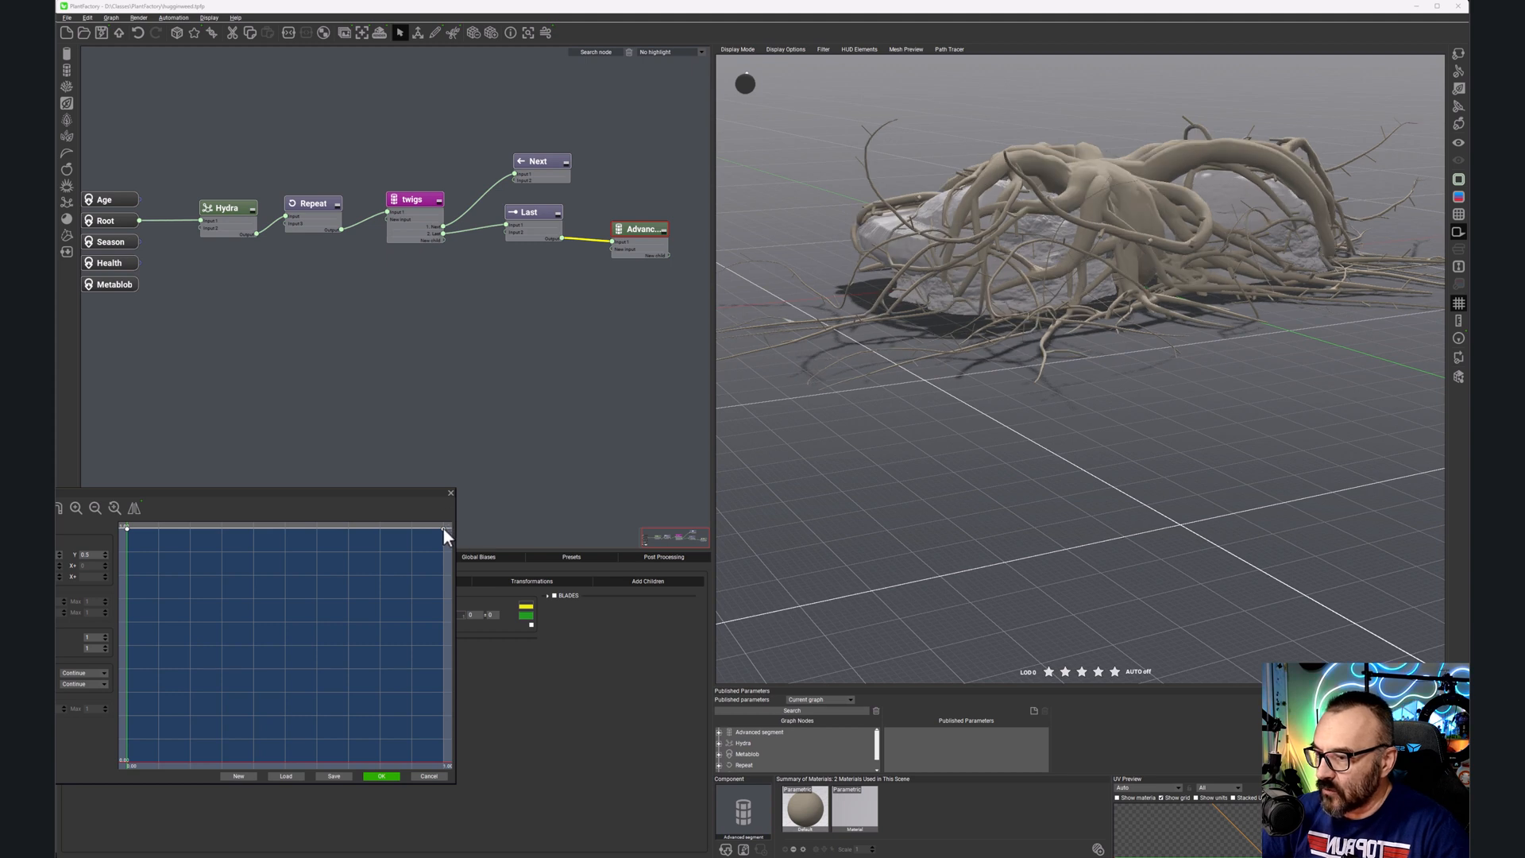
pyautogui.moveTo(443, 528); pyautogui.dragTo(449, 669)
pyautogui.click(379, 776)
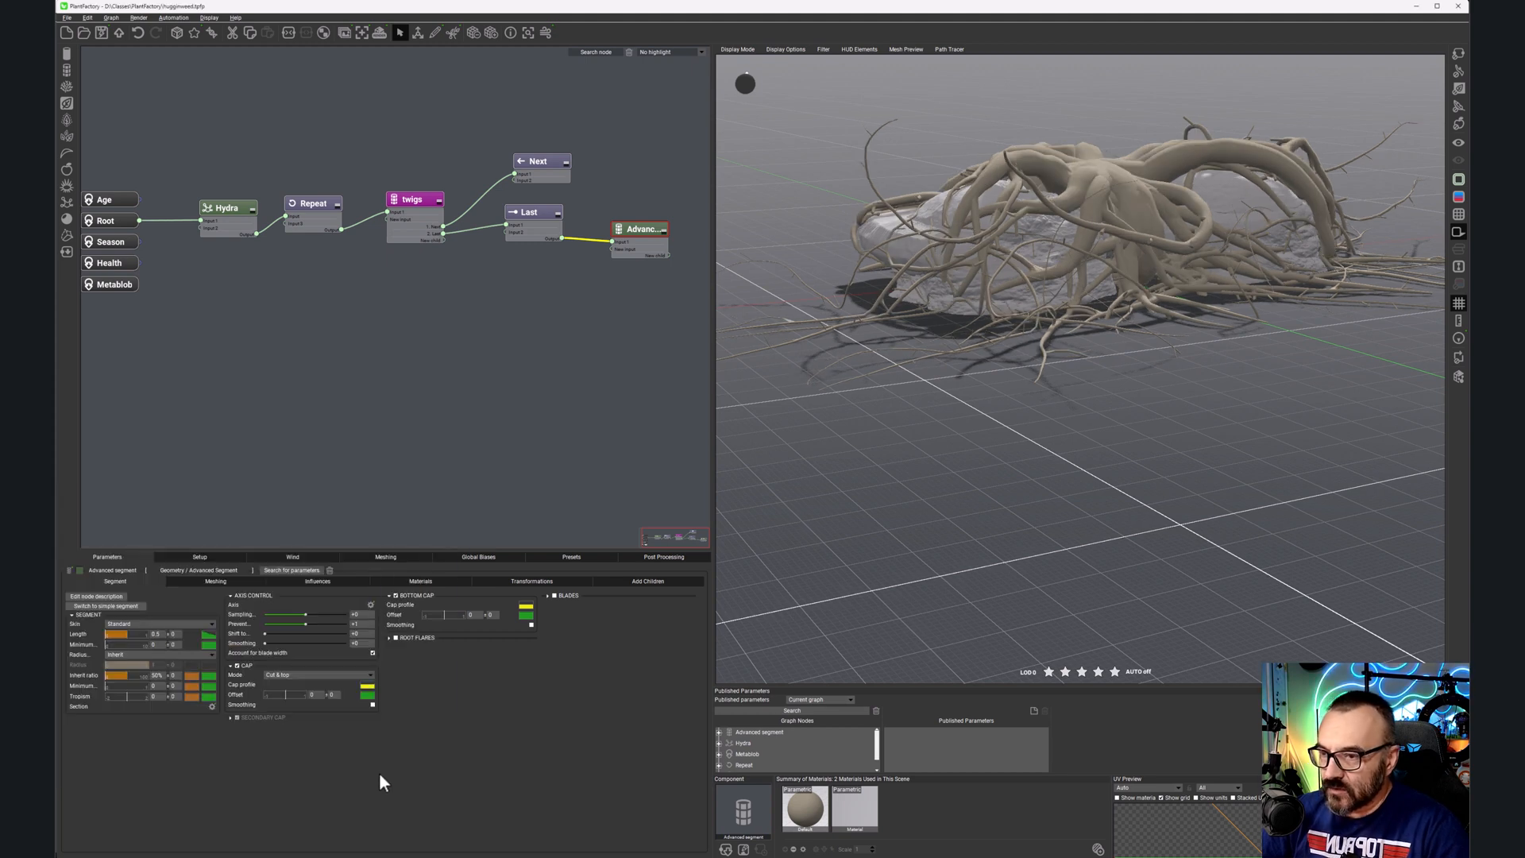
# Step: Set the Advanced segment's radius inherit ratio to 200% and inspect the short segments along the twigs up close
pyautogui.doubleClick(162, 675)
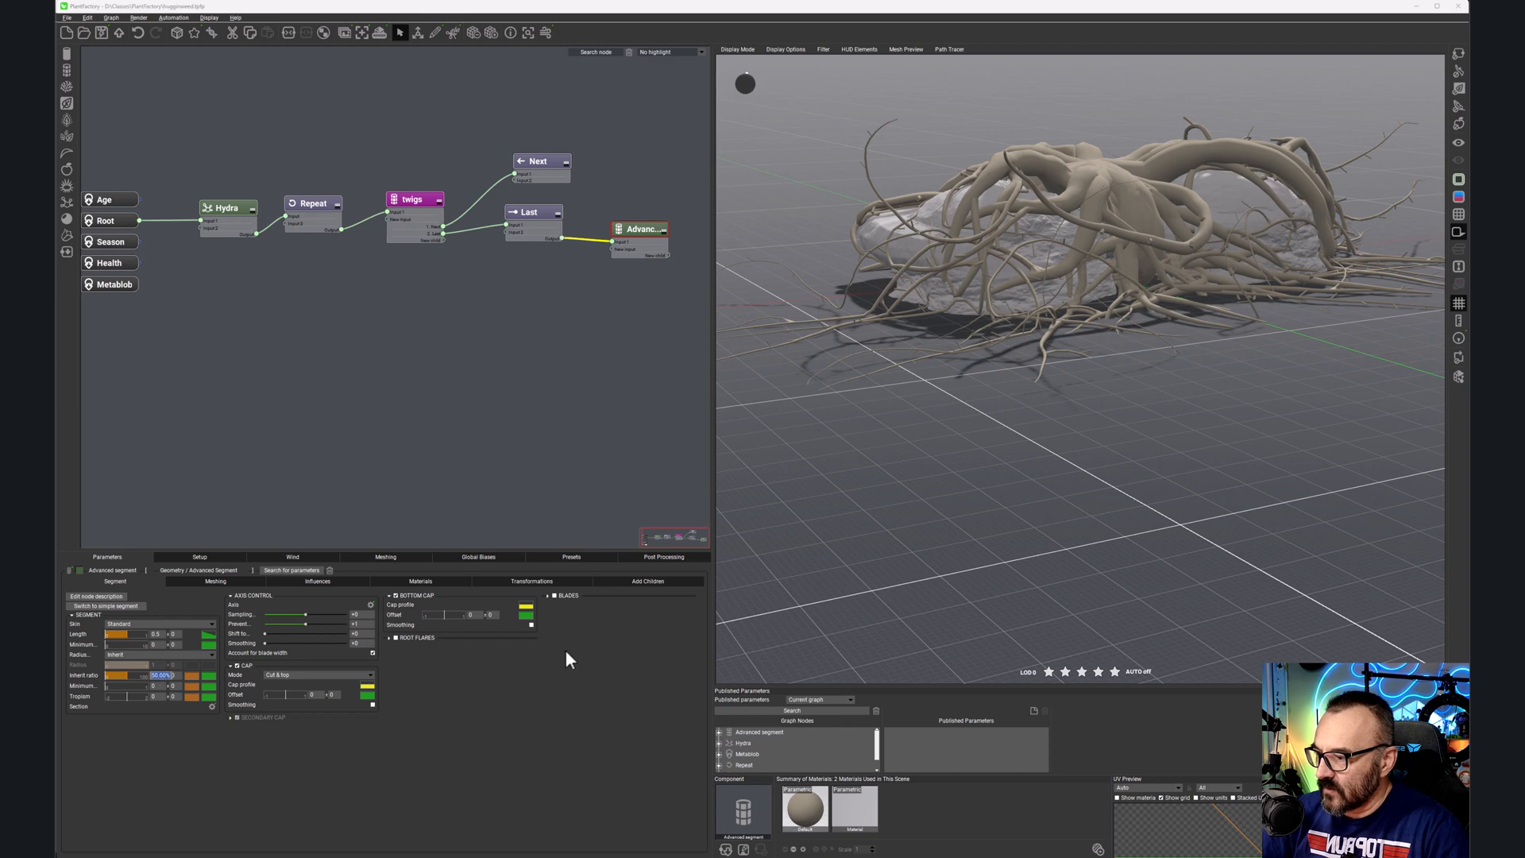
pyautogui.write('200')
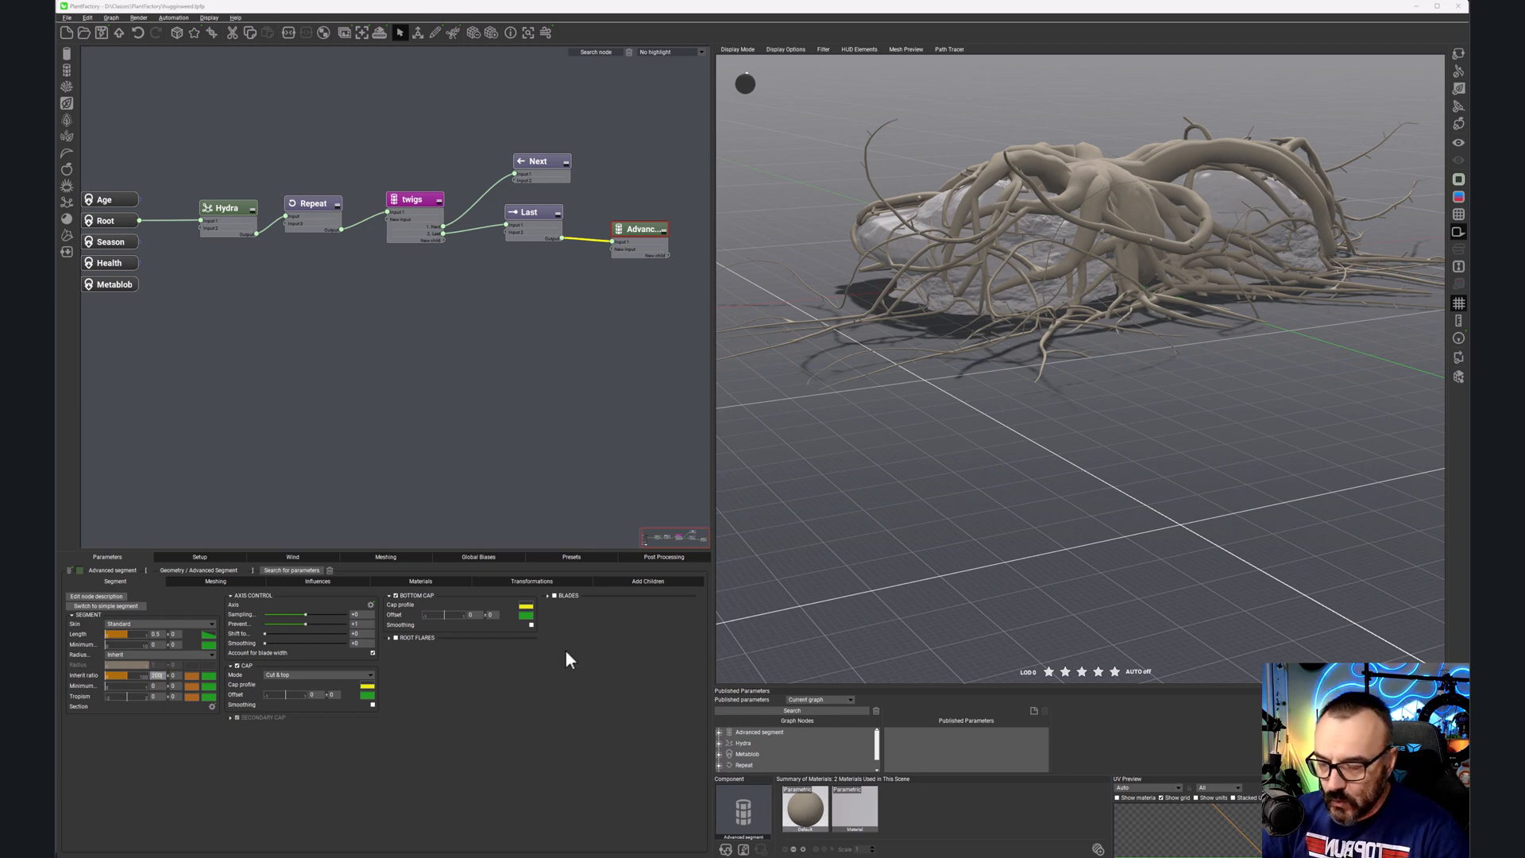
pyautogui.press('Return')
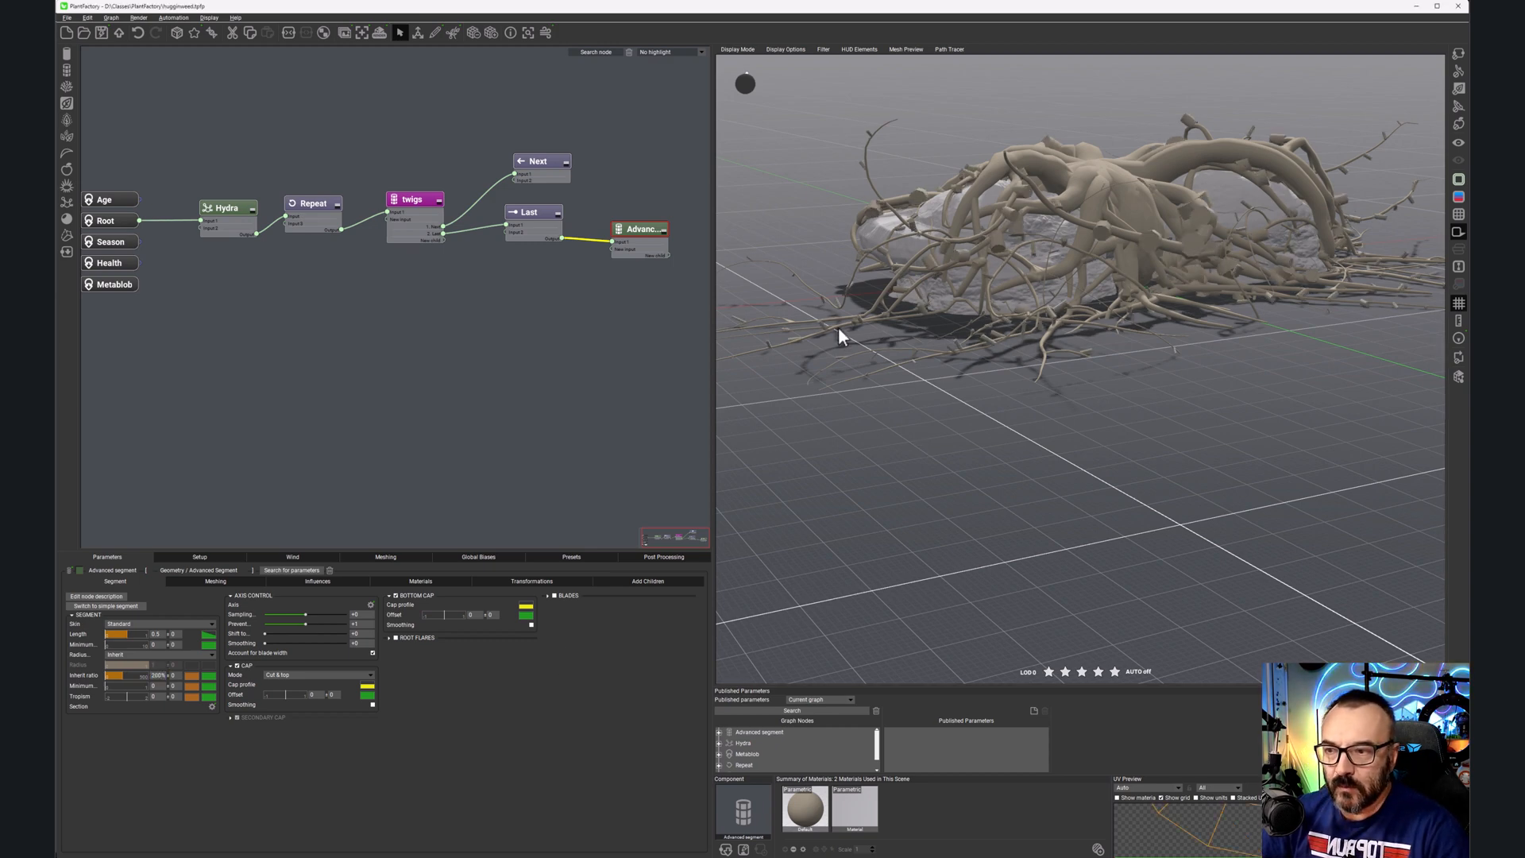
pyautogui.scroll(5, 837, 330)
pyautogui.scroll(2, 897, 302)
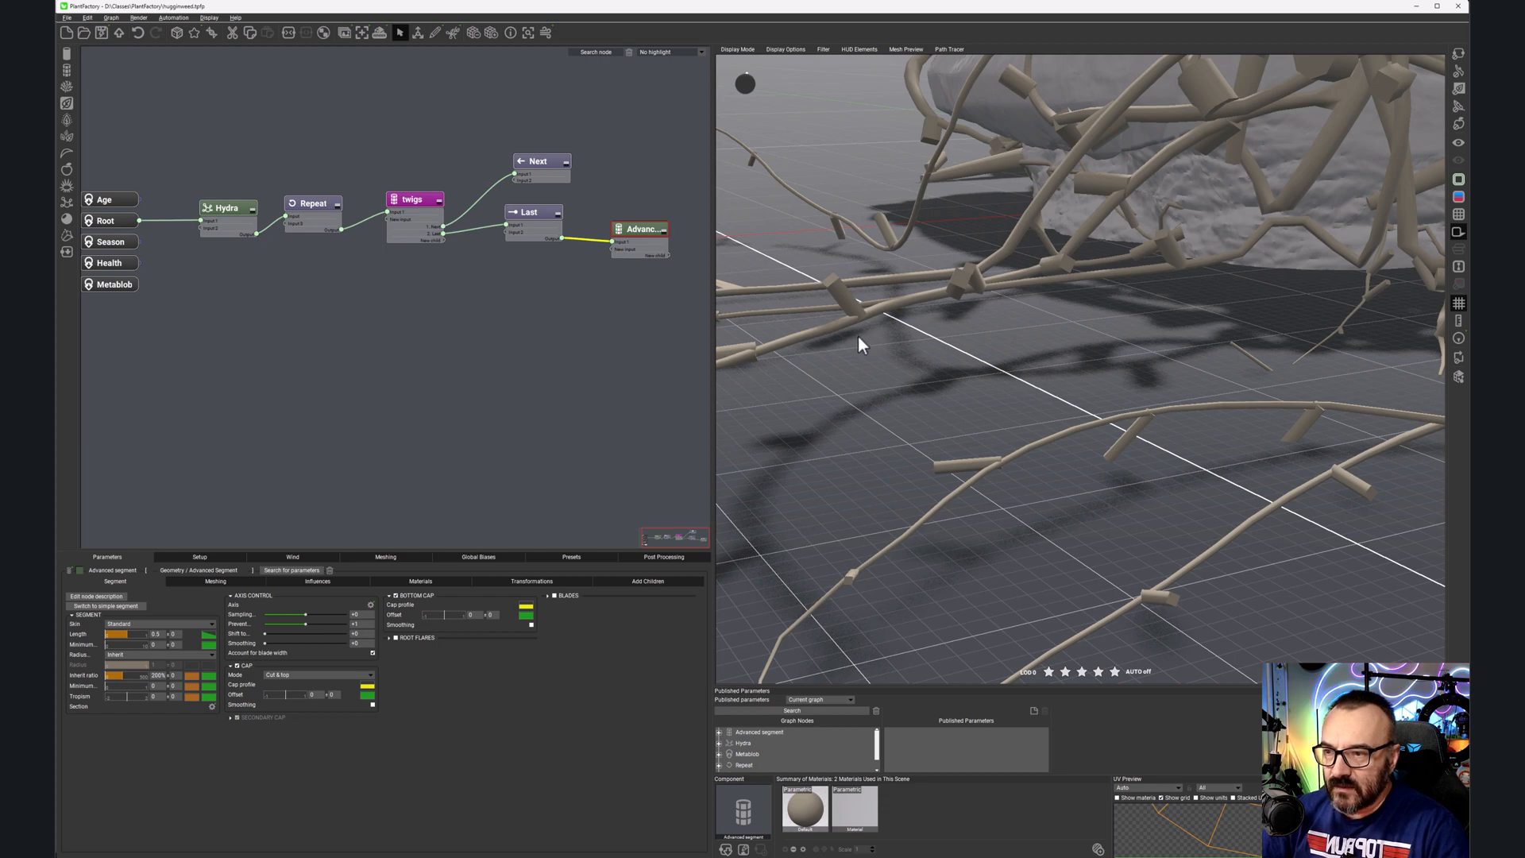
pyautogui.scroll(2, 824, 355)
pyautogui.scroll(-6, 907, 353)
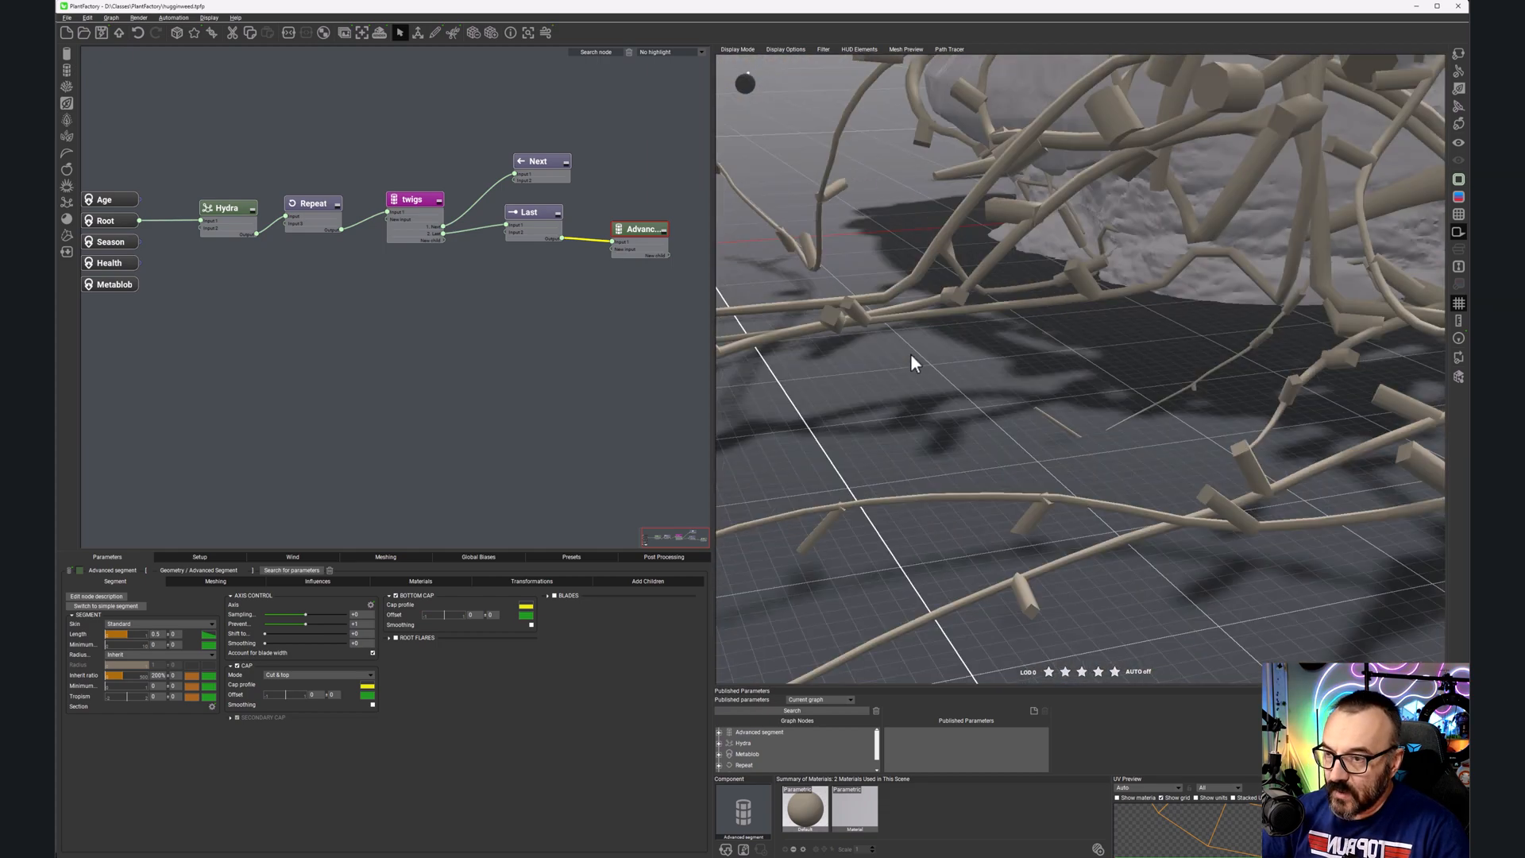
pyautogui.moveTo(865, 401); pyautogui.dragTo(783, 384, button='right')
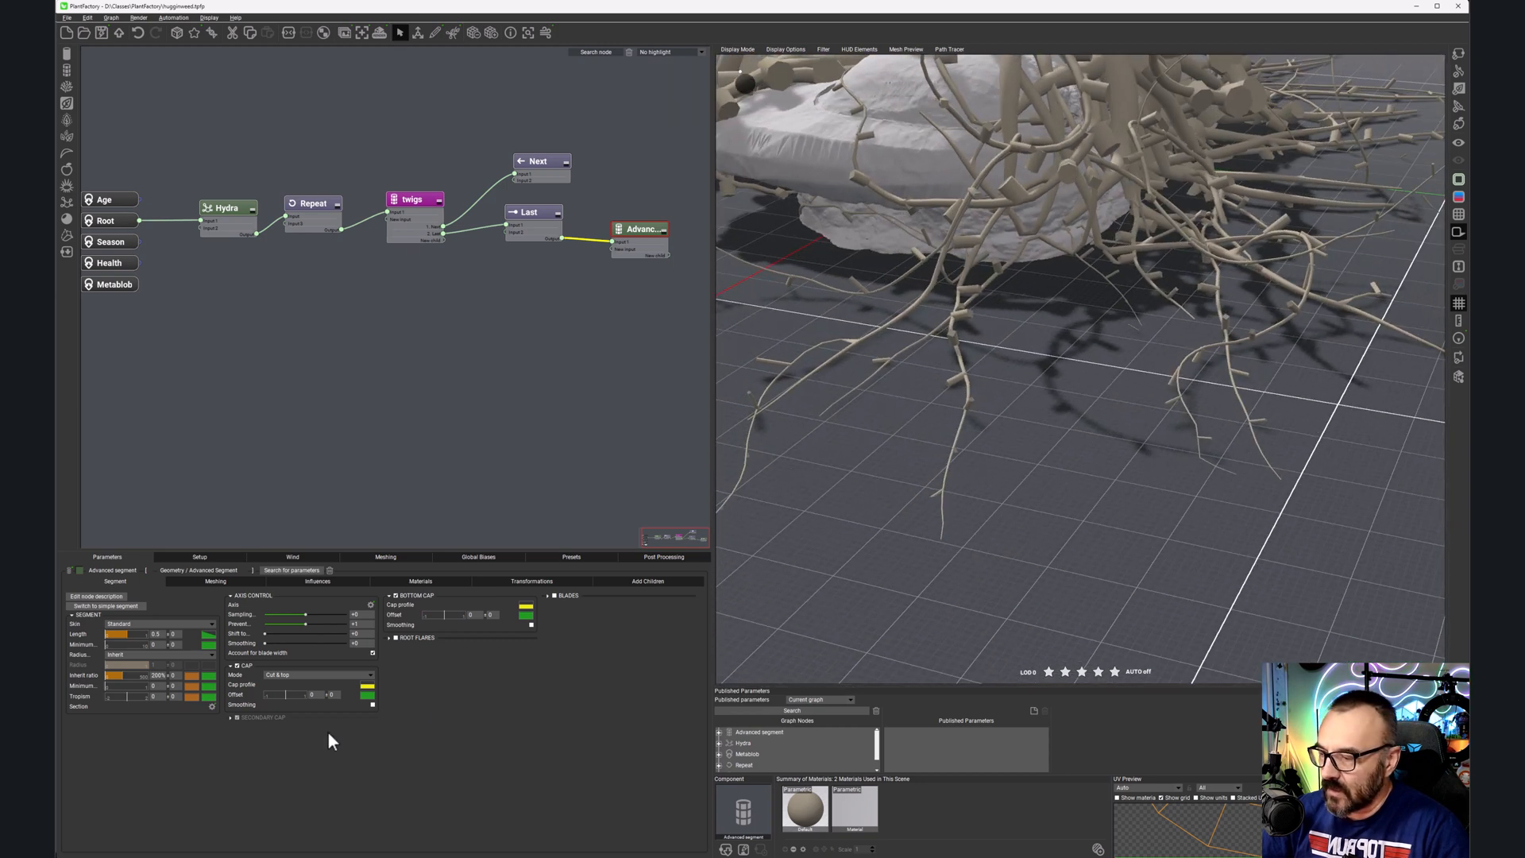
# Step: Taper the Advanced segment into thorns by lowering the end of its inherit ratio curve to zero
pyautogui.click(191, 675)
pyautogui.moveTo(421, 567); pyautogui.dragTo(446, 794)
pyautogui.click(361, 815)
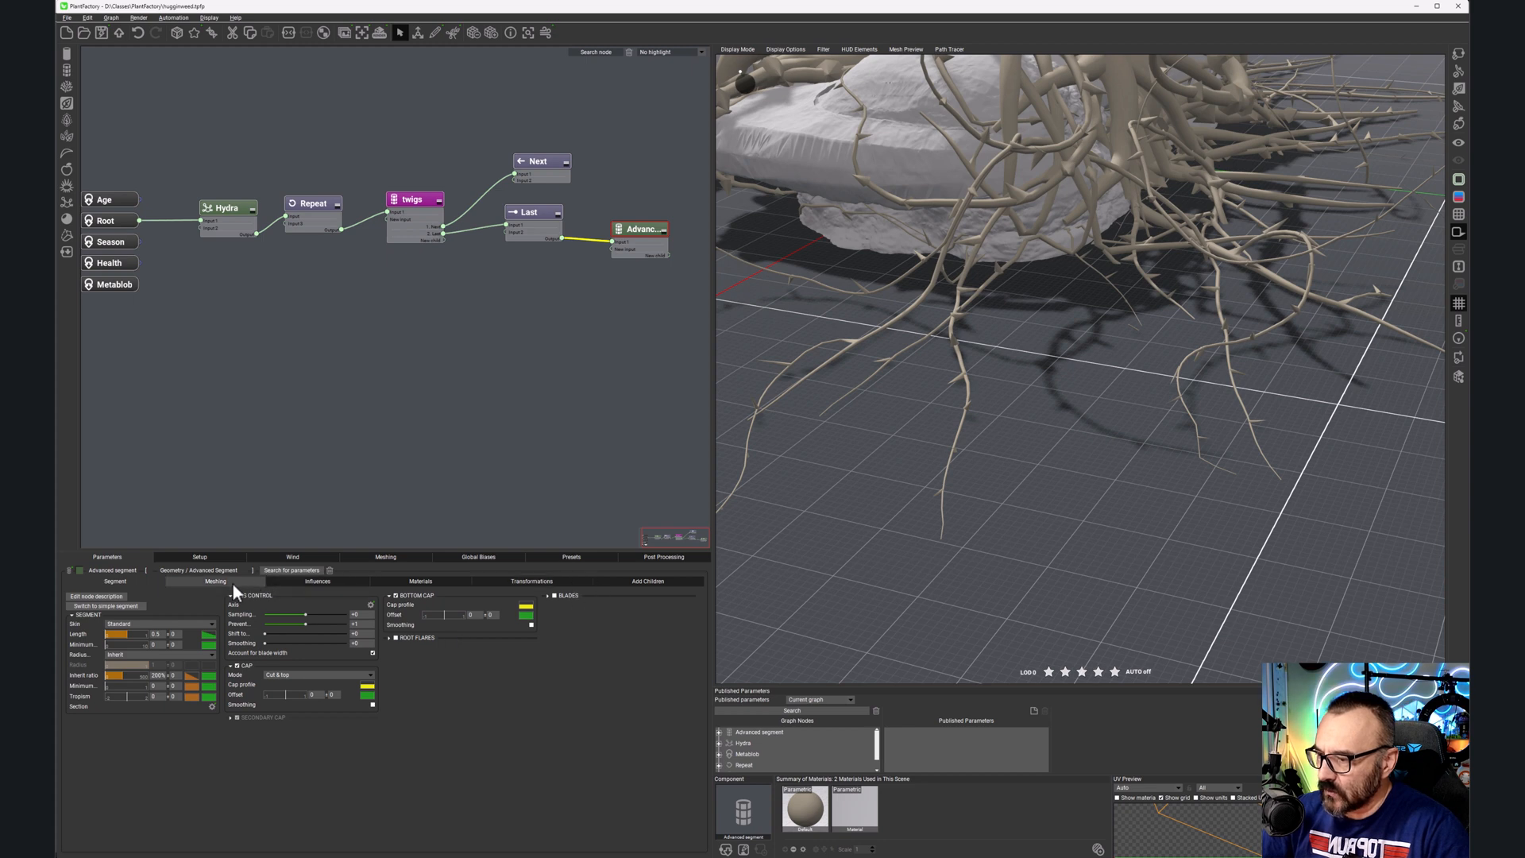
pyautogui.click(340, 580)
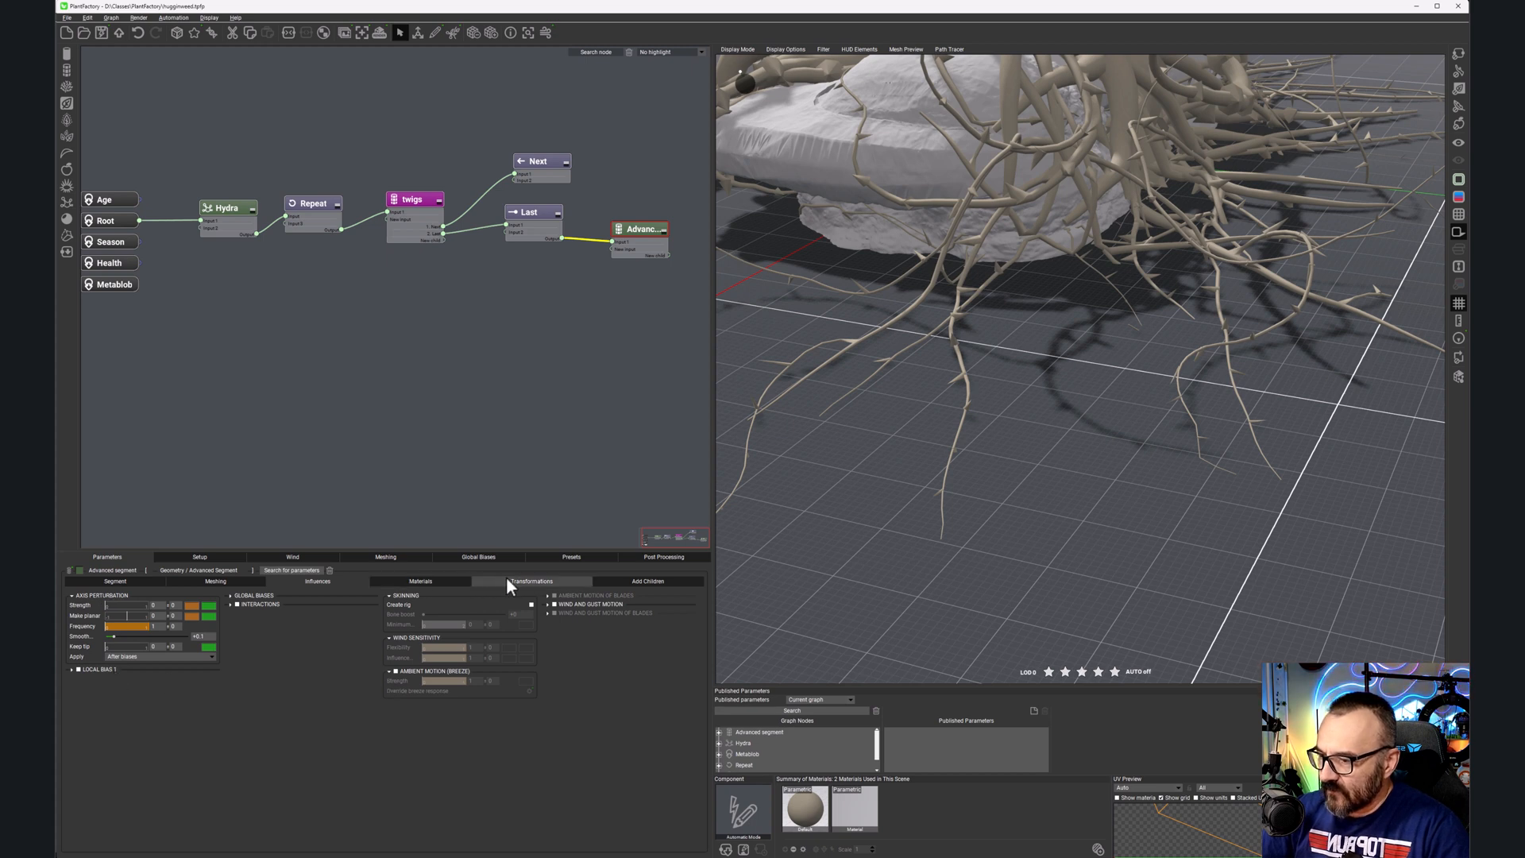
pyautogui.click(120, 581)
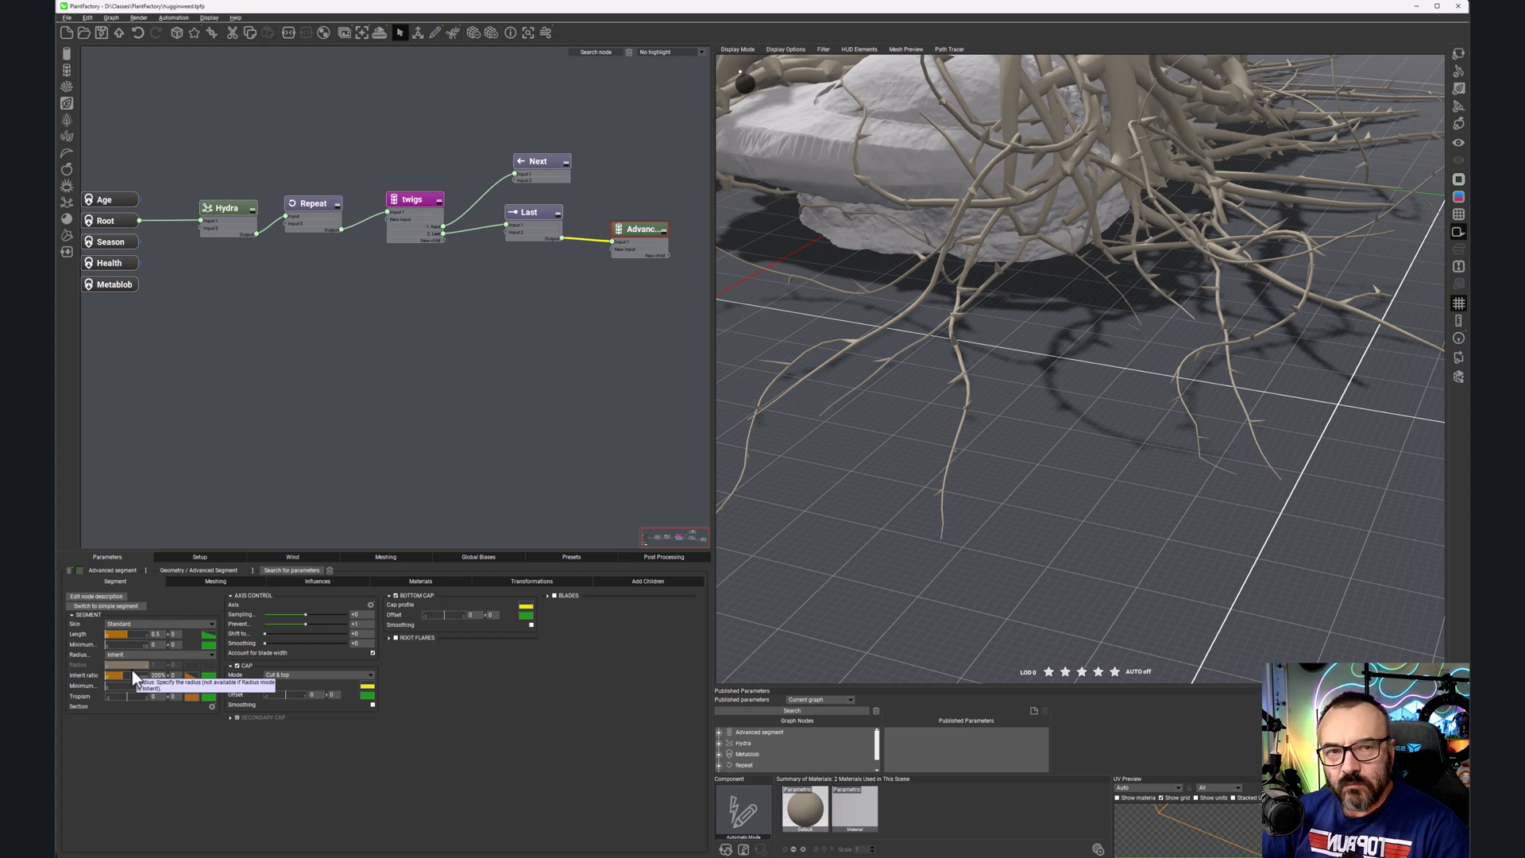
# Step: Enable Blending for the twigs segment's Last children and inspect how the thorns merge into the twigs
pyautogui.click(423, 200)
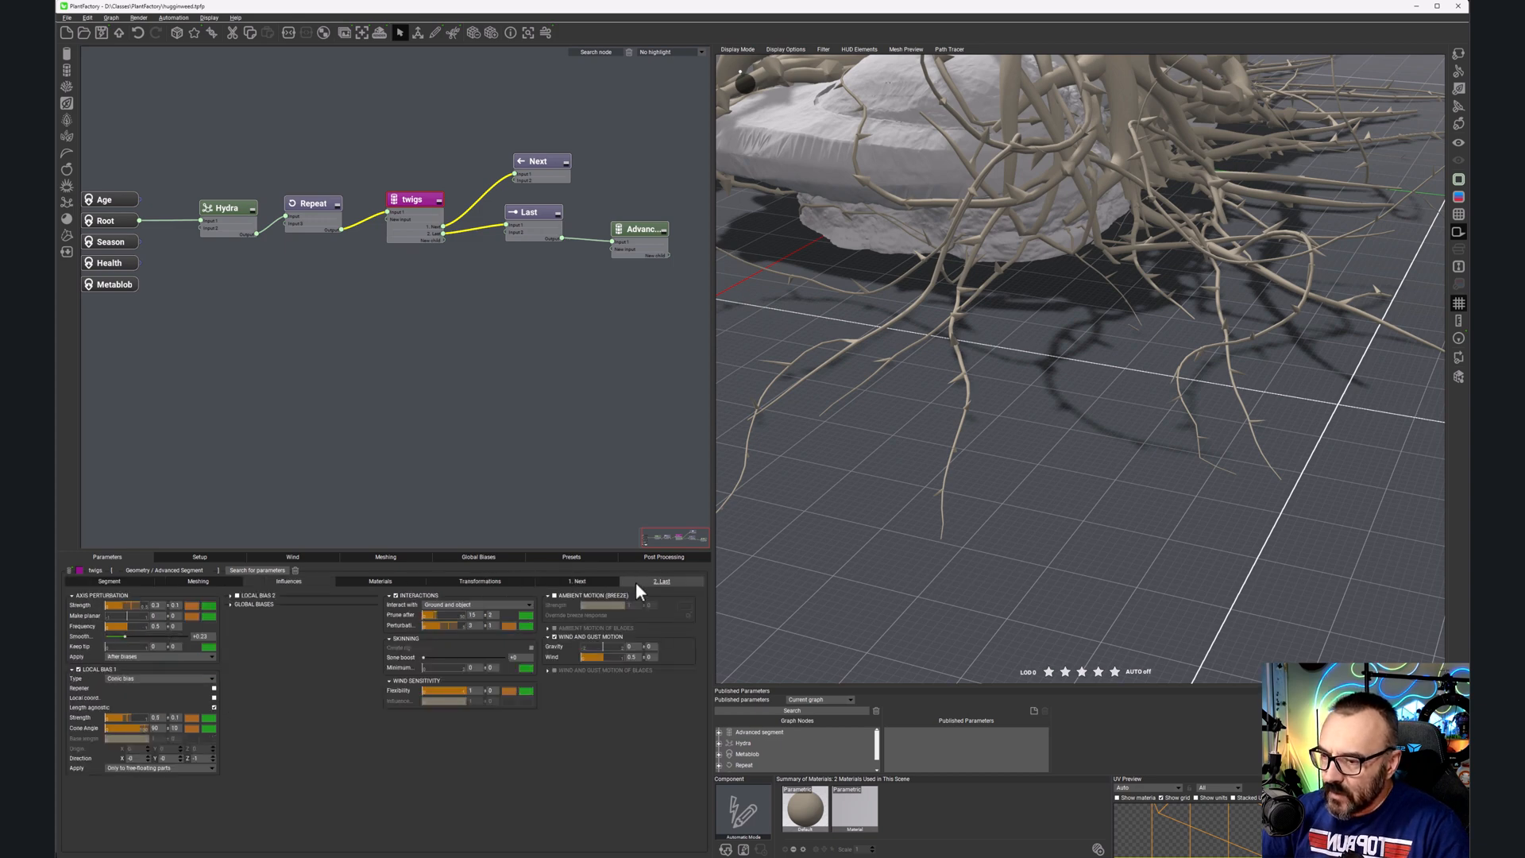
pyautogui.click(636, 581)
pyautogui.click(396, 658)
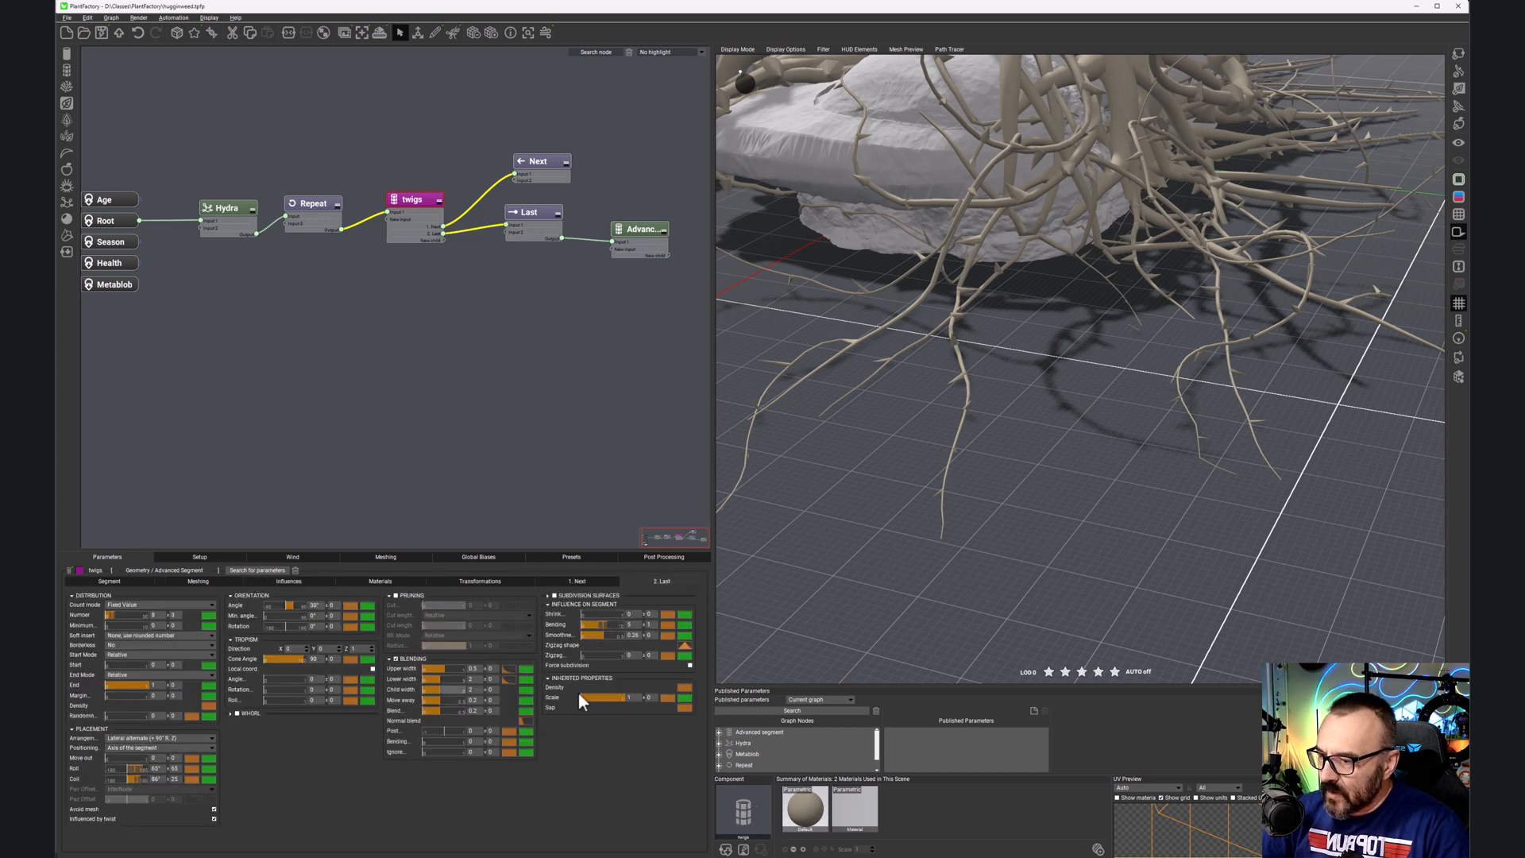
pyautogui.scroll(5, 945, 348)
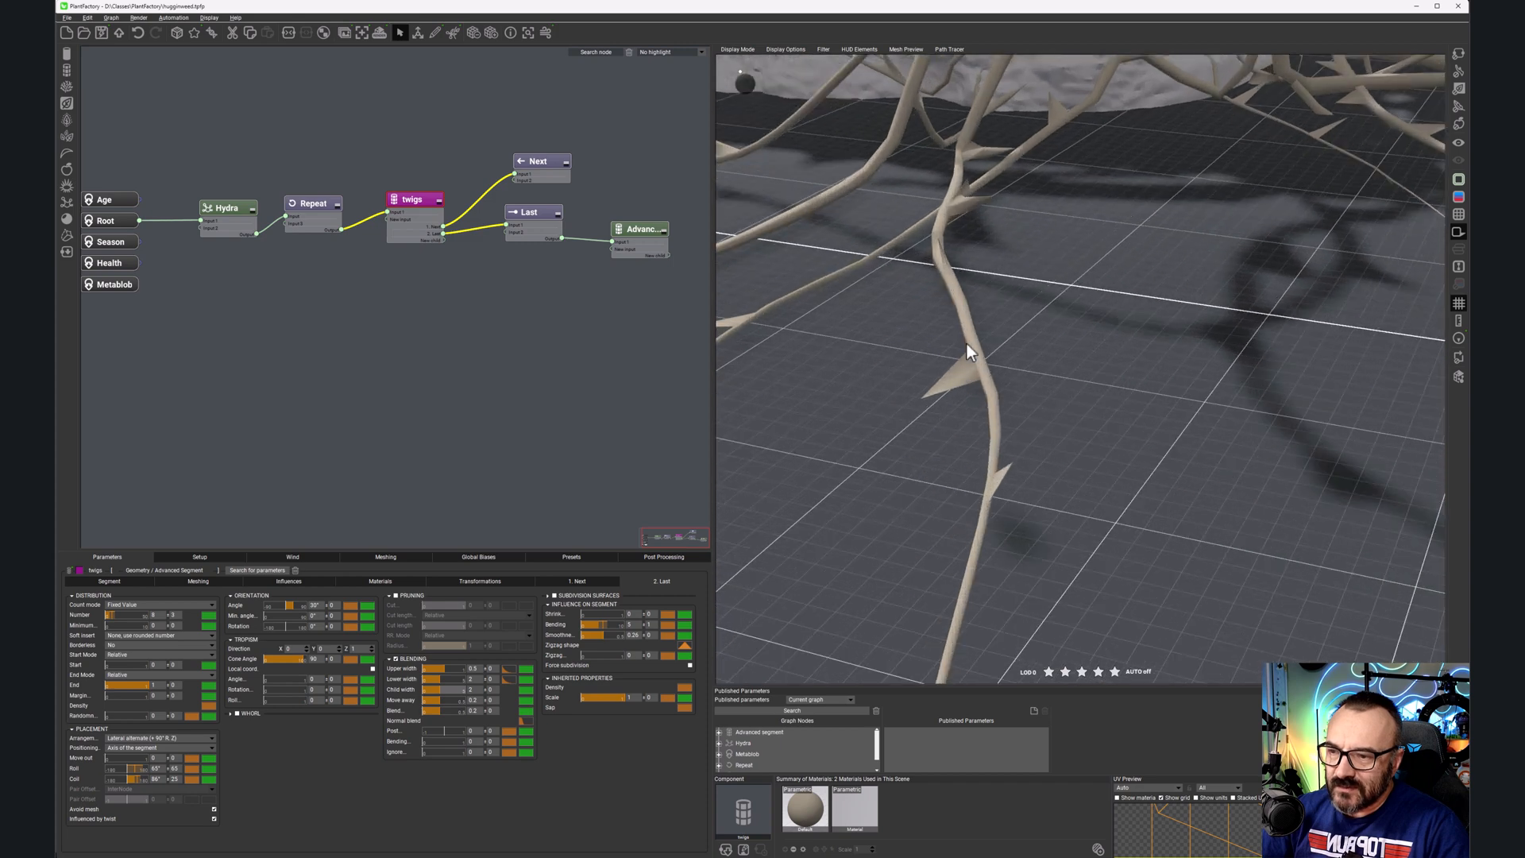
pyautogui.scroll(-5, 893, 402)
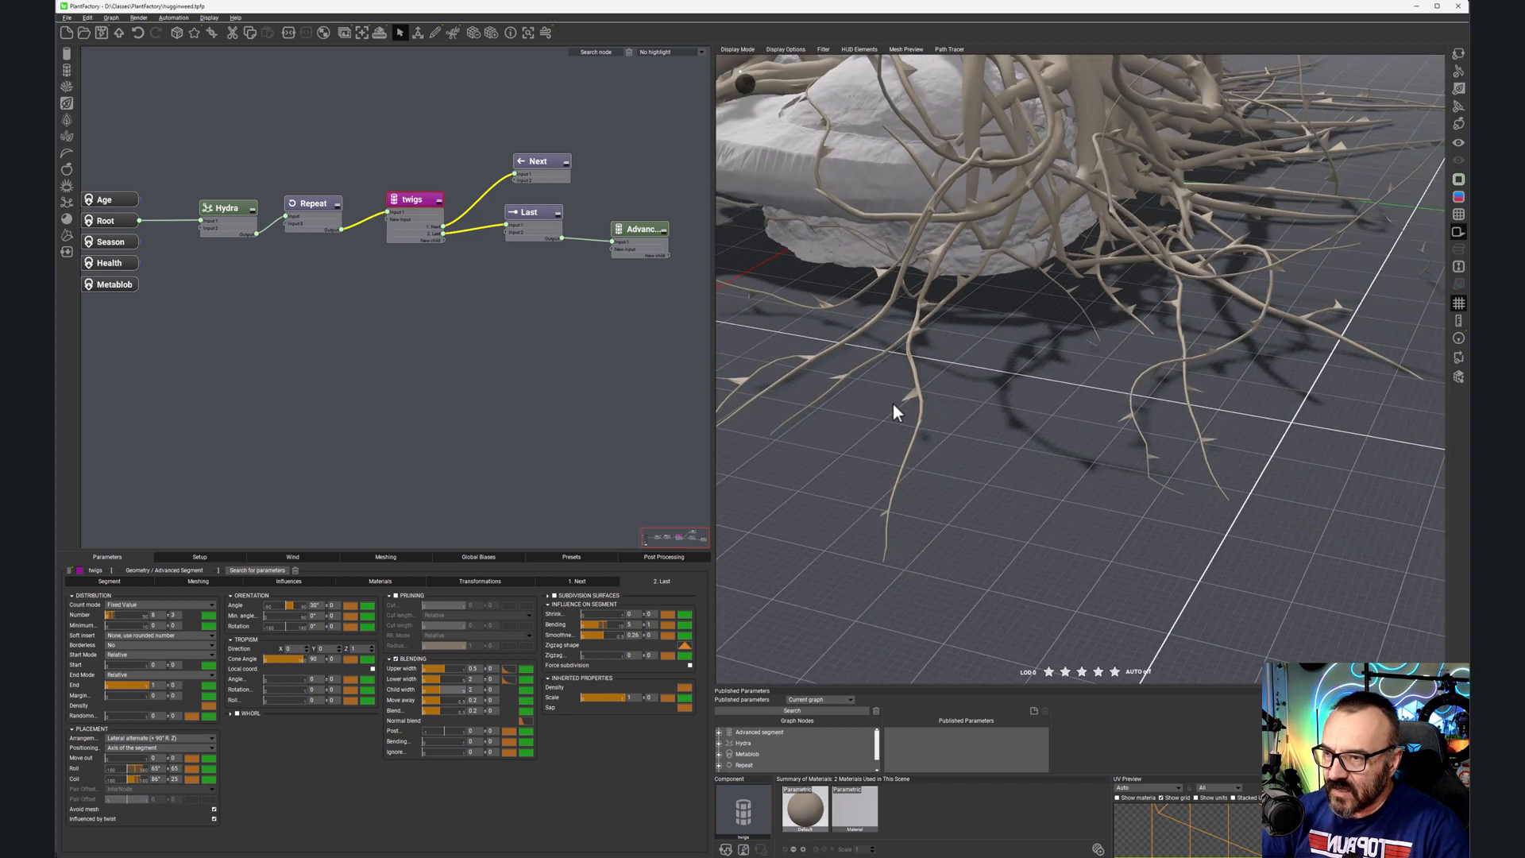
pyautogui.scroll(5, 1008, 234)
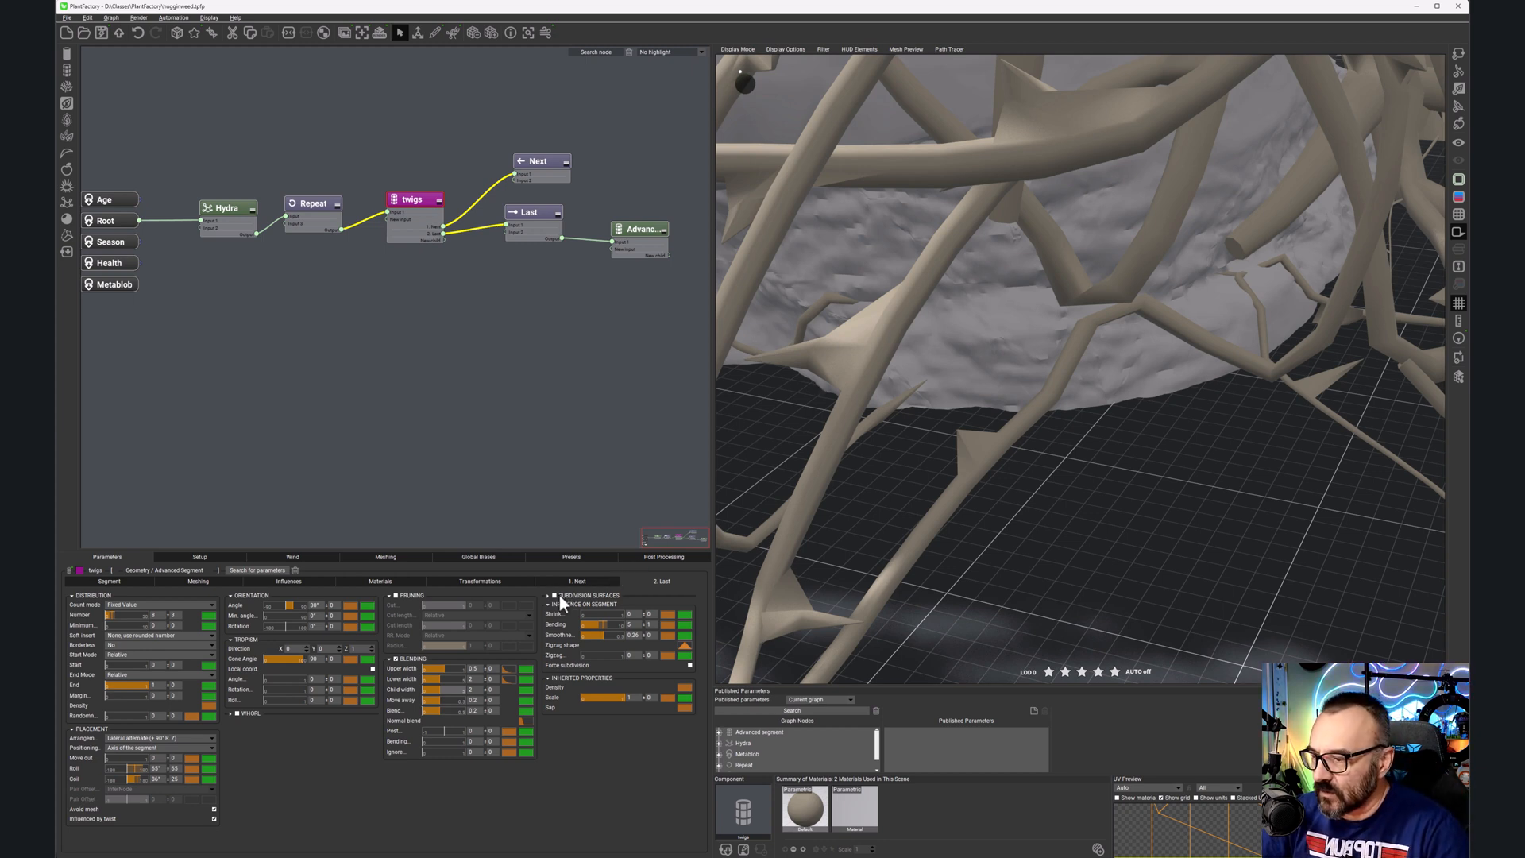
# Step: Set the orientation angle variation of the twigs' Last children to 15 and review the whole plant around the rock
pyautogui.doubleClick(335, 605)
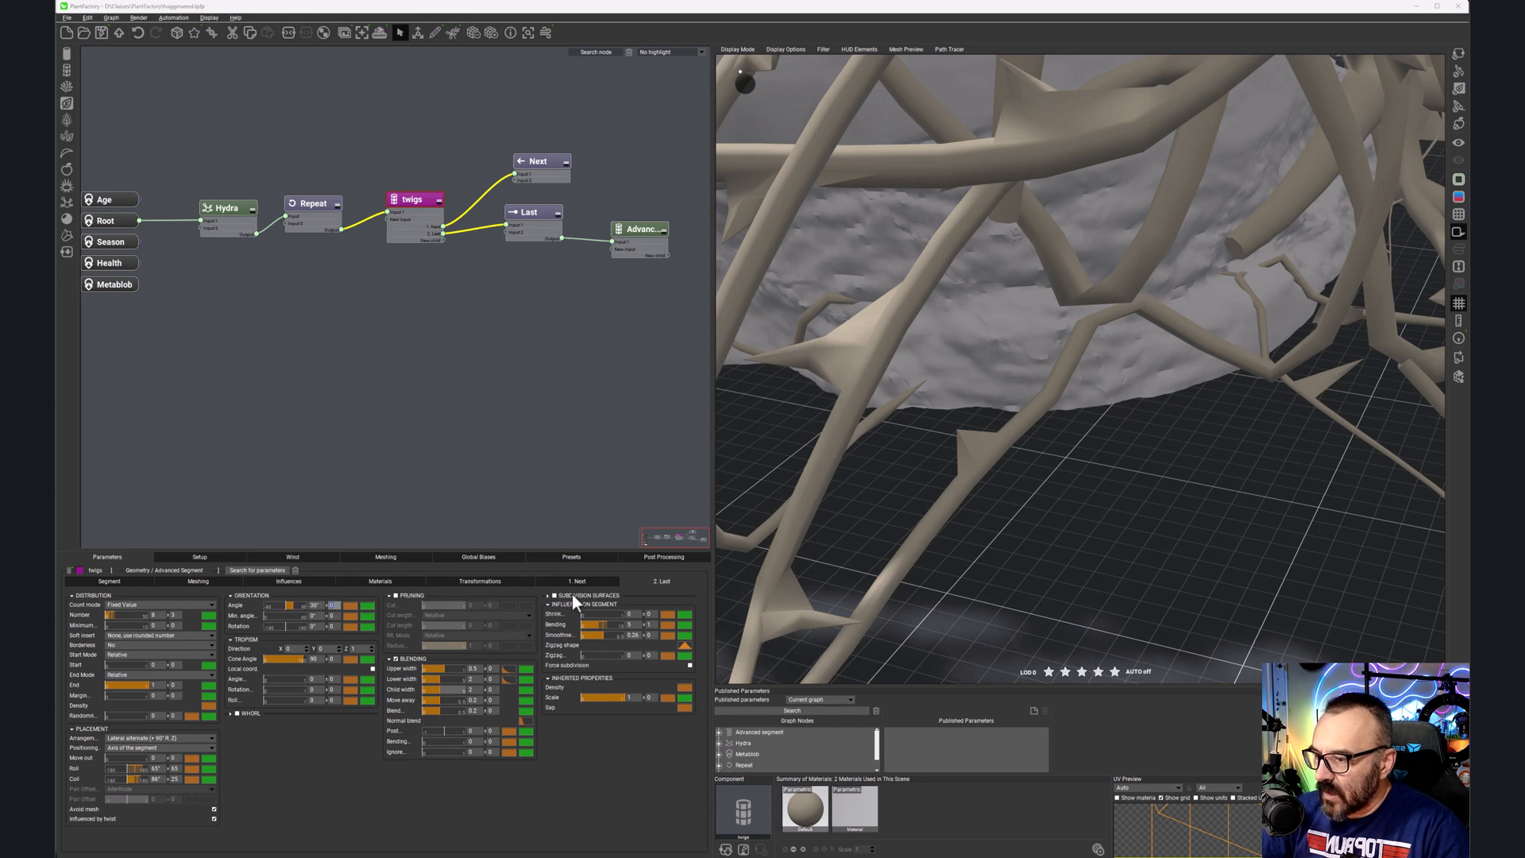
pyautogui.write('15')
pyautogui.press('Return')
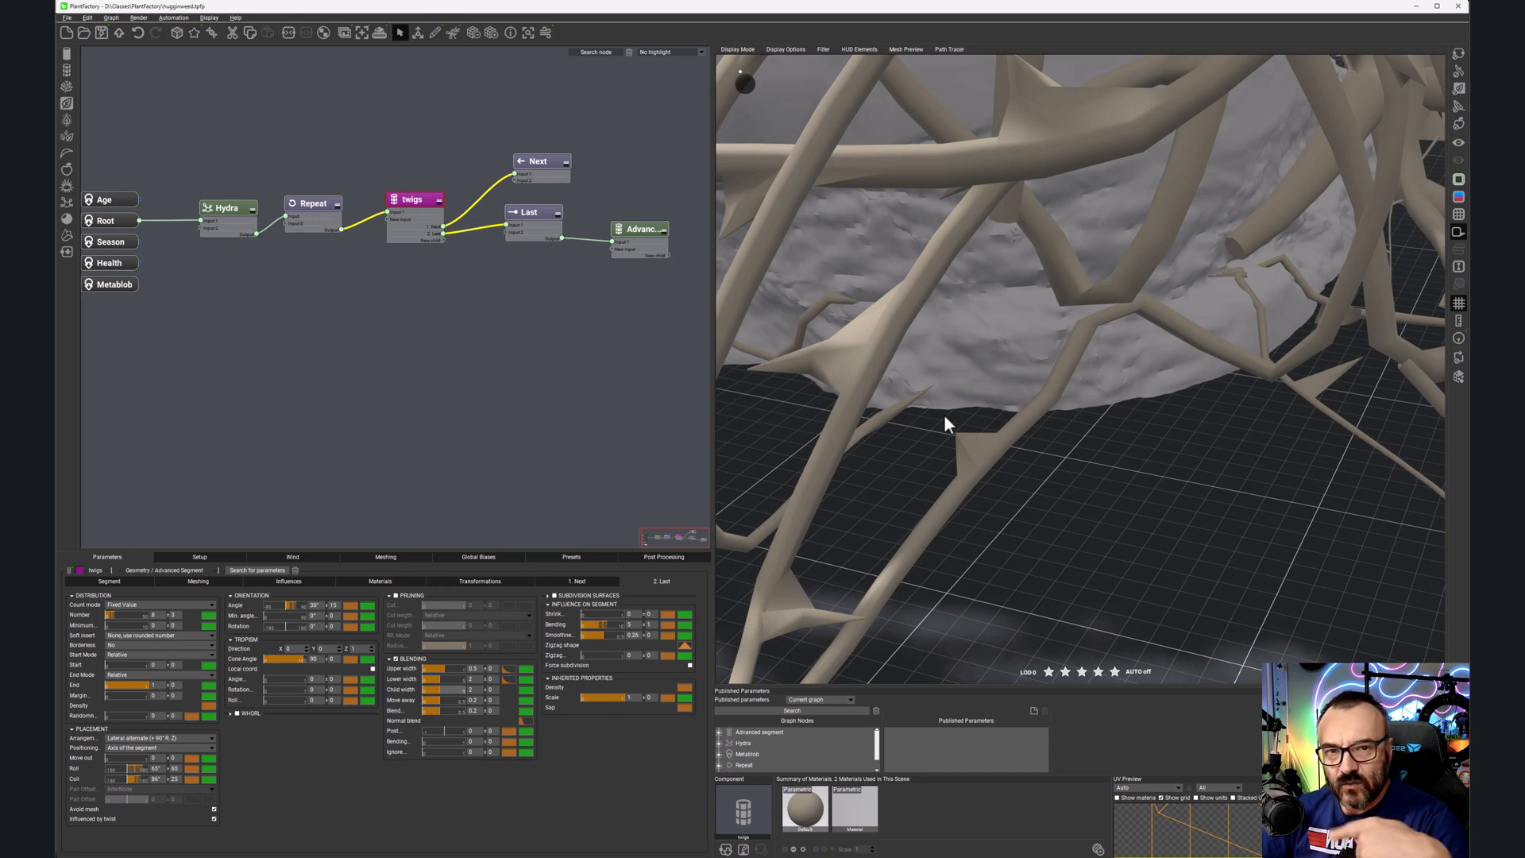
pyautogui.scroll(-8, 1036, 357)
pyautogui.moveTo(1036, 357); pyautogui.dragTo(965, 323)
pyautogui.moveTo(1131, 359); pyautogui.dragTo(1203, 361)
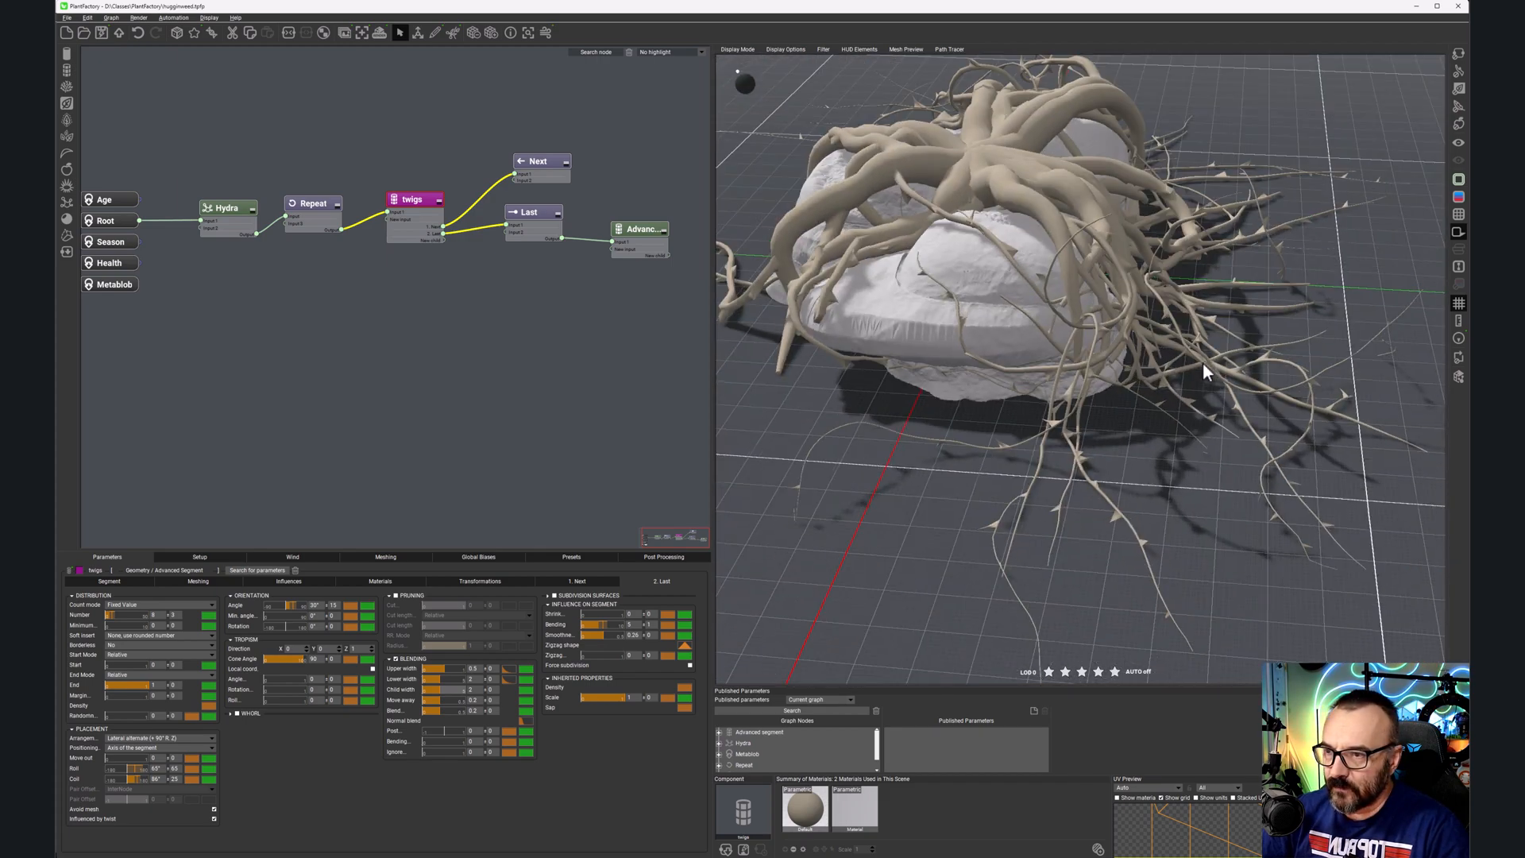
pyautogui.scroll(-3, 913, 309)
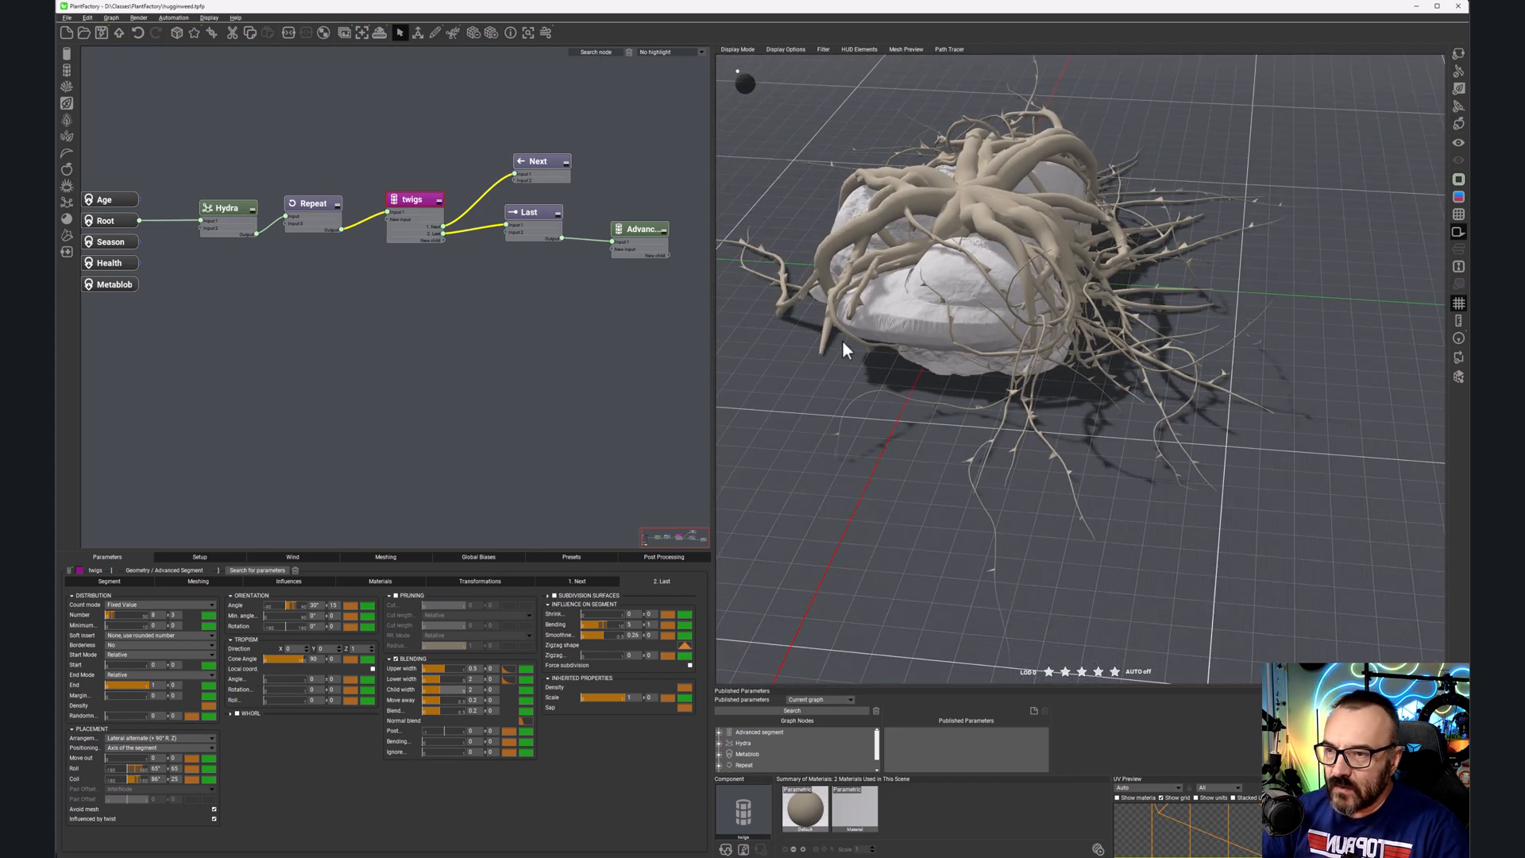
# Step: Rename the Advanced segment node attached to Last as torns and set its node colour to blue
pyautogui.click(639, 227)
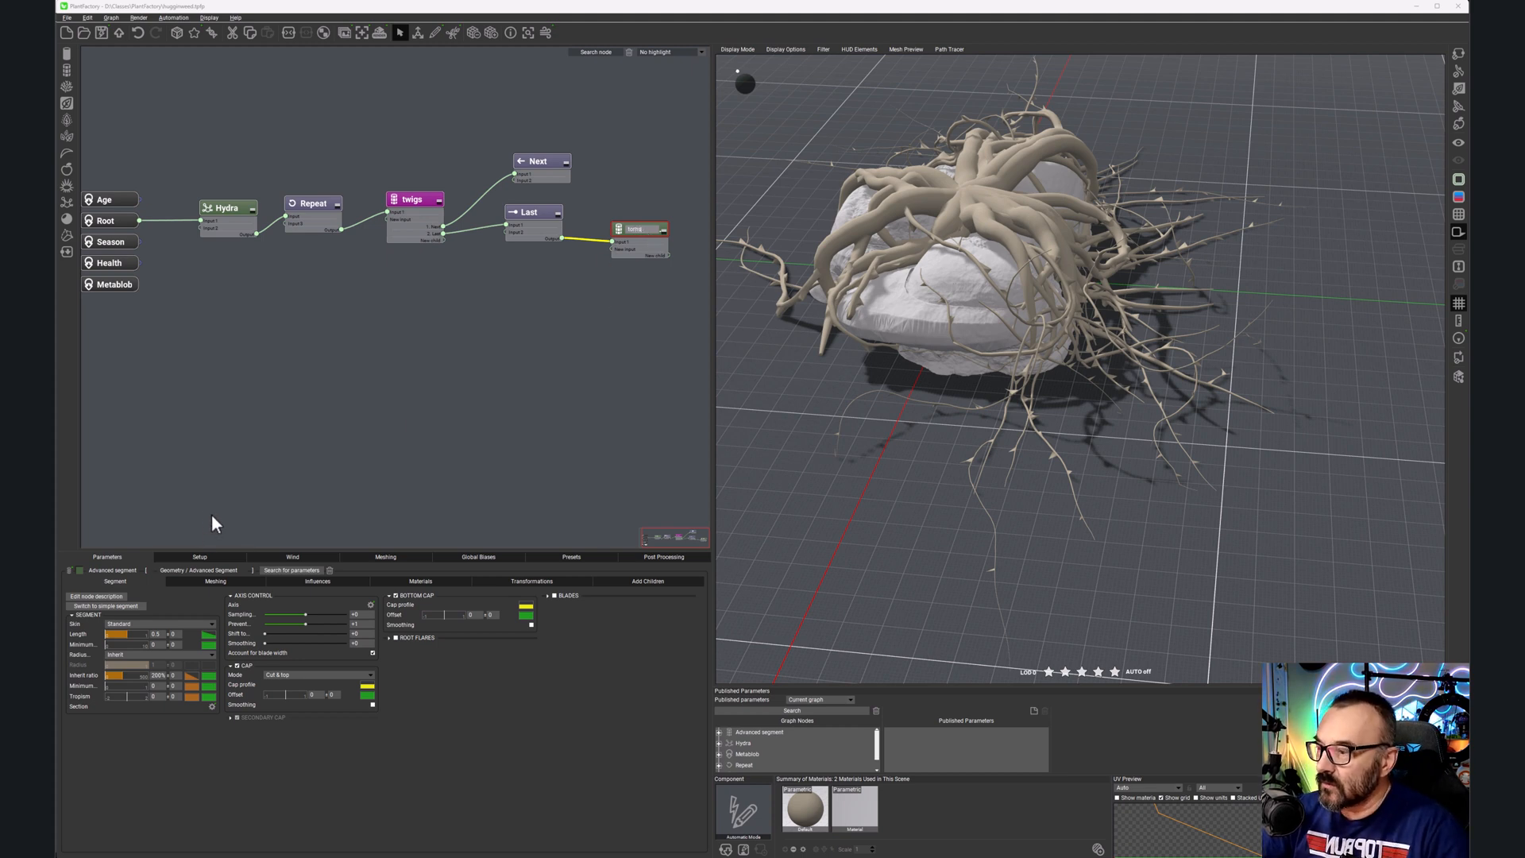
pyautogui.click(80, 570)
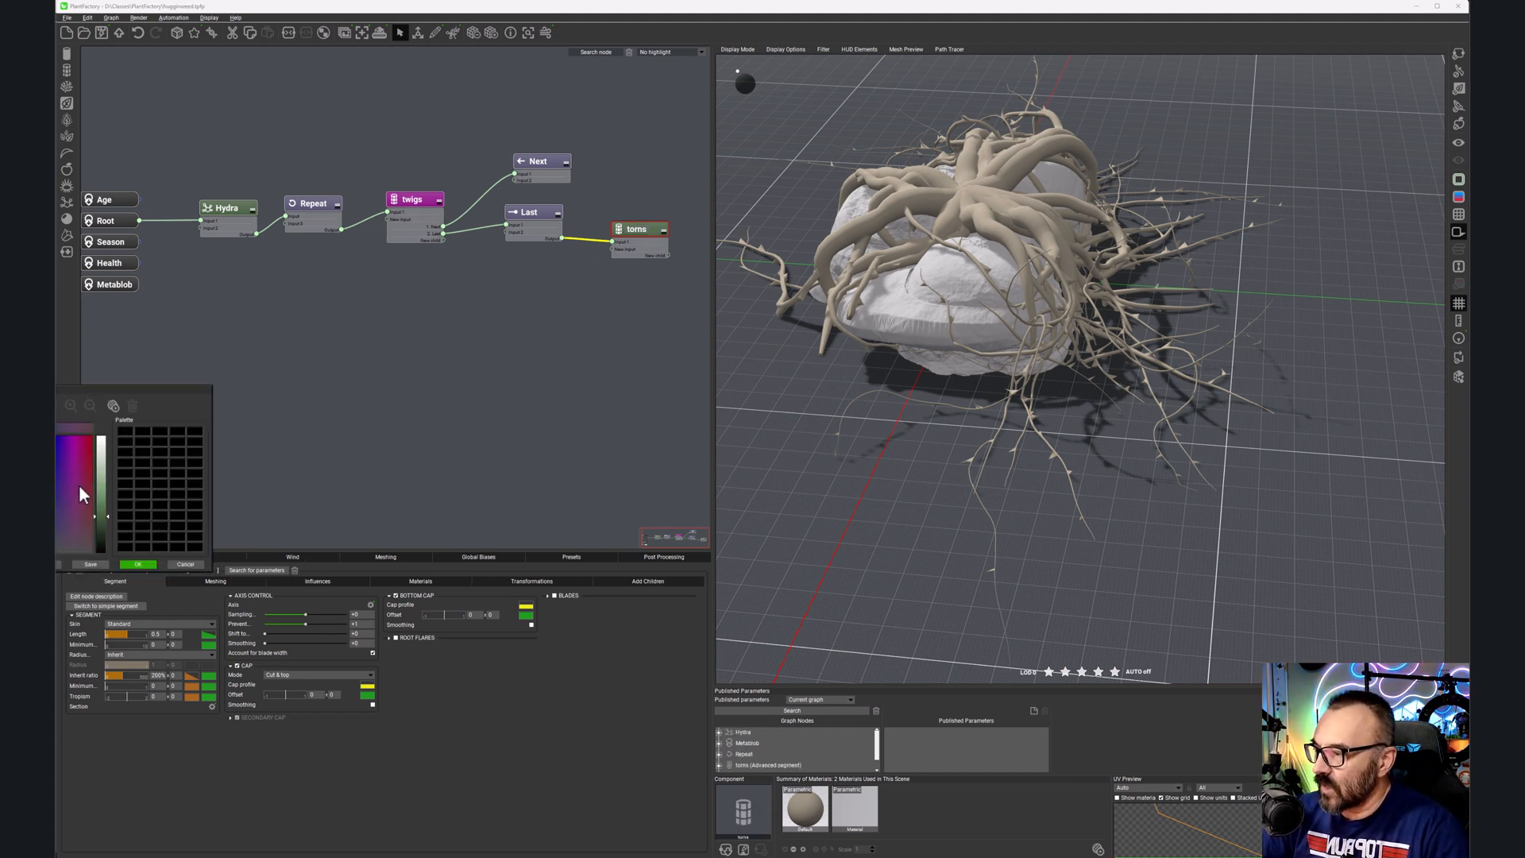
pyautogui.click(43, 465)
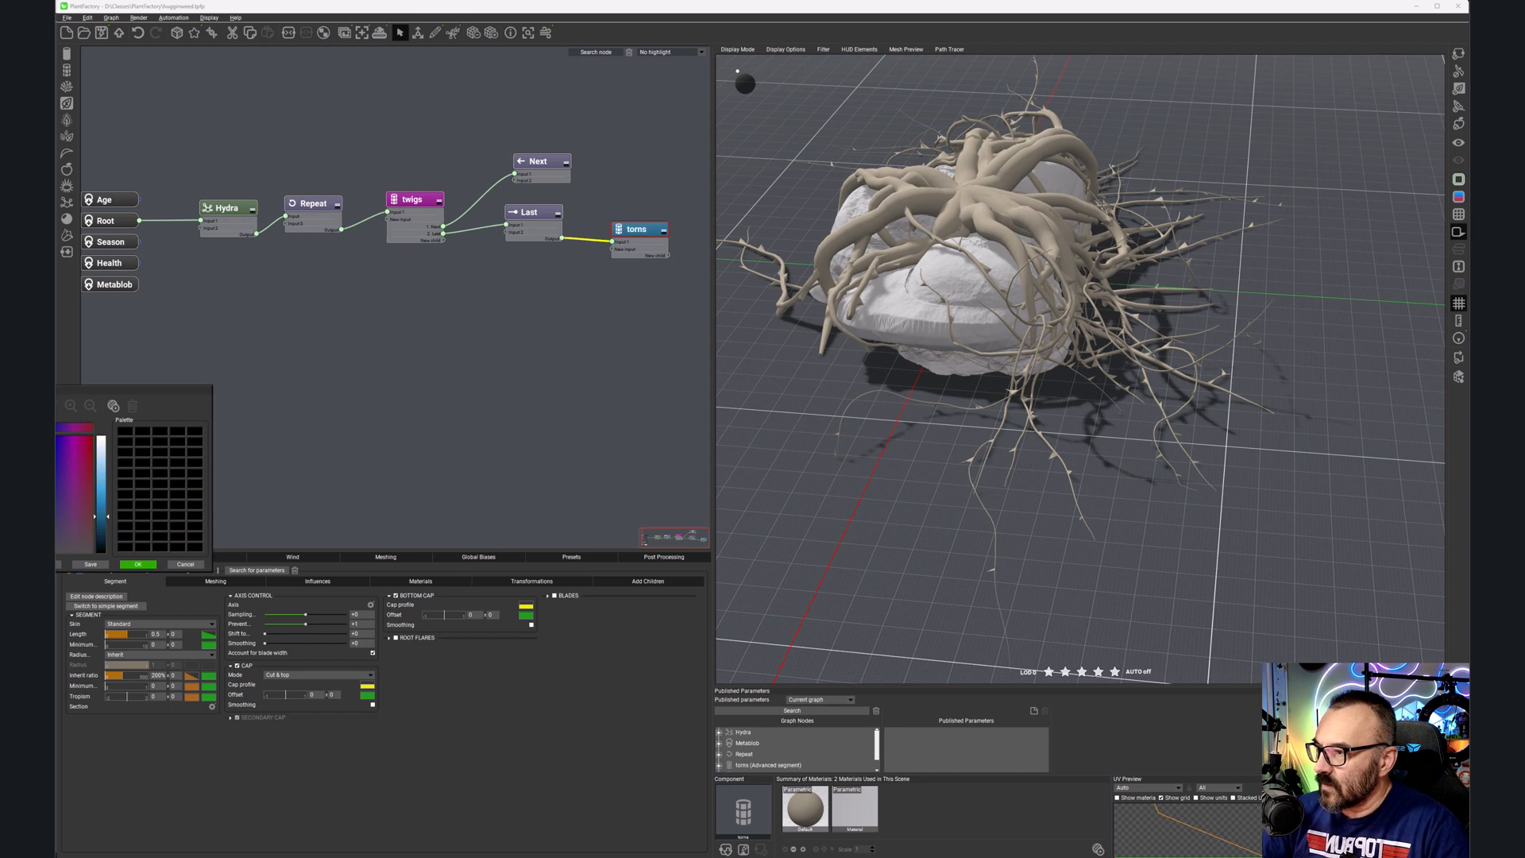
pyautogui.click(133, 565)
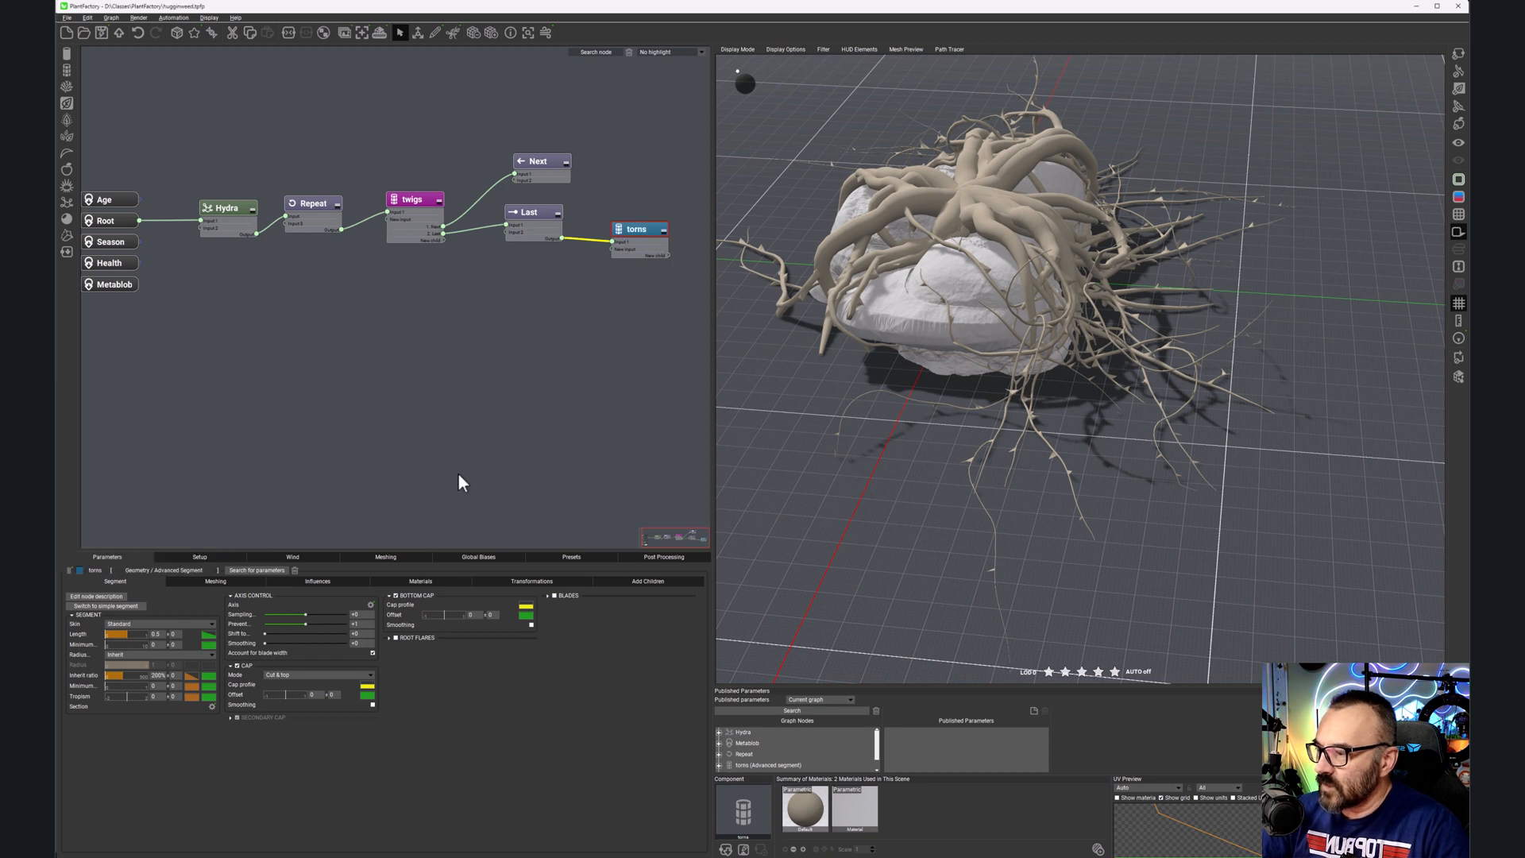
# Step: Preview the plant in its node colours to examine the distribution of the thorns along the twigs, and restore the normal shading
pyautogui.click(1458, 198)
pyautogui.scroll(4, 1183, 262)
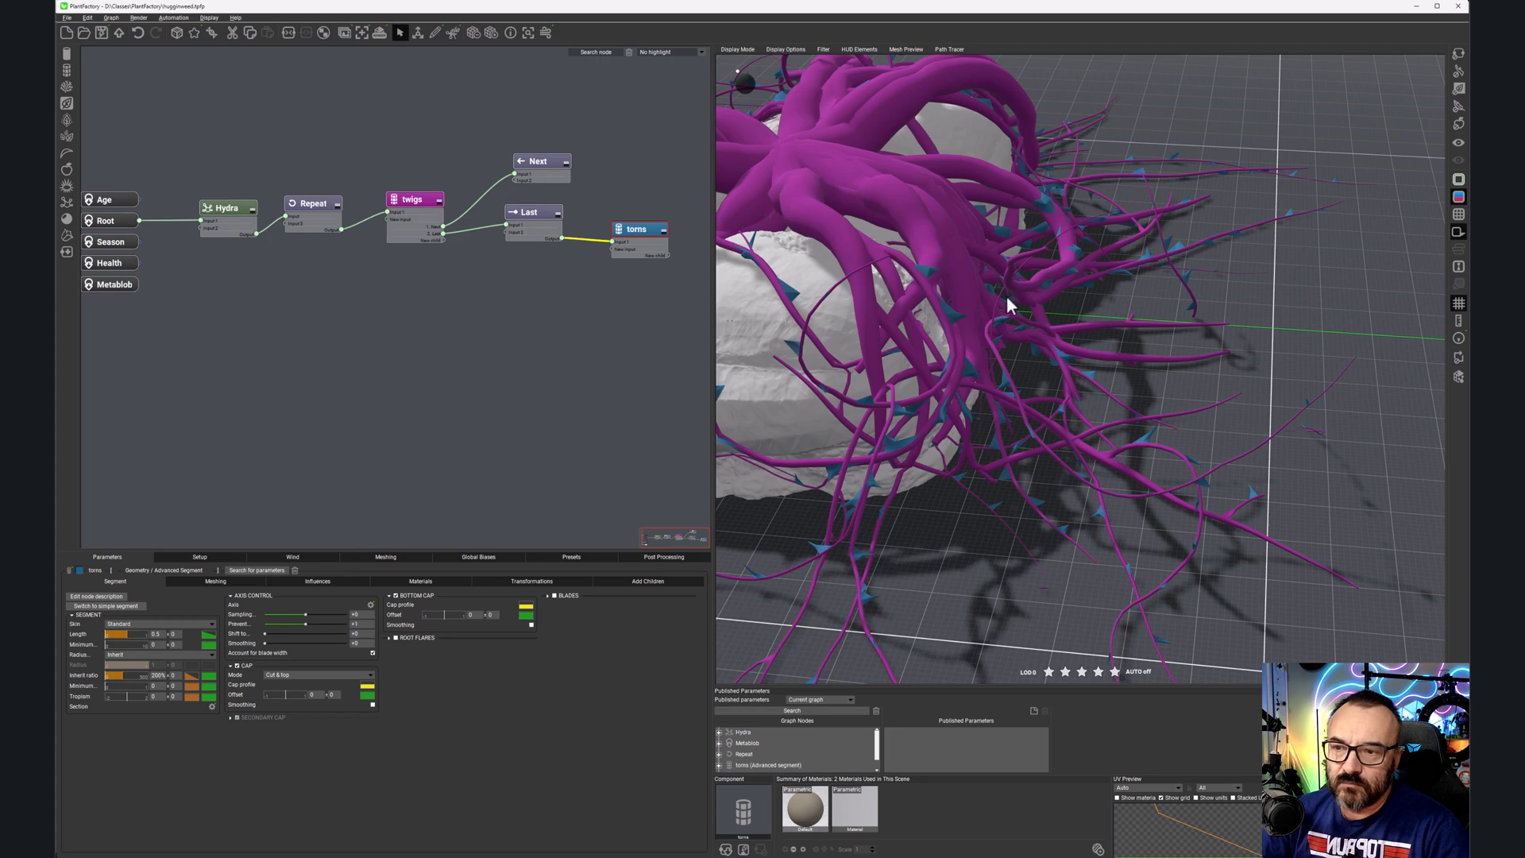
pyautogui.moveTo(959, 357); pyautogui.dragTo(1005, 344)
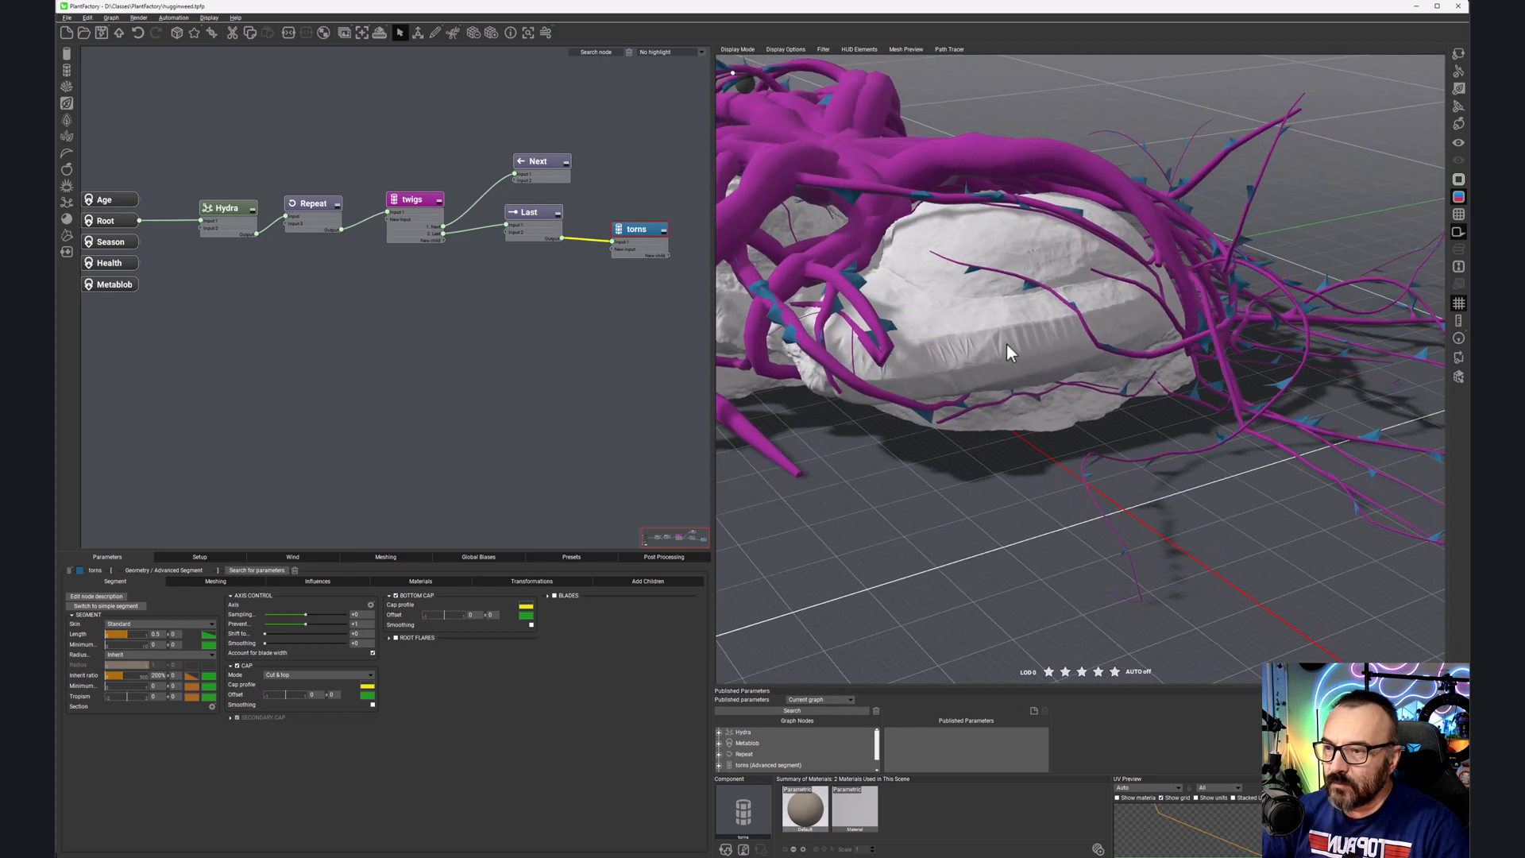
pyautogui.scroll(-3, 1006, 345)
pyautogui.moveTo(1180, 282); pyautogui.dragTo(1105, 273)
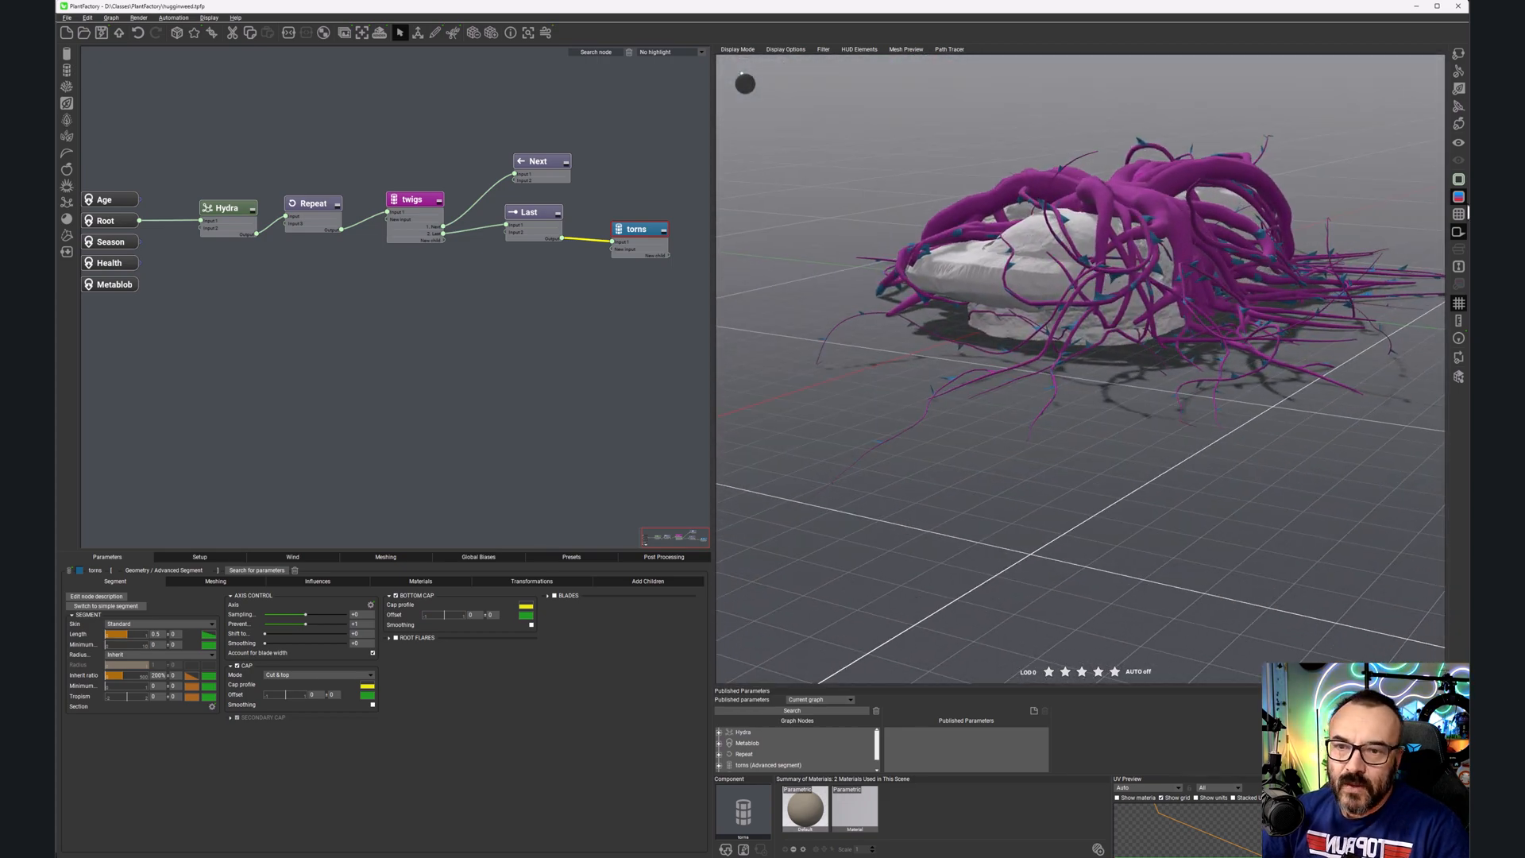
pyautogui.click(1460, 201)
pyautogui.scroll(3, 1074, 245)
pyautogui.moveTo(1034, 259); pyautogui.dragTo(1169, 337)
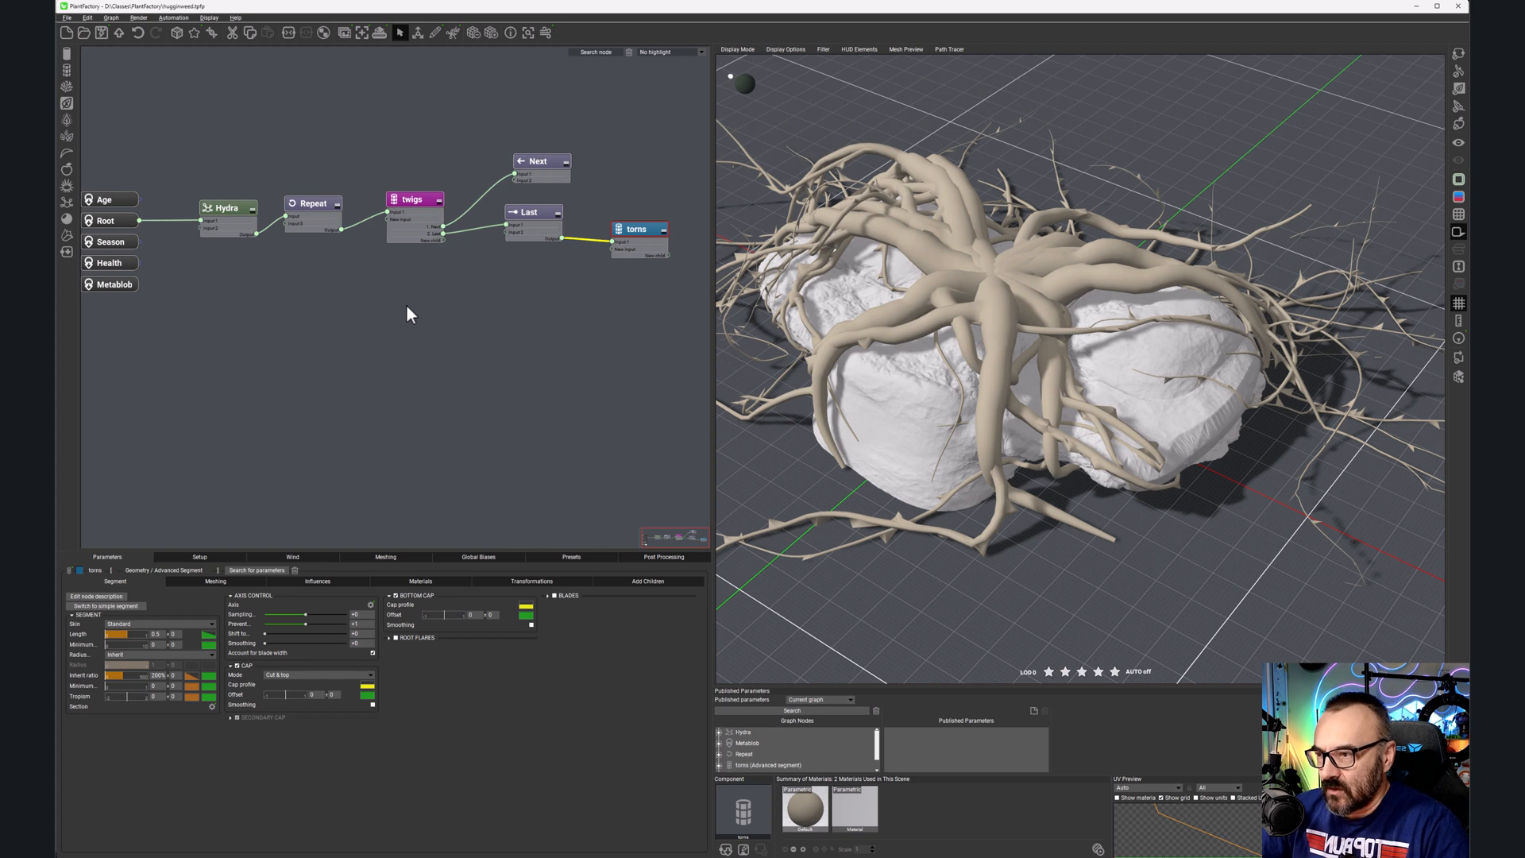
# Step: Set the variation of the Hydra node's Angle 2 to 15
pyautogui.scroll(2, 373, 338)
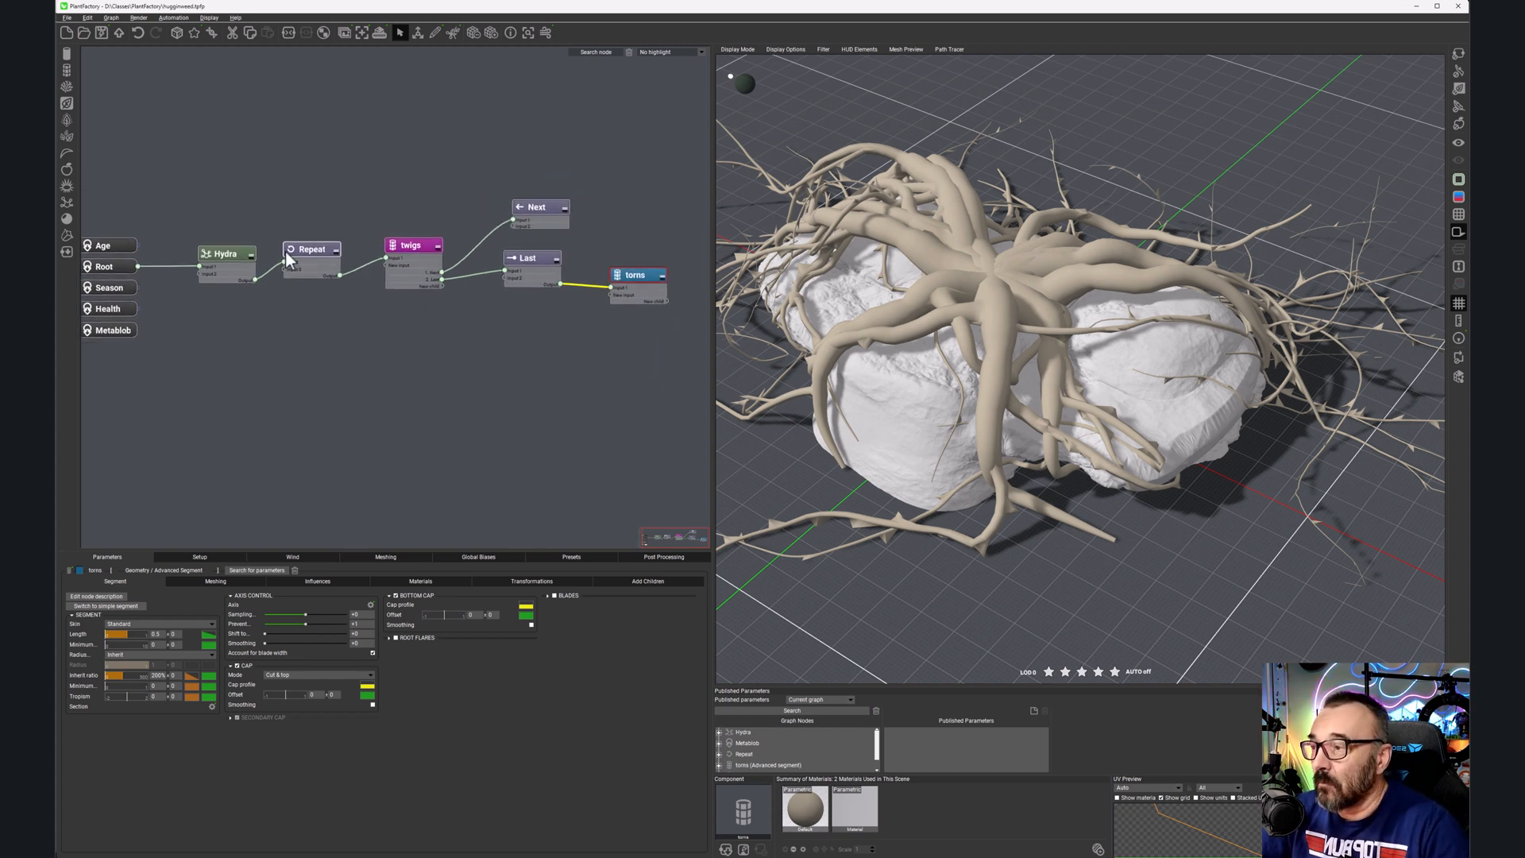
pyautogui.click(232, 254)
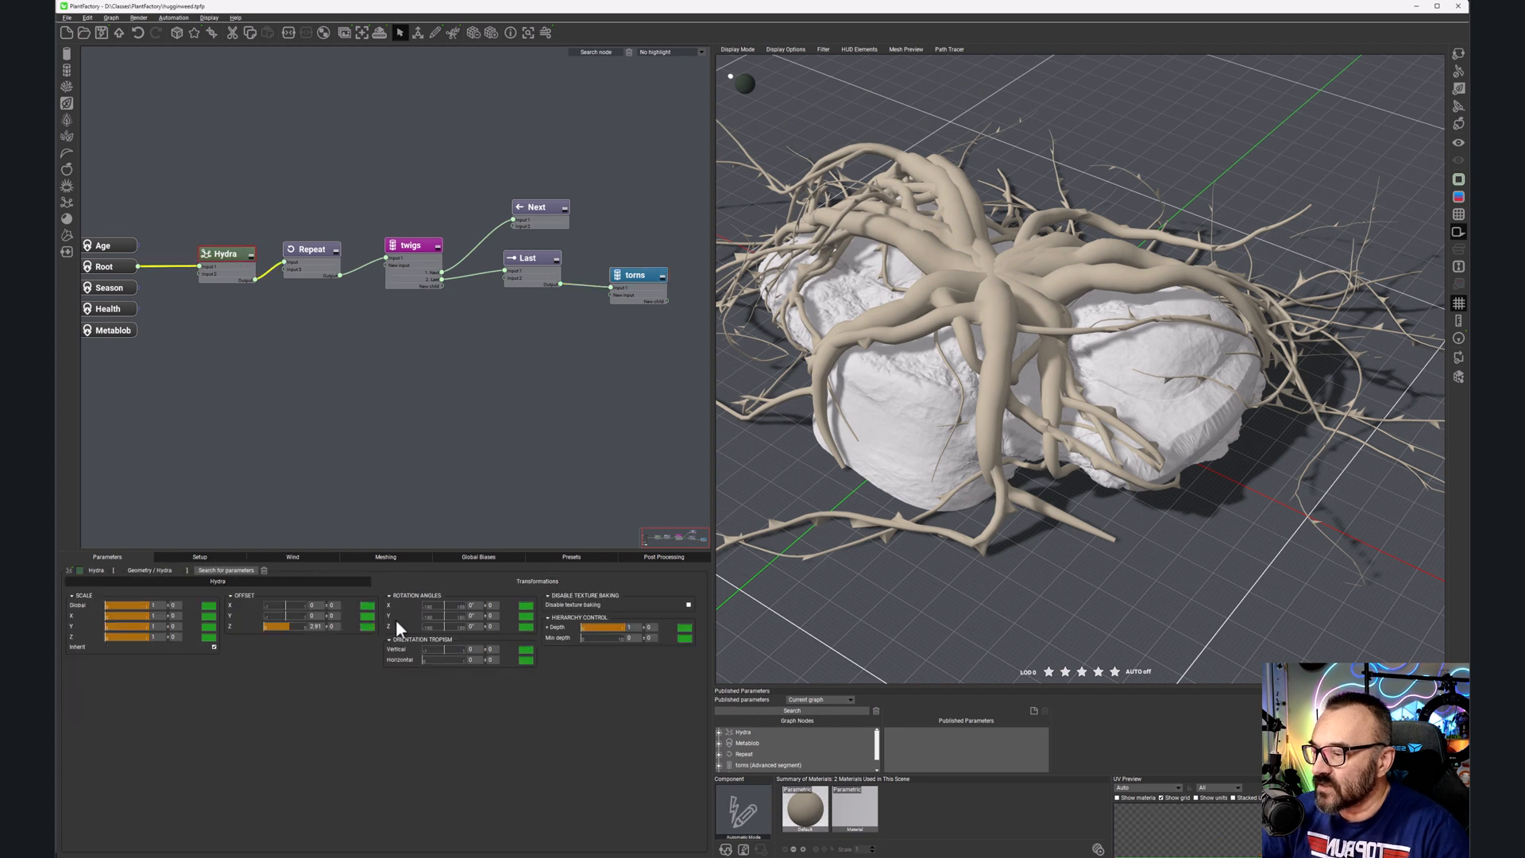
pyautogui.click(171, 583)
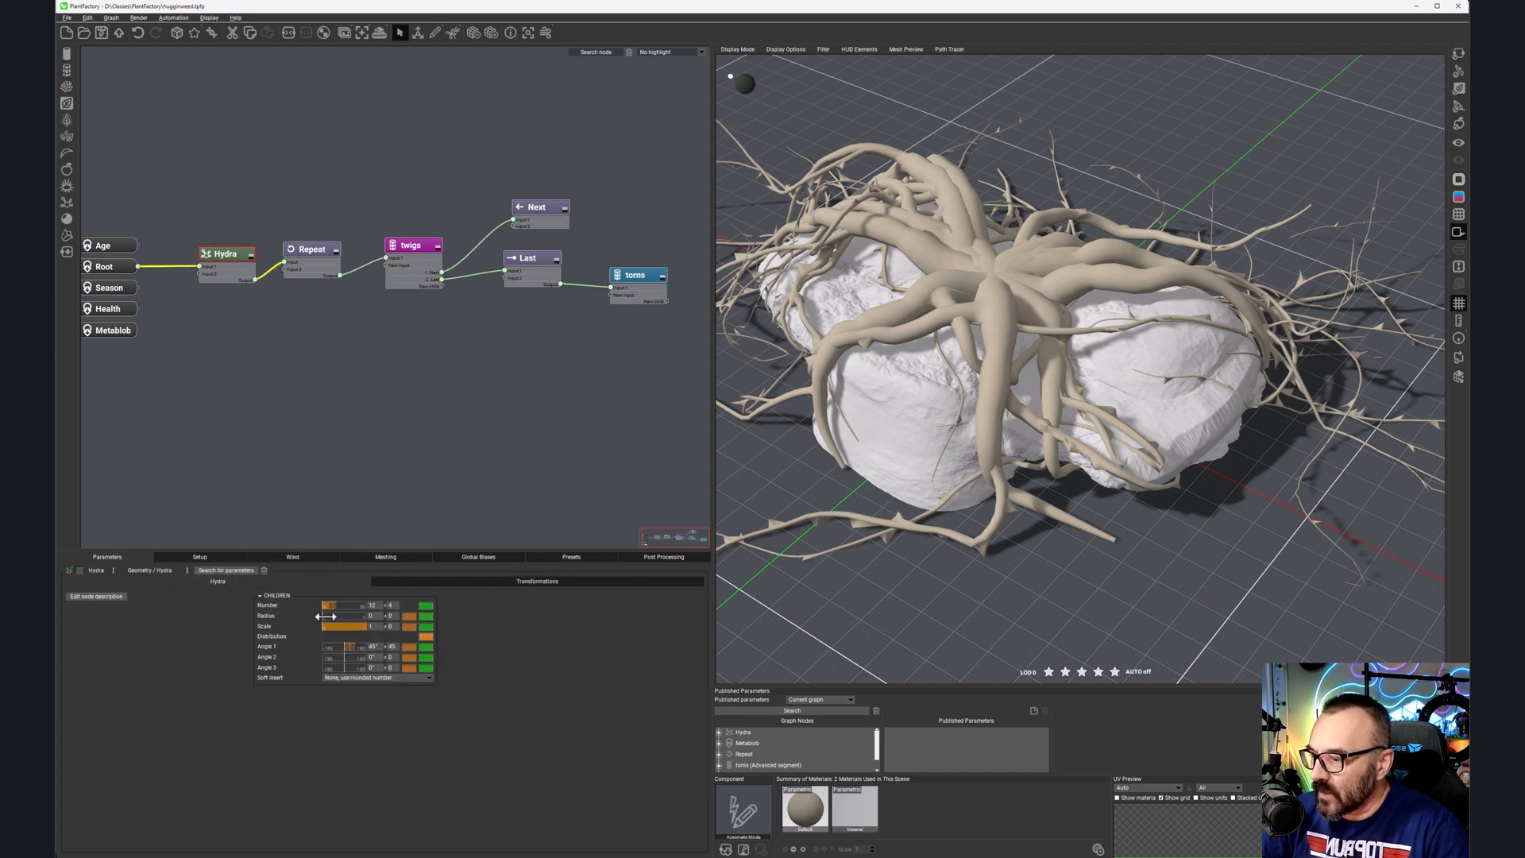
pyautogui.click(390, 657)
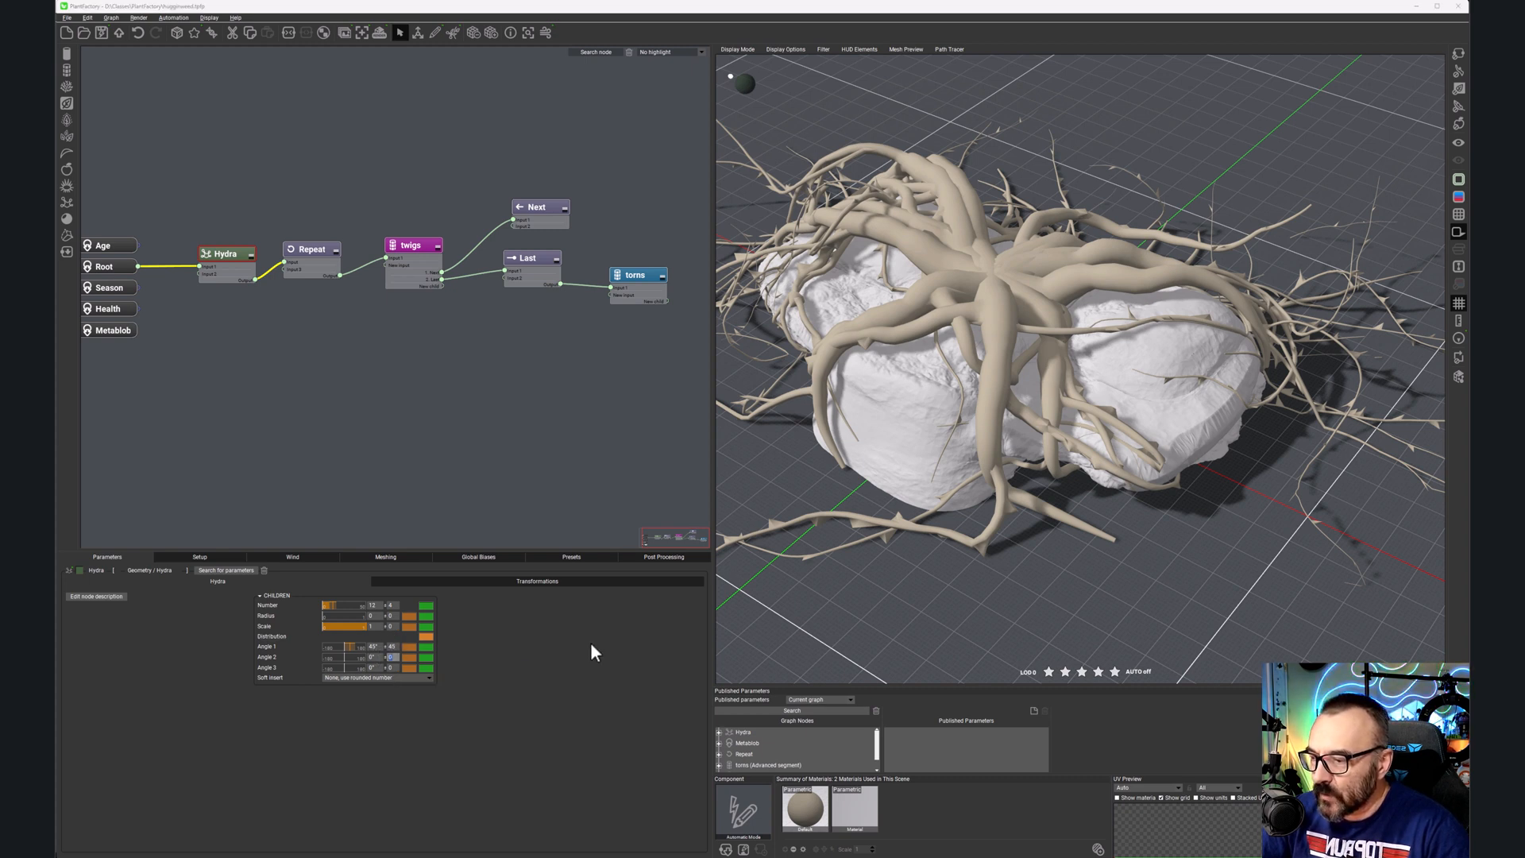
pyautogui.press('Return')
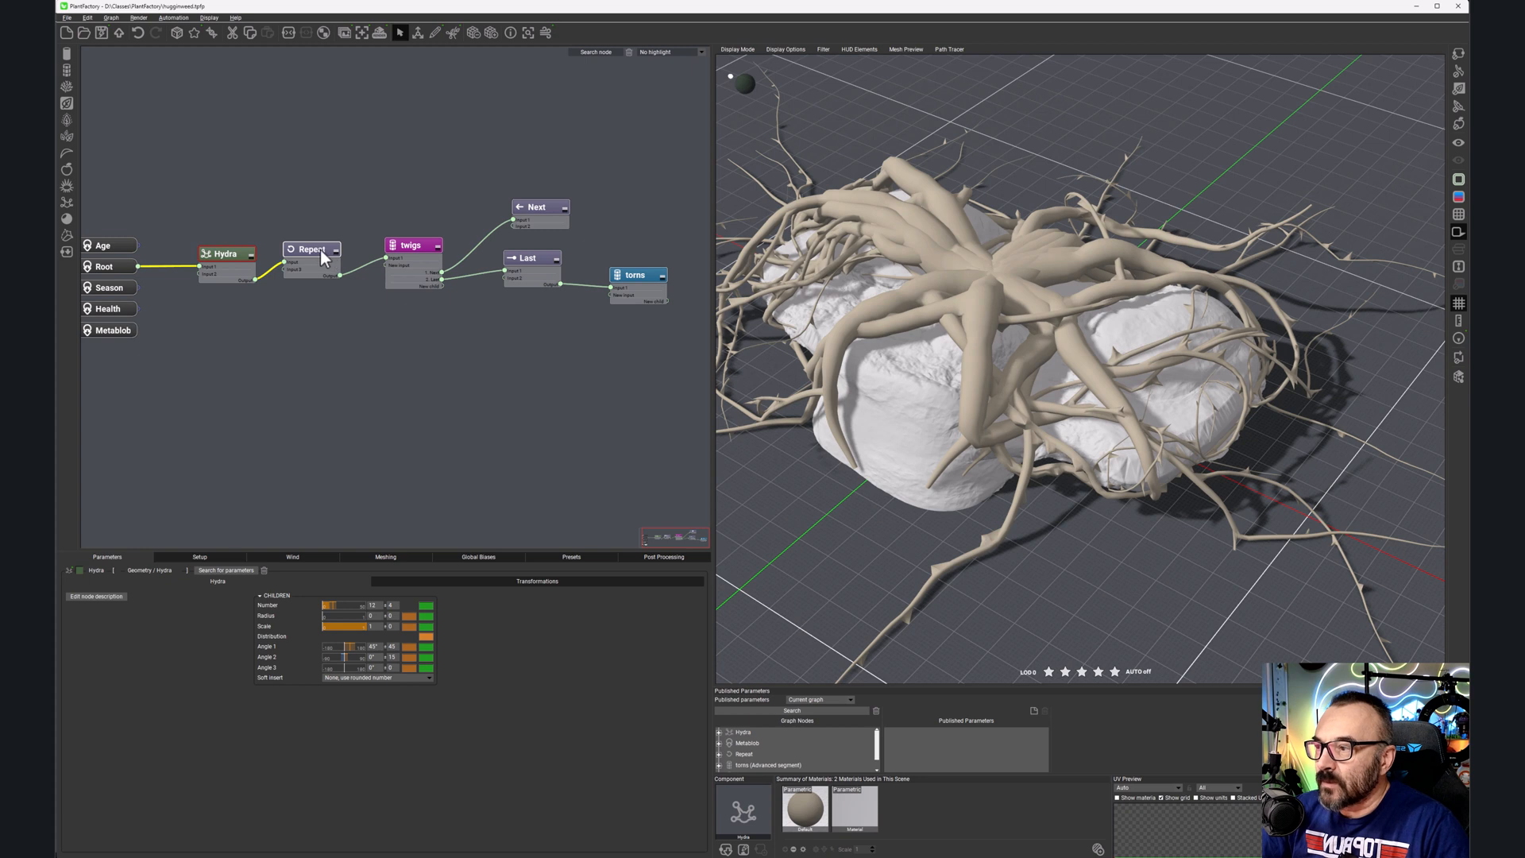
# Step: Adjust the taper of the twigs segment by lowering the end of its inherit ratio curve to about 0.08
pyautogui.click(402, 246)
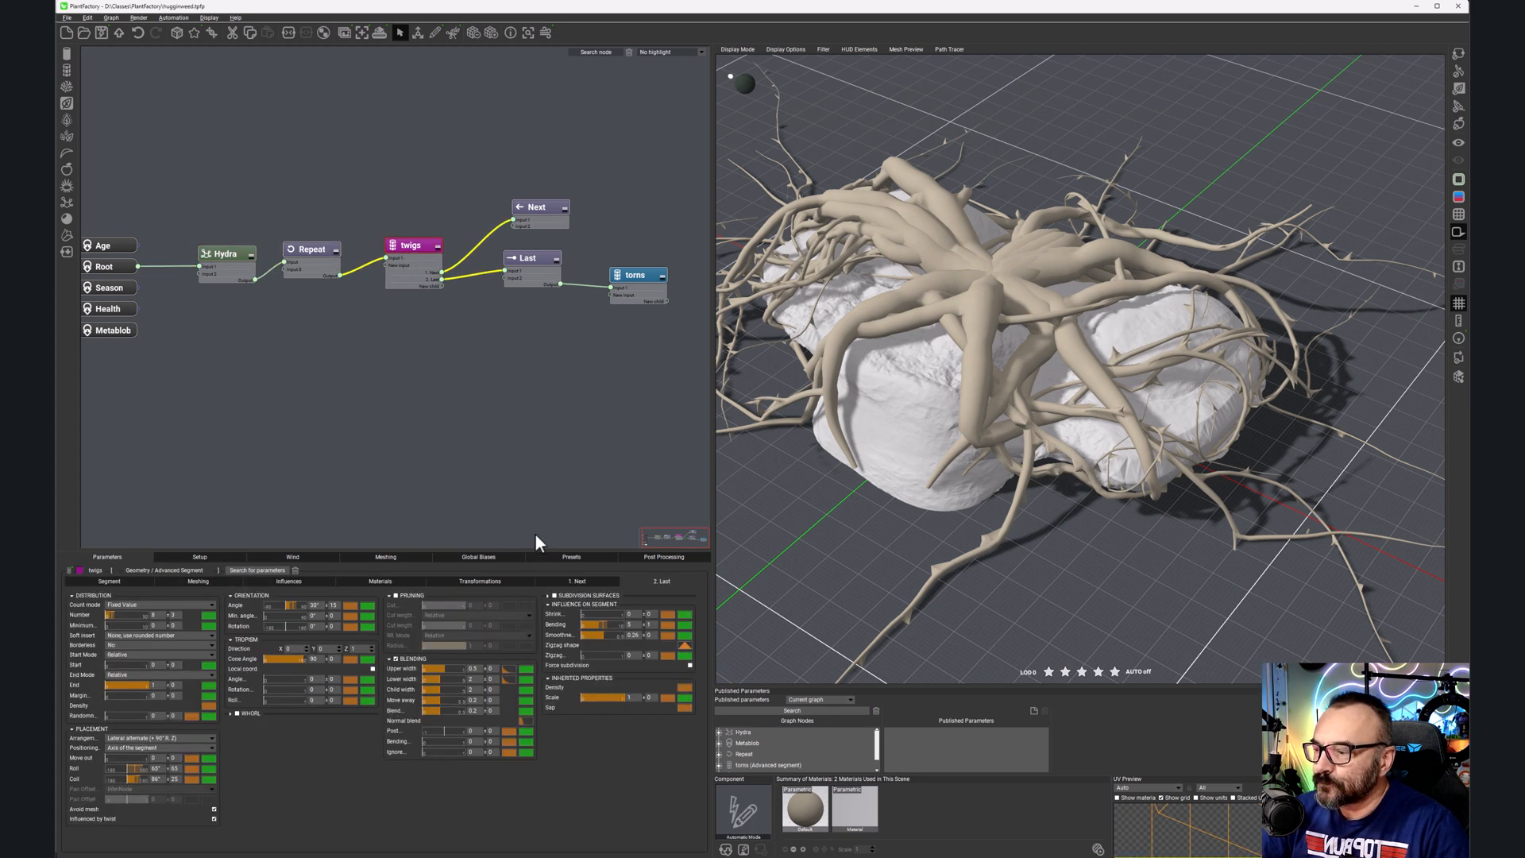
pyautogui.click(108, 582)
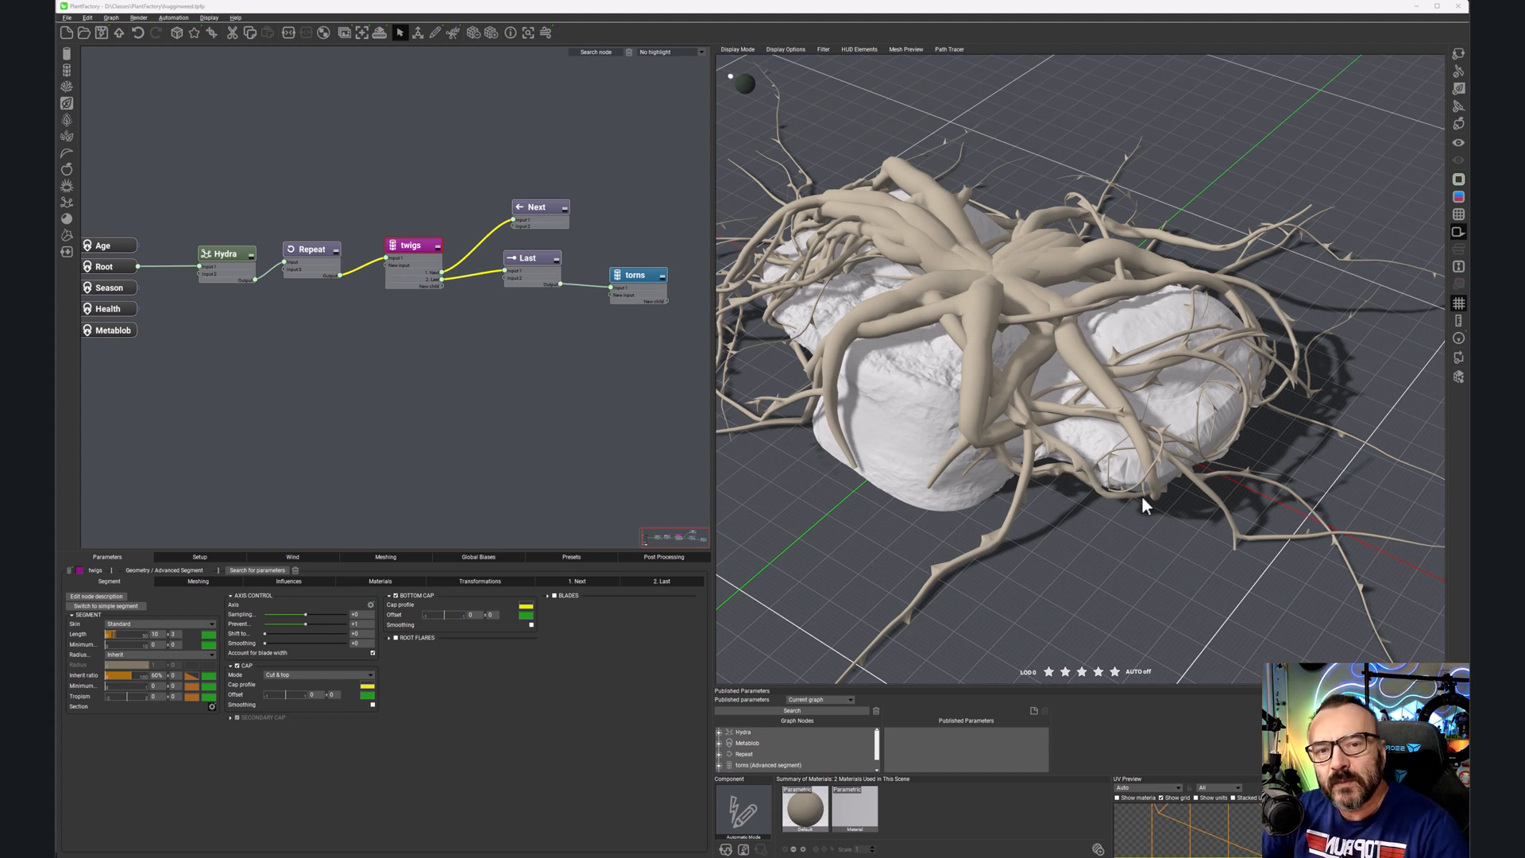
pyautogui.click(192, 676)
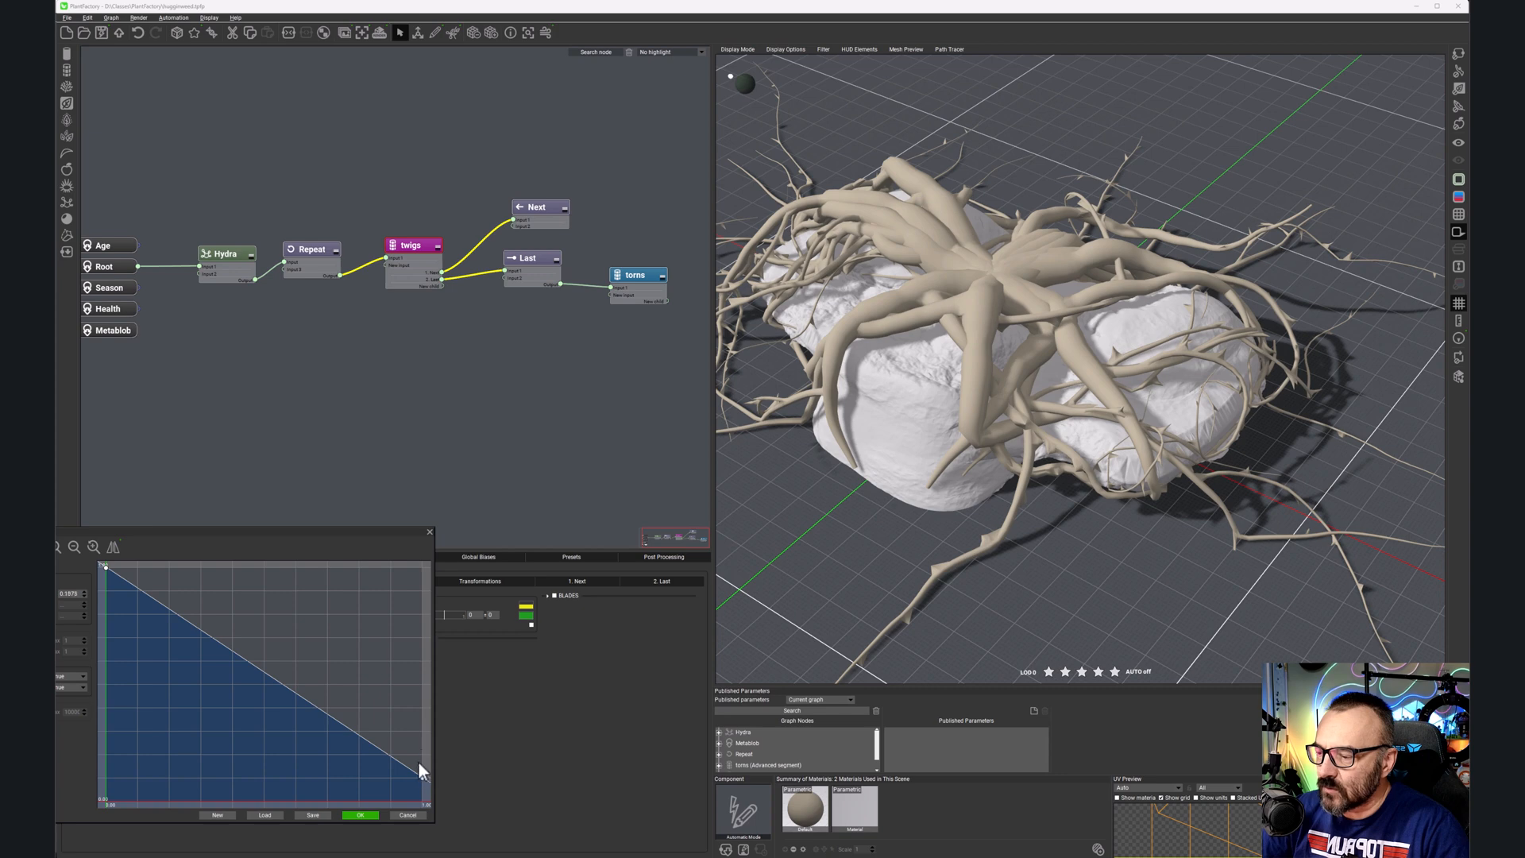
pyautogui.moveTo(421, 774); pyautogui.dragTo(427, 697)
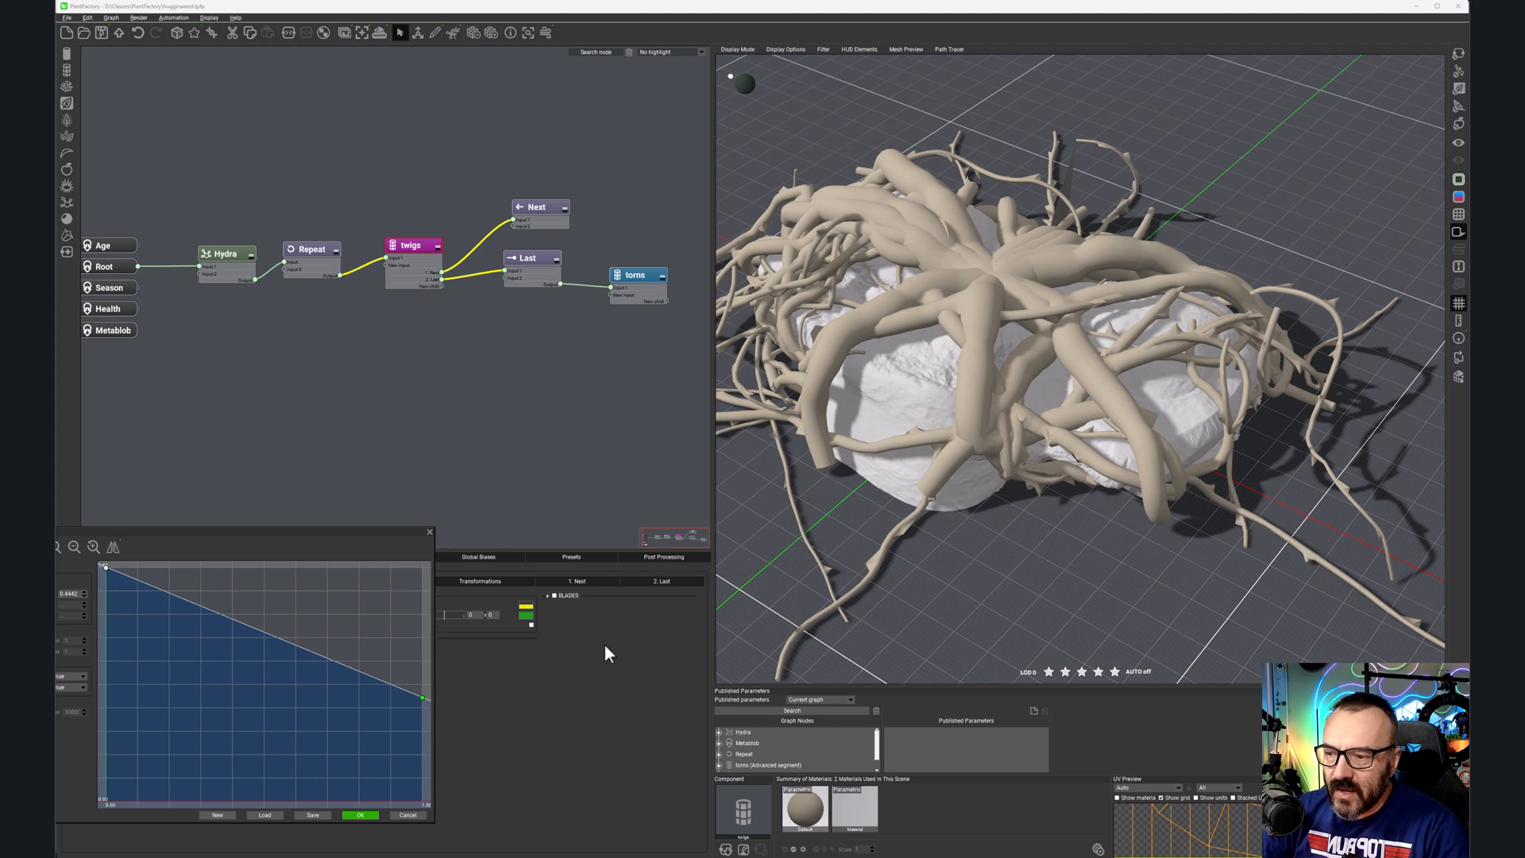
pyautogui.moveTo(423, 699); pyautogui.dragTo(426, 785)
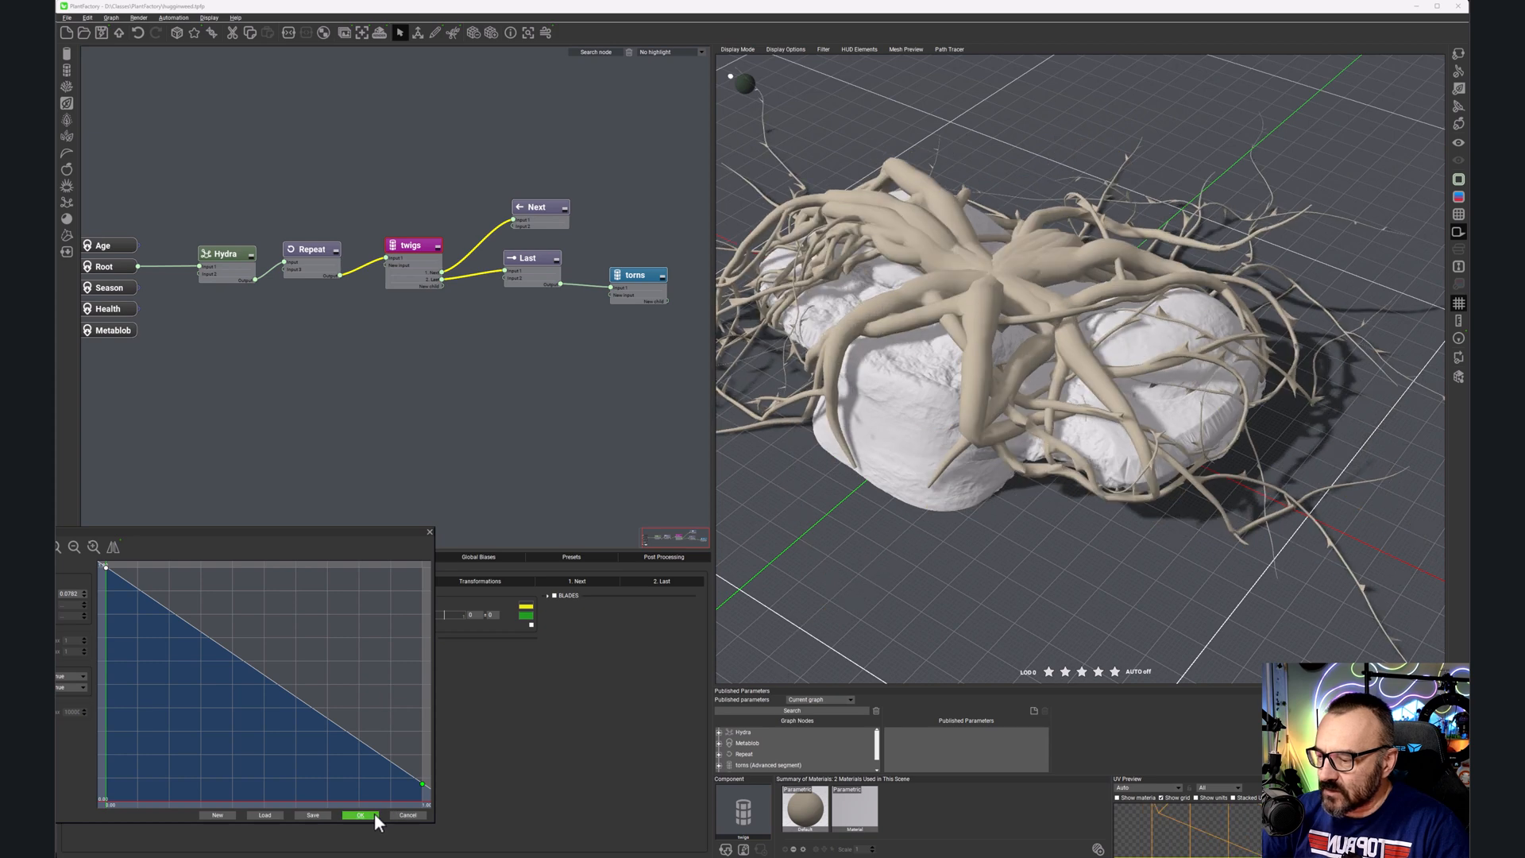
pyautogui.click(374, 813)
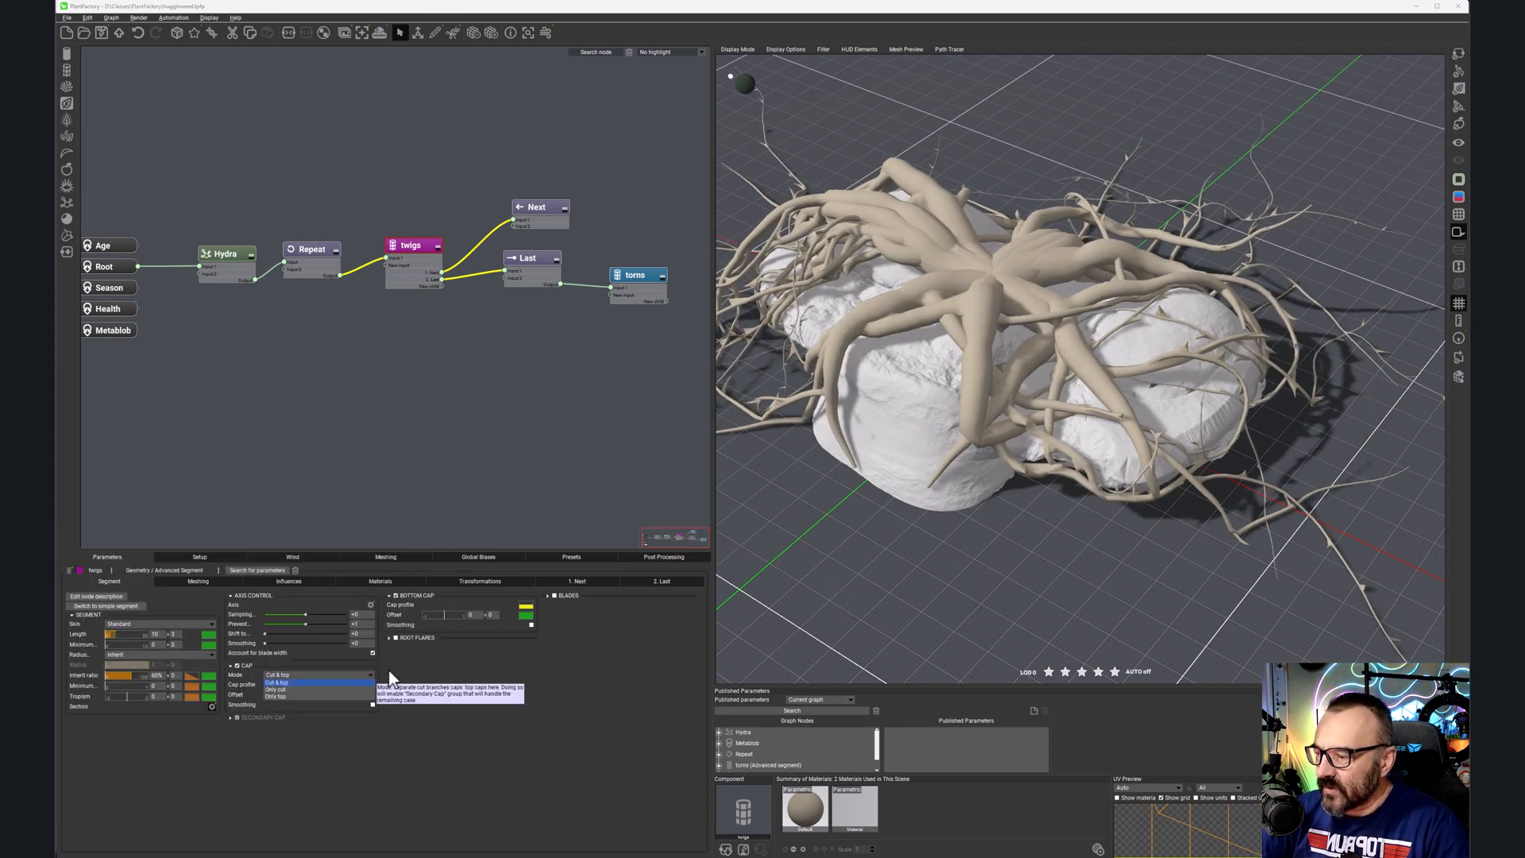
# Step: Lower the end of the twigs' cap profile curve to zero, enable cap smoothing and inspect the twigs over the rock
pyautogui.click(367, 685)
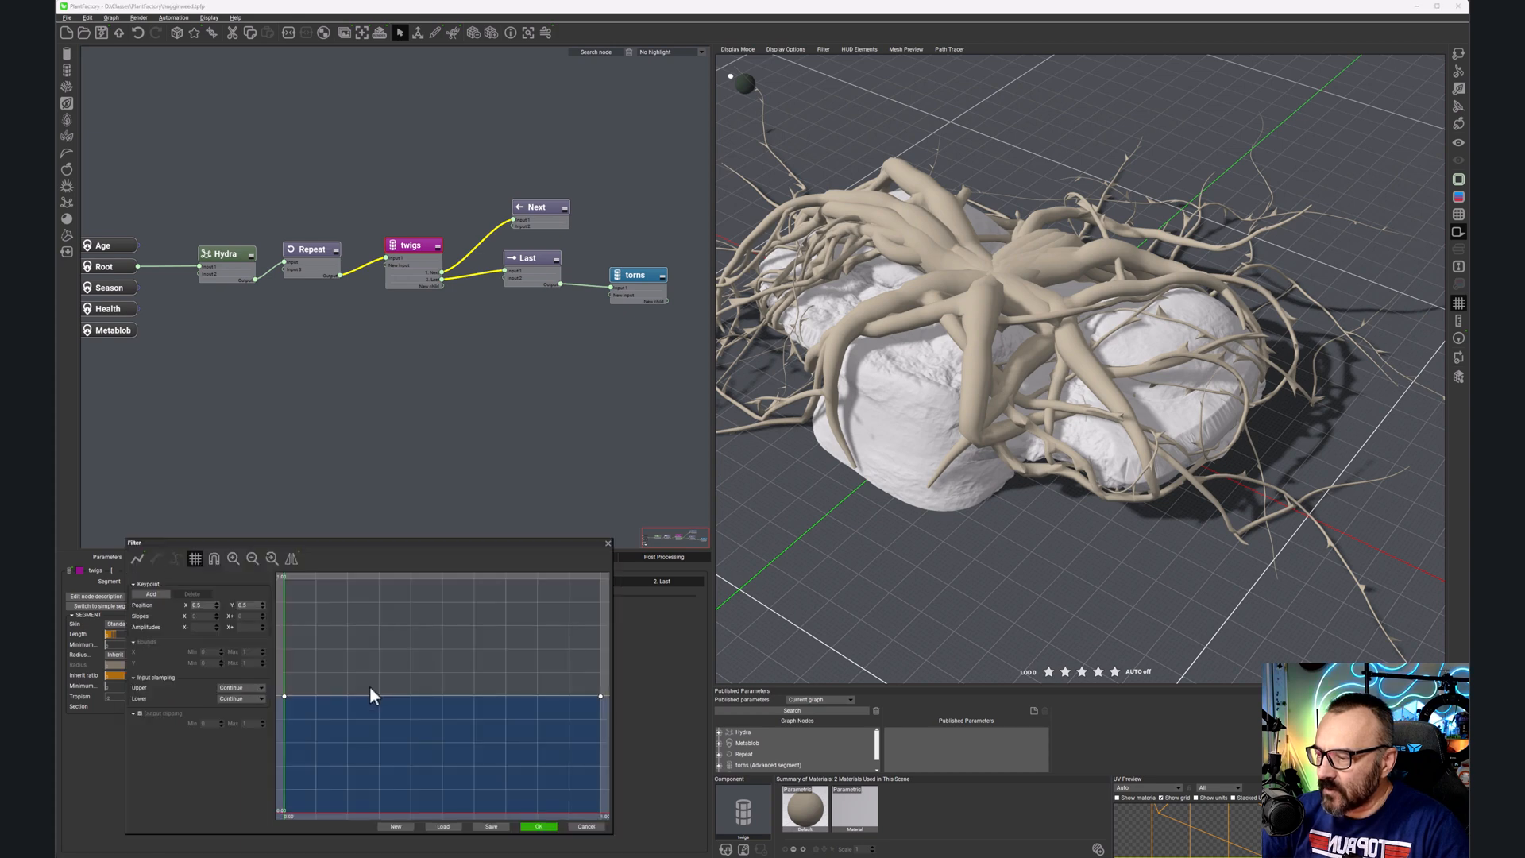
pyautogui.moveTo(600, 696); pyautogui.dragTo(605, 810)
pyautogui.click(538, 827)
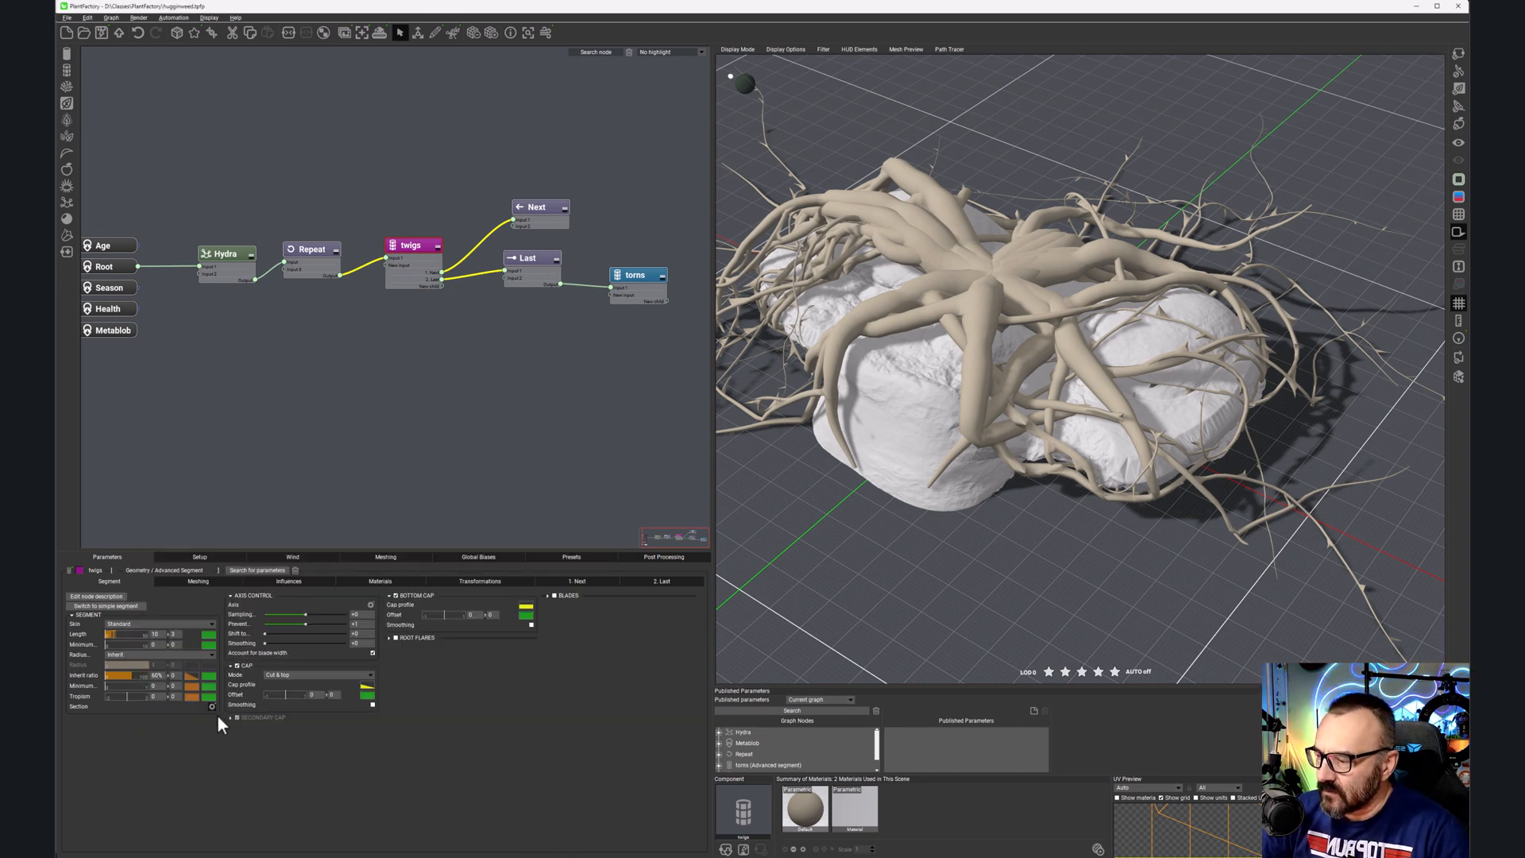
pyautogui.click(372, 704)
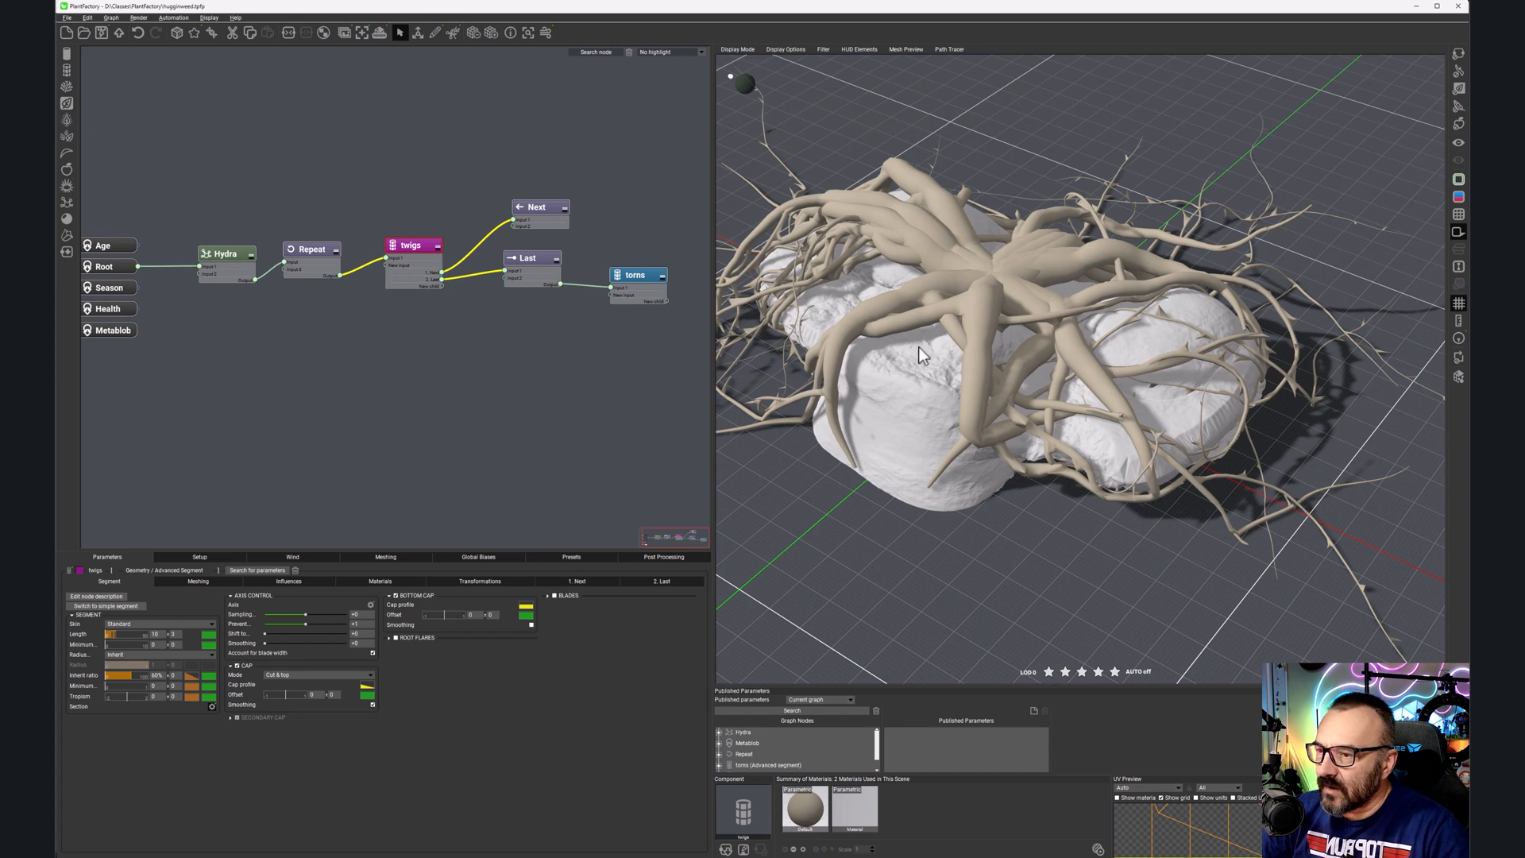
pyautogui.scroll(-3, 928, 295)
pyautogui.scroll(5, 916, 281)
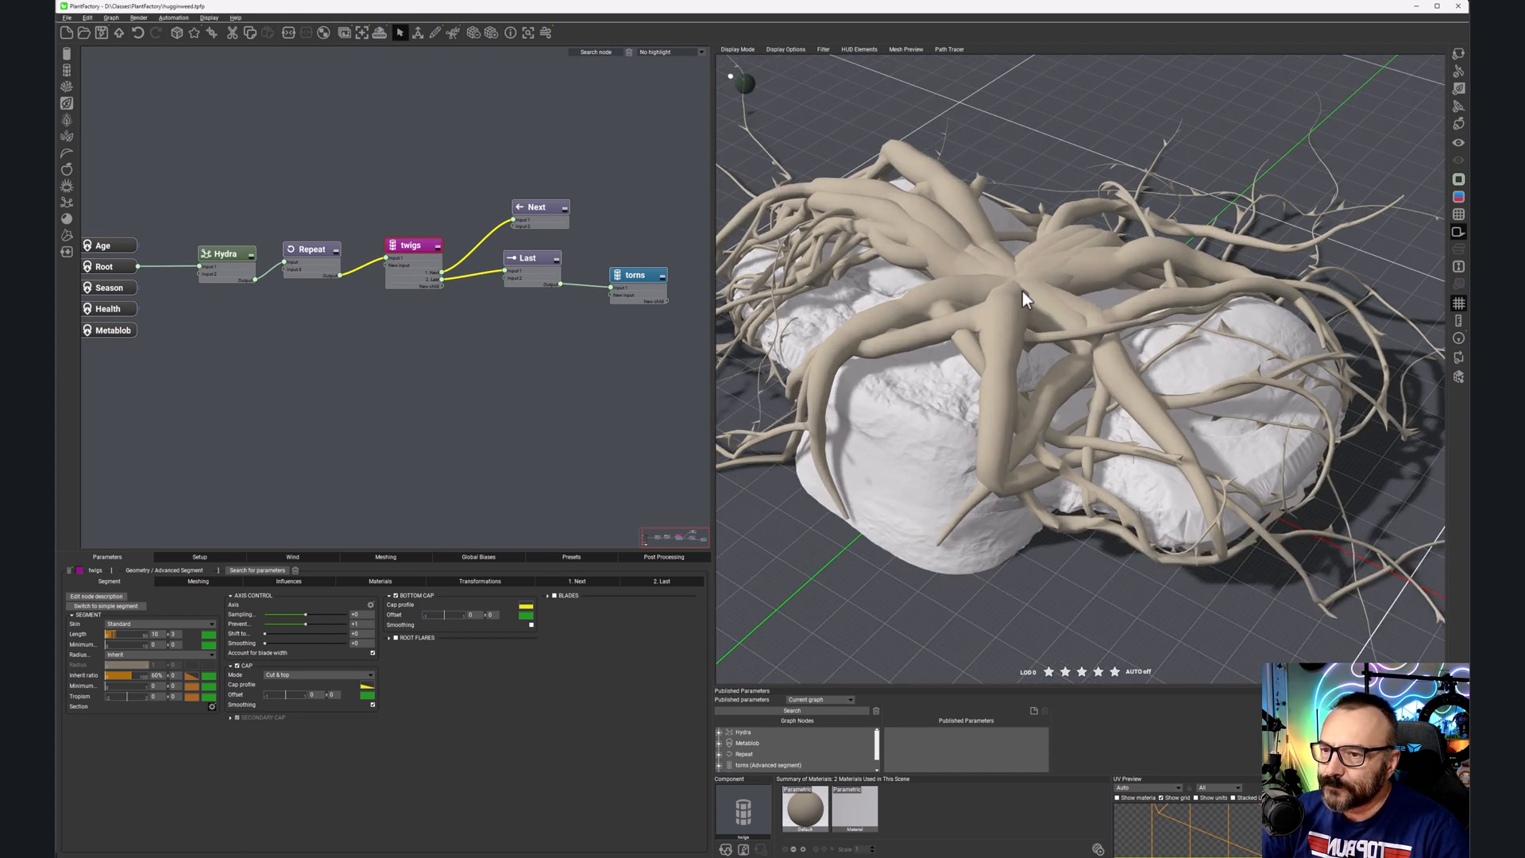
pyautogui.moveTo(983, 303); pyautogui.dragTo(937, 373)
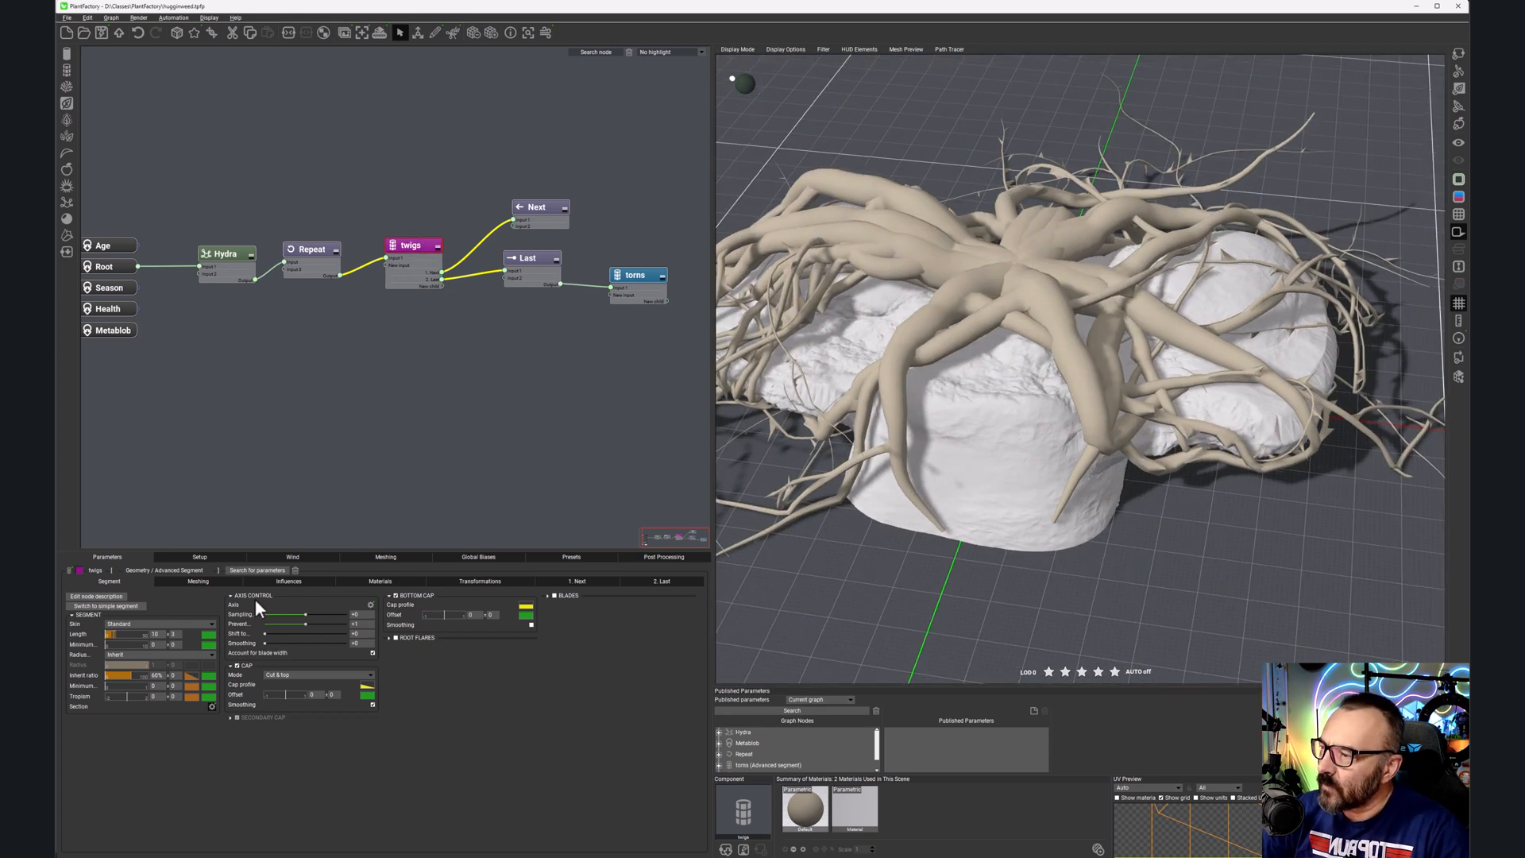
# Step: Set the number of the twigs segment's Next children to 6 and review the denser plant
pyautogui.click(662, 581)
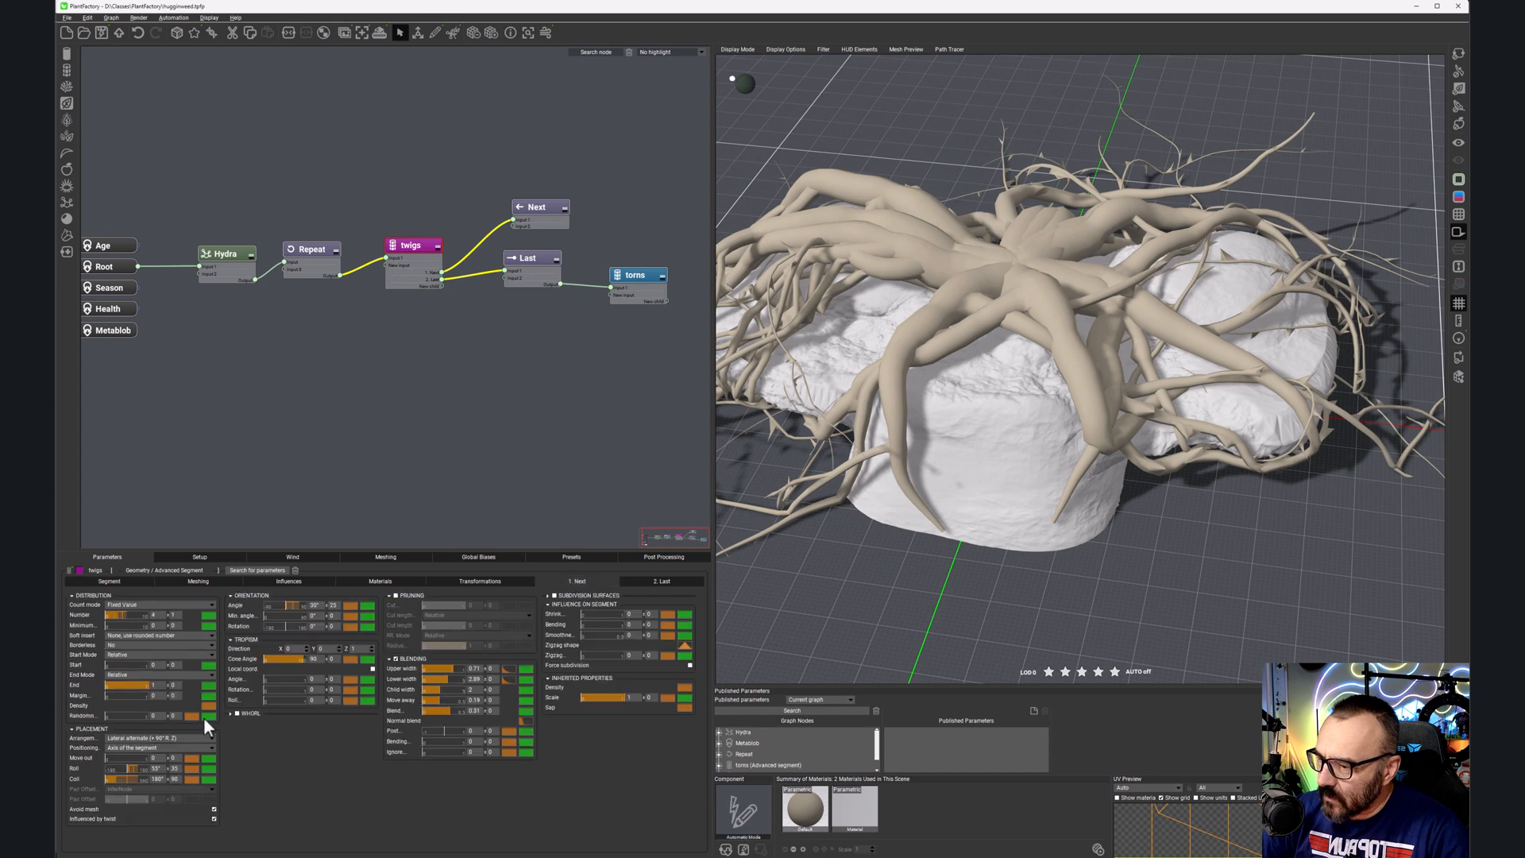
pyautogui.doubleClick(158, 616)
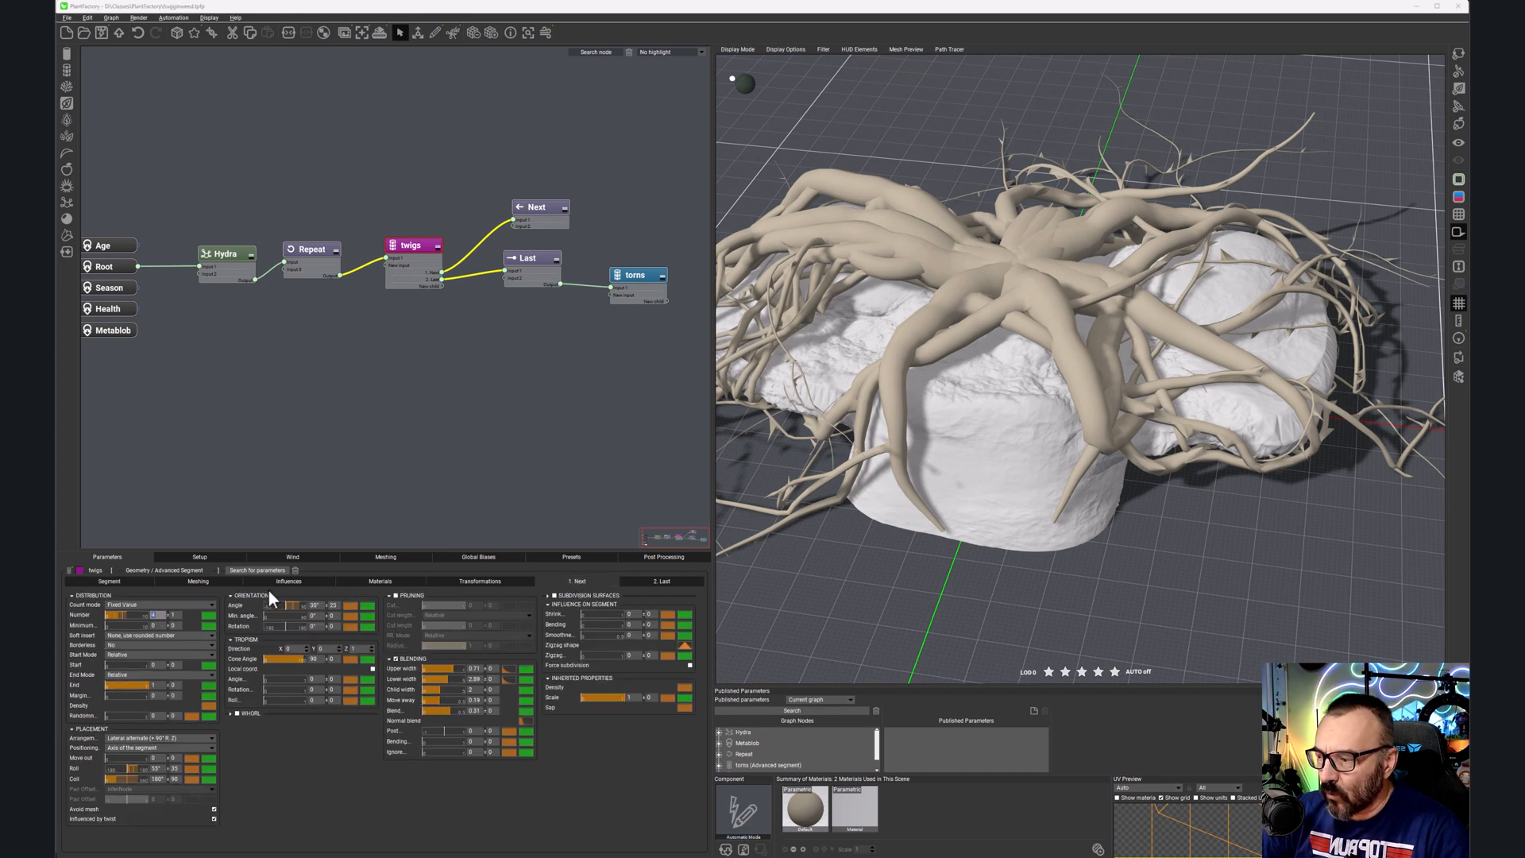
pyautogui.write('6')
pyautogui.press('Return')
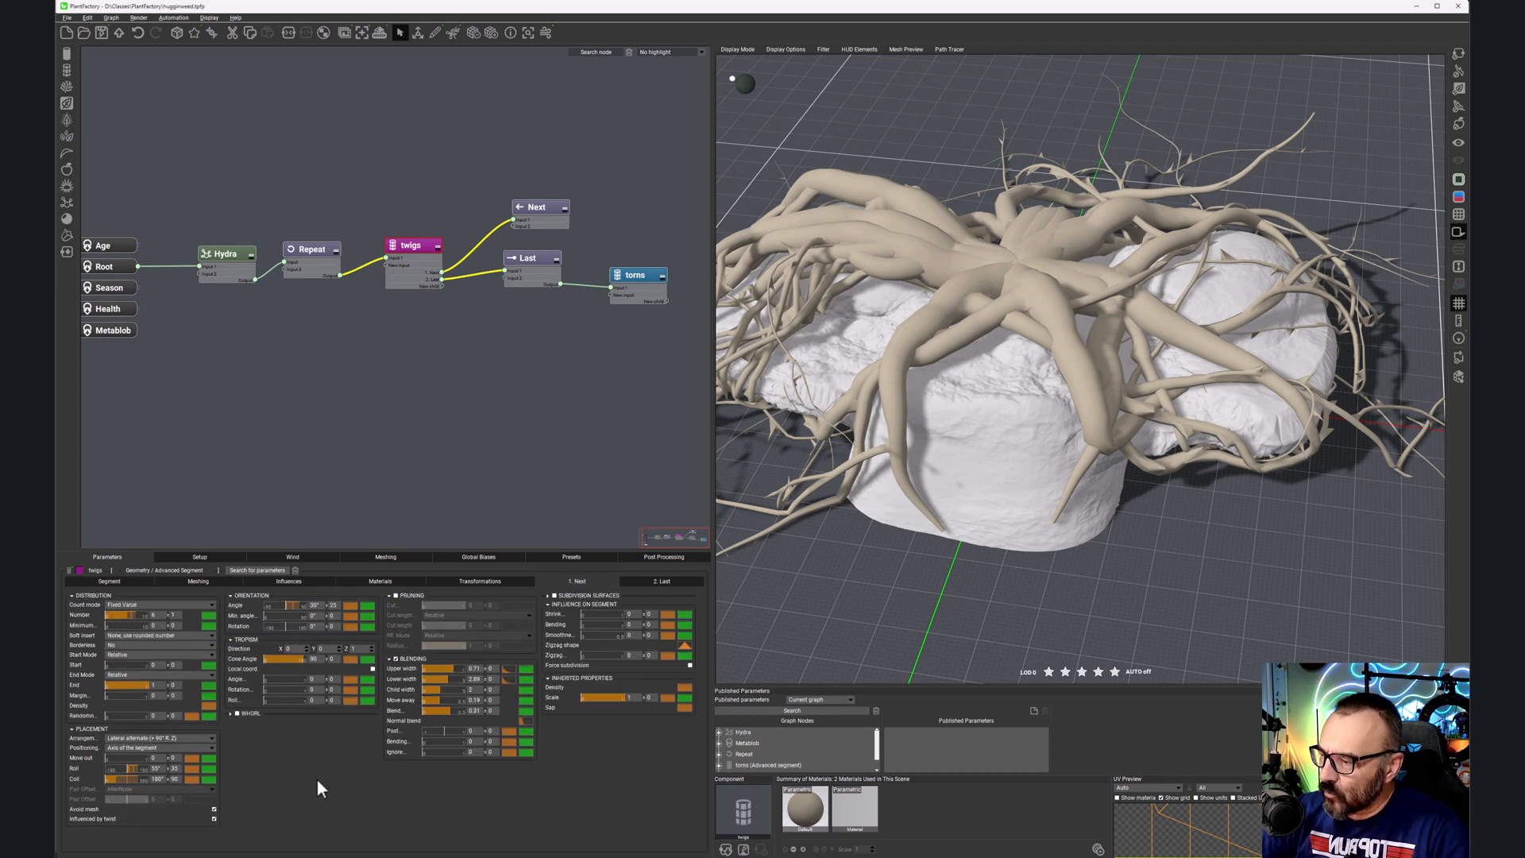
pyautogui.moveTo(1045, 370); pyautogui.dragTo(1032, 294)
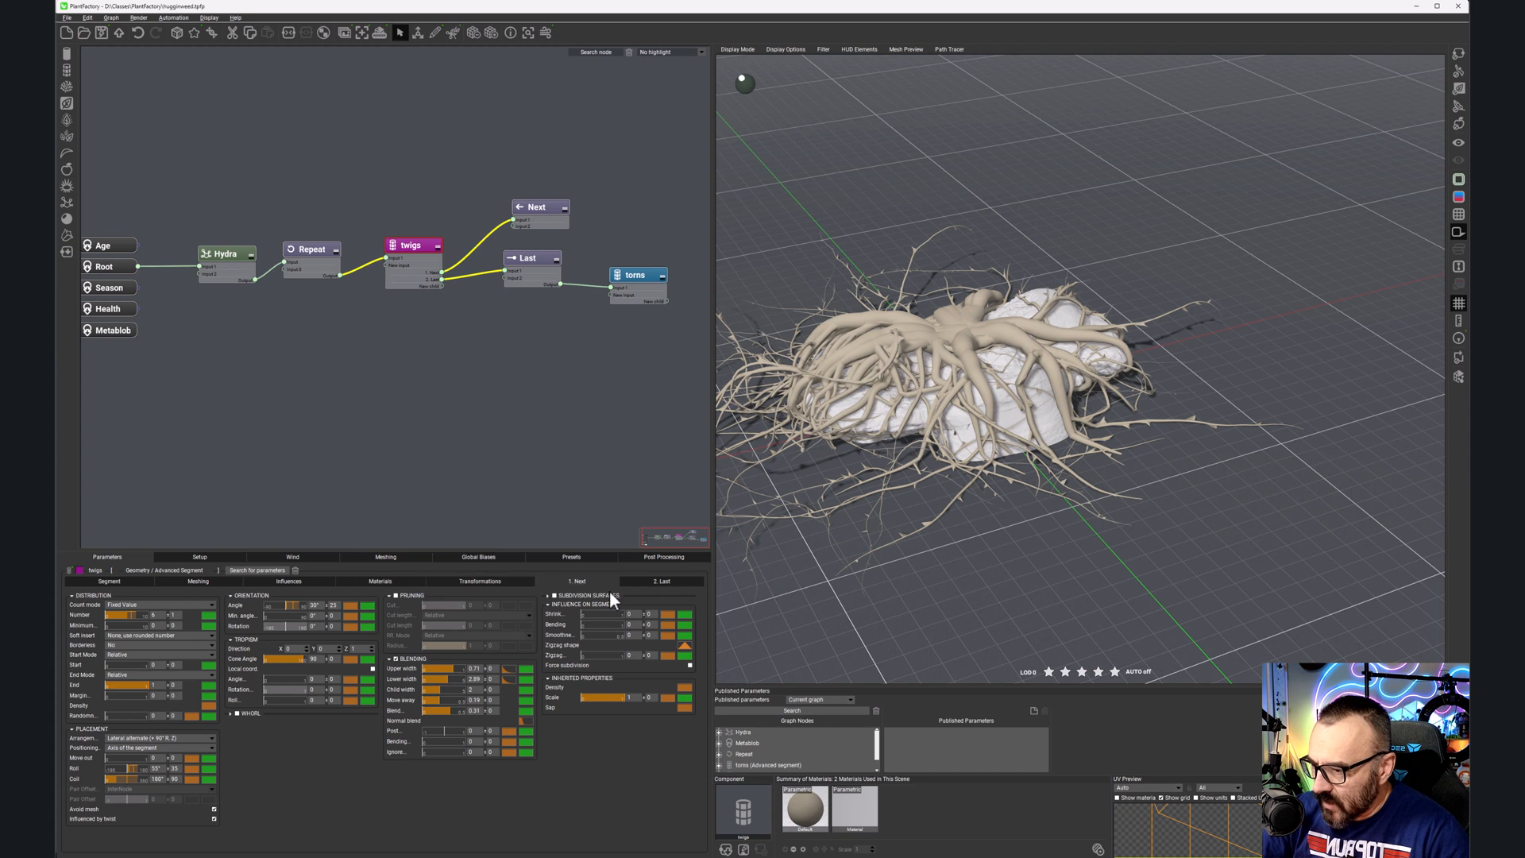
# Step: Try applying the twigs' Local Bias 1 to the entire segment, and switch it to only parts growing on object
pyautogui.click(279, 582)
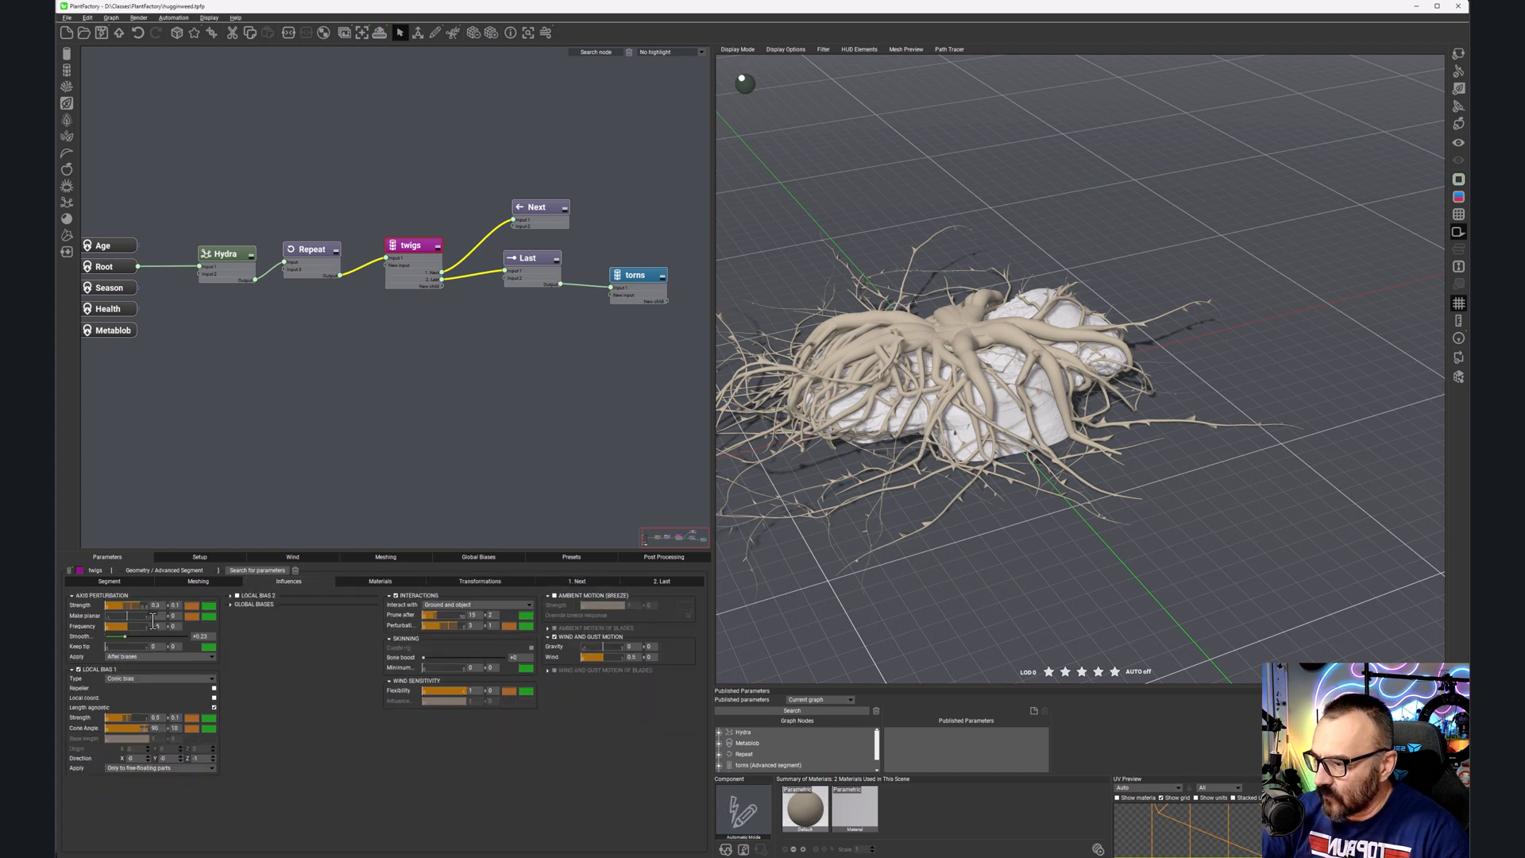
pyautogui.click(213, 698)
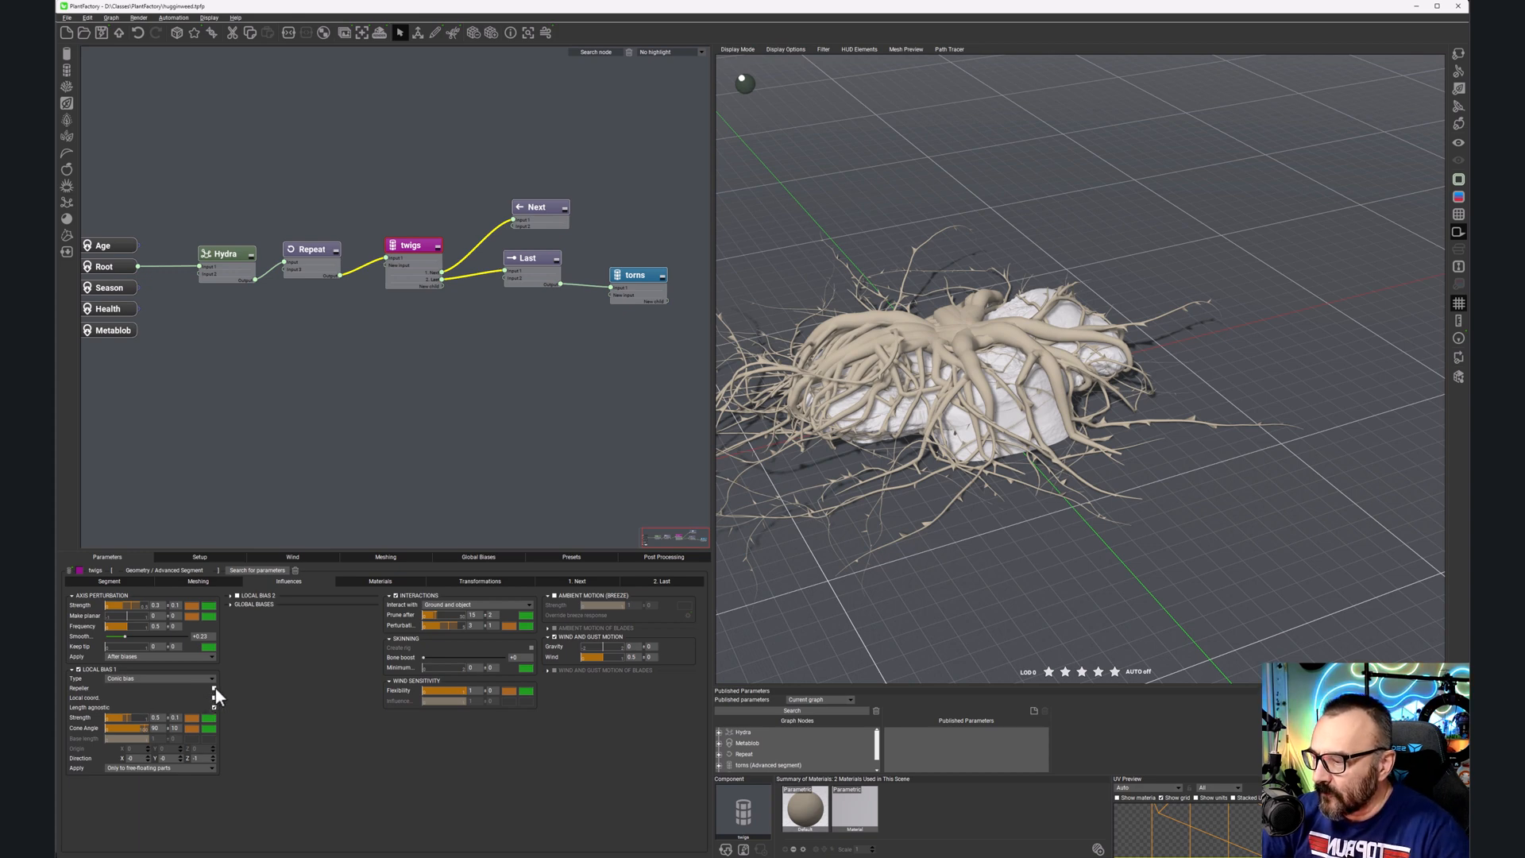
pyautogui.click(213, 689)
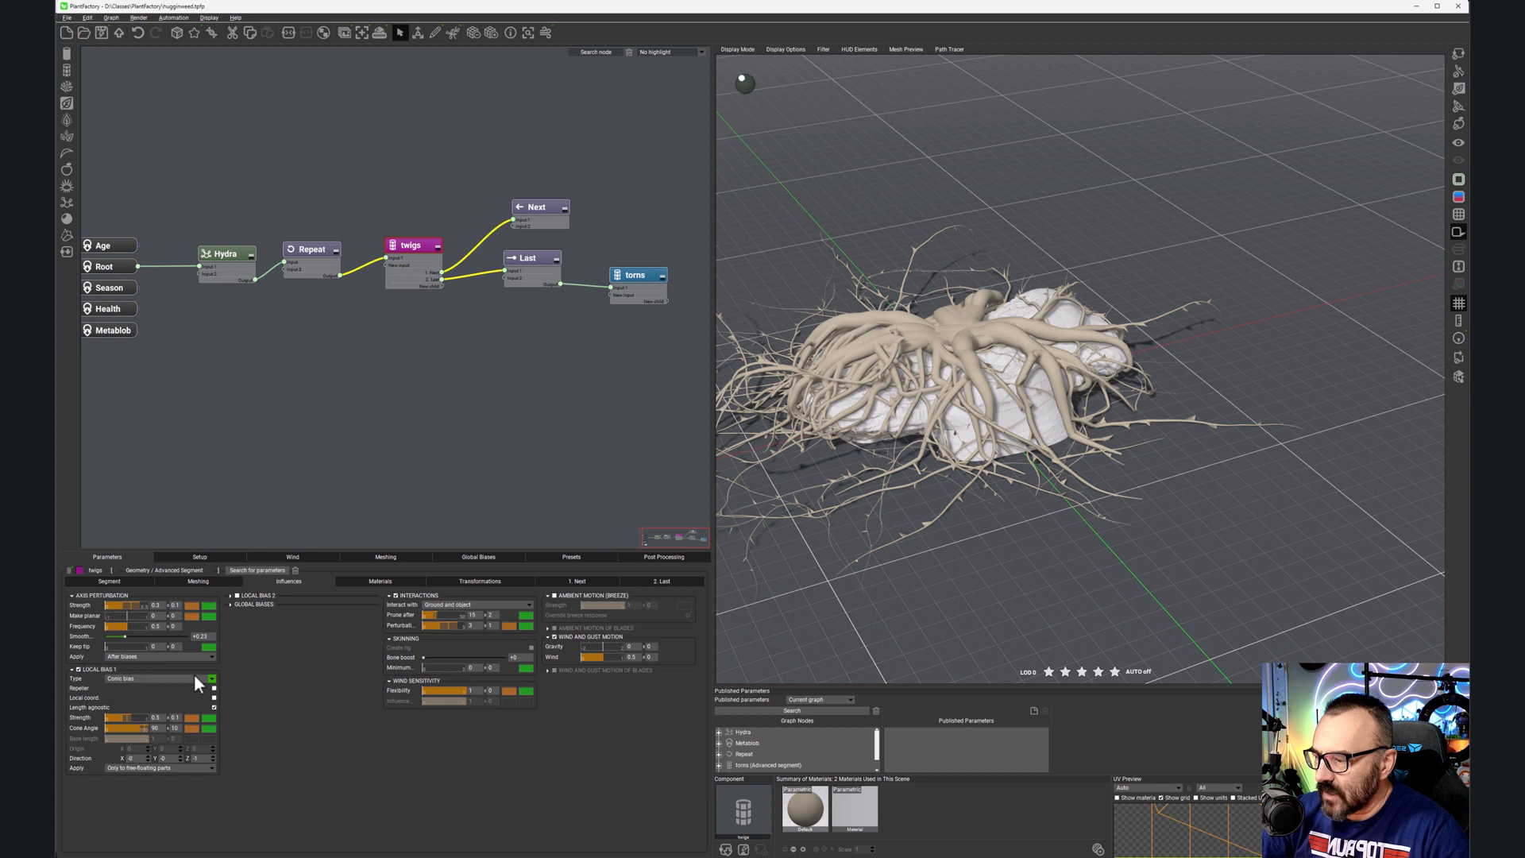
pyautogui.click(212, 769)
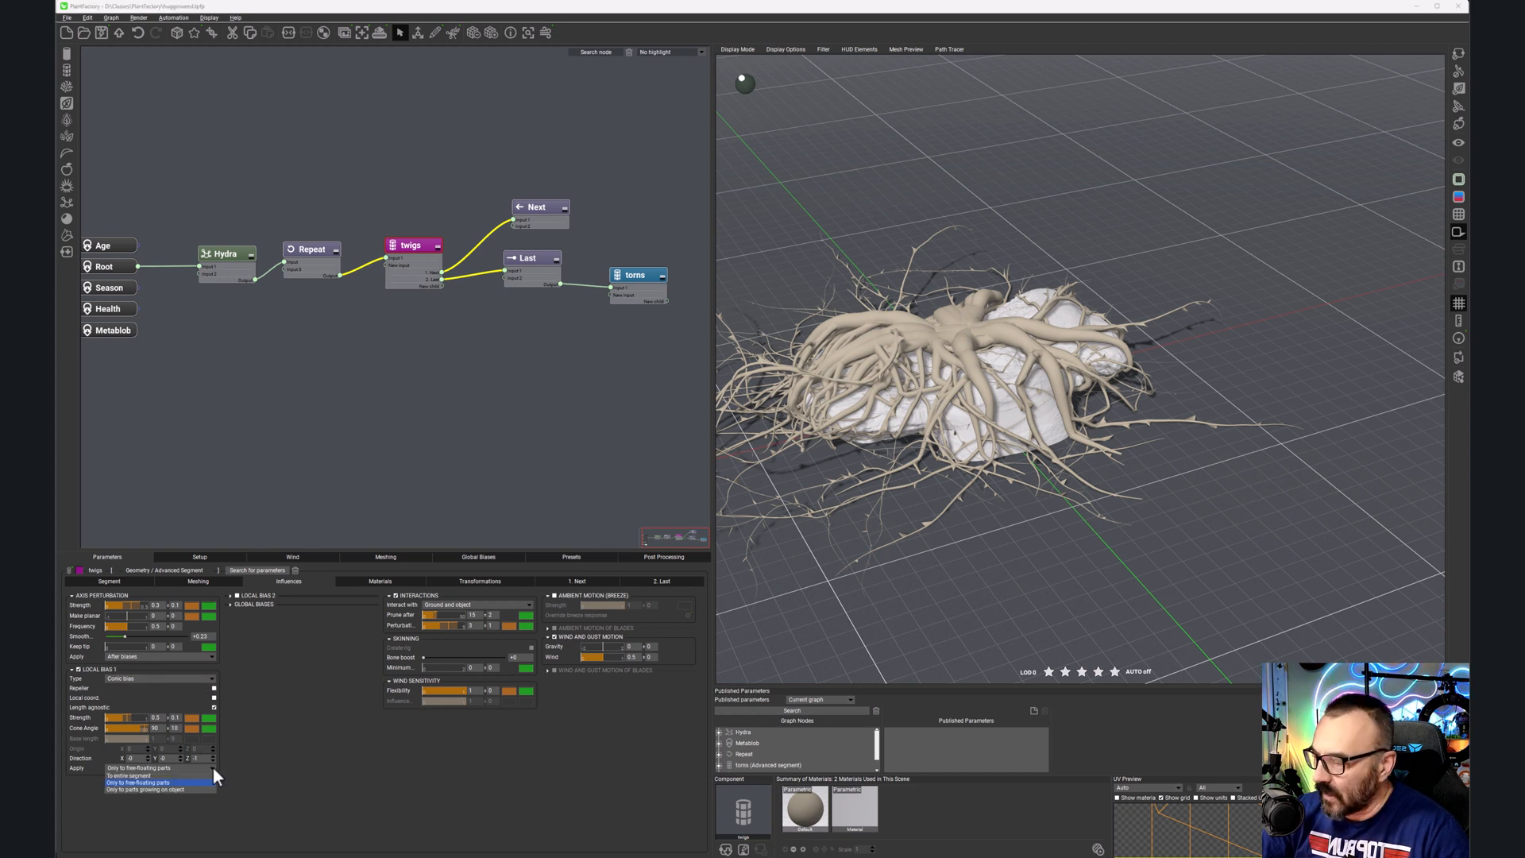
pyautogui.click(169, 775)
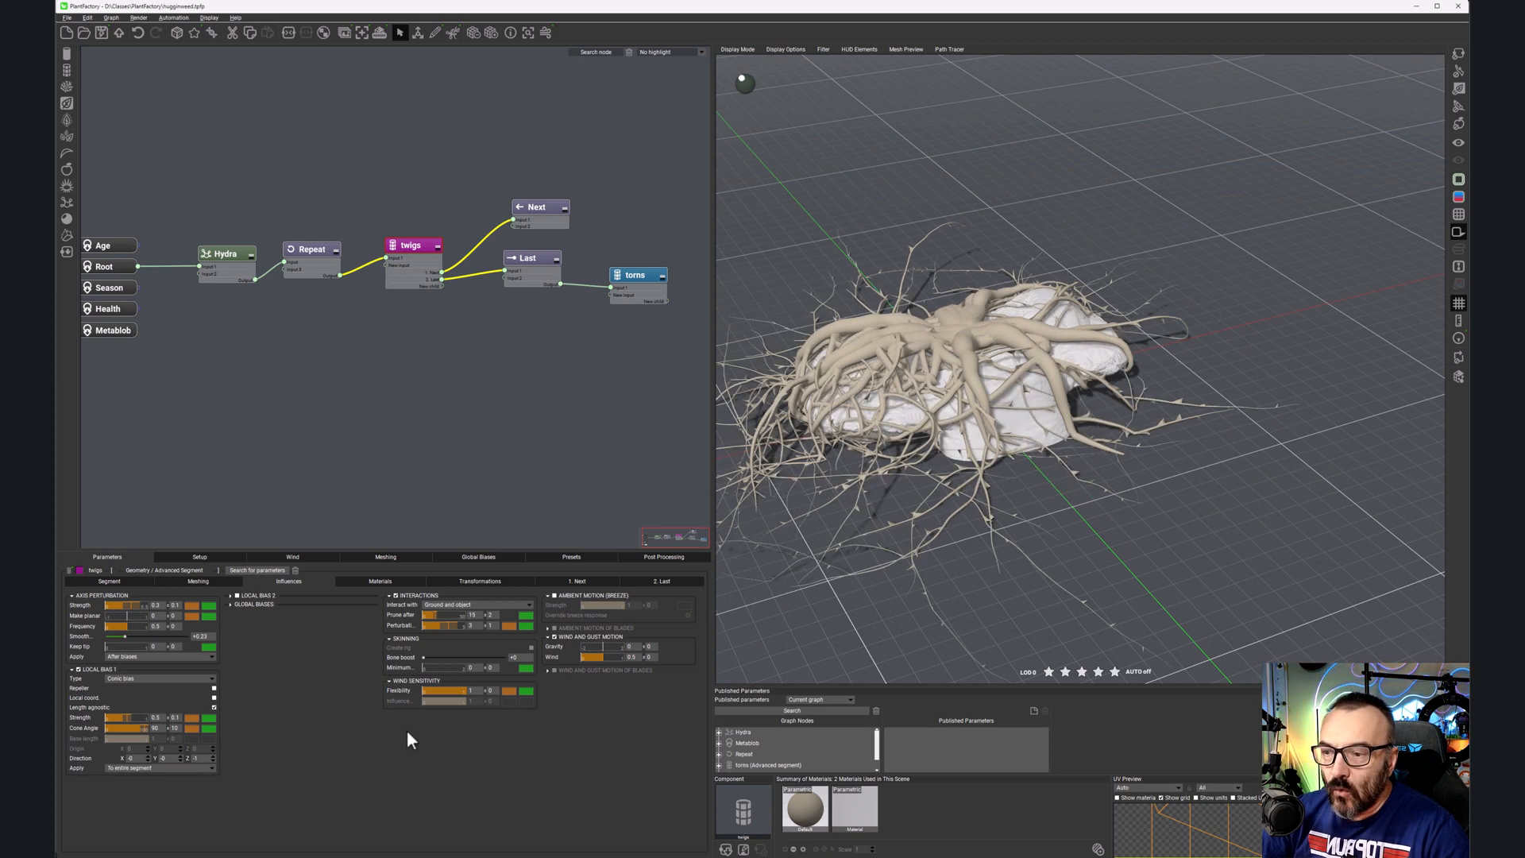
pyautogui.click(212, 767)
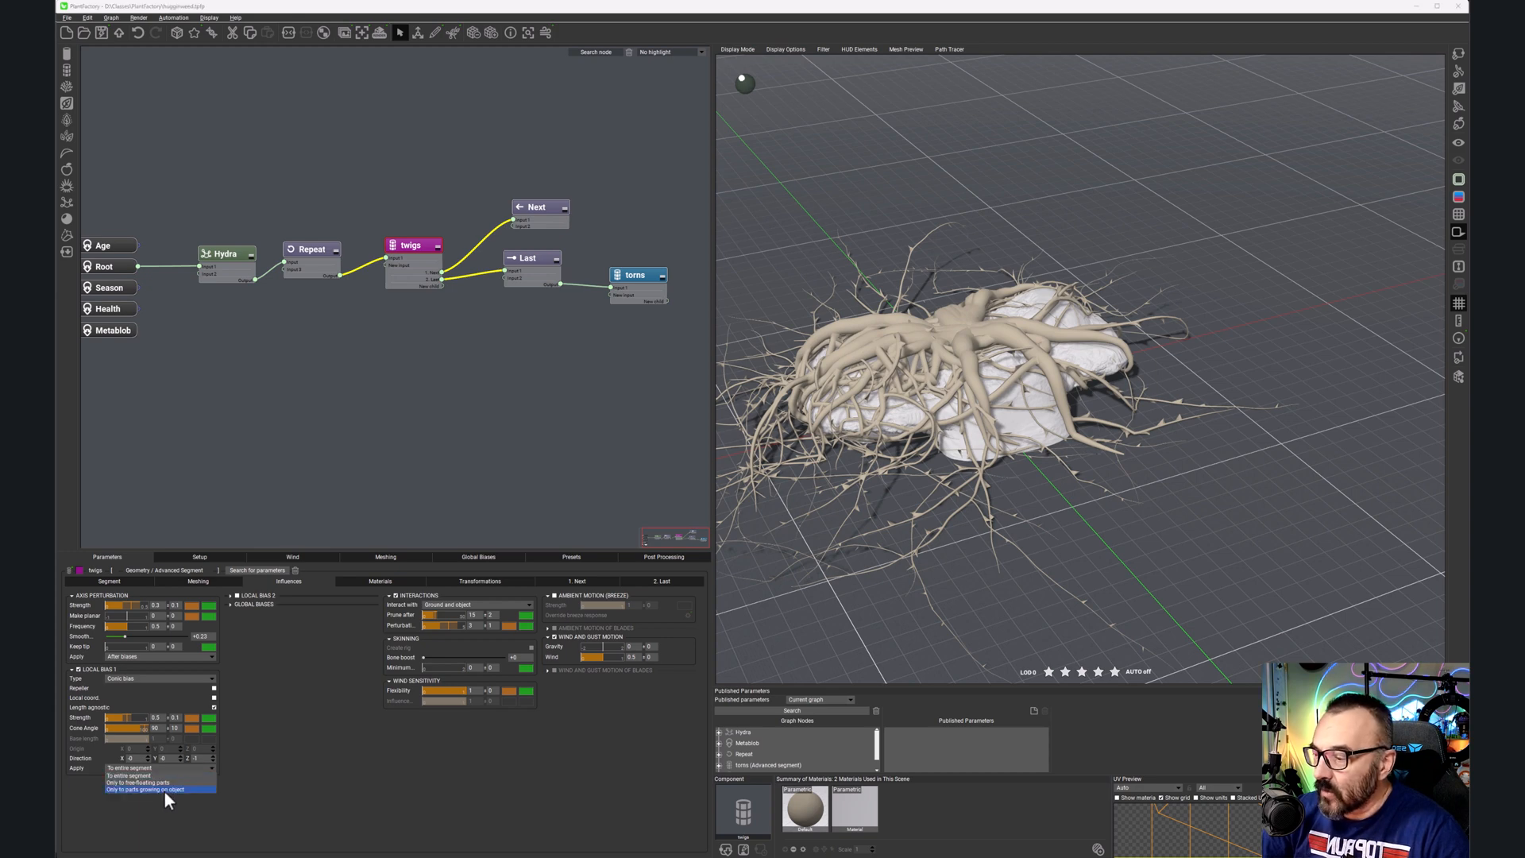
pyautogui.press('Escape')
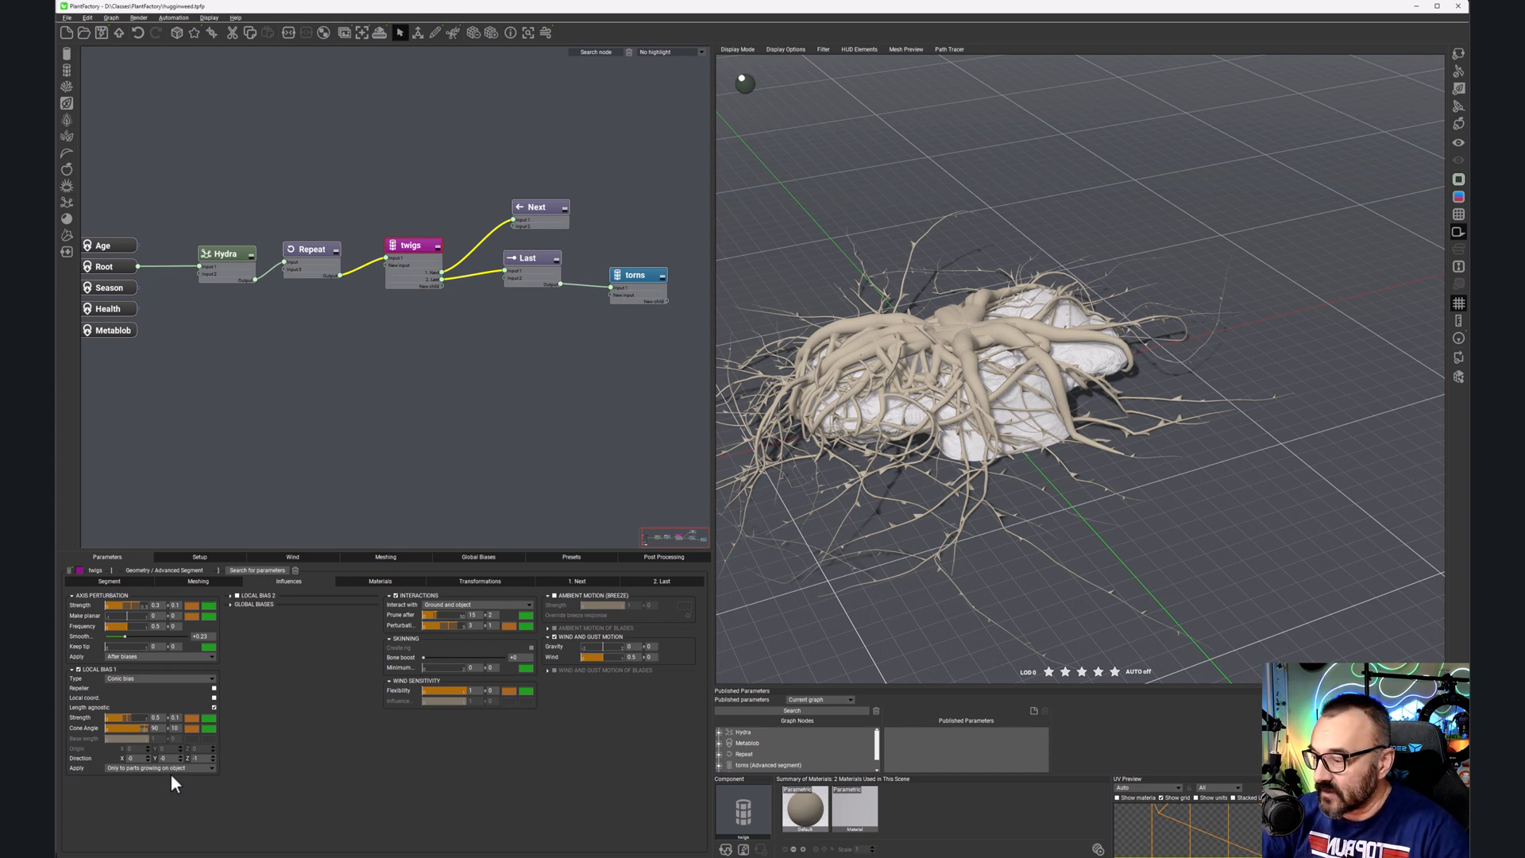
# Step: Apply the twigs' Local Bias 1 to the entire segment, adjust its Z direction and inspect the twigs over the rock
pyautogui.click(175, 768)
pyautogui.click(154, 775)
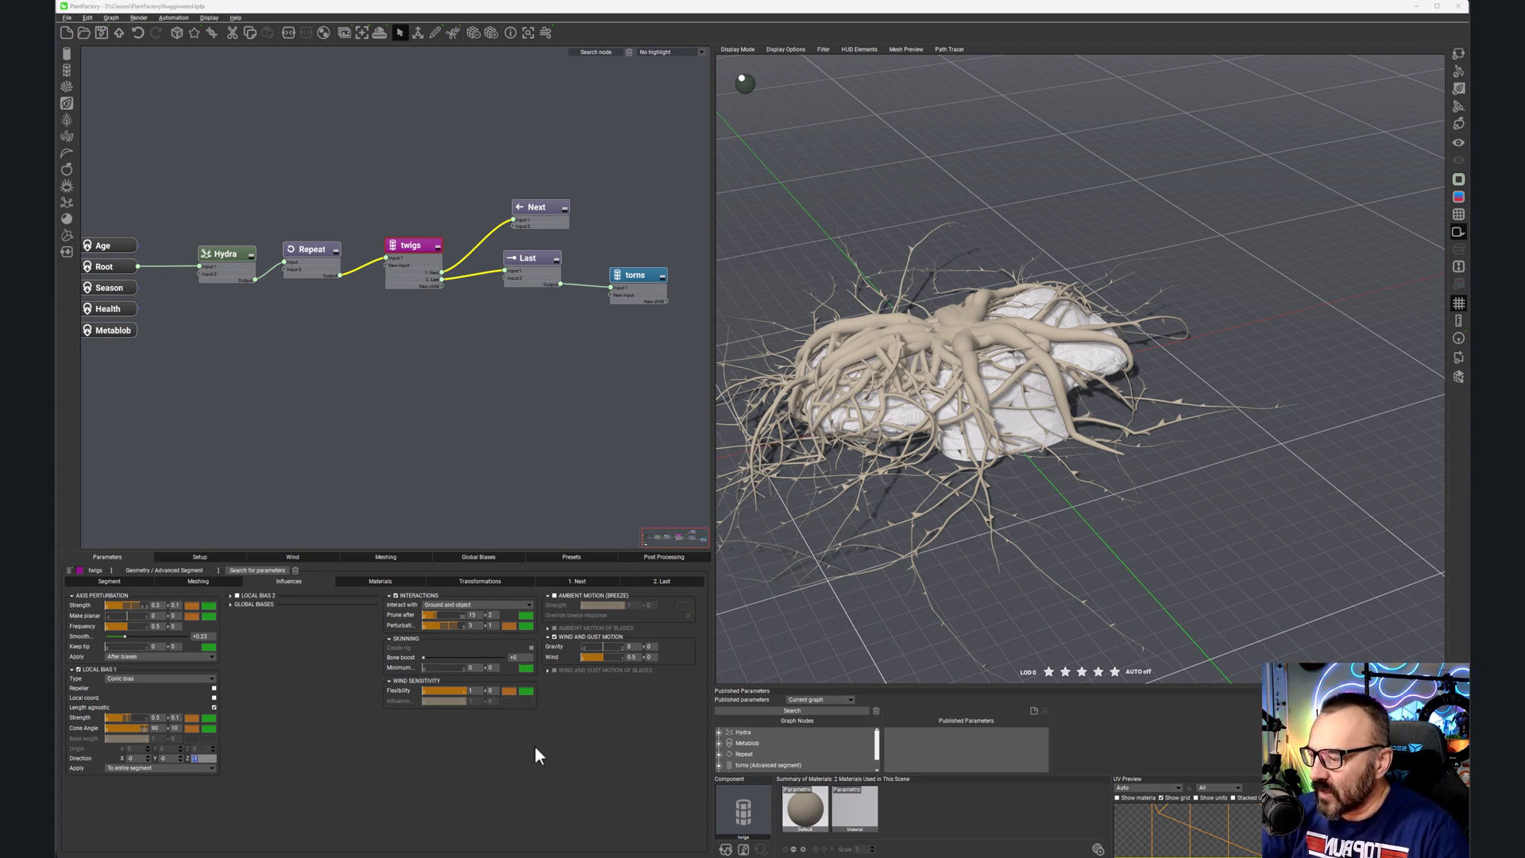
pyautogui.press('Return')
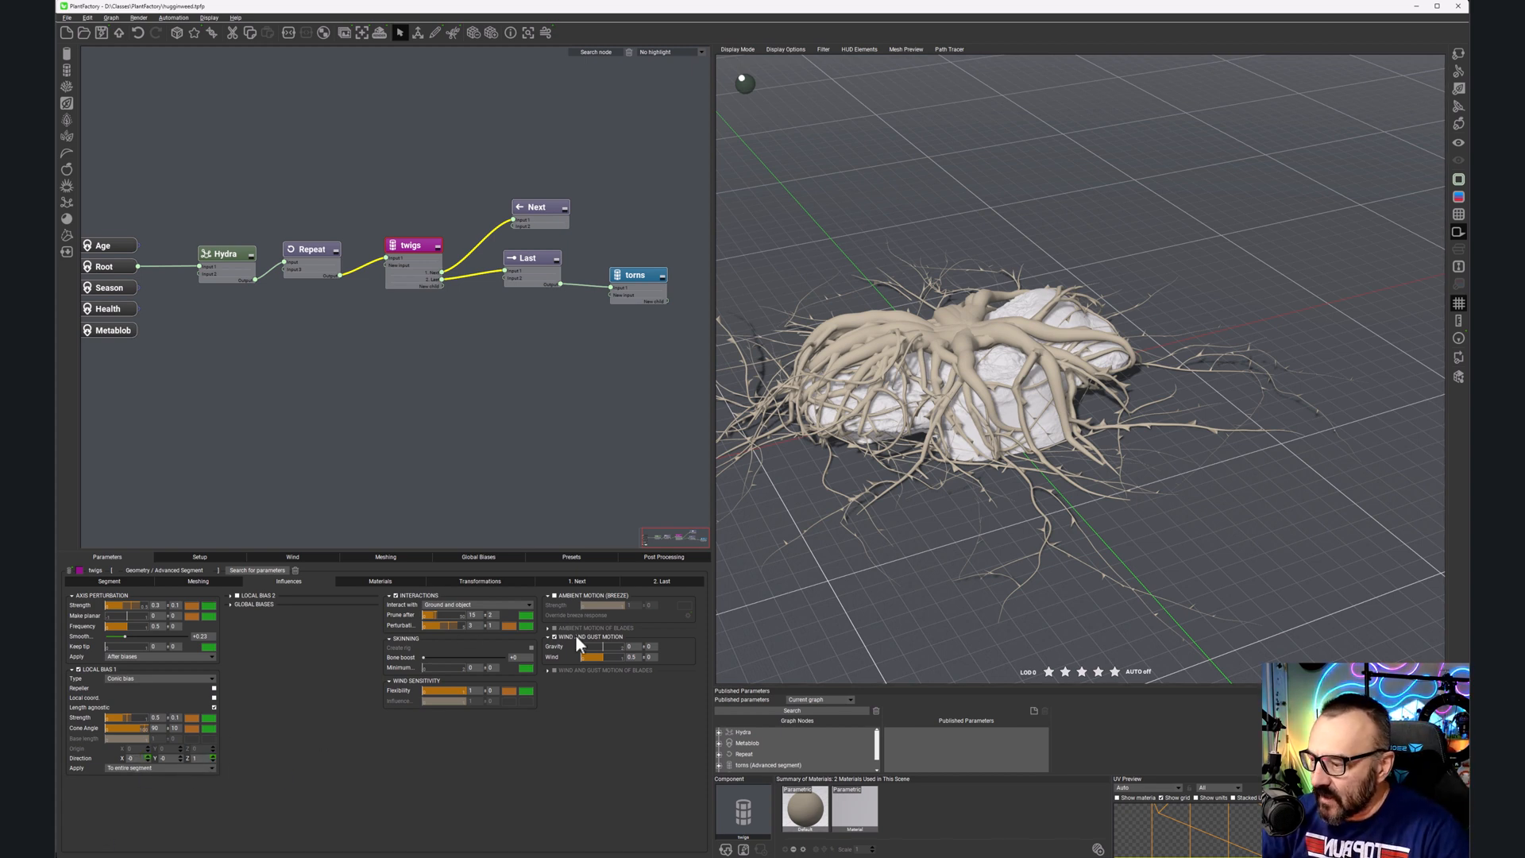
pyautogui.moveTo(952, 386); pyautogui.dragTo(997, 341)
pyautogui.moveTo(998, 342); pyautogui.dragTo(984, 354, button='right')
pyautogui.click(199, 757)
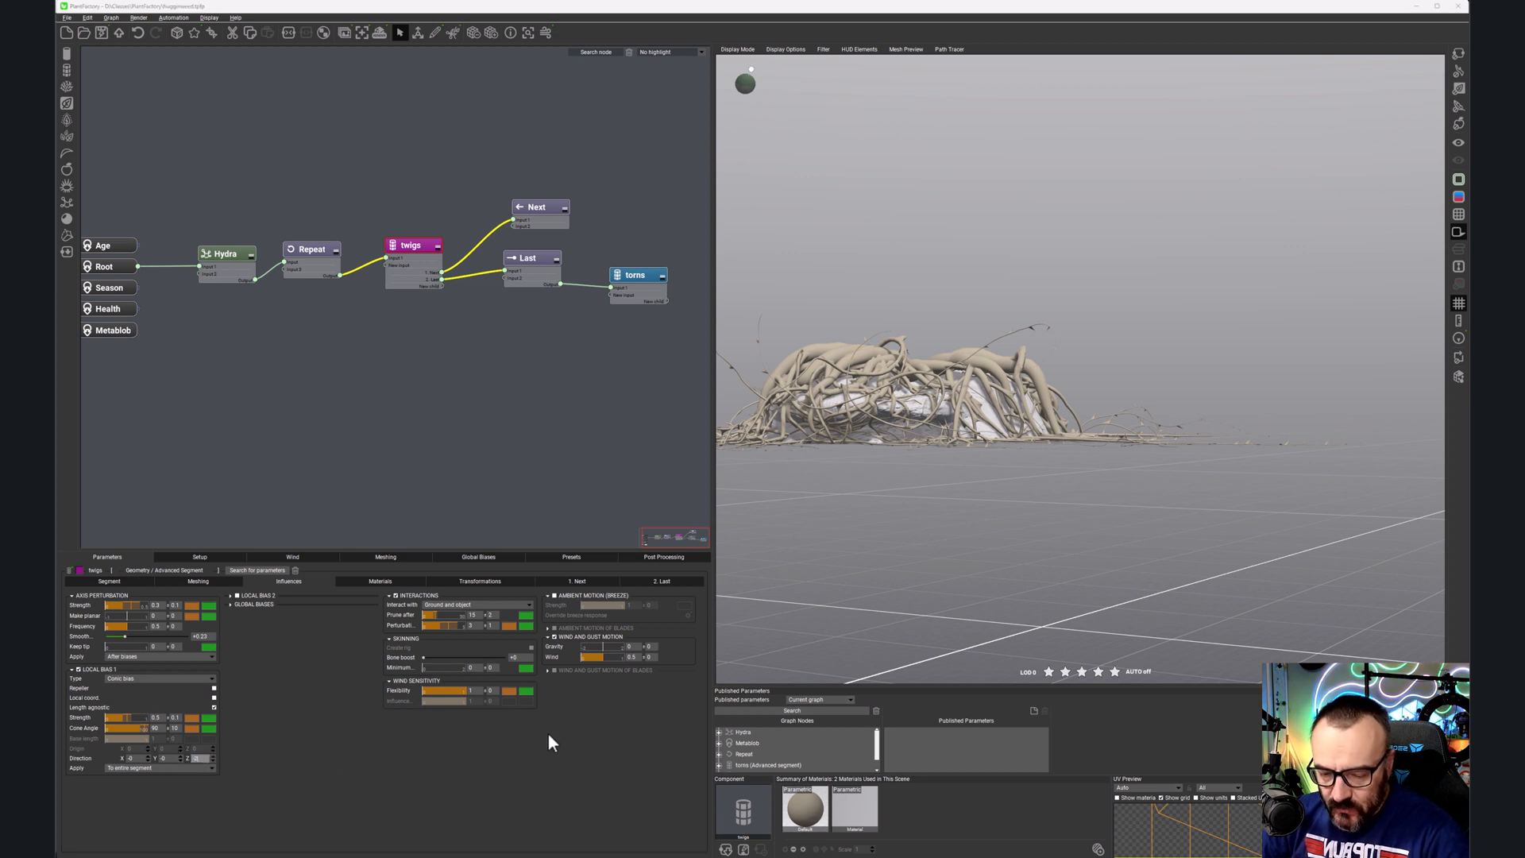
pyautogui.click(306, 756)
pyautogui.moveTo(941, 442); pyautogui.dragTo(745, 415, button='right')
pyautogui.scroll(4, 932, 444)
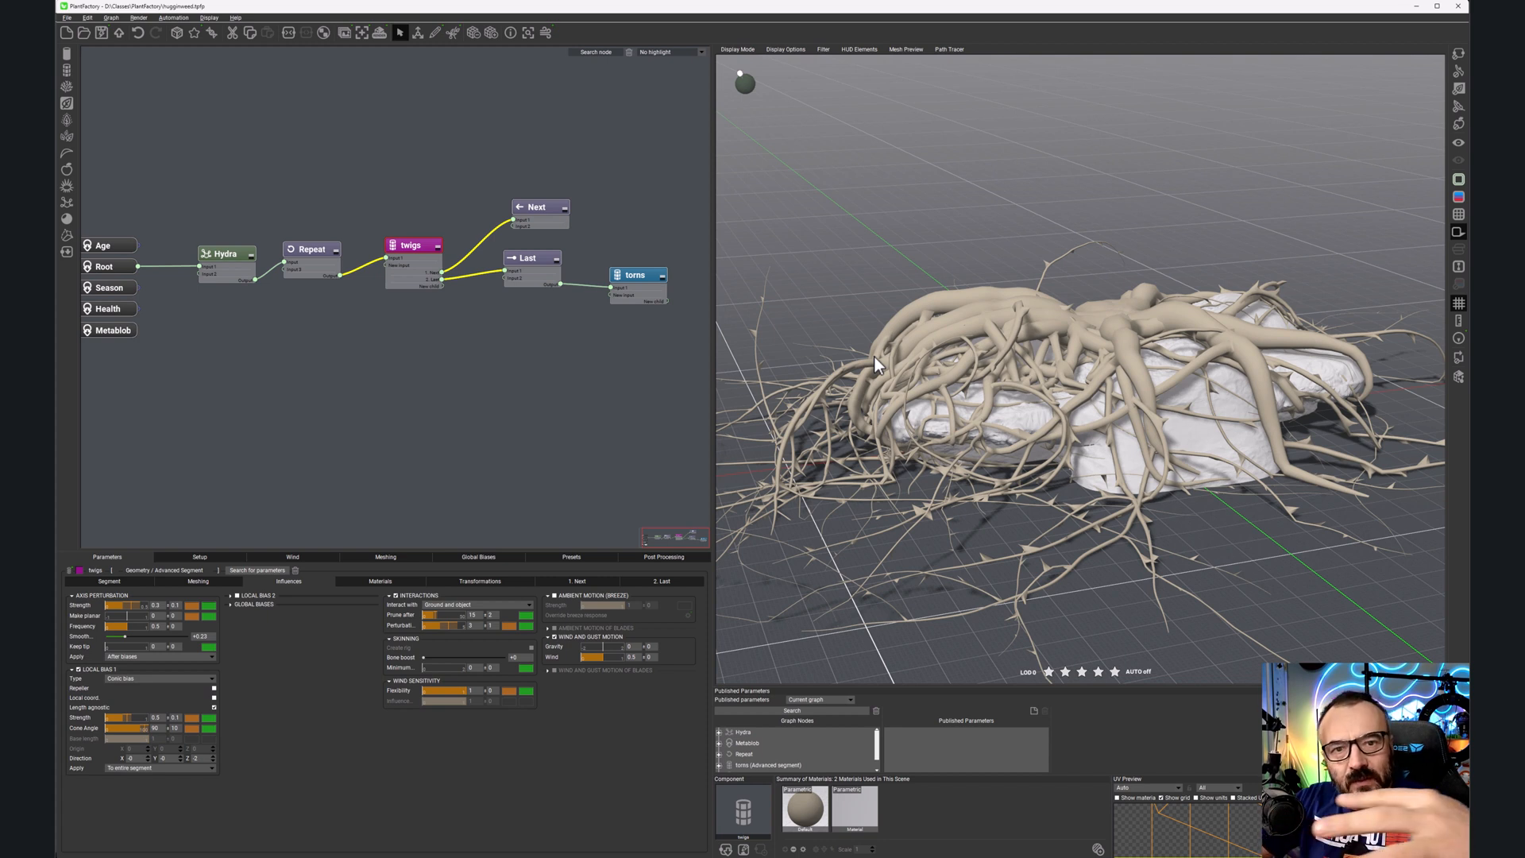
# Step: Try a strength of 4 for the global Curl bias, and set it to 2
pyautogui.click(231, 604)
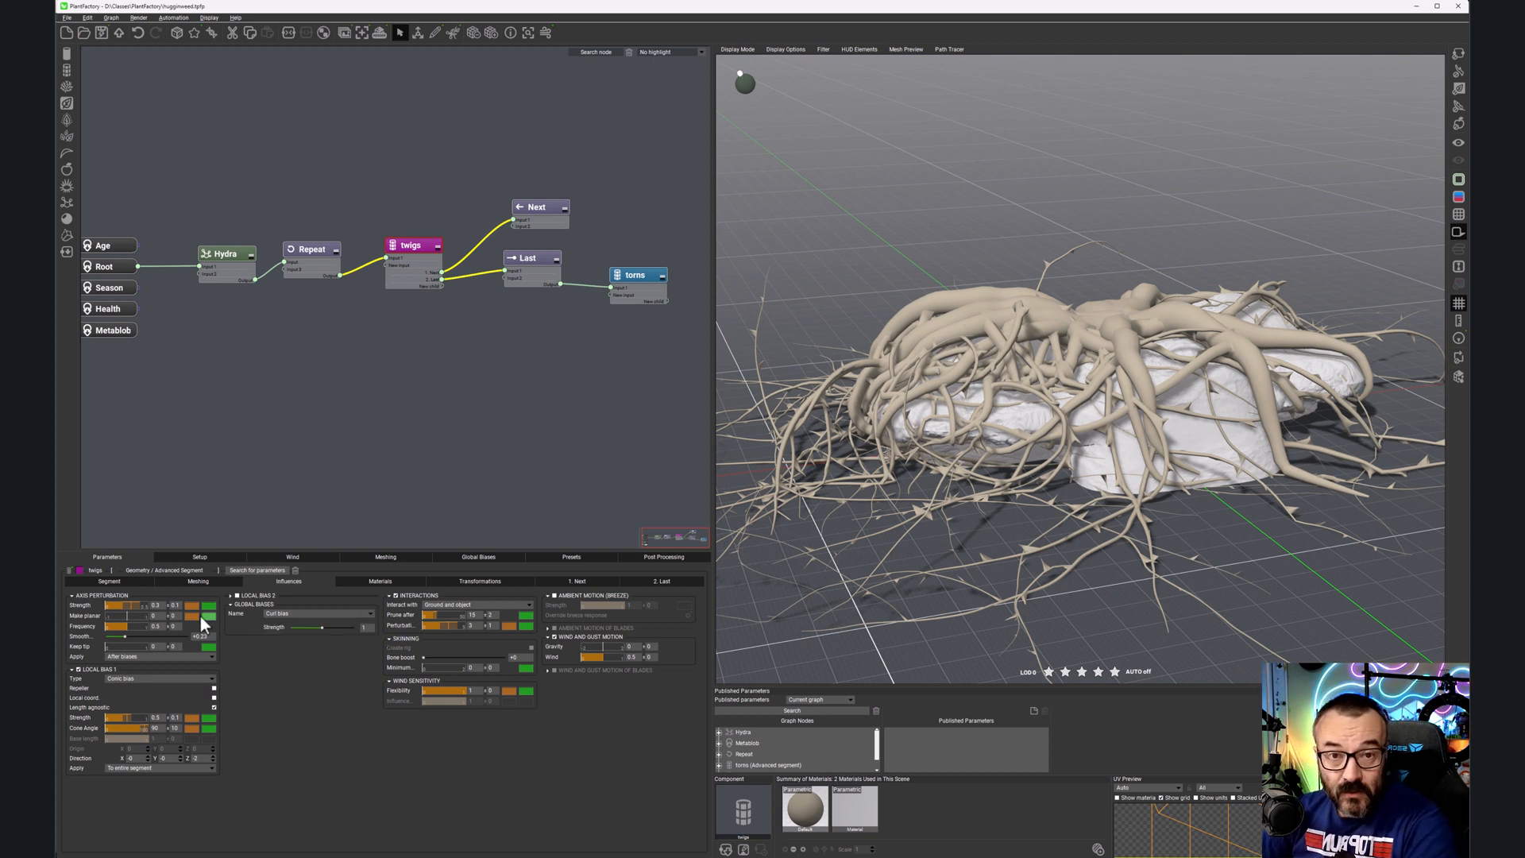
pyautogui.click(479, 557)
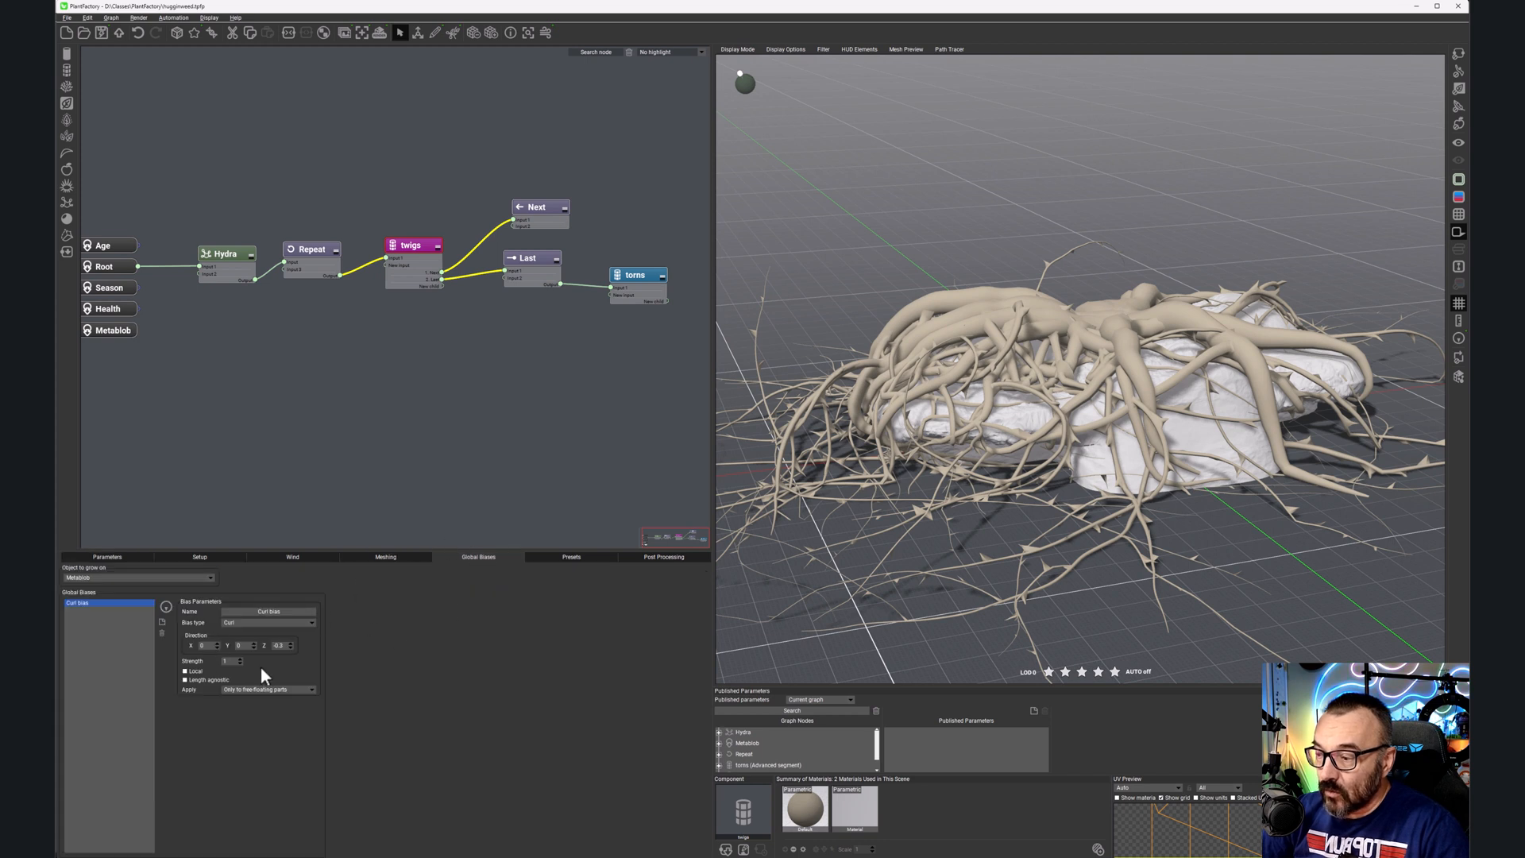
pyautogui.moveTo(231, 661); pyautogui.dragTo(204, 658)
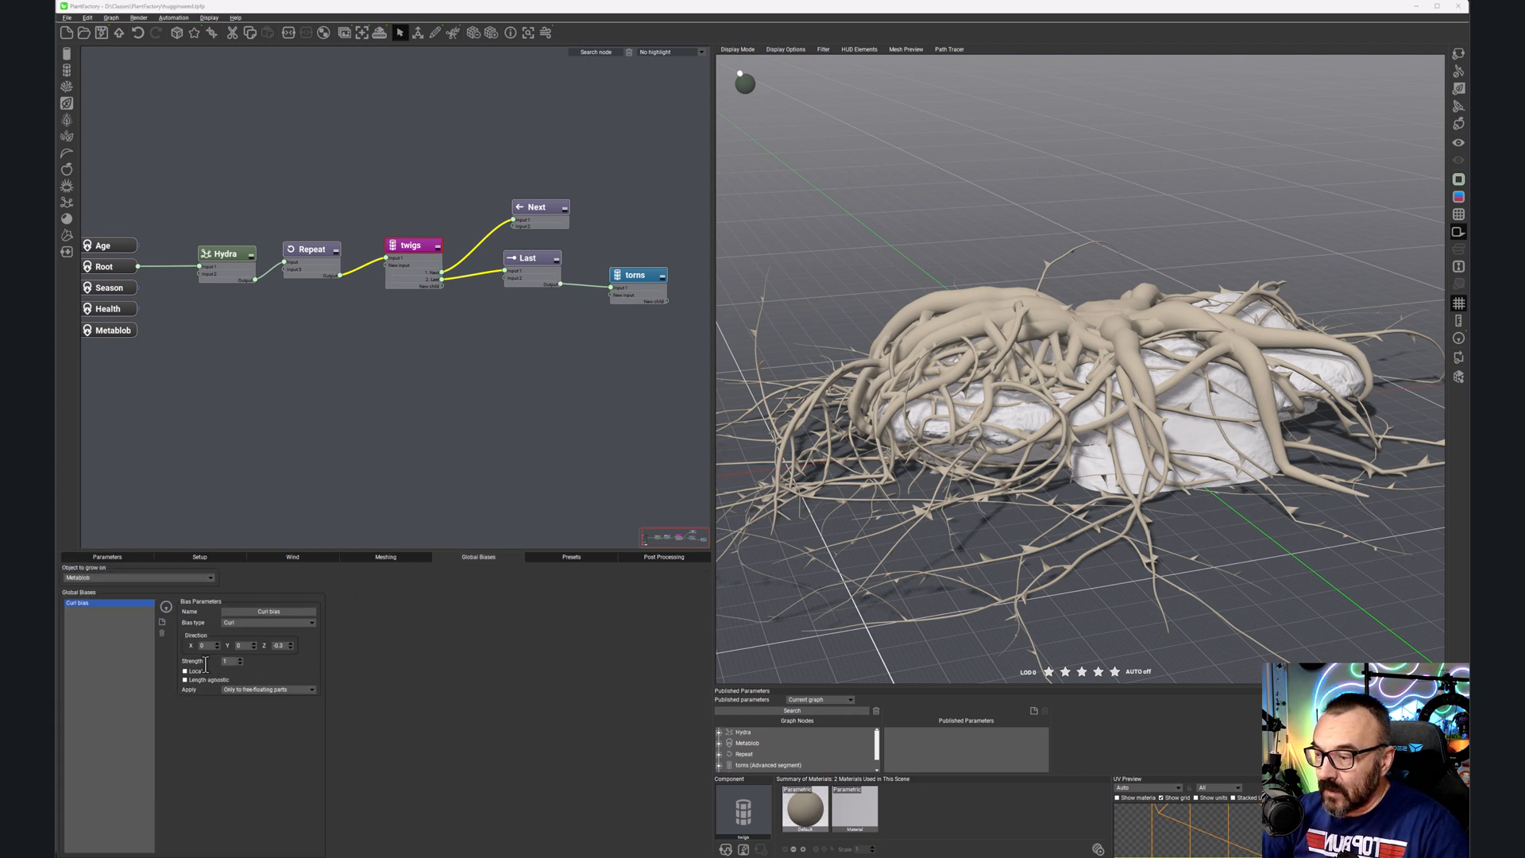
pyautogui.write('4')
pyautogui.press('Return')
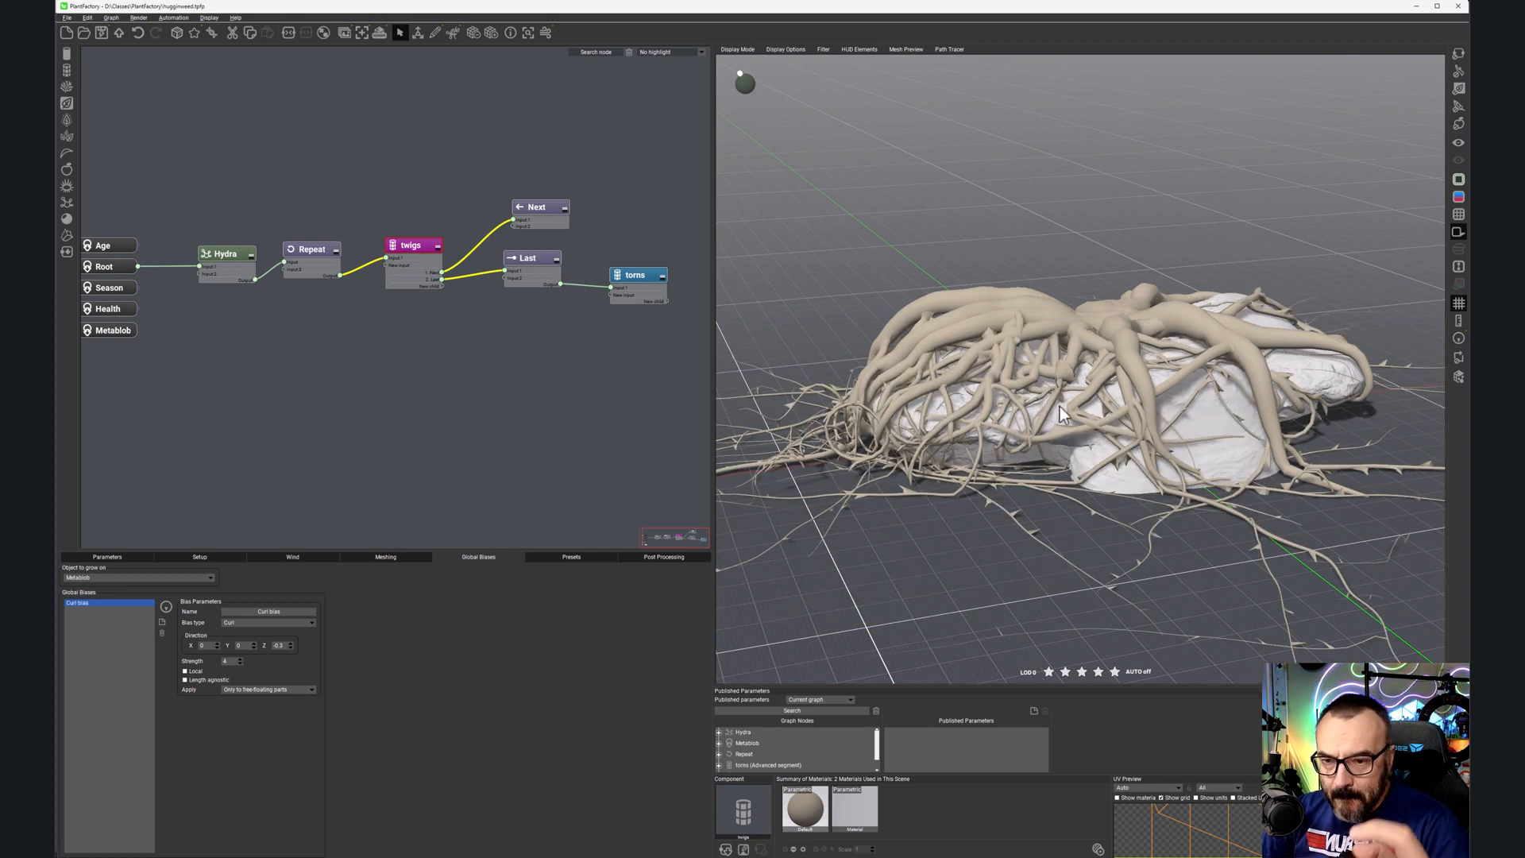
pyautogui.click(224, 661)
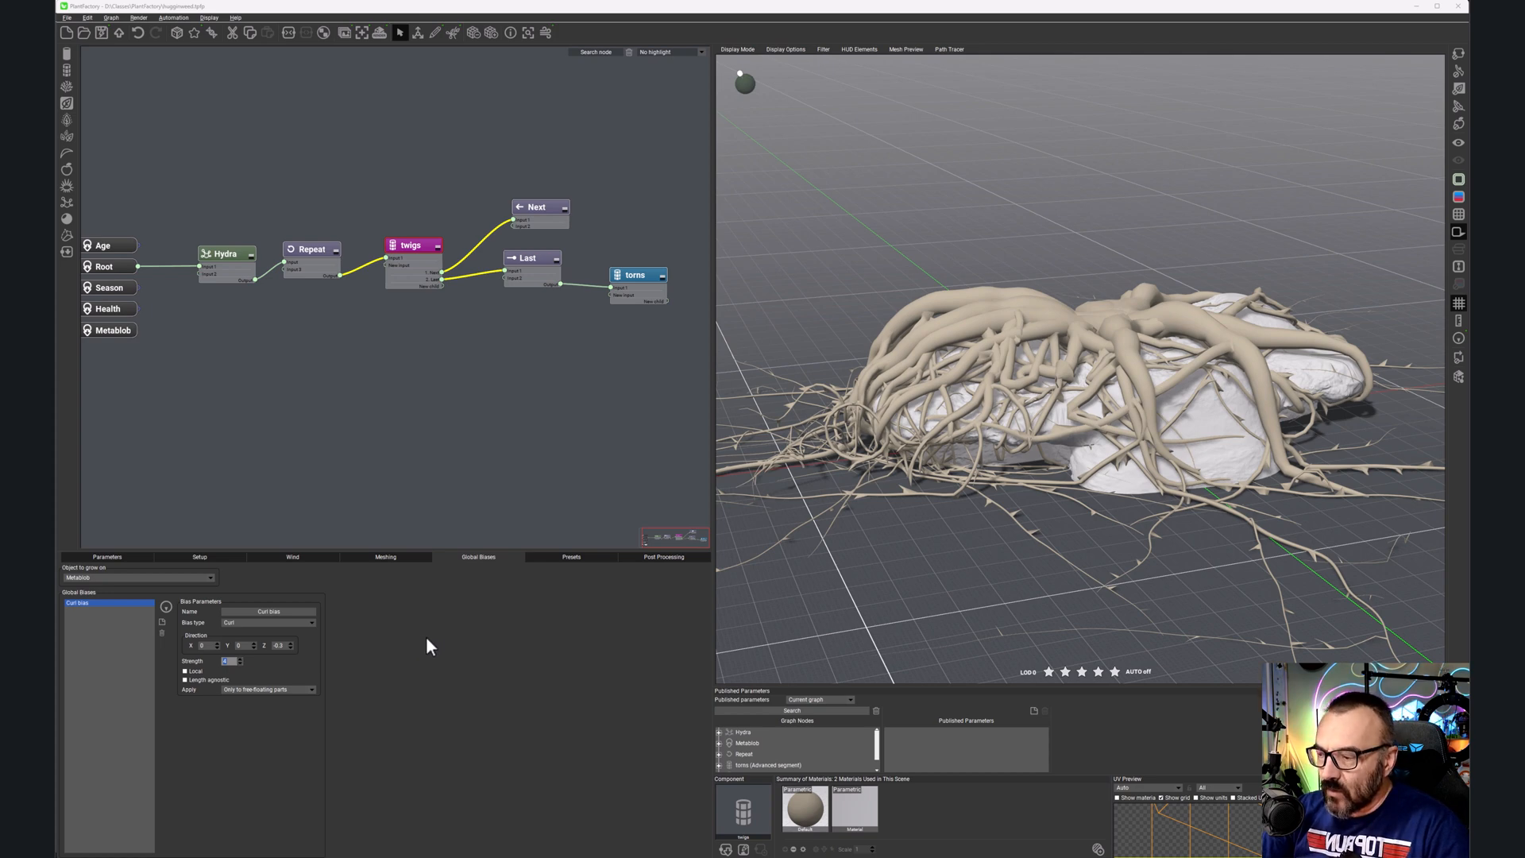
pyautogui.write('2')
pyautogui.press('Return')
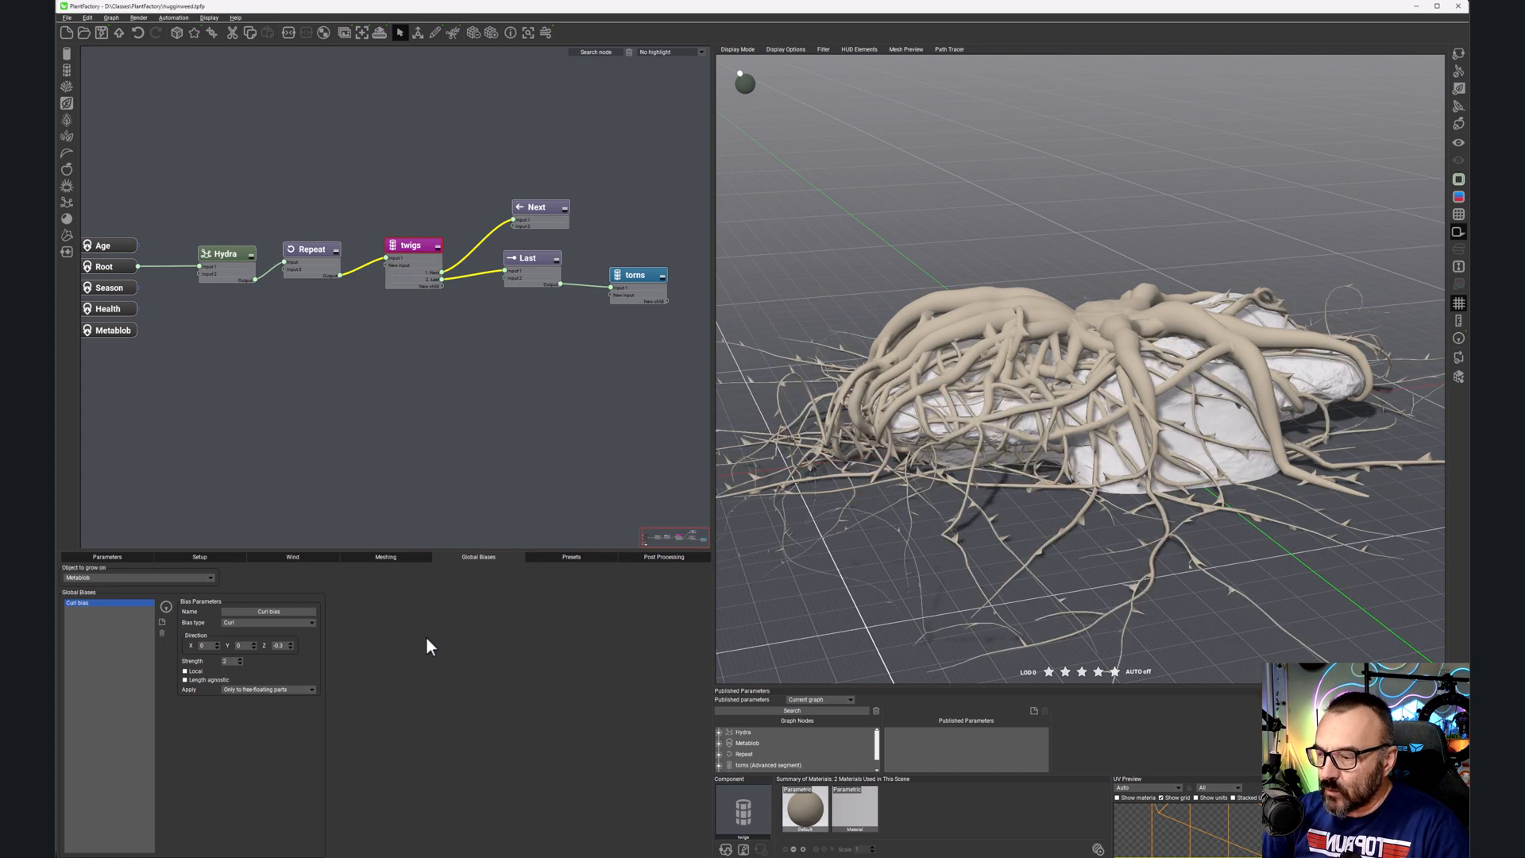
# Step: Try the Local option on the global Curl bias, turn it back off and look through the available bias types
pyautogui.click(188, 671)
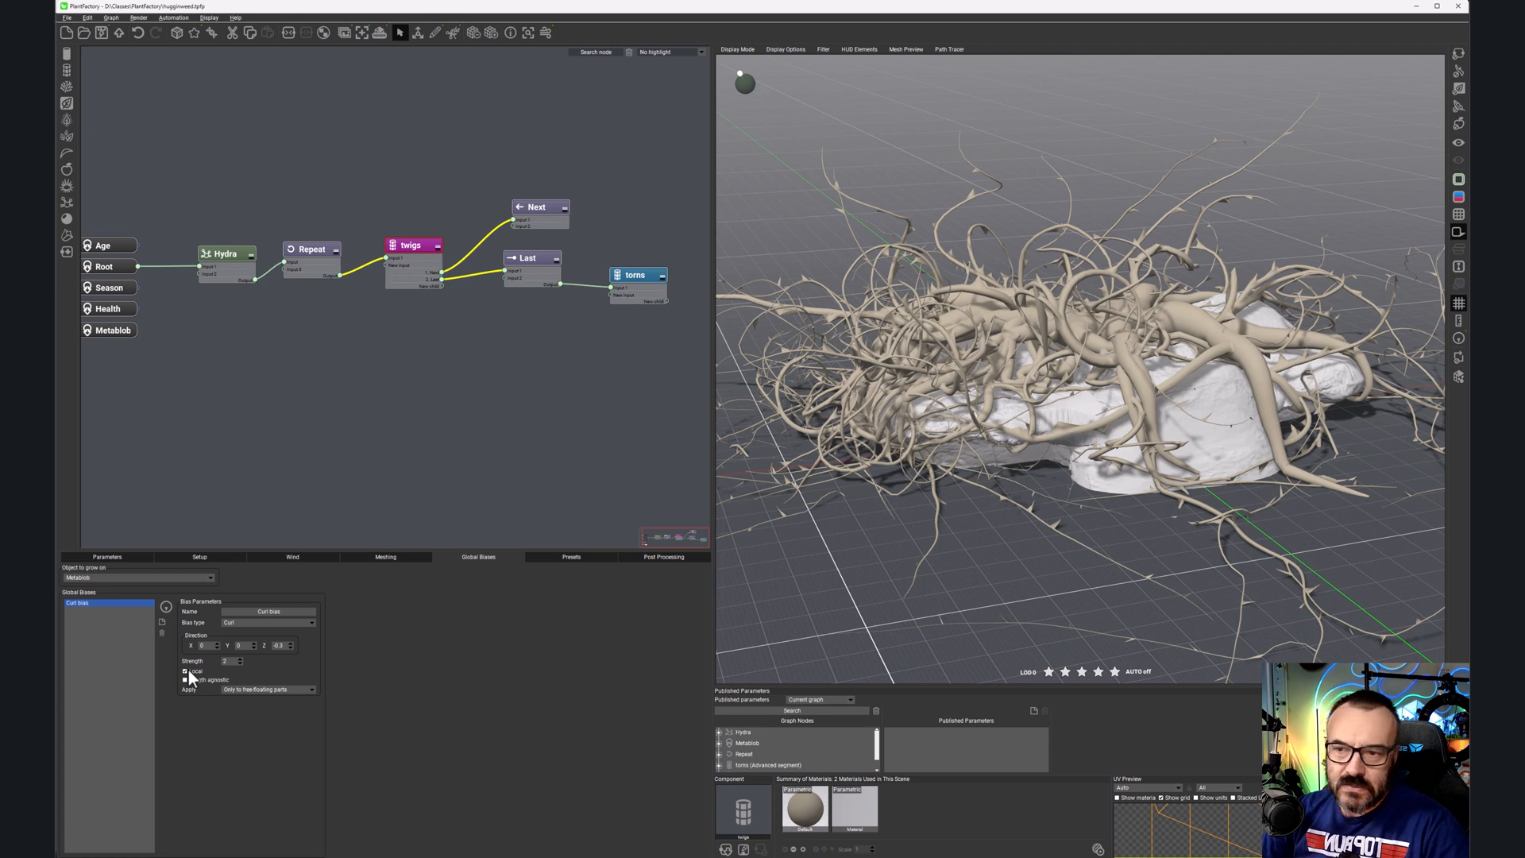
pyautogui.click(188, 670)
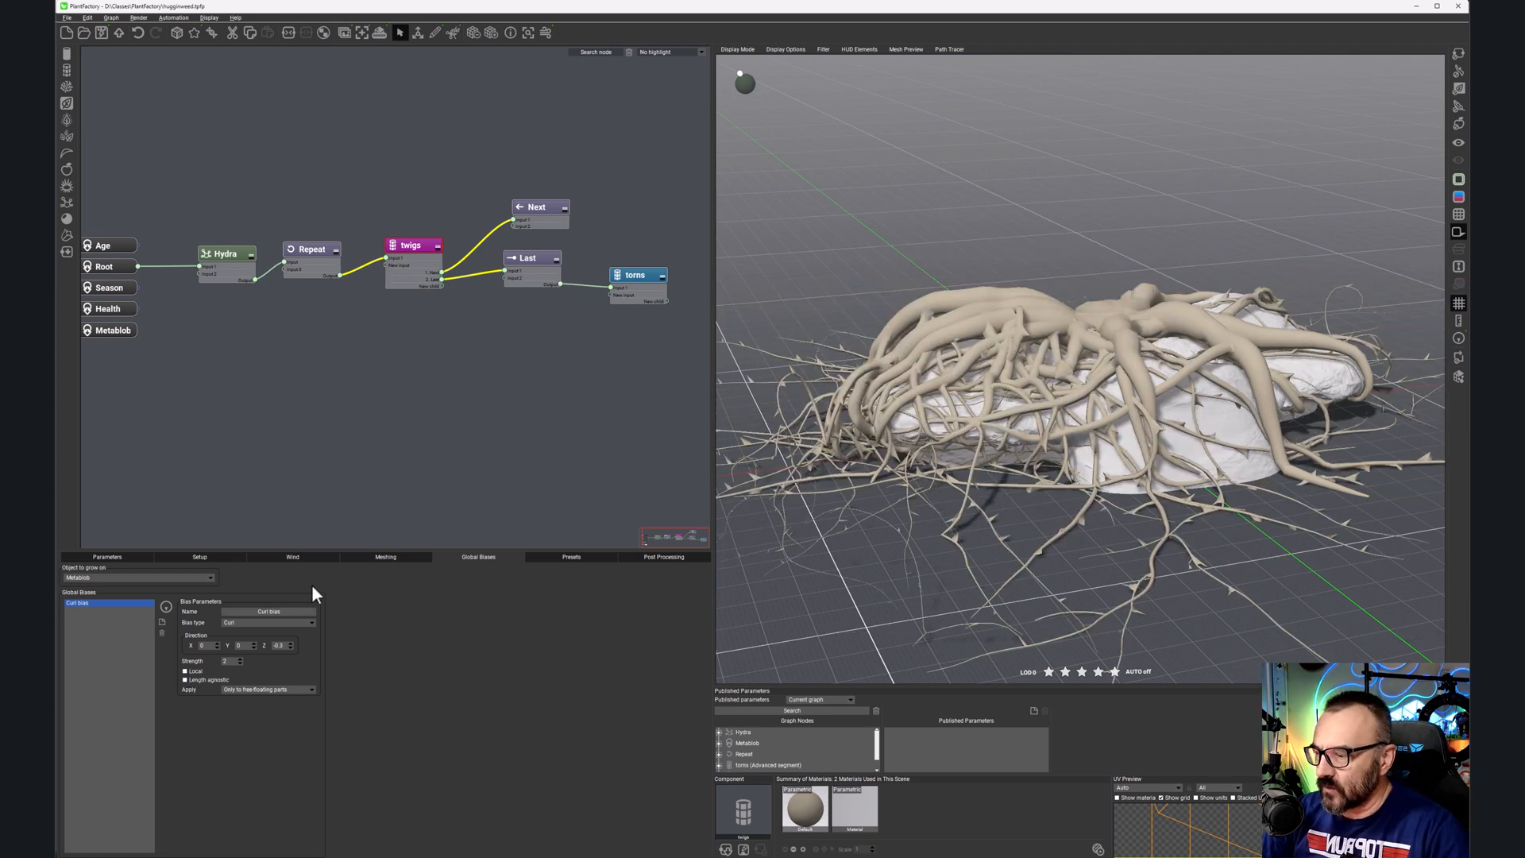
pyautogui.click(312, 623)
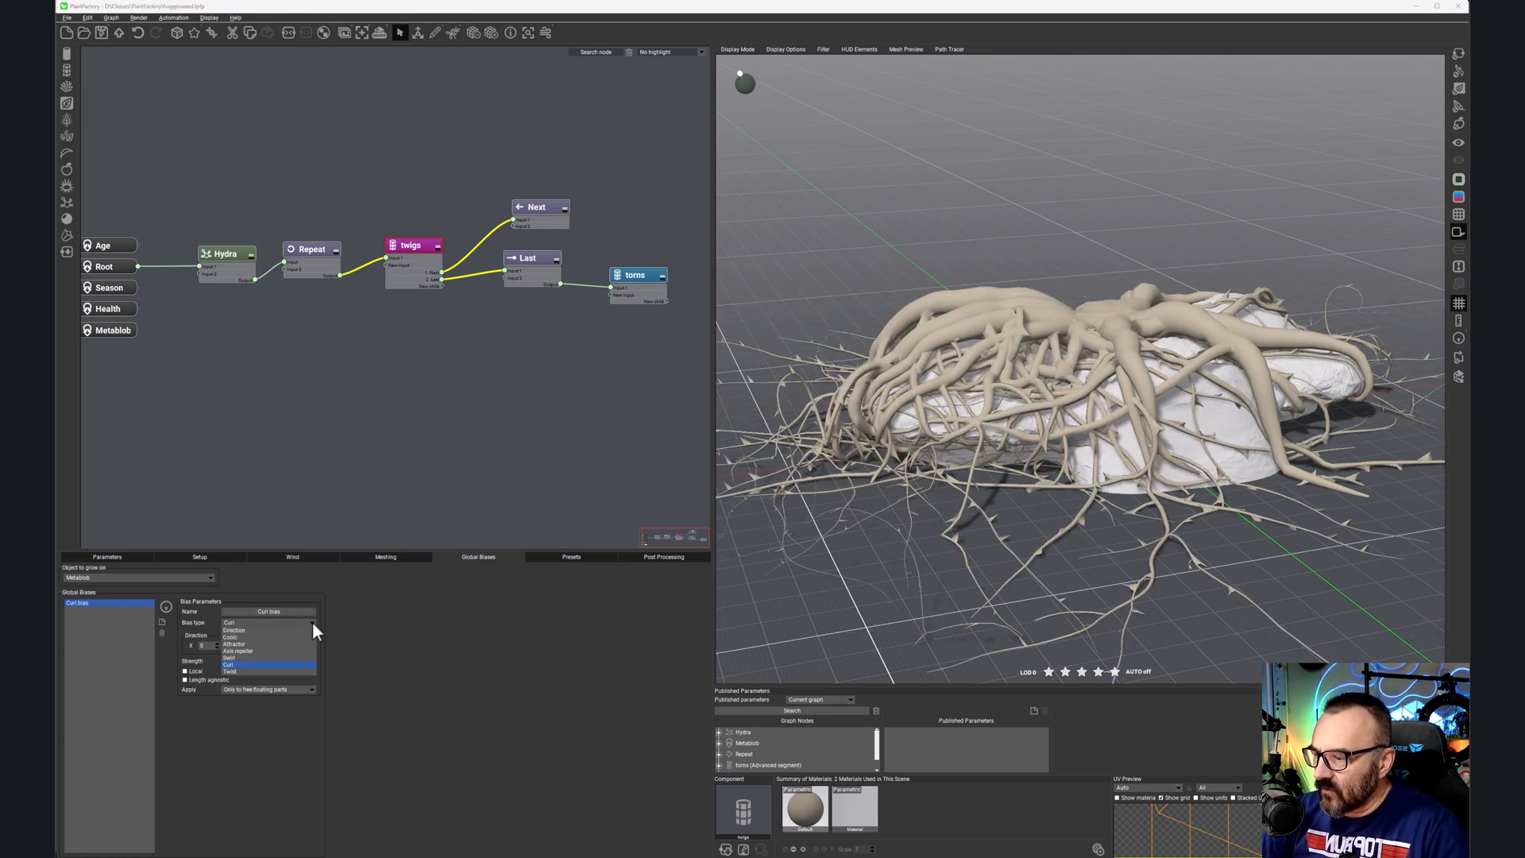
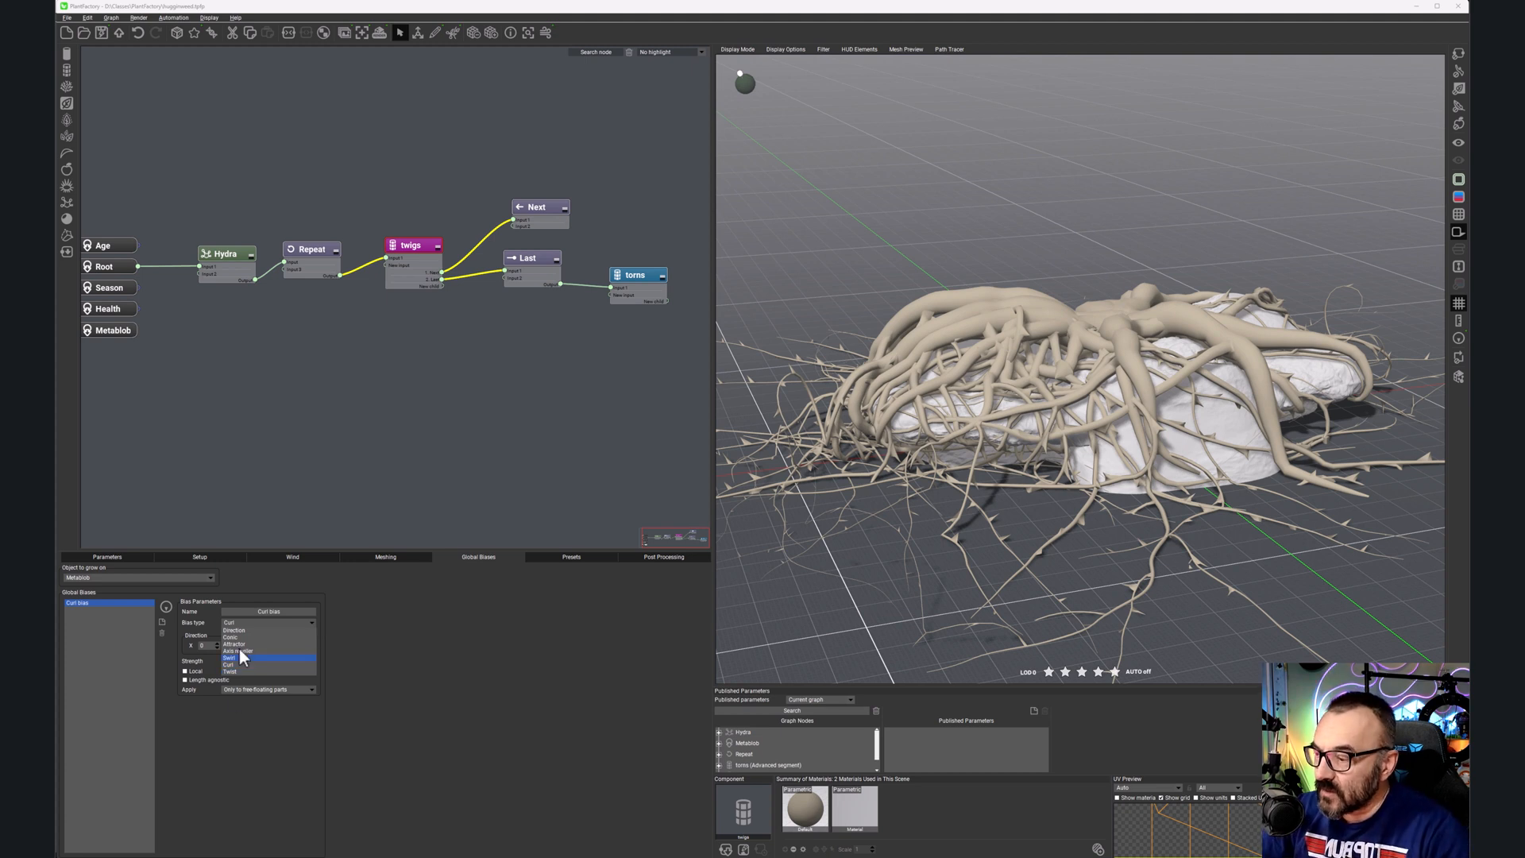
pyautogui.press('Escape')
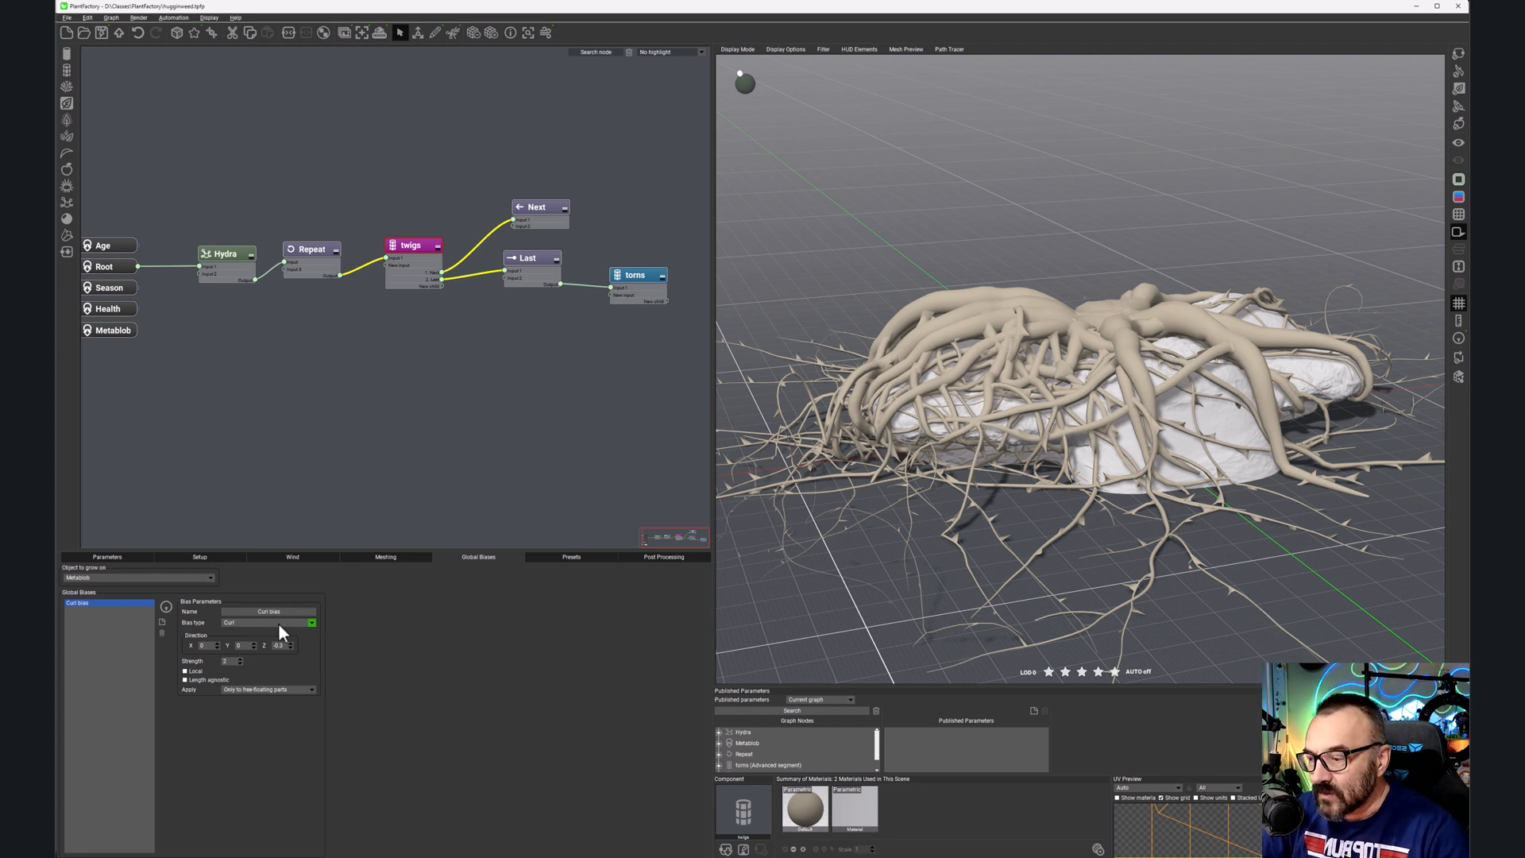
# Step: Try applying the global Curl bias to the entire segment, and only to parts growing on object
pyautogui.click(312, 690)
pyautogui.click(263, 697)
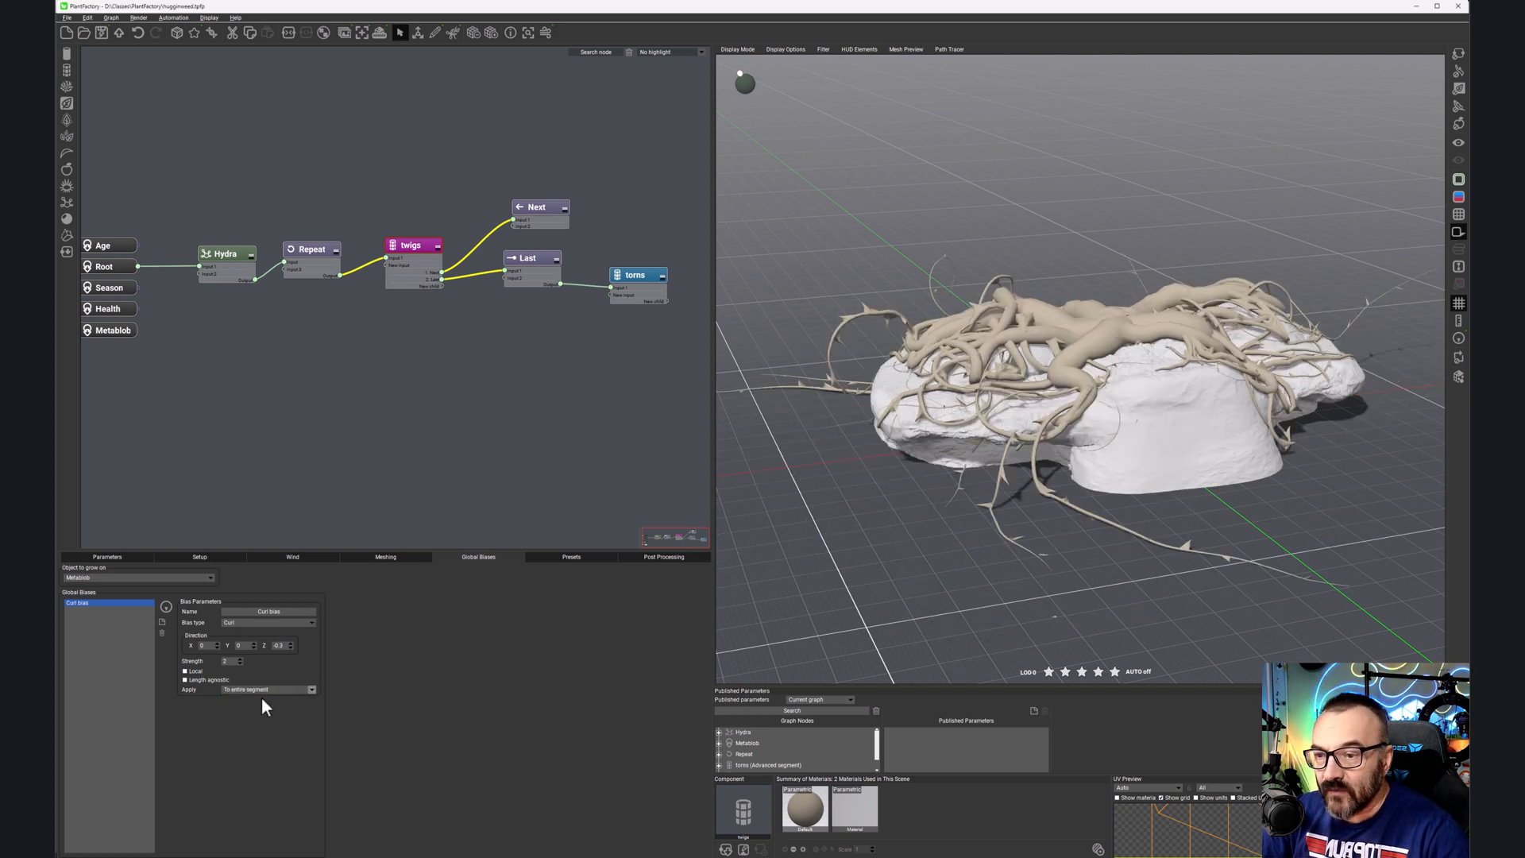
pyautogui.moveTo(1032, 370); pyautogui.dragTo(1077, 415)
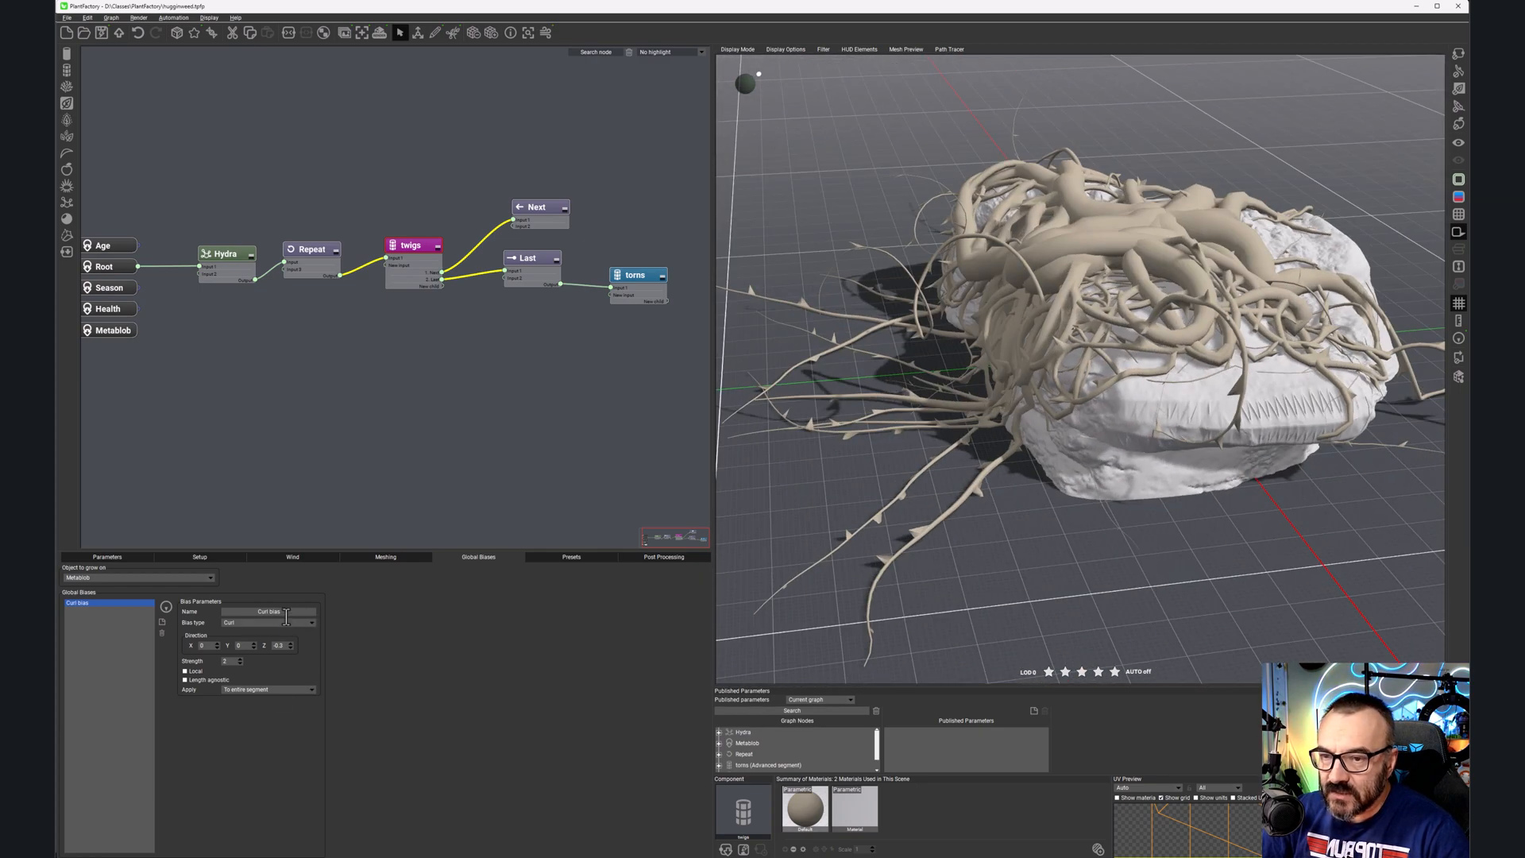
pyautogui.click(288, 689)
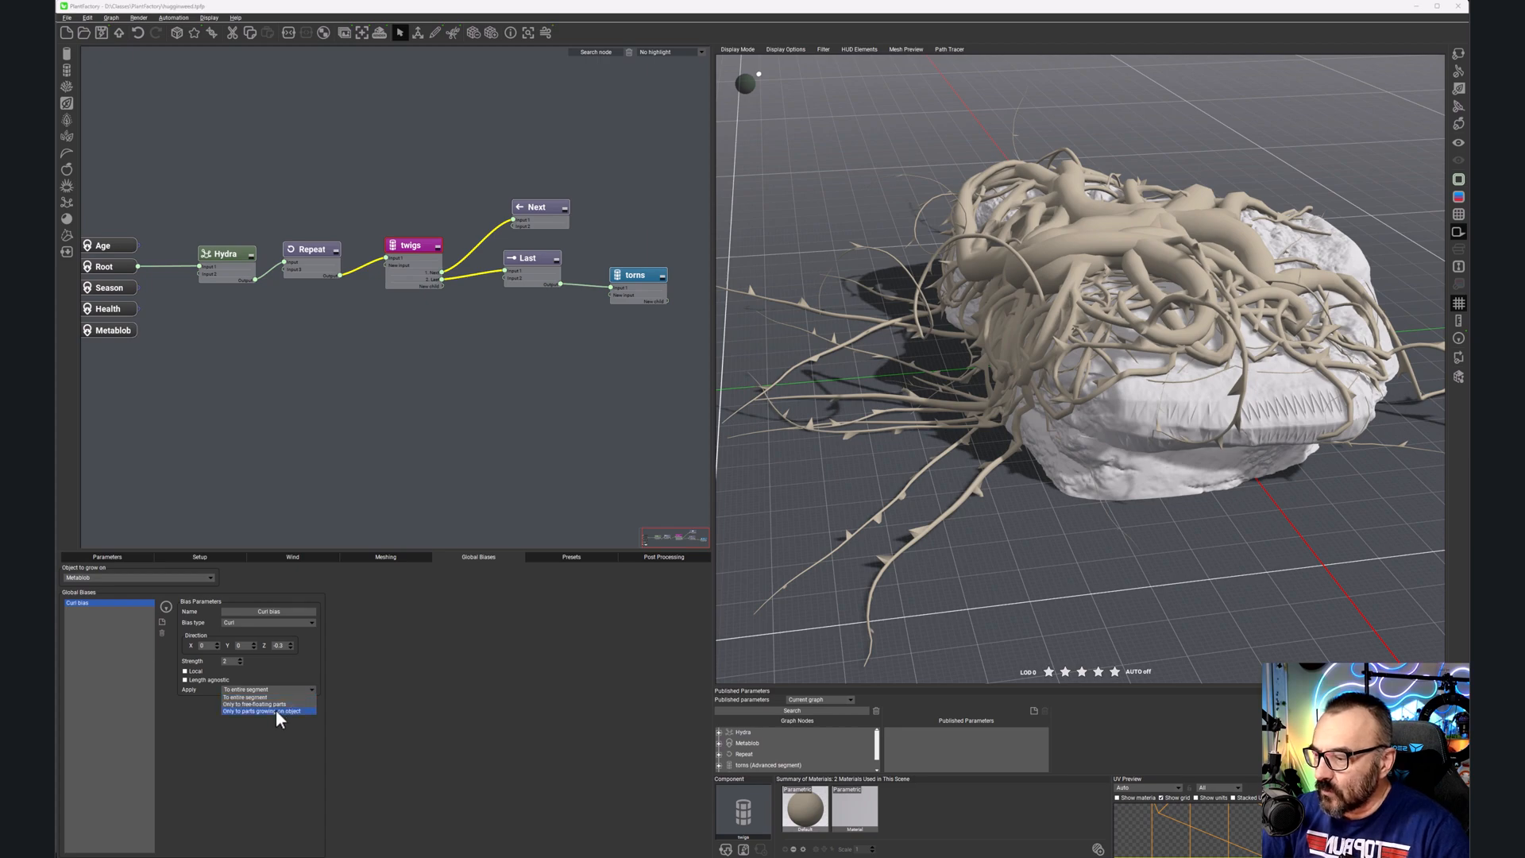
pyautogui.click(275, 709)
pyautogui.moveTo(1328, 375); pyautogui.dragTo(993, 196)
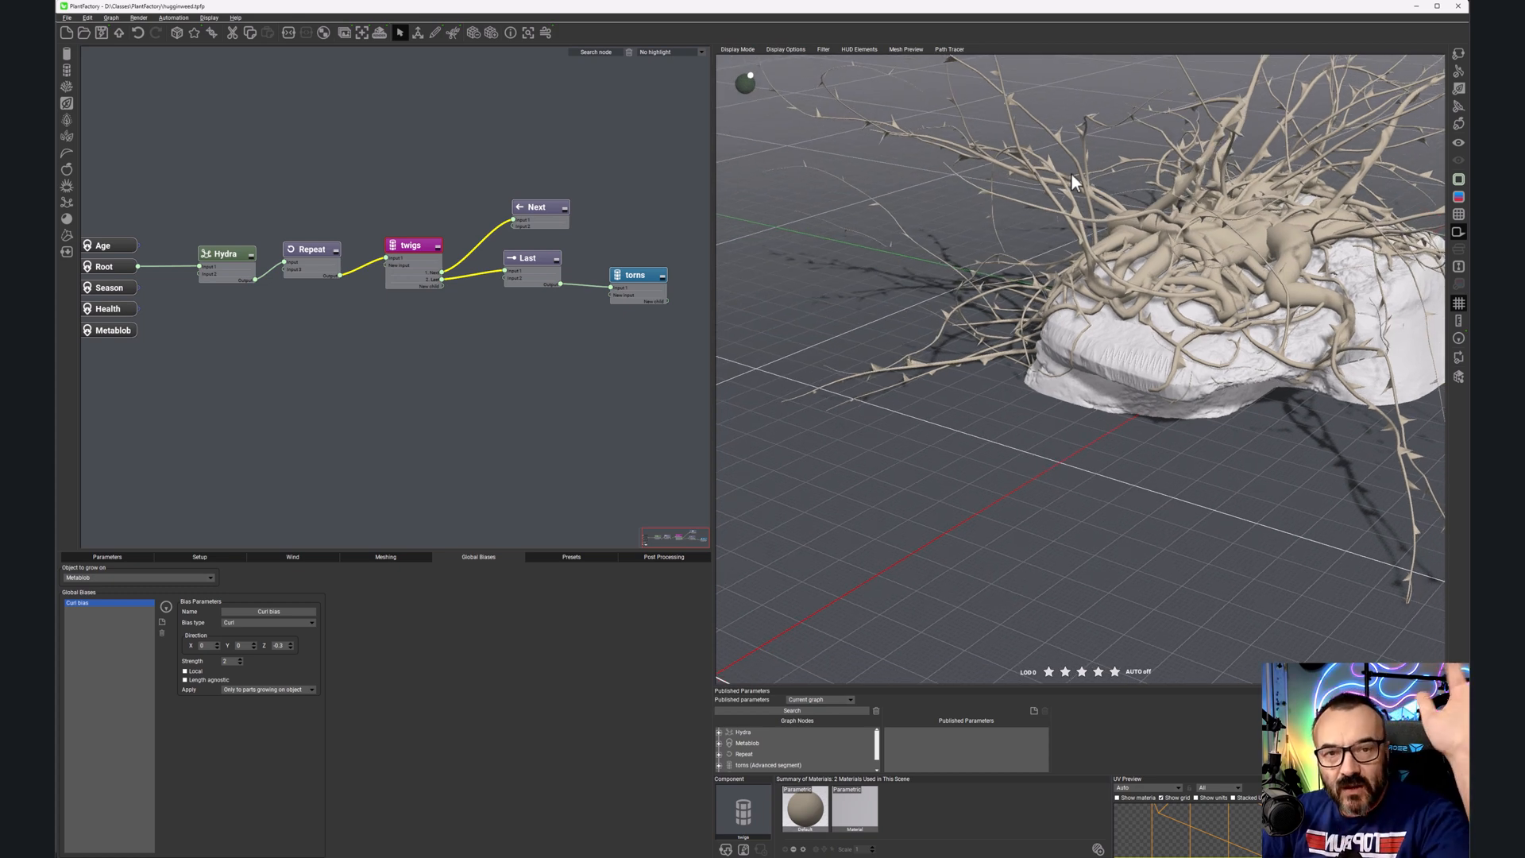
# Step: Apply the global Curl bias only to free-floating parts and inspect the plant around the rock
pyautogui.click(255, 688)
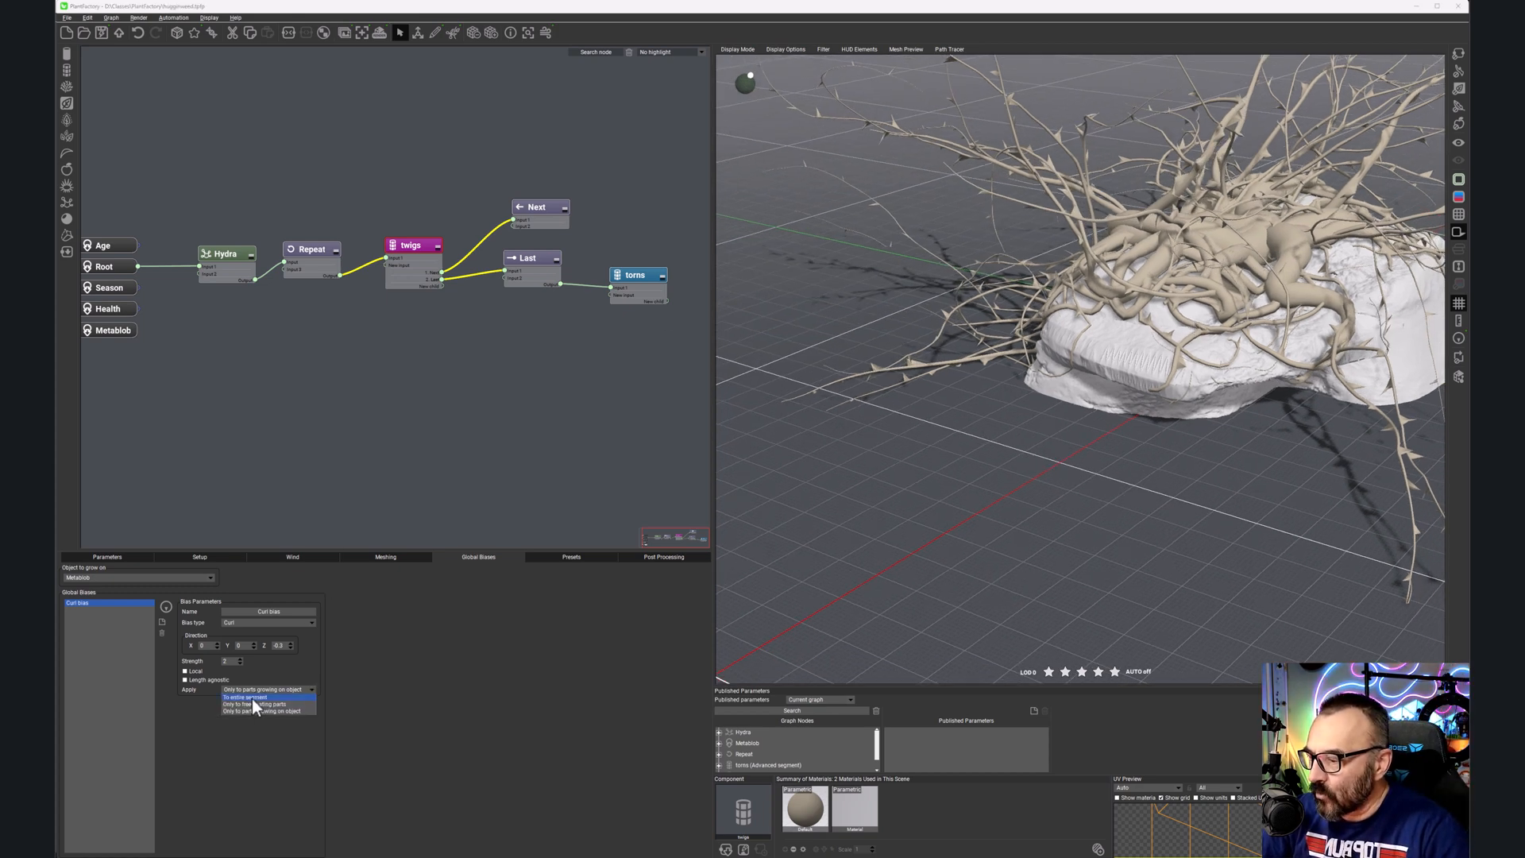
pyautogui.click(254, 704)
pyautogui.moveTo(1112, 368); pyautogui.dragTo(1161, 370)
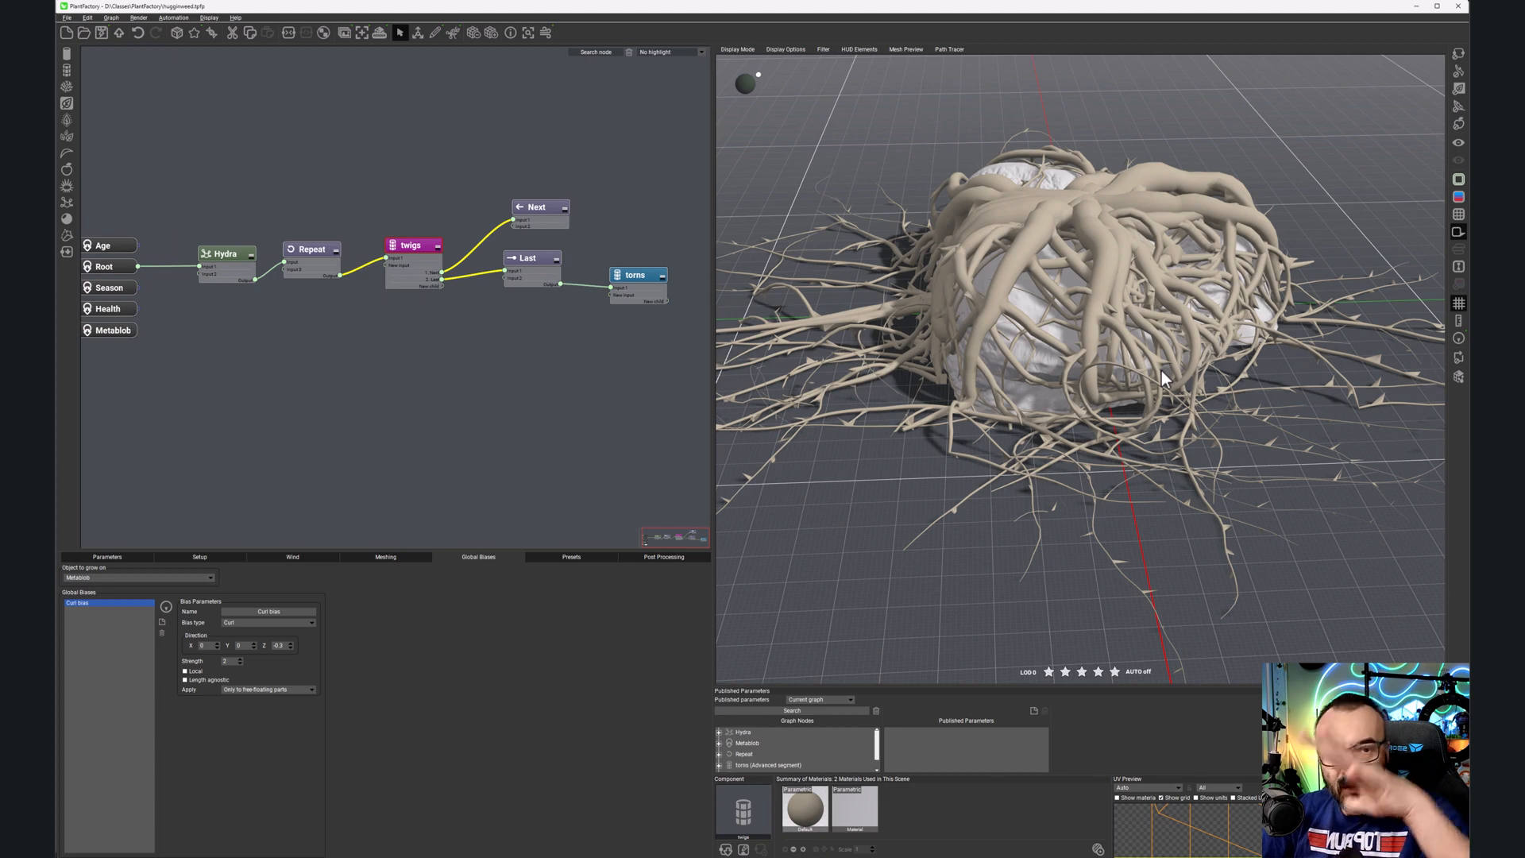
pyautogui.moveTo(954, 359); pyautogui.dragTo(840, 356)
pyautogui.moveTo(985, 374); pyautogui.dragTo(1089, 339)
pyautogui.moveTo(1216, 282); pyautogui.dragTo(1094, 398)
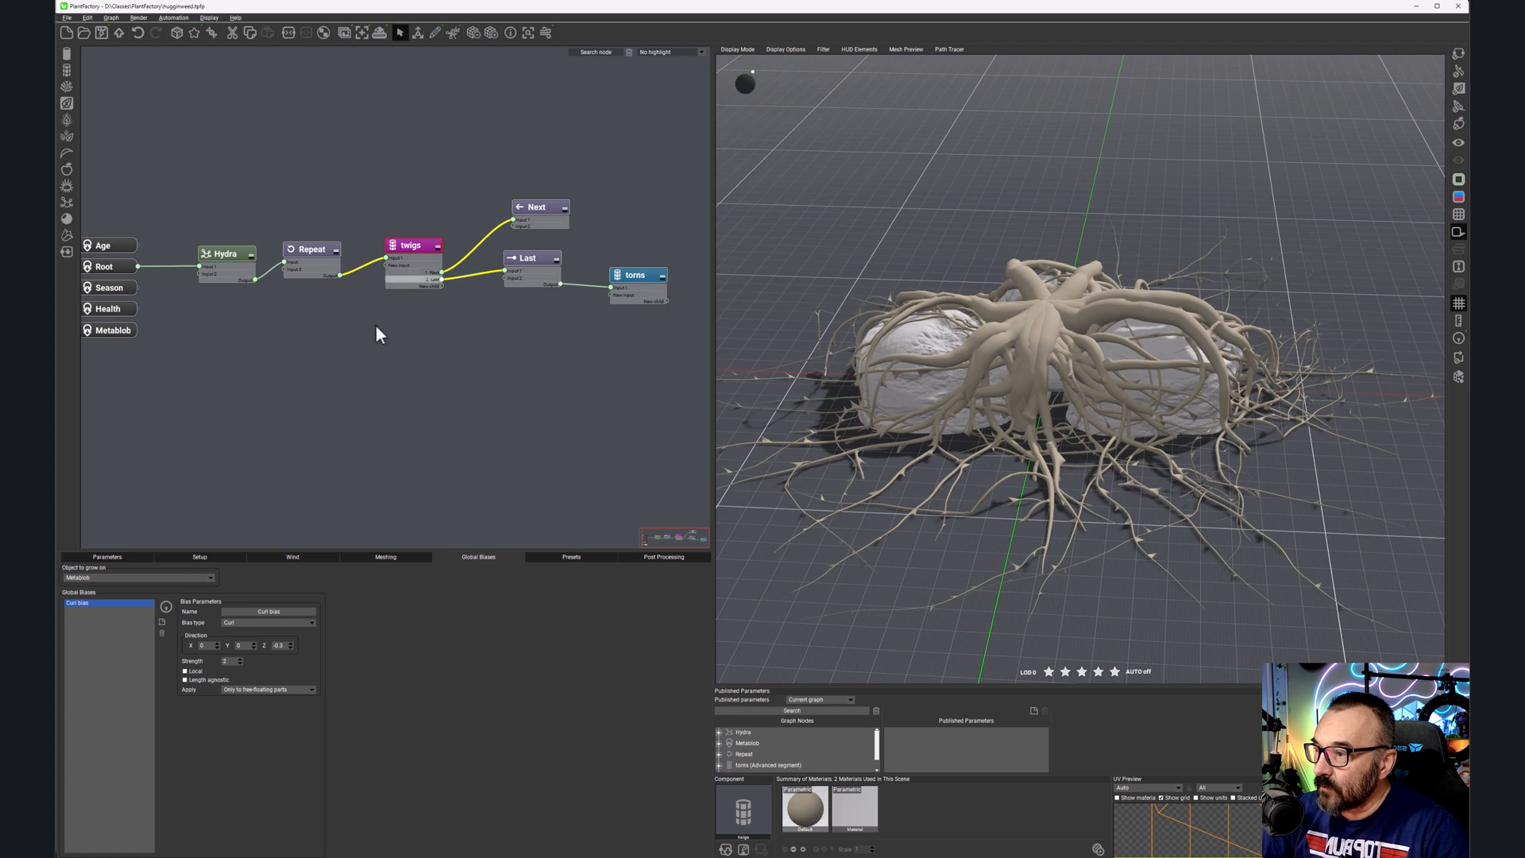
# Step: Replace the twigs' segment body material with the Granite Rock Mossy substance and inspect the textured roots
pyautogui.click(111, 559)
pyautogui.click(395, 581)
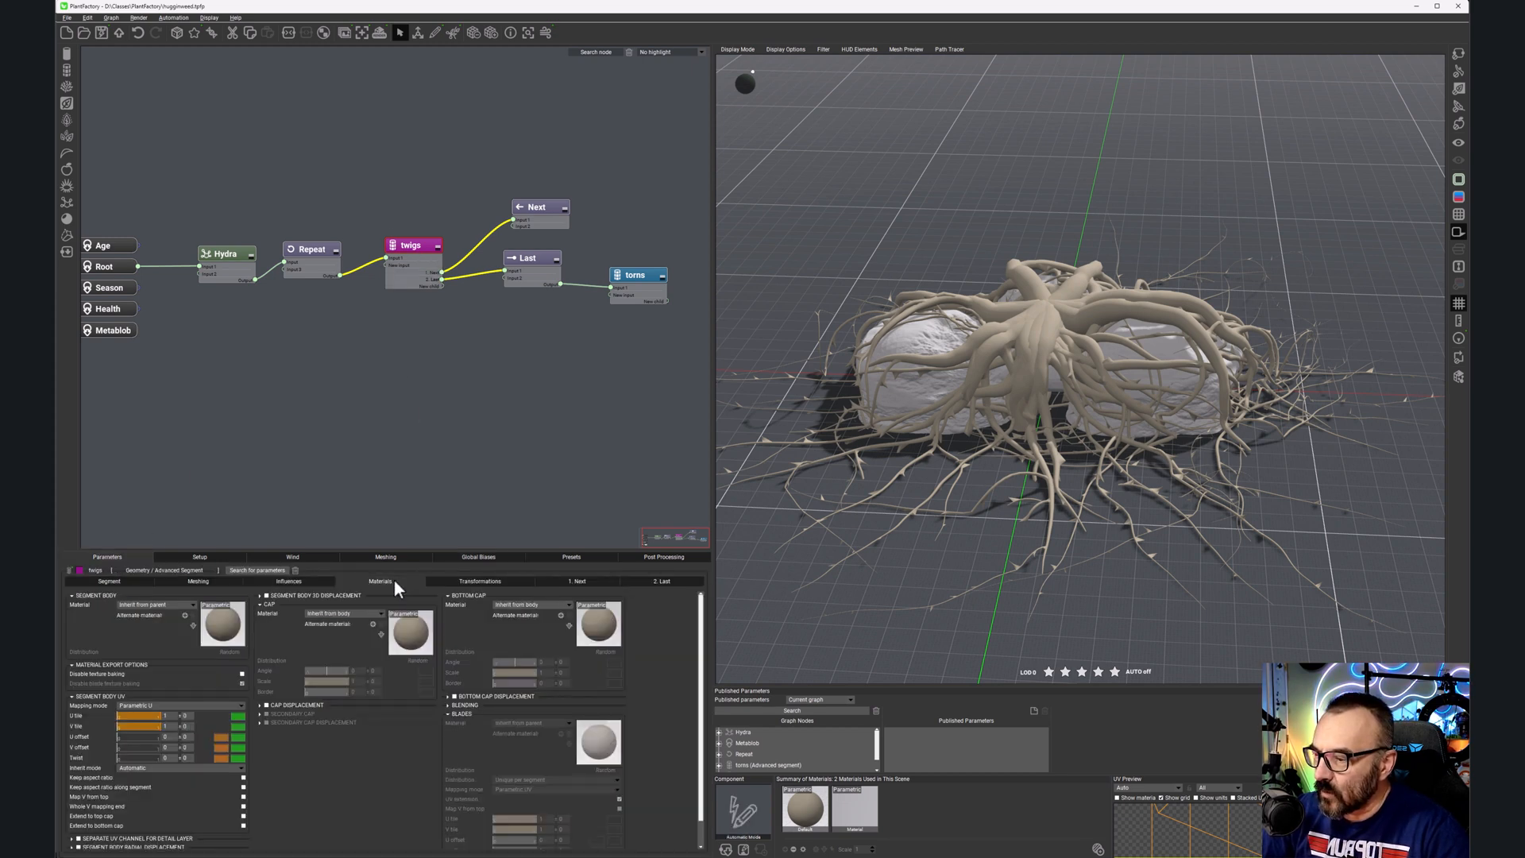
pyautogui.doubleClick(225, 627)
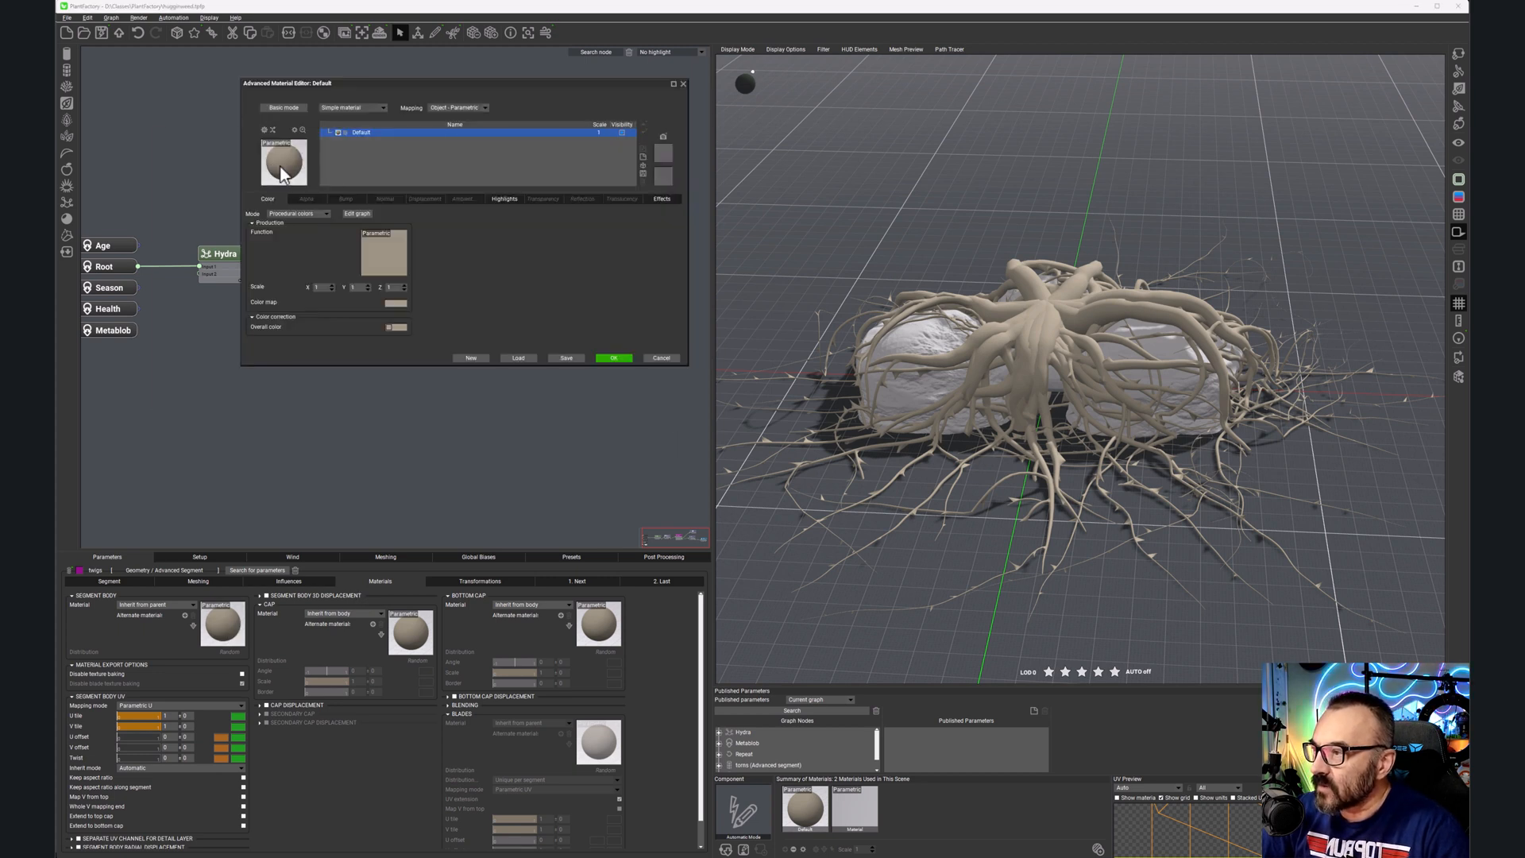
pyautogui.doubleClick(282, 172)
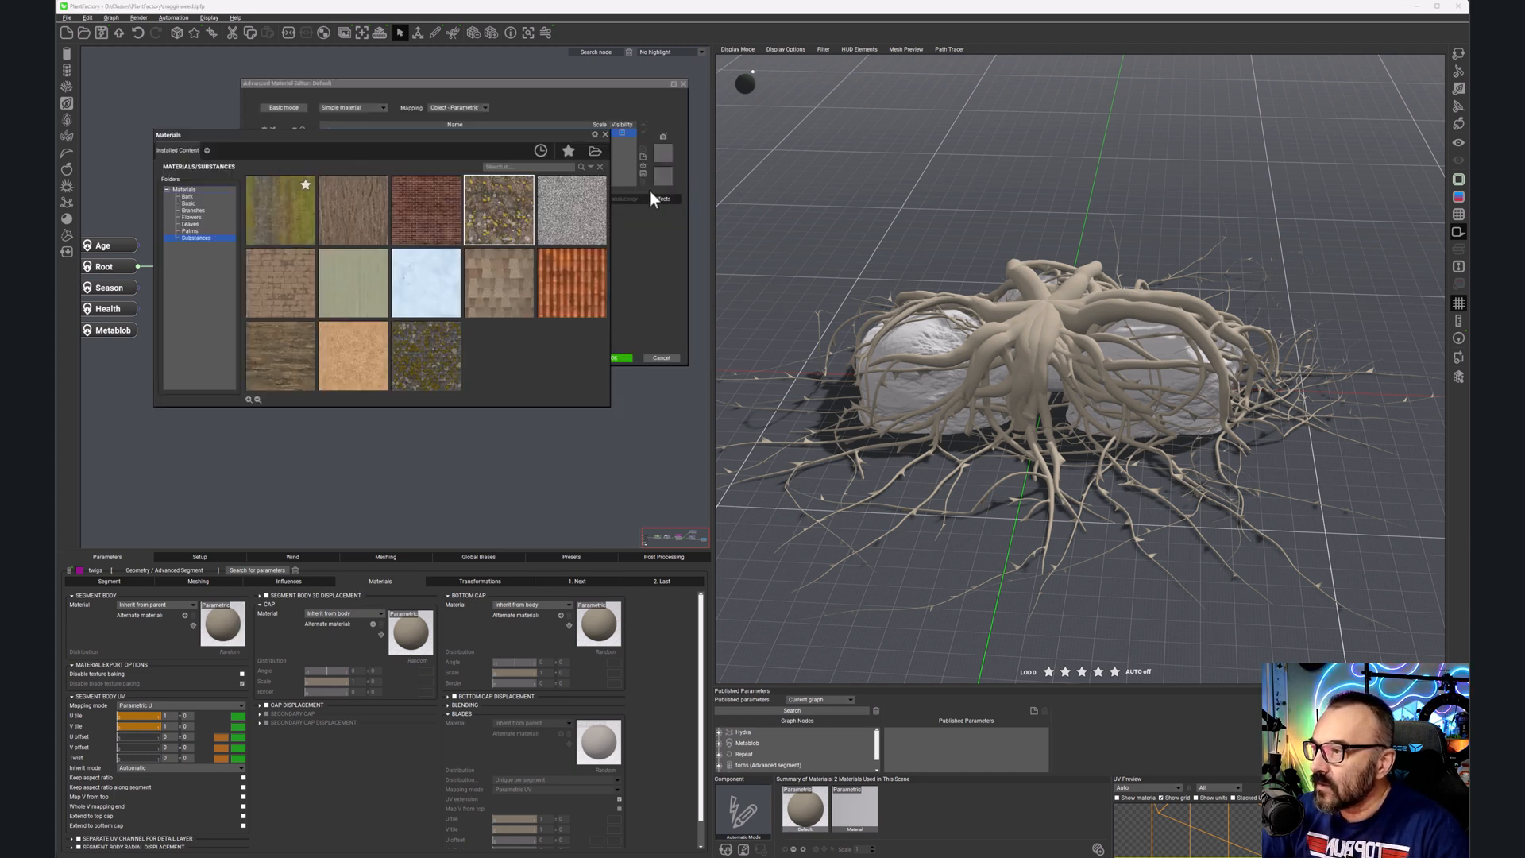
pyautogui.doubleClick(483, 212)
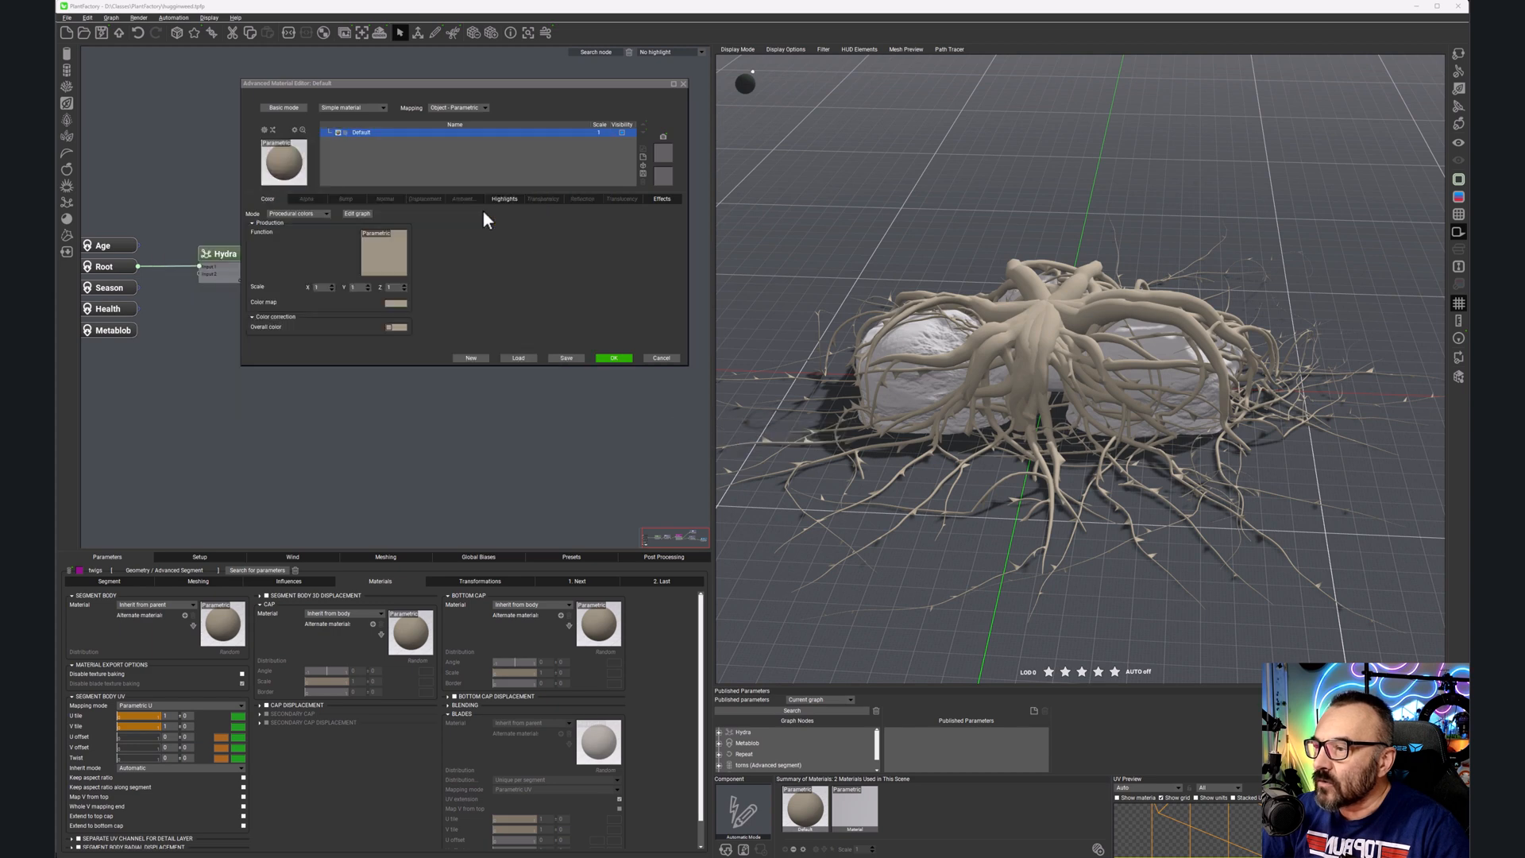
pyautogui.click(609, 358)
pyautogui.moveTo(926, 360); pyautogui.dragTo(956, 210, button='right')
pyautogui.scroll(3, 955, 313)
pyautogui.scroll(-5, 931, 193)
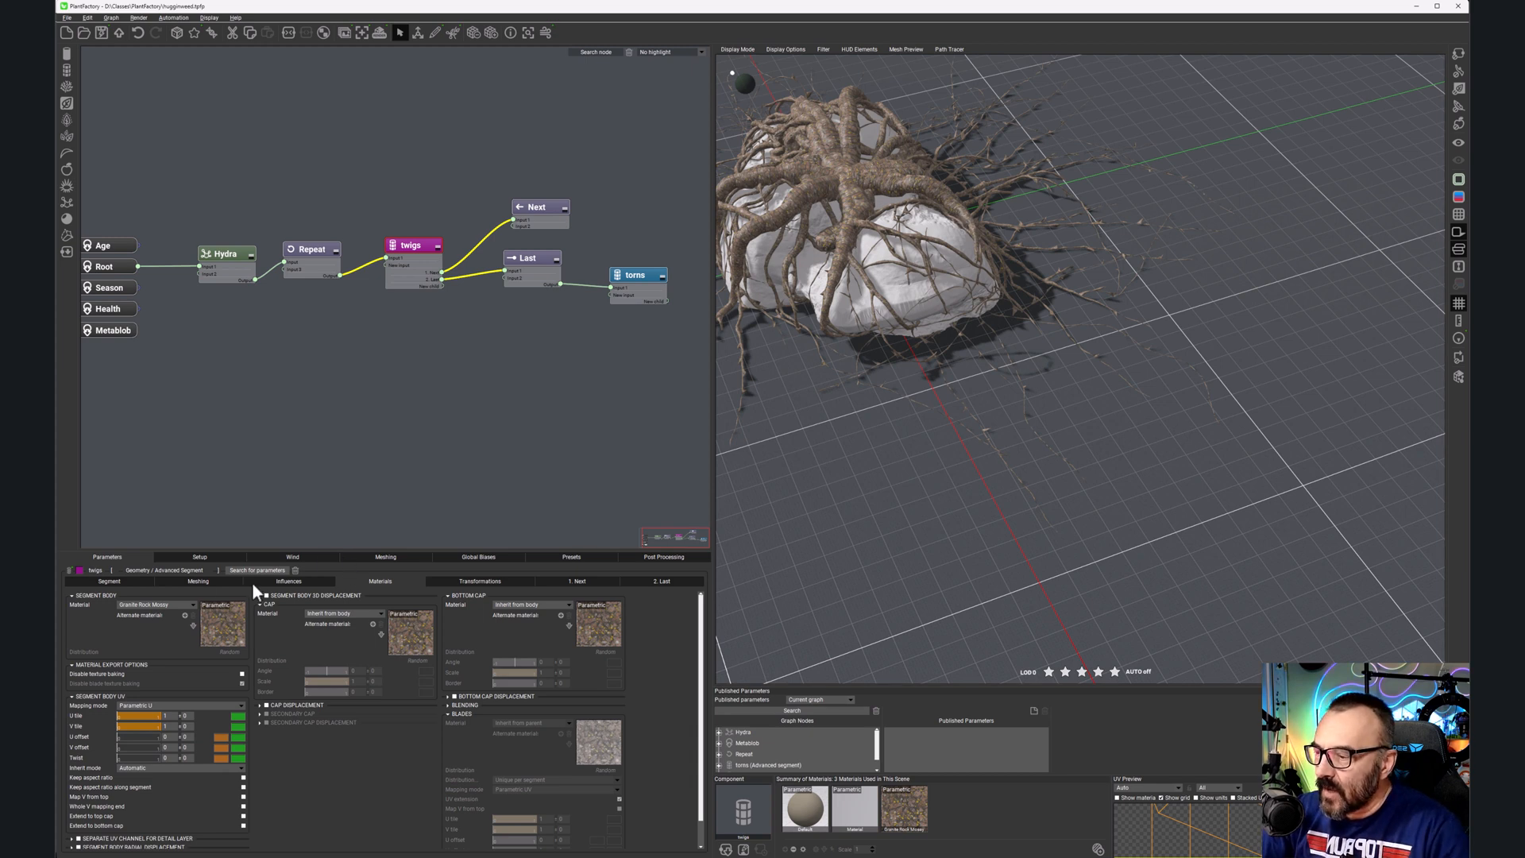
# Step: Review the twigs' meshing and segment settings, and show the global Curl bias gizmo in the viewport
pyautogui.click(194, 580)
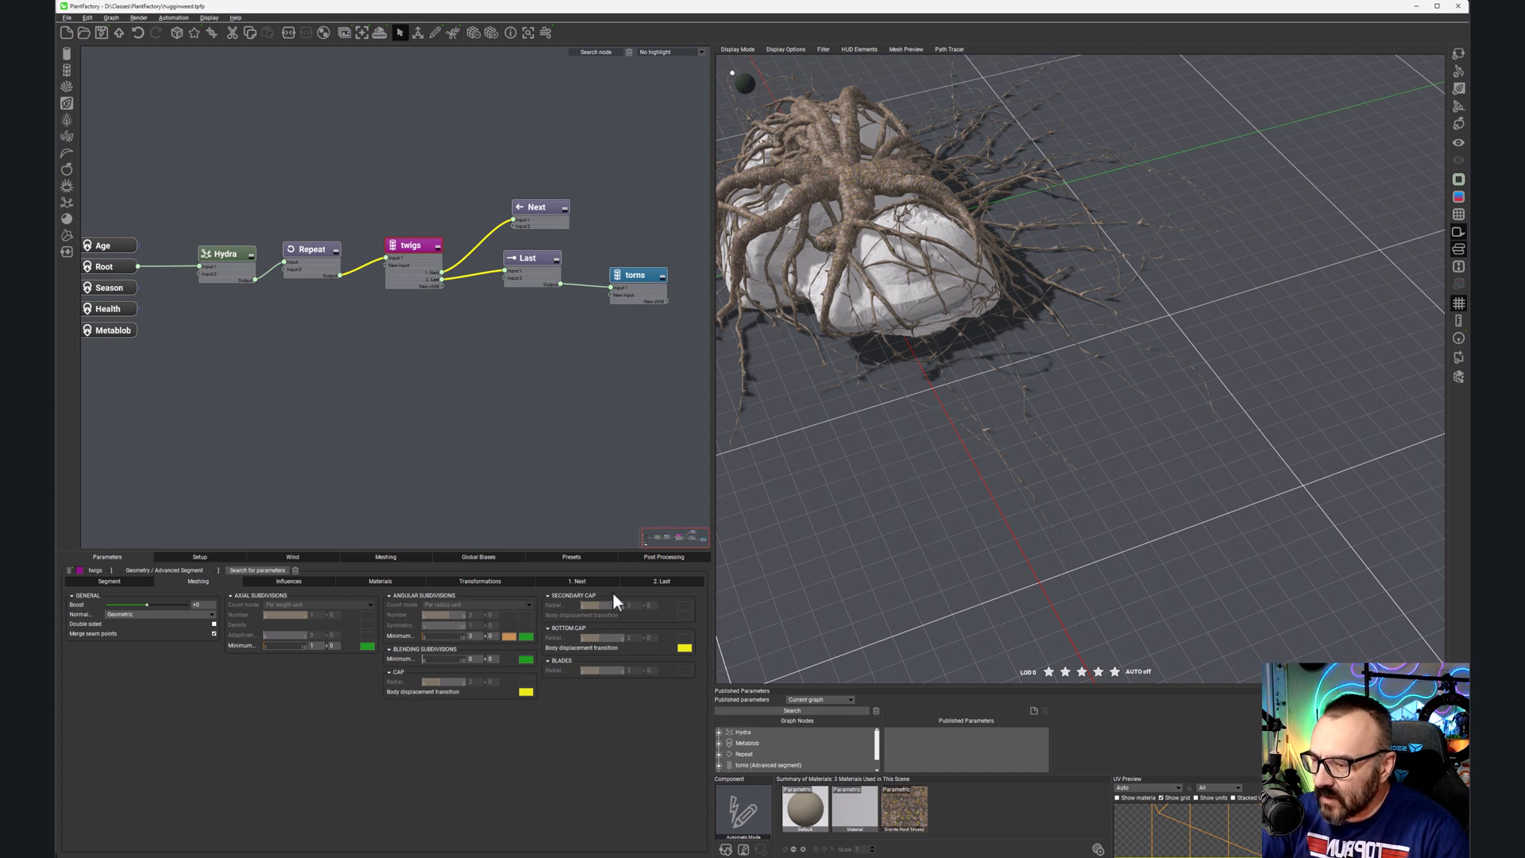
pyautogui.click(119, 580)
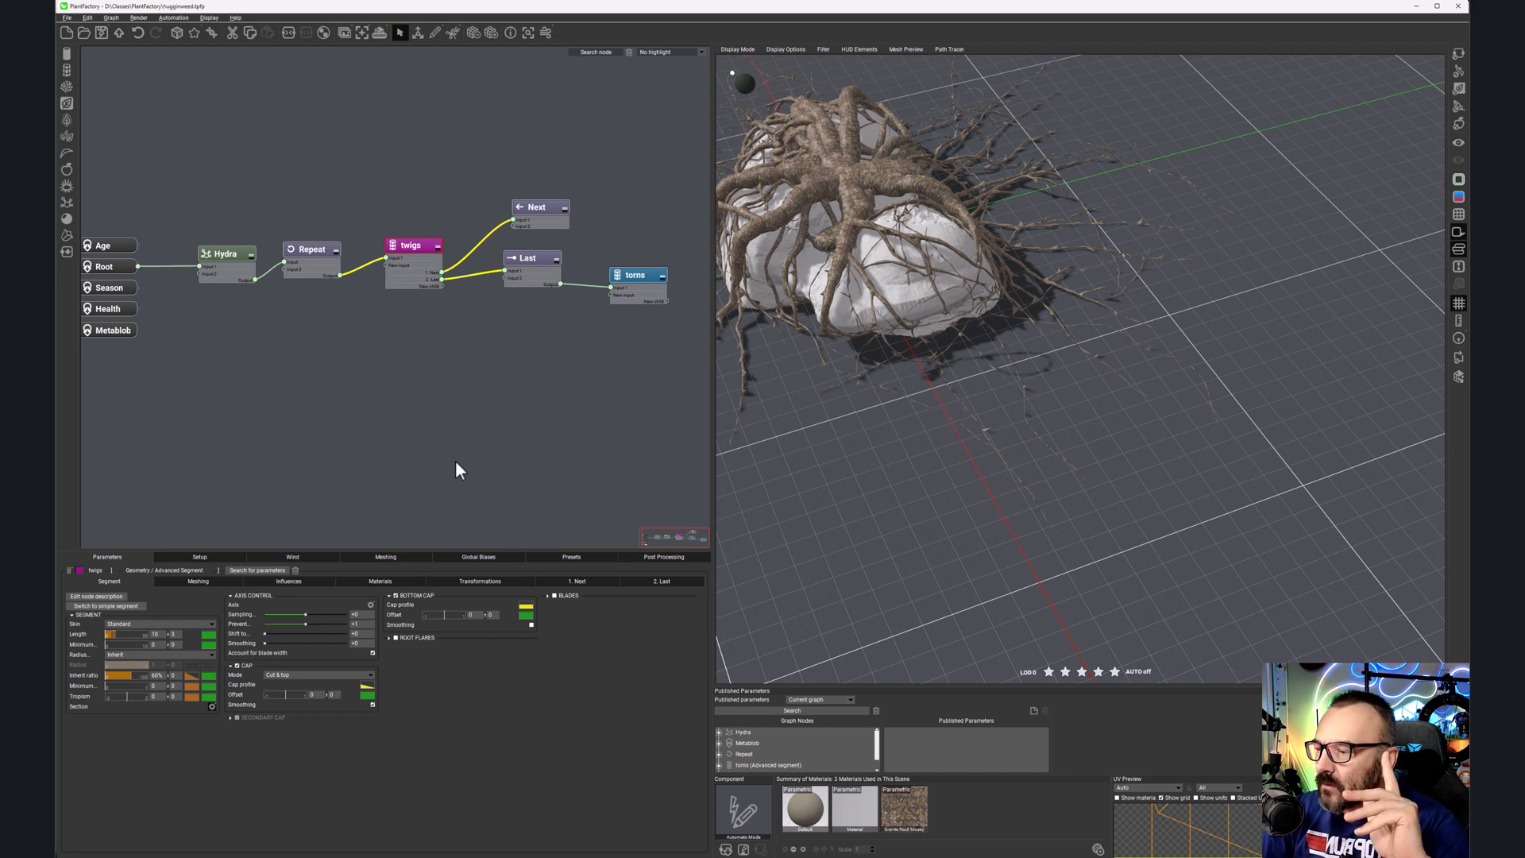
pyautogui.click(457, 557)
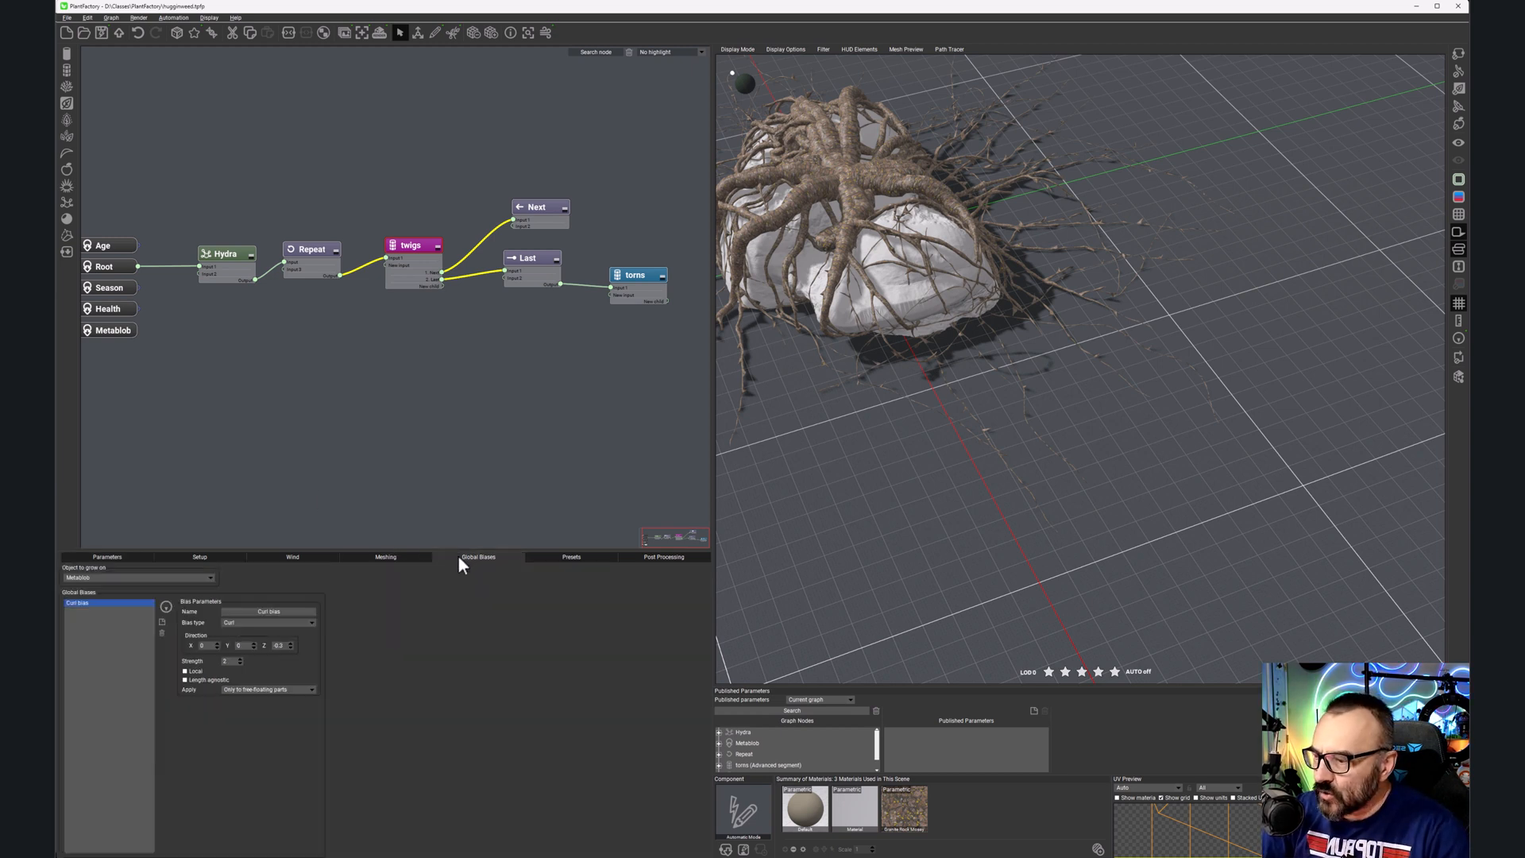
pyautogui.click(168, 607)
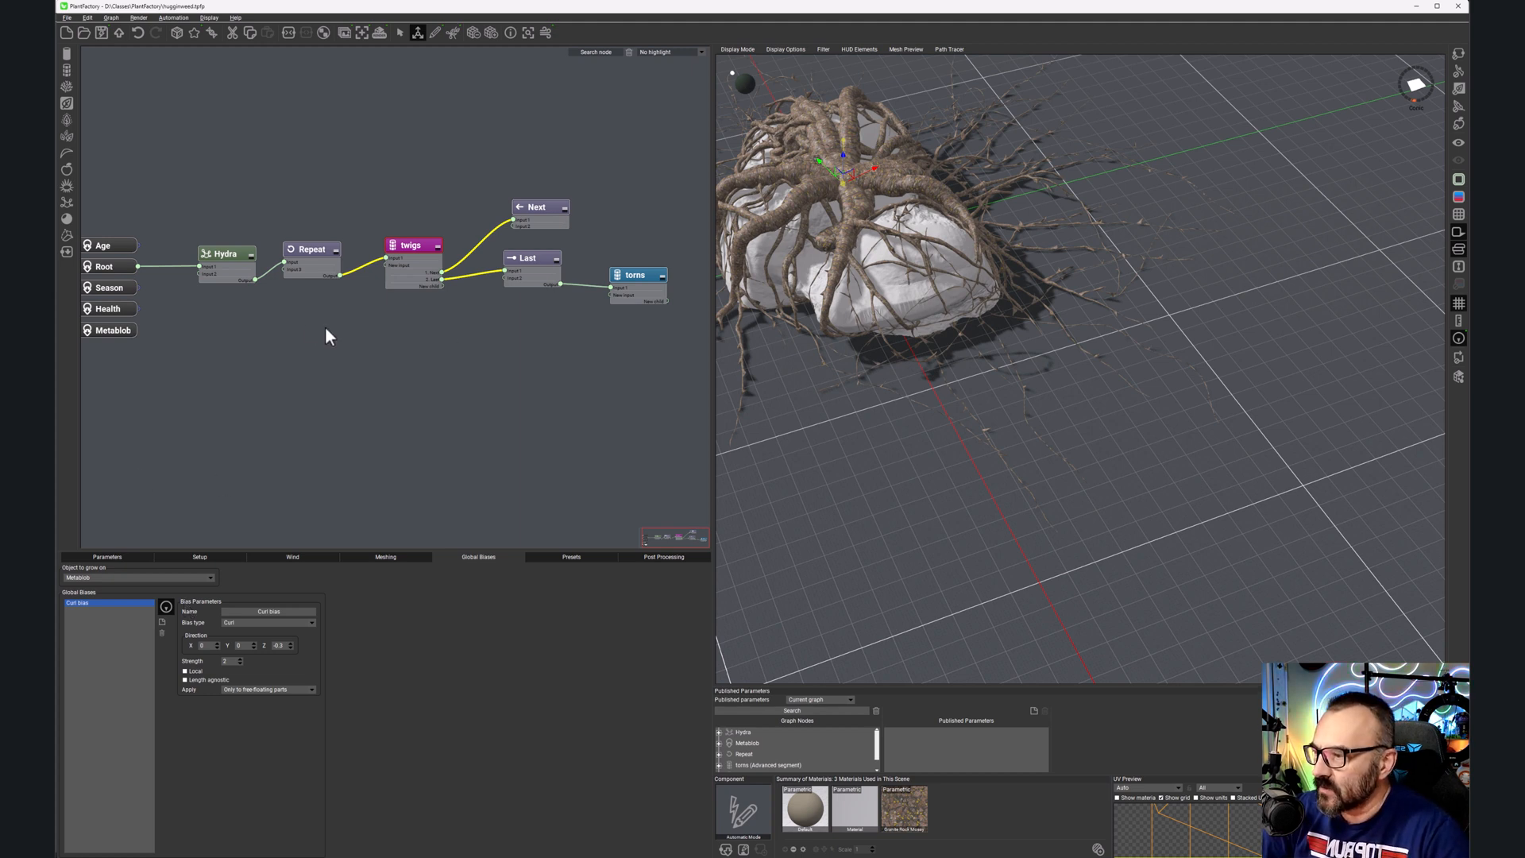
# Step: Look at the file export commands, switch to the VUE scene and inspect the weed-covered rocks with nothing selected
pyautogui.click(68, 18)
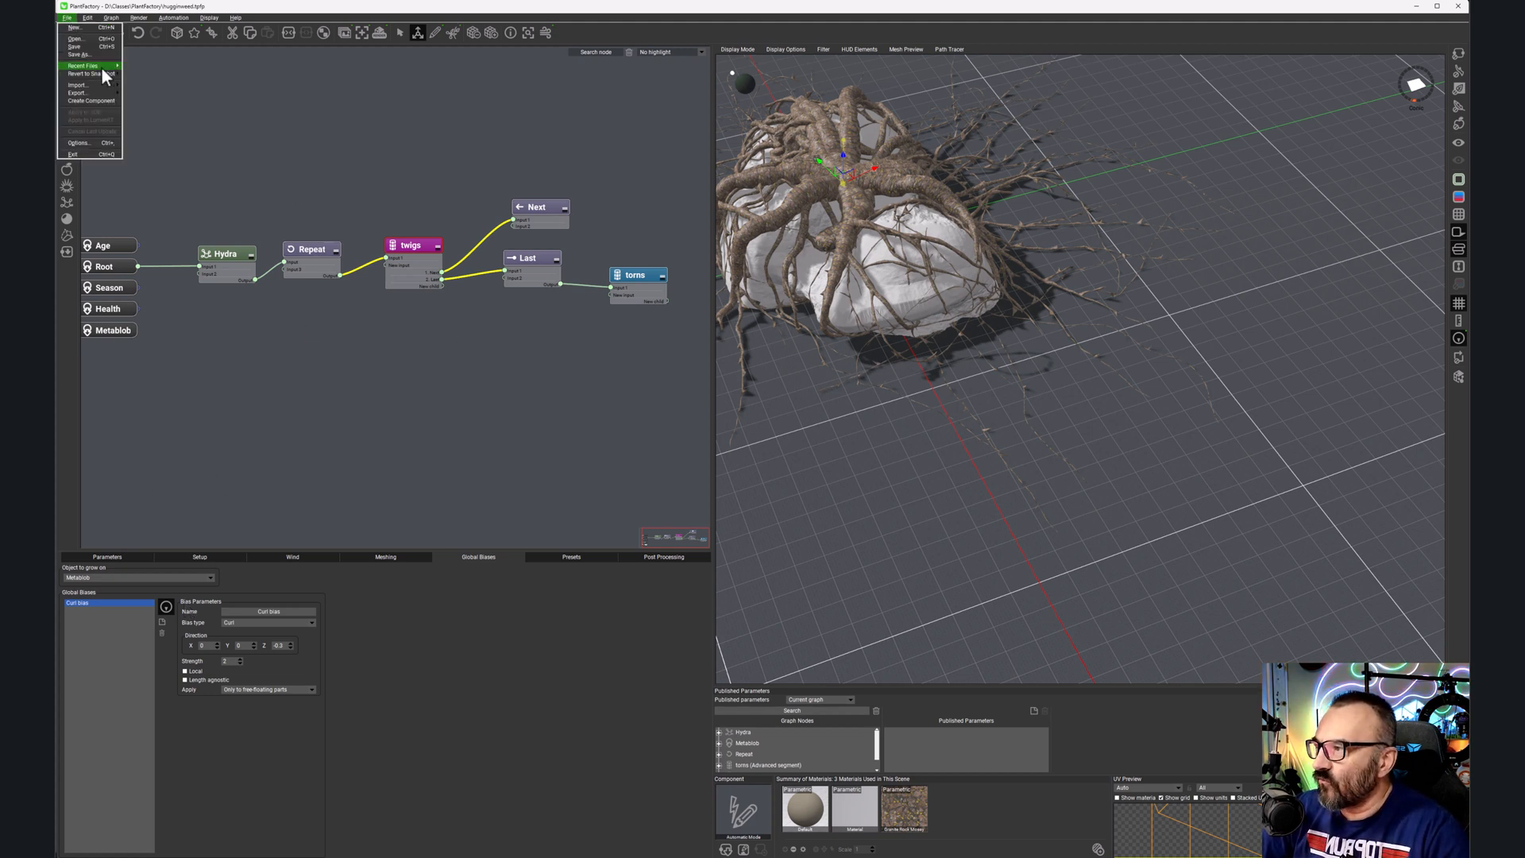
pyautogui.moveTo(93, 91)
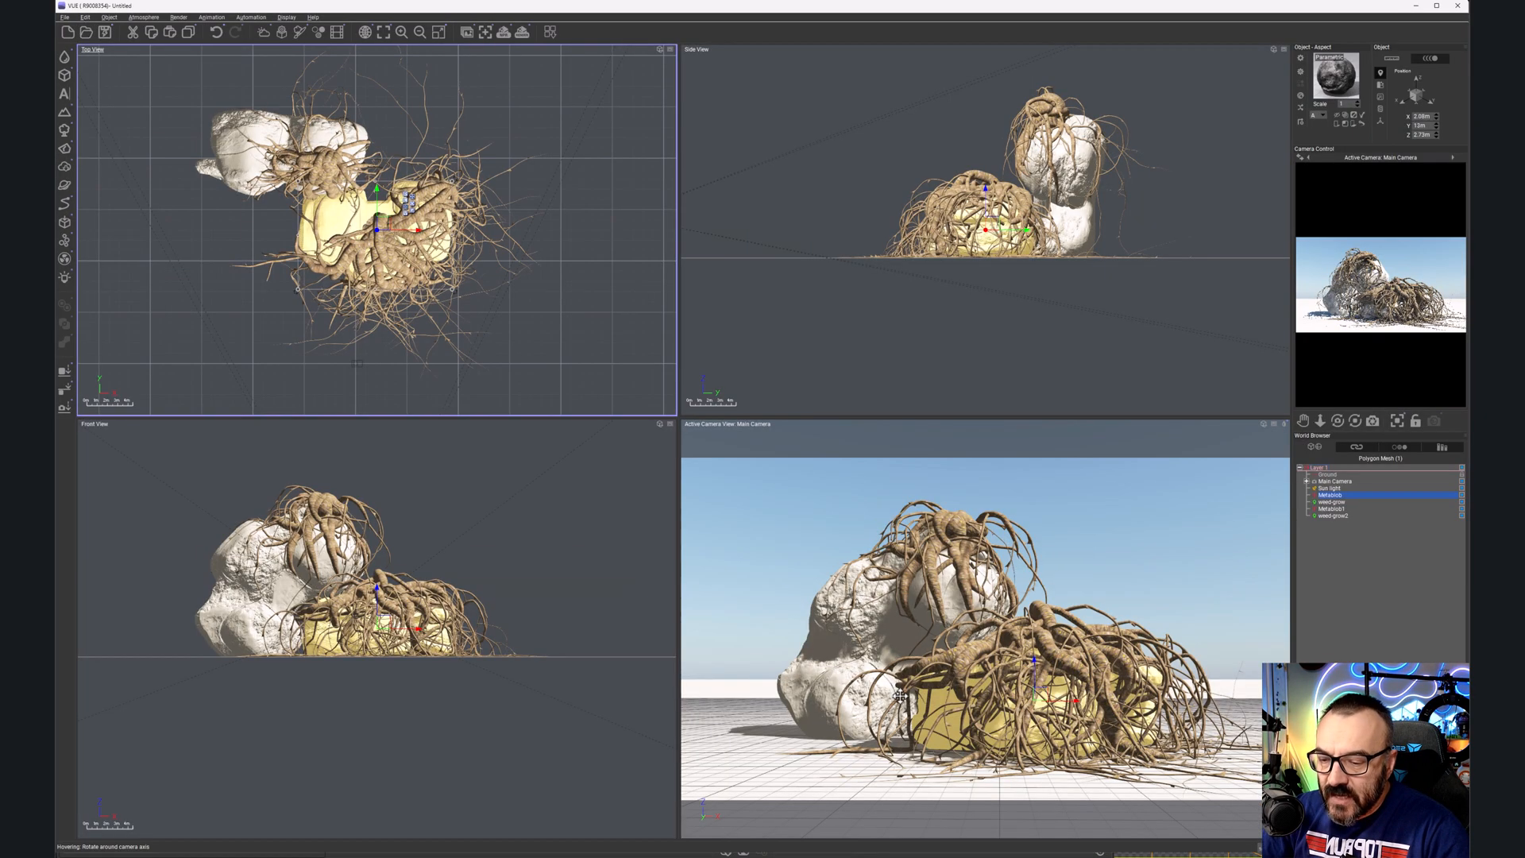
pyautogui.moveTo(564, 264); pyautogui.dragTo(630, 238, button='right')
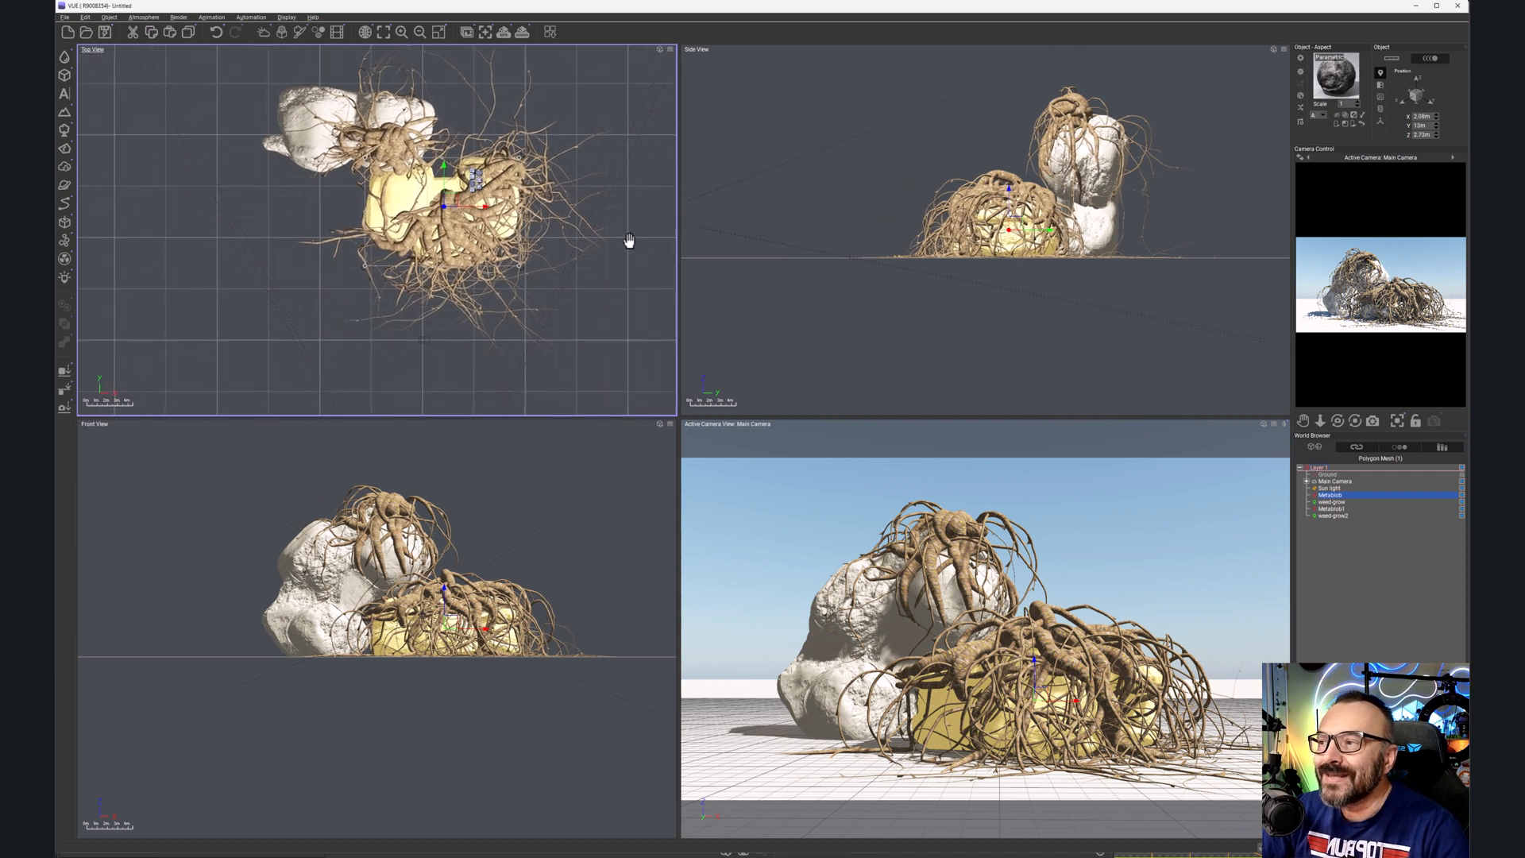
pyautogui.click(1350, 546)
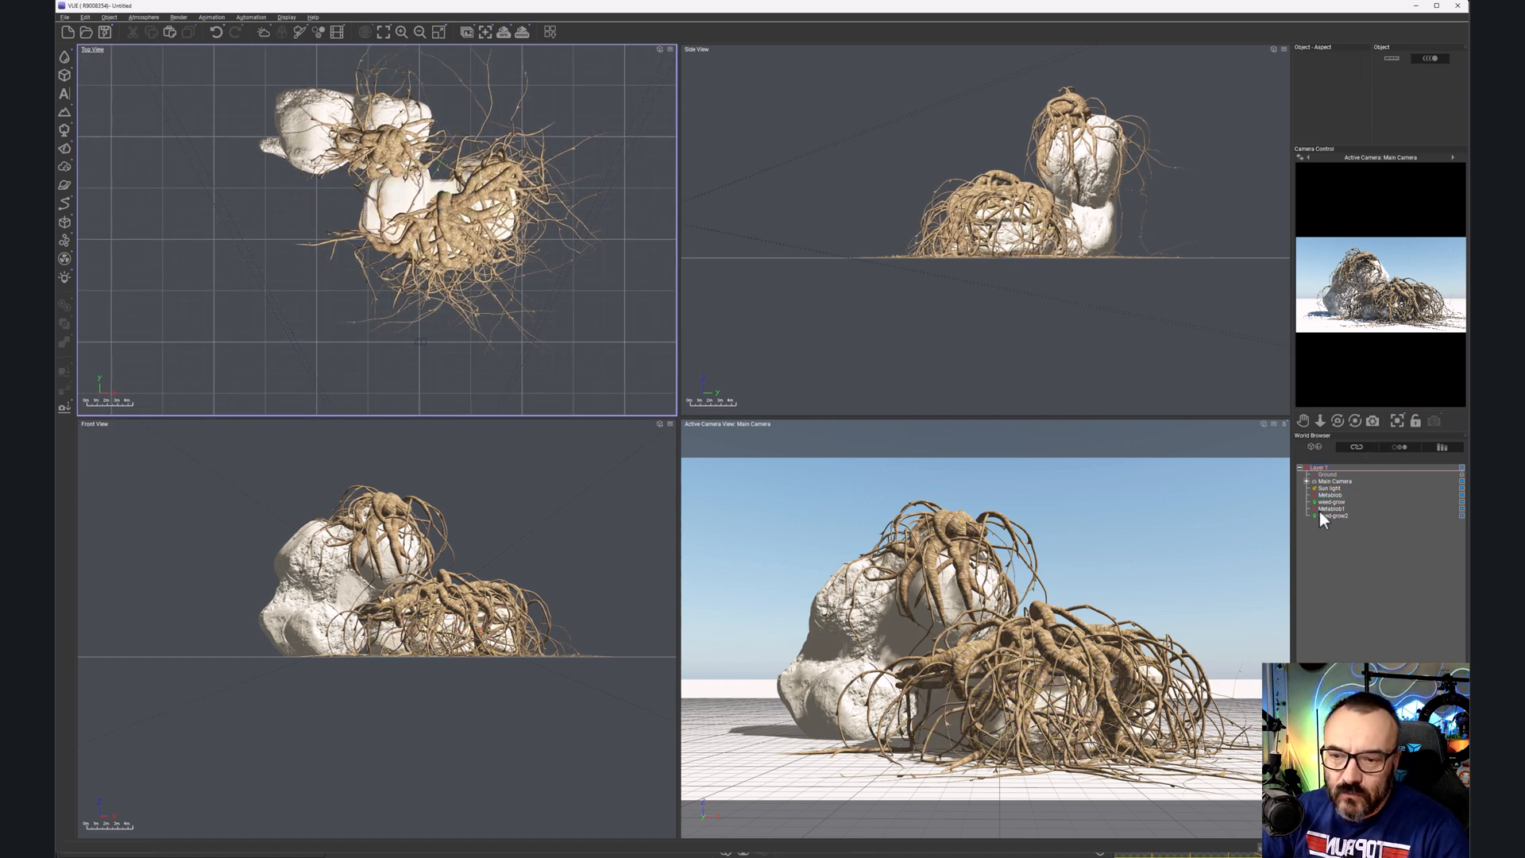
# Step: Delete the second Metablob rock and the second weed-grow plant from the scene
pyautogui.click(1324, 509)
pyautogui.press('Delete')
pyautogui.click(1331, 508)
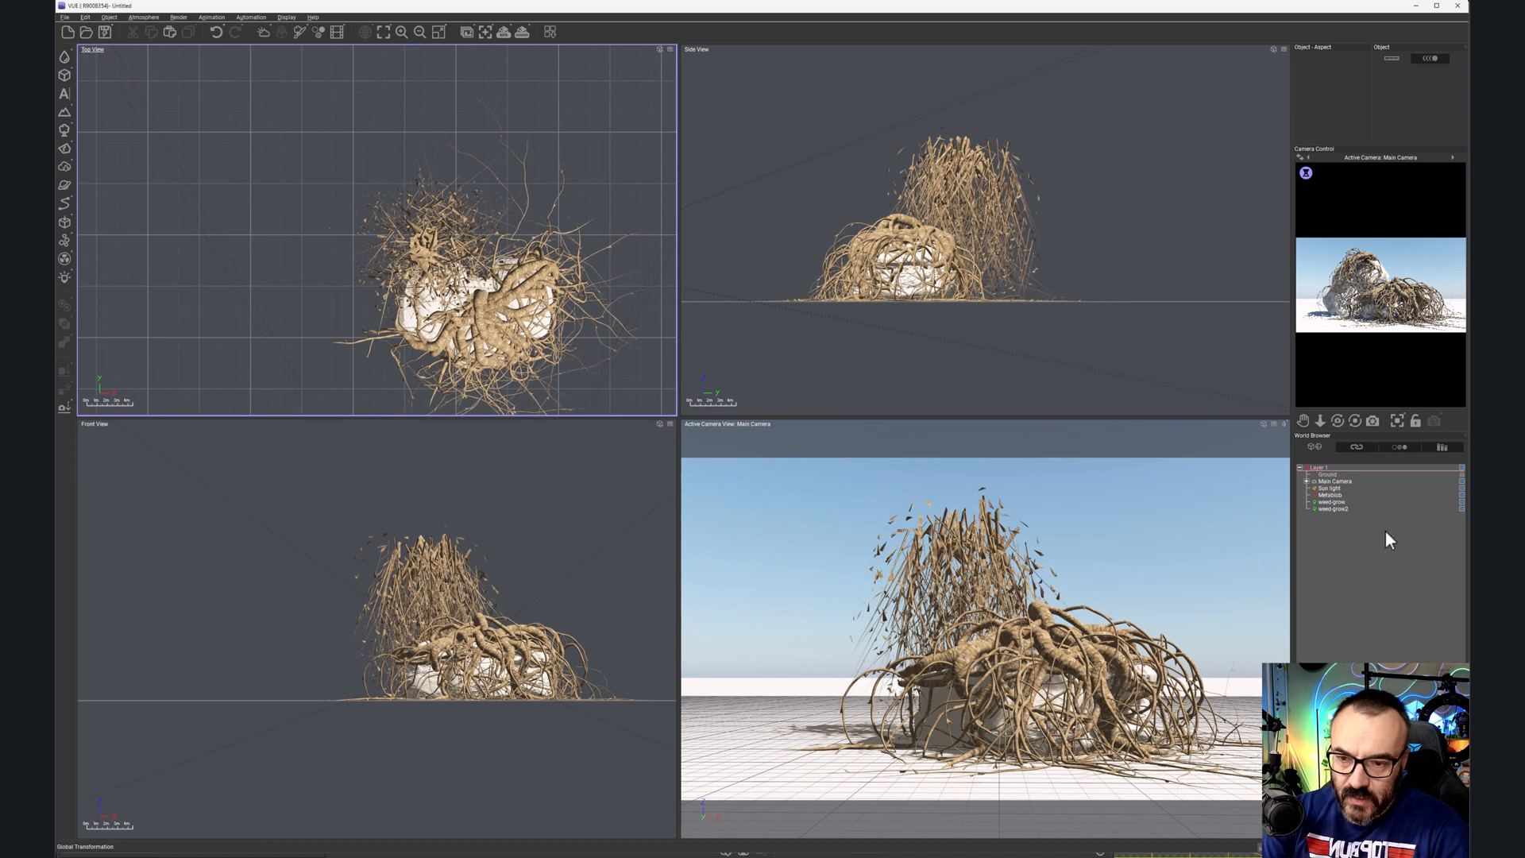
pyautogui.press('Delete')
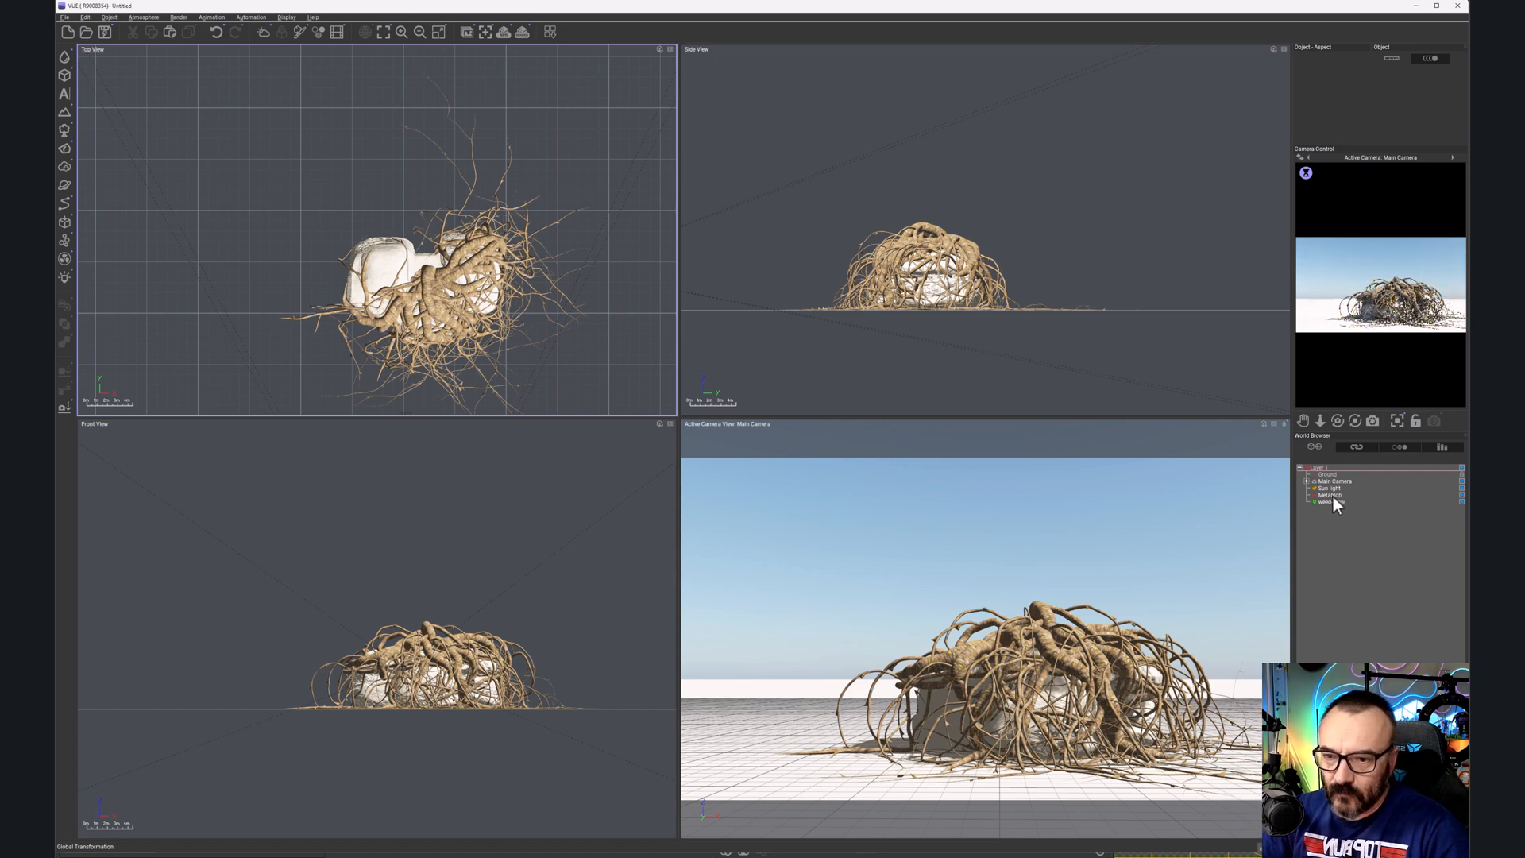
# Step: Edit the remaining weed-grow plant so it grows on no object by setting Grow on object to None
pyautogui.click(1332, 496)
pyautogui.doubleClick(1336, 503)
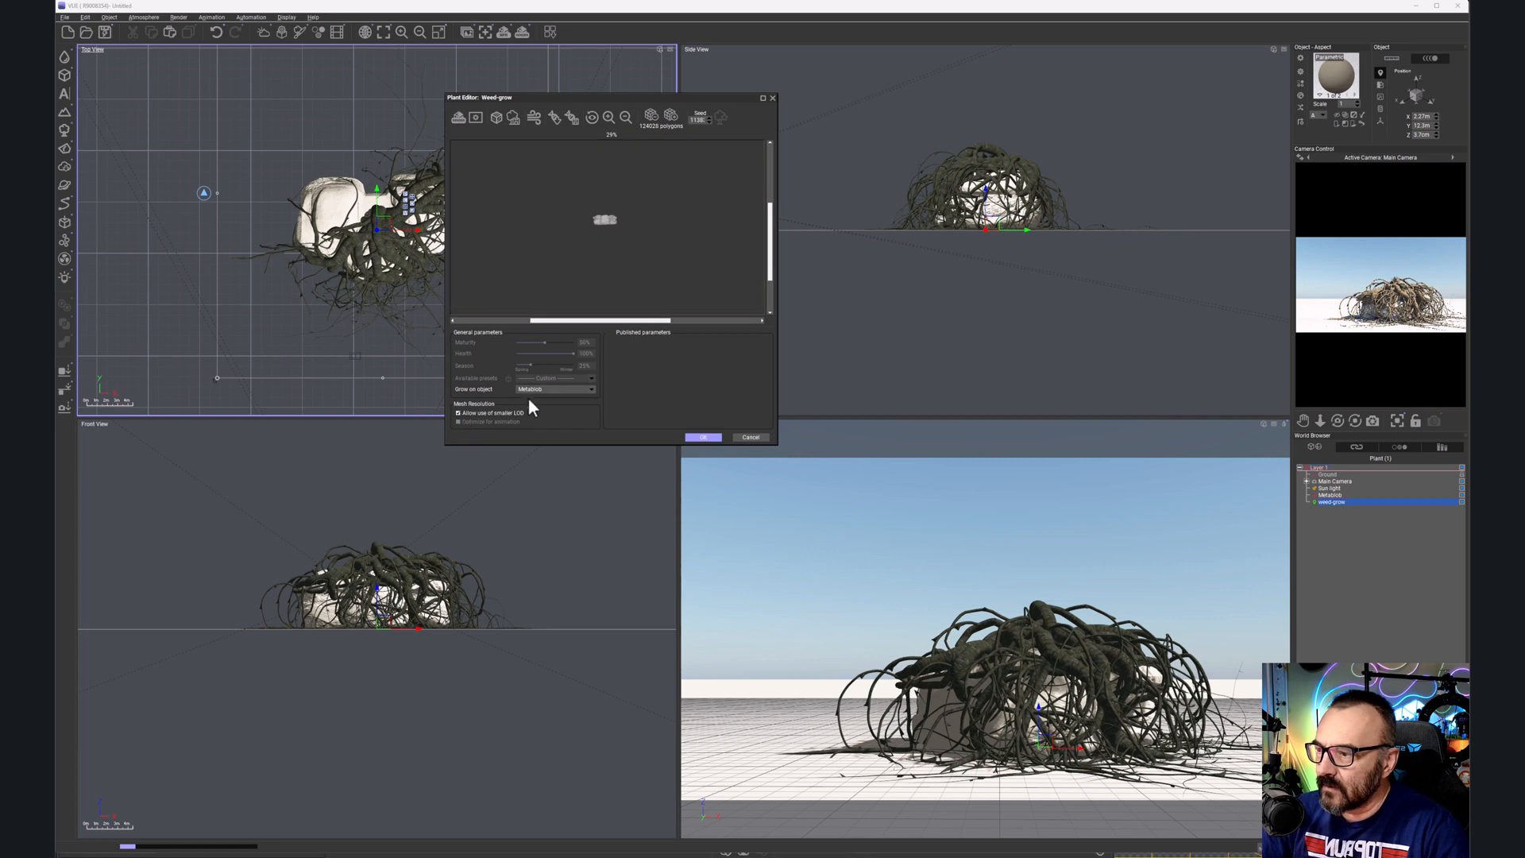
pyautogui.click(591, 389)
pyautogui.click(537, 397)
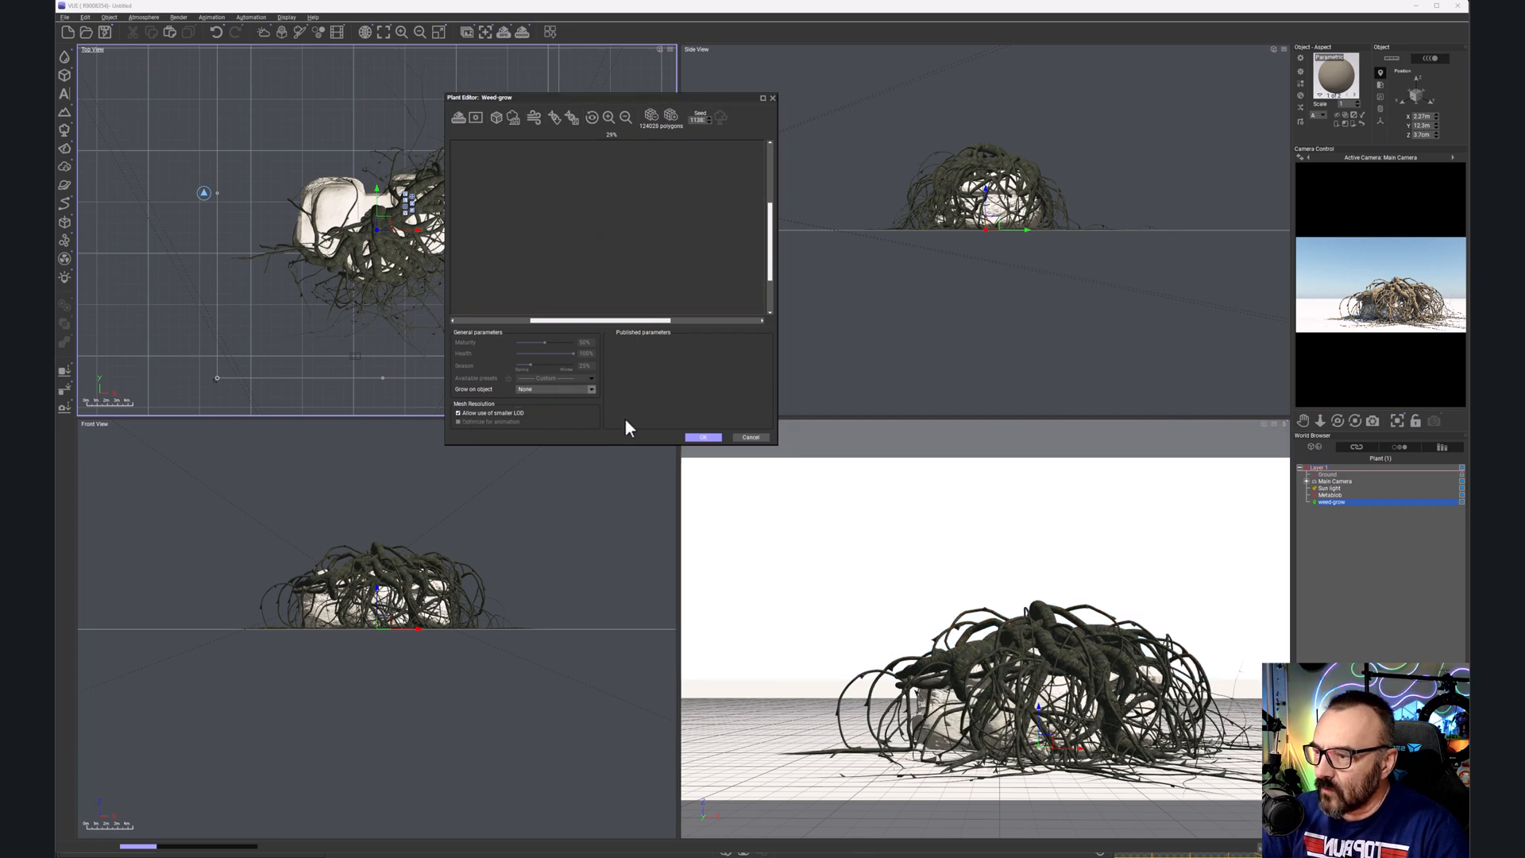
pyautogui.click(695, 437)
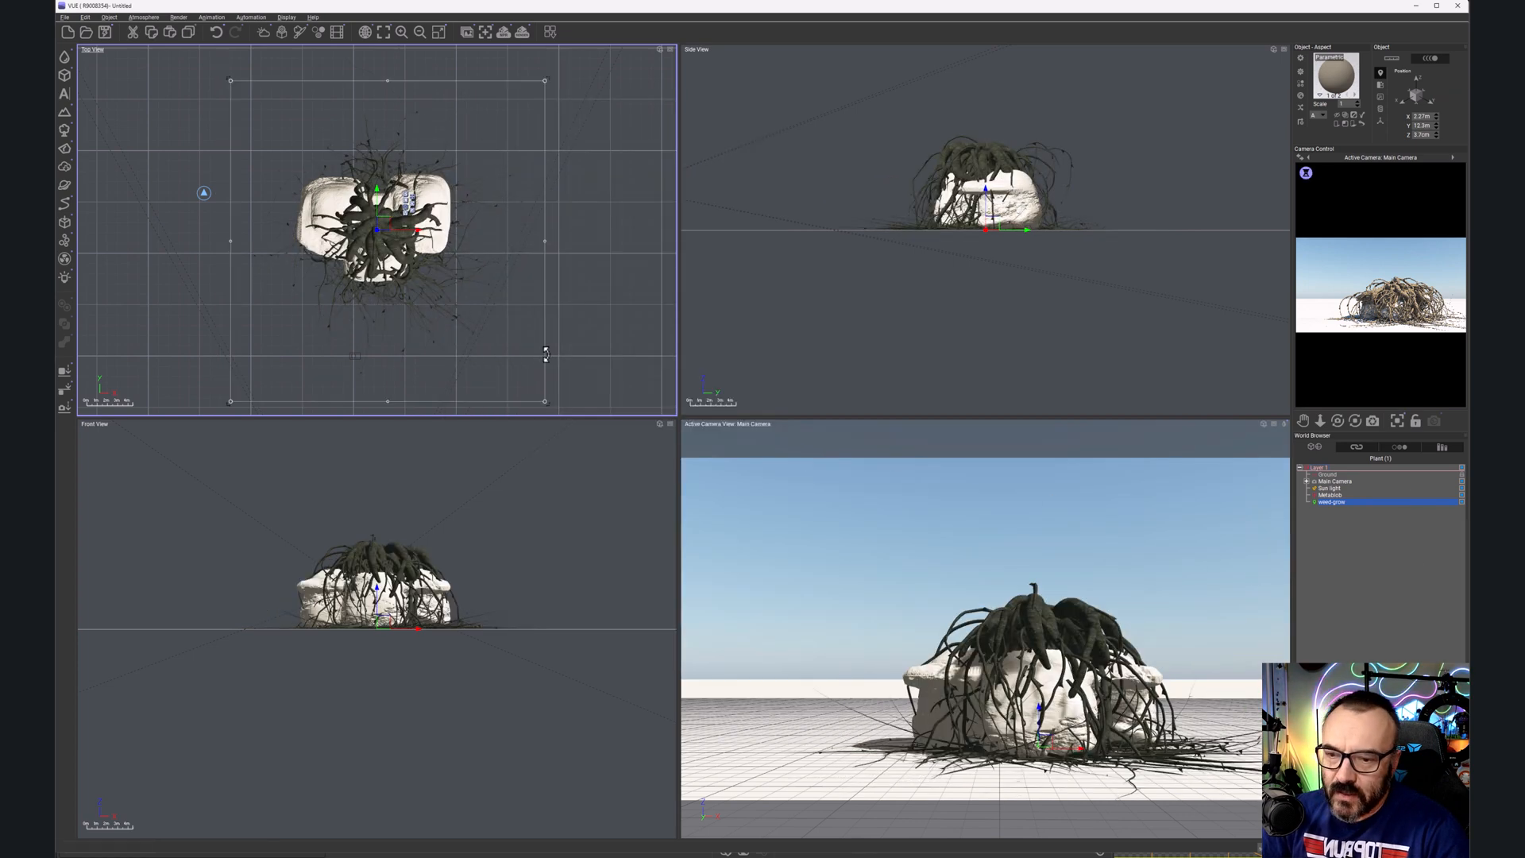
# Step: Move the weed off the rock onto open ground beside it
pyautogui.moveTo(559, 367); pyautogui.dragTo(566, 388, button='middle')
pyautogui.moveTo(435, 252); pyautogui.dragTo(592, 85)
pyautogui.moveTo(610, 228); pyautogui.dragTo(482, 273, button='middle')
pyautogui.moveTo(465, 129); pyautogui.dragTo(522, 131)
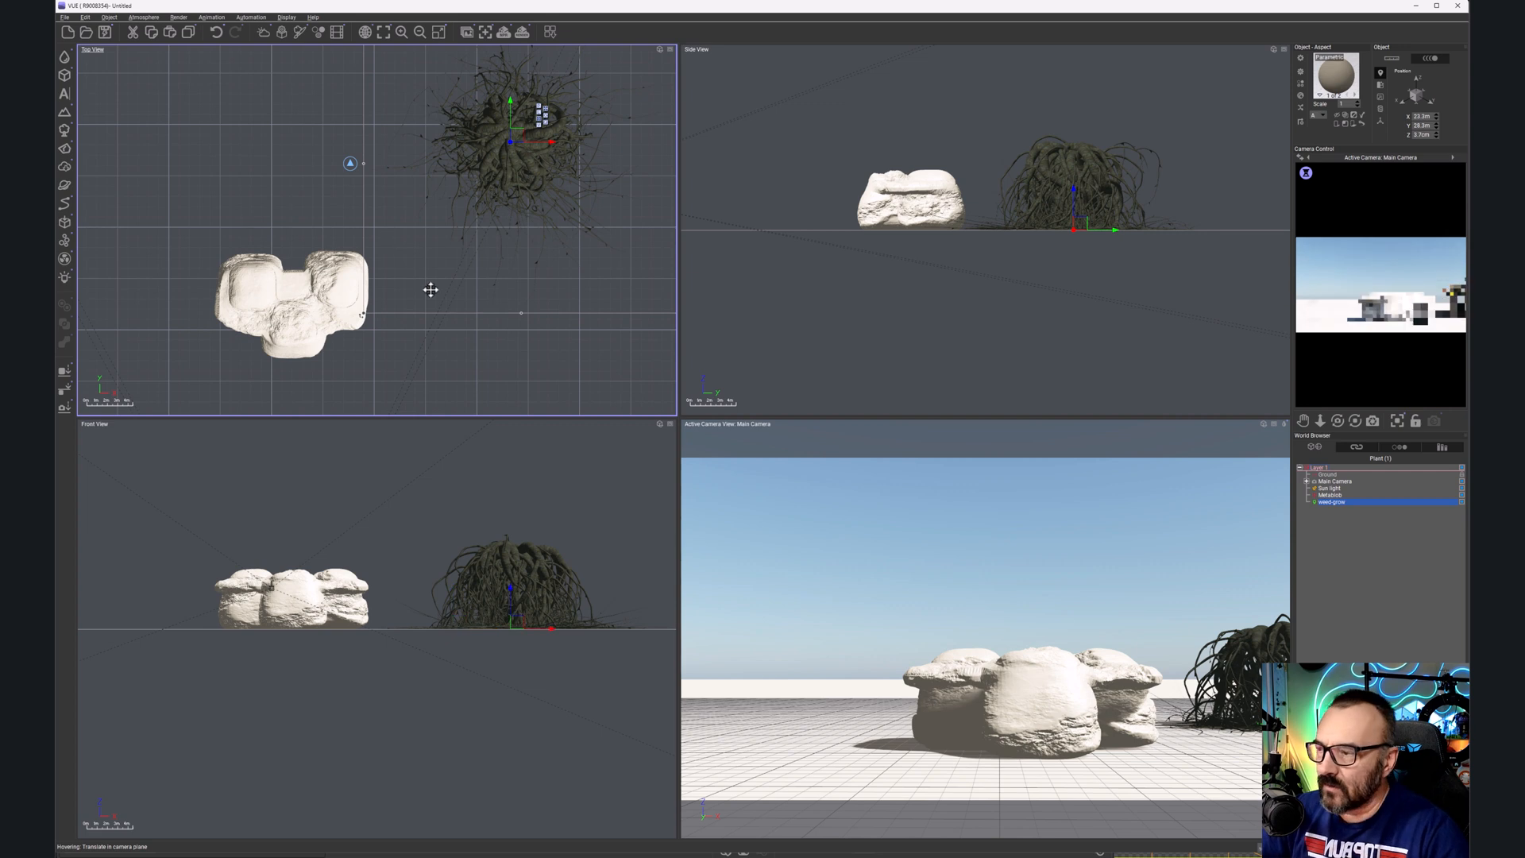
# Step: Nudge the Metablob rock slightly across the ground and move the weed back over its centre
pyautogui.click(334, 324)
pyautogui.moveTo(315, 320); pyautogui.dragTo(405, 290, button='middle')
pyautogui.moveTo(388, 268)
pyautogui.mouseDown()
pyautogui.moveTo(337, 199)
pyautogui.moveTo(366, 256)
pyautogui.mouseUp()
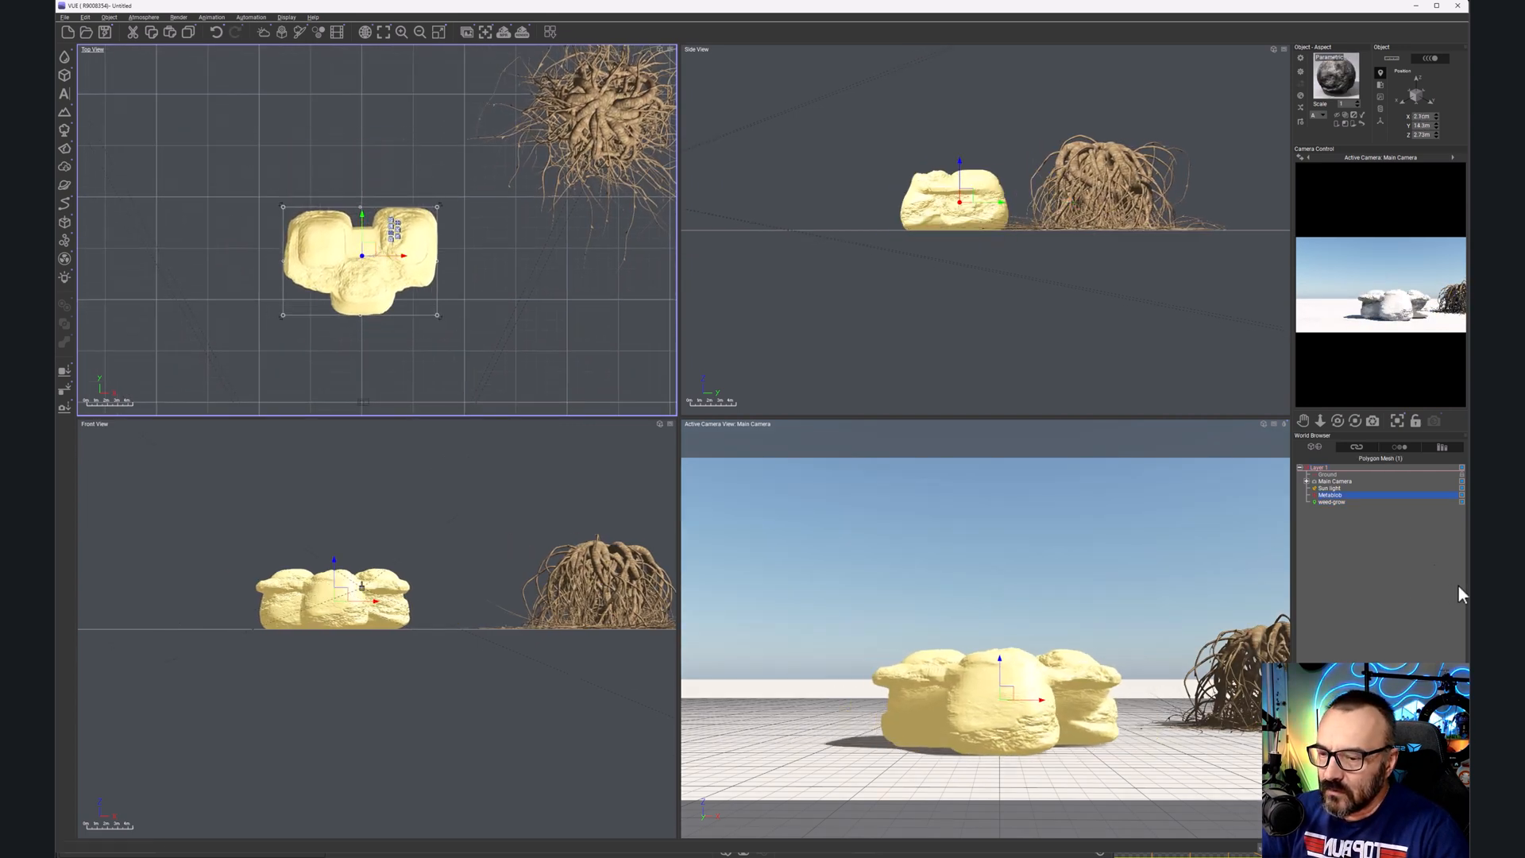
pyautogui.click(1336, 502)
pyautogui.moveTo(355, 270); pyautogui.dragTo(488, 194, button='middle')
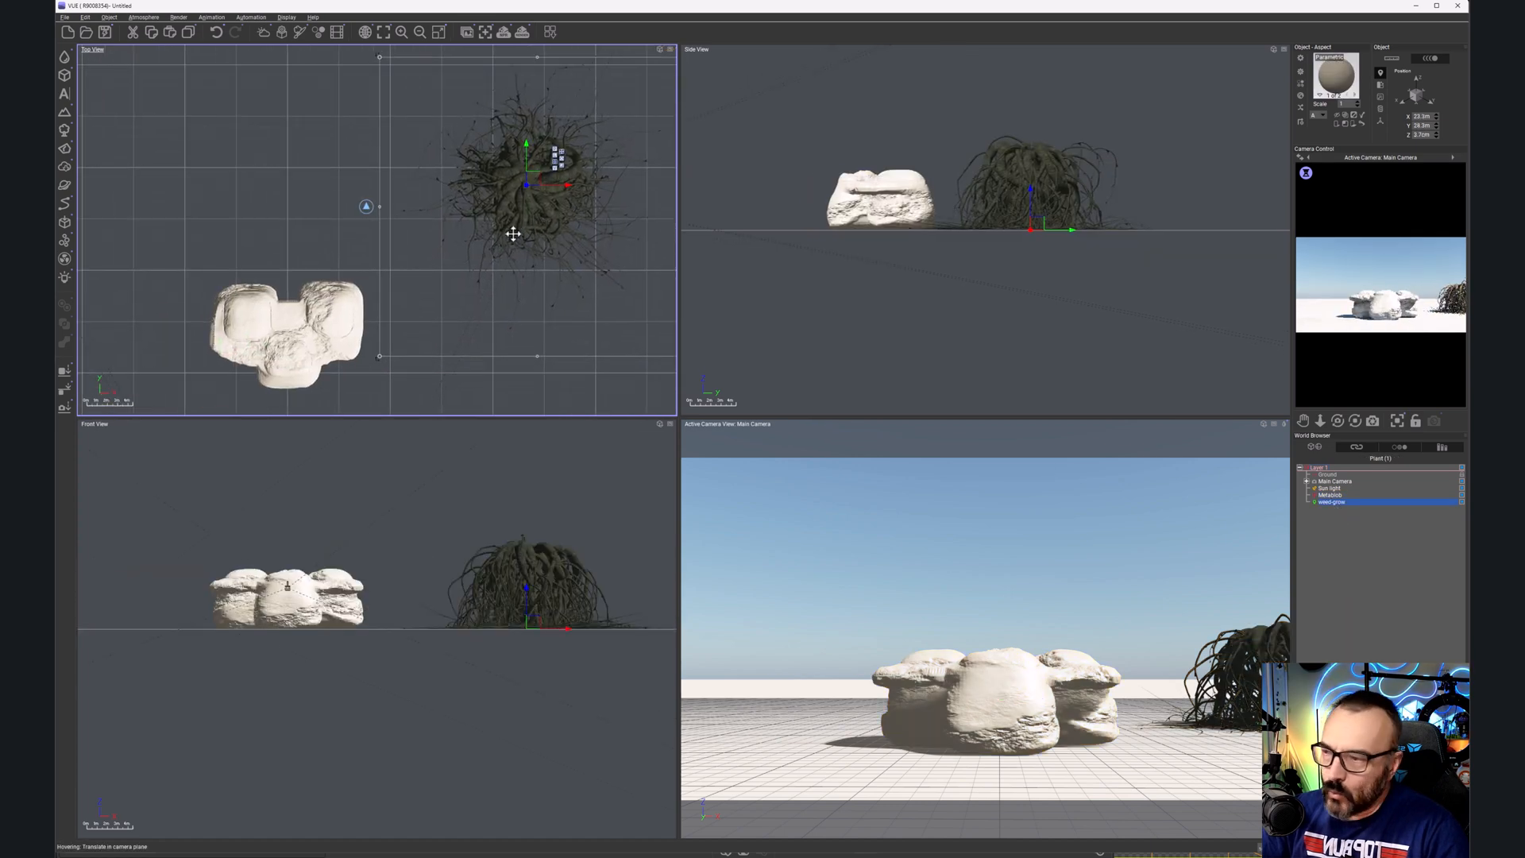
pyautogui.moveTo(517, 155); pyautogui.dragTo(299, 330)
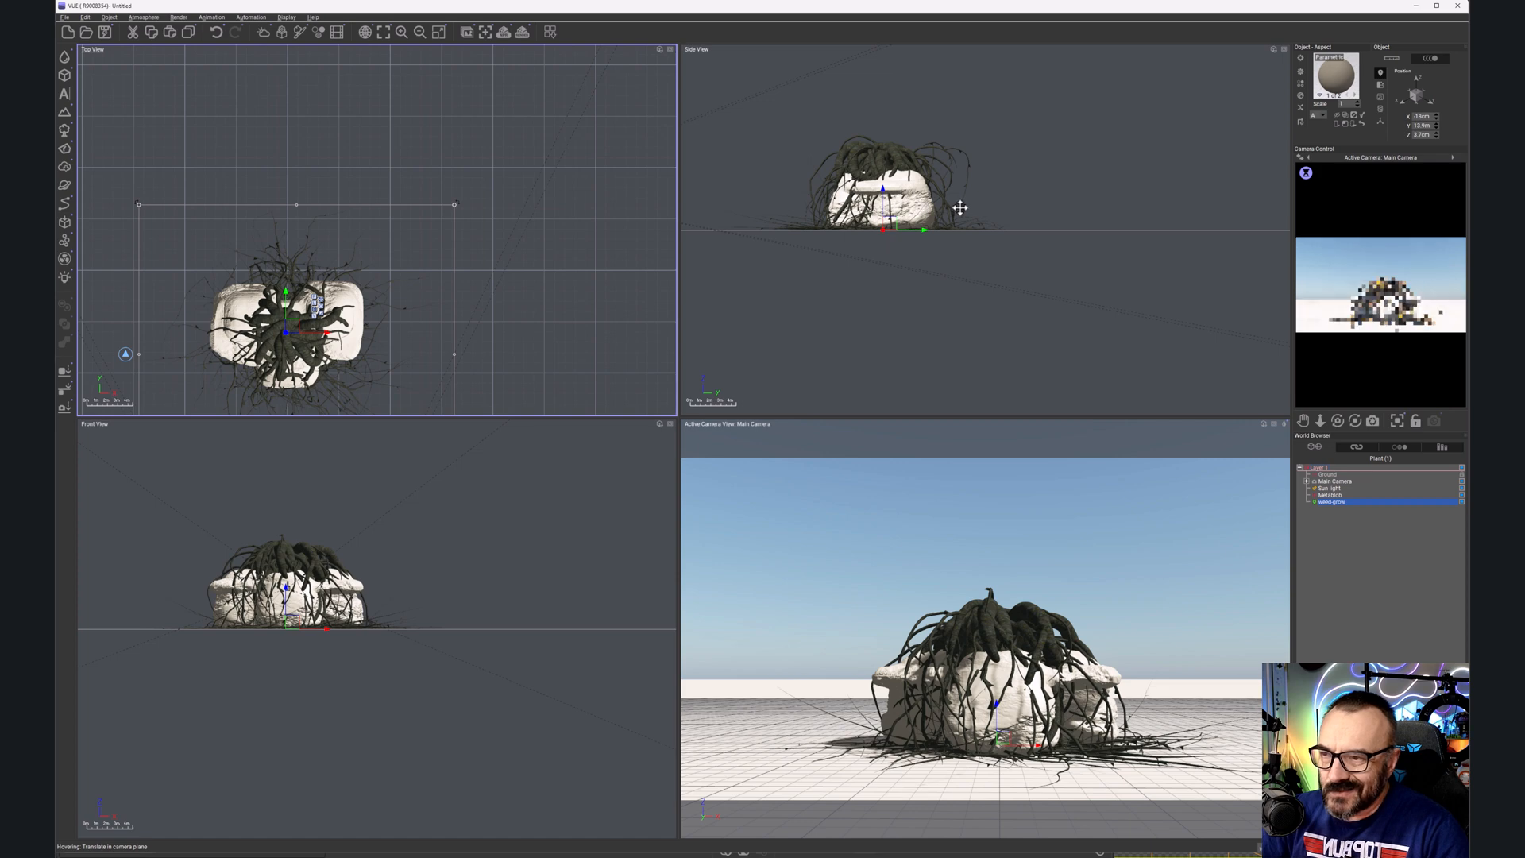
# Step: Raise the Metablob rock above the ground and lift the weed to match, so both float
pyautogui.moveTo(959, 207); pyautogui.dragTo(1053, 200, button='middle')
pyautogui.click(1329, 495)
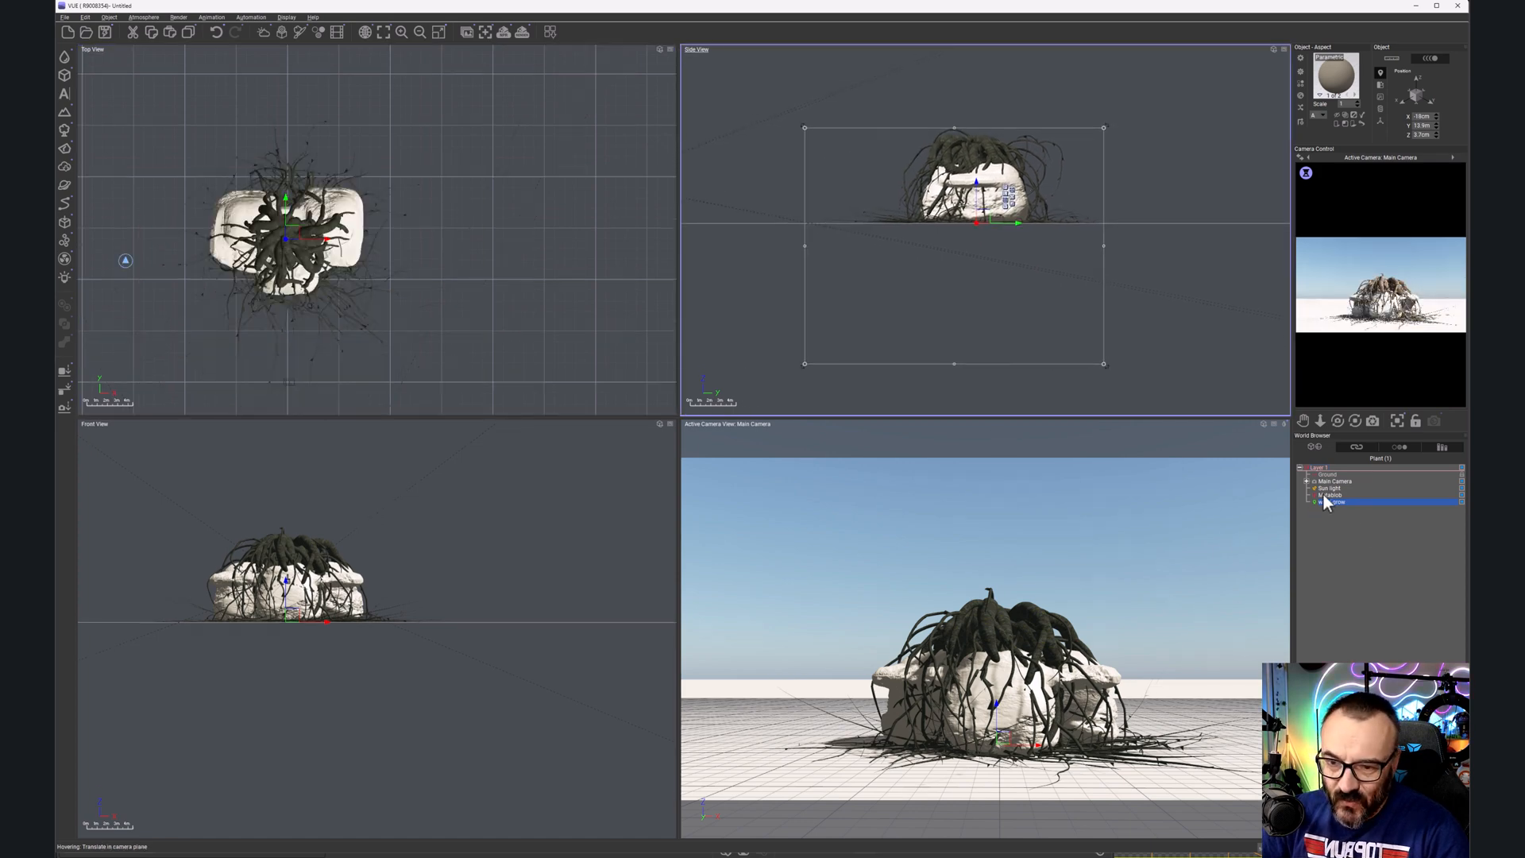
pyautogui.moveTo(992, 198); pyautogui.dragTo(992, 183)
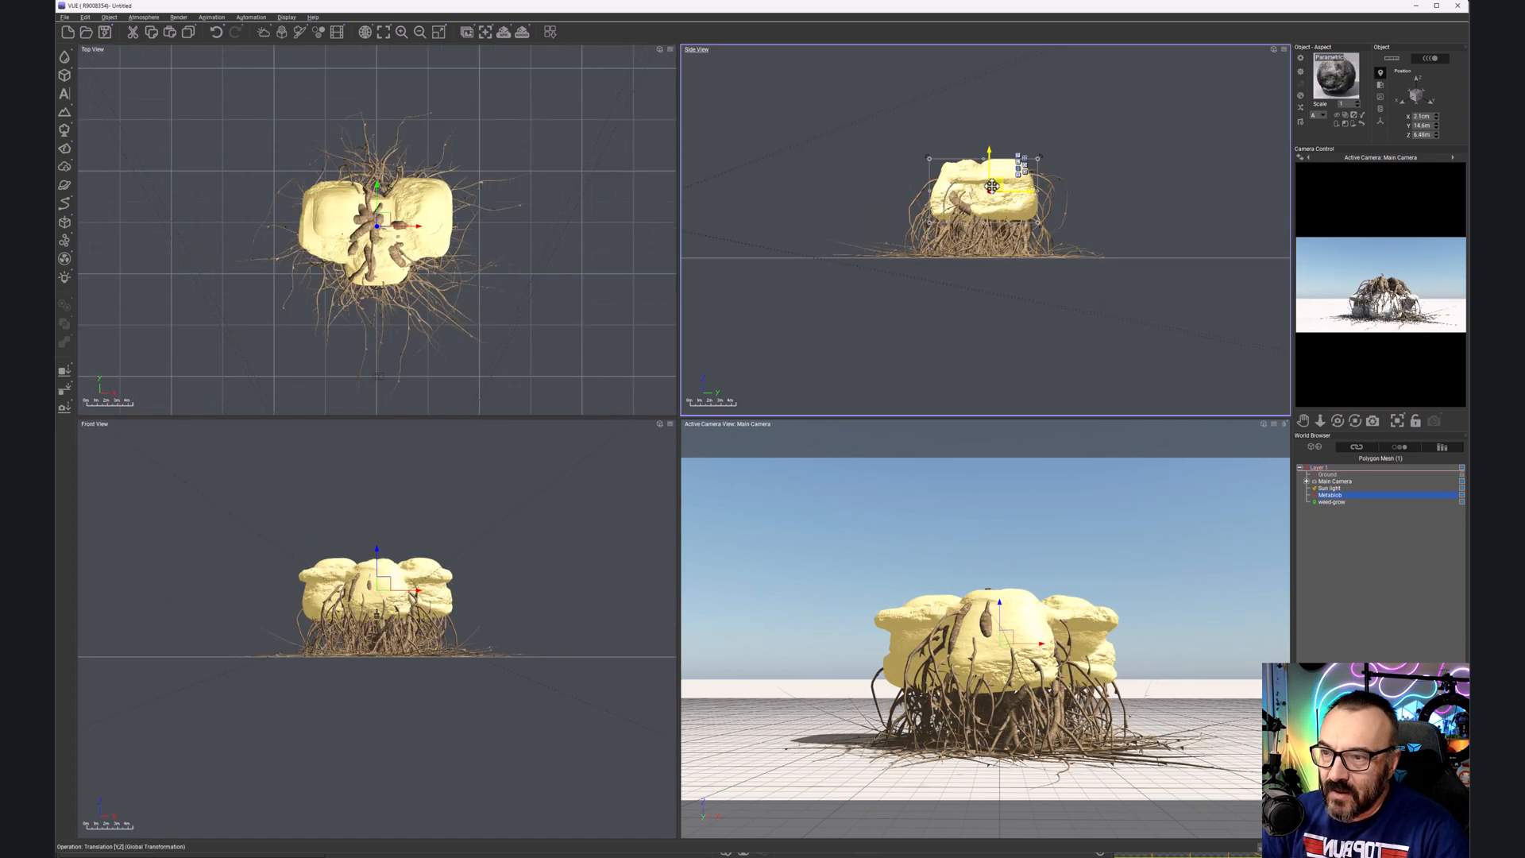
pyautogui.moveTo(429, 230); pyautogui.dragTo(449, 259, button='middle')
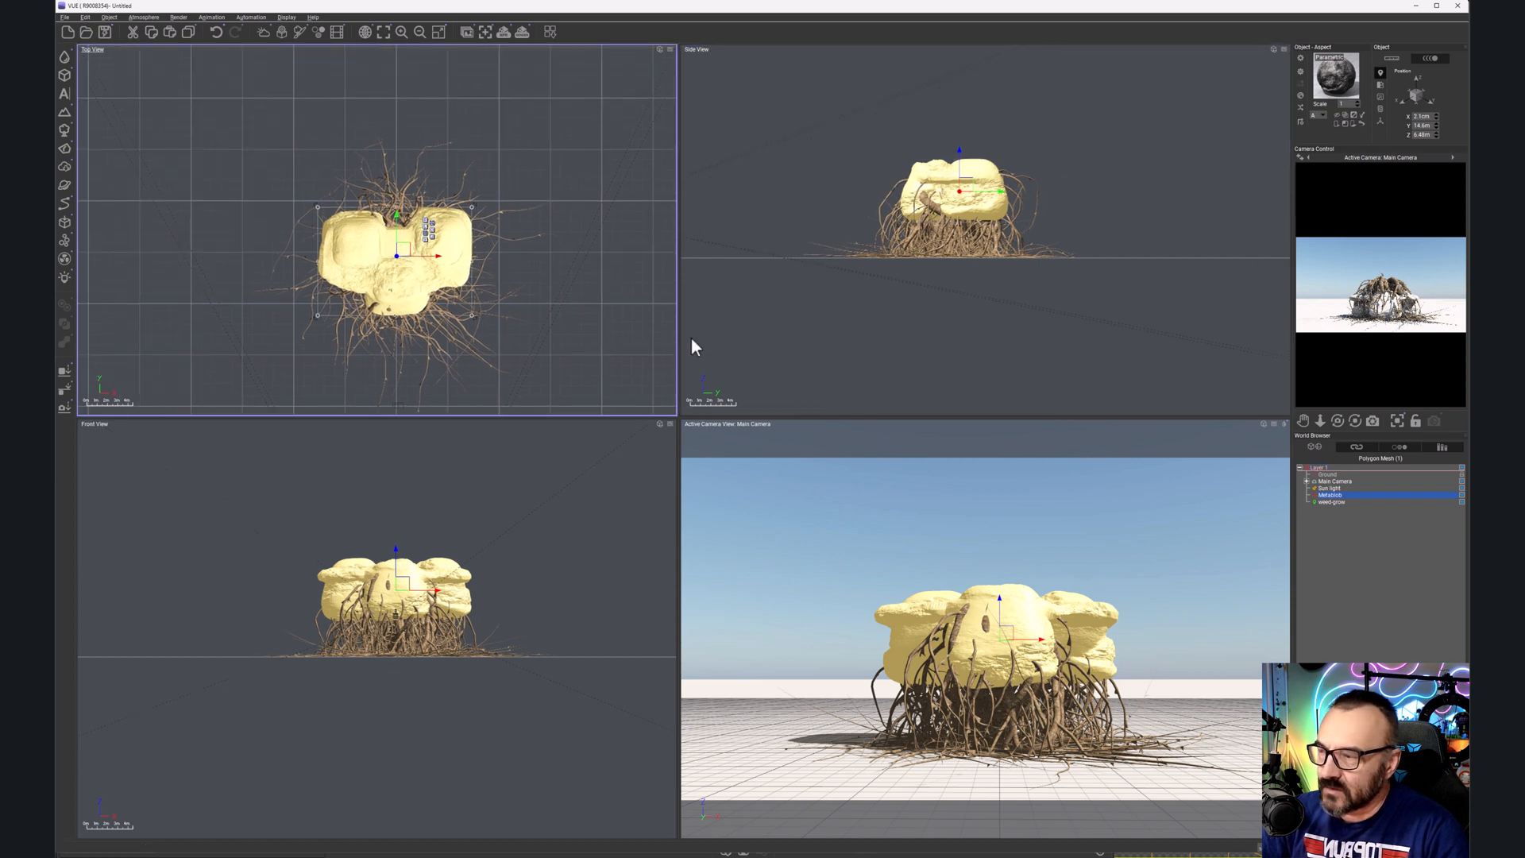
pyautogui.click(1331, 501)
pyautogui.moveTo(988, 279); pyautogui.dragTo(984, 240)
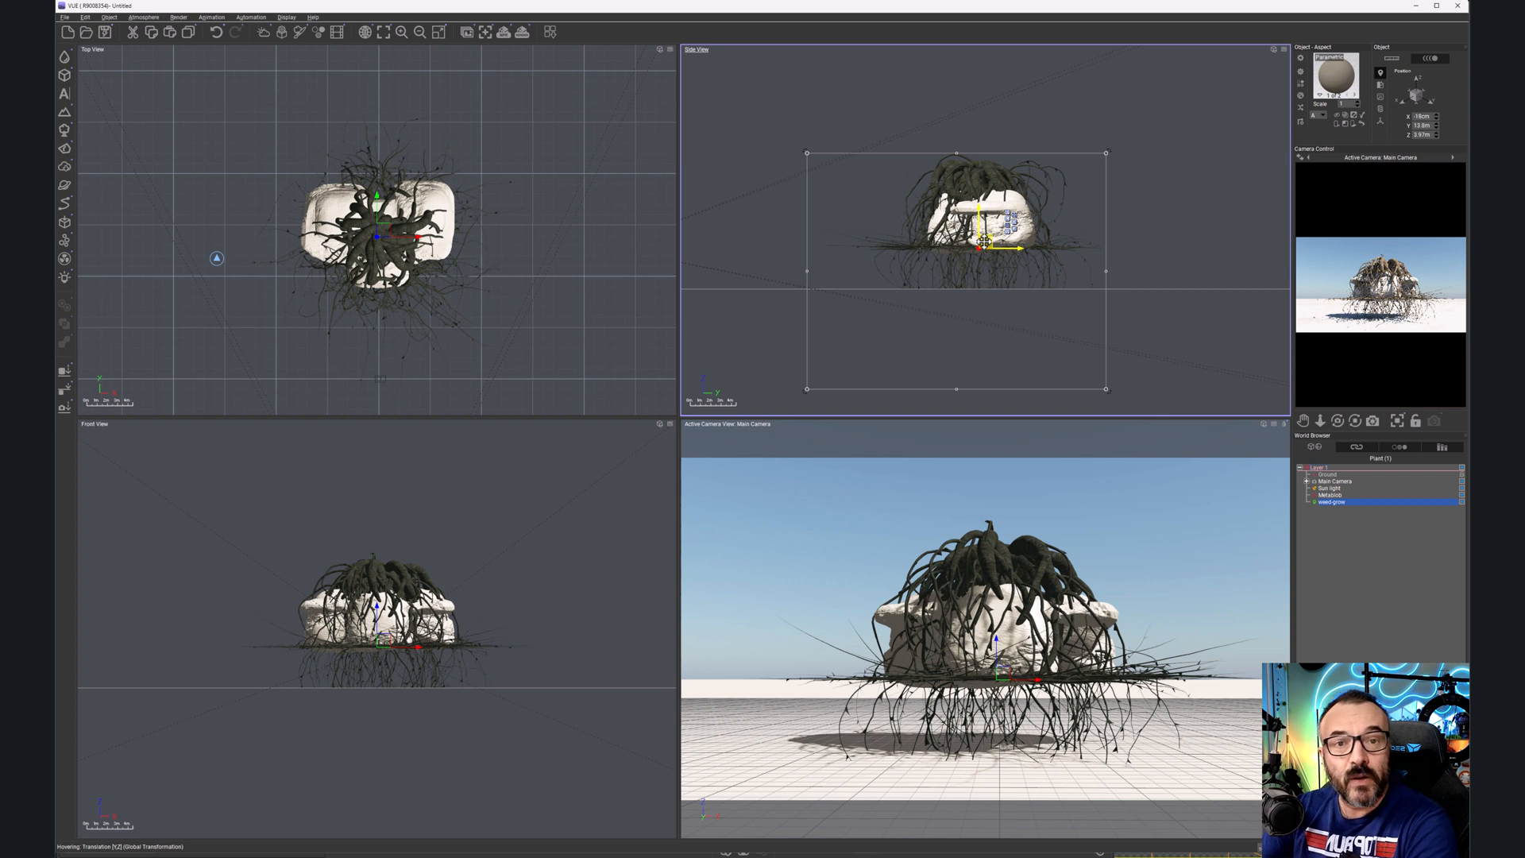
# Step: Set the weed-grow plant's Grow on object to Metablob and apply the change
pyautogui.doubleClick(1339, 502)
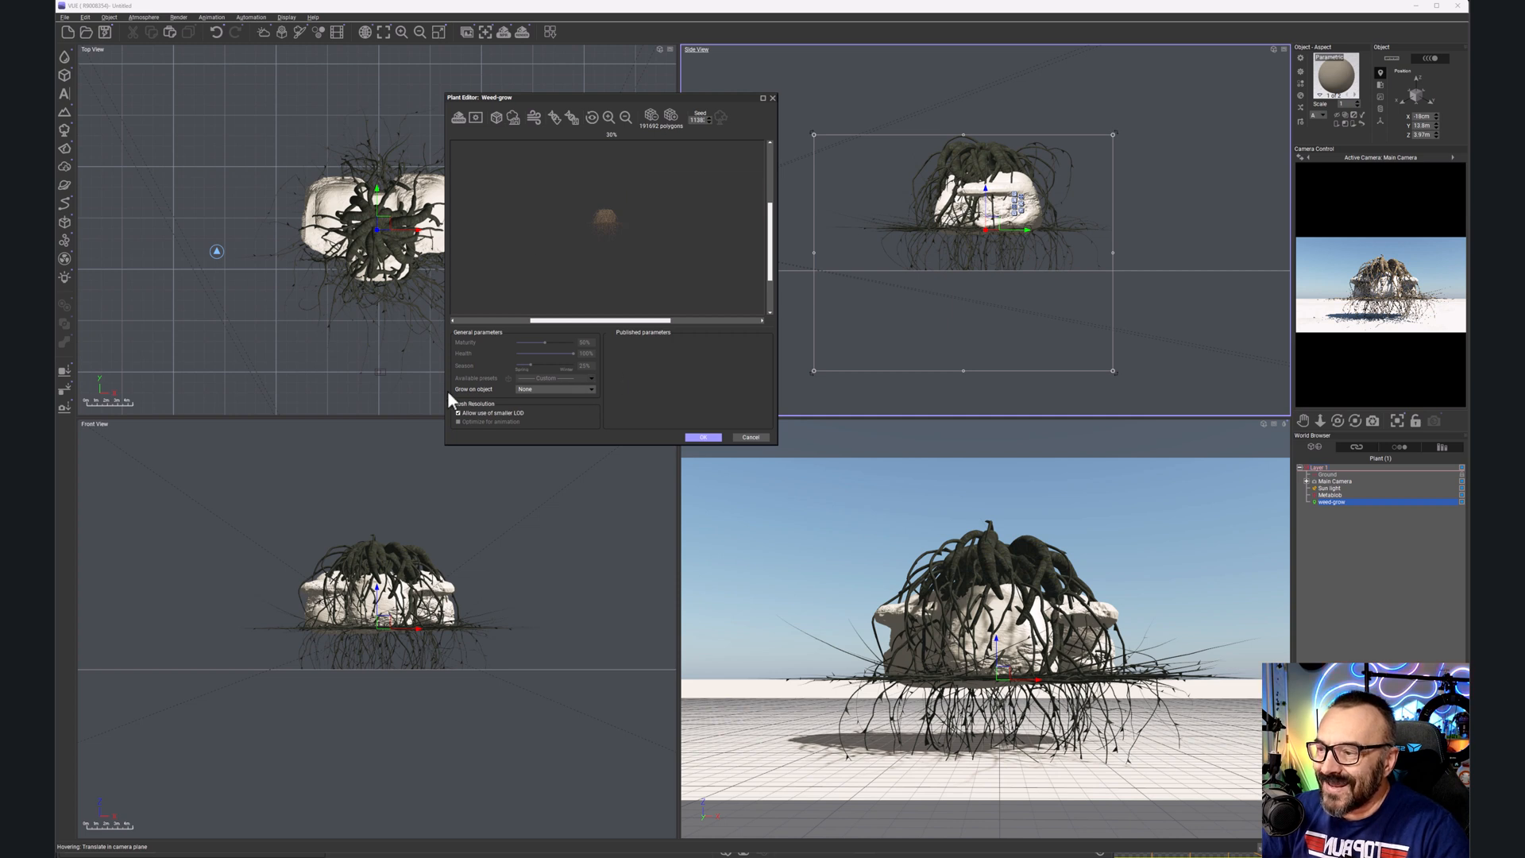
pyautogui.click(591, 389)
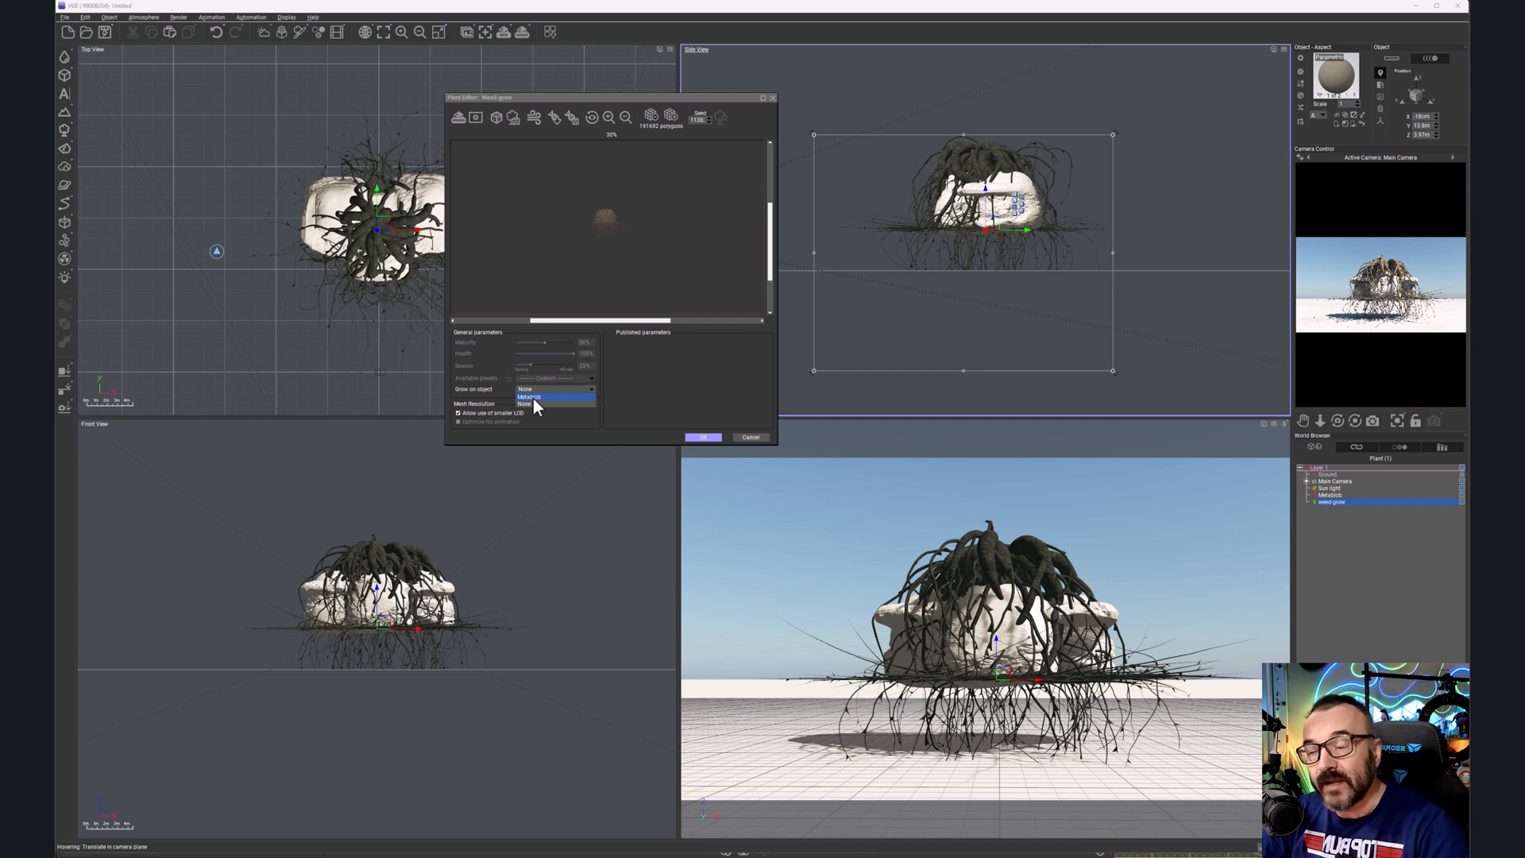
pyautogui.click(532, 397)
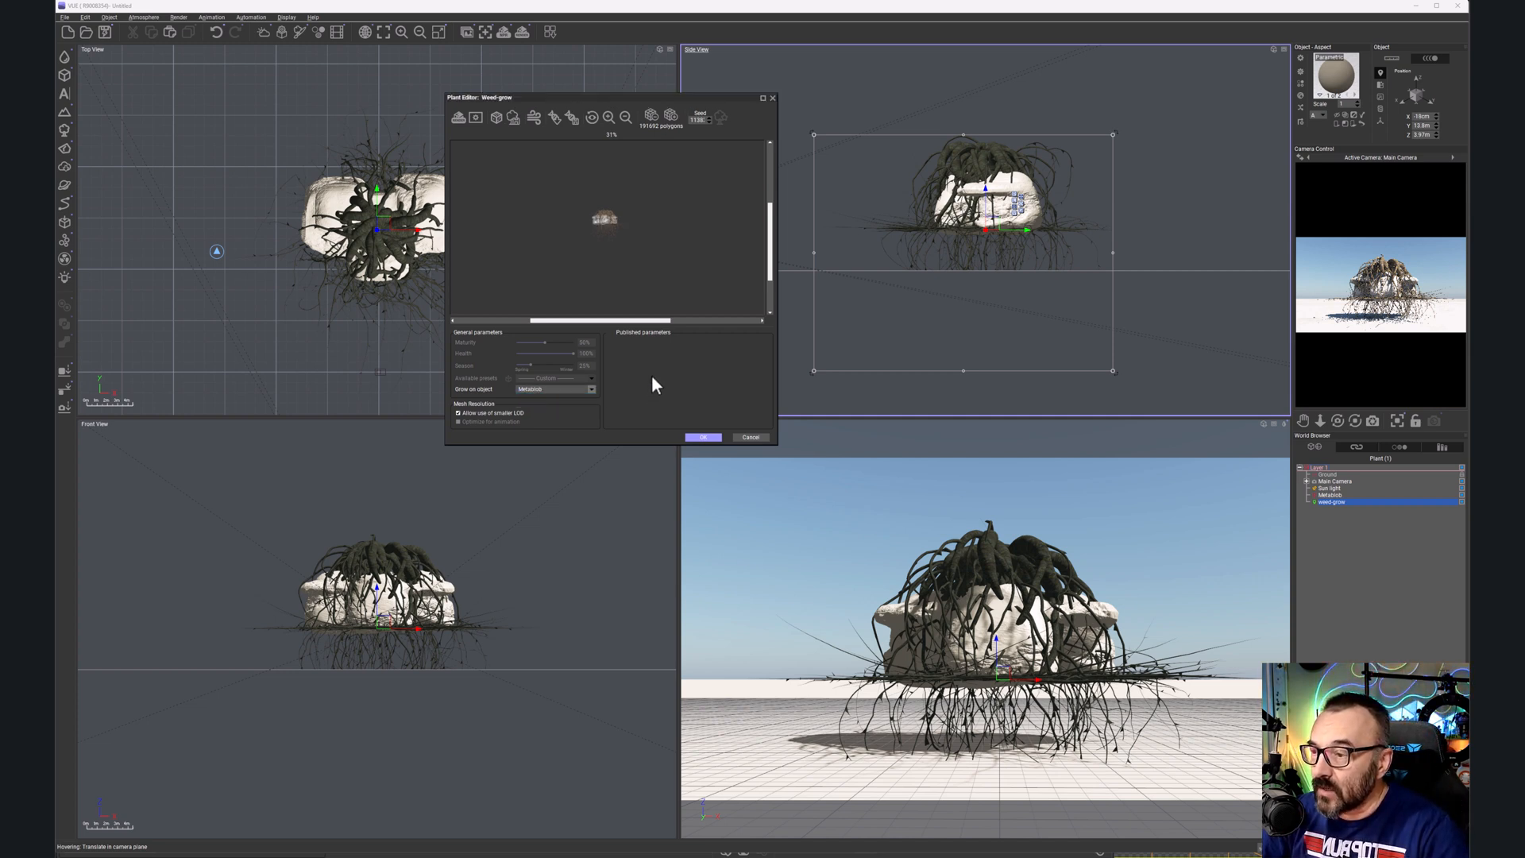
pyautogui.click(705, 438)
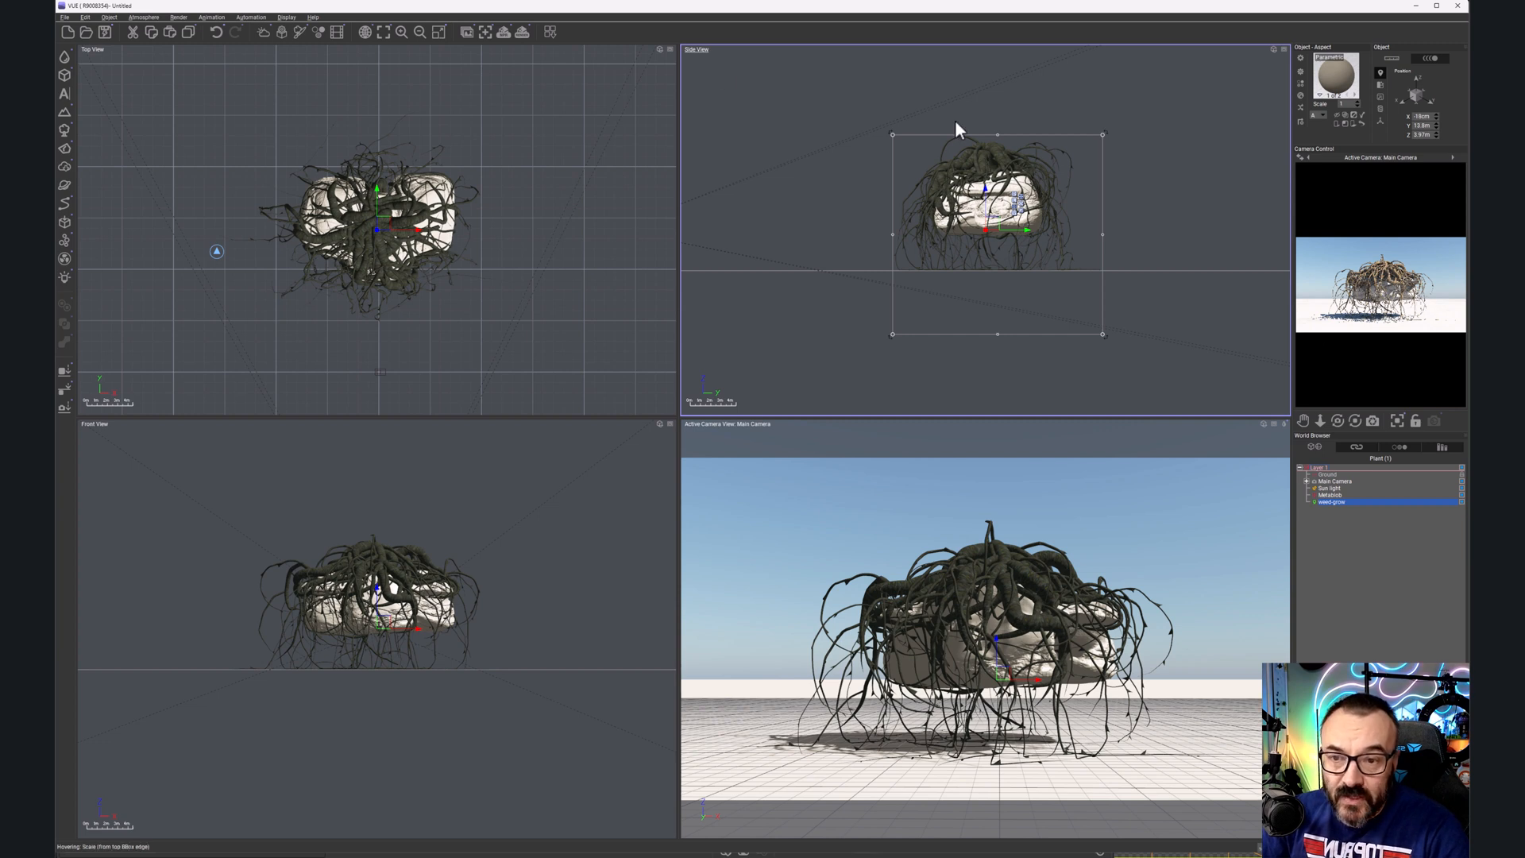
# Step: Render the floating weed-covered rock, accept the post render options and close the render after viewing it
pyautogui.click(524, 32)
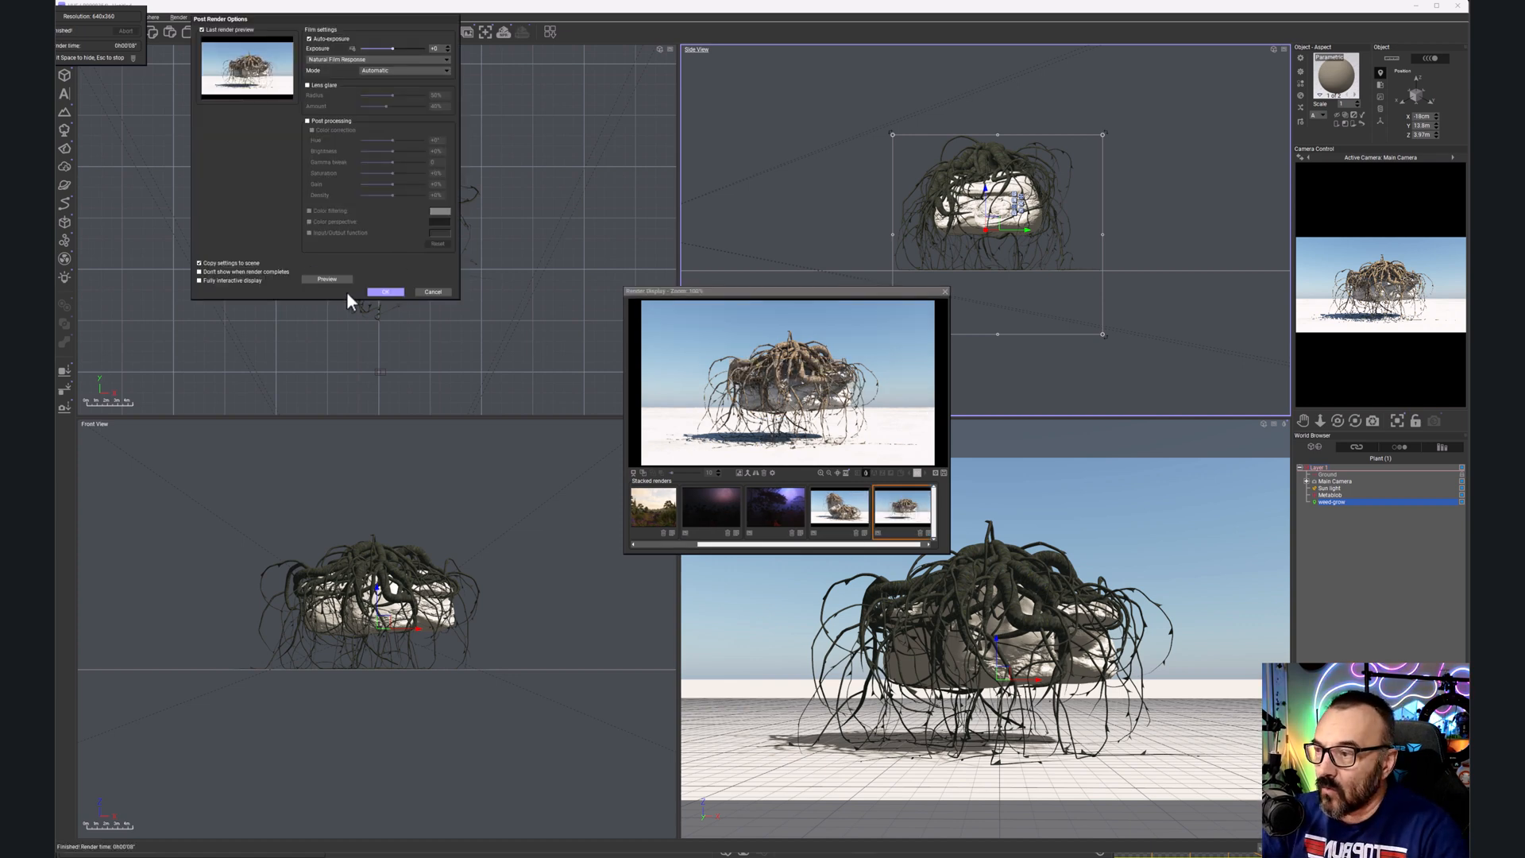
pyautogui.click(382, 292)
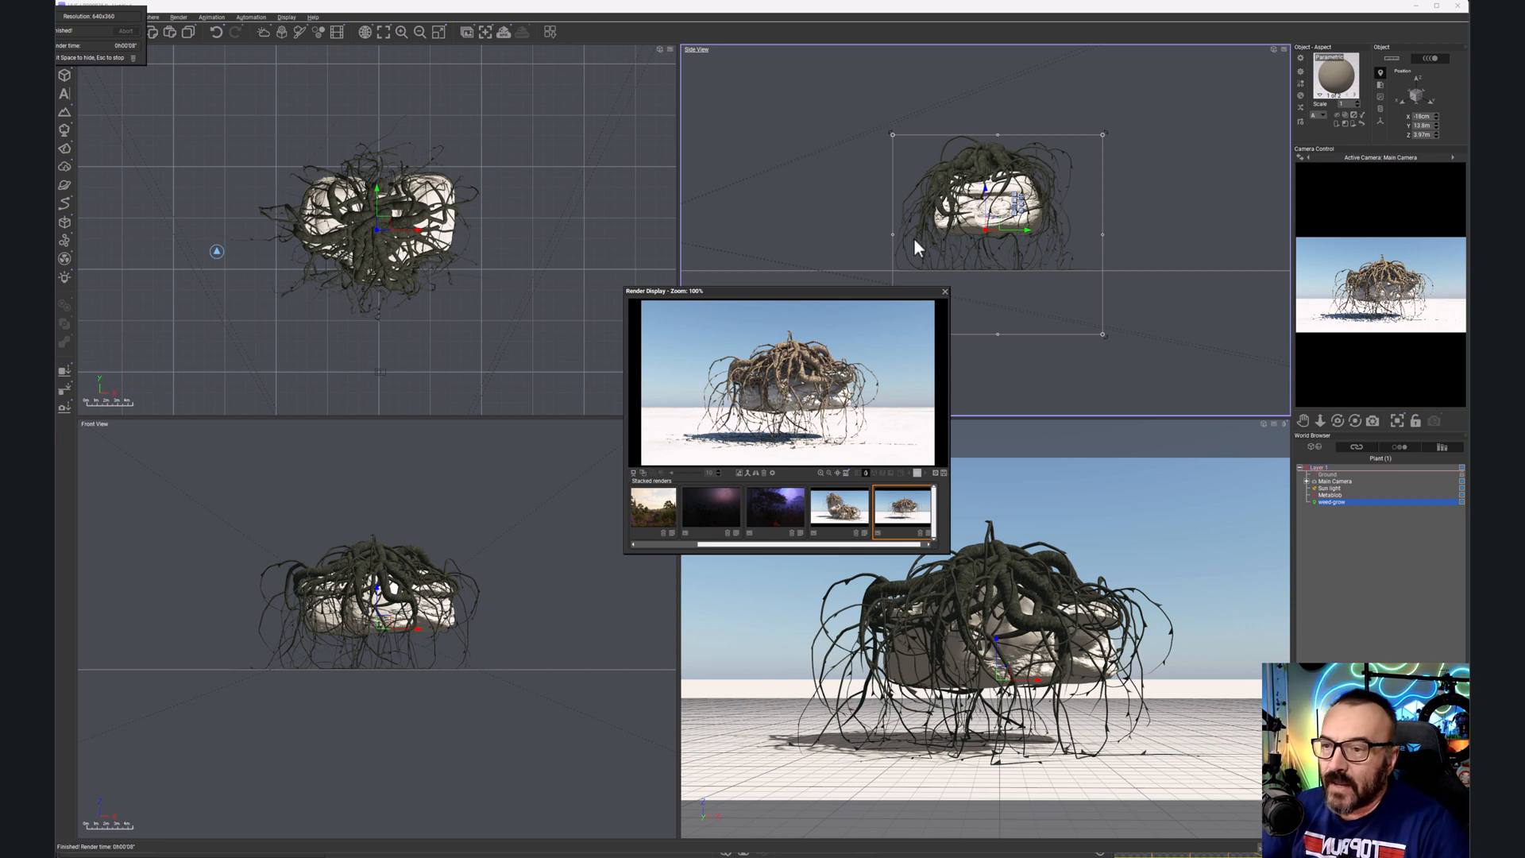
pyautogui.click(945, 291)
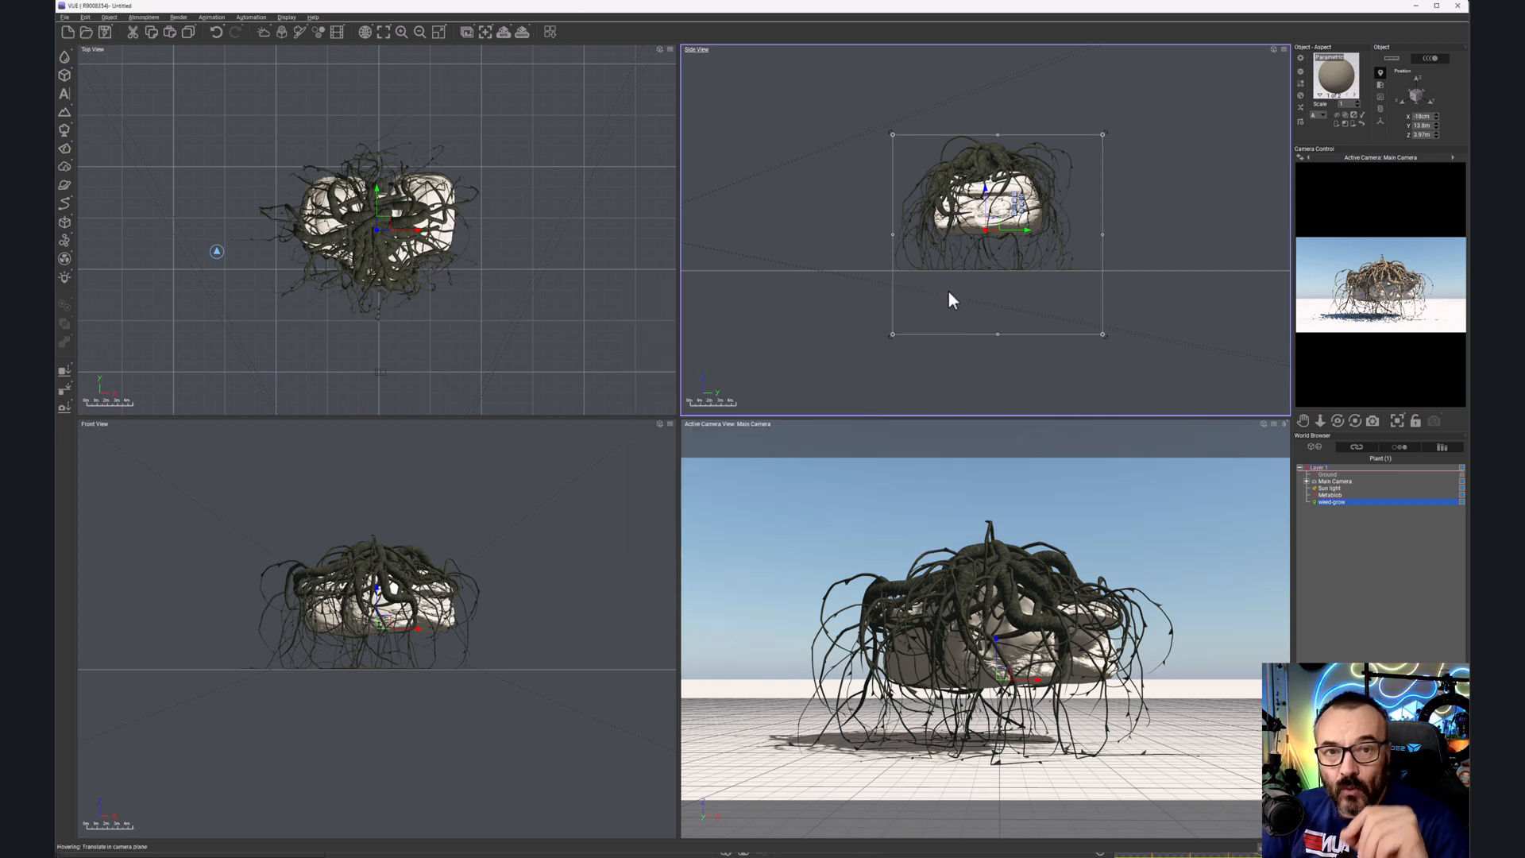
# Step: Shift the Metablob rock horizontally under the weed several times to make the roots regrow around its new position
pyautogui.click(1338, 495)
pyautogui.moveTo(381, 221); pyautogui.dragTo(399, 189)
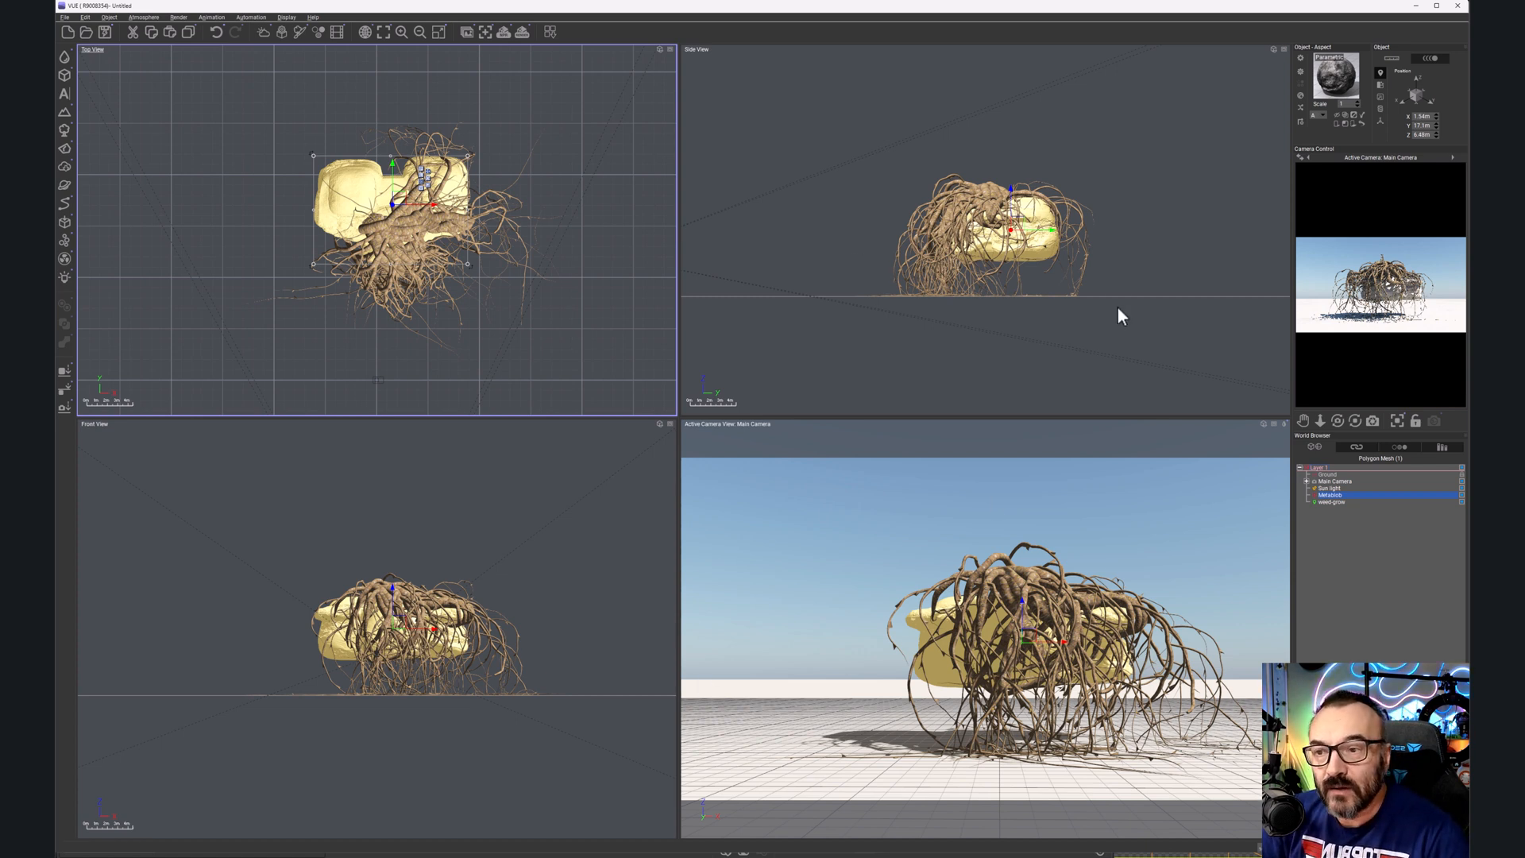
pyautogui.hotkey('ctrl', 'z')
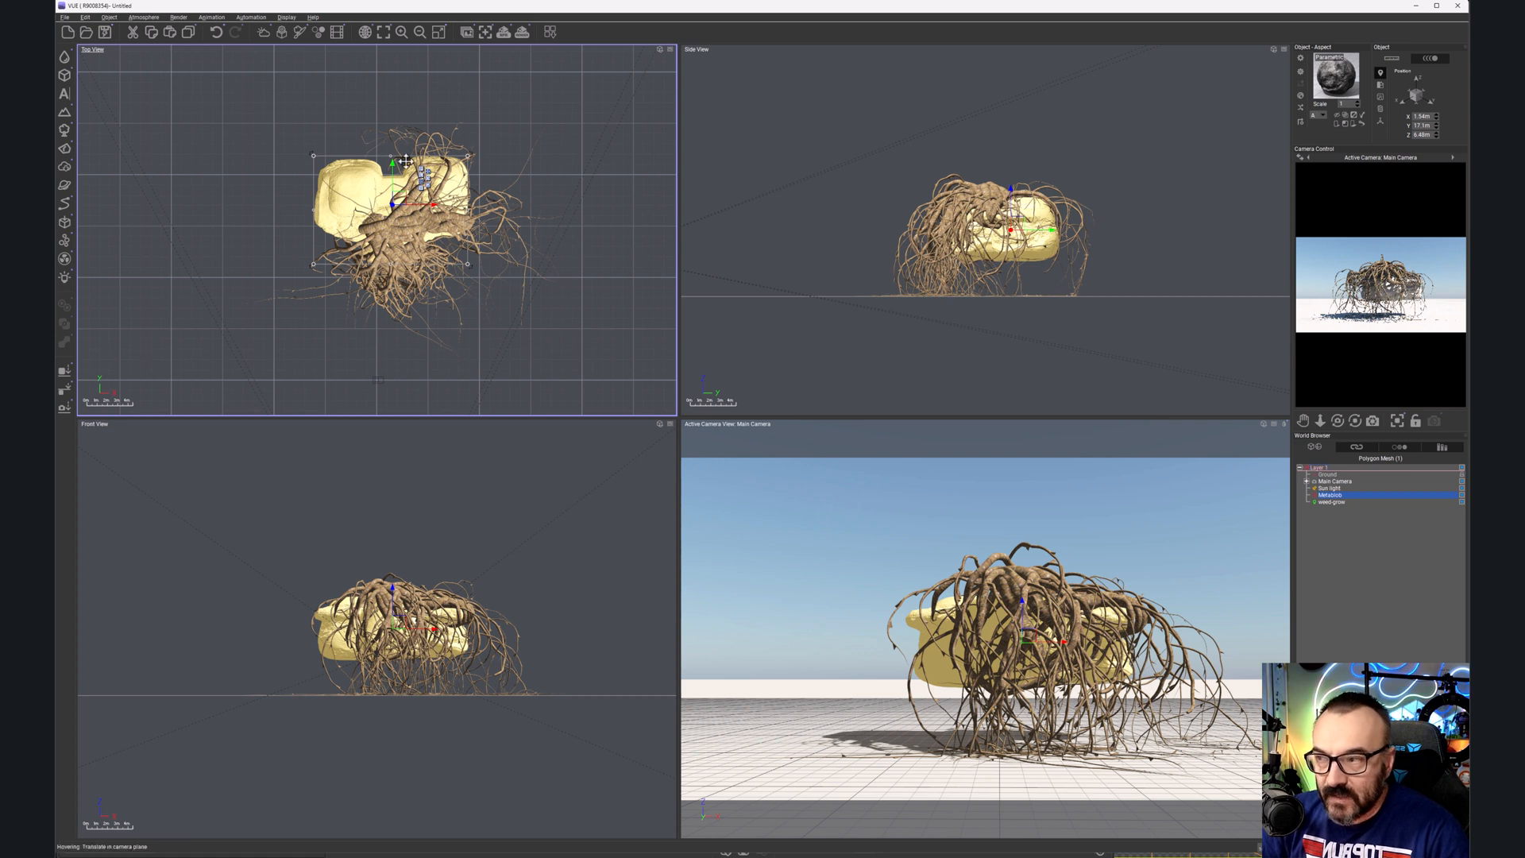
pyautogui.hotkey('ctrl', 'y')
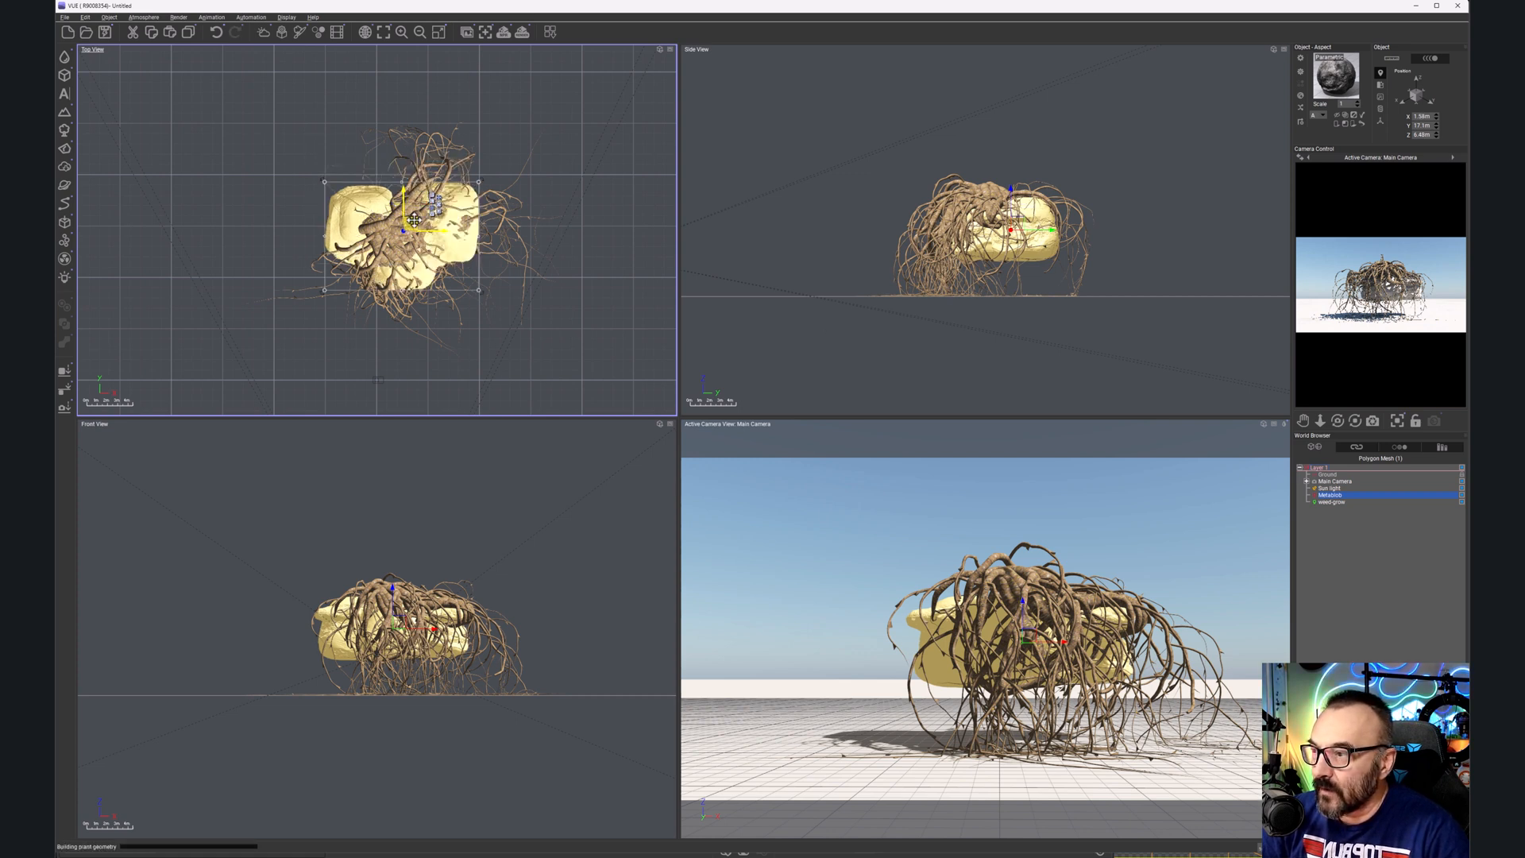
pyautogui.click(1000, 222)
pyautogui.moveTo(1000, 222); pyautogui.dragTo(980, 223)
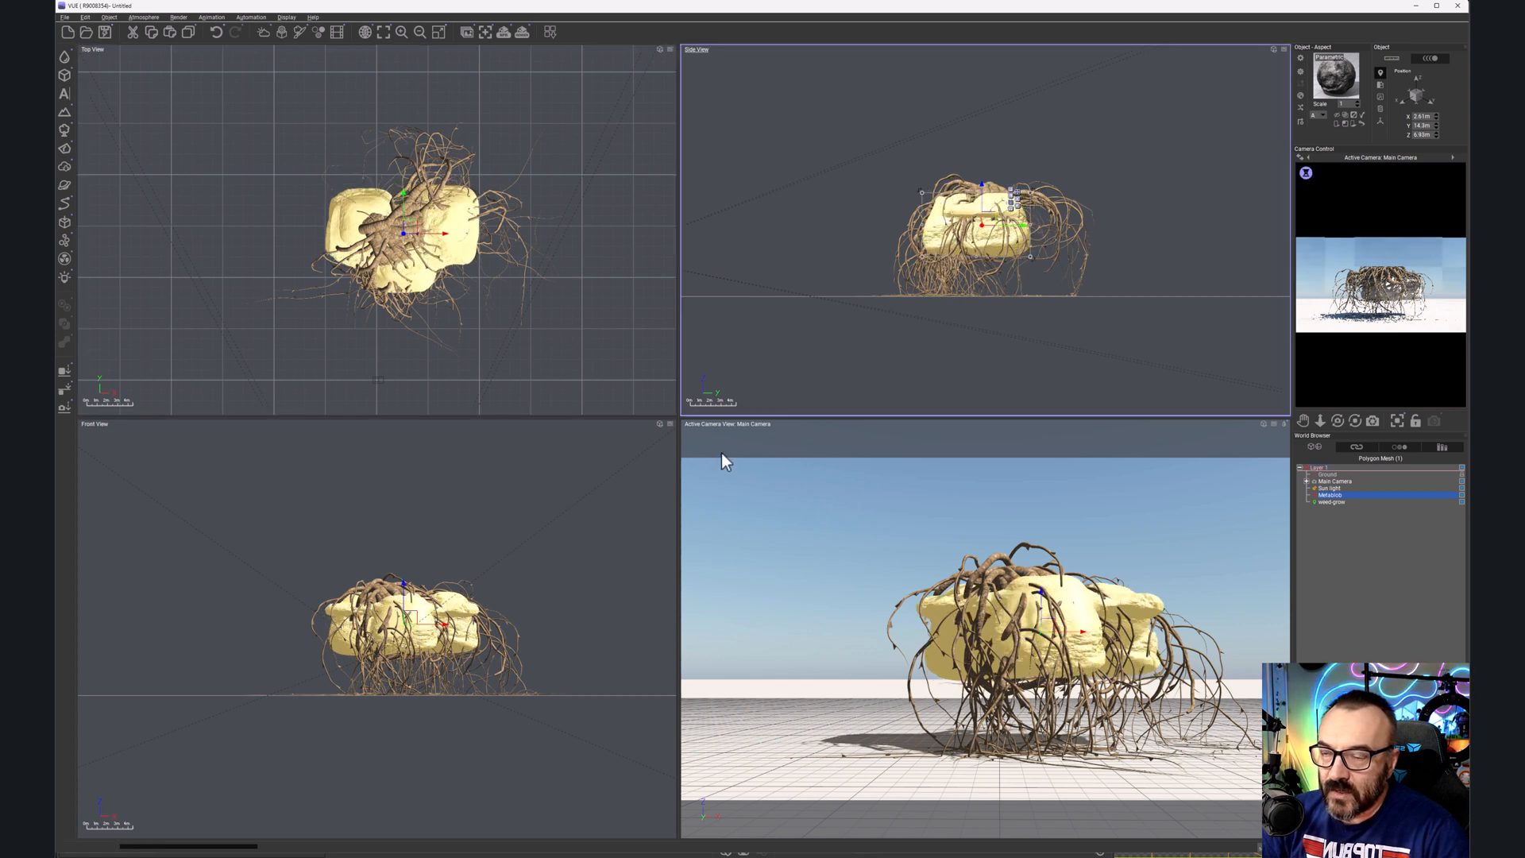